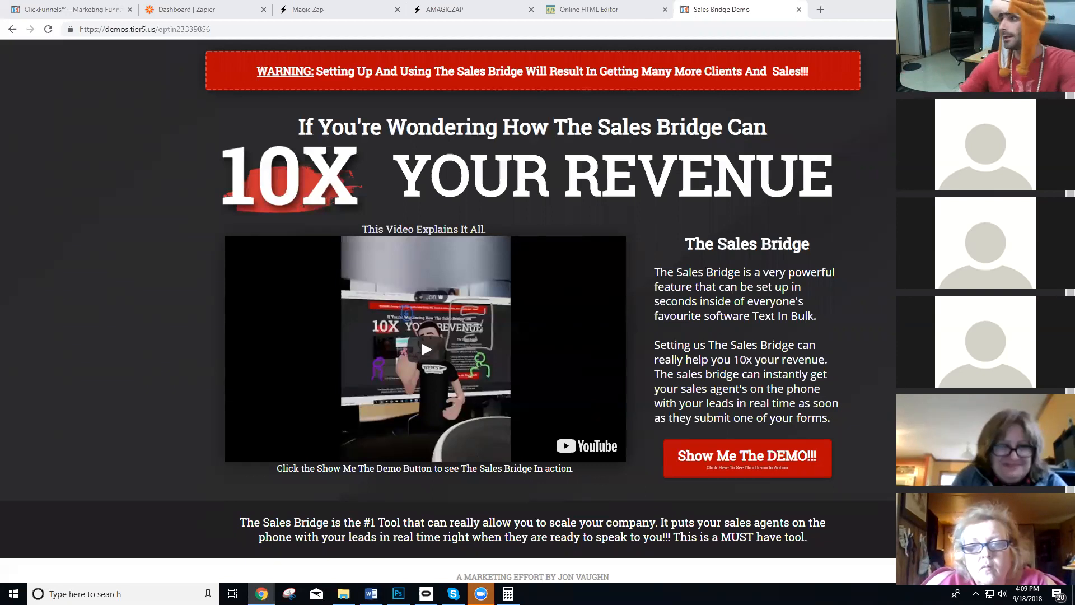
Show the list of zaps, switch to the Magic Zap landing page, and briefly play its explainer video.
{"action": "left_click", "coordinate": [425, 9]}
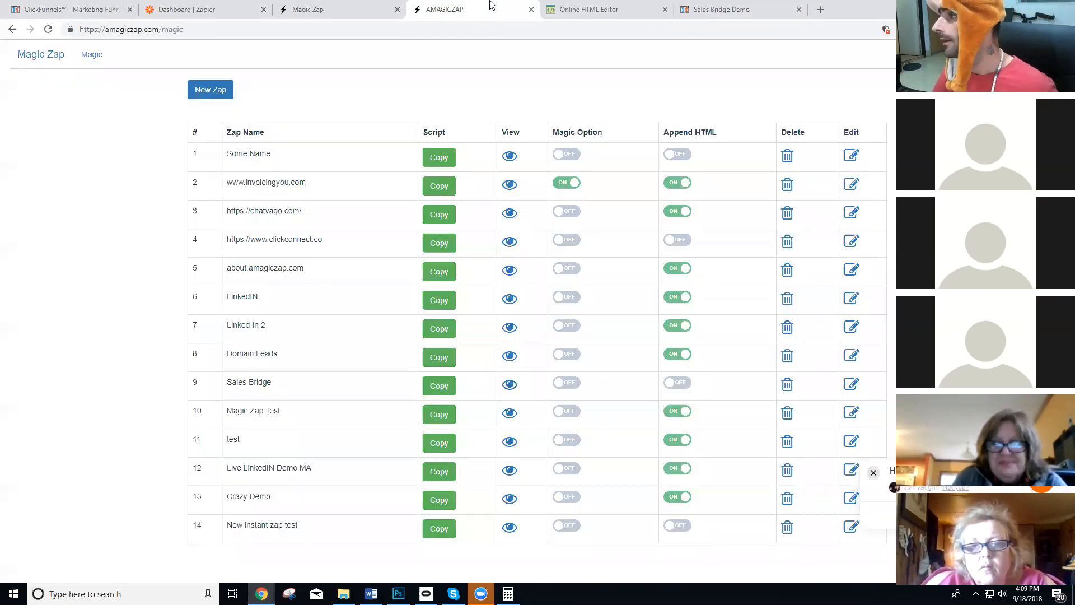
{"action": "left_click", "coordinate": [358, 7]}
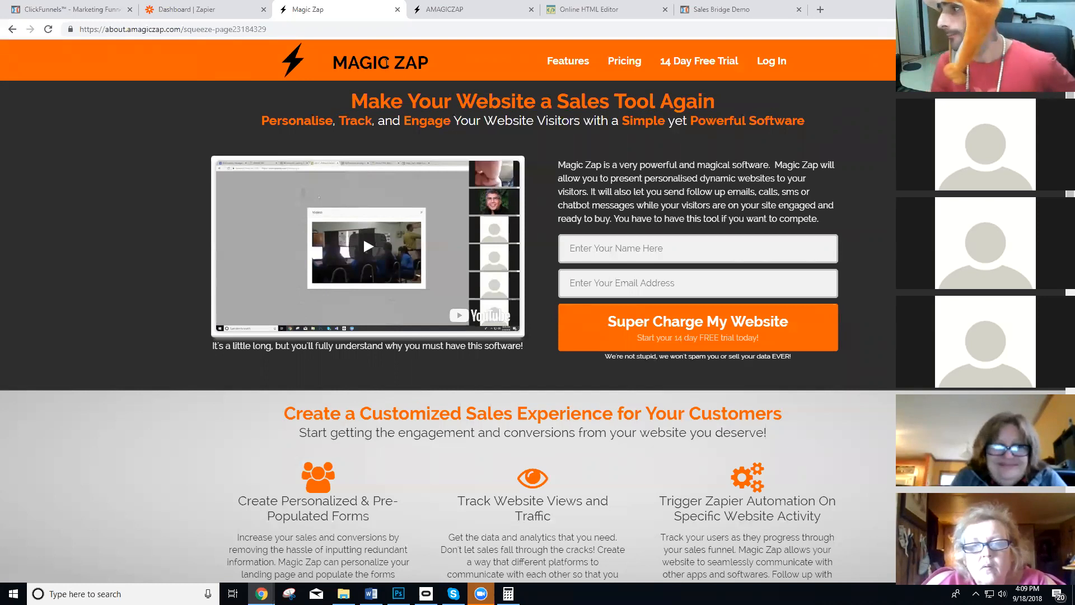
{"action": "left_click", "coordinate": [374, 251]}
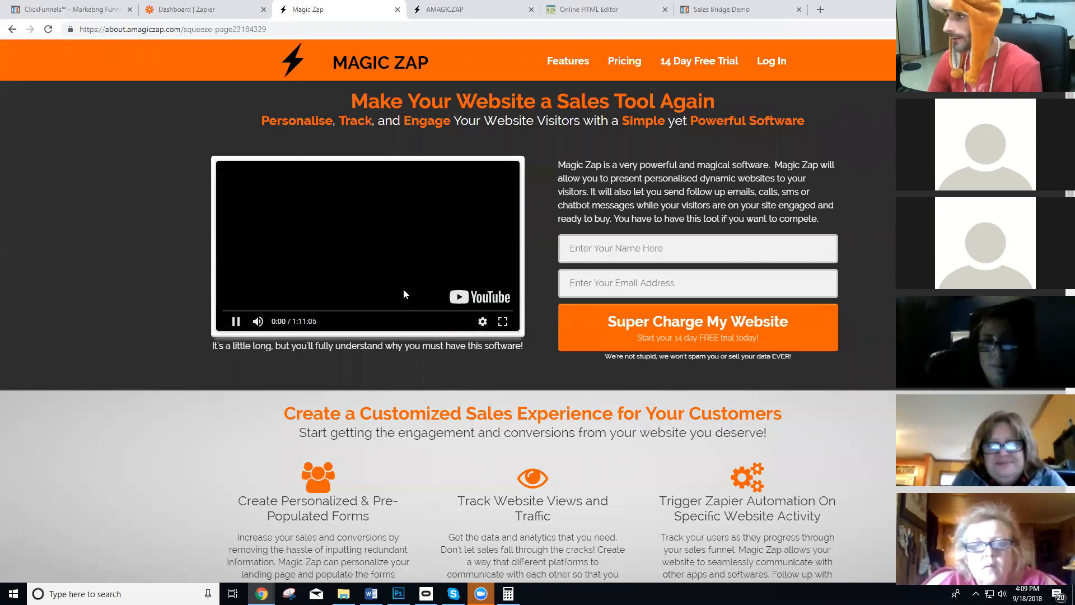
{"action": "left_click", "coordinate": [371, 275]}
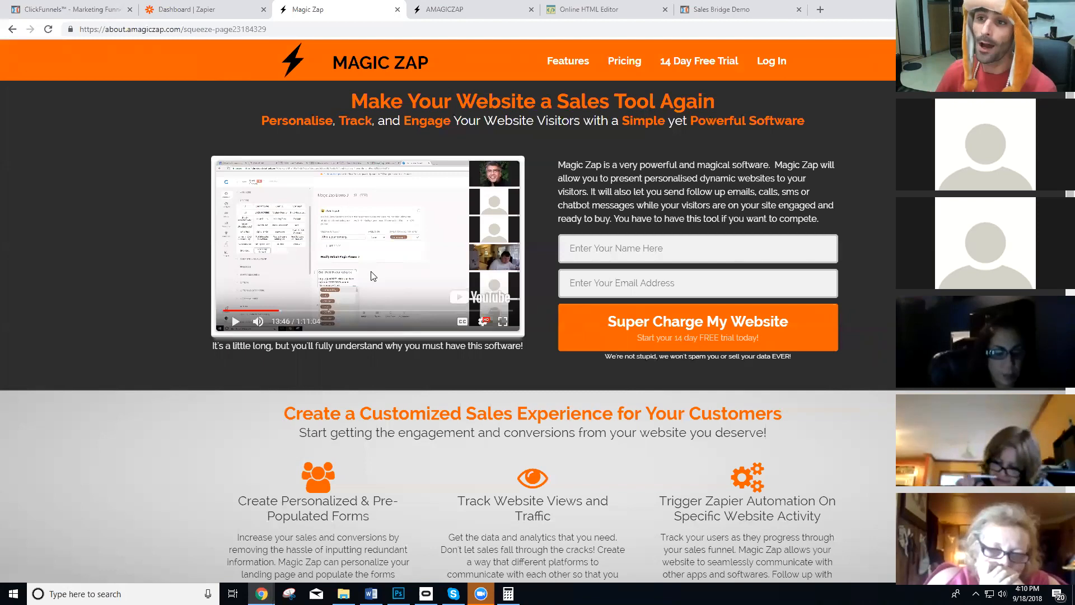
Review the Funnel Bait folder in Zapier, the Magic Zap list, and the landing page's headline and feature sections.
{"action": "left_click", "coordinate": [223, 7]}
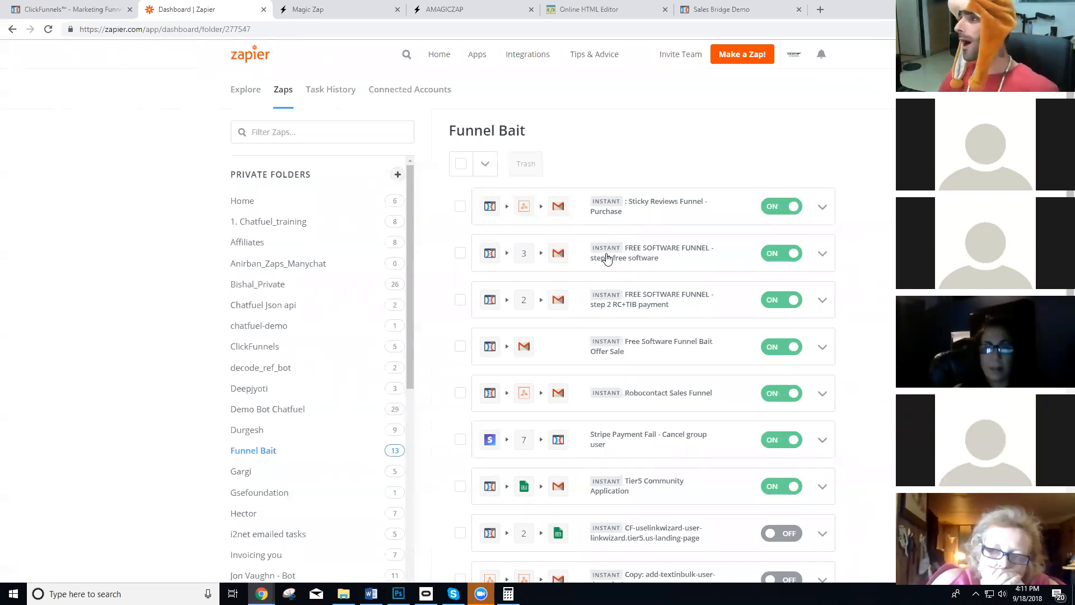
{"action": "left_click", "coordinate": [459, 10]}
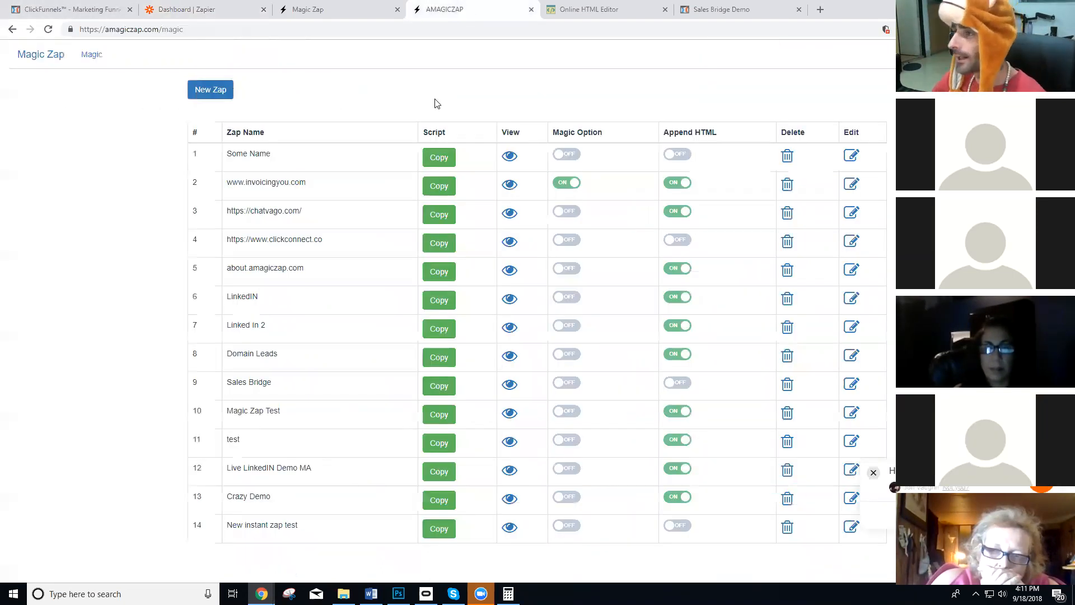
{"action": "left_click", "coordinate": [361, 6]}
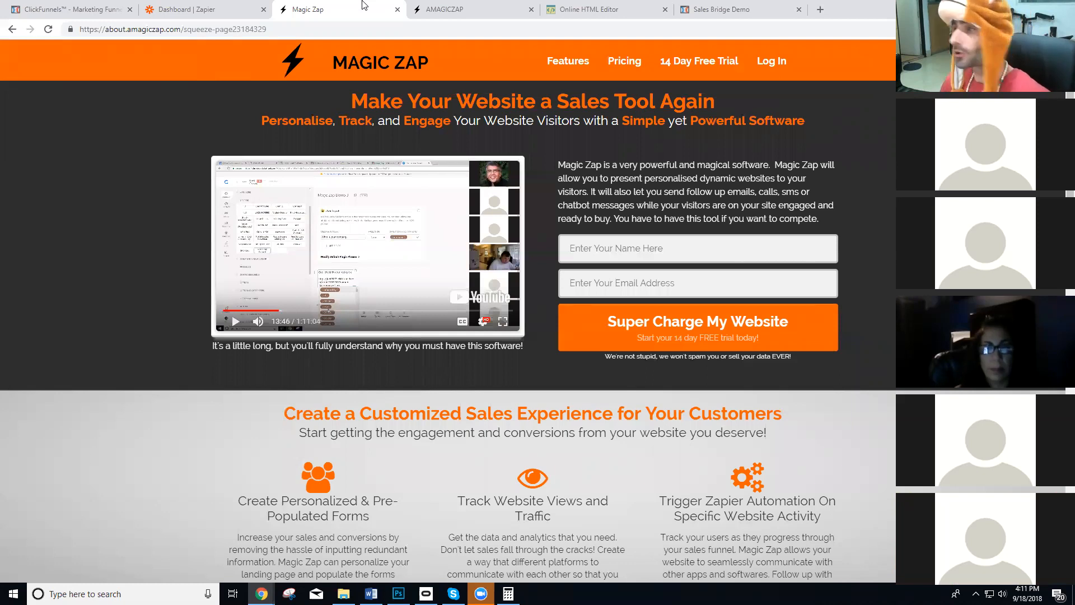
{"action": "double_click", "coordinate": [467, 118]}
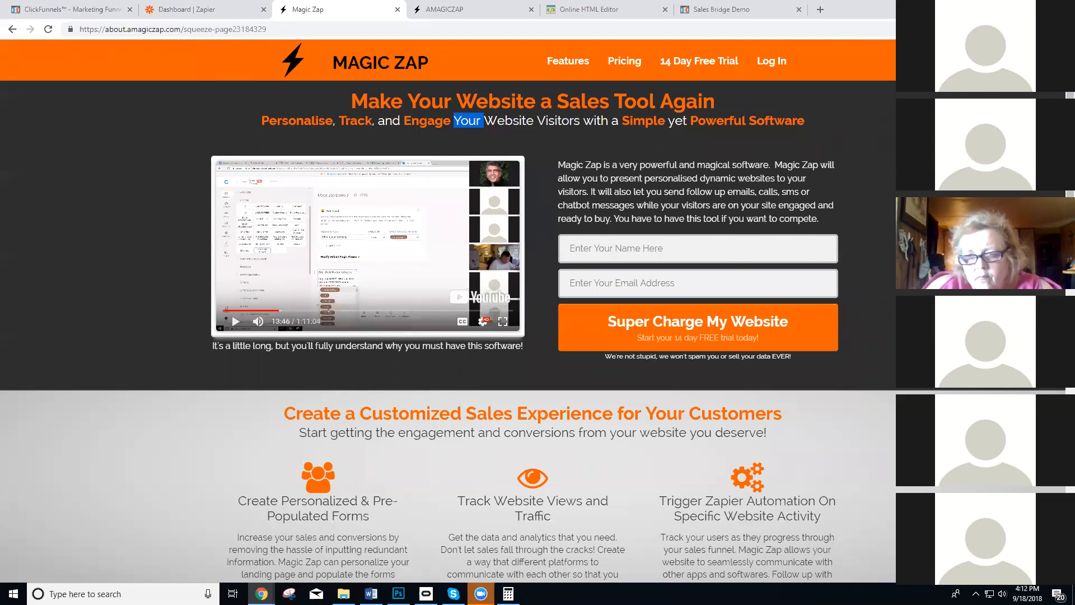
{"action": "scroll", "coordinate": [385, 391], "scroll_direction": "down", "scroll_amount": 2}
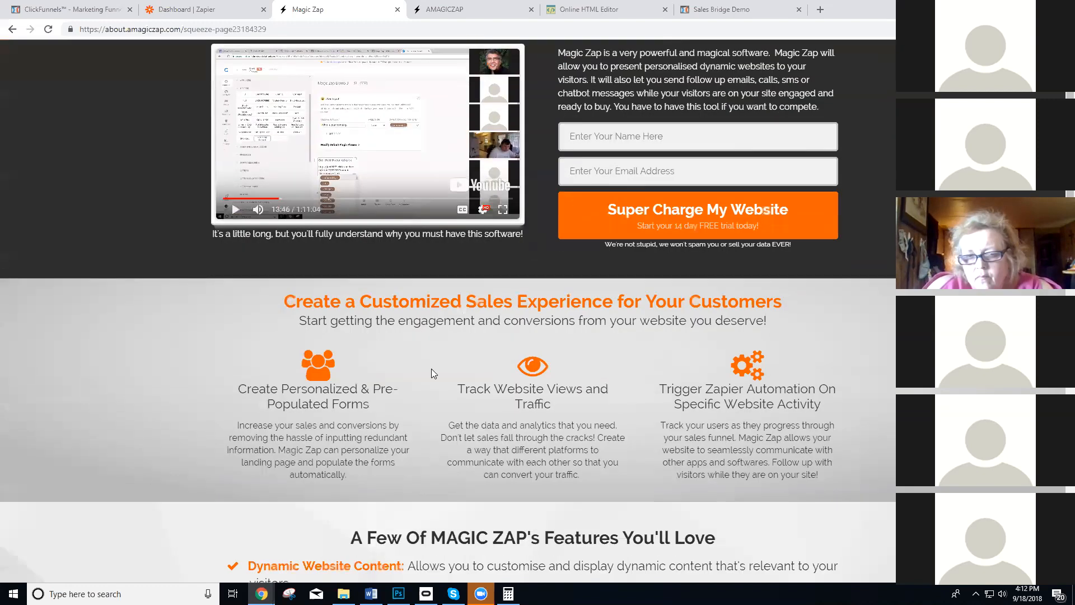
Open the mailbox at mail.thinkvaughn.com in a new browser tab.
{"action": "left_click", "coordinate": [825, 10]}
{"action": "type", "text": "mail.thinkvaughn.com"}
{"action": "key", "text": "Return"}
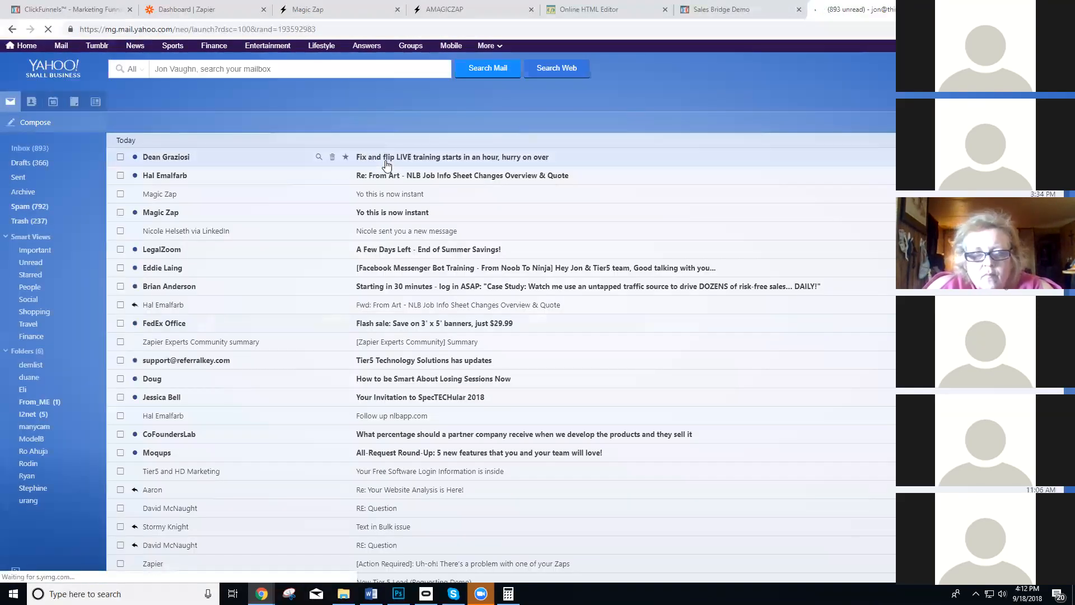
Open the "Fix and flip LIVE training" email and highlight the recipient's name in its greeting.
{"action": "left_click", "coordinate": [377, 161]}
{"action": "left_click_drag", "start_coordinate": [192, 228], "coordinate": [143, 223]}
{"action": "left_click", "coordinate": [235, 217]}
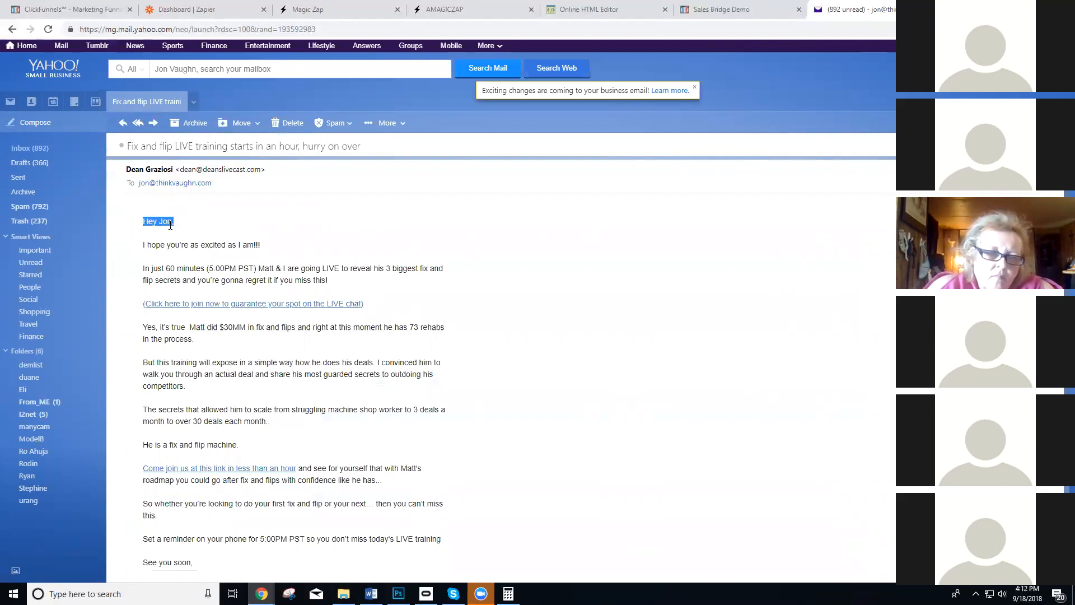
{"action": "double_click", "coordinate": [167, 223]}
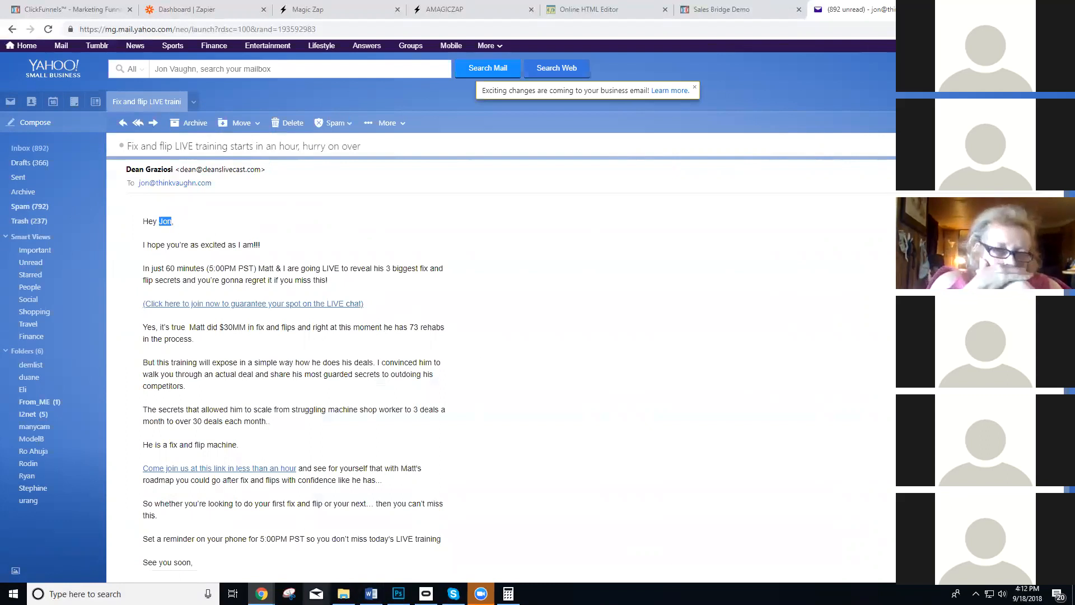
Write the sample greetings "Hey [name]" and "Hey {fname}" in a new Notepad document, and close it without saving.
{"action": "key", "text": "super"}
{"action": "type", "text": "no"}
{"action": "key", "text": "Return"}
{"action": "type", "text": "Hey [name]"}
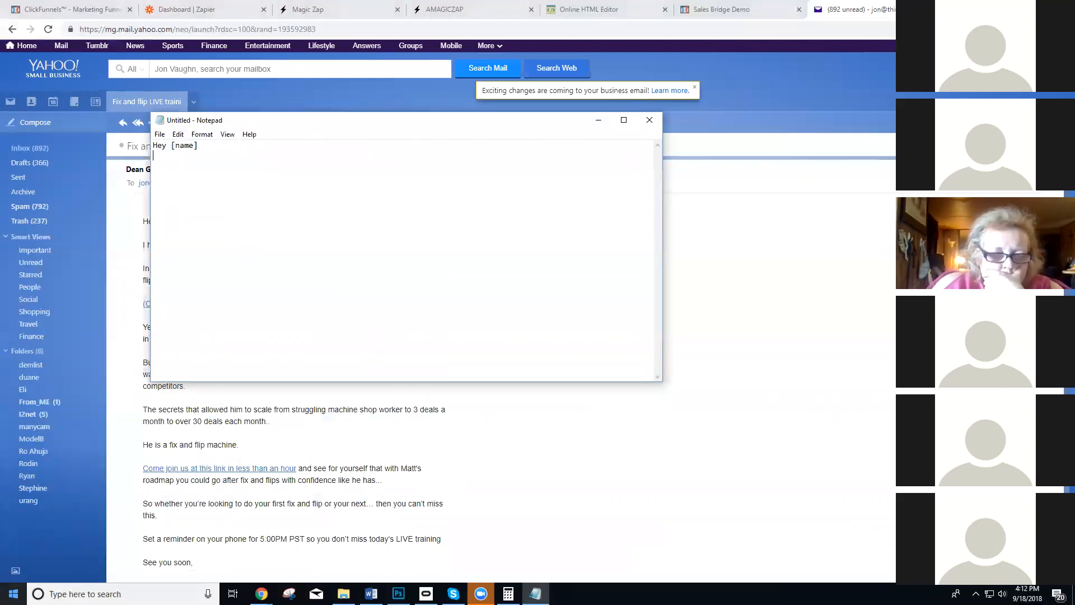
{"action": "key", "text": "Return"}
{"action": "type", "text": "Hey {fname}"}
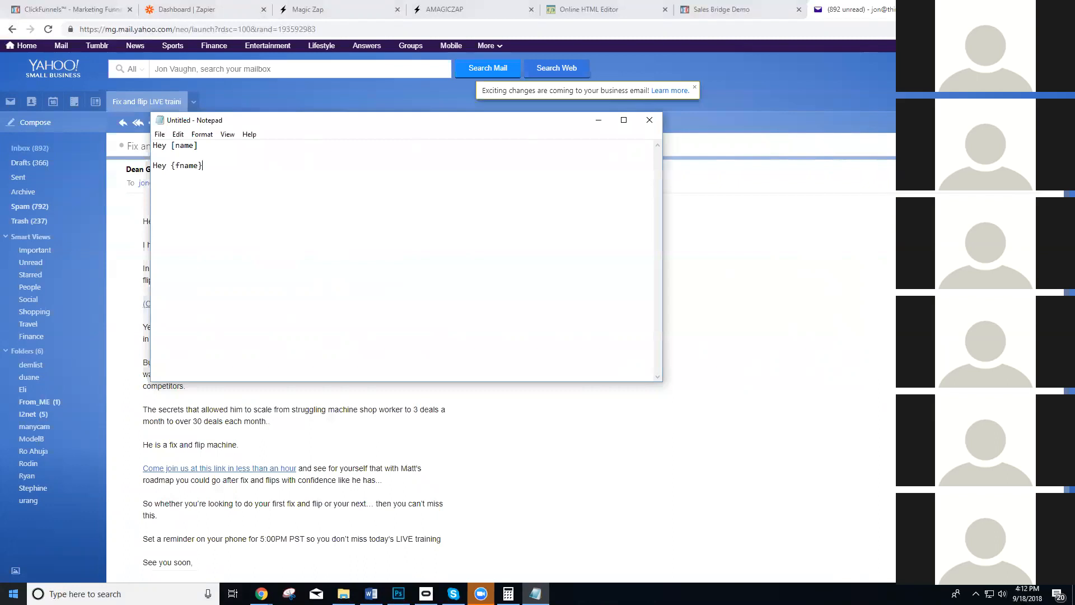
{"action": "left_click", "coordinate": [651, 118]}
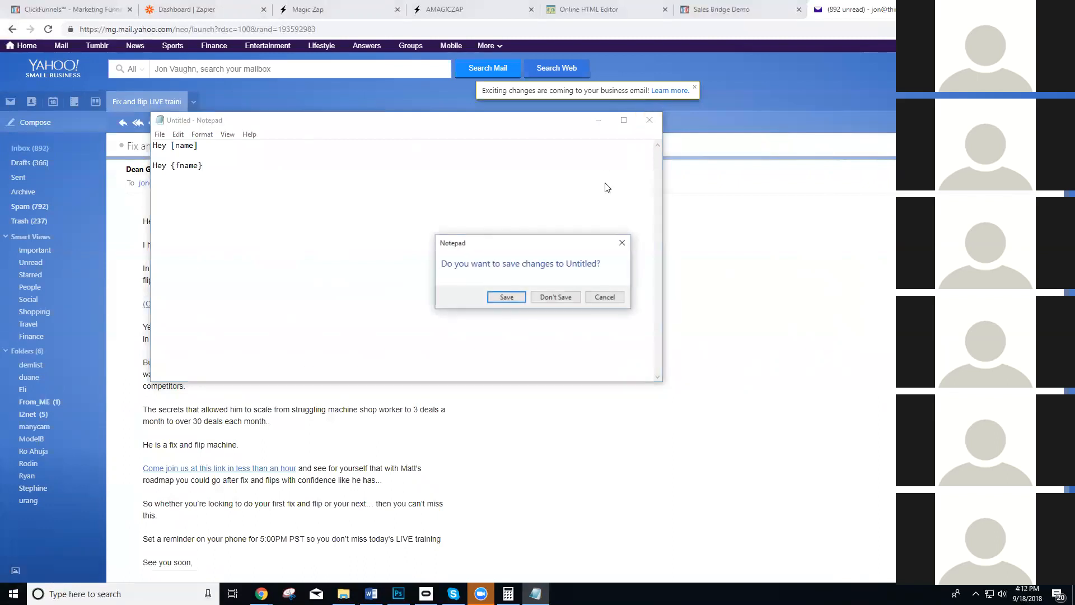
{"action": "left_click", "coordinate": [542, 297]}
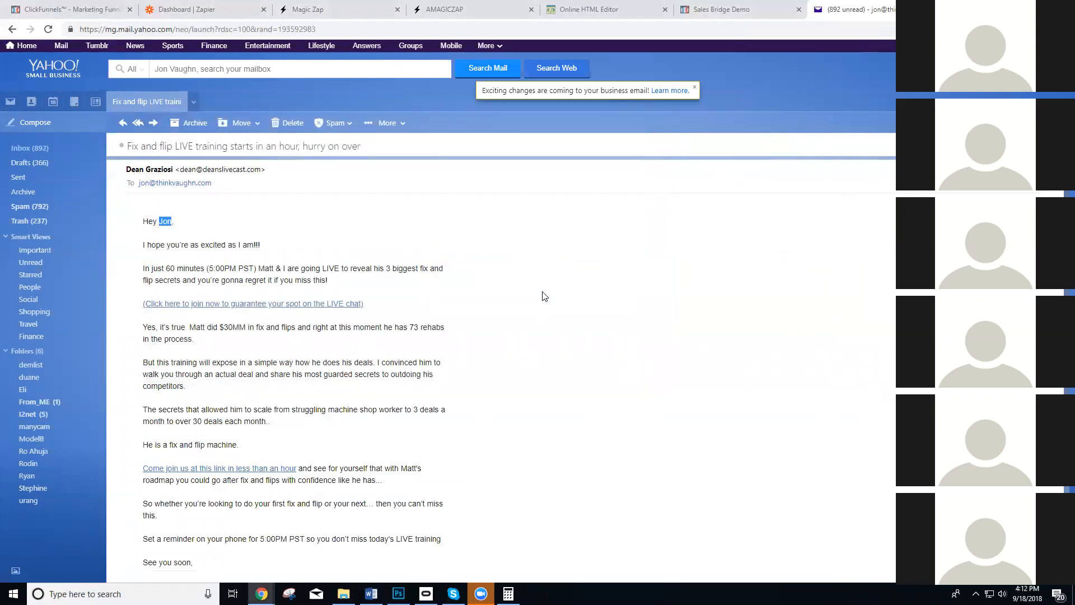
Follow the email's link for guaranteeing a spot on the LIVE chat and look over the livecast page.
{"action": "left_click", "coordinate": [447, 250]}
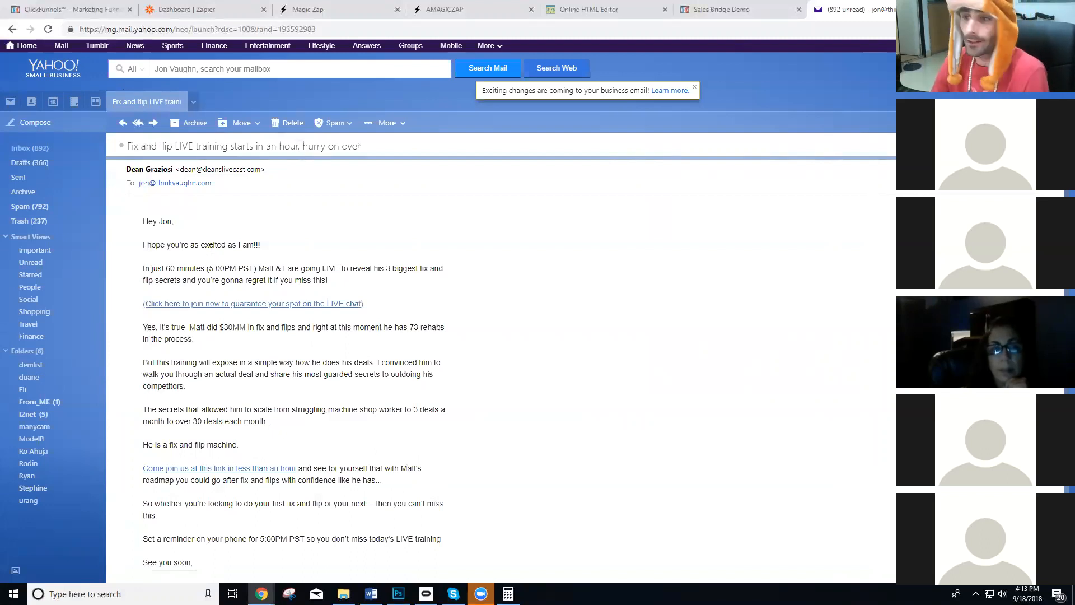
{"action": "left_click", "coordinate": [198, 305]}
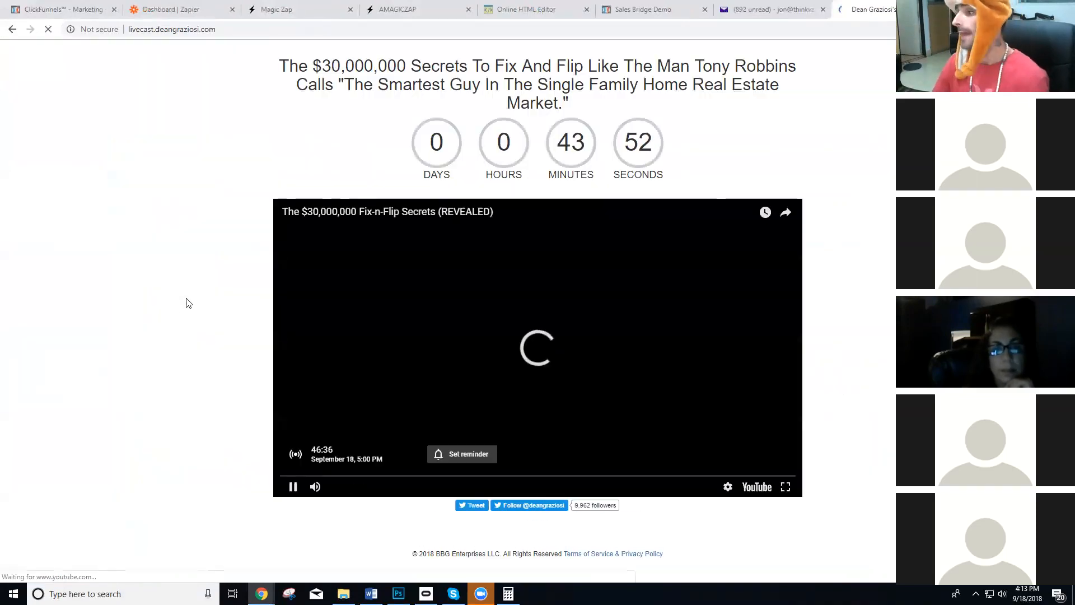
{"action": "scroll", "coordinate": [461, 339], "scroll_direction": "down", "scroll_amount": 4}
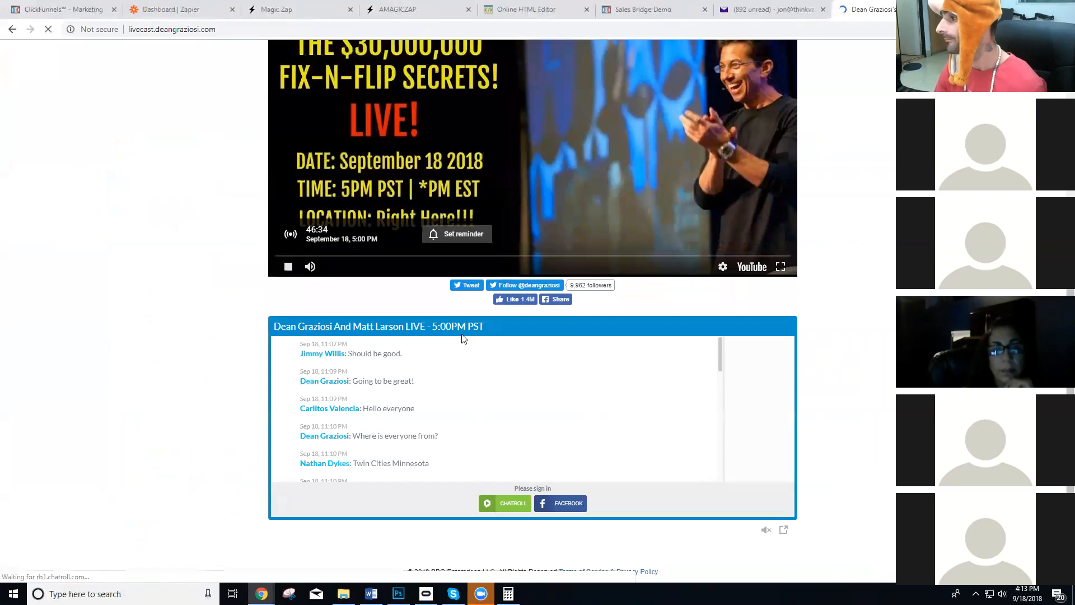
{"action": "scroll", "coordinate": [459, 302], "scroll_direction": "up", "scroll_amount": 4}
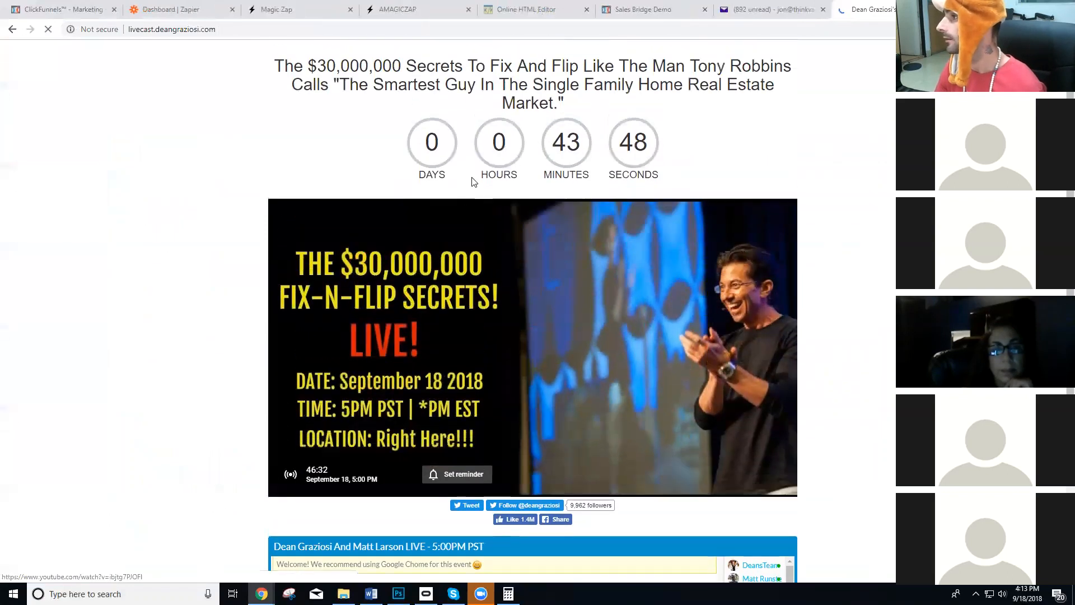
Return to the training email, open its "Come join us at this link" link, and close the resulting livecast page.
{"action": "left_click", "coordinate": [62, 10]}
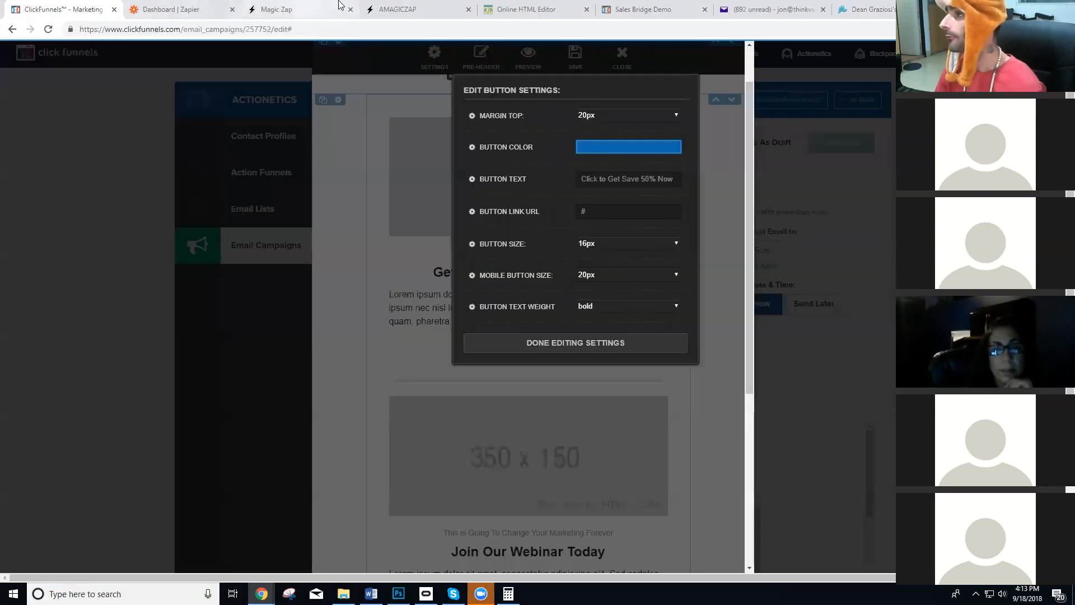
{"action": "left_click", "coordinate": [772, 10]}
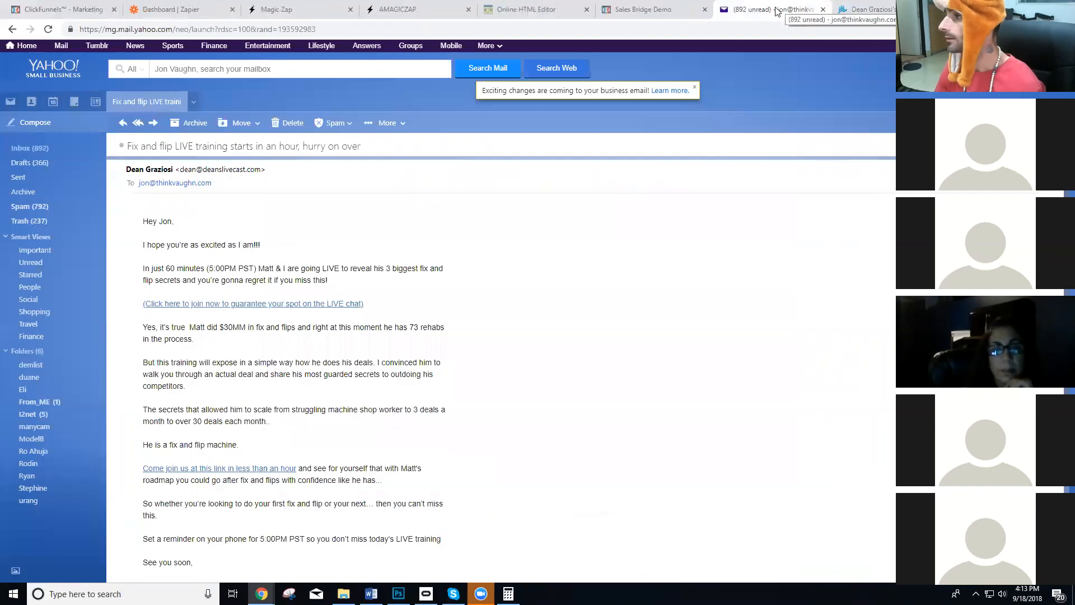
{"action": "left_click", "coordinate": [216, 469]}
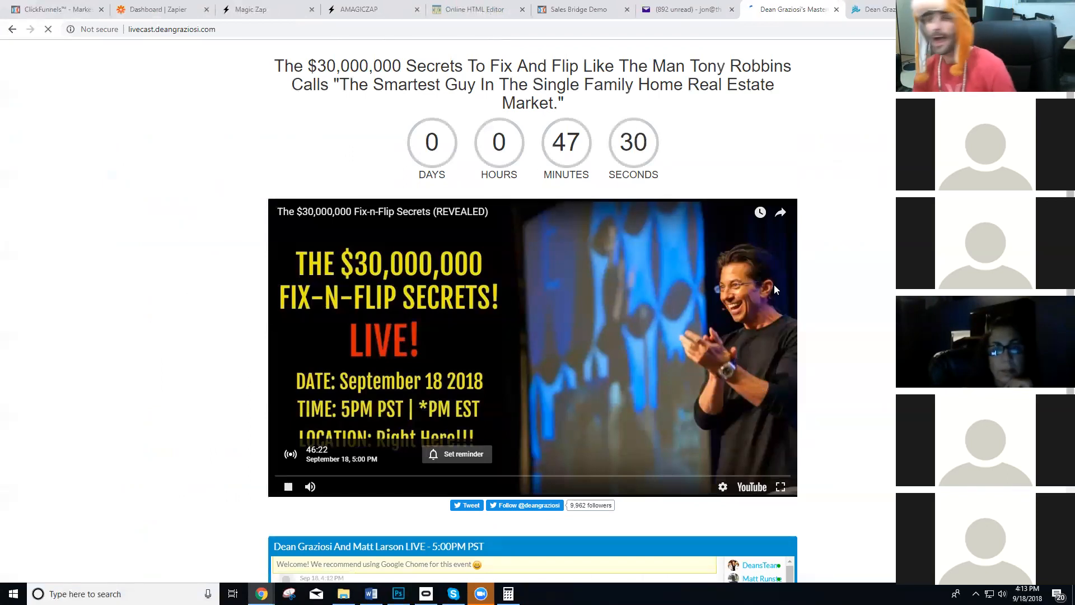
{"action": "left_click", "coordinate": [836, 9]}
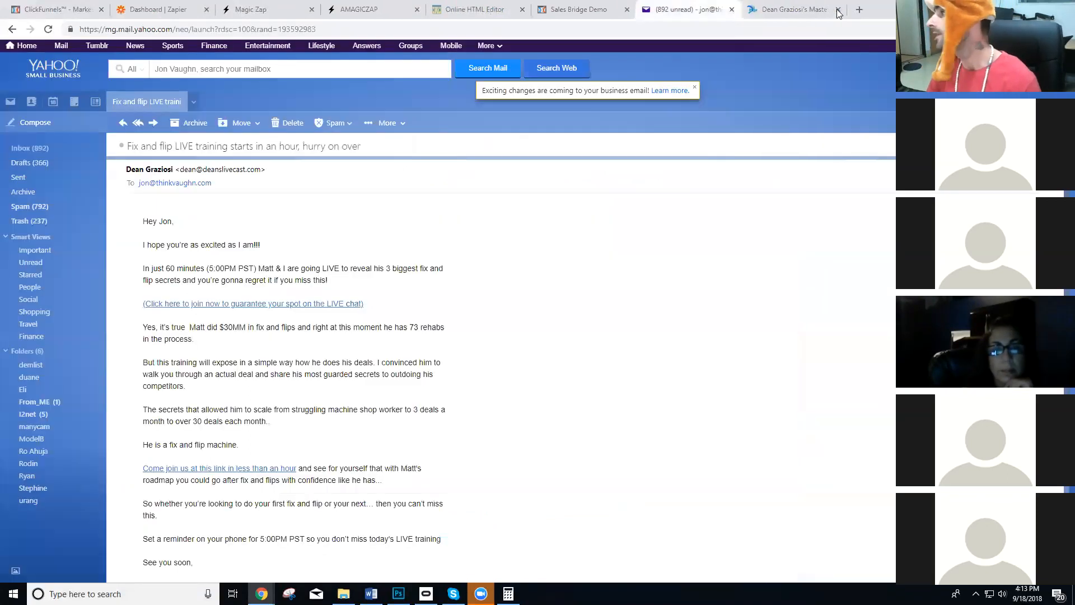
Revisit the Magic Zap list and landing page, and highlight the personalized greeting in the training email.
{"action": "left_click", "coordinate": [312, 7]}
{"action": "left_click", "coordinate": [434, 7]}
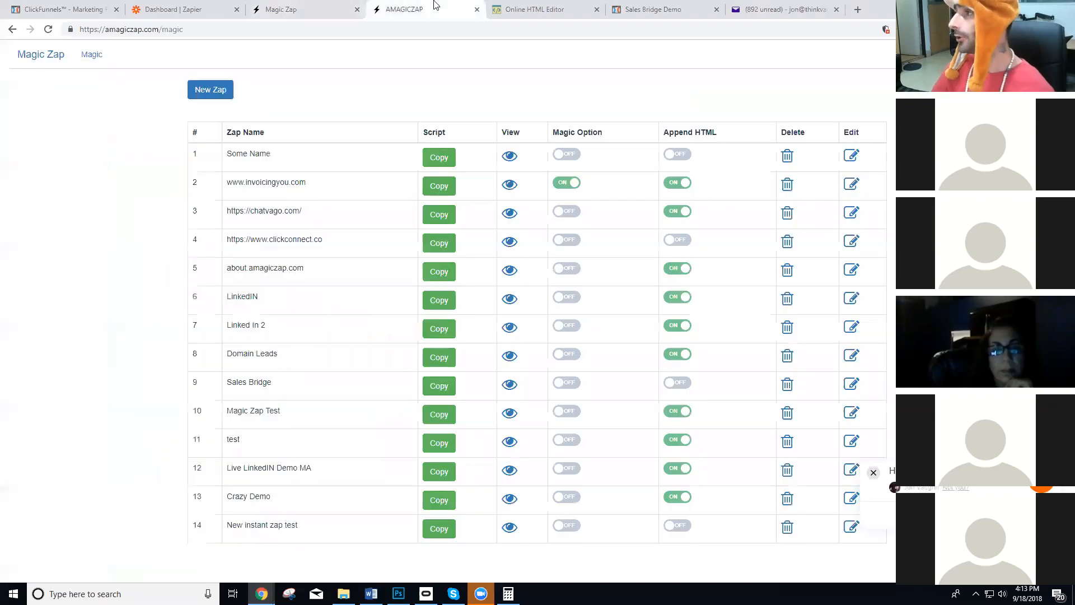
{"action": "left_click", "coordinate": [277, 7]}
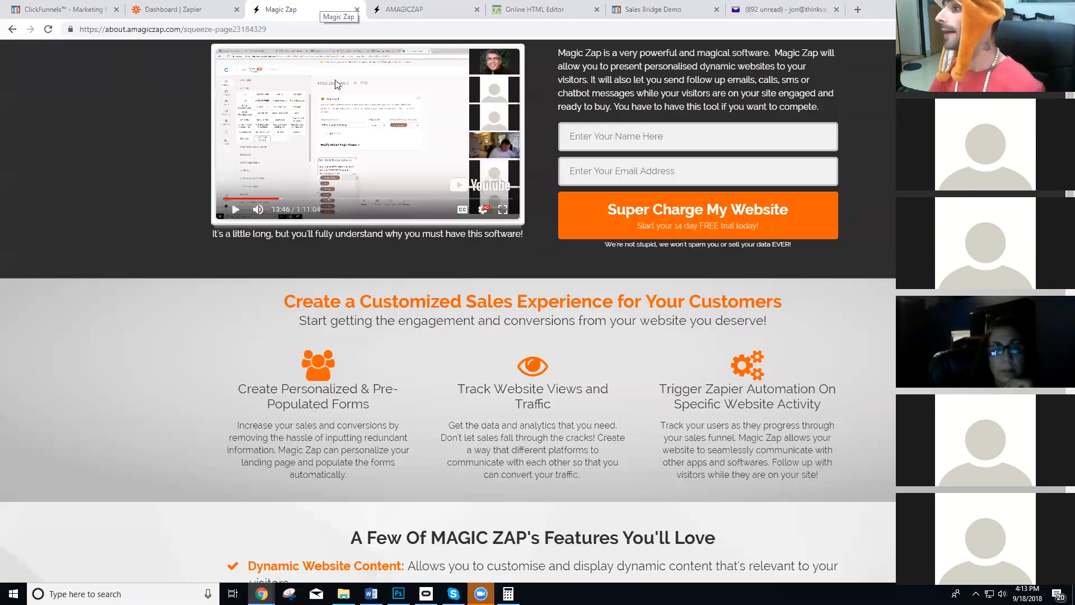
{"action": "scroll", "coordinate": [448, 112], "scroll_direction": "up", "scroll_amount": 2}
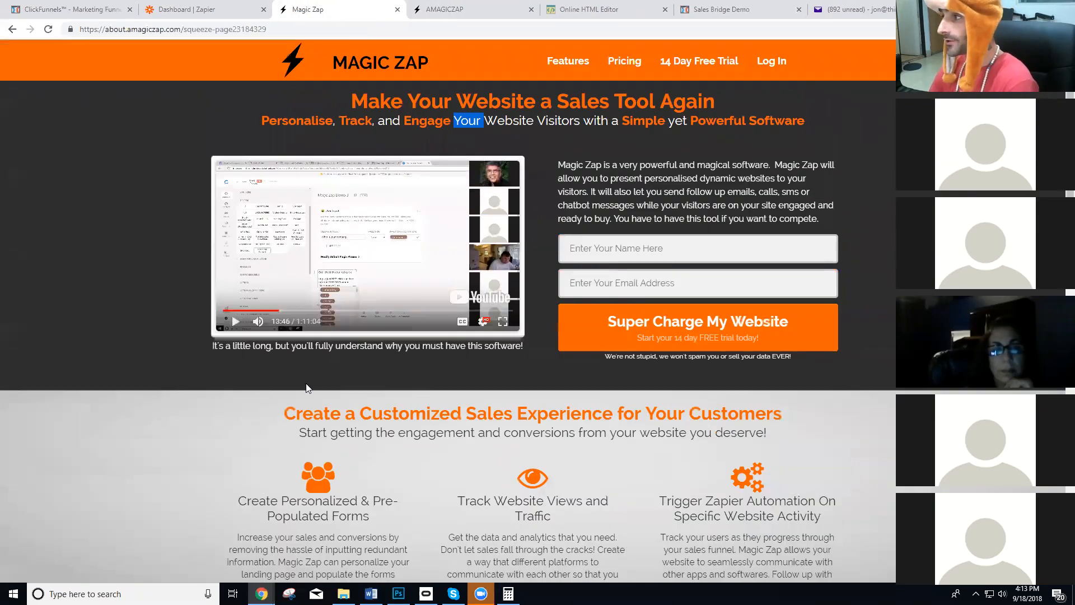
{"action": "left_click", "coordinate": [848, 8]}
{"action": "left_click_drag", "start_coordinate": [188, 221], "coordinate": [157, 217]}
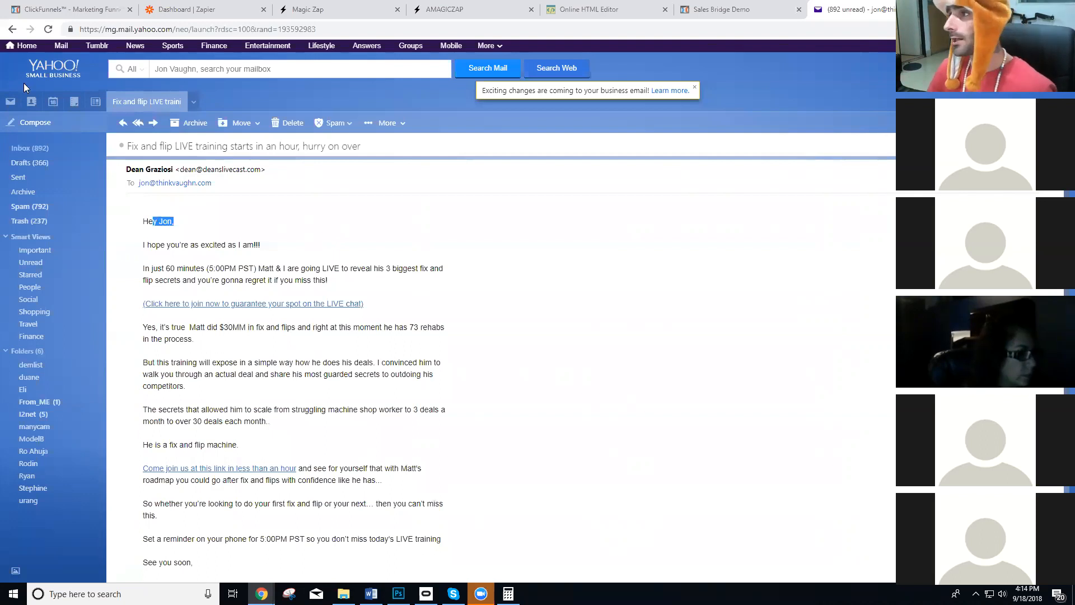
Examine the Magic Zap landing page's name field and its customized sales experience section.
{"action": "left_click", "coordinate": [312, 5]}
{"action": "scroll", "coordinate": [297, 392], "scroll_direction": "down", "scroll_amount": 1}
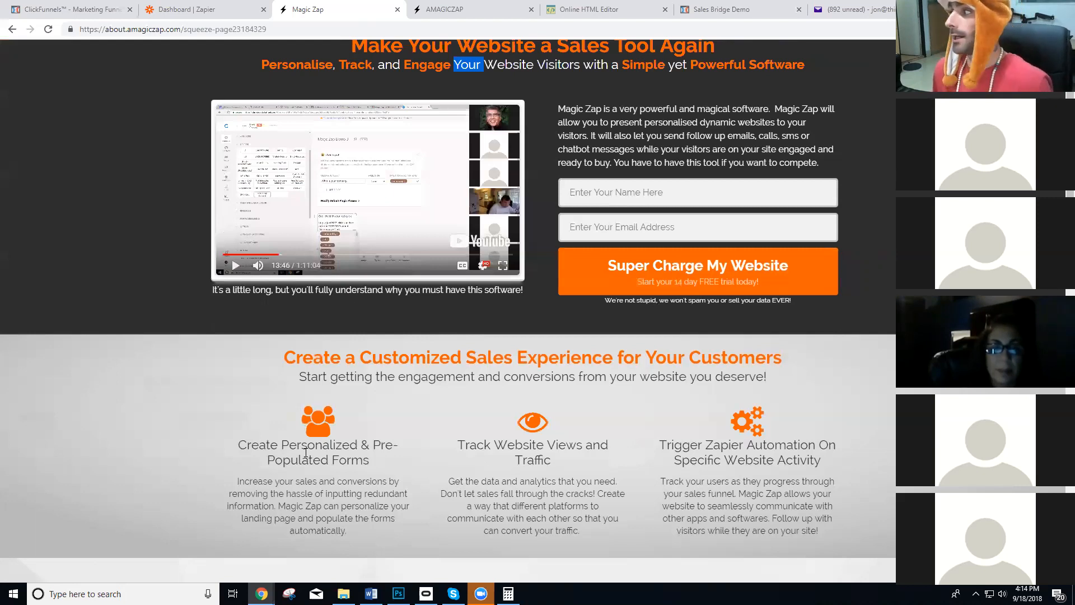
{"action": "left_click", "coordinate": [682, 200]}
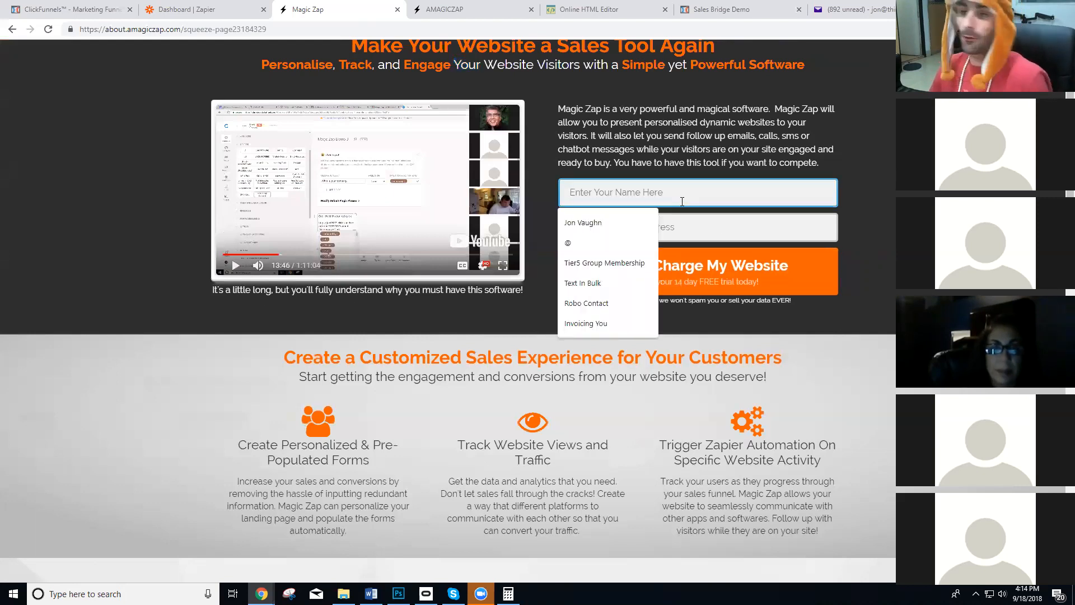
{"action": "left_click", "coordinate": [681, 157]}
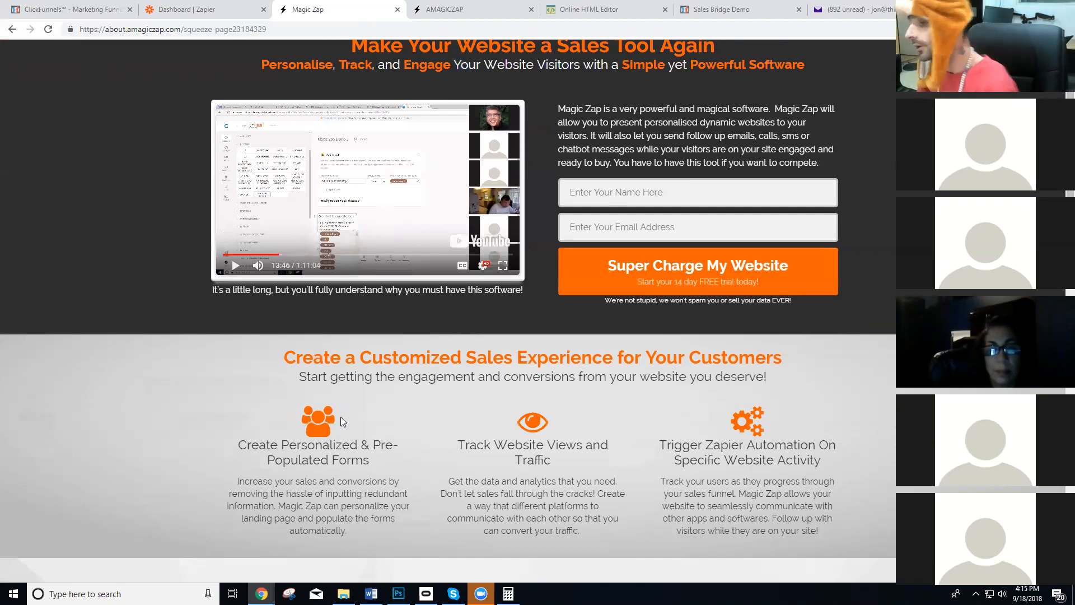
{"action": "scroll", "coordinate": [341, 416], "scroll_direction": "down", "scroll_amount": 1}
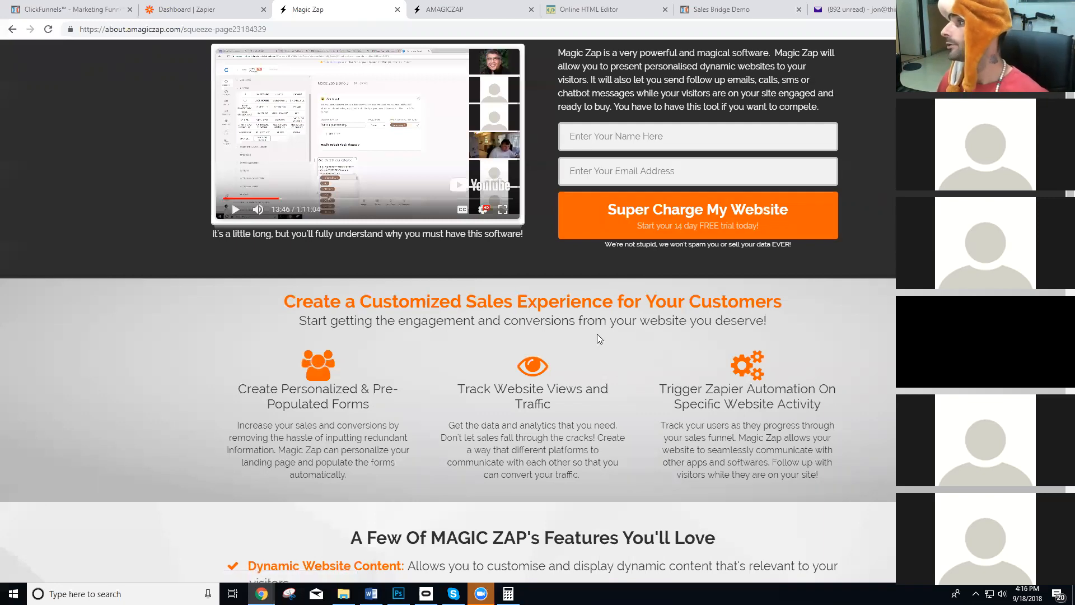
Show the Sales Bridge demo page and switch to the ClickFunnels email campaign's button settings.
{"action": "left_click", "coordinate": [725, 4]}
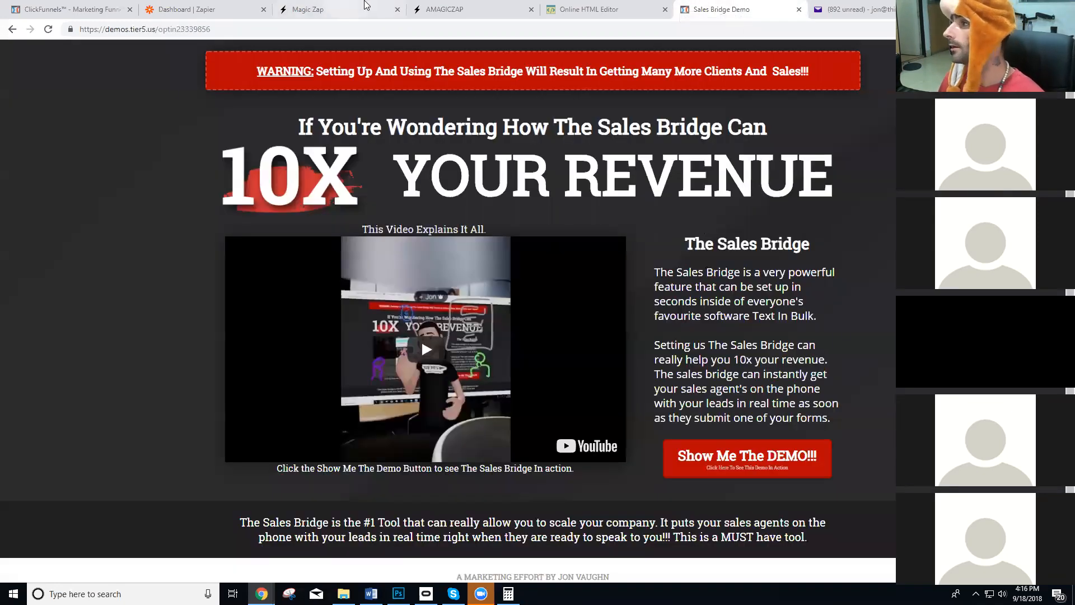
{"action": "left_click", "coordinate": [73, 6]}
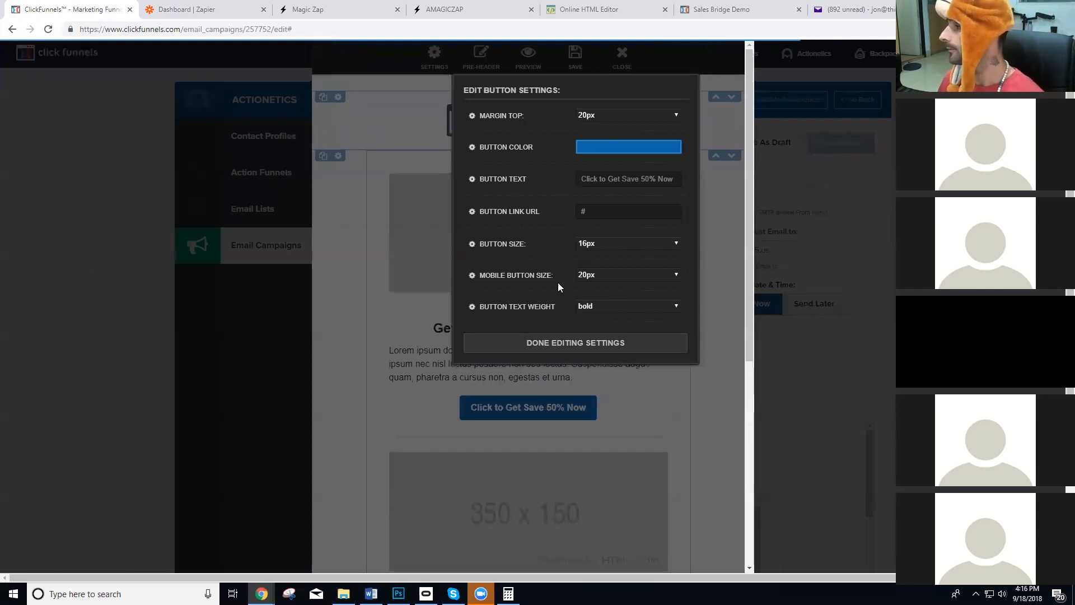
Close the button settings and email editor, and open the demos.tier5.us funnel from the funnels list.
{"action": "left_click", "coordinate": [569, 343]}
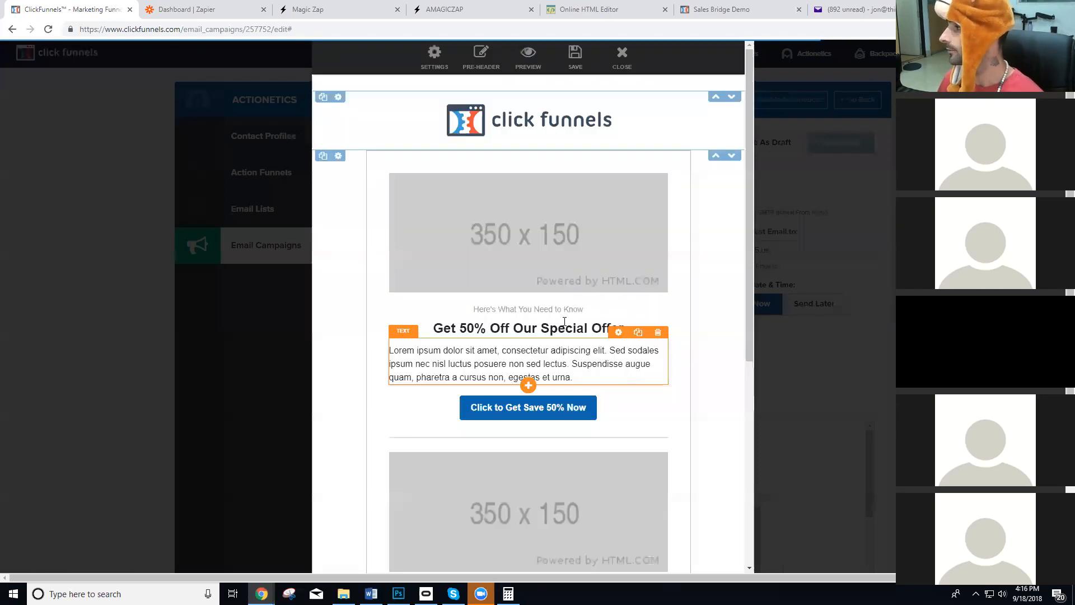
{"action": "left_click", "coordinate": [622, 58]}
{"action": "mouse_move", "coordinate": [710, 53]}
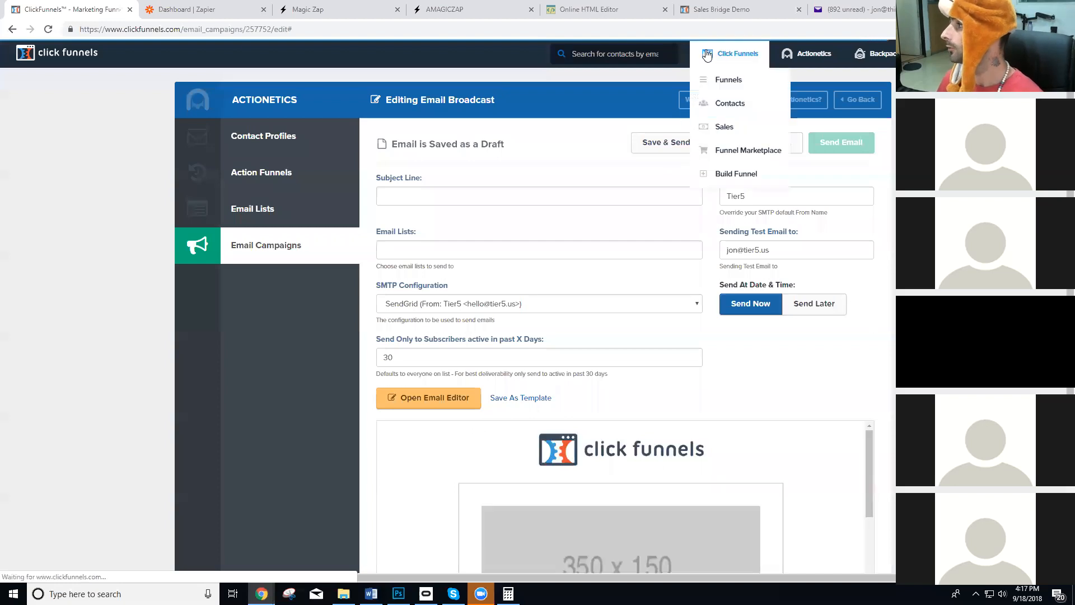
{"action": "left_click", "coordinate": [722, 82]}
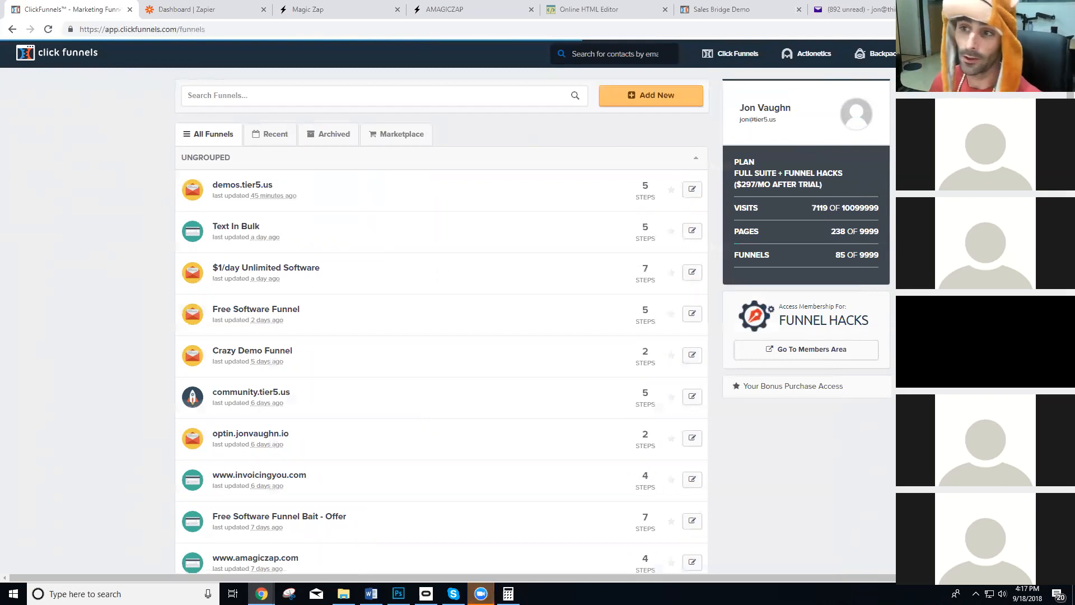
{"action": "left_click", "coordinate": [254, 191]}
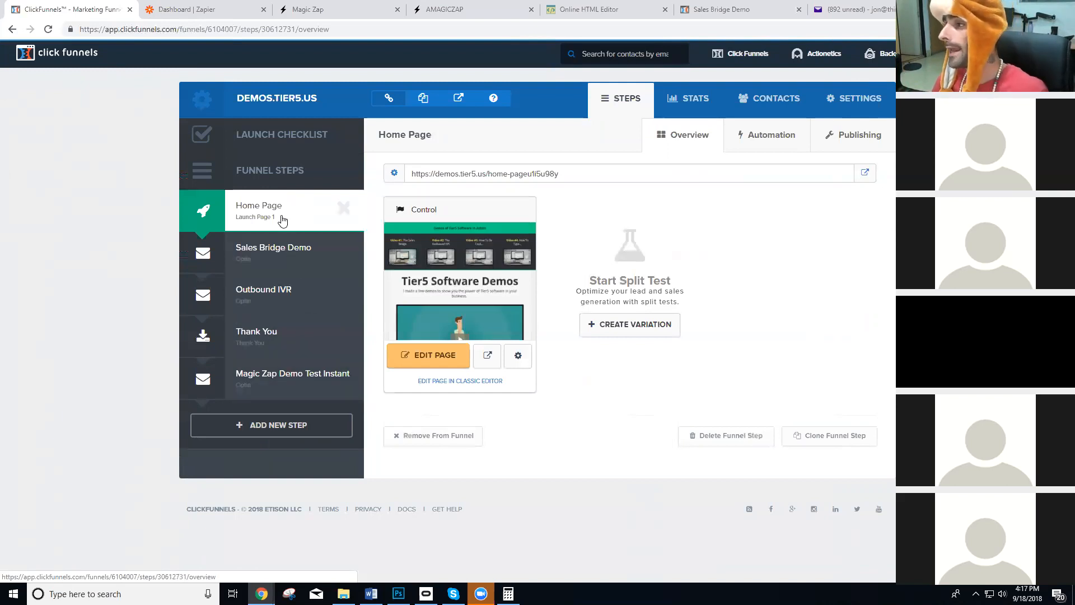
View the Sales Bridge Demo funnel step's live page and return to the funnel overview.
{"action": "left_click", "coordinate": [278, 248]}
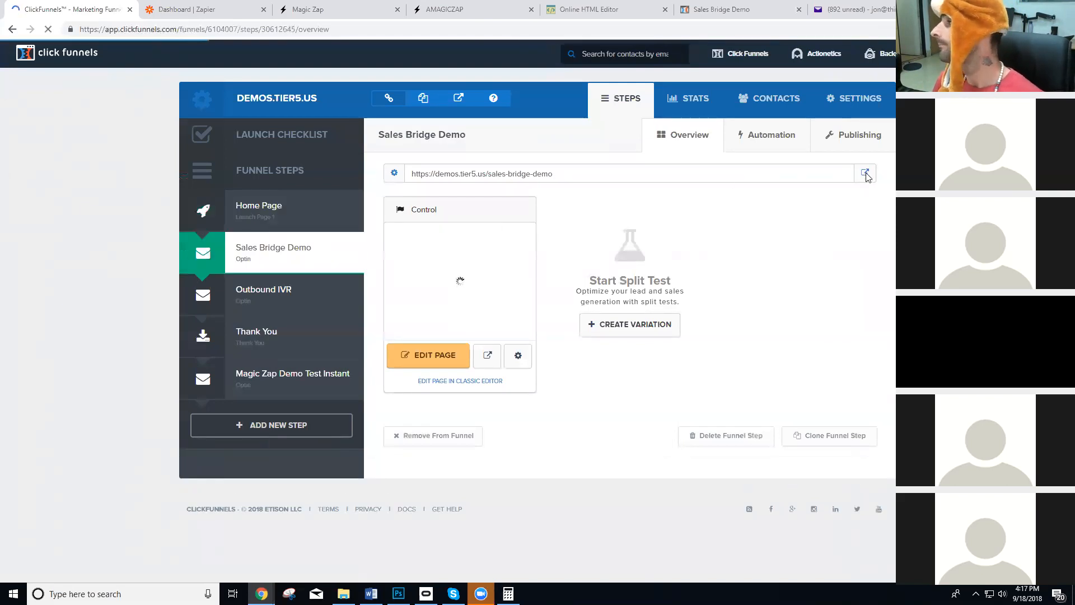
{"action": "left_click", "coordinate": [865, 174]}
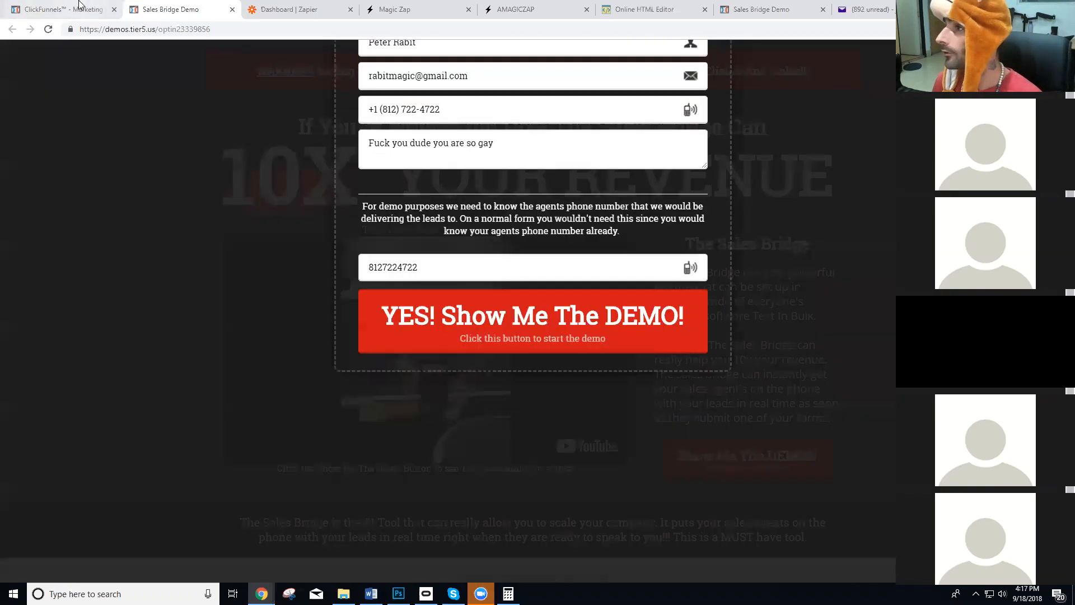
{"action": "left_click", "coordinate": [64, 10]}
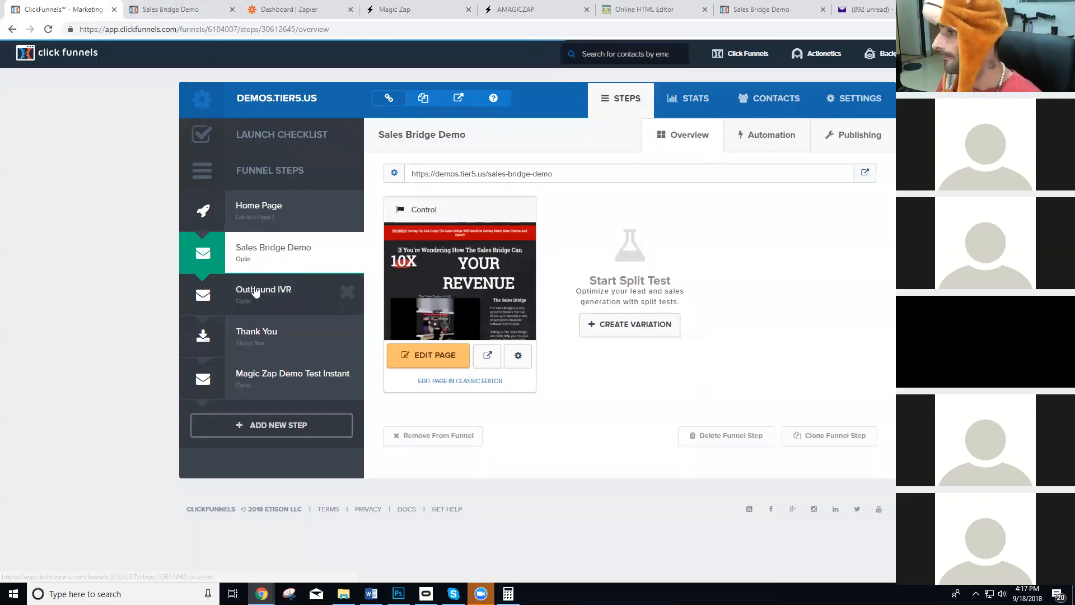
Delete the Magic Zap Demo Test Instant step from the demos.tier5.us funnel.
{"action": "left_click", "coordinate": [276, 425]}
{"action": "left_click", "coordinate": [722, 100]}
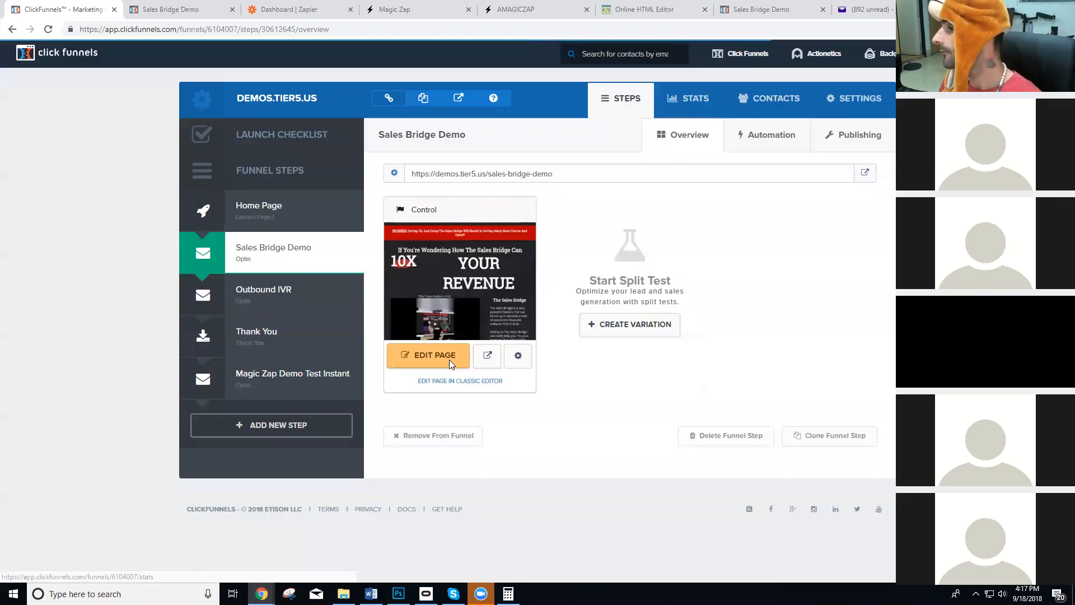
{"action": "left_click", "coordinate": [348, 376]}
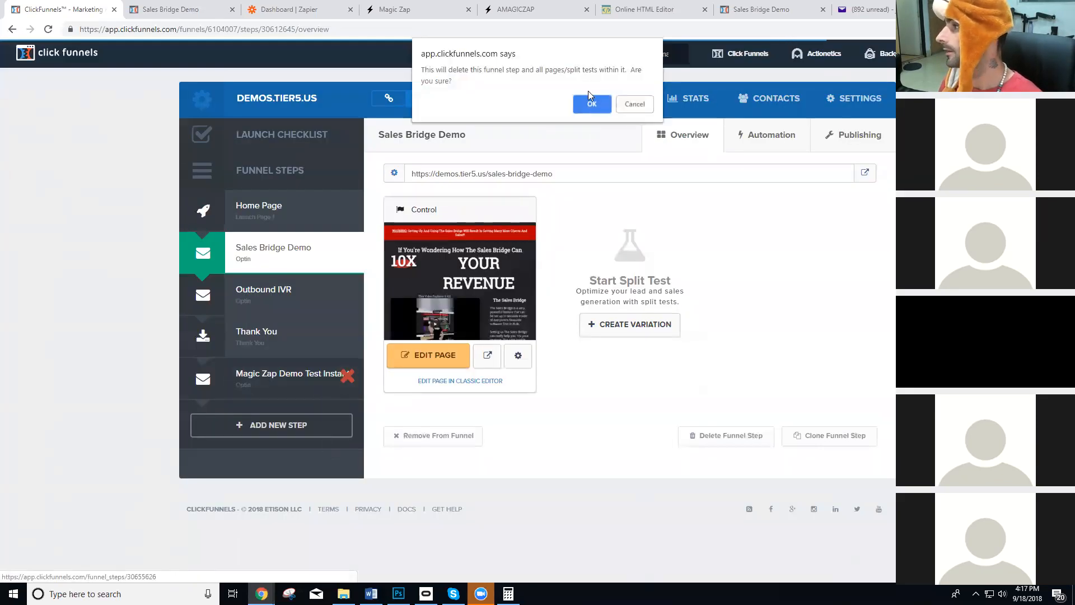
{"action": "left_click", "coordinate": [592, 104]}
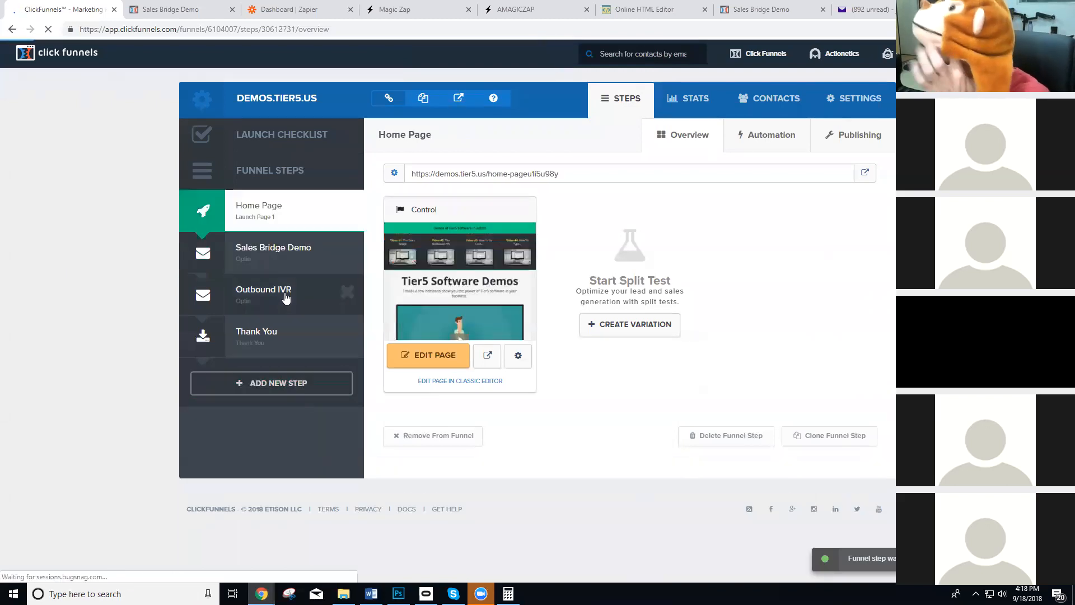
Create a new funnel step named "Magic Zap Demo" with the path left blank.
{"action": "left_click", "coordinate": [252, 392]}
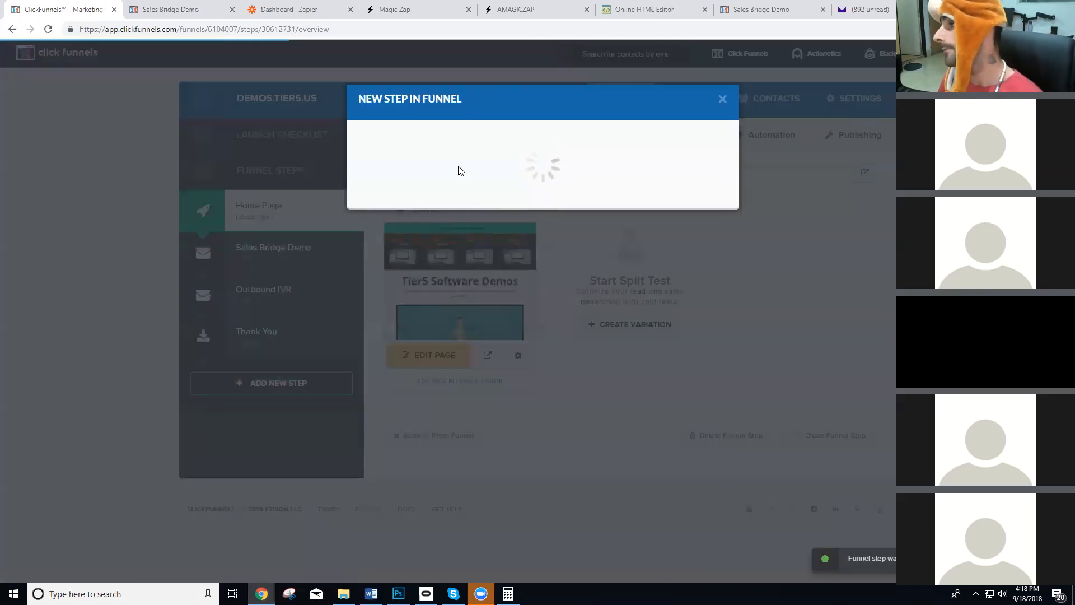
{"action": "left_click", "coordinate": [415, 173]}
{"action": "type", "text": "Ma"}
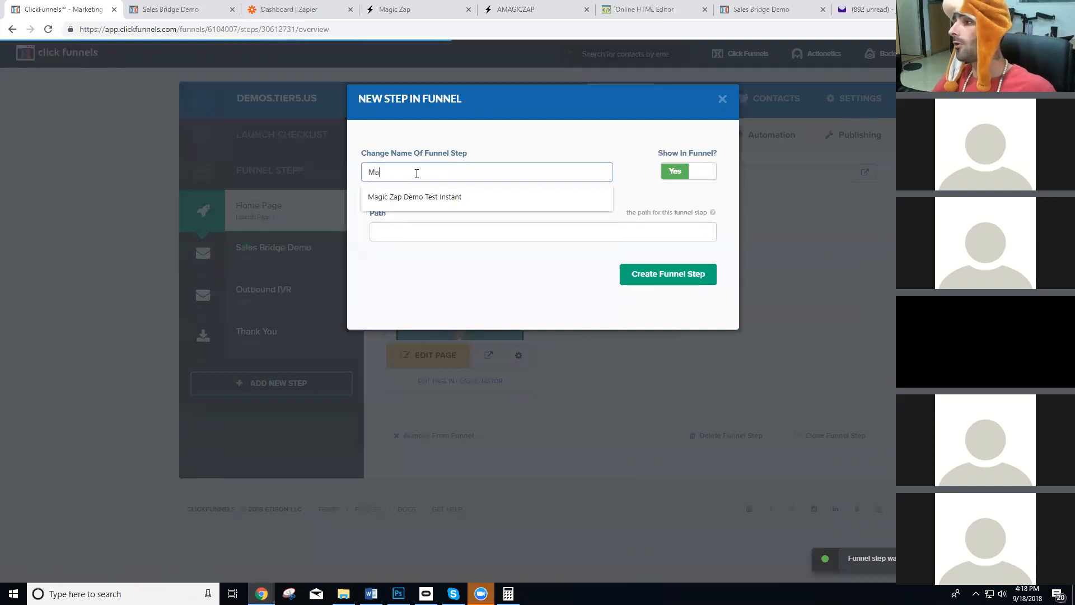
{"action": "type", "text": "gic Zap "}
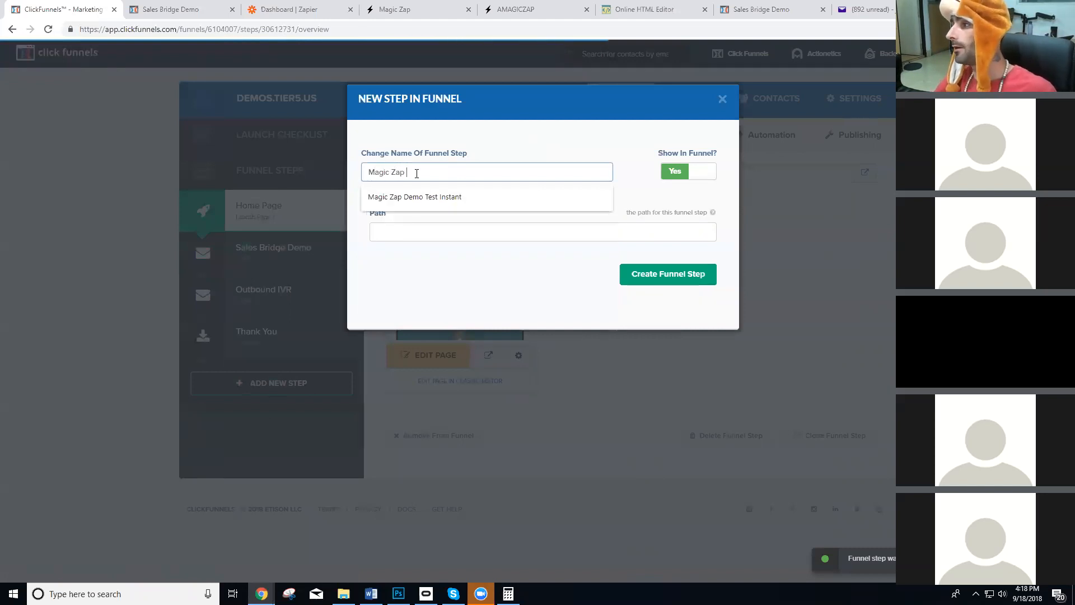
{"action": "type", "text": "Demo"}
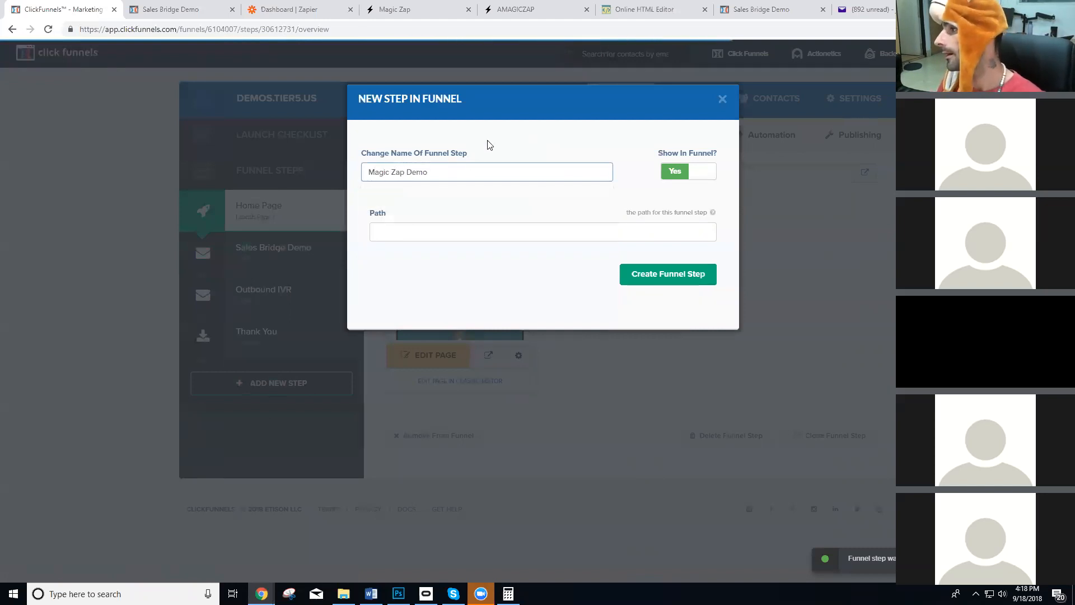
{"action": "left_click", "coordinate": [663, 277]}
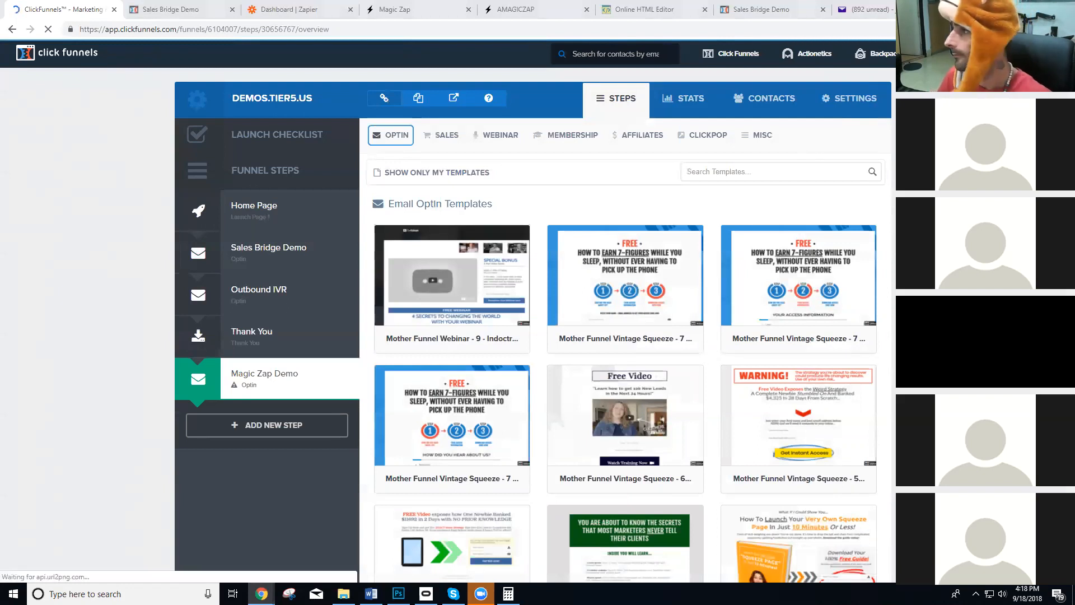
Browse the email optin templates and apply Stylish Optin to the Magic Zap Demo step.
{"action": "scroll", "coordinate": [753, 286], "scroll_direction": "down", "scroll_amount": 8}
{"action": "scroll", "coordinate": [753, 286], "scroll_direction": "down", "scroll_amount": 3}
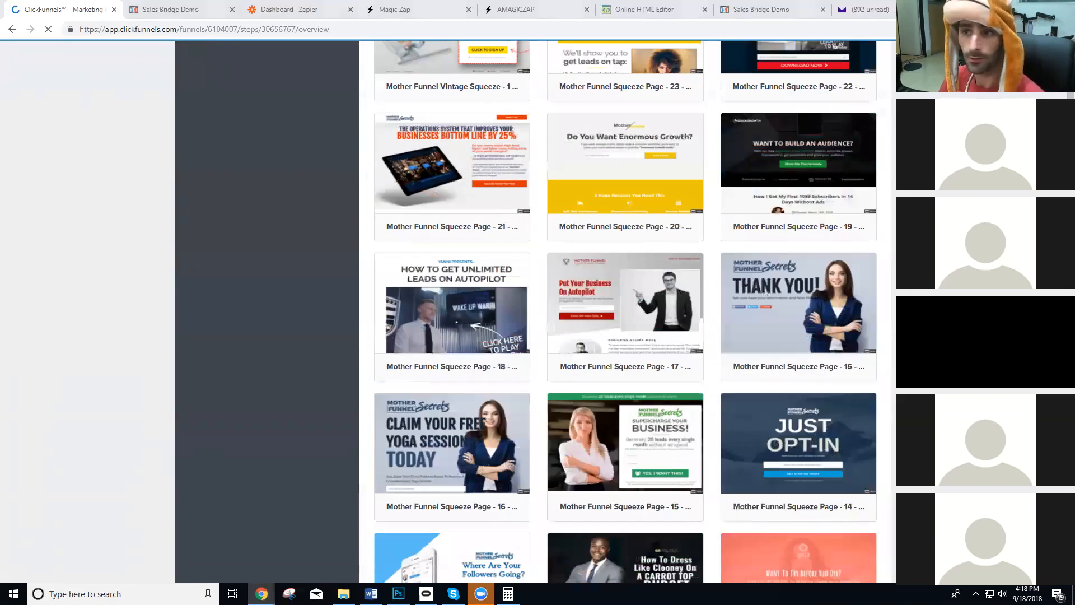
{"action": "scroll", "coordinate": [448, 277], "scroll_direction": "down", "scroll_amount": 8}
{"action": "scroll", "coordinate": [641, 342], "scroll_direction": "down", "scroll_amount": 20}
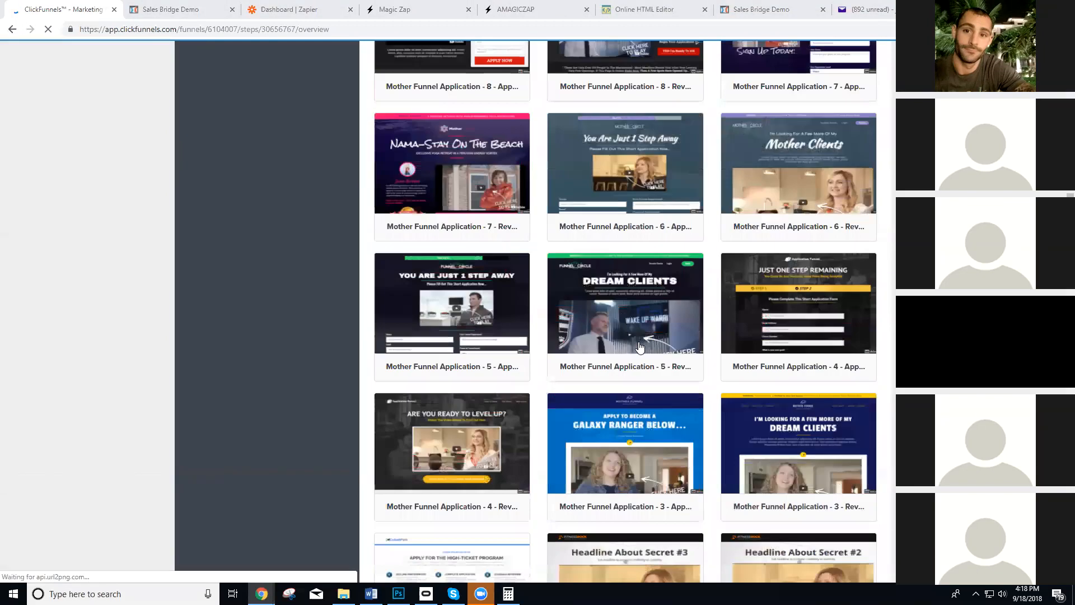
{"action": "scroll", "coordinate": [639, 347], "scroll_direction": "down", "scroll_amount": 18}
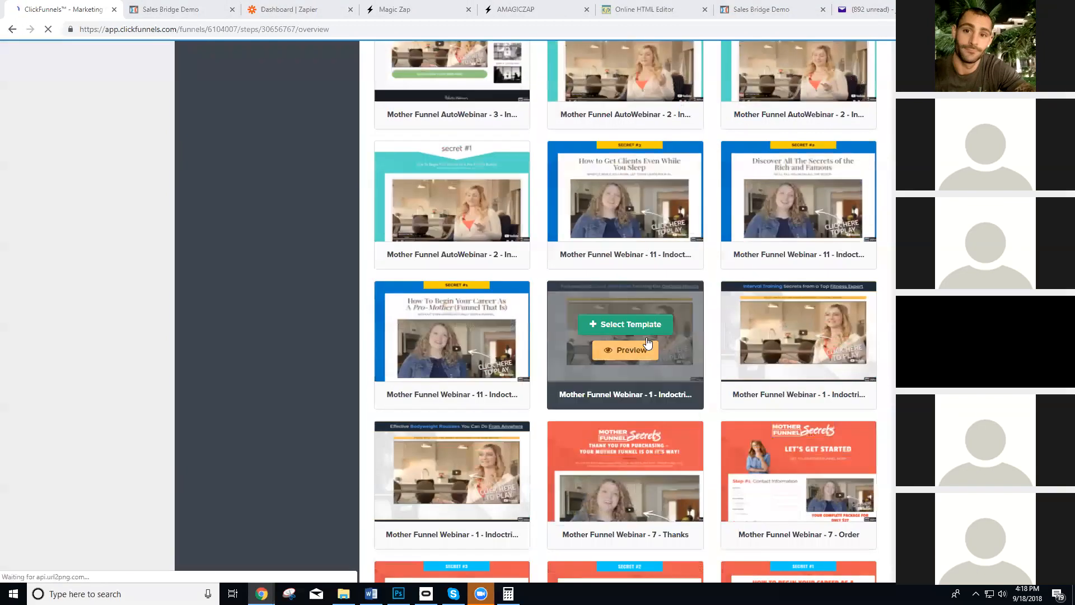
{"action": "scroll", "coordinate": [669, 297], "scroll_direction": "down", "scroll_amount": 8}
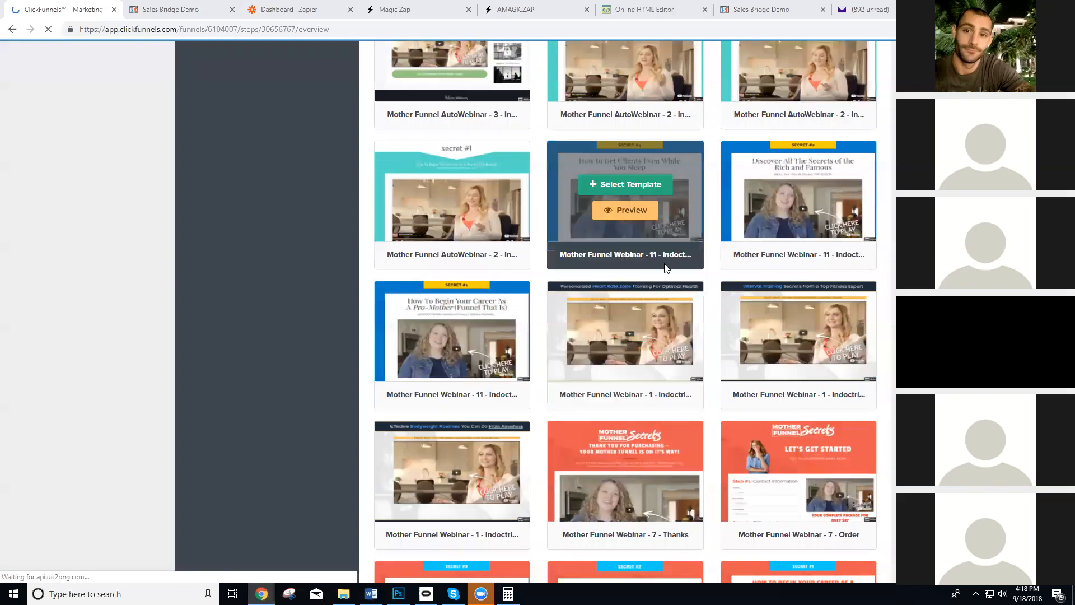
{"action": "scroll", "coordinate": [784, 339], "scroll_direction": "down", "scroll_amount": 20}
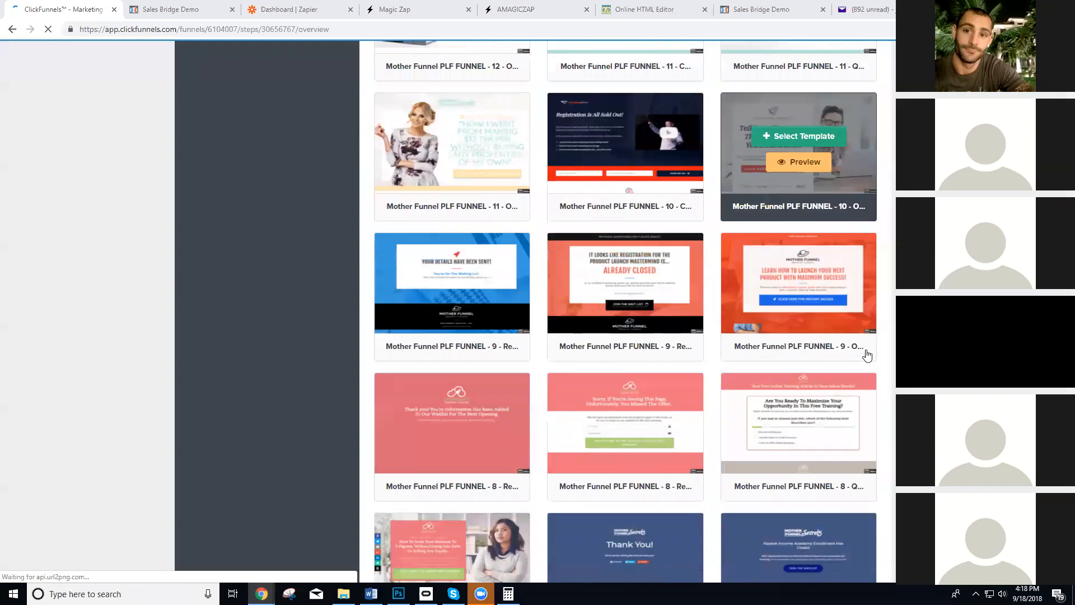
{"action": "scroll", "coordinate": [848, 364], "scroll_direction": "down", "scroll_amount": 5}
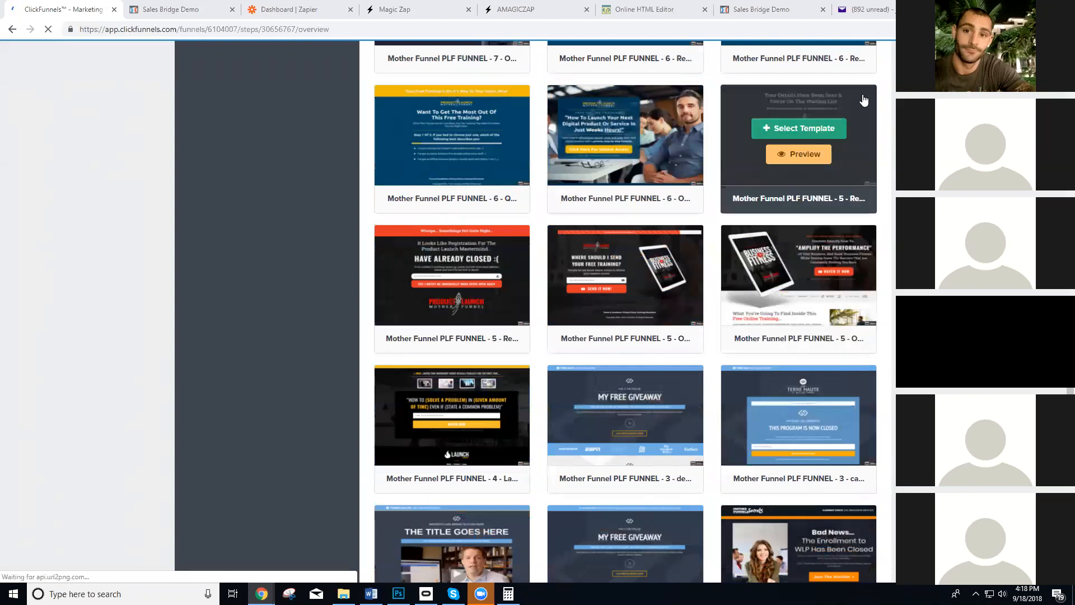
{"action": "scroll", "coordinate": [812, 145], "scroll_direction": "down", "scroll_amount": 20}
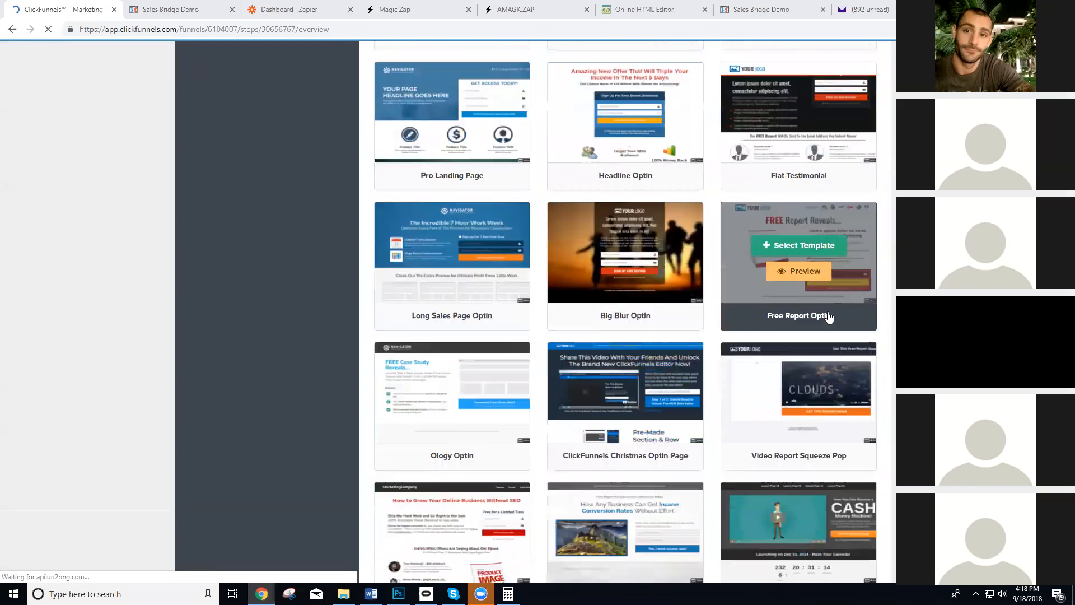
{"action": "scroll", "coordinate": [828, 317], "scroll_direction": "down", "scroll_amount": 20}
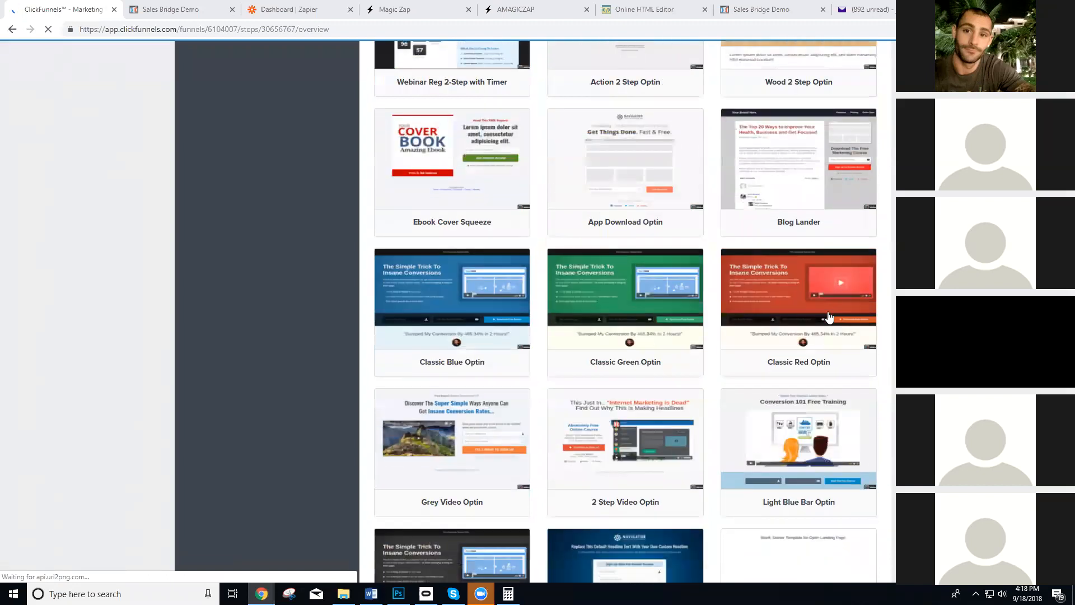
{"action": "scroll", "coordinate": [829, 317], "scroll_direction": "down", "scroll_amount": 7}
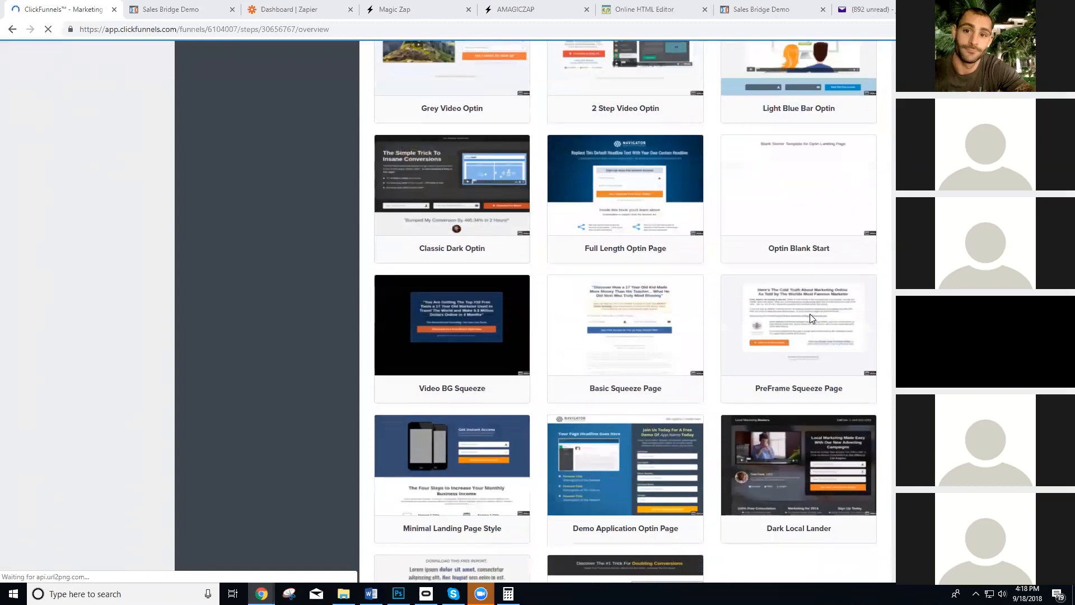
{"action": "scroll", "coordinate": [638, 316], "scroll_direction": "up", "scroll_amount": 7}
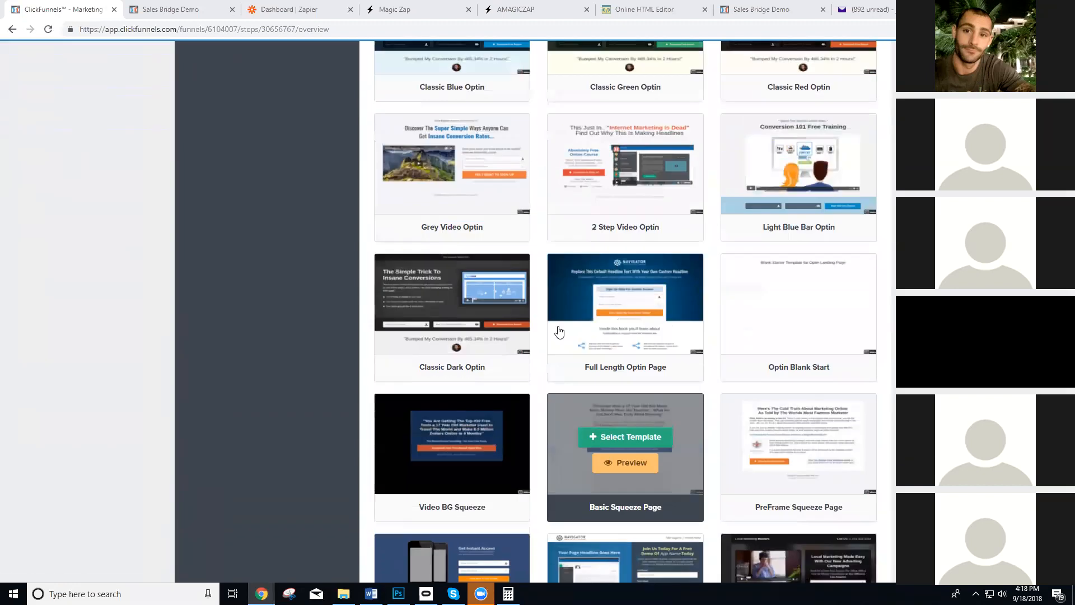
{"action": "scroll", "coordinate": [572, 325], "scroll_direction": "up", "scroll_amount": 6}
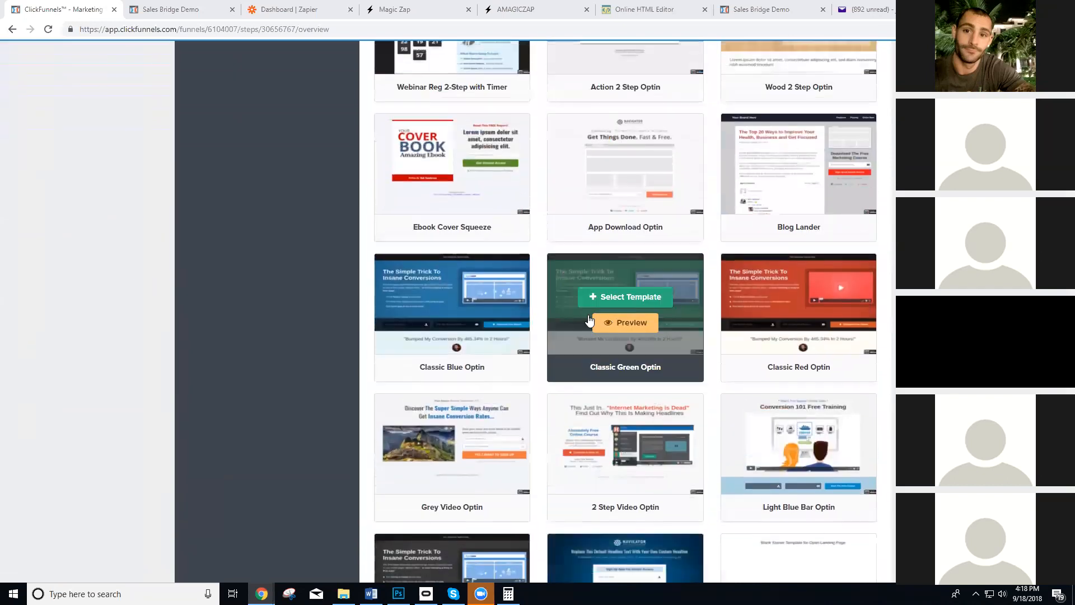
{"action": "scroll", "coordinate": [618, 313], "scroll_direction": "up", "scroll_amount": 5}
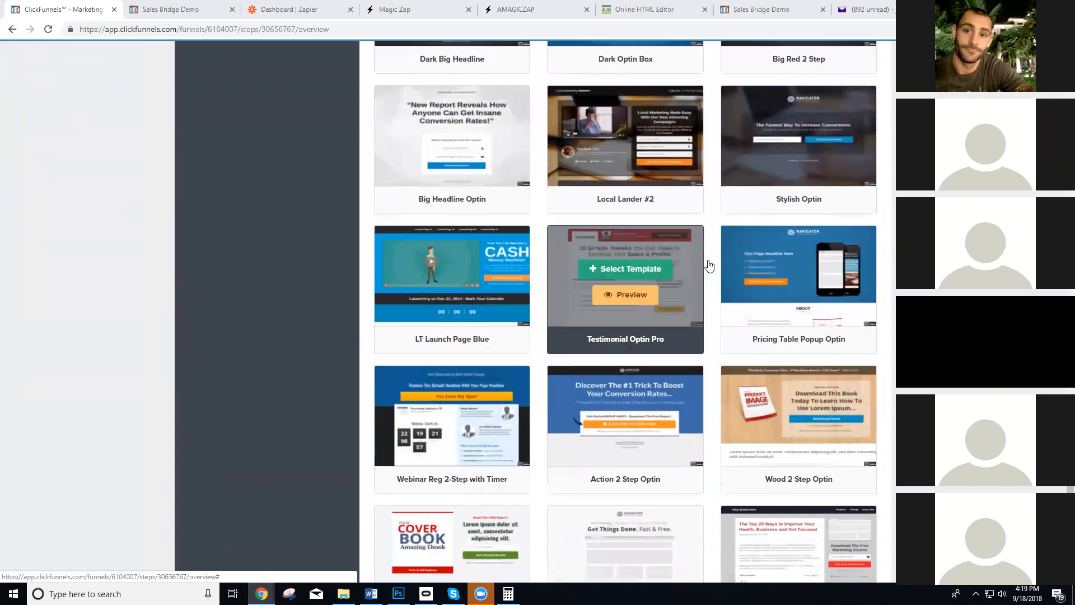
{"action": "left_click", "coordinate": [775, 130]}
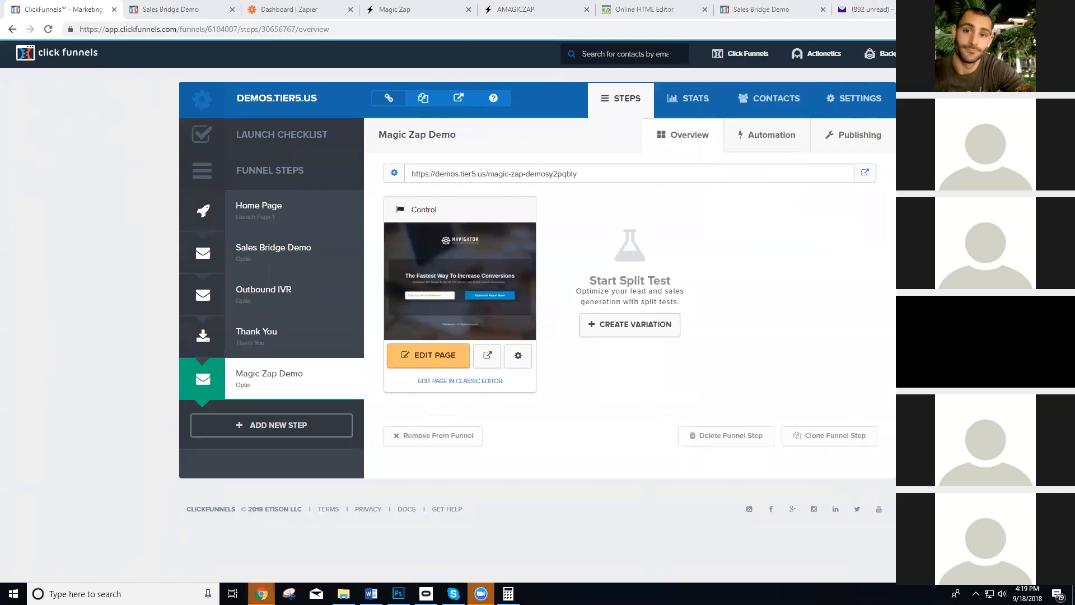
Open a new browser tab and detach it into its own window.
{"action": "key", "text": "ctrl+t"}
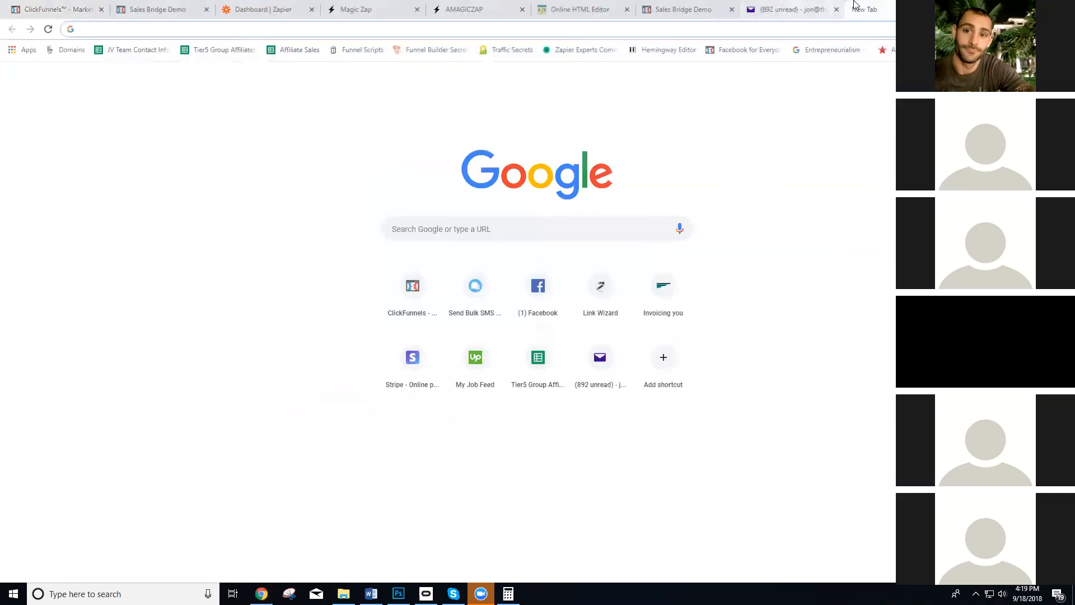
{"action": "left_click_drag", "start_coordinate": [854, 7], "coordinate": [711, 108]}
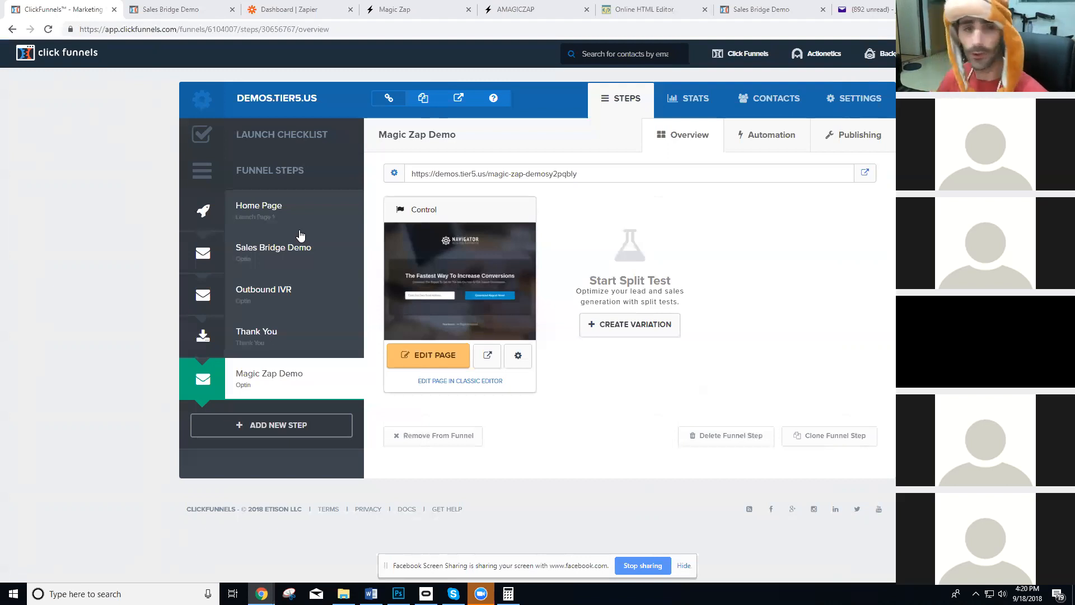
Open the Magic Zap Demo page for editing and add a Custom JavaScript / HTML element beneath the subheadline.
{"action": "left_click", "coordinate": [444, 356]}
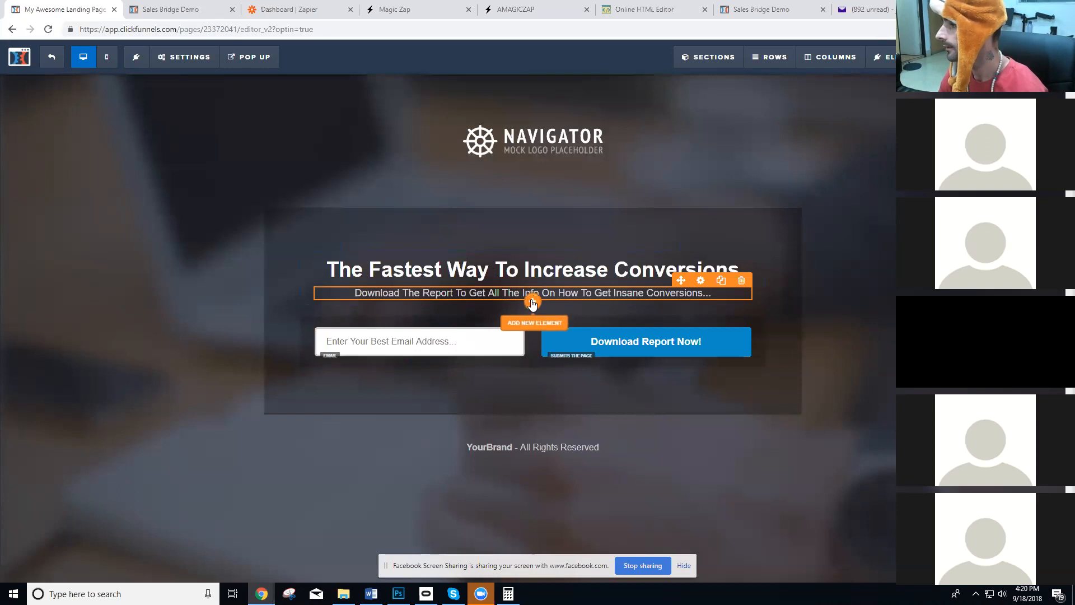
{"action": "left_click", "coordinate": [534, 332]}
{"action": "scroll", "coordinate": [865, 336], "scroll_direction": "down", "scroll_amount": 7}
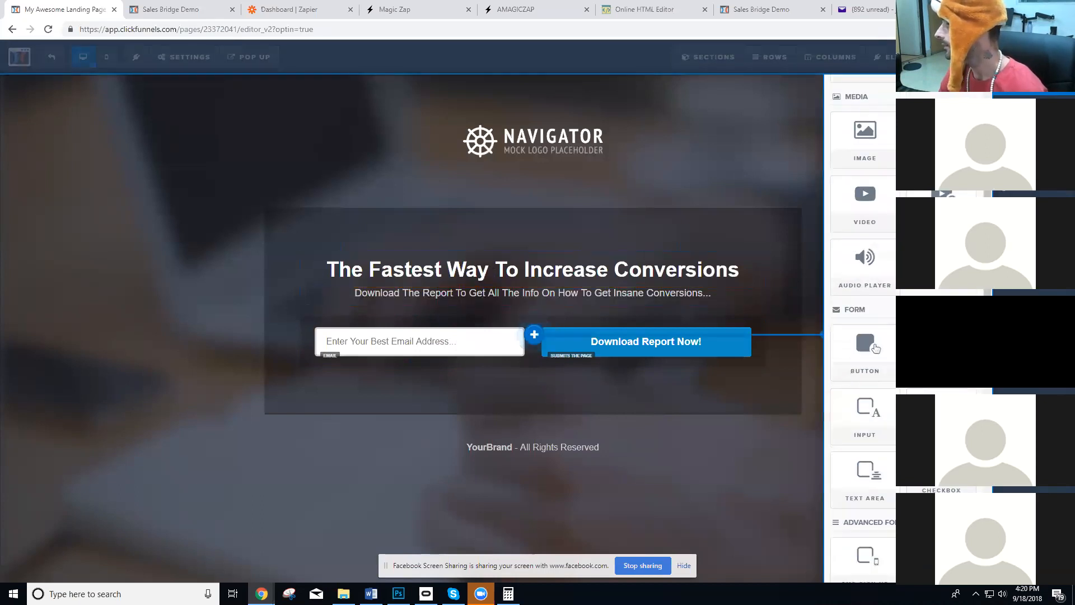
{"action": "scroll", "coordinate": [876, 86], "scroll_direction": "down", "scroll_amount": 7}
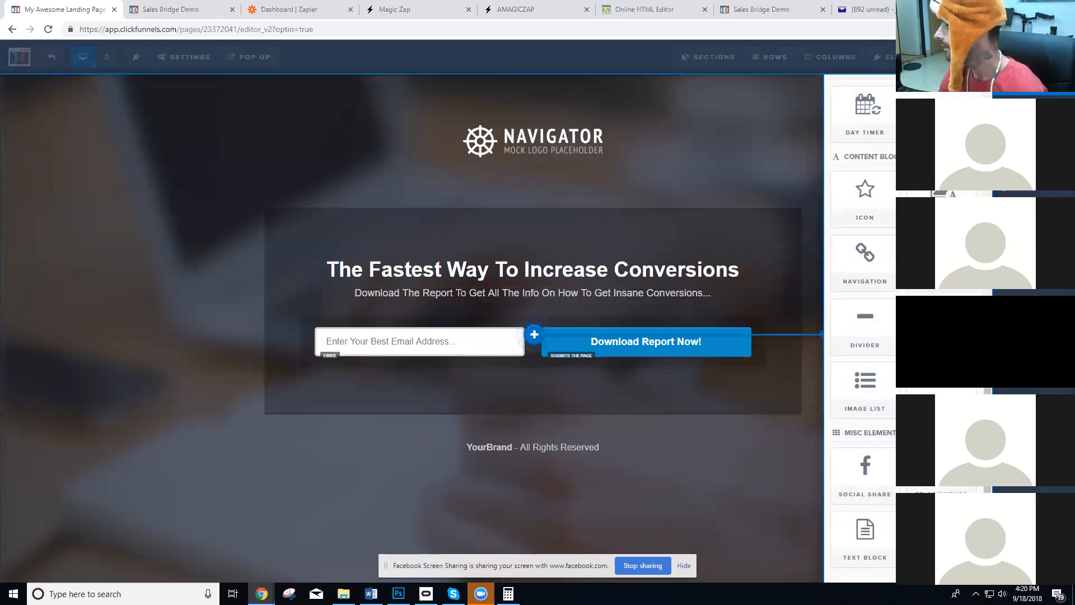
{"action": "left_click", "coordinate": [941, 537]}
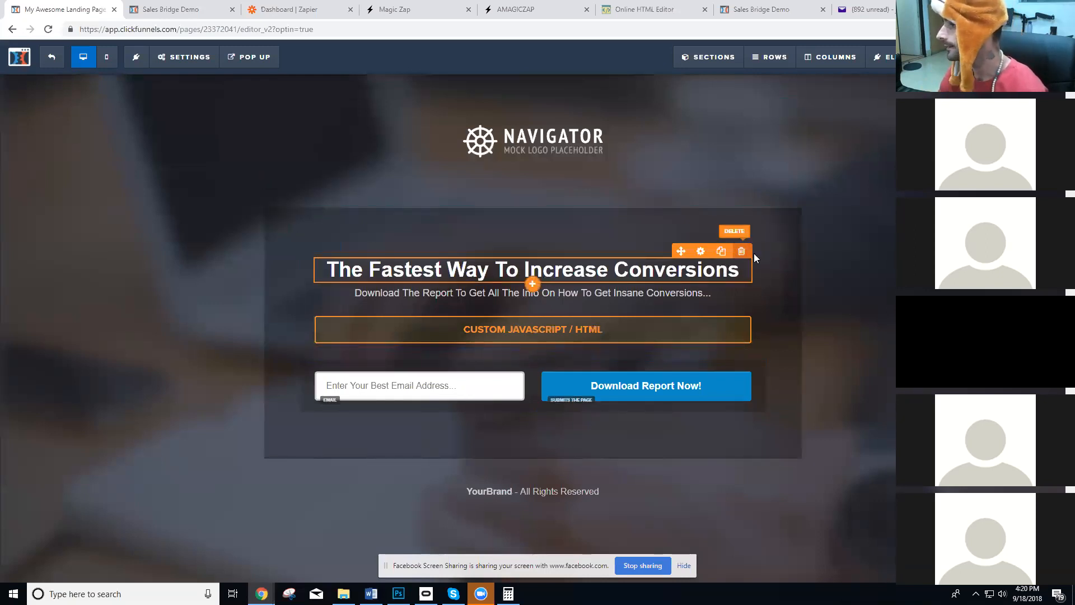
Delete the headline and the subheadline above the Custom JavaScript / HTML element.
{"action": "left_click", "coordinate": [742, 250]}
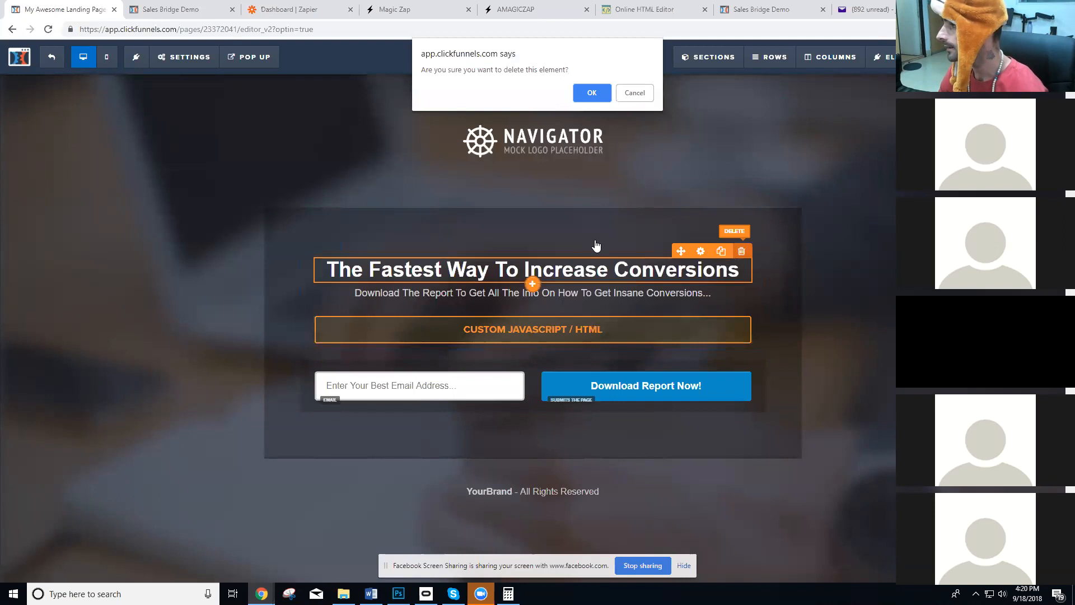
{"action": "left_click", "coordinate": [591, 93]}
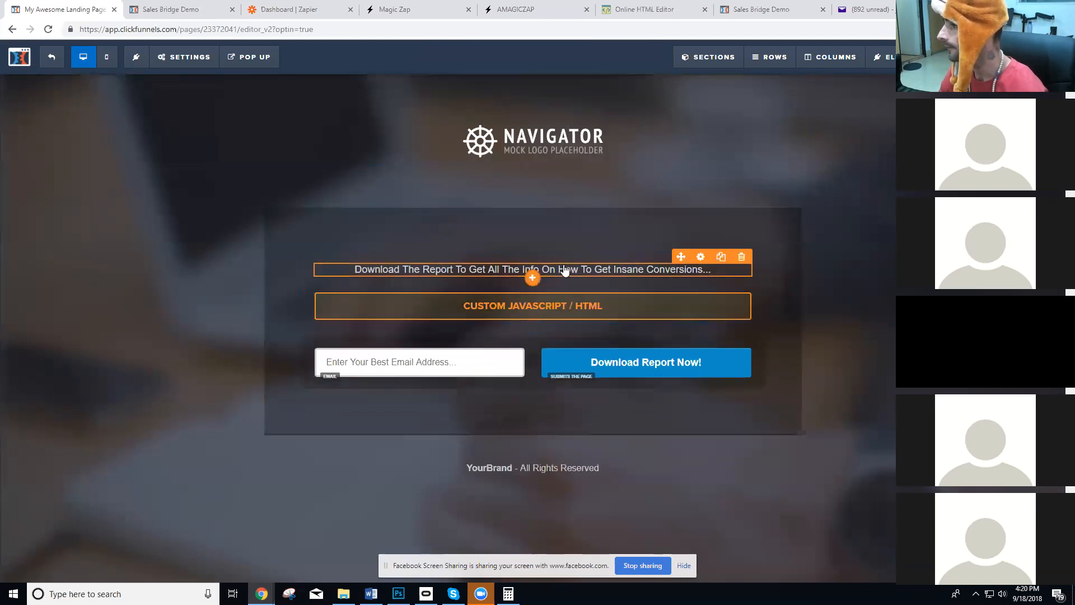
{"action": "left_click", "coordinate": [741, 258]}
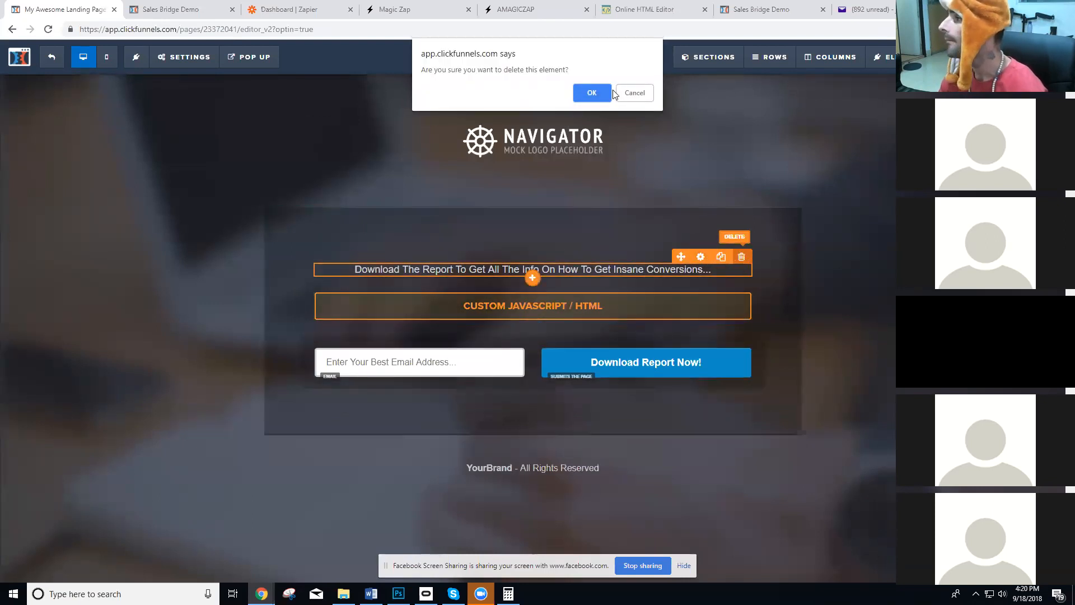
{"action": "left_click", "coordinate": [585, 93]}
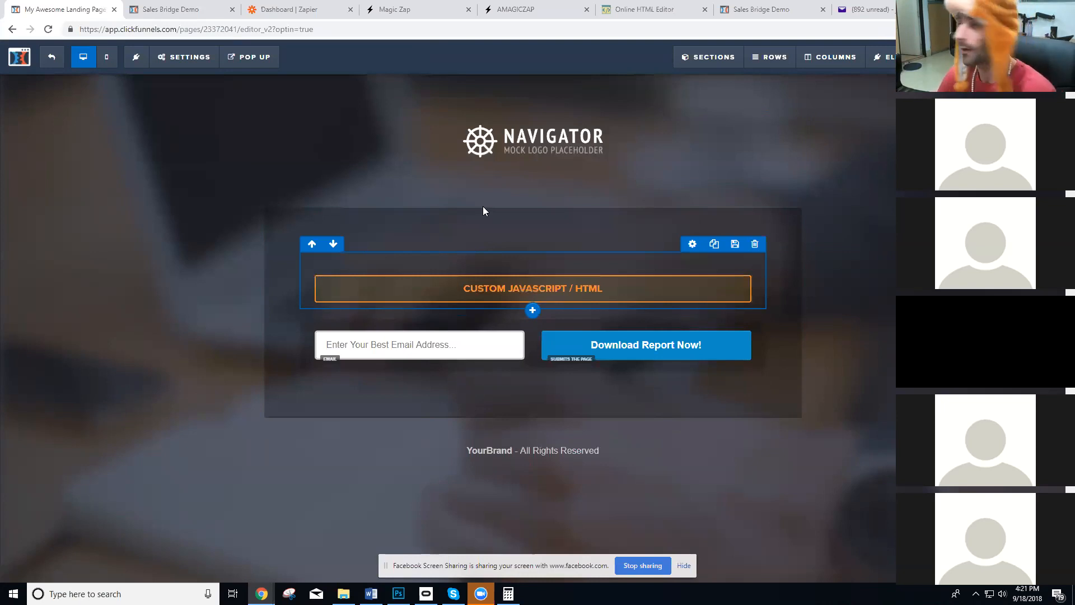
Open the Custom JavaScript / HTML element's code editor and enter Hey <span id="name"> person</span>.
{"action": "left_click", "coordinate": [505, 299]}
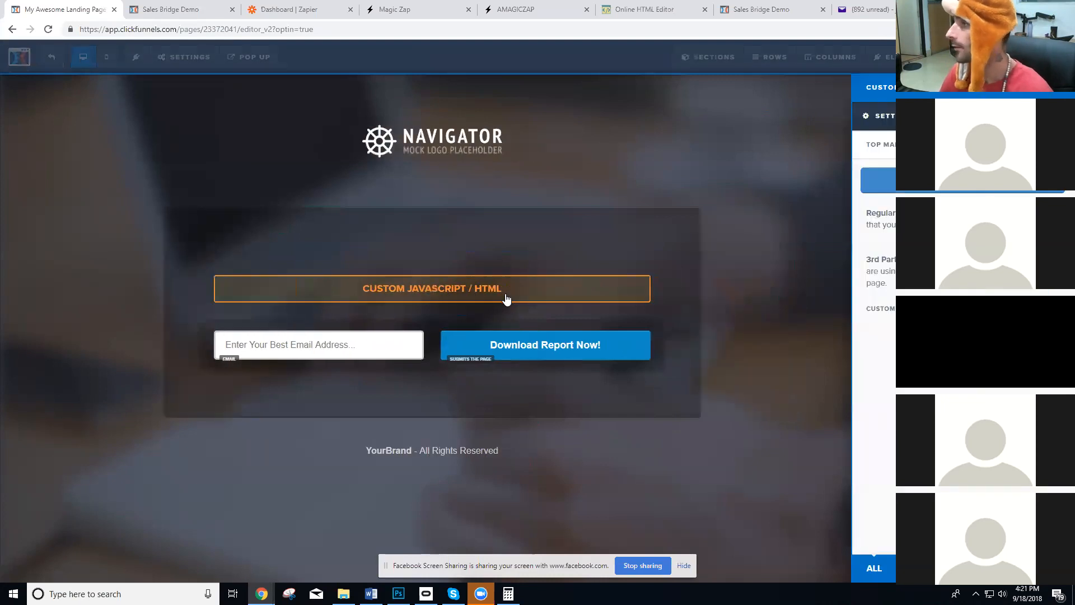
{"action": "left_click", "coordinate": [951, 180]}
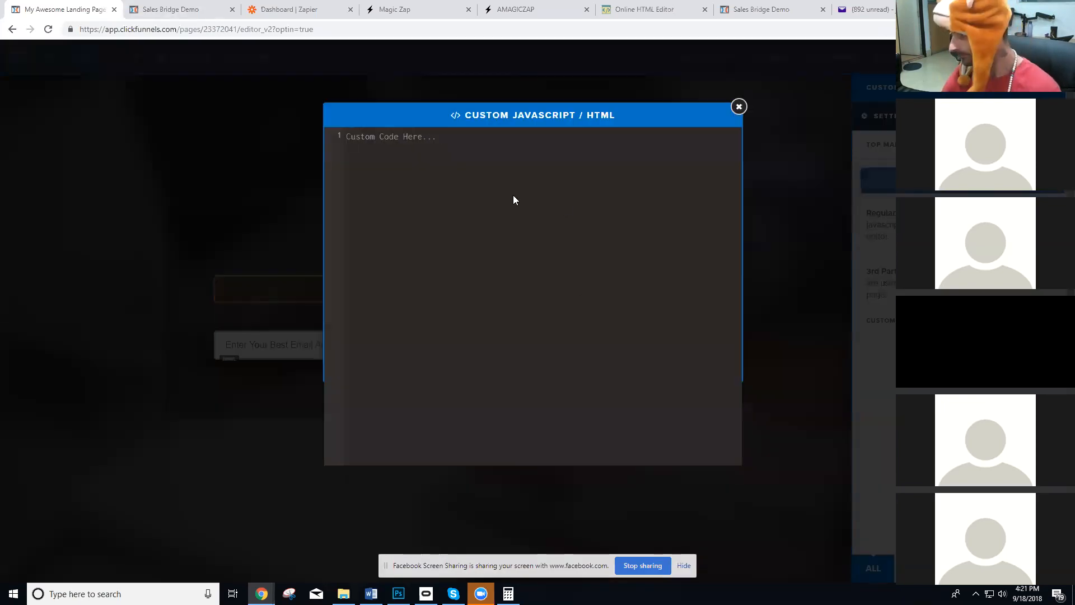
{"action": "type", "text": "Hey"}
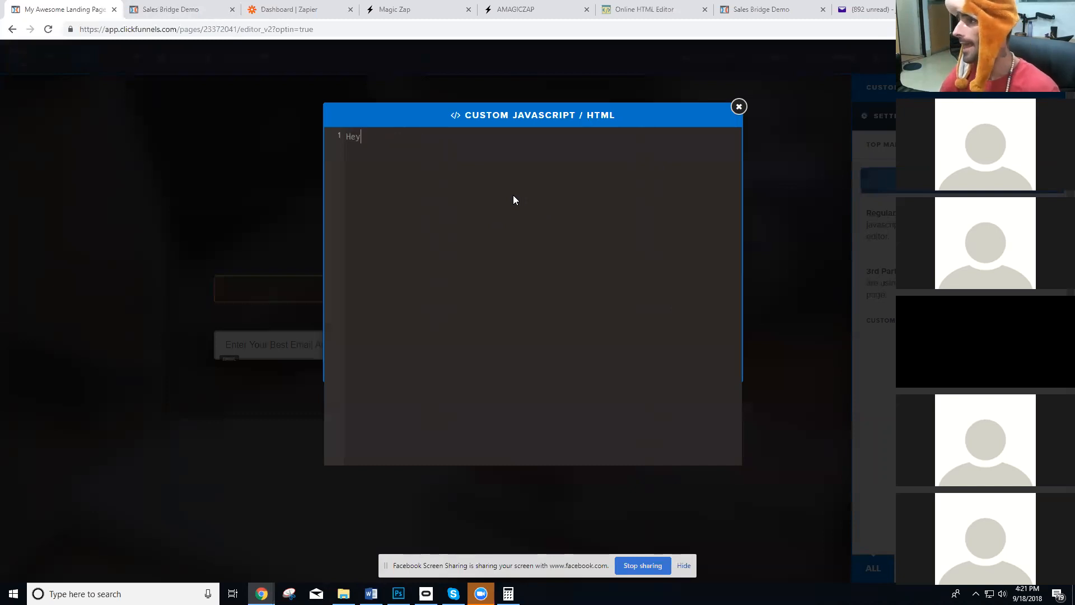
{"action": "type", "text": " <span id"}
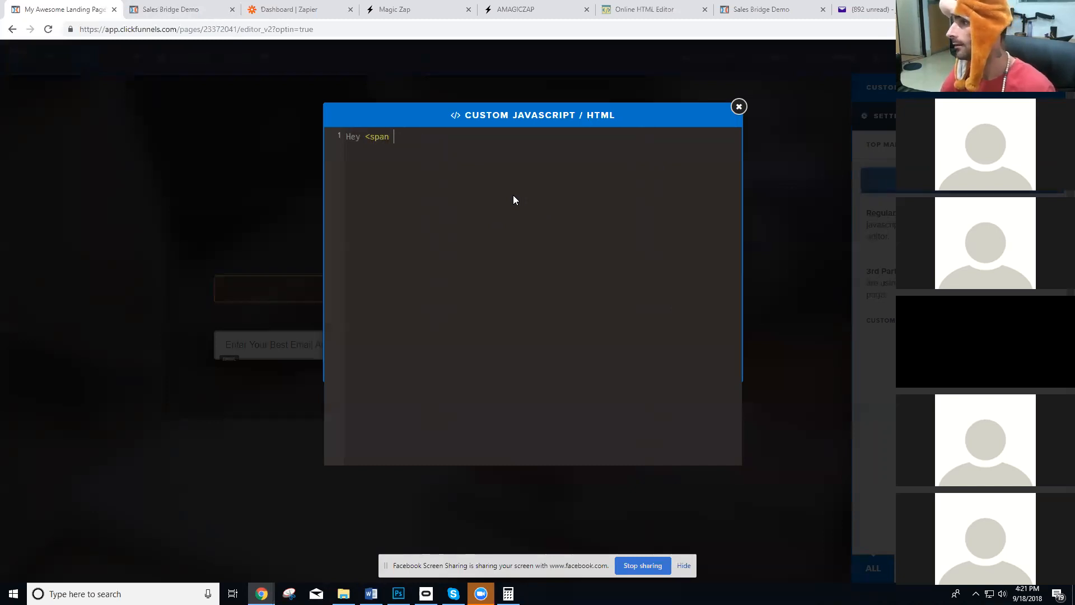
{"action": "key", "text": "BackSpace"}
{"action": "key", "text": "BackSpace"}
{"action": "type", "text": "name="}
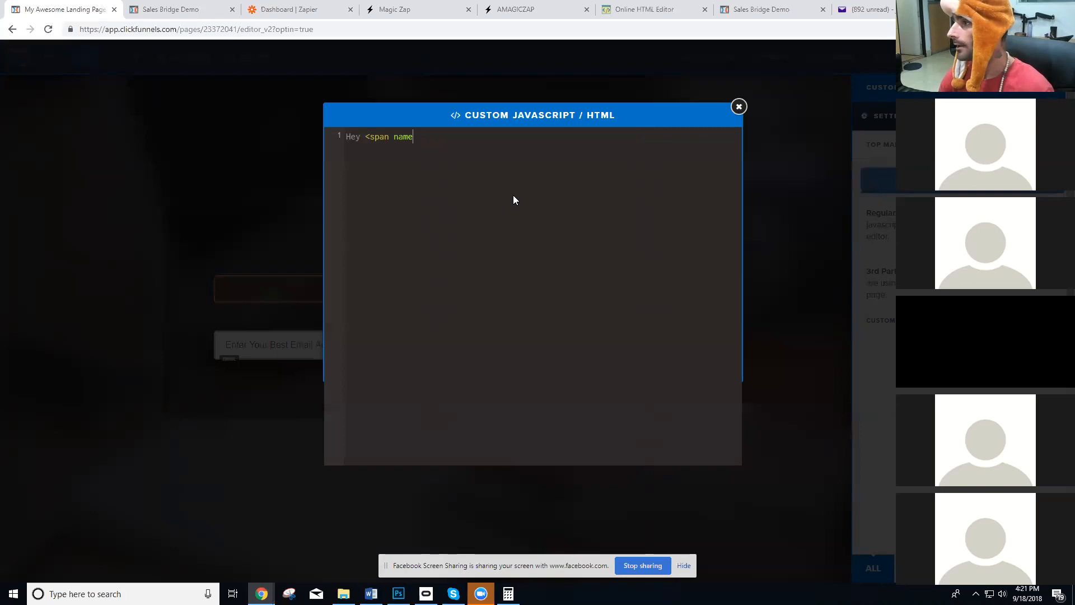
{"action": "key", "text": "BackSpace"}
{"action": "key", "text": "BackSpace"}
{"action": "key", "text": "BackSpace"}
{"action": "key", "text": "BackSpace"}
{"action": "key", "text": "BackSpace"}
{"action": "type", "text": "id=\"na"}
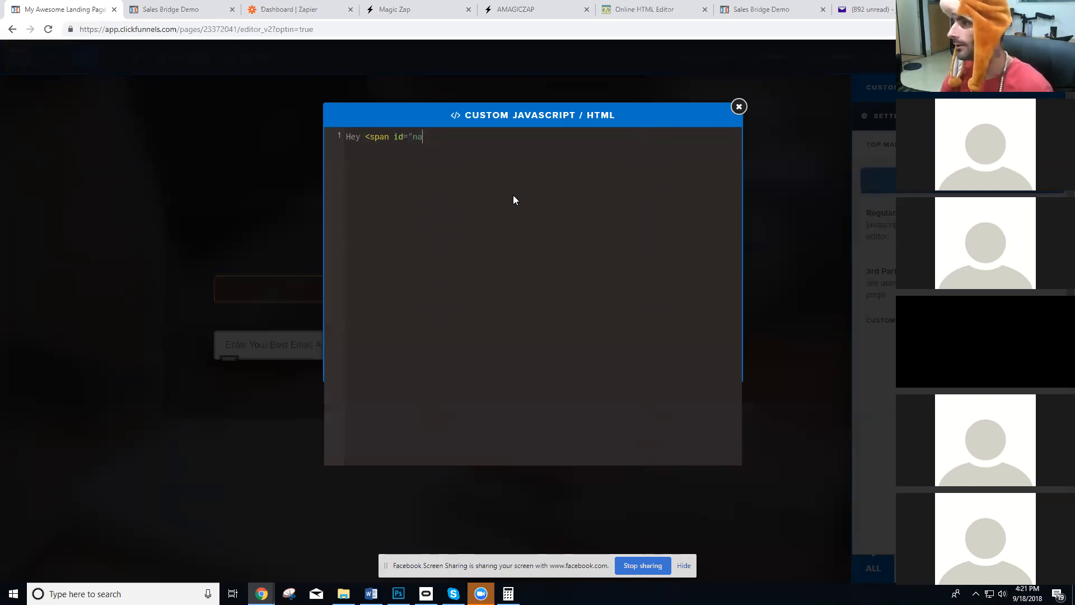
{"action": "type", "text": "me\">"}
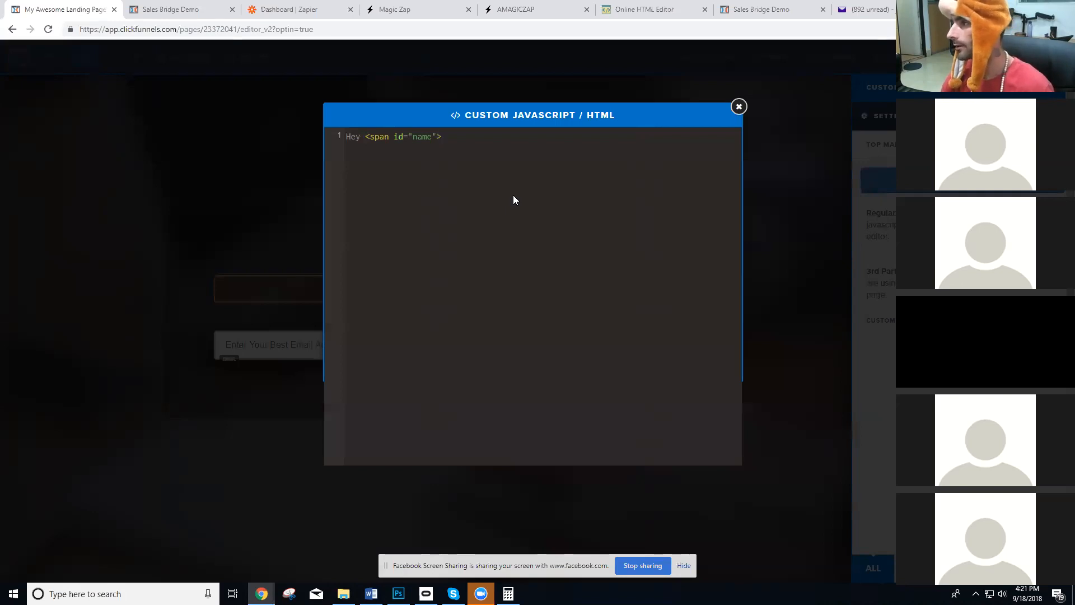
{"action": "type", "text": " person"}
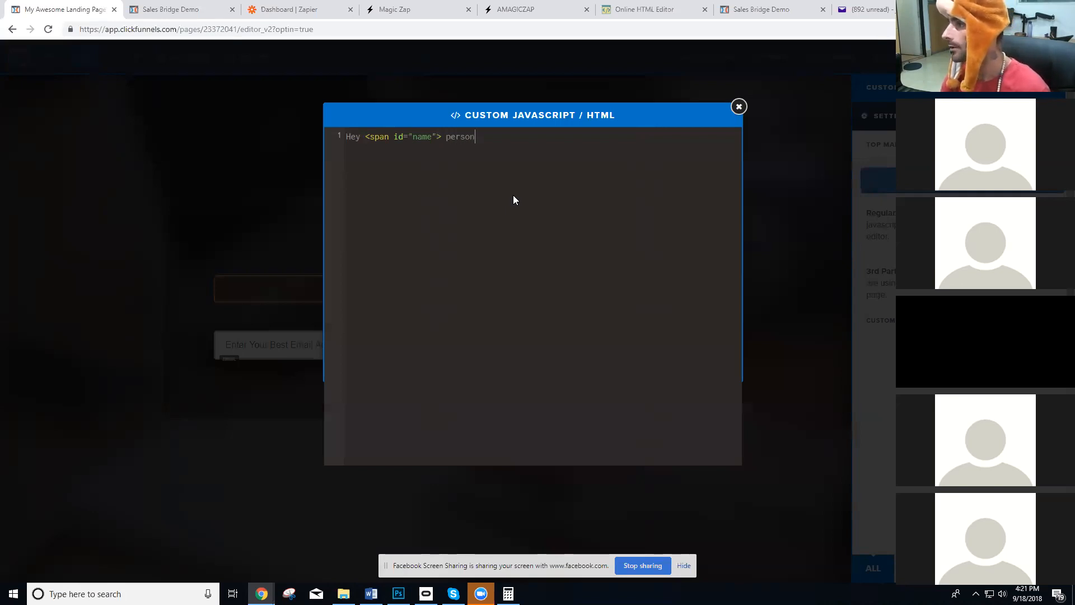
{"action": "type", "text": "</span>"}
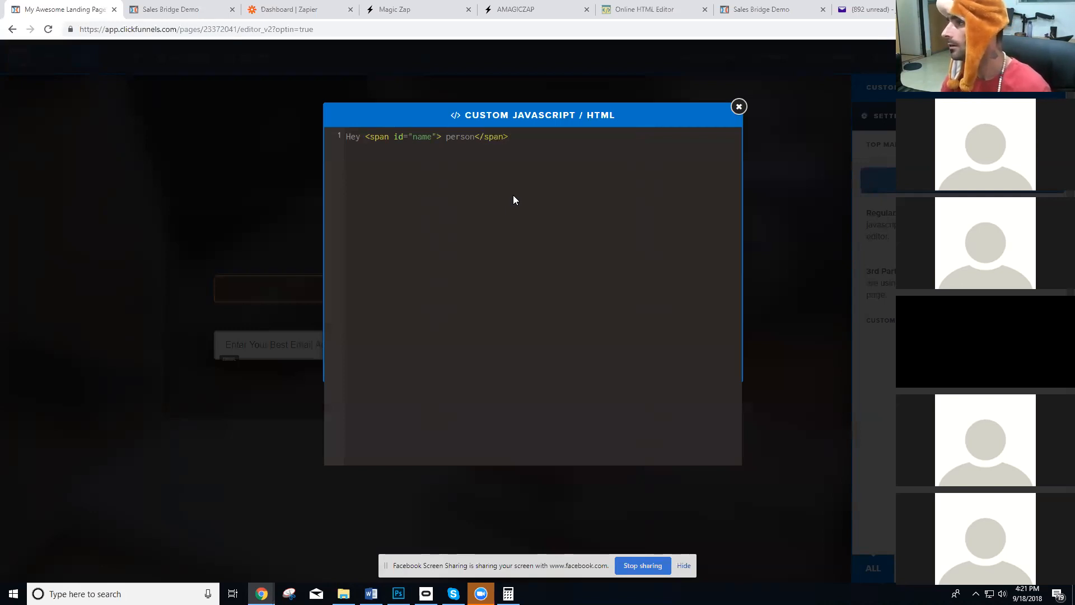
{"action": "type", "text": " this w"}
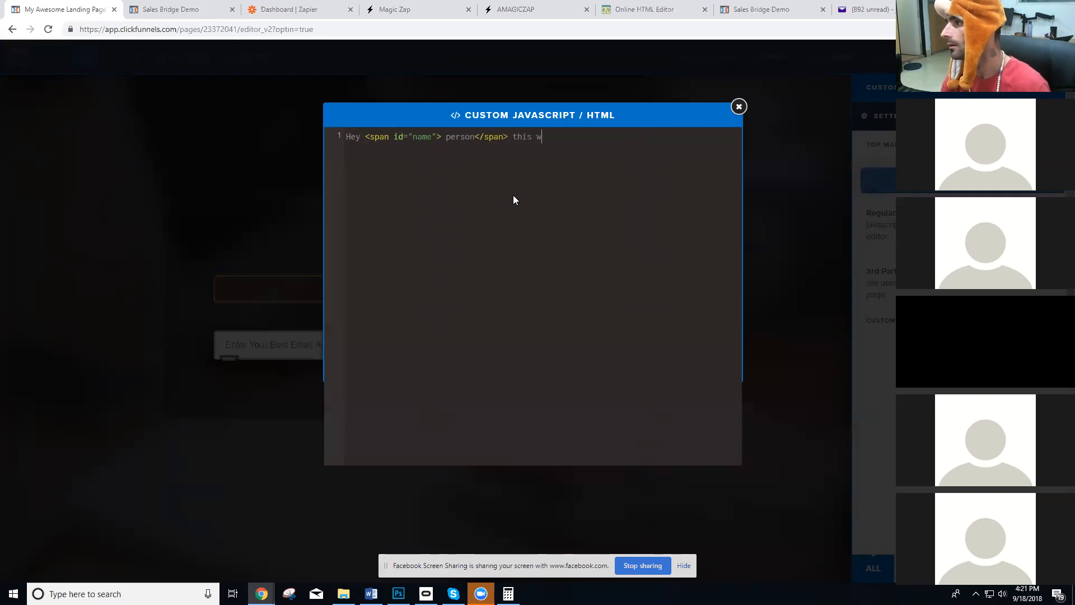
{"action": "key", "text": "BackSpace"}
{"action": "type", "text": "is "}
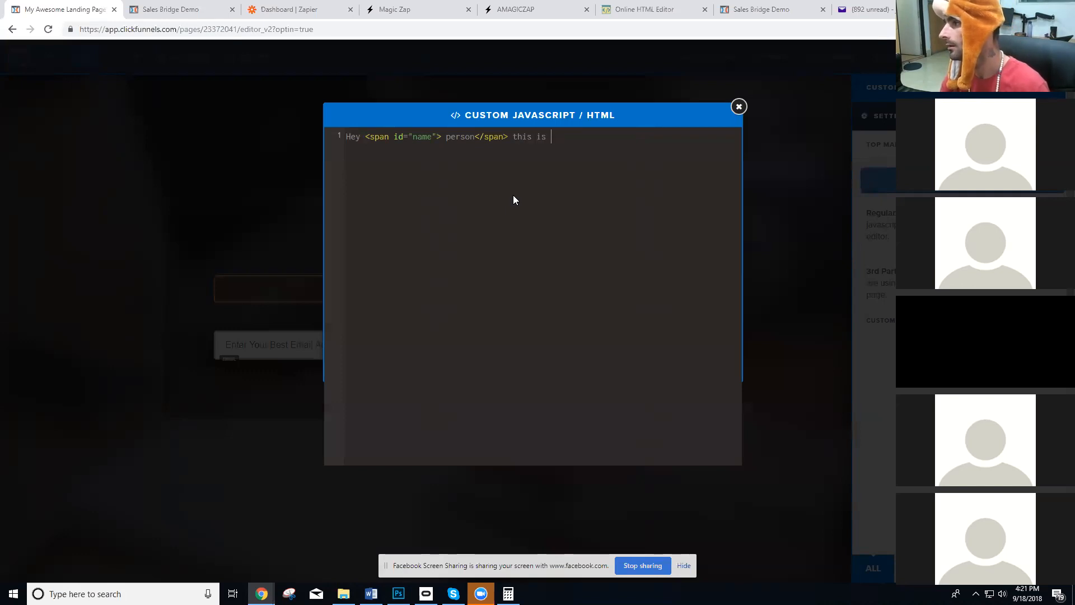
{"action": "type", "text": "Magic Zap wo"}
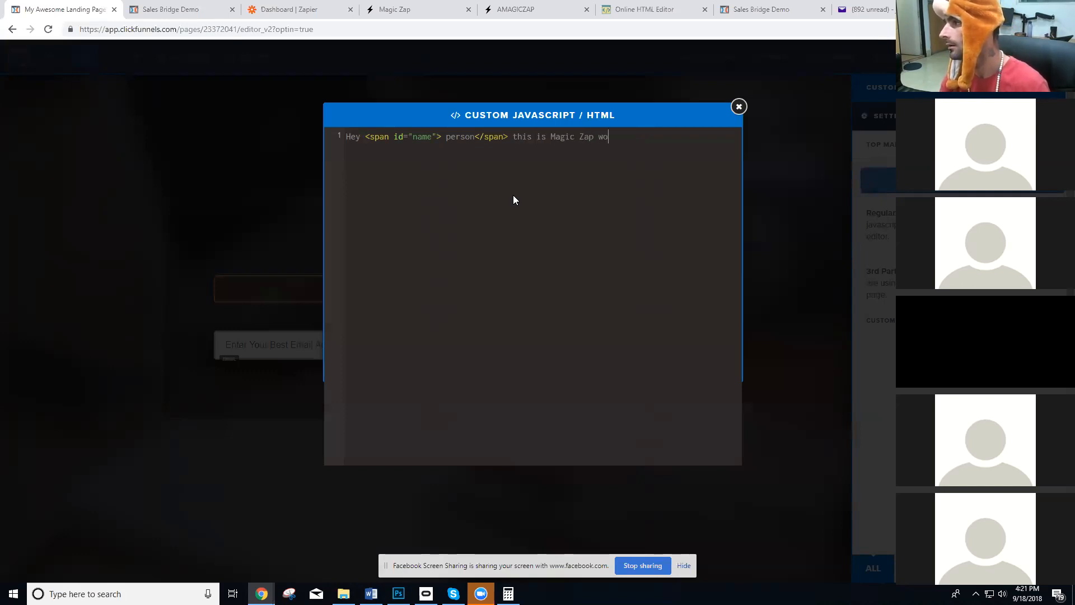
{"action": "type", "text": "rking!!!"}
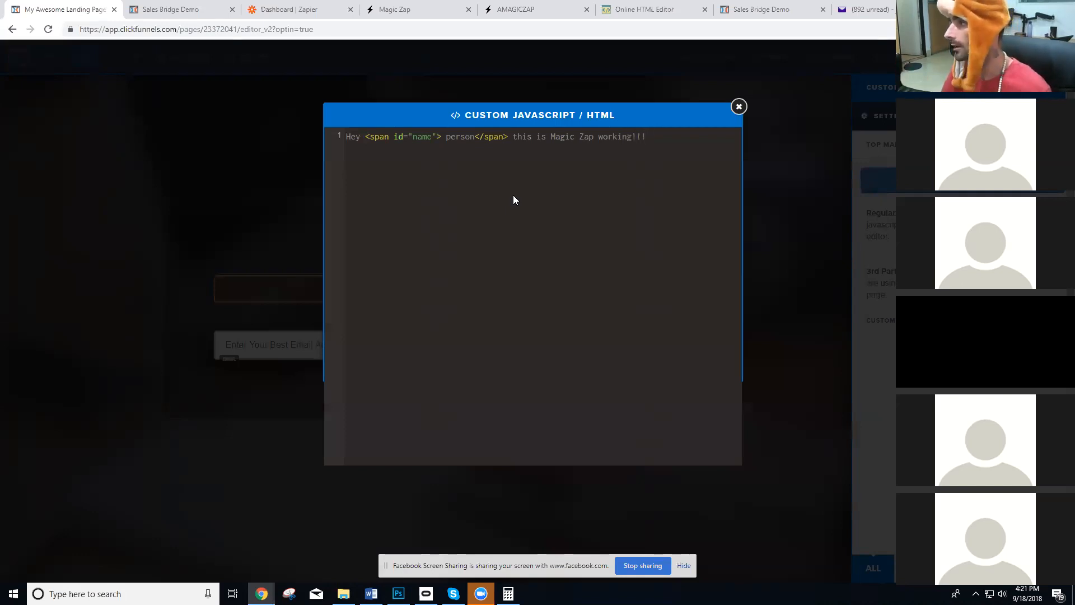
{"action": "type", "text": " Would you like to put ma"}
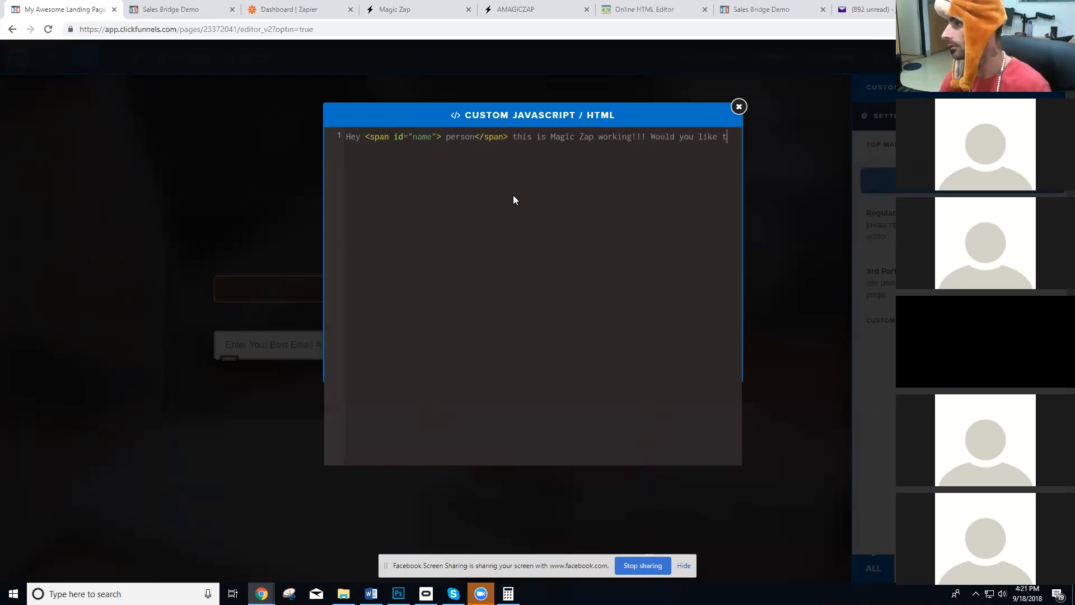
Append Would you like to put Magic Zap to user for <span id="company"> your company</span>? to the custom code.
{"action": "key", "text": "BackSpace"}
{"action": "key", "text": "BackSpace"}
{"action": "type", "text": "Magic Zap"}
{"action": "type", "text": " to "}
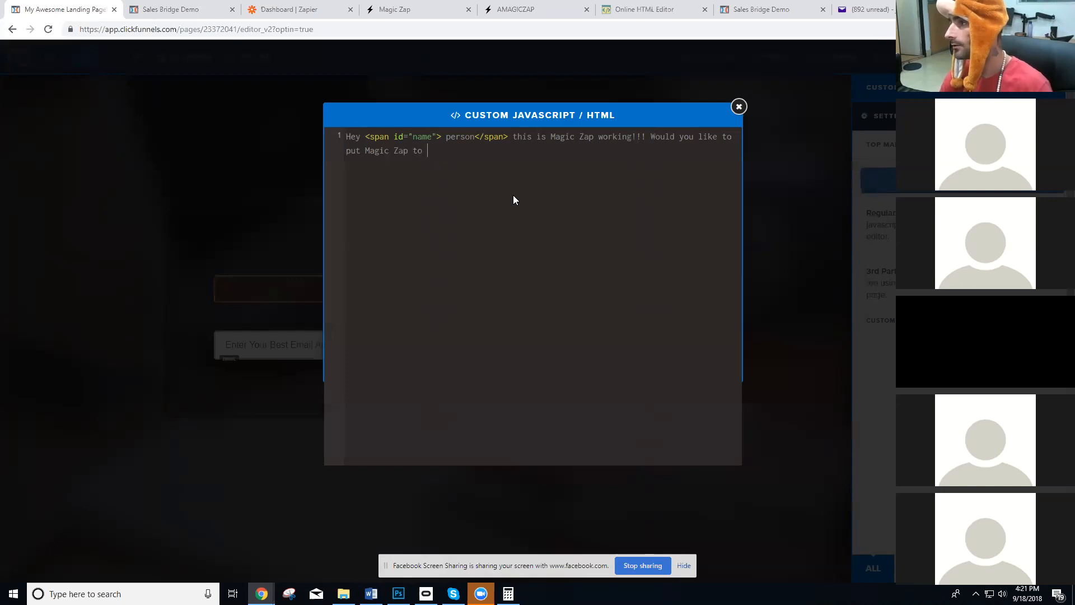
{"action": "type", "text": "user for <span id=\""}
{"action": "type", "text": "co"}
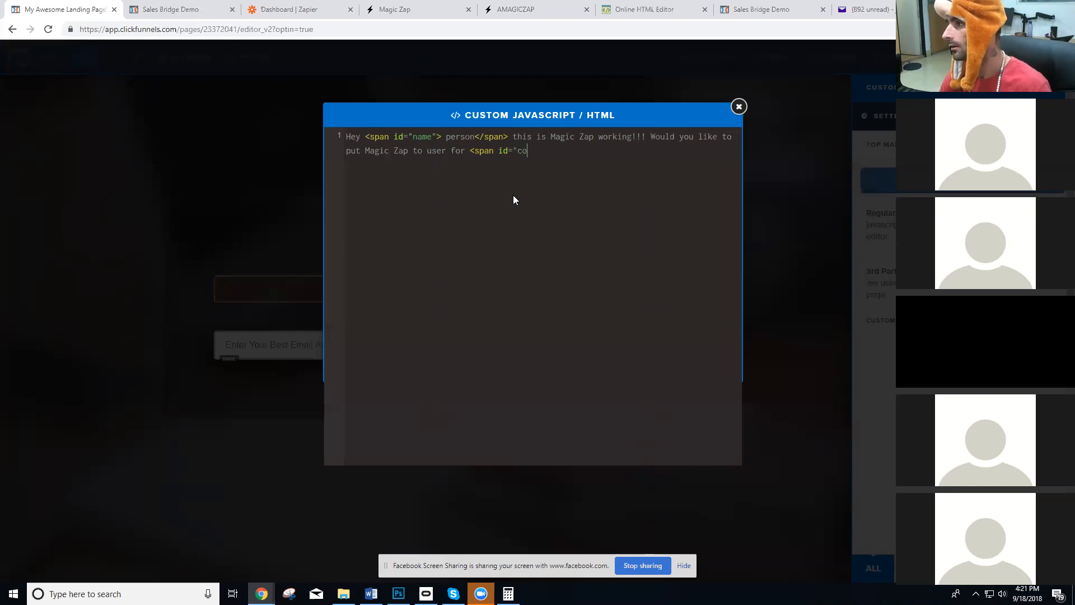
{"action": "type", "text": "mpany\"> your"}
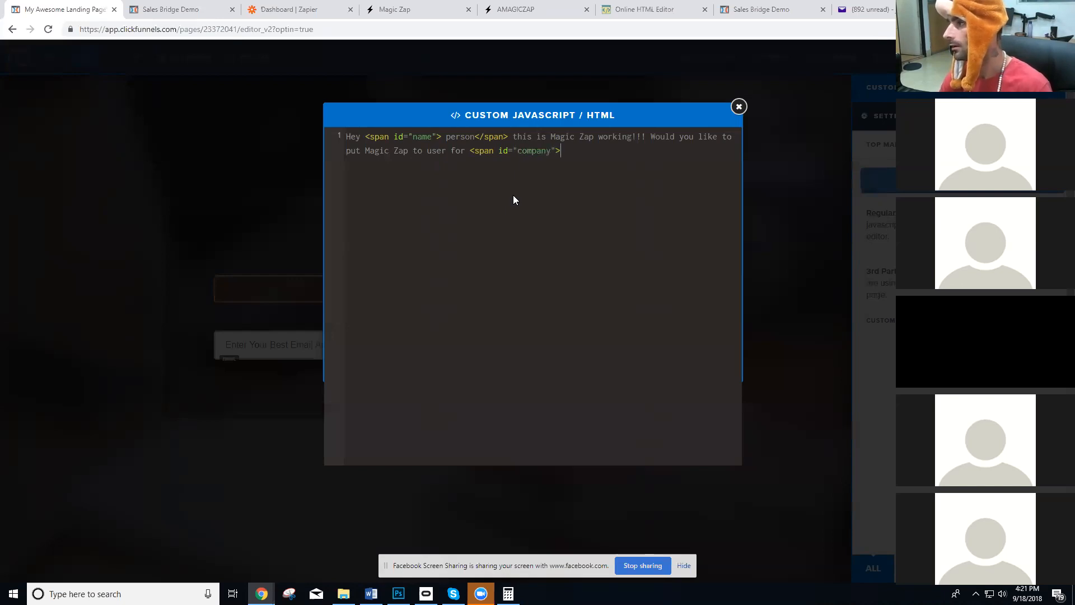
{"action": "type", "text": " company"}
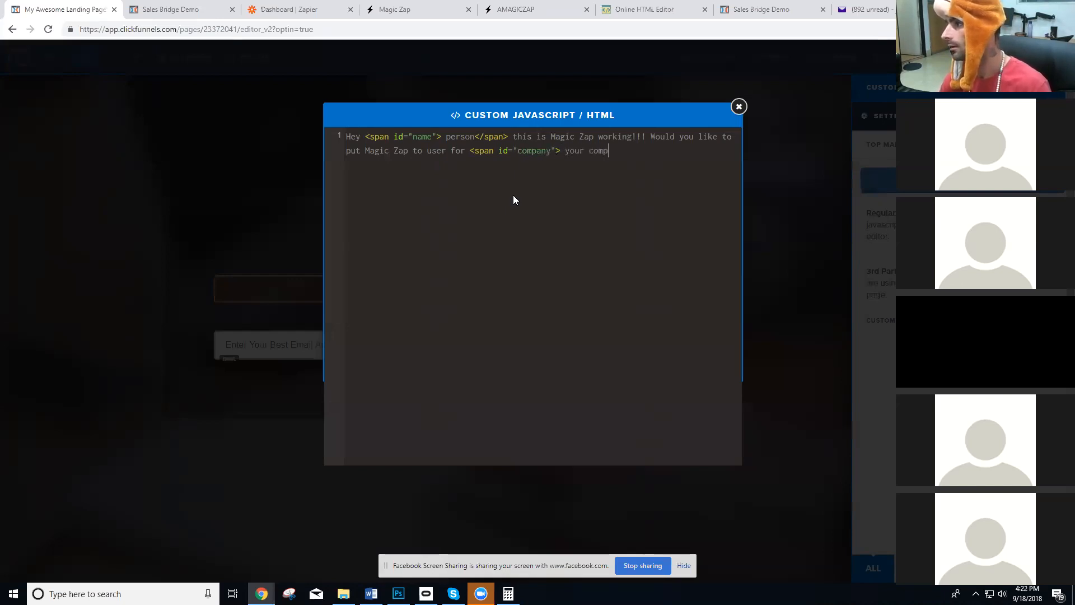
{"action": "type", "text": "</span"}
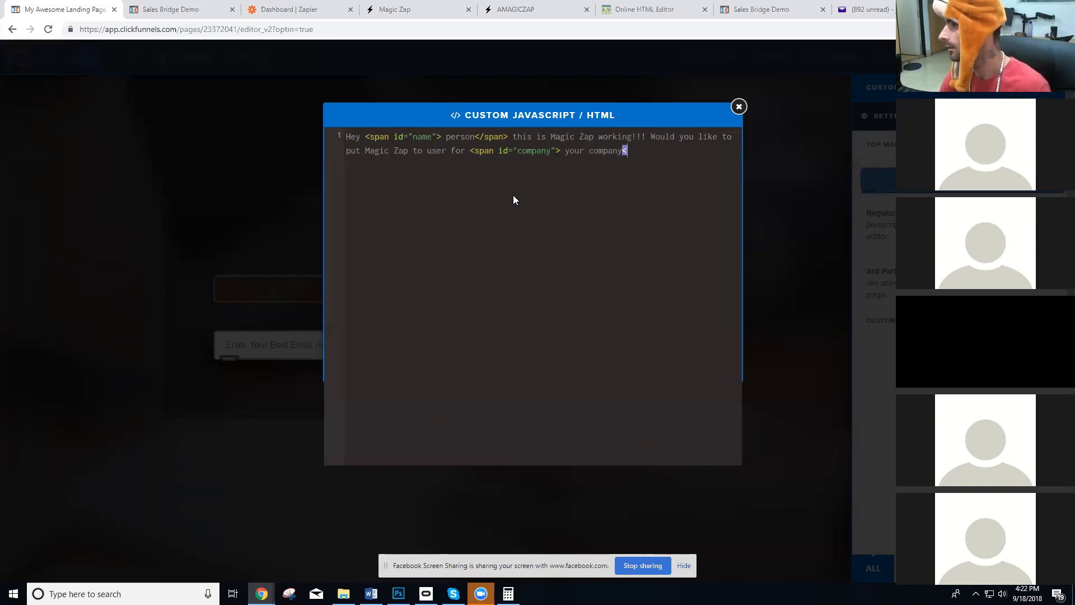
{"action": "type", "text": ">?"}
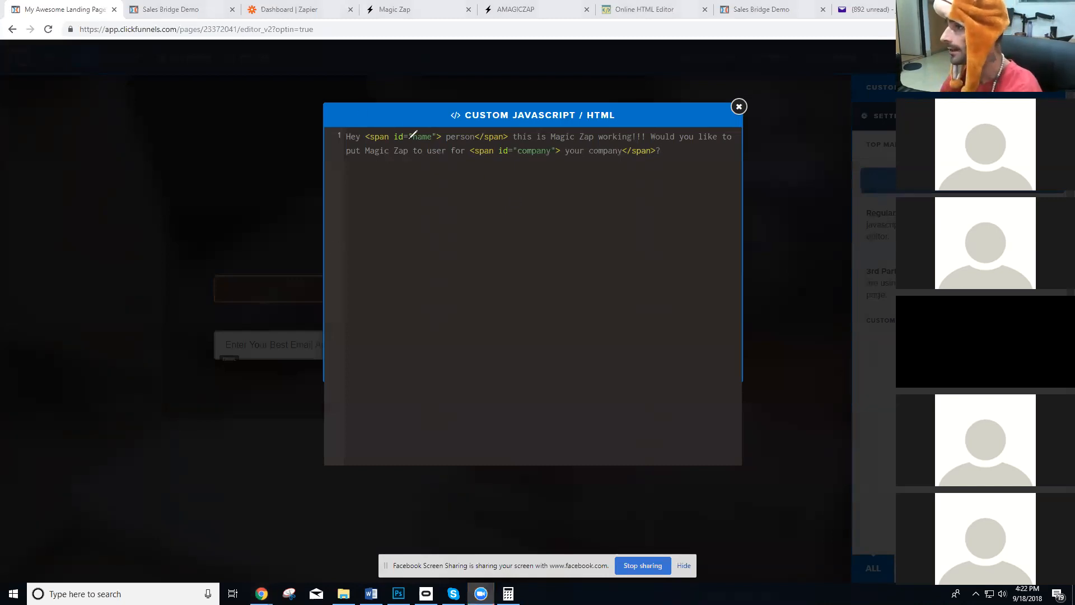
Circle the name span and the company span in the code with the red annotation pen.
{"action": "mouse_move", "coordinate": [370, 126]}
{"action": "left_mouse_down"}
{"action": "mouse_move", "coordinate": [366, 145]}
{"action": "mouse_move", "coordinate": [462, 146]}
{"action": "mouse_move", "coordinate": [514, 137]}
{"action": "mouse_move", "coordinate": [511, 127]}
{"action": "left_mouse_up"}
{"action": "left_click_drag", "start_coordinate": [440, 114], "coordinate": [382, 114]}
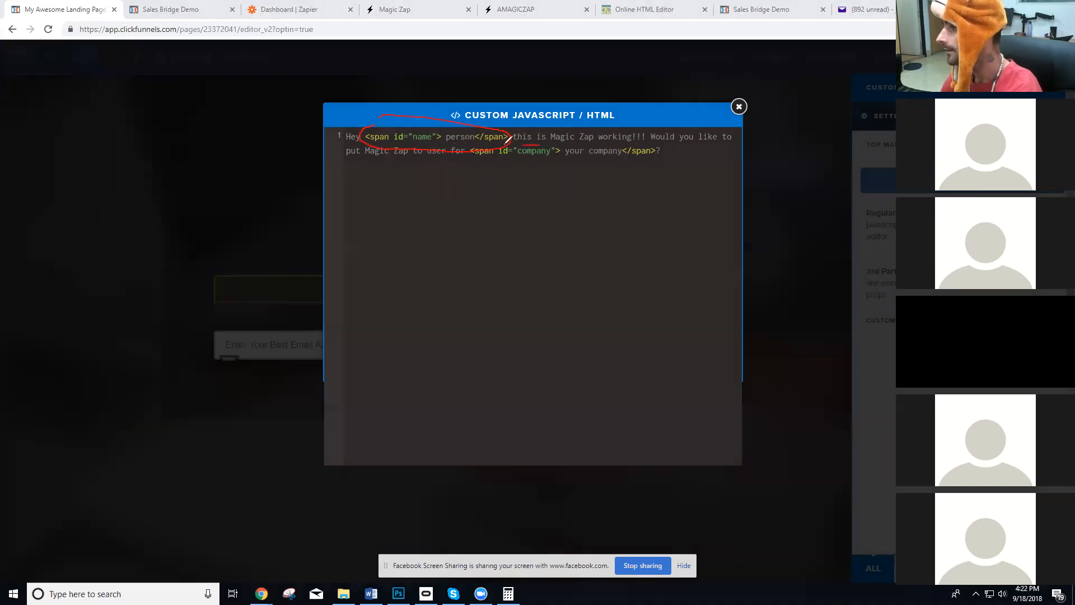
{"action": "mouse_move", "coordinate": [475, 146]}
{"action": "left_mouse_down"}
{"action": "mouse_move", "coordinate": [504, 162]}
{"action": "mouse_move", "coordinate": [609, 161]}
{"action": "mouse_move", "coordinate": [661, 150]}
{"action": "mouse_move", "coordinate": [660, 141]}
{"action": "left_mouse_up"}
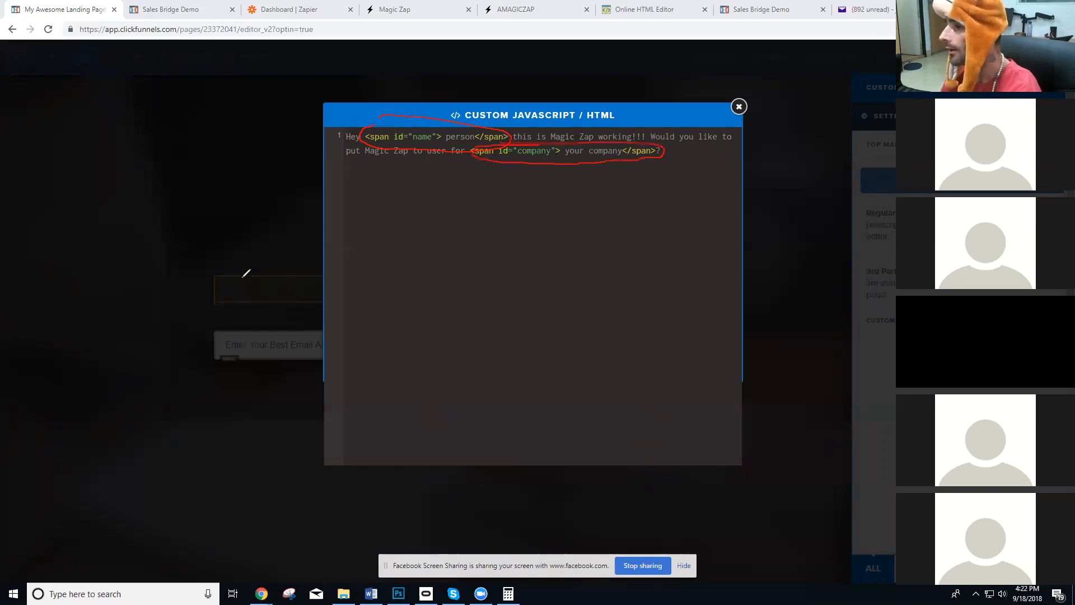
Draw two red annotation boxes below the code, one for each span.
{"action": "left_click_drag", "start_coordinate": [225, 265], "coordinate": [246, 357]}
{"action": "mouse_move", "coordinate": [393, 343]}
{"action": "left_mouse_down"}
{"action": "mouse_move", "coordinate": [420, 288]}
{"action": "mouse_move", "coordinate": [409, 240]}
{"action": "mouse_move", "coordinate": [239, 250]}
{"action": "left_mouse_up"}
{"action": "mouse_move", "coordinate": [591, 305]}
{"action": "left_mouse_down"}
{"action": "mouse_move", "coordinate": [603, 389]}
{"action": "mouse_move", "coordinate": [807, 408]}
{"action": "mouse_move", "coordinate": [816, 346]}
{"action": "left_mouse_up"}
{"action": "left_click_drag", "start_coordinate": [806, 306], "coordinate": [609, 305]}
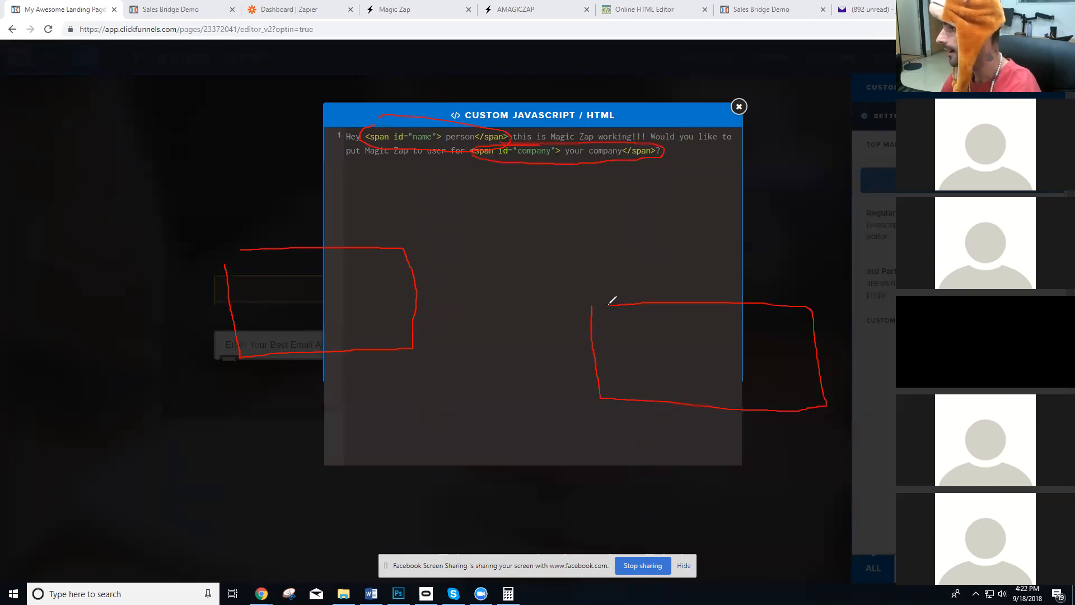
Label the annotation boxes "id = name" and "id = company" and write "person" and "your company" inside them.
{"action": "mouse_move", "coordinate": [240, 229]}
{"action": "left_mouse_down"}
{"action": "mouse_move", "coordinate": [242, 241]}
{"action": "mouse_move", "coordinate": [248, 228]}
{"action": "left_mouse_up"}
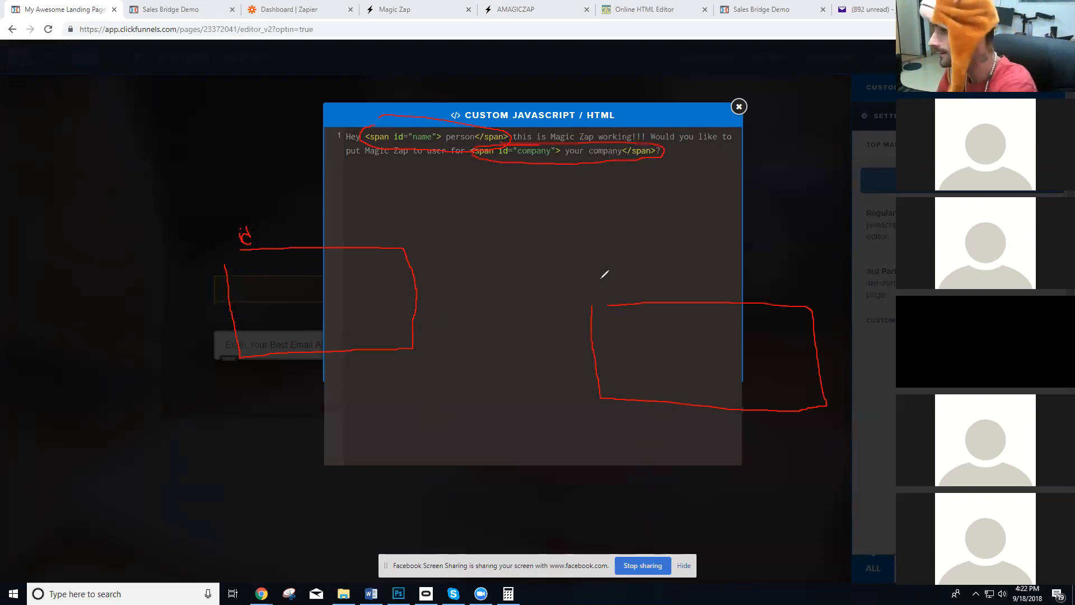
{"action": "mouse_move", "coordinate": [599, 288]}
{"action": "left_mouse_down"}
{"action": "mouse_move", "coordinate": [610, 297]}
{"action": "mouse_move", "coordinate": [699, 282]}
{"action": "mouse_move", "coordinate": [717, 298]}
{"action": "left_mouse_up"}
{"action": "mouse_move", "coordinate": [269, 232]}
{"action": "left_mouse_down"}
{"action": "mouse_move", "coordinate": [297, 228]}
{"action": "mouse_move", "coordinate": [301, 240]}
{"action": "mouse_move", "coordinate": [330, 223]}
{"action": "mouse_move", "coordinate": [351, 238]}
{"action": "left_mouse_up"}
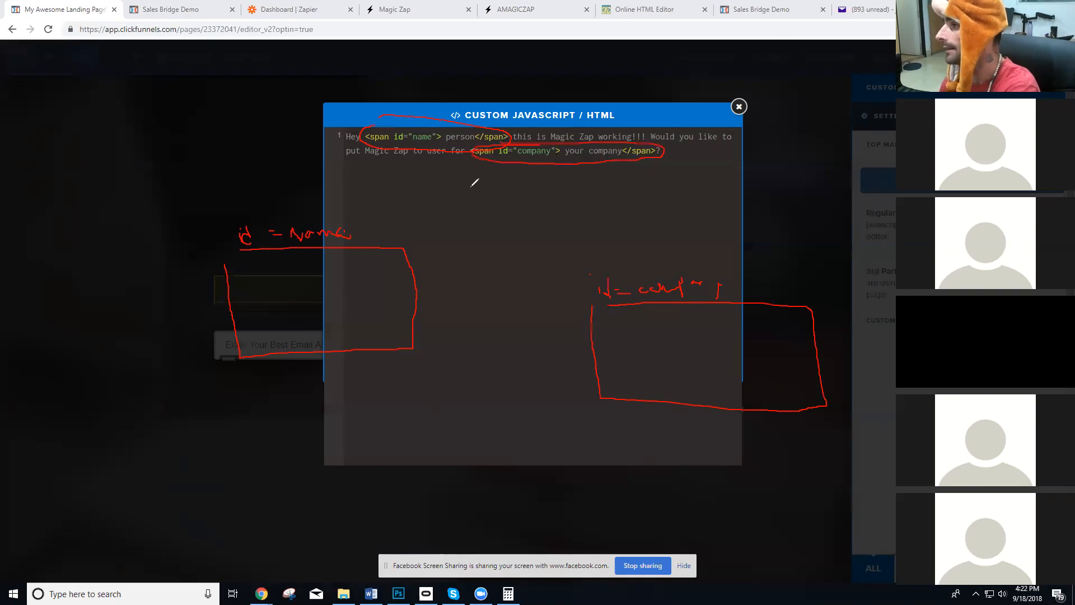
{"action": "mouse_move", "coordinate": [284, 272]}
{"action": "left_mouse_down"}
{"action": "mouse_move", "coordinate": [282, 297]}
{"action": "mouse_move", "coordinate": [305, 271]}
{"action": "mouse_move", "coordinate": [318, 281]}
{"action": "mouse_move", "coordinate": [362, 273]}
{"action": "mouse_move", "coordinate": [359, 291]}
{"action": "left_mouse_up"}
{"action": "mouse_move", "coordinate": [644, 348]}
{"action": "left_mouse_down"}
{"action": "mouse_move", "coordinate": [669, 360]}
{"action": "mouse_move", "coordinate": [751, 338]}
{"action": "mouse_move", "coordinate": [753, 374]}
{"action": "left_mouse_up"}
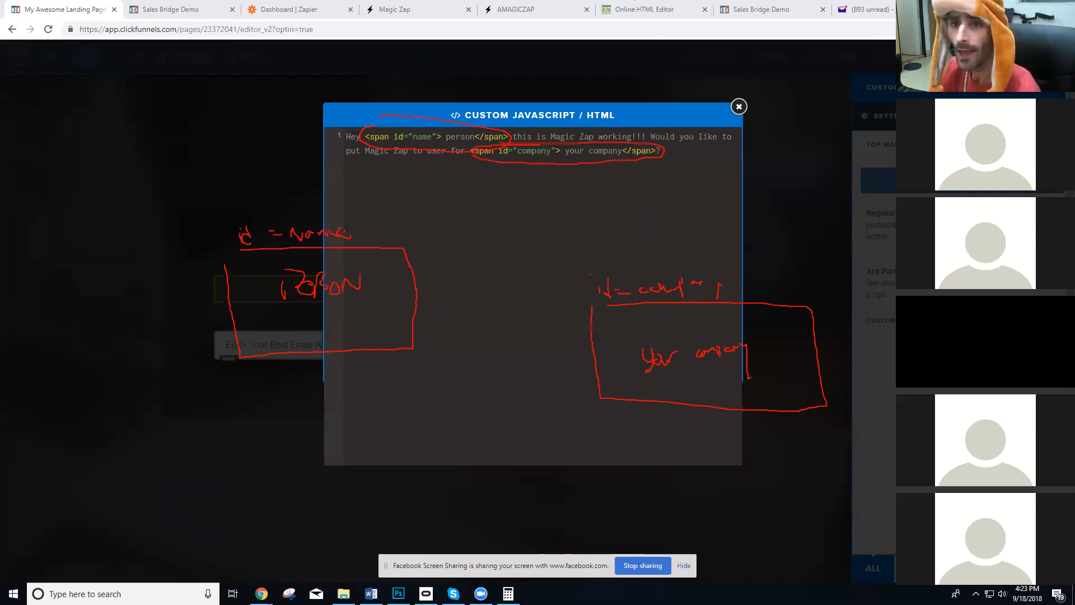
Switch to the Online HTML Editor and highlight the demo headline and its matching h1 source line.
{"action": "left_click", "coordinate": [644, 9]}
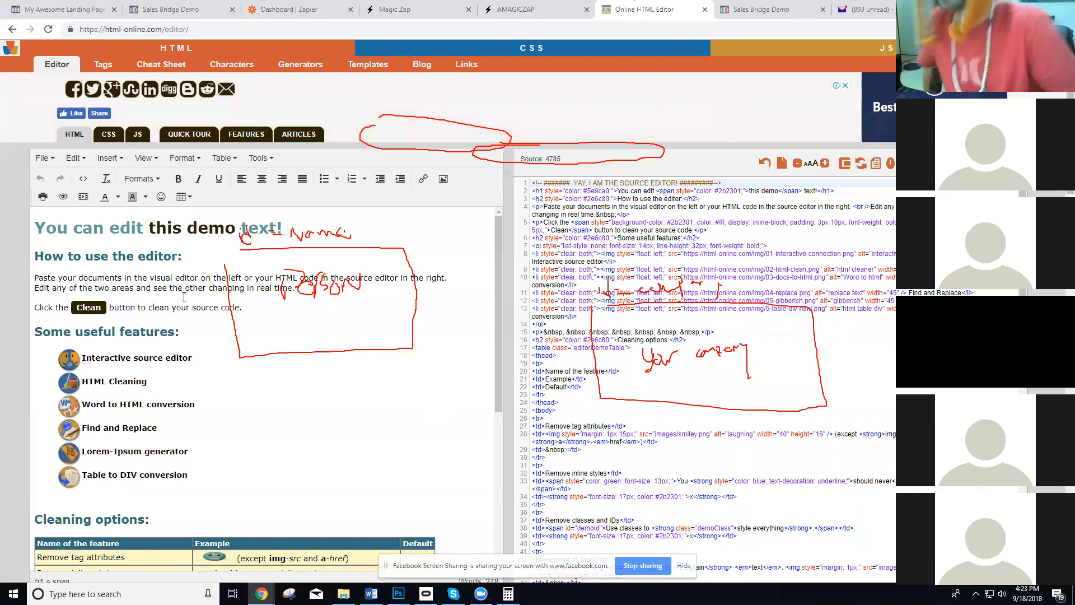
{"action": "double_click", "coordinate": [251, 227]}
{"action": "triple_click", "coordinate": [250, 227]}
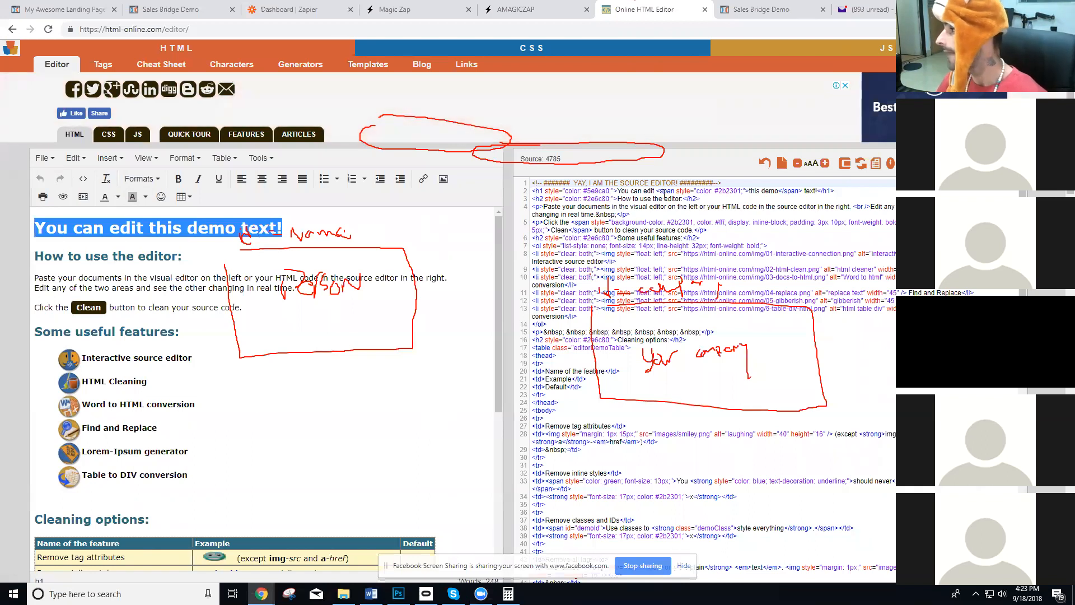
{"action": "left_click_drag", "start_coordinate": [835, 191], "coordinate": [527, 193]}
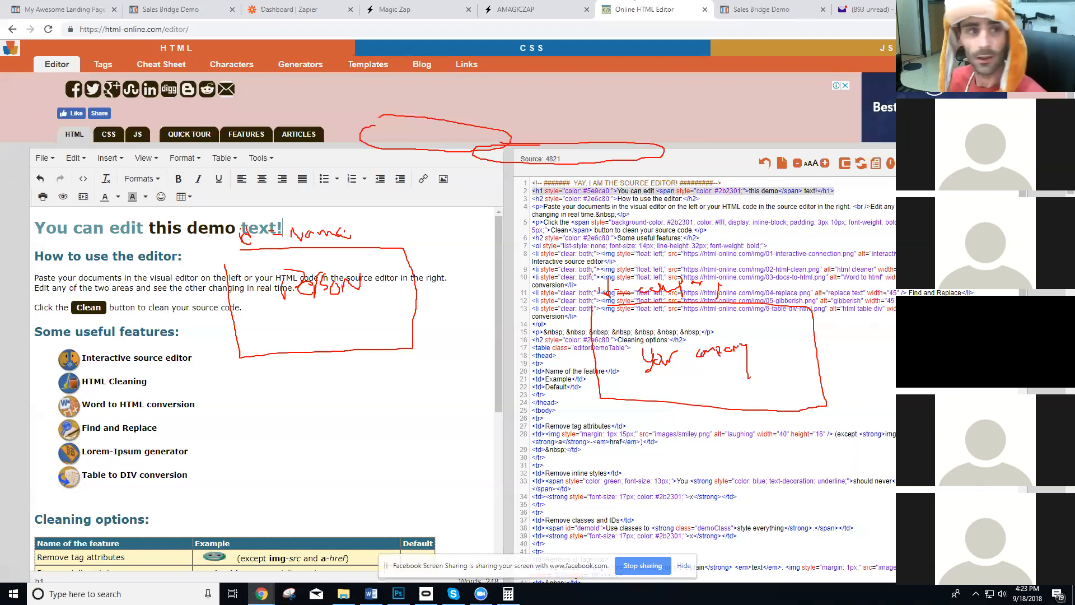
Look at the Magic Zap squeeze page and switch to the Sales Bridge Demo form.
{"action": "left_click", "coordinate": [515, 9]}
{"action": "left_click", "coordinate": [432, 11]}
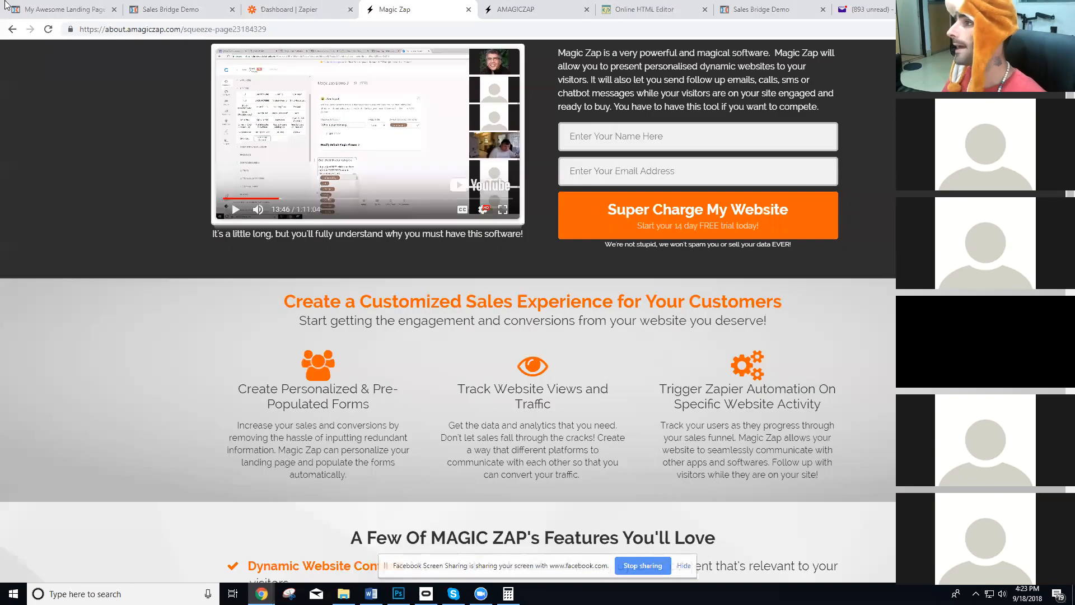
{"action": "left_click", "coordinate": [147, 8]}
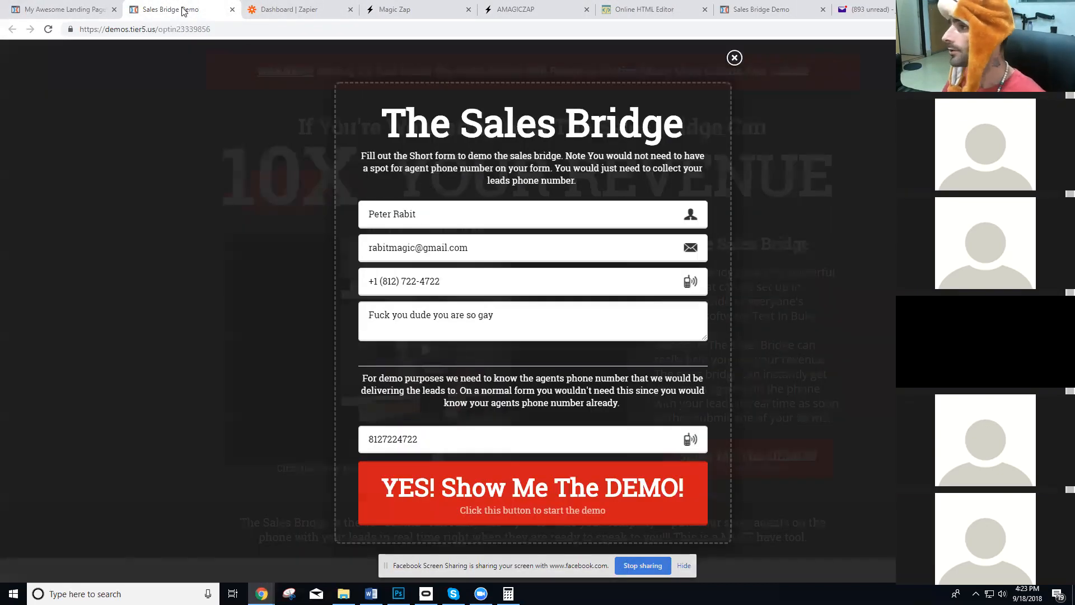
Switch back to the landing page's custom code and wrap the whole sentence in opening and closing h1 tags.
{"action": "left_click", "coordinate": [75, 6]}
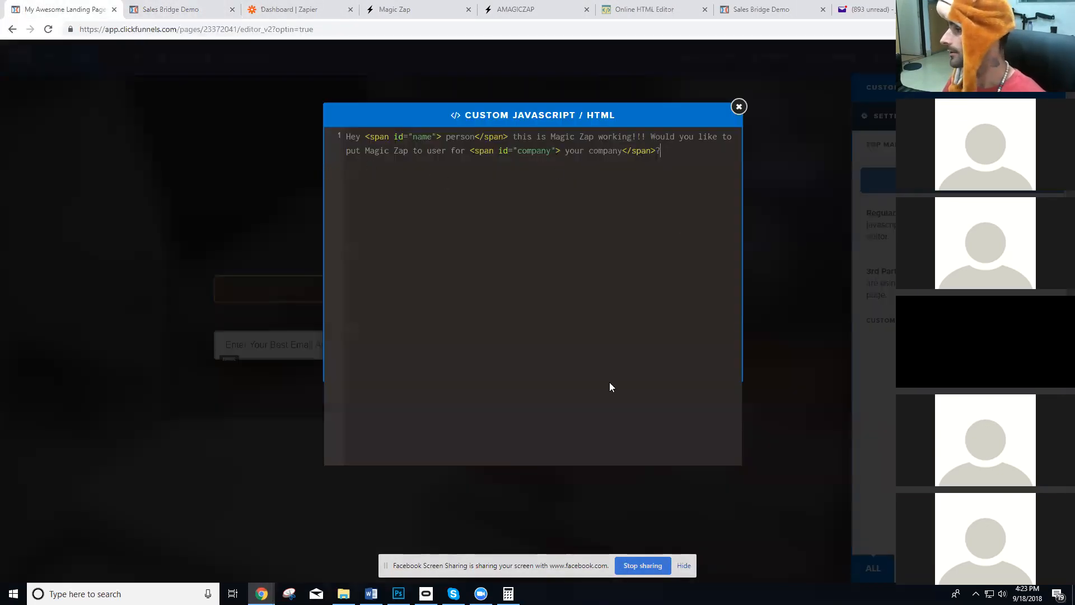
{"action": "left_click", "coordinate": [473, 185]}
{"action": "left_click", "coordinate": [345, 138]}
{"action": "type", "text": "<hq"}
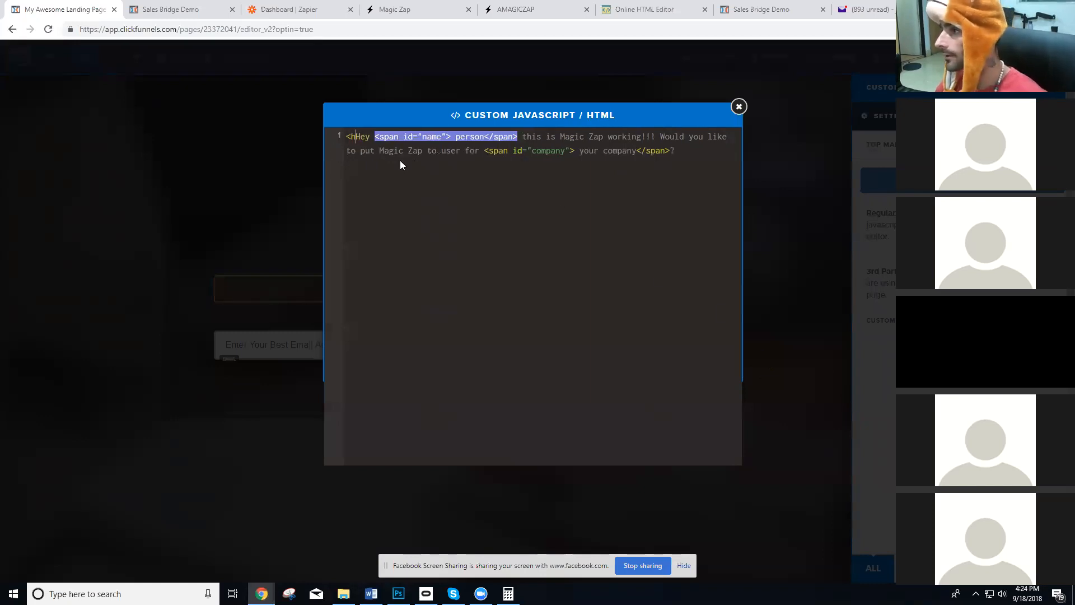
{"action": "key", "text": "BackSpace"}
{"action": "type", "text": "1>"}
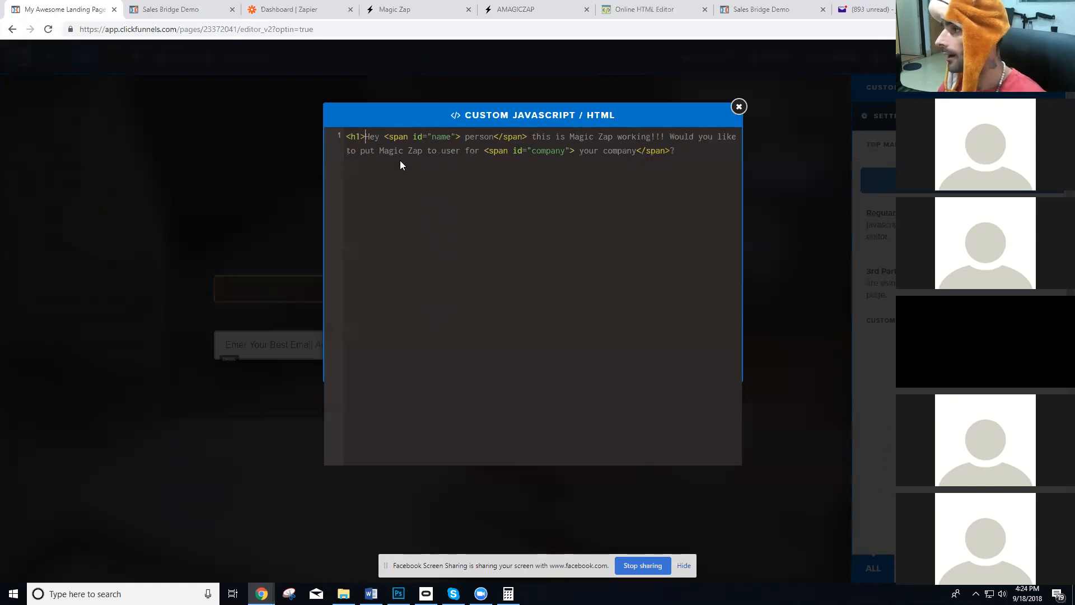
{"action": "type", "text": "</h1>"}
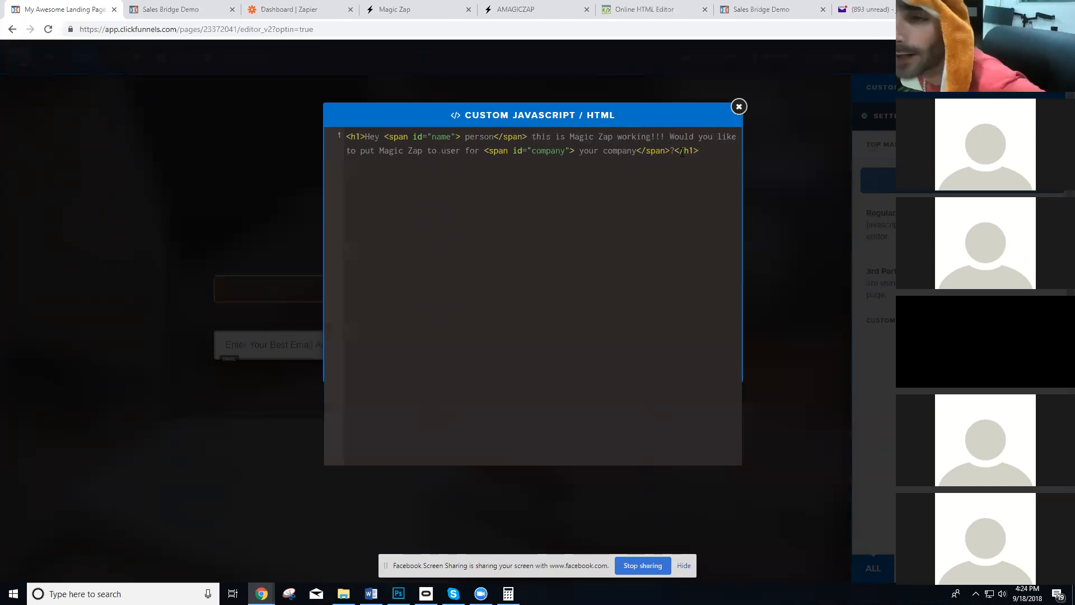
{"action": "left_click", "coordinate": [458, 135]}
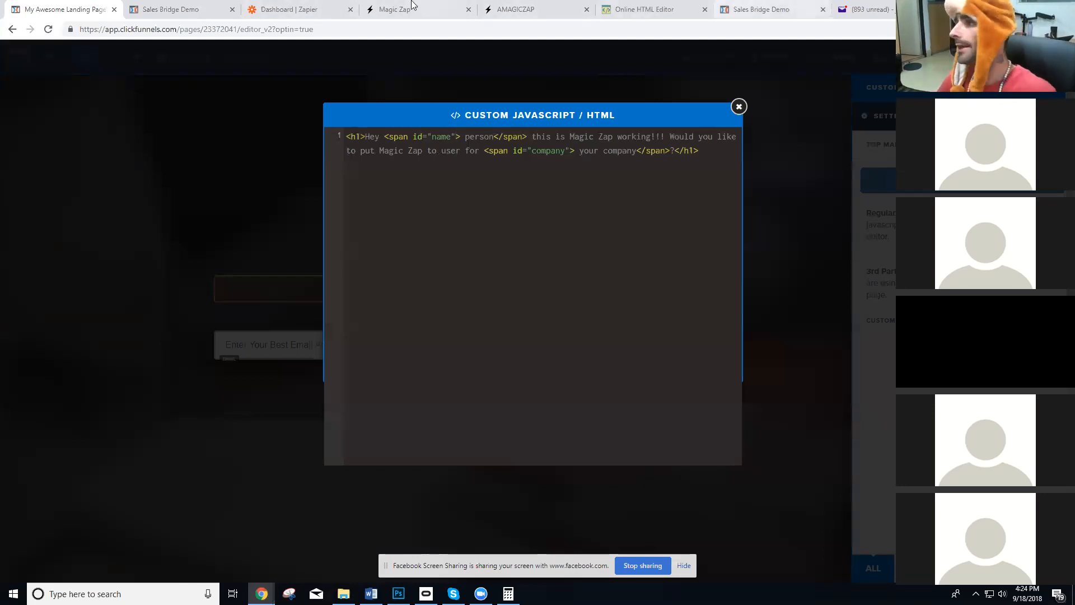
Look at the Sales Bridge Demo form and the subheadline of the Magic Zap squeeze page.
{"action": "left_click", "coordinate": [312, 9]}
{"action": "left_click", "coordinate": [168, 10]}
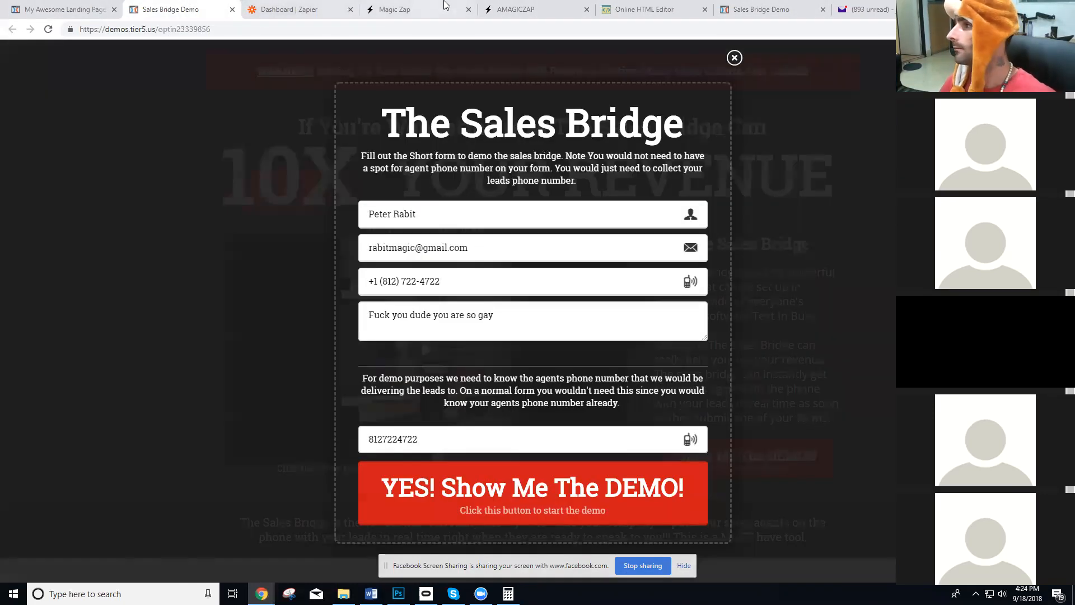
{"action": "left_click", "coordinate": [445, 5]}
{"action": "scroll", "coordinate": [388, 168], "scroll_direction": "up", "scroll_amount": 2}
{"action": "left_click_drag", "start_coordinate": [365, 122], "coordinate": [338, 122]}
{"action": "left_click", "coordinate": [374, 124]}
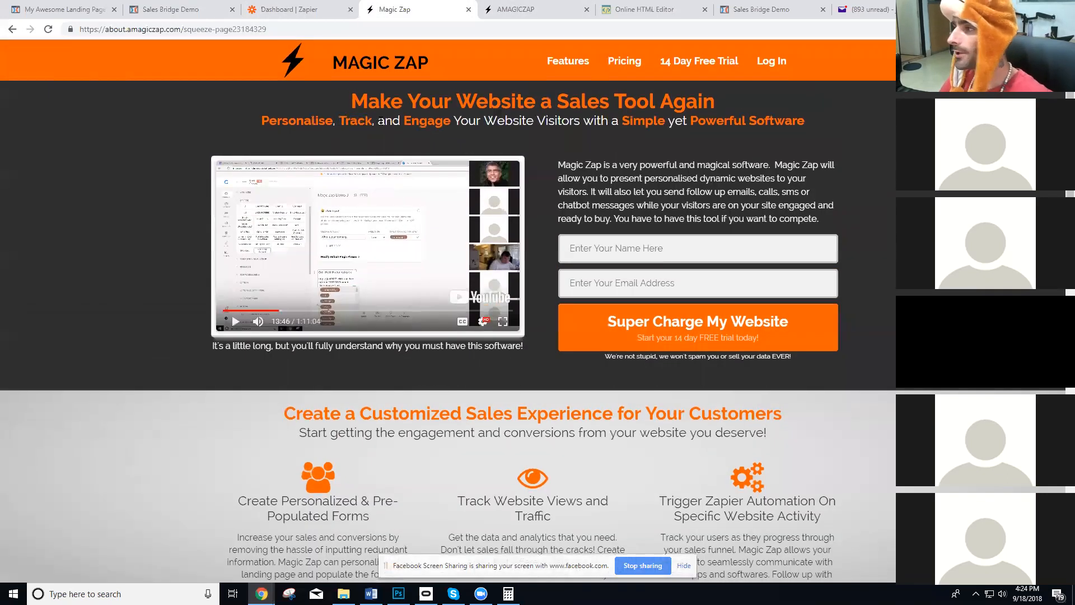
{"action": "double_click", "coordinate": [380, 121]}
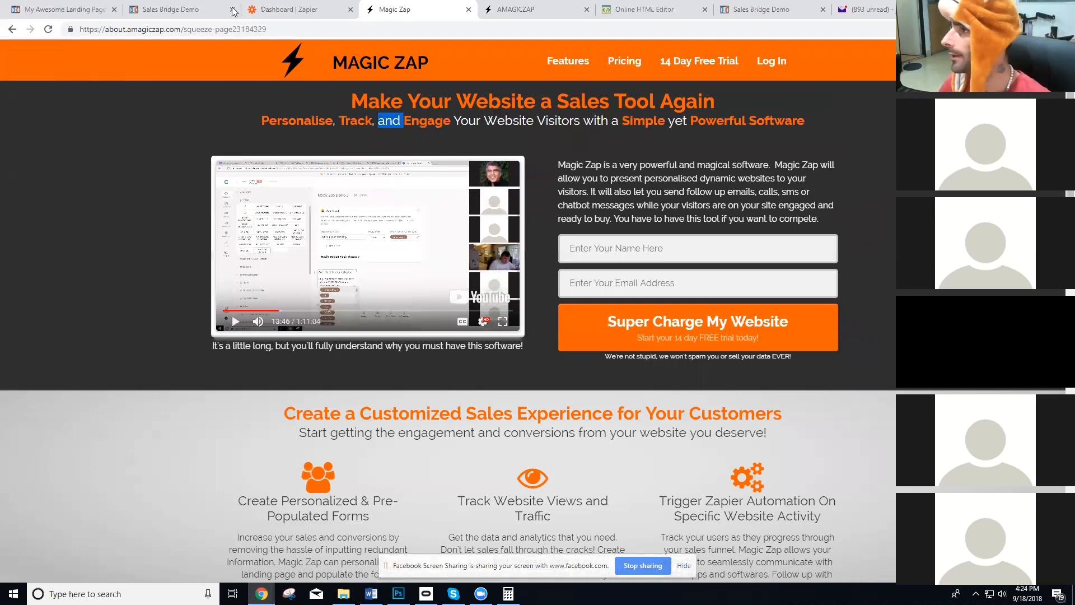
Close the landing page's custom code editor and clone the email input field twice.
{"action": "left_click", "coordinate": [67, 10]}
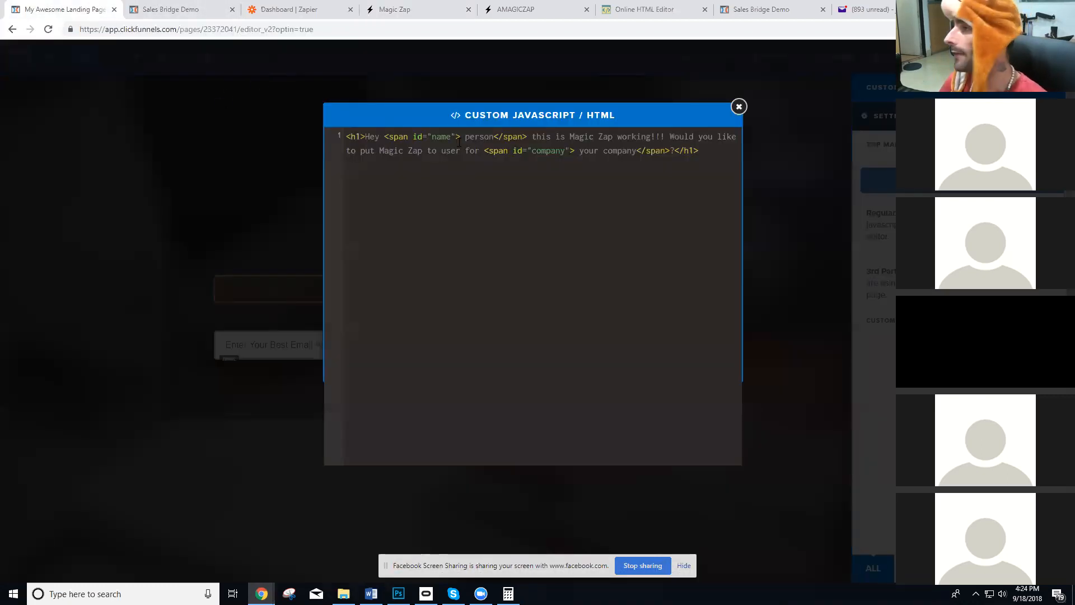
{"action": "left_click", "coordinate": [807, 336]}
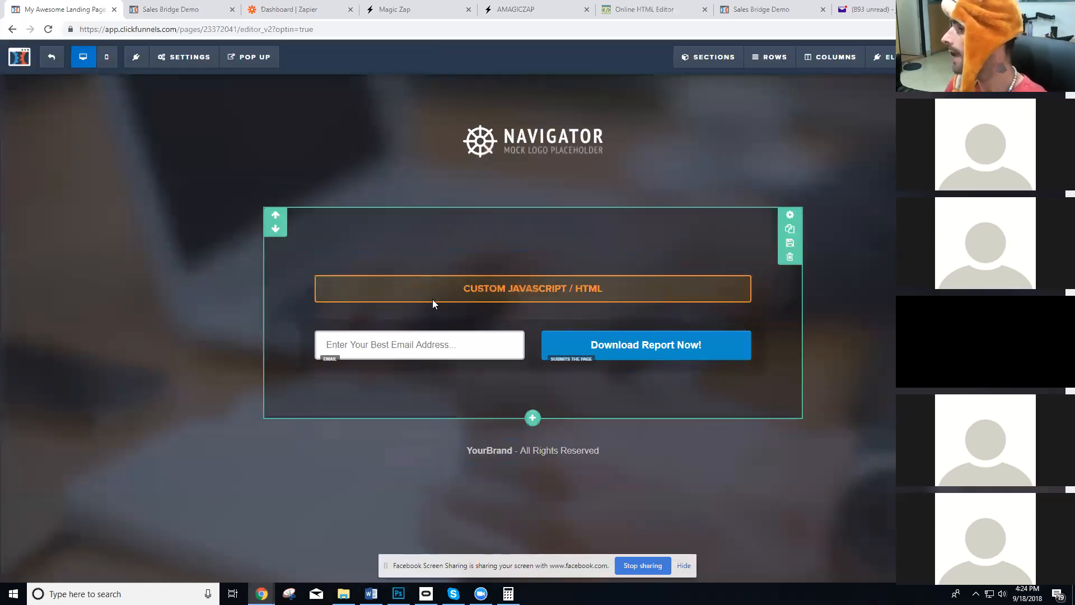
{"action": "left_click", "coordinate": [478, 345]}
{"action": "left_click", "coordinate": [458, 362]}
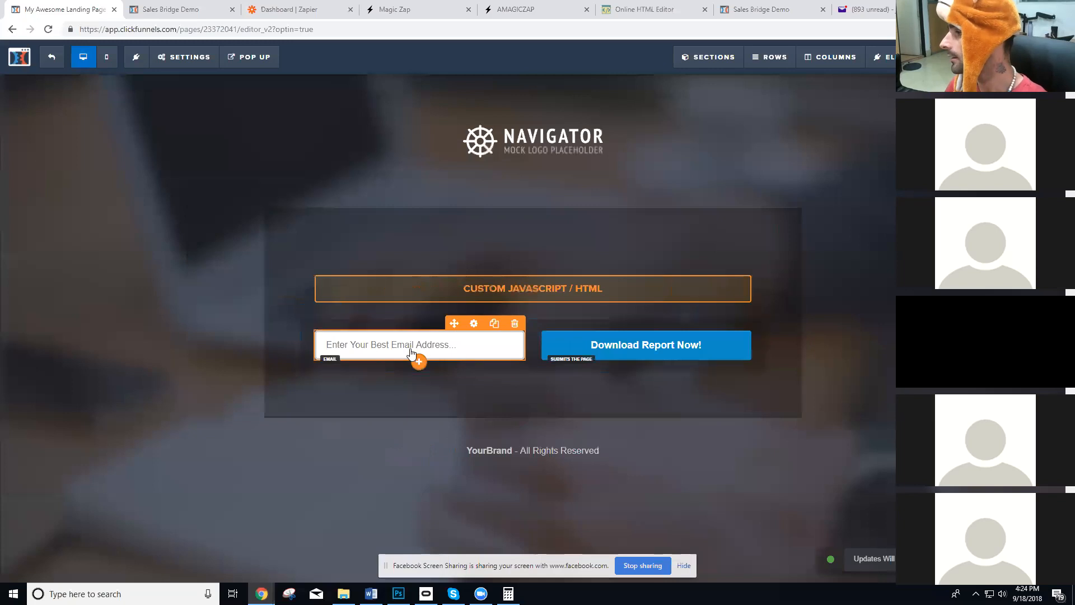
{"action": "left_click", "coordinate": [422, 365]}
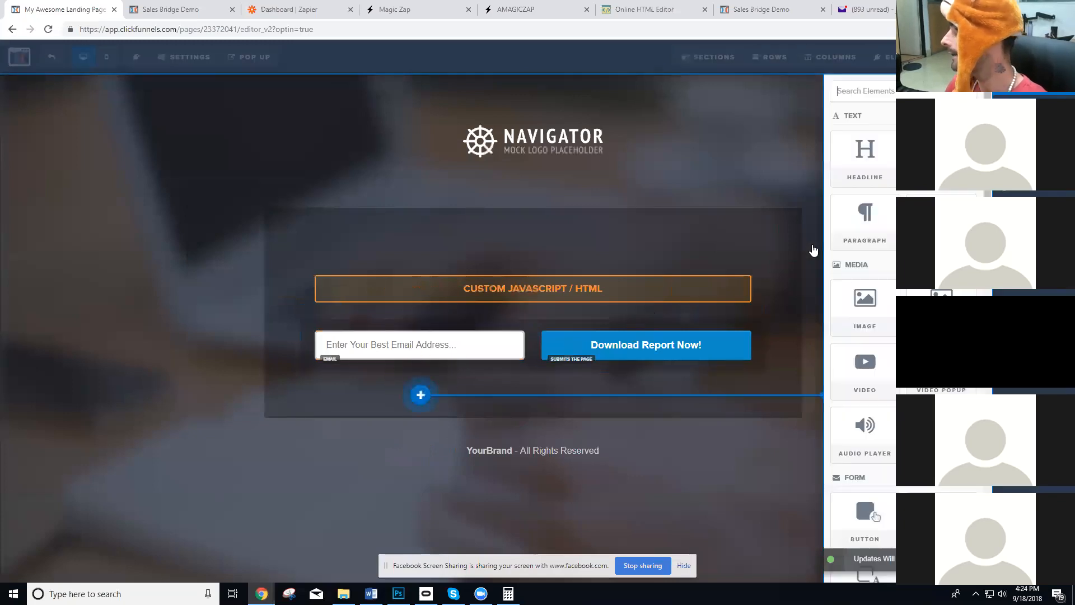
{"action": "left_click", "coordinate": [478, 353]}
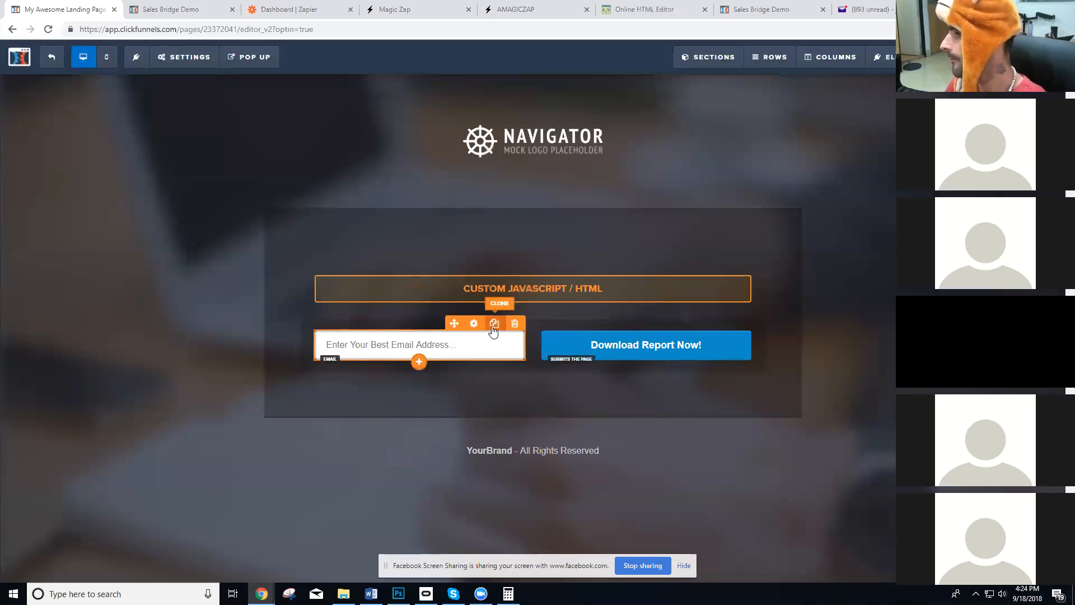
{"action": "left_click", "coordinate": [493, 327]}
{"action": "left_click", "coordinate": [492, 327]}
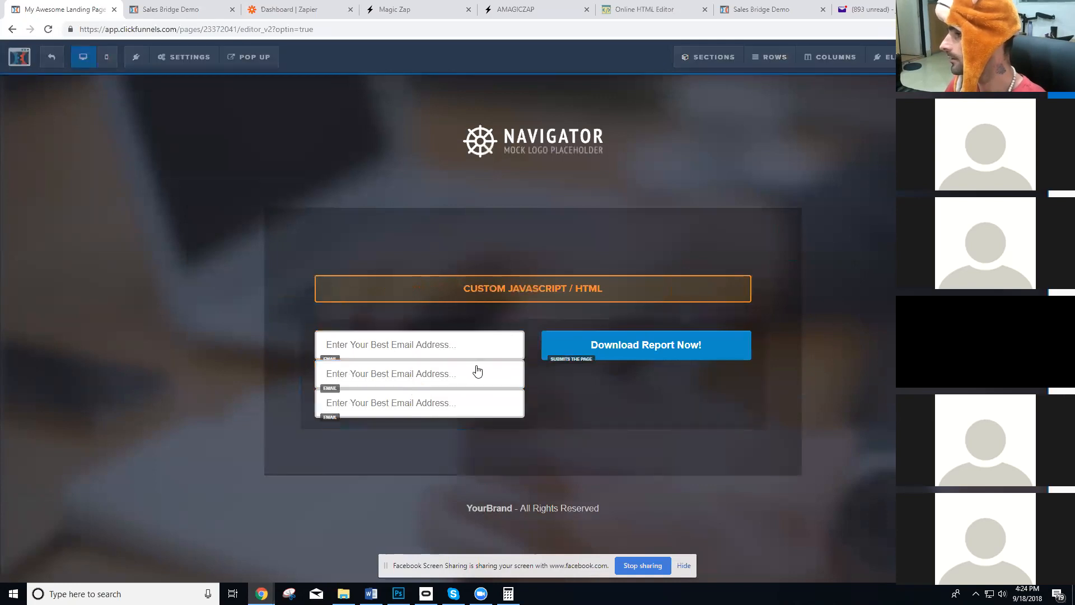
Increase the top margin of the second and third email fields to space the stacked inputs evenly.
{"action": "left_click", "coordinate": [478, 371]}
{"action": "left_click", "coordinate": [1047, 145]}
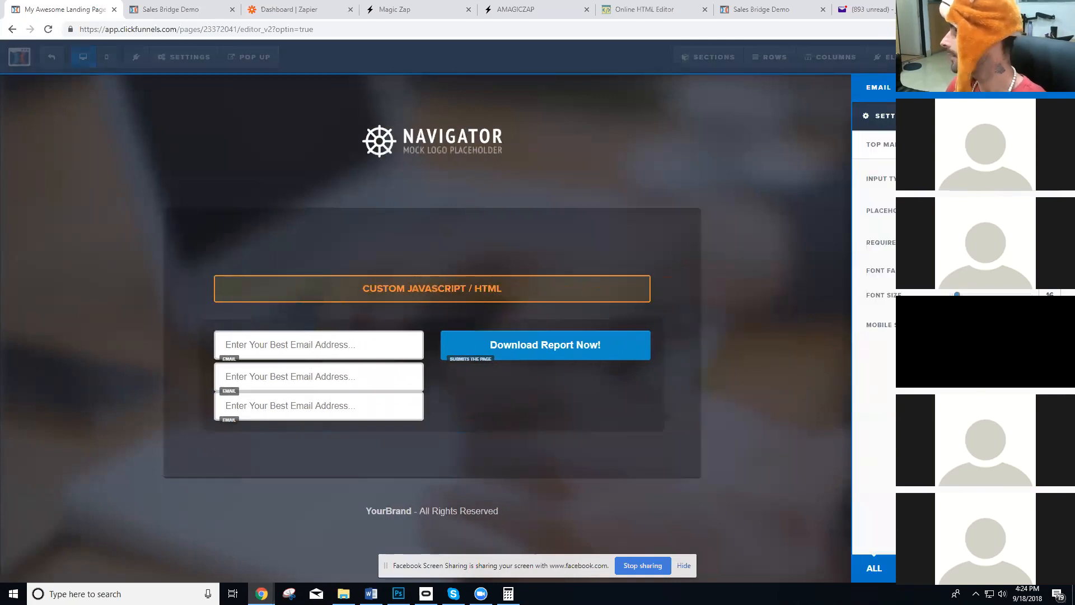
{"action": "left_click", "coordinate": [1047, 145]}
{"action": "left_click", "coordinate": [363, 403]}
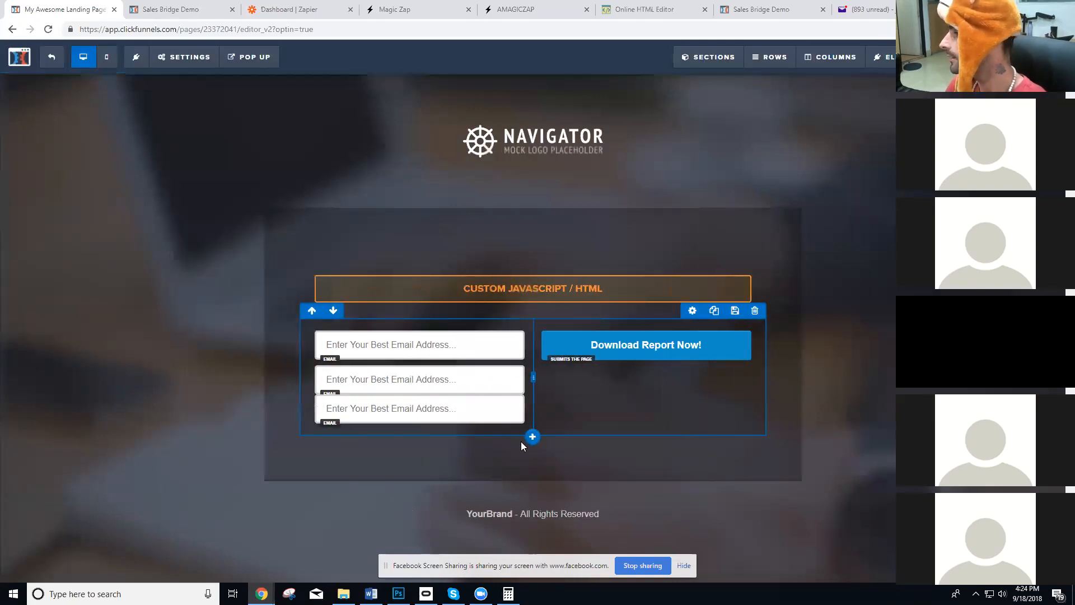
{"action": "left_click", "coordinate": [482, 418]}
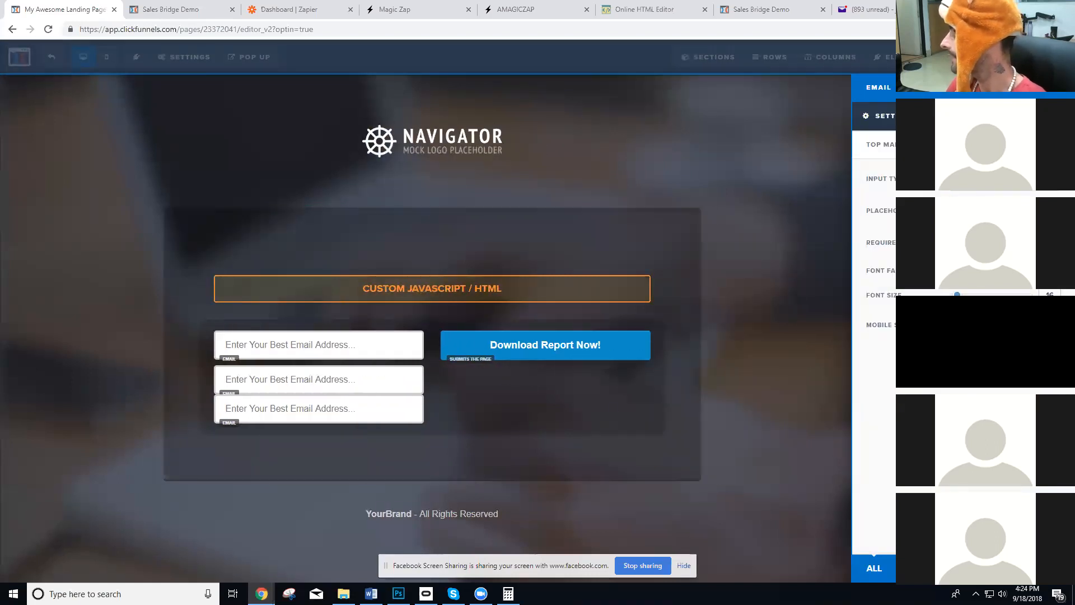
{"action": "left_click", "coordinate": [404, 351]}
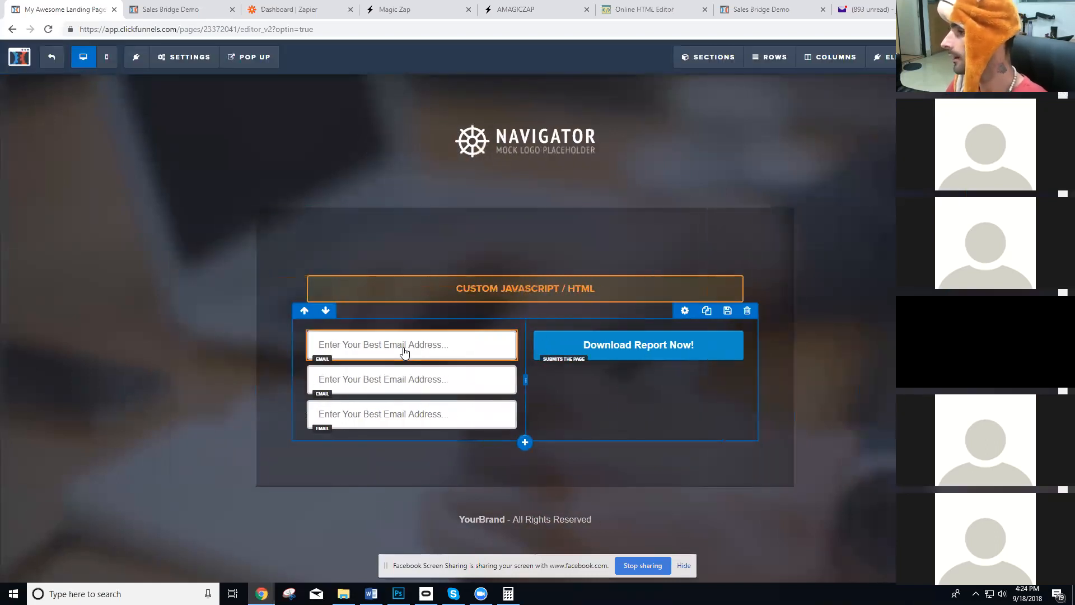
Change the second field's input type to a custom type and set its placeholder to "Your company name".
{"action": "left_click", "coordinate": [421, 354]}
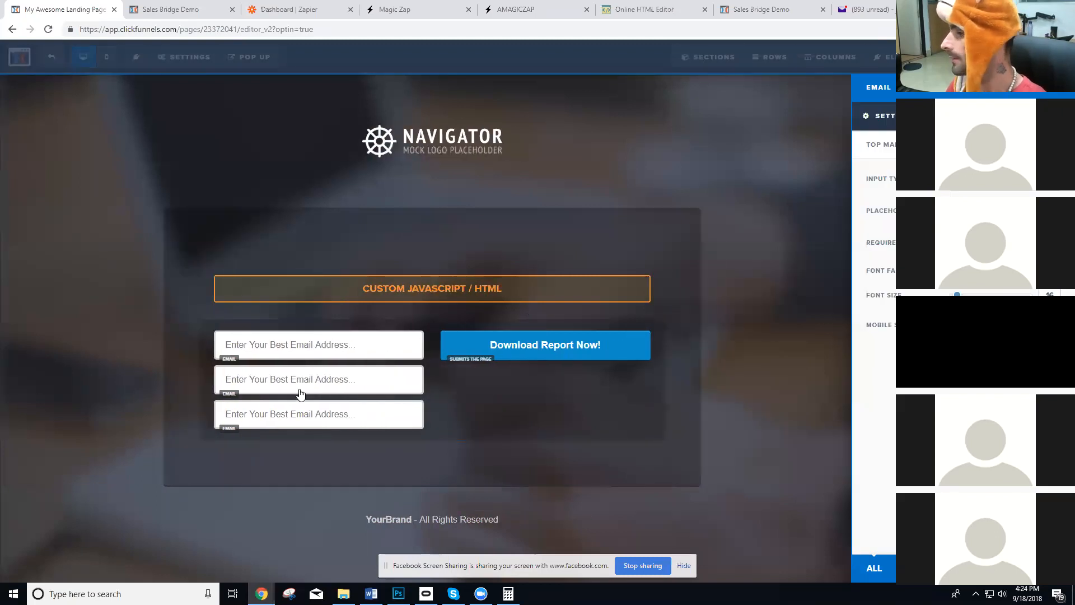
{"action": "left_click", "coordinate": [300, 393]}
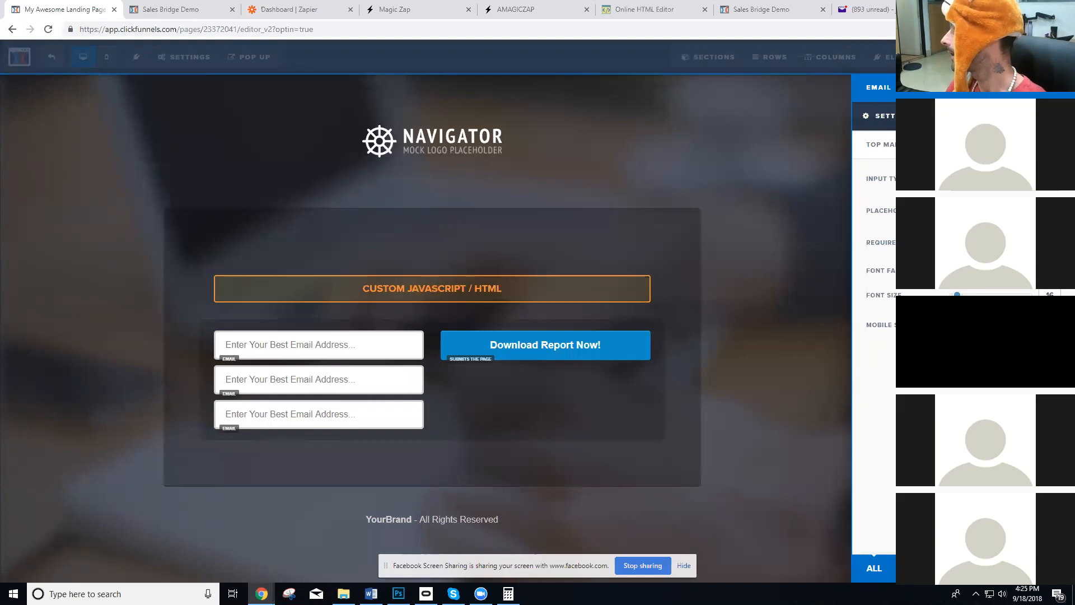
{"action": "left_click", "coordinate": [1004, 180]}
{"action": "left_click", "coordinate": [977, 353]}
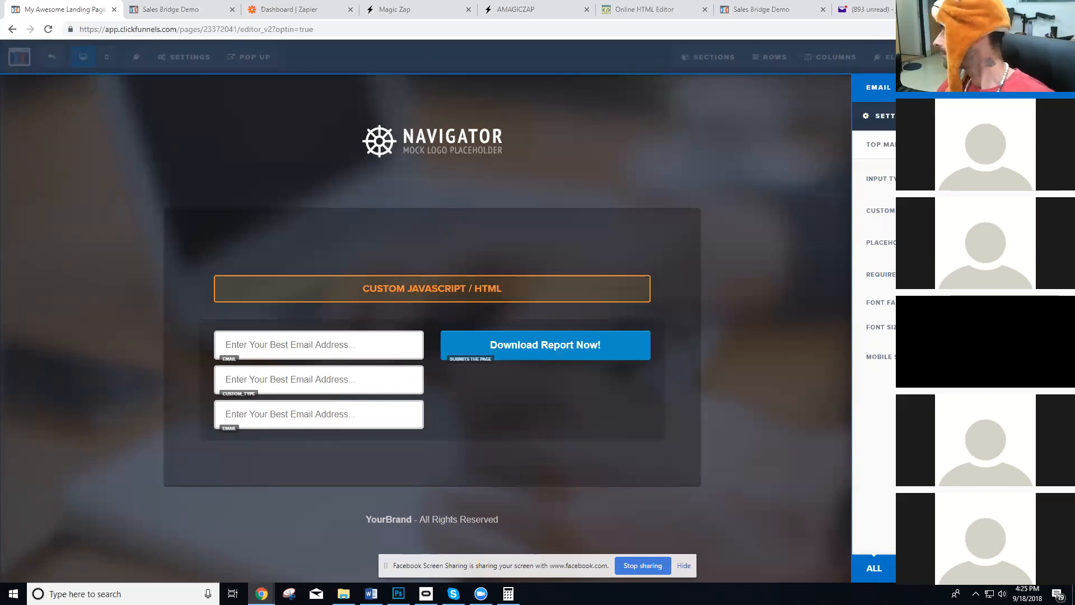
{"action": "type", "text": "YOur"}
{"action": "key", "text": "BackSpace"}
{"action": "key", "text": "BackSpace"}
{"action": "key", "text": "BackSpace"}
{"action": "type", "text": "our company name"}
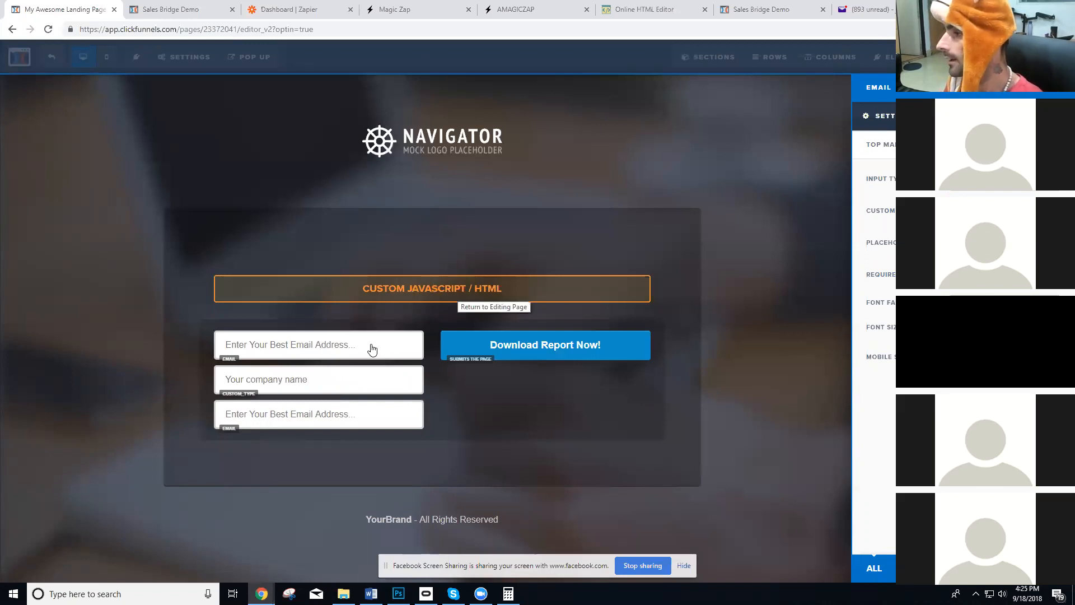
Set the third field's input type to name and its placeholder to "Enter your name".
{"action": "left_click", "coordinate": [370, 433]}
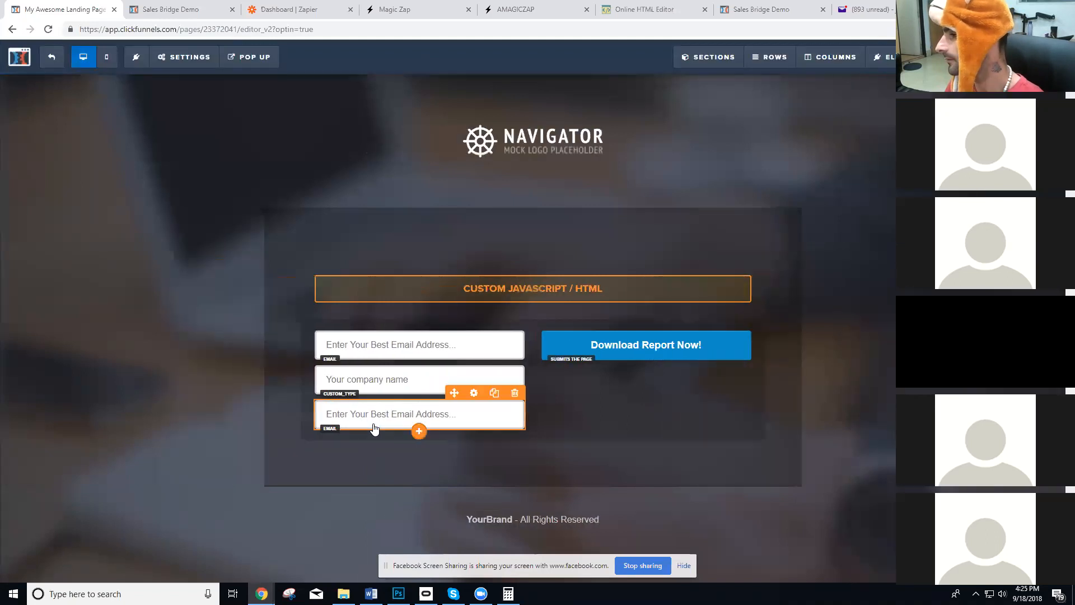
{"action": "left_click", "coordinate": [1005, 180]}
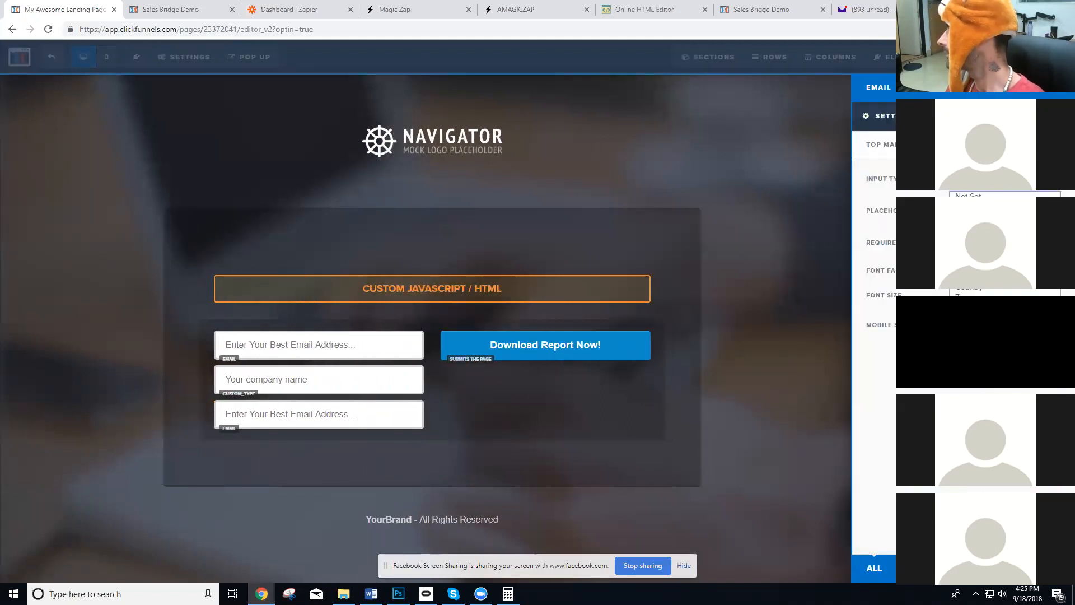
{"action": "left_click", "coordinate": [974, 206]}
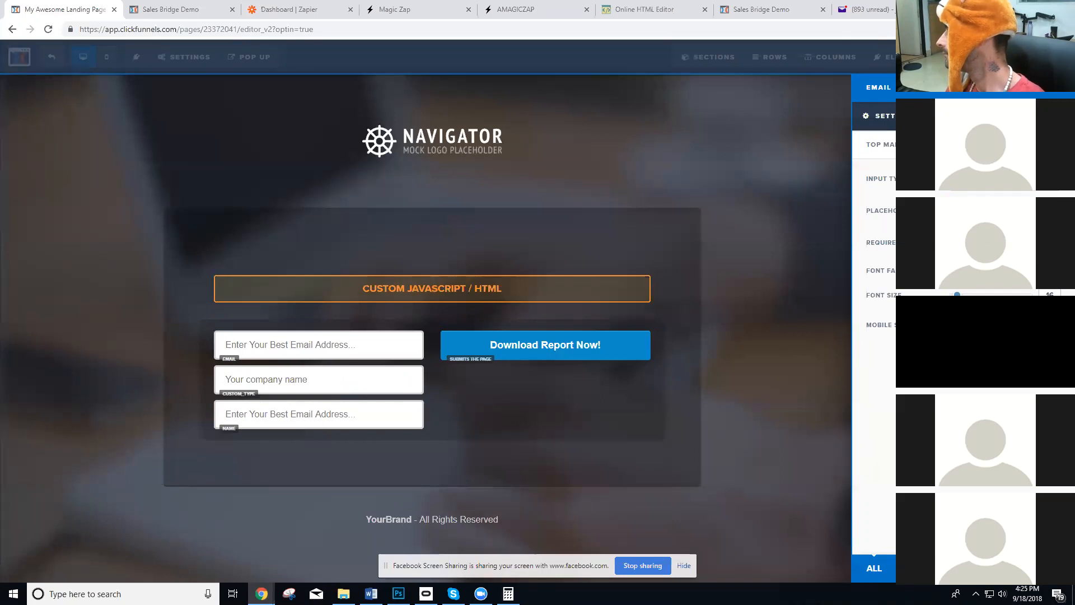
{"action": "type", "text": "your name"}
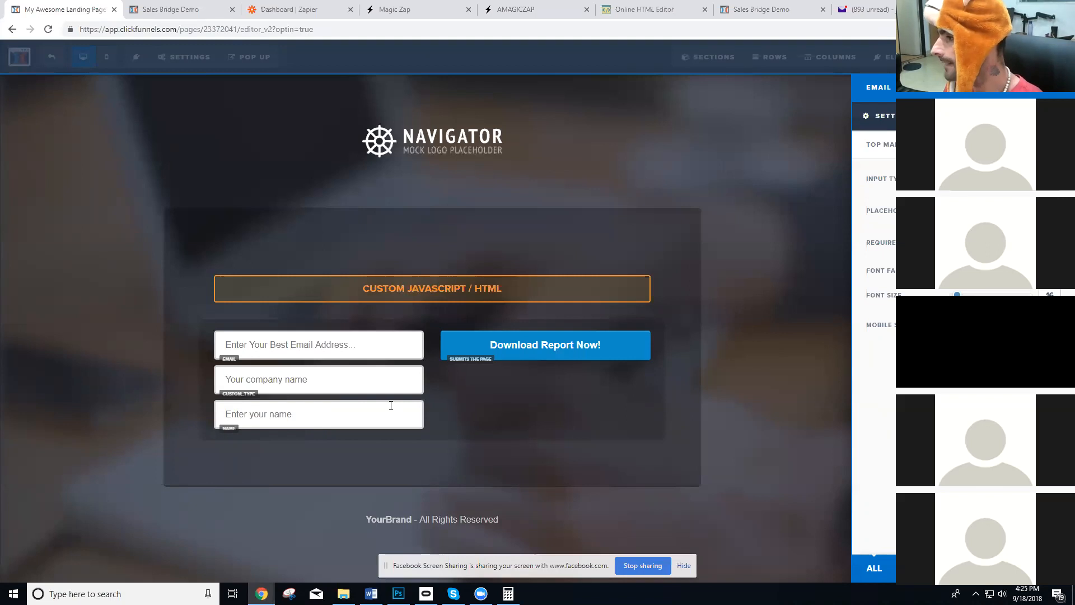
Clone the name field, set the copy's input type to phone and its placeholder to "Enter your phone number".
{"action": "left_click", "coordinate": [499, 402]}
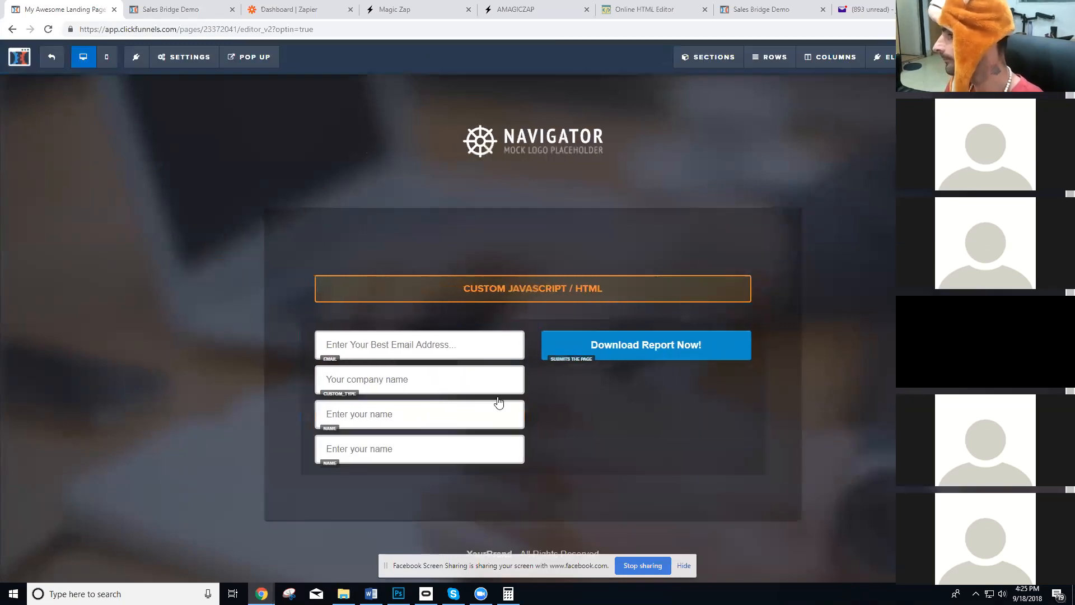
{"action": "left_click", "coordinate": [458, 449]}
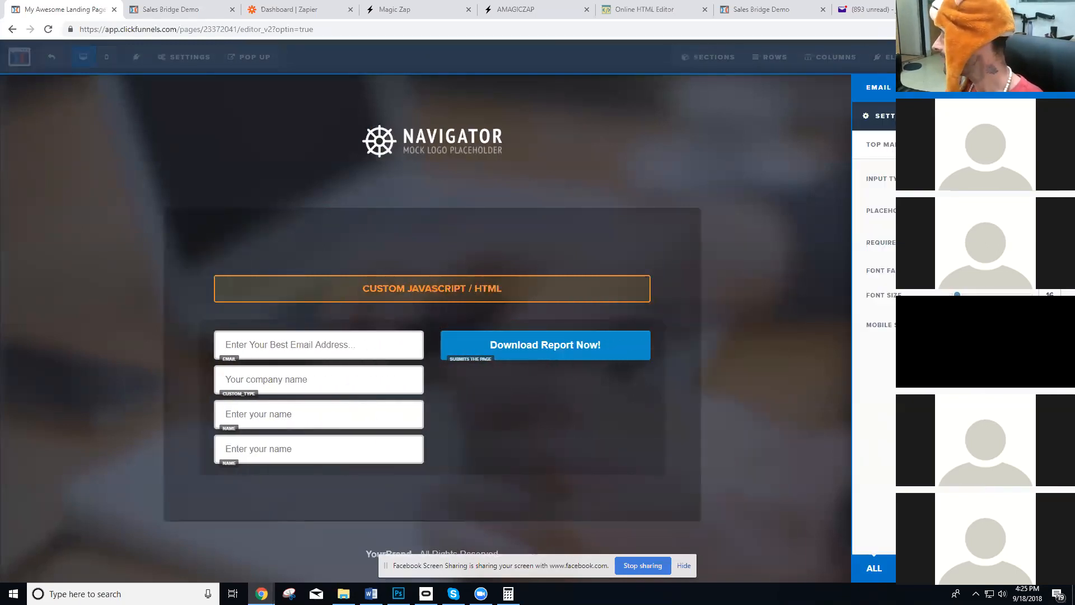
{"action": "left_click", "coordinate": [1004, 179]}
{"action": "left_click", "coordinate": [985, 241]}
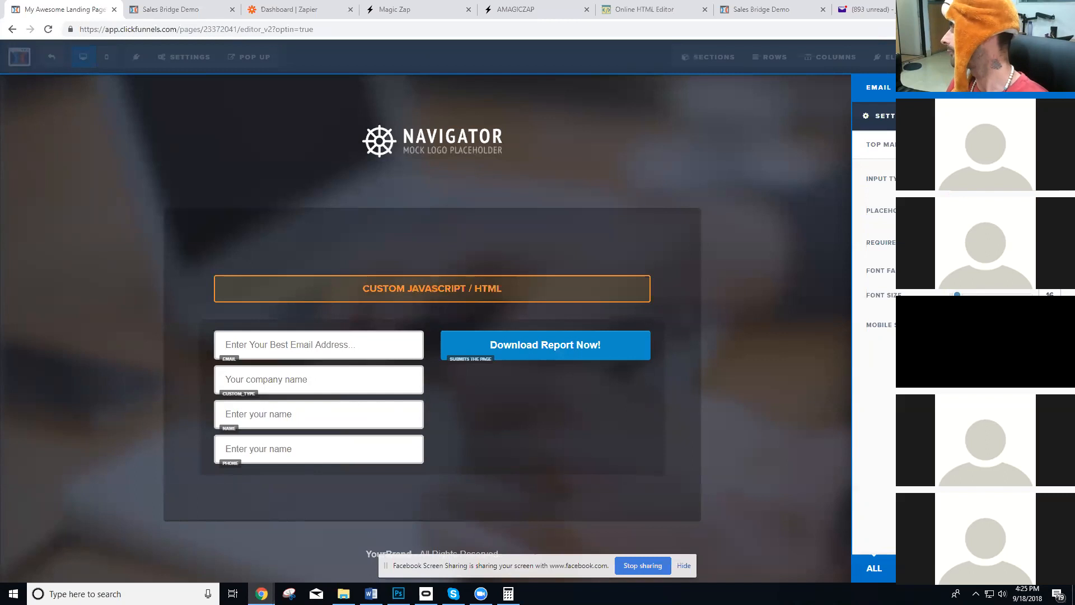
{"action": "key", "text": "BackSpace"}
{"action": "key", "text": "BackSpace"}
{"action": "key", "text": "BackSpace"}
{"action": "key", "text": "BackSpace"}
{"action": "key", "text": "BackSpace"}
{"action": "type", "text": "pone n"}
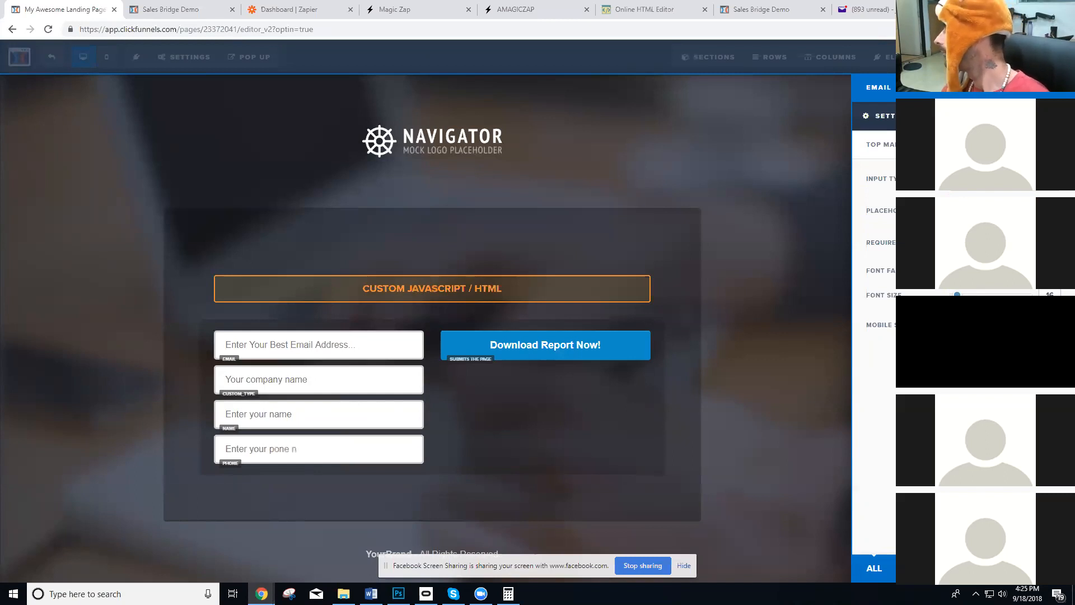
{"action": "key", "text": "BackSpace"}
{"action": "key", "text": "BackSpace"}
{"action": "key", "text": "BackSpace"}
{"action": "key", "text": "BackSpace"}
{"action": "key", "text": "BackSpace"}
{"action": "type", "text": "h"}
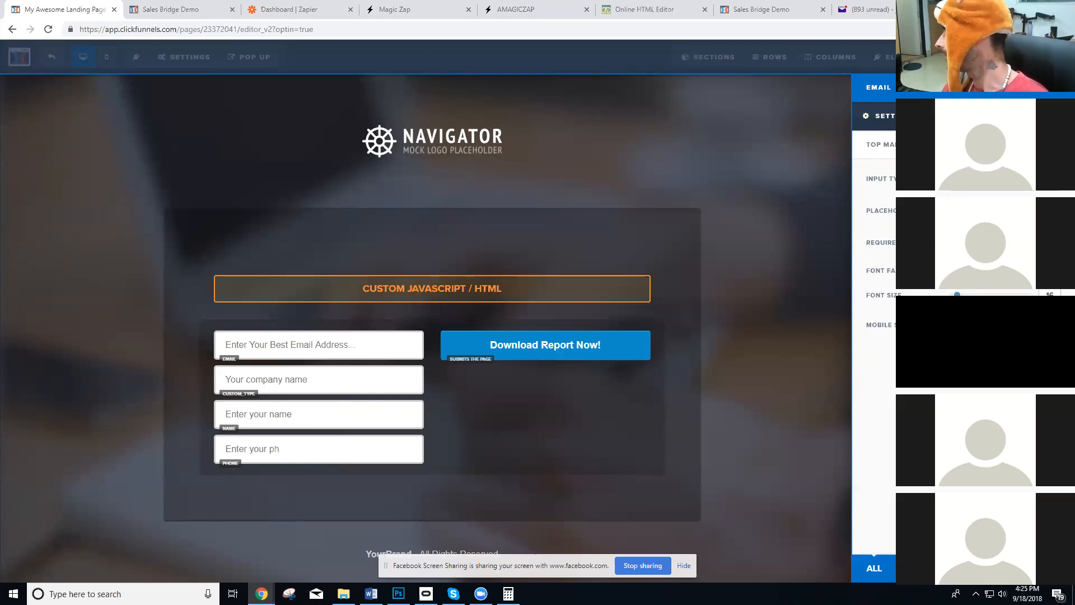
{"action": "type", "text": "one number"}
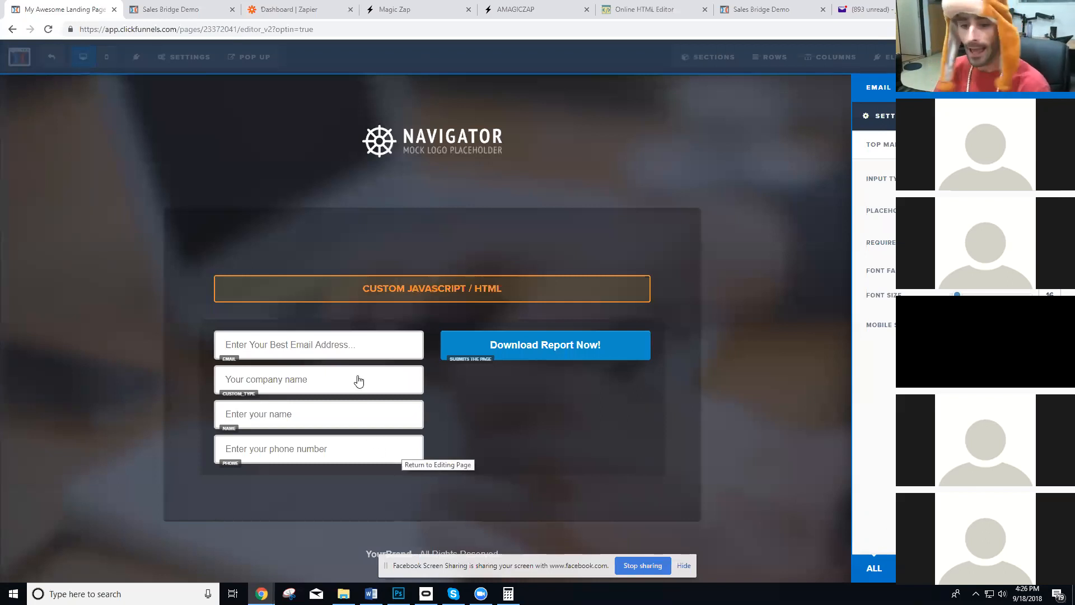
Check the settings of the company name field and close them.
{"action": "left_click", "coordinate": [327, 346]}
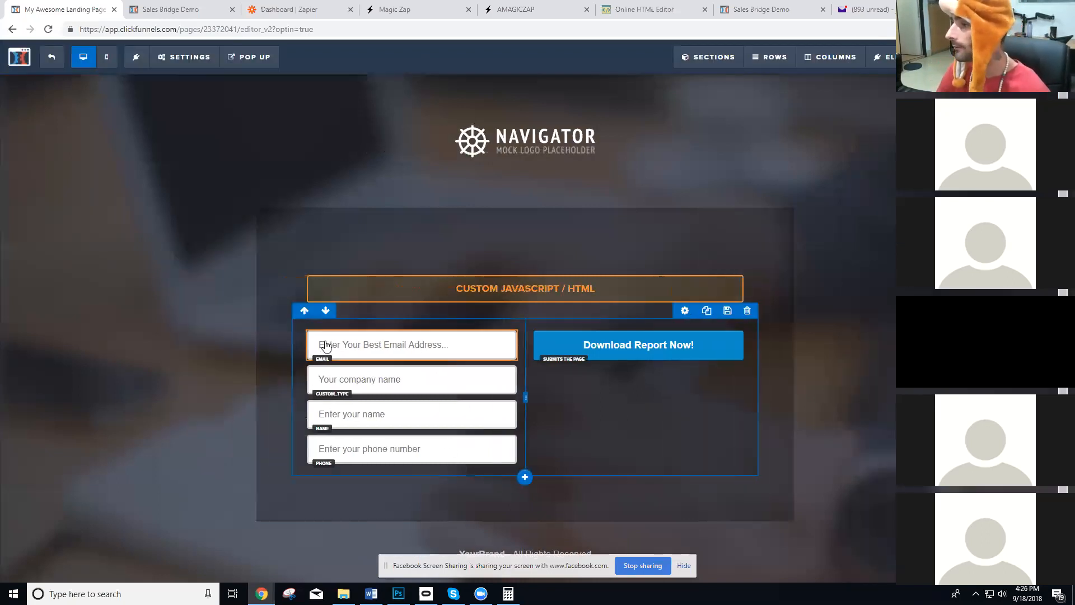
{"action": "left_click", "coordinate": [403, 383]}
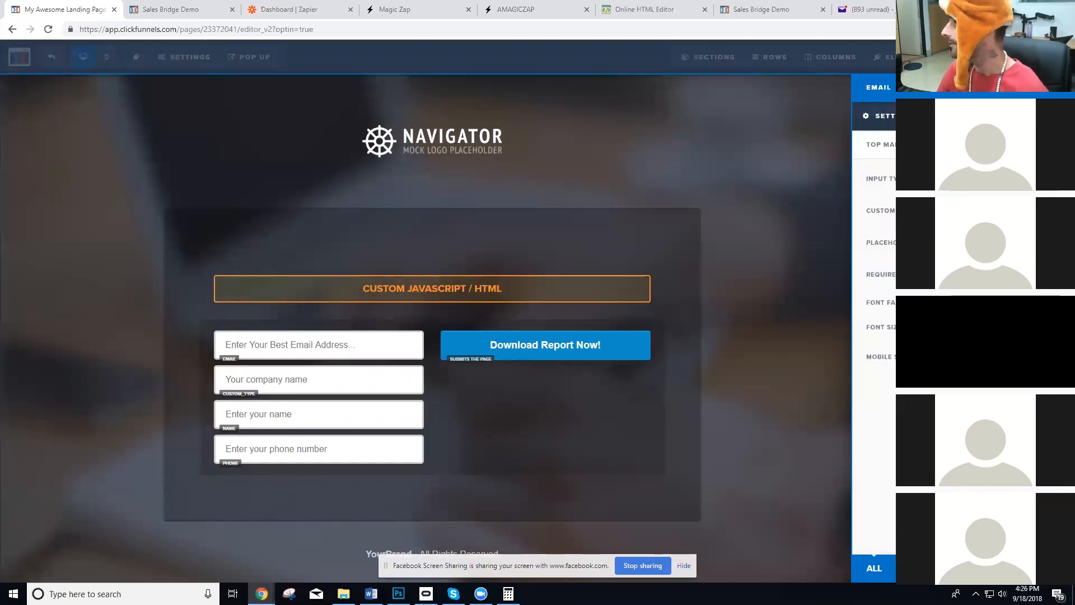
{"action": "left_click", "coordinate": [391, 412]}
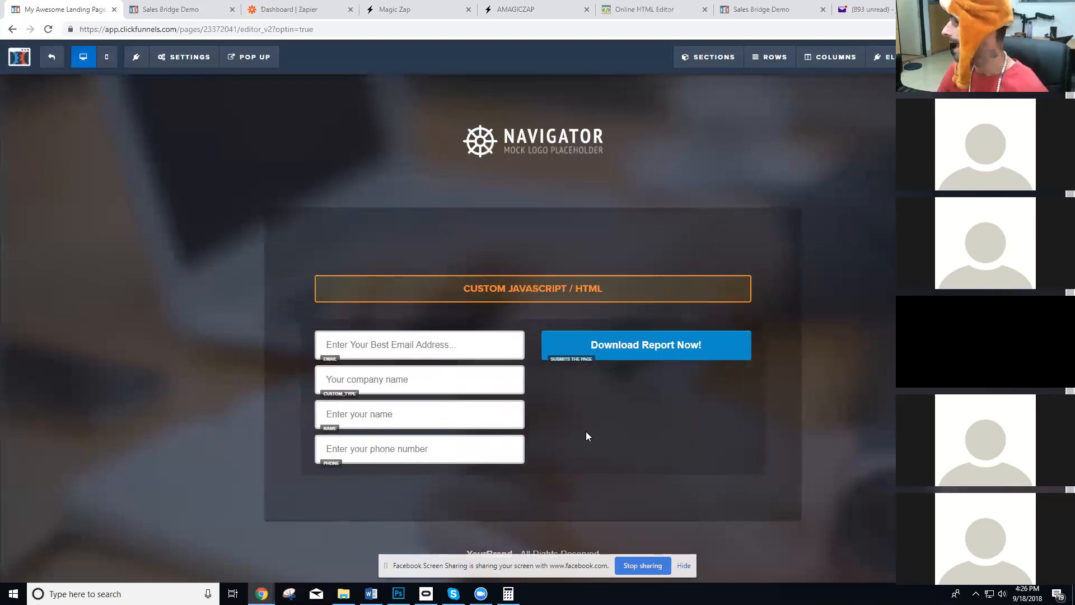
Check the settings of the optin form's name field, close them, and preview the page.
{"action": "left_click", "coordinate": [414, 419]}
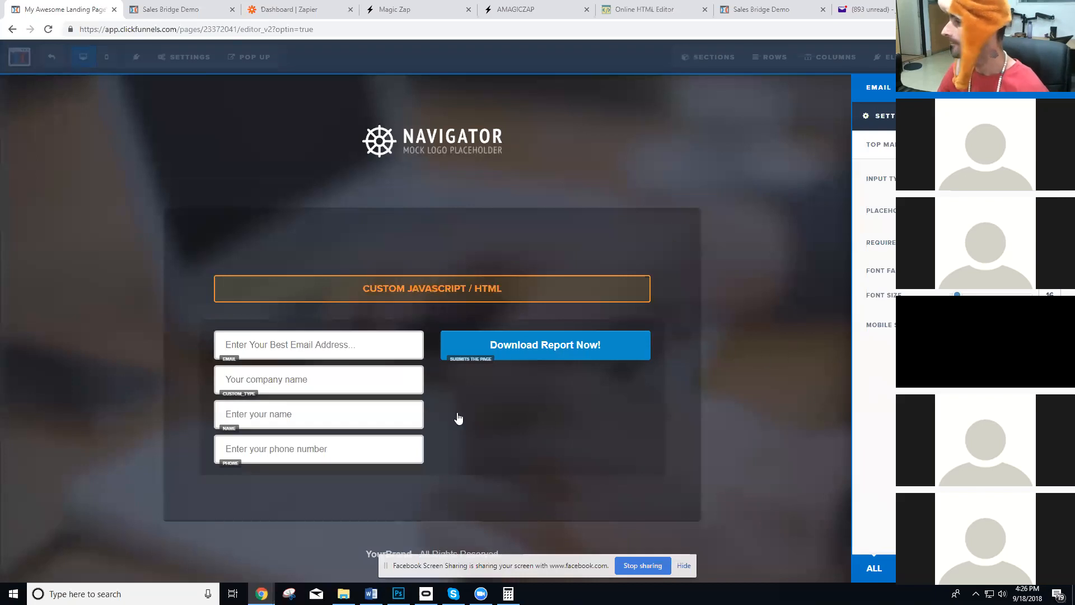
{"action": "left_click", "coordinate": [328, 442]}
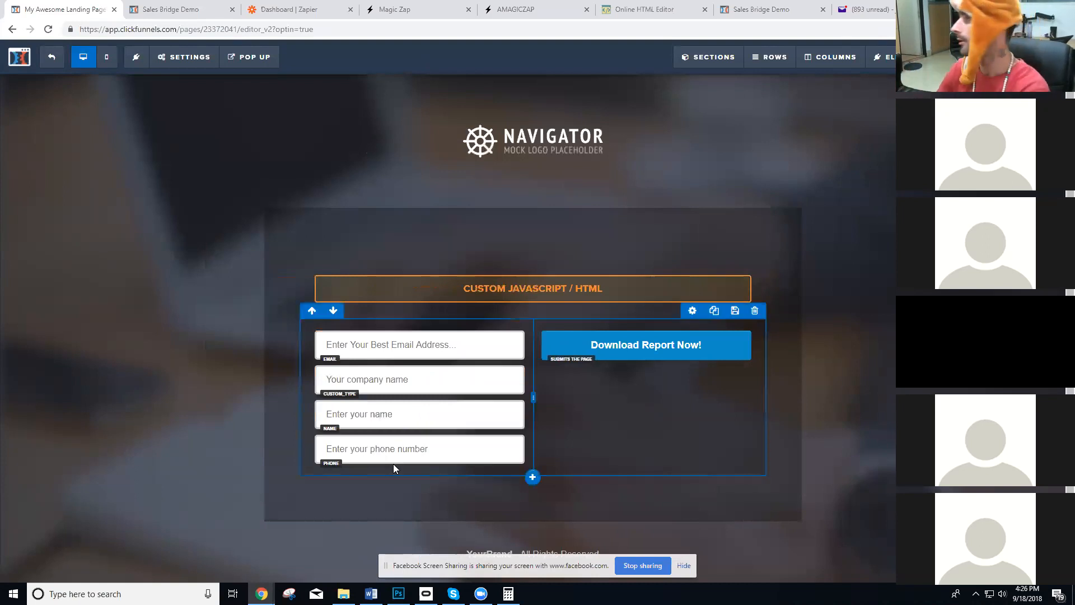
{"action": "left_click", "coordinate": [89, 179]}
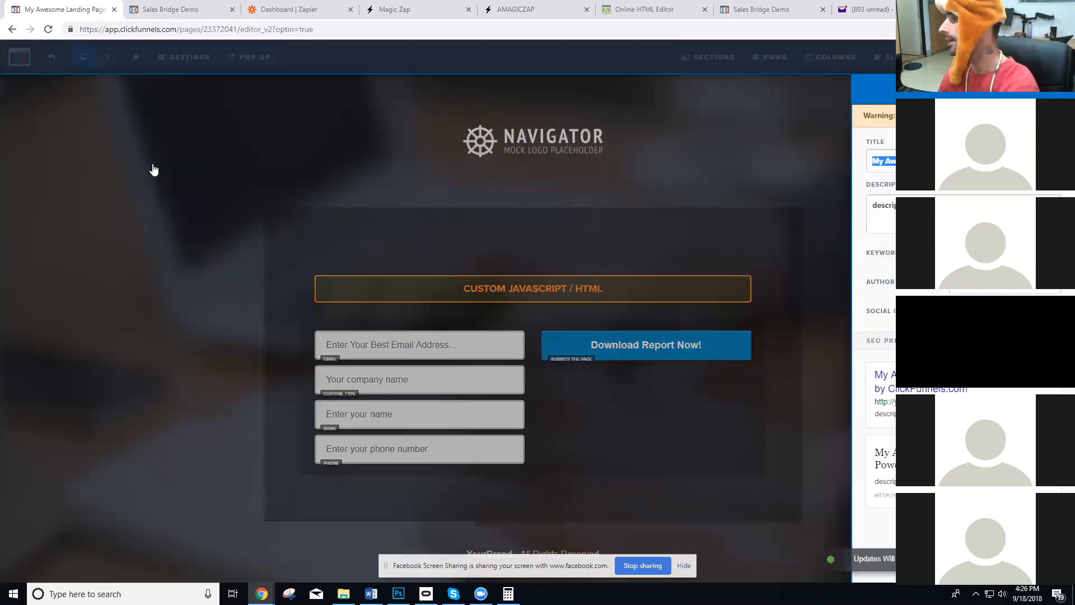
{"action": "left_click", "coordinate": [408, 150]}
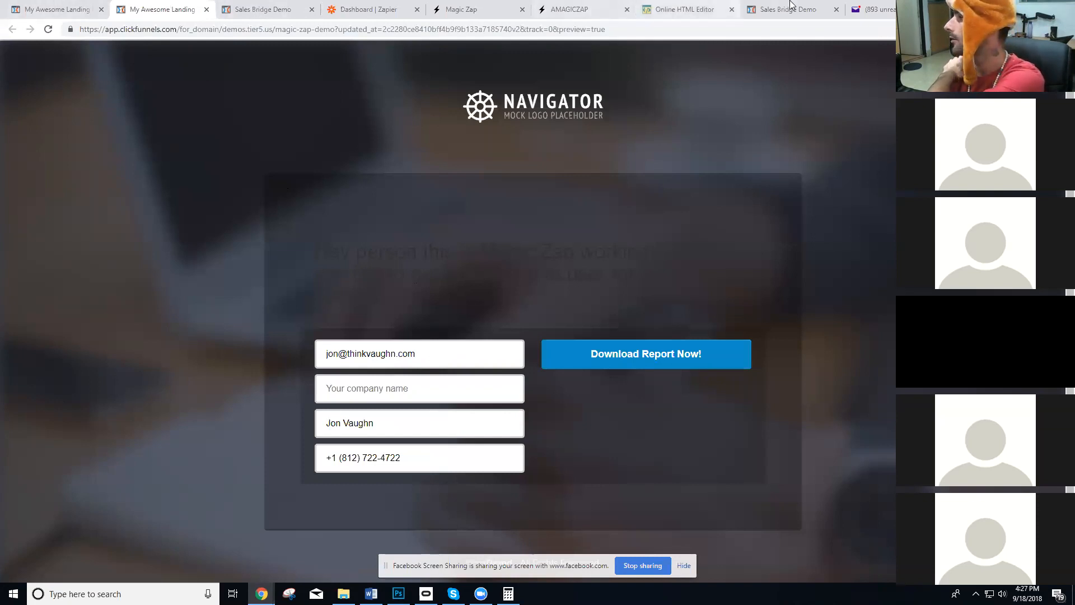
Copy the inline color style from the online HTML editor's sample heading and paste it into the h1 tag of the page's custom code.
{"action": "left_click", "coordinate": [684, 9]}
{"action": "left_click", "coordinate": [595, 192]}
{"action": "left_click_drag", "start_coordinate": [614, 191], "coordinate": [553, 192]}
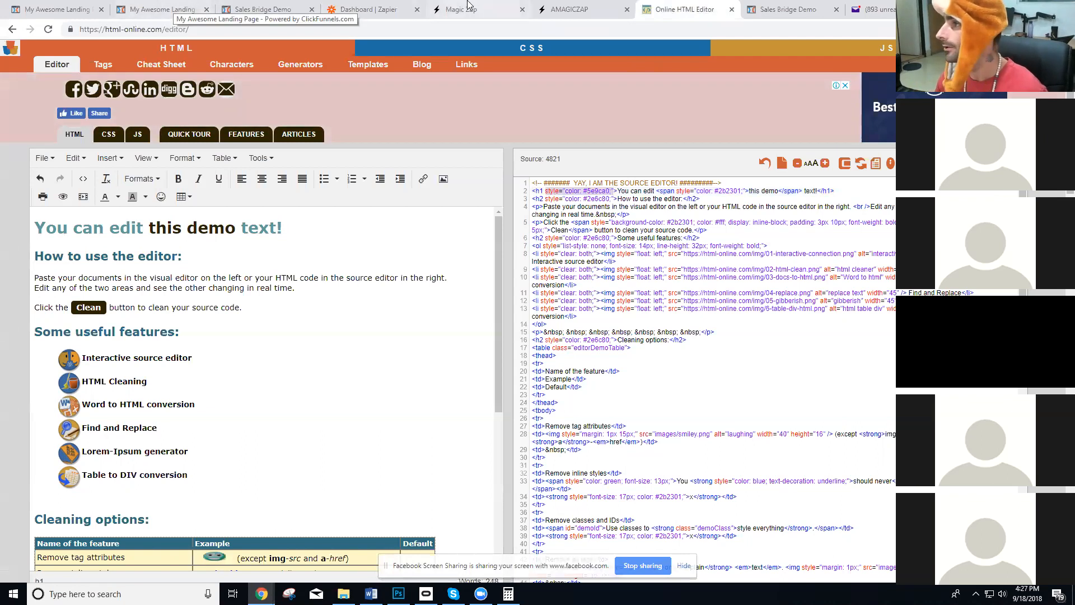
{"action": "left_click", "coordinate": [56, 10]}
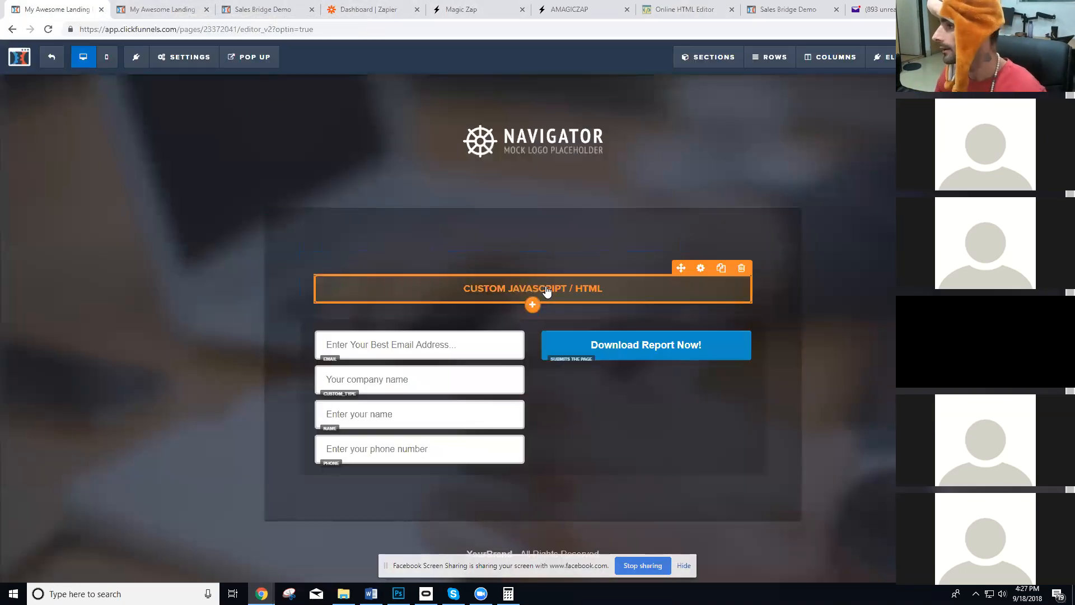
{"action": "left_click", "coordinate": [951, 180]}
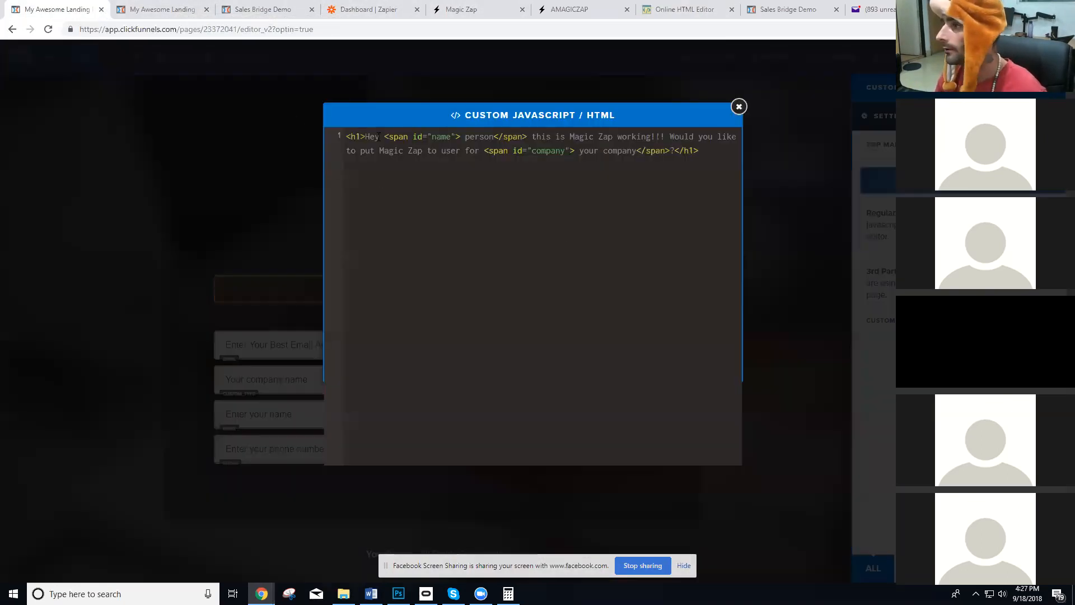
{"action": "left_click", "coordinate": [360, 138]}
{"action": "type", "text": "style=\"color: #5e9ca0;\""}
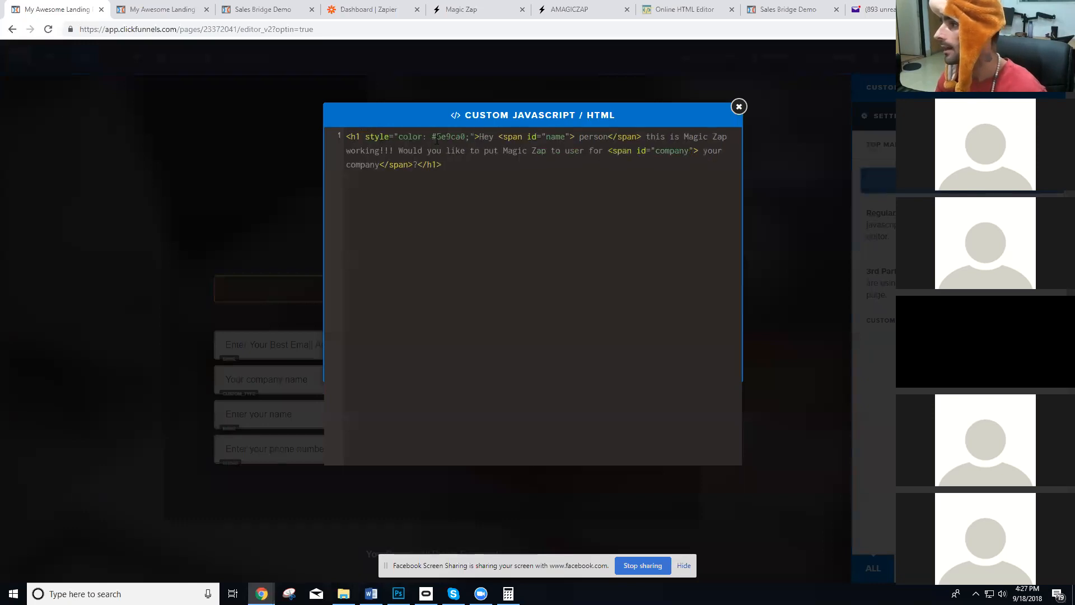
Set the h1 color in the custom code to #fff and close the code editor.
{"action": "double_click", "coordinate": [442, 136]}
{"action": "type", "text": "ff"}
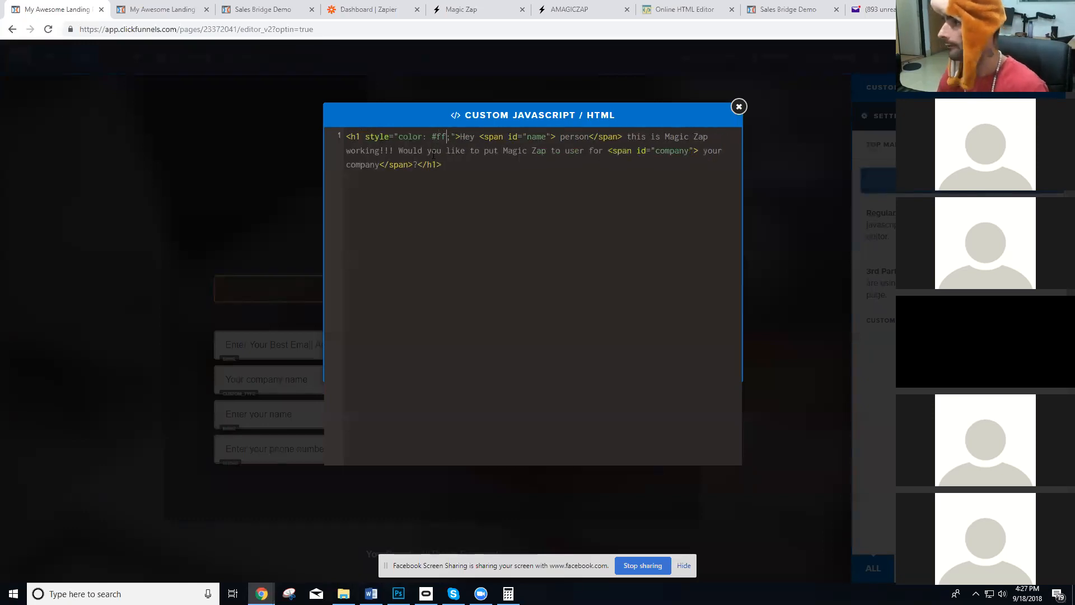
{"action": "type", "text": "f"}
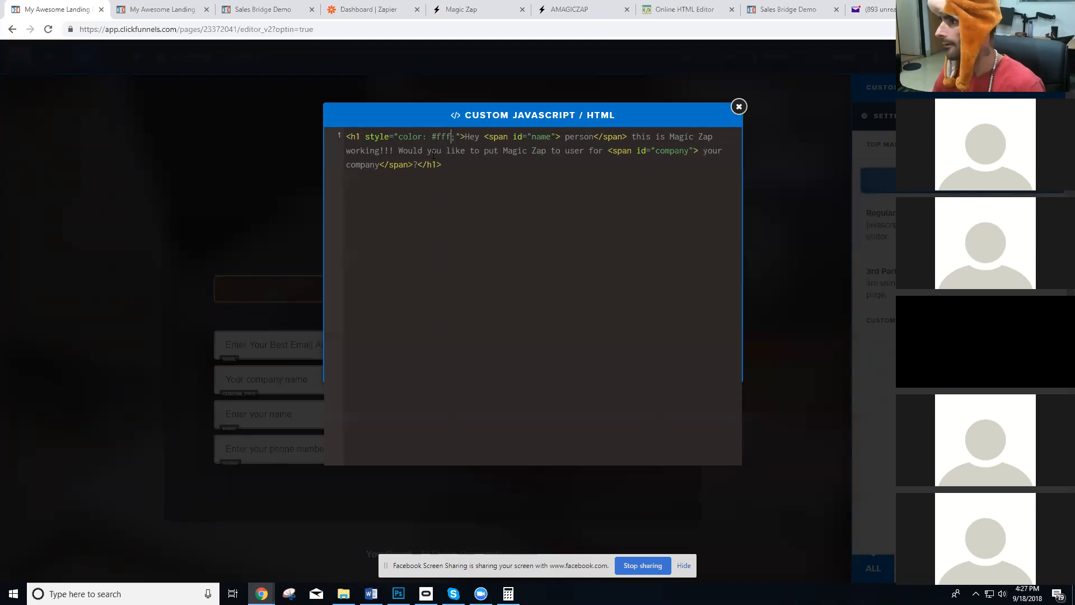
{"action": "left_click", "coordinate": [774, 215]}
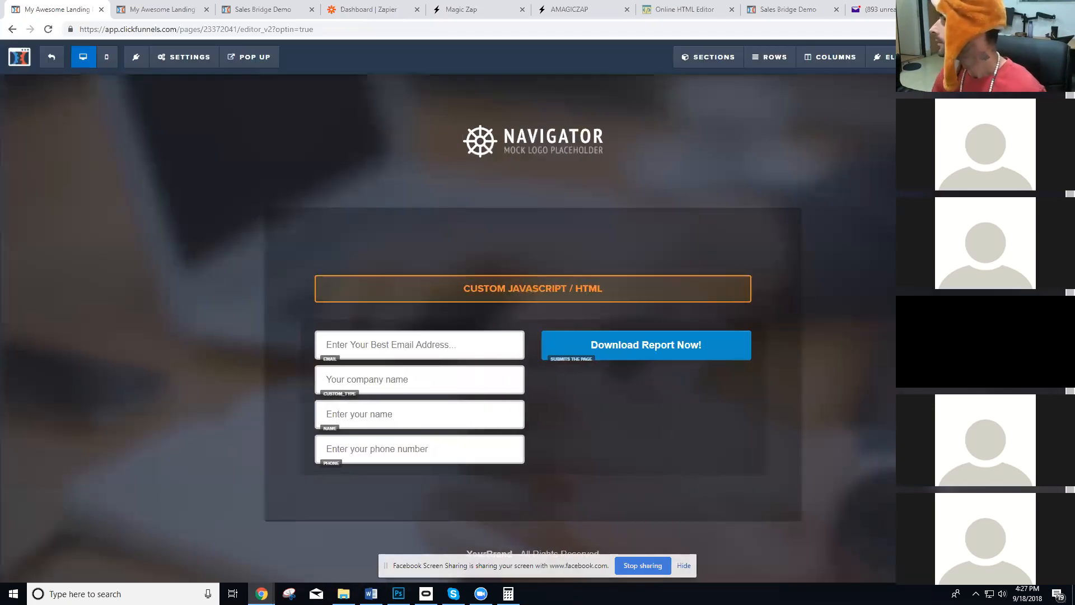
Save the landing page and preview the restyled heading.
{"action": "left_click", "coordinate": [969, 57]}
{"action": "left_click", "coordinate": [769, 153]}
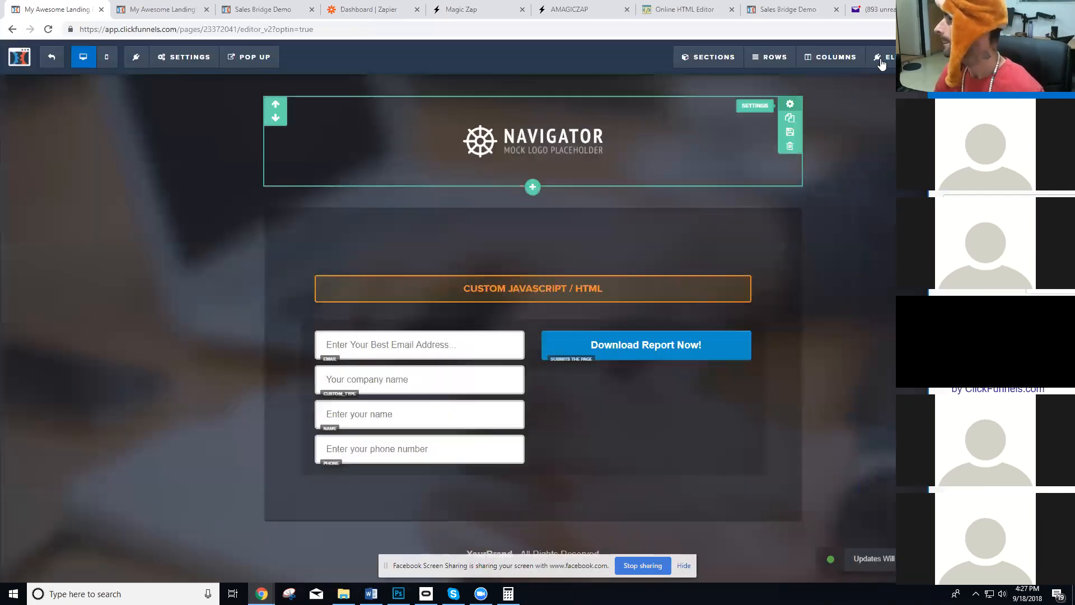
{"action": "left_click", "coordinate": [973, 57]}
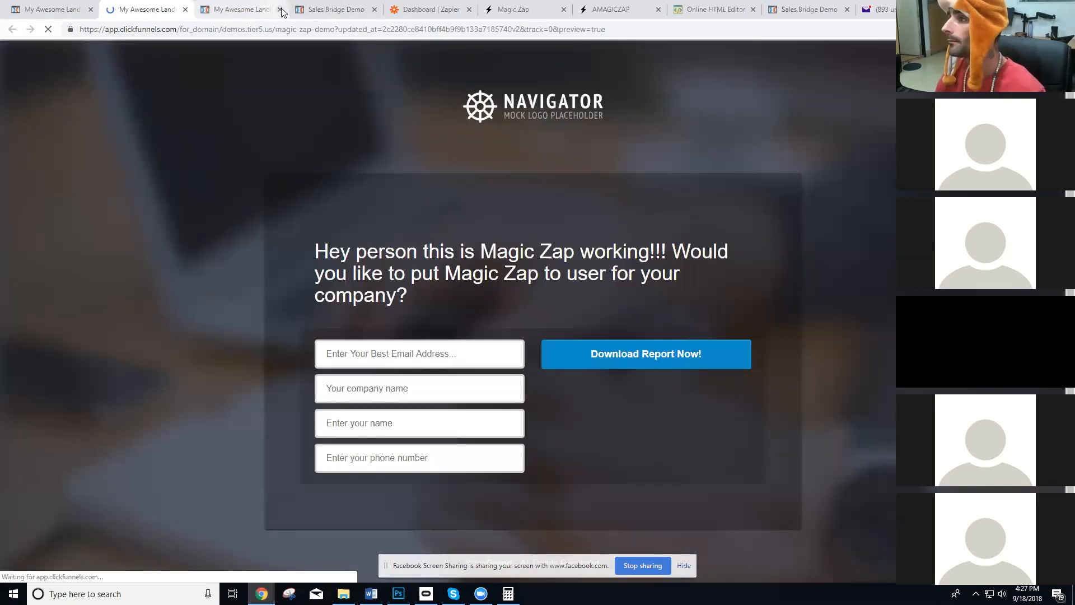
{"action": "left_click", "coordinate": [281, 10]}
{"action": "triple_click", "coordinate": [428, 287]}
{"action": "left_click", "coordinate": [456, 314]}
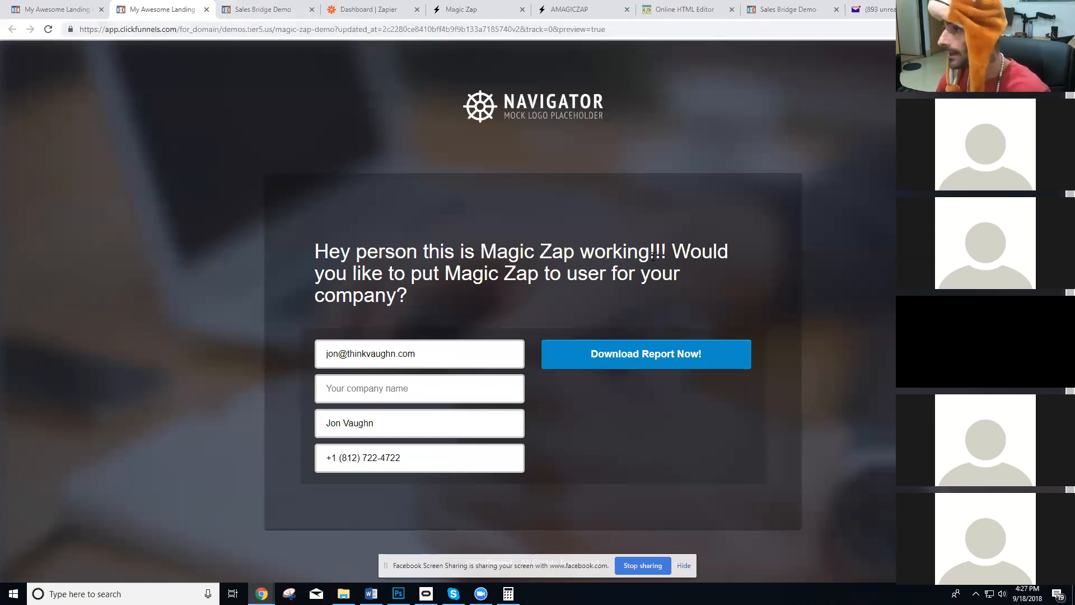
Look up the color of the "Download Report Now!" button in its settings and compare it with the page preview.
{"action": "key", "text": "ctrl+shift+Tab"}
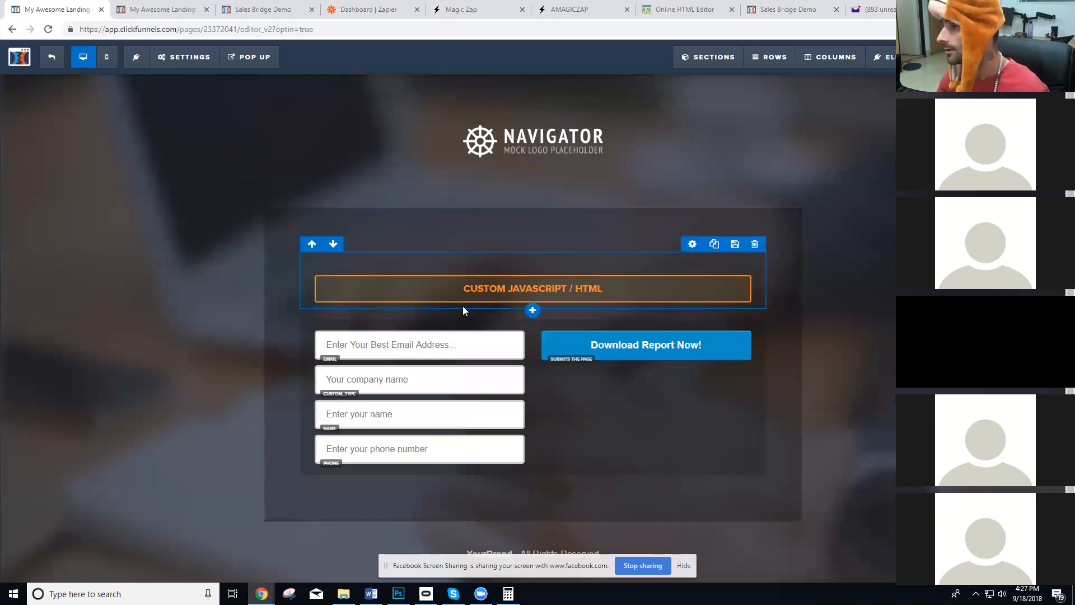
{"action": "left_click", "coordinate": [590, 345]}
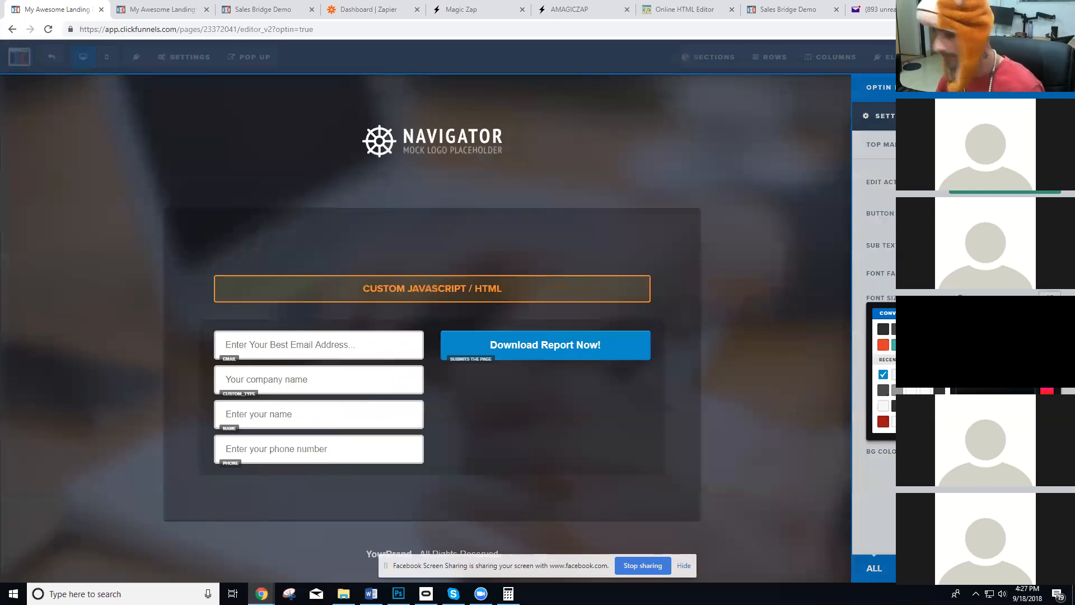
{"action": "left_click", "coordinate": [162, 10]}
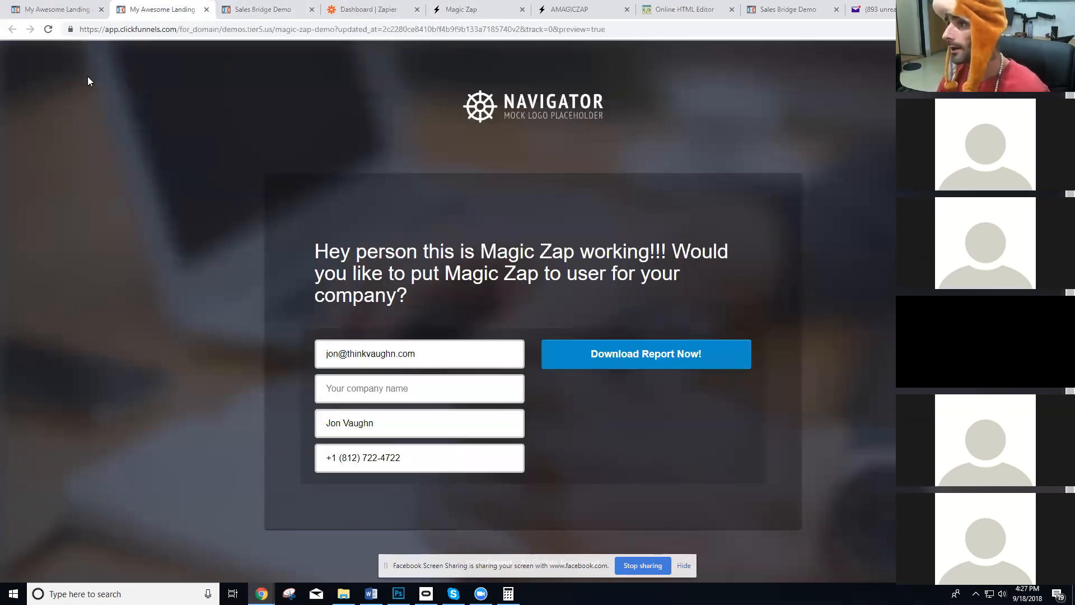
{"action": "left_click", "coordinate": [56, 9]}
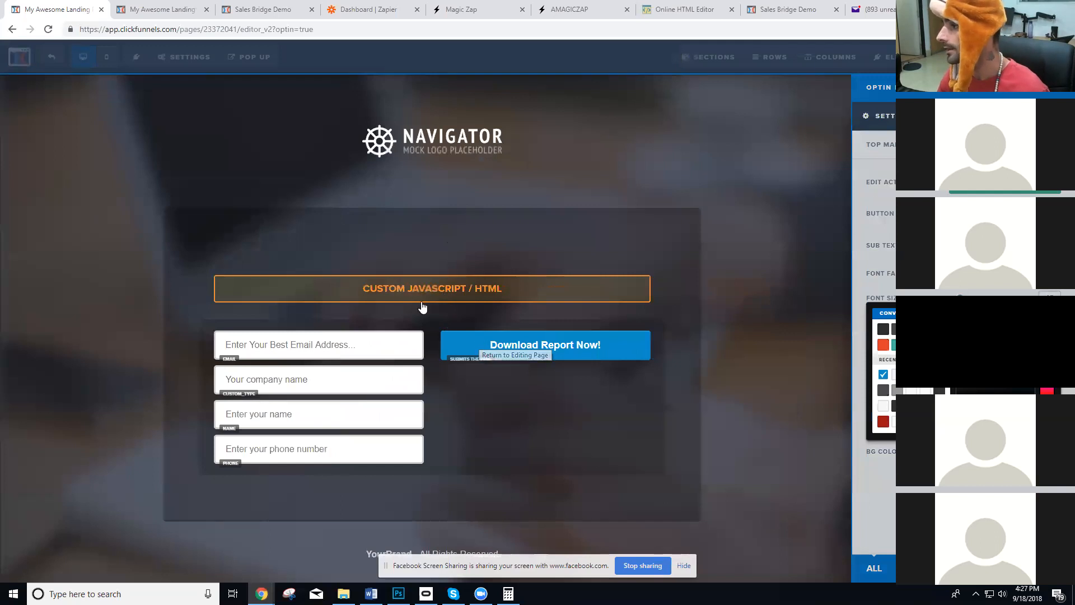
Copy the h1 tag's style="color: #fff;" attribute into the name and company span tags of the custom code.
{"action": "left_click", "coordinate": [497, 297]}
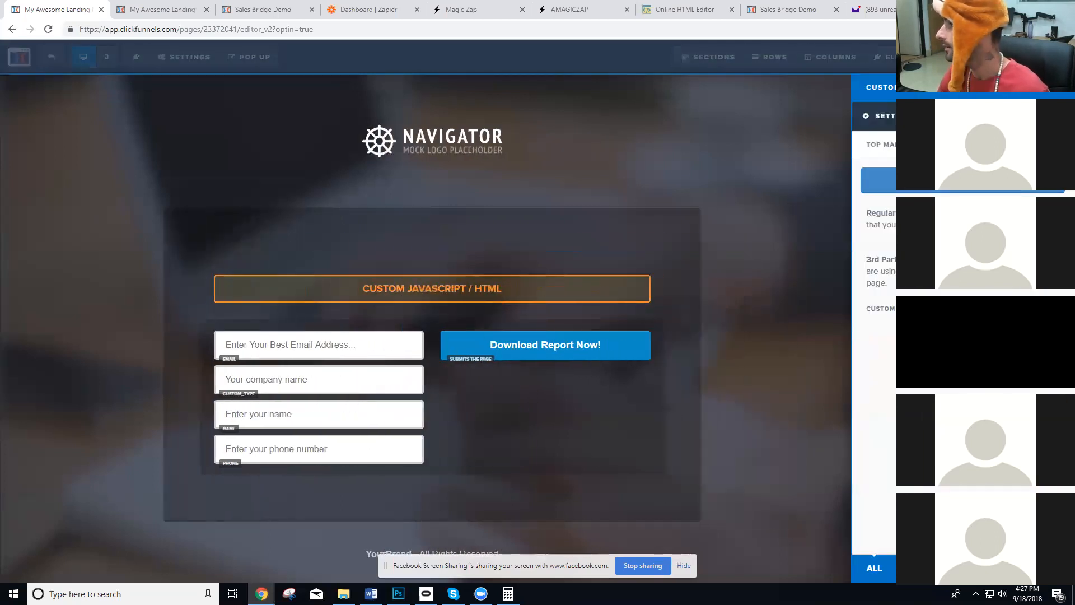
{"action": "left_click", "coordinate": [961, 180]}
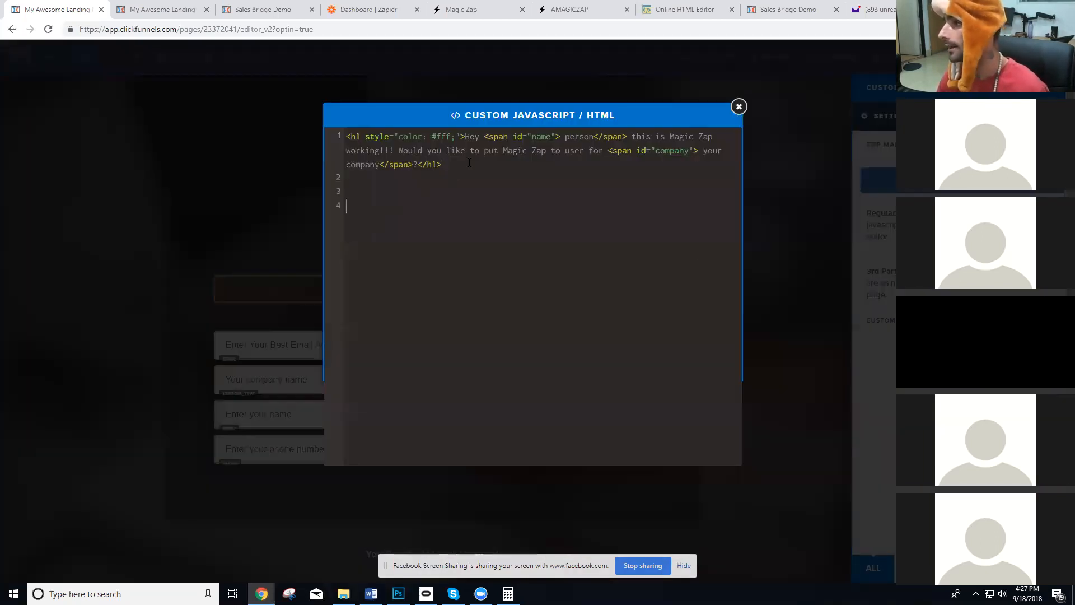
{"action": "left_click_drag", "start_coordinate": [460, 136], "coordinate": [365, 136]}
{"action": "key", "text": "ctrl+c"}
{"action": "left_click", "coordinate": [556, 136]}
{"action": "key", "text": "ctrl+v"}
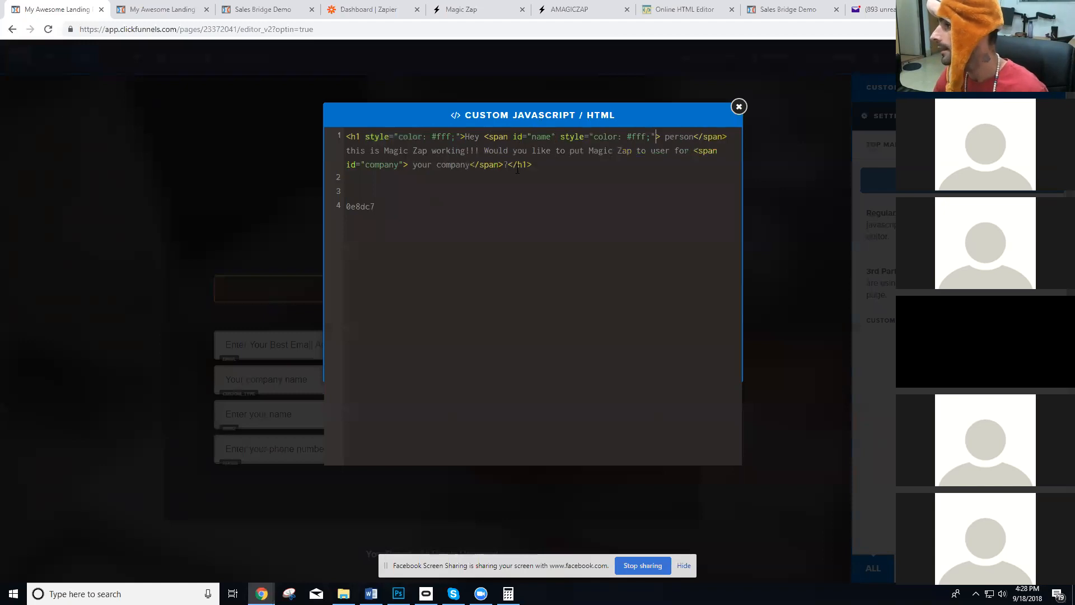
{"action": "left_click", "coordinate": [403, 164]}
{"action": "key", "text": "ctrl+v"}
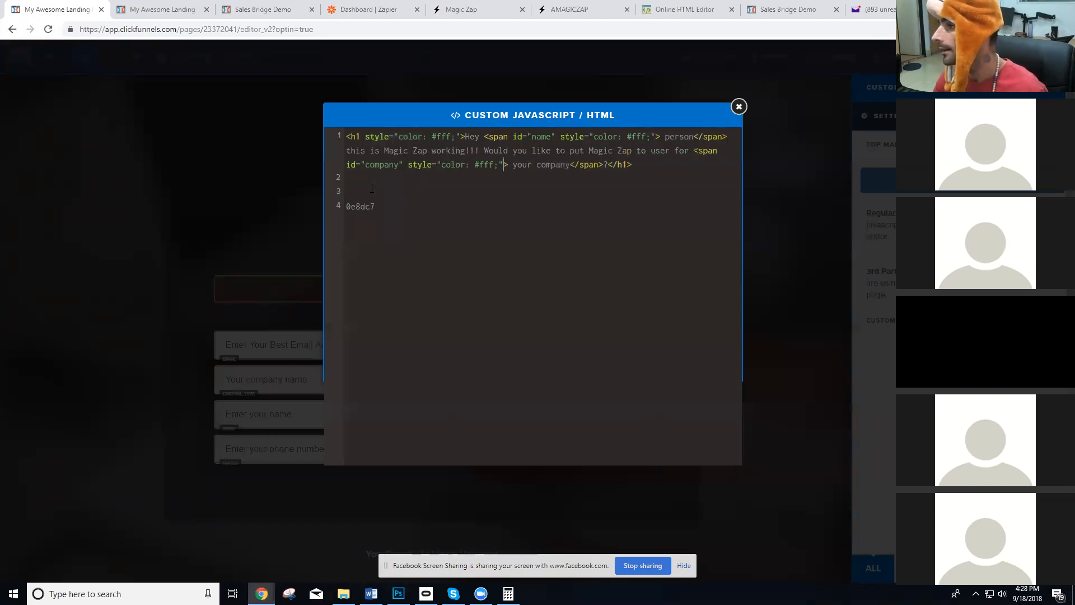
Remove the color code from line 4, set both spans' color to #0e8dc7, and close the code editor.
{"action": "double_click", "coordinate": [358, 207]}
{"action": "key", "text": "BackSpace"}
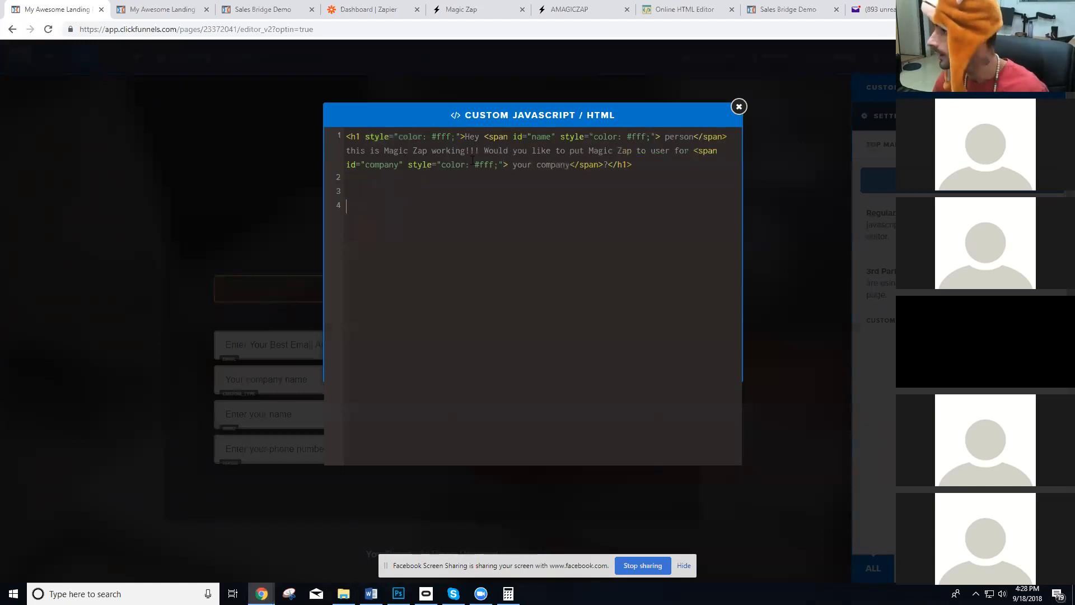
{"action": "double_click", "coordinate": [641, 136]}
{"action": "key", "text": "ctrl+v"}
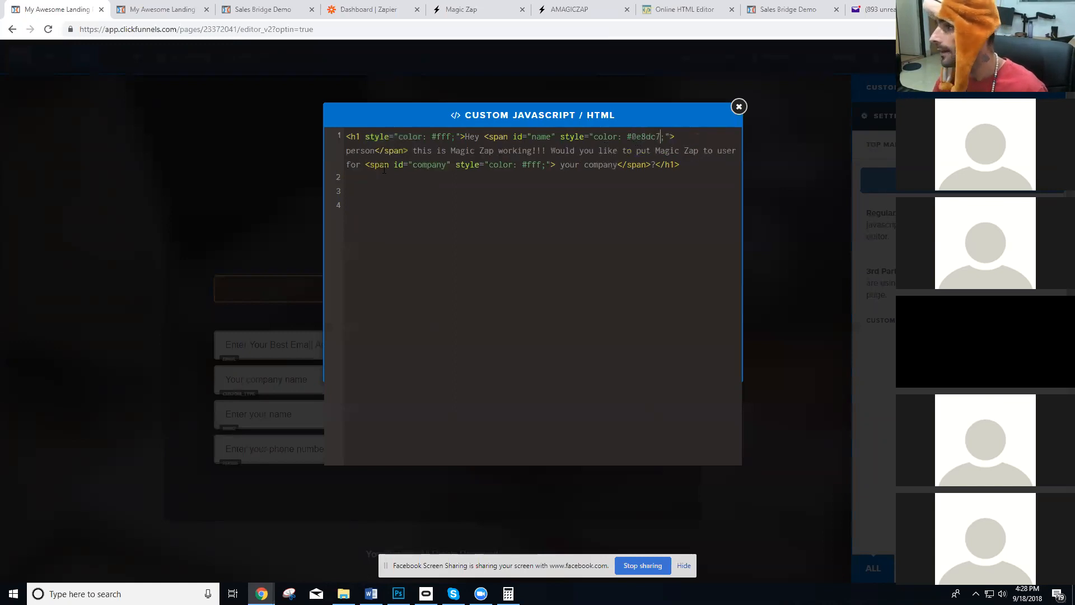
{"action": "double_click", "coordinate": [530, 166]}
{"action": "key", "text": "ctrl+v"}
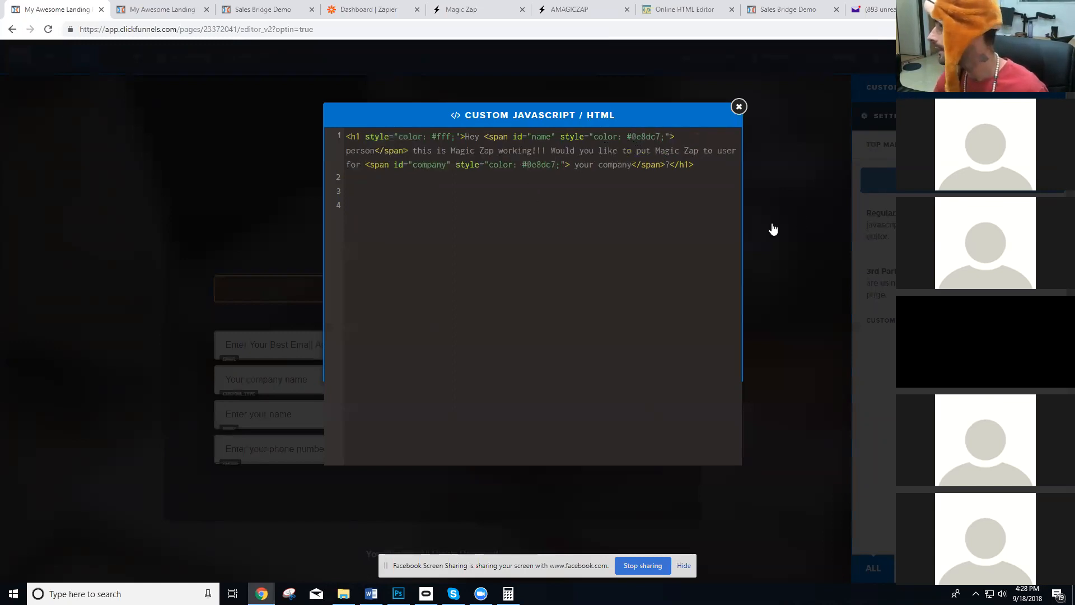
{"action": "left_click", "coordinate": [805, 220]}
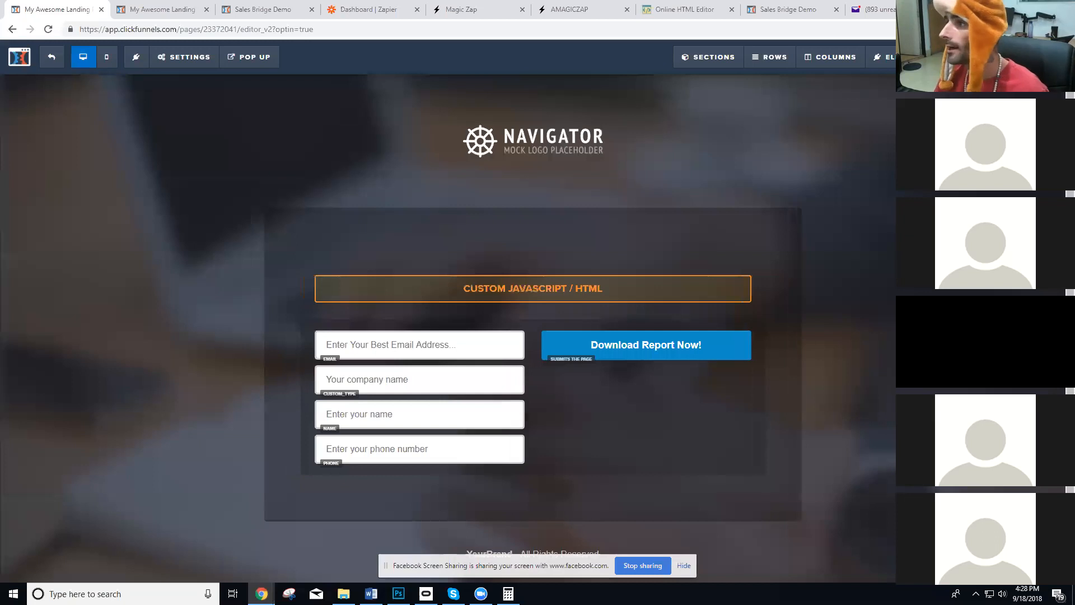
Save the page, preview the recolored name and company text, and close the preview tabs.
{"action": "key", "text": "ctrl+s"}
{"action": "left_click", "coordinate": [207, 9]}
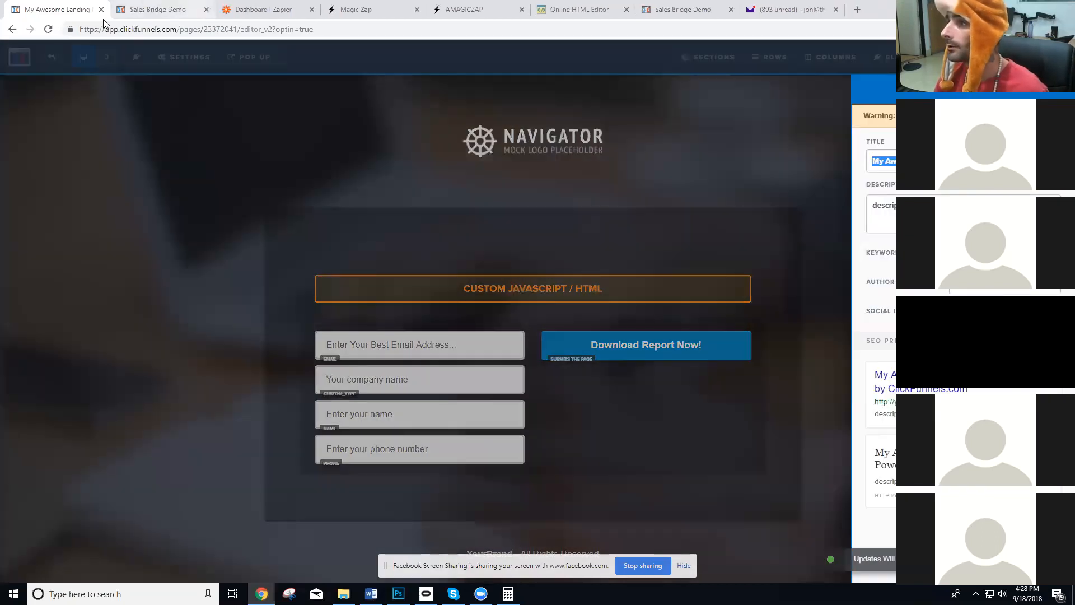
{"action": "left_click", "coordinate": [745, 88]}
{"action": "left_click", "coordinate": [1027, 57]}
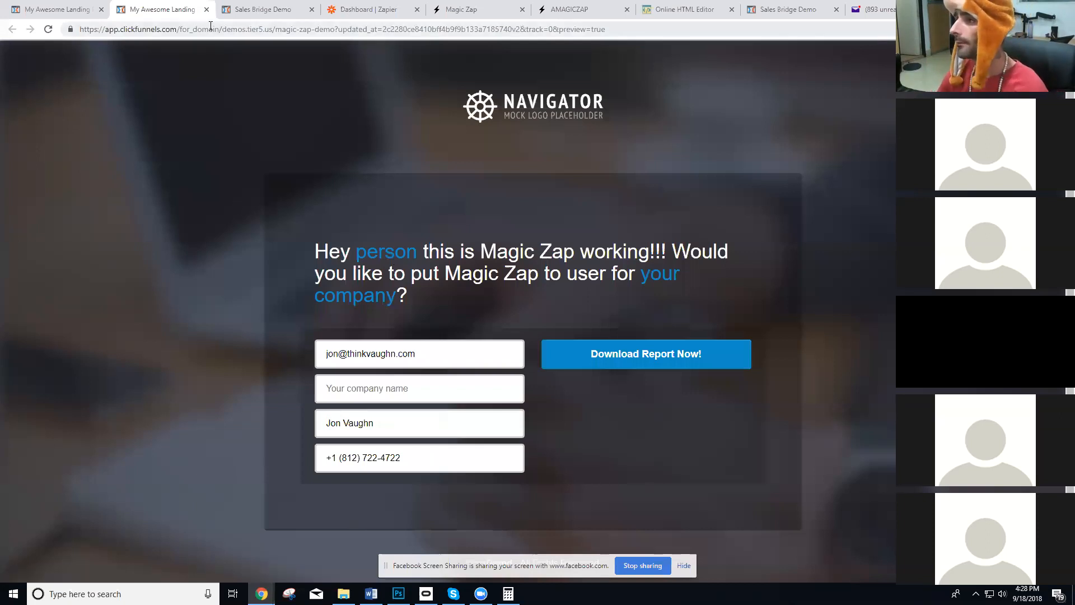
{"action": "key", "text": "ctrl+shift+Tab"}
{"action": "left_click", "coordinate": [983, 56]}
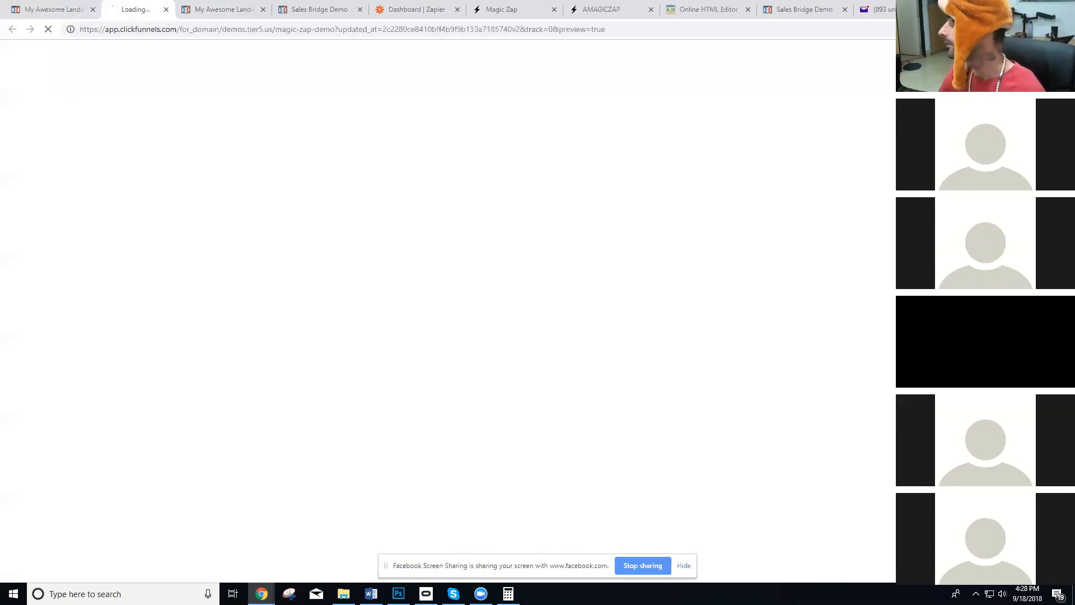
{"action": "left_click", "coordinate": [186, 9]}
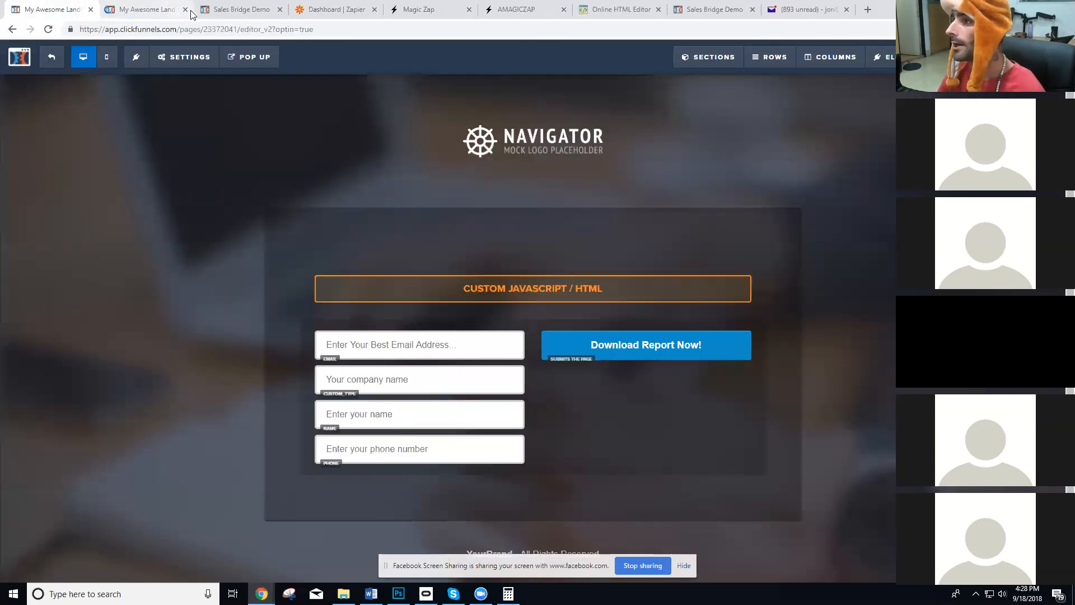
{"action": "left_click", "coordinate": [185, 9]}
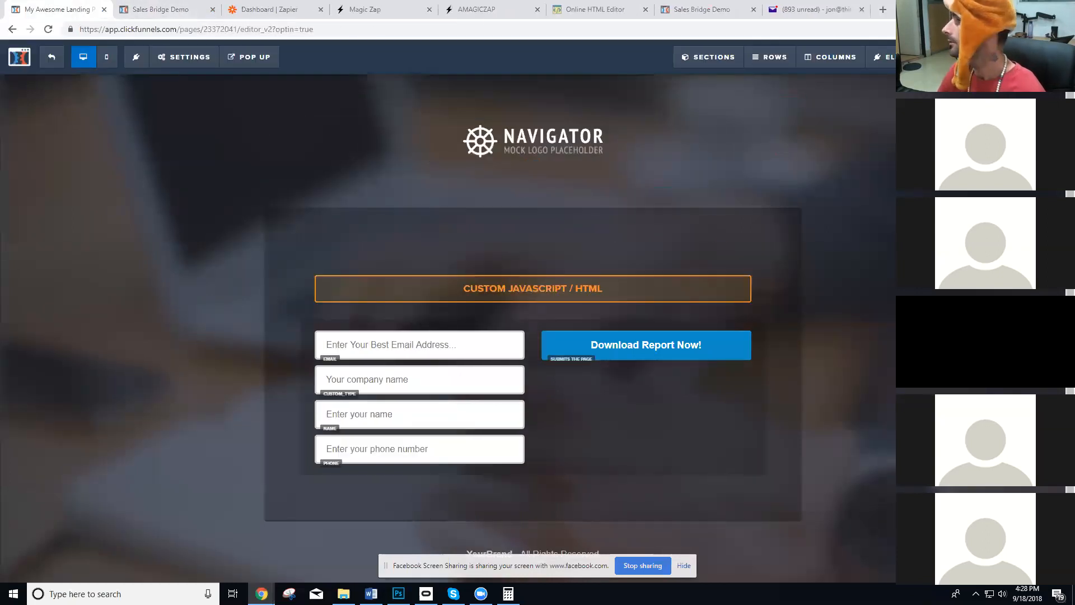
Exit the page editor to the Magic Zap Demo funnel step, open its live page, and return to the step overview.
{"action": "left_click", "coordinate": [230, 203]}
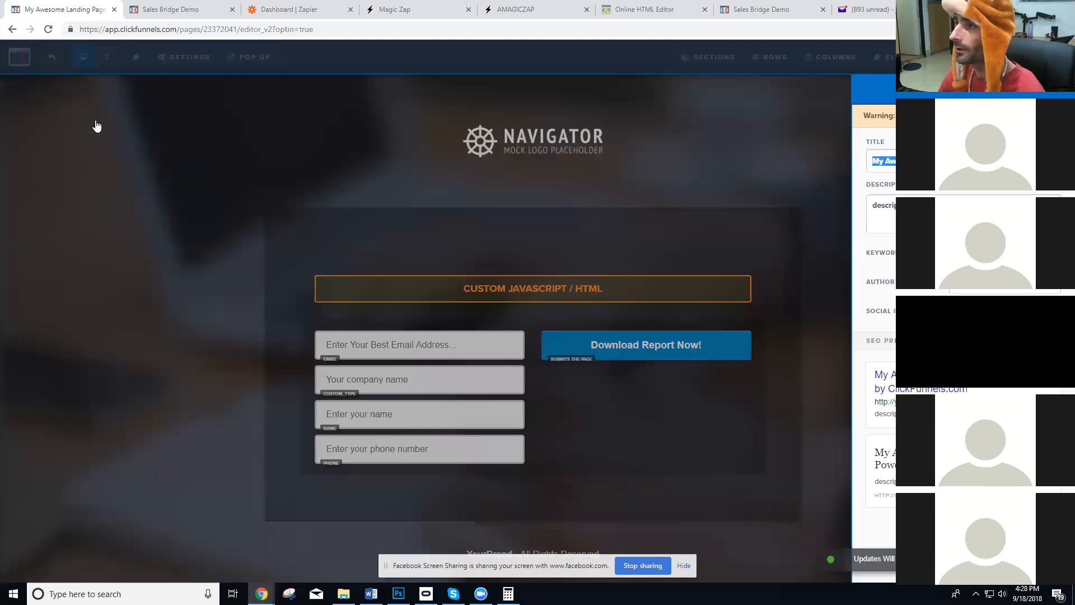
{"action": "left_click", "coordinate": [223, 144]}
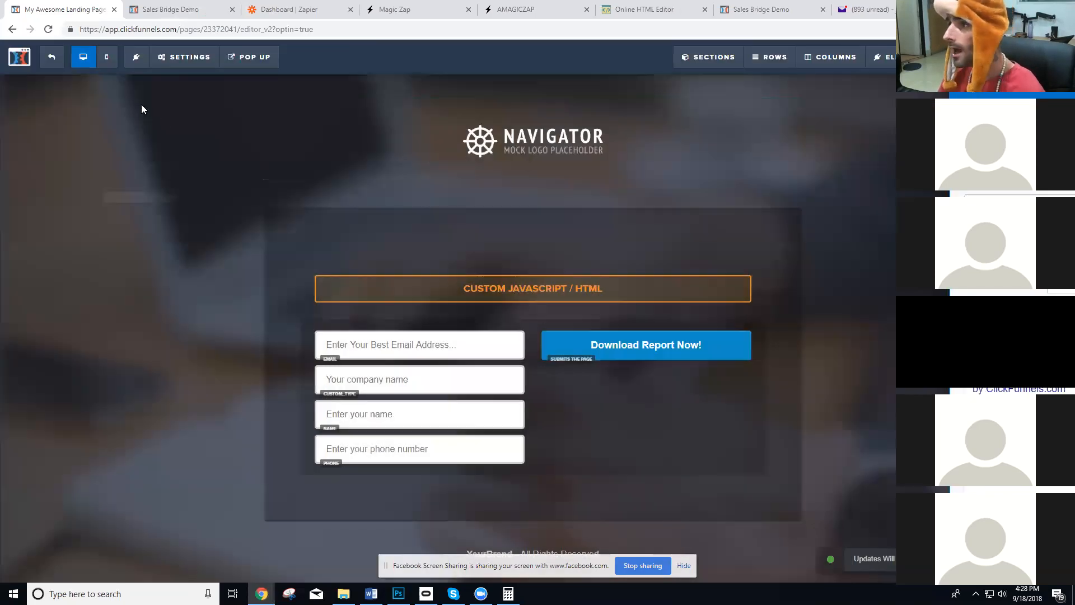
{"action": "left_click", "coordinate": [27, 56]}
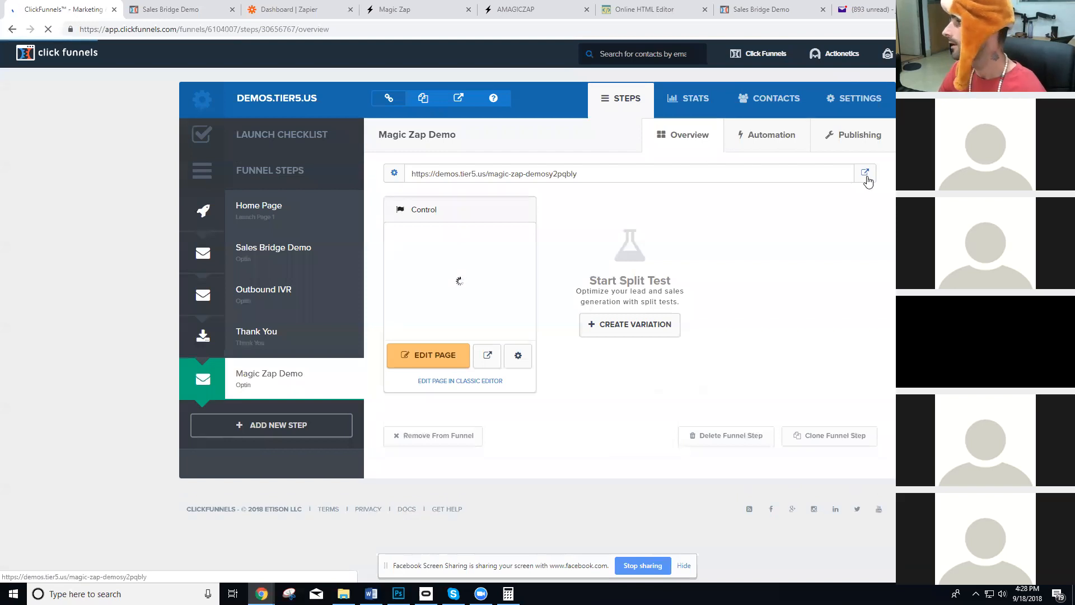
{"action": "left_click", "coordinate": [865, 173]}
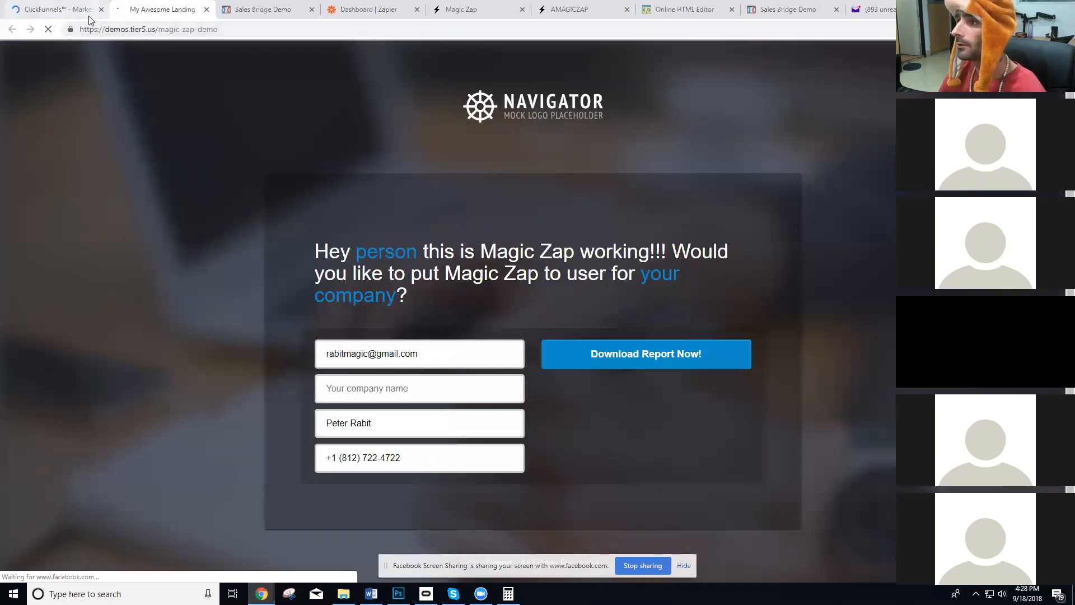
{"action": "left_click", "coordinate": [56, 9]}
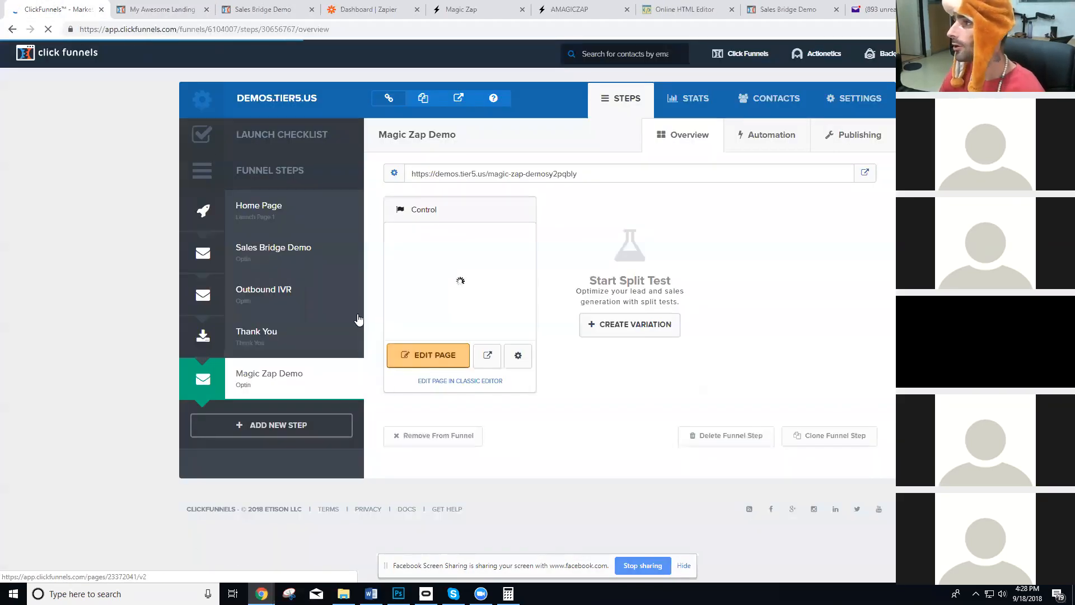
Look over the Magic Zap sales page down to the customer reviews and close its tab.
{"action": "left_click", "coordinate": [456, 7]}
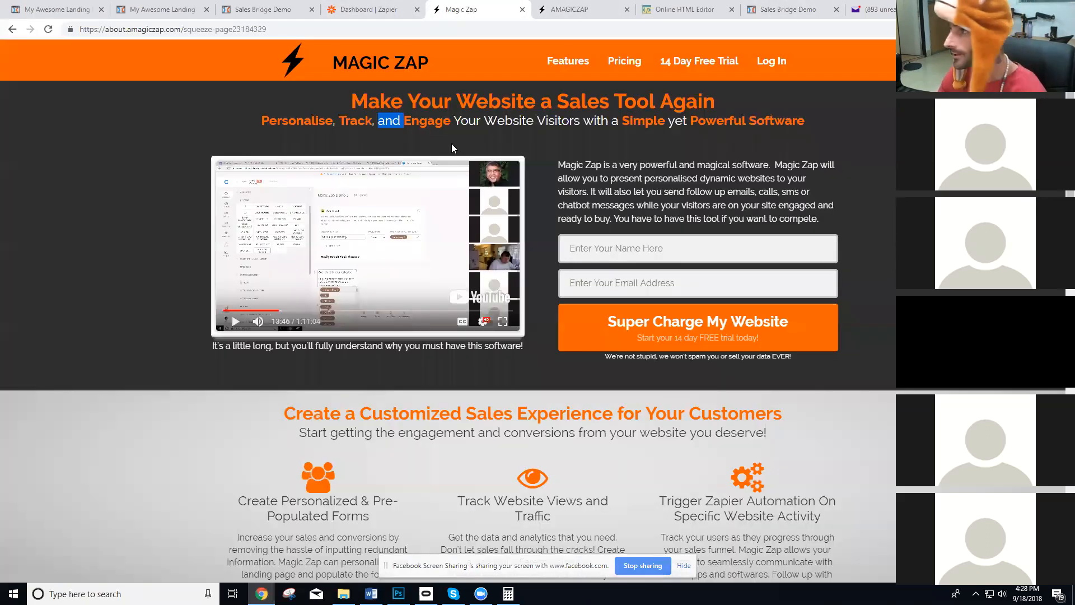
{"action": "scroll", "coordinate": [531, 263], "scroll_direction": "down", "scroll_amount": 15}
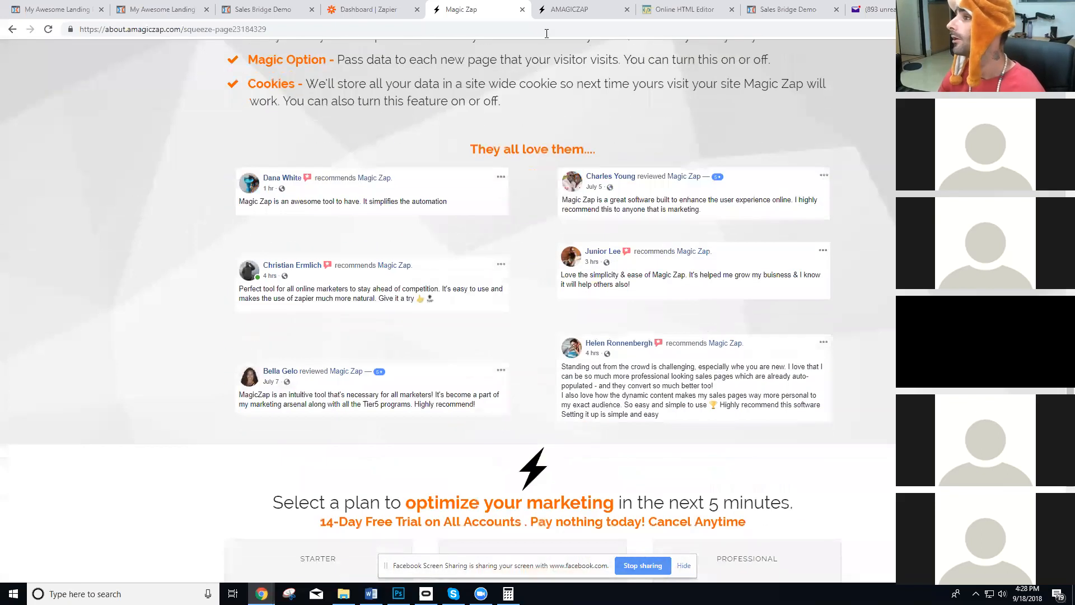
{"action": "left_click", "coordinate": [521, 11]}
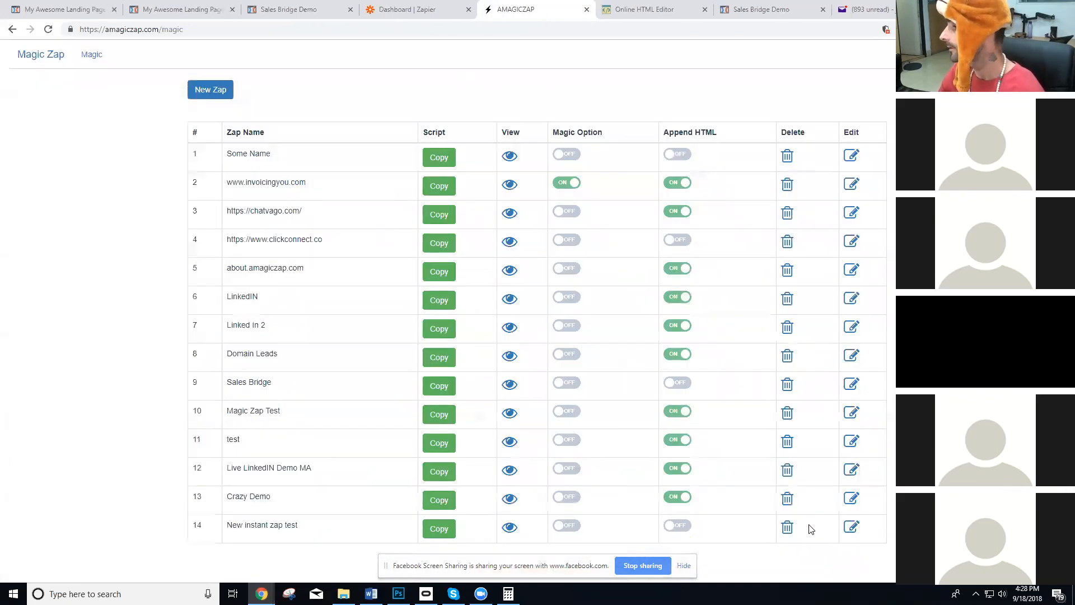
Delete the zap "New instant zap test" from the Magic Zap list and hide the screen-sharing notice.
{"action": "left_click", "coordinate": [788, 526]}
{"action": "left_click", "coordinate": [507, 362]}
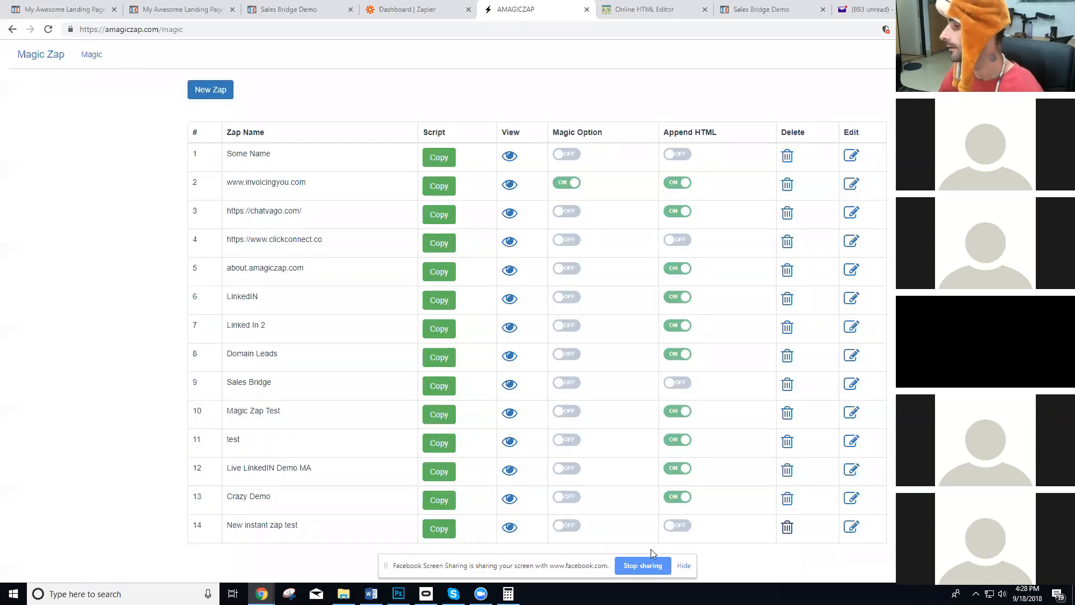
{"action": "left_click", "coordinate": [683, 565]}
Start a new zap and name it "Test Demo Right Now".
{"action": "left_click", "coordinate": [212, 89]}
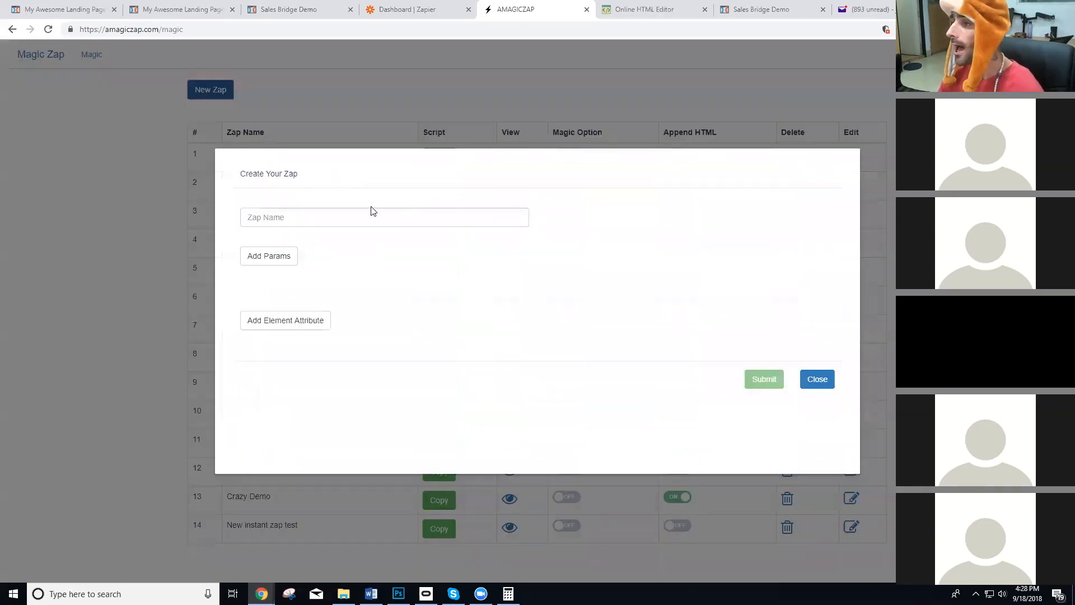
{"action": "type", "text": "Test "}
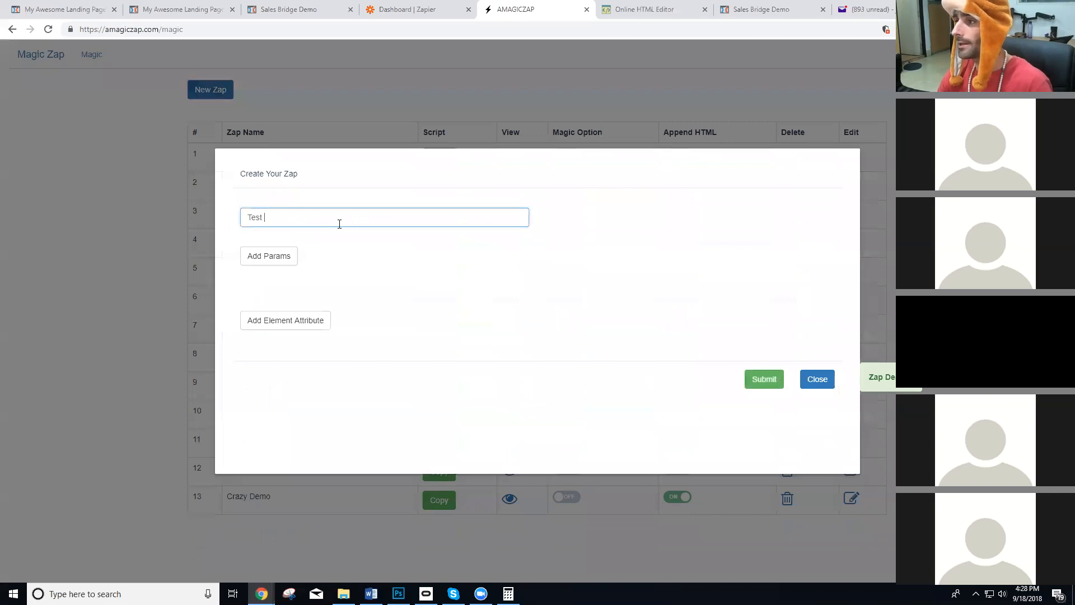
{"action": "type", "text": "Demo Right Now"}
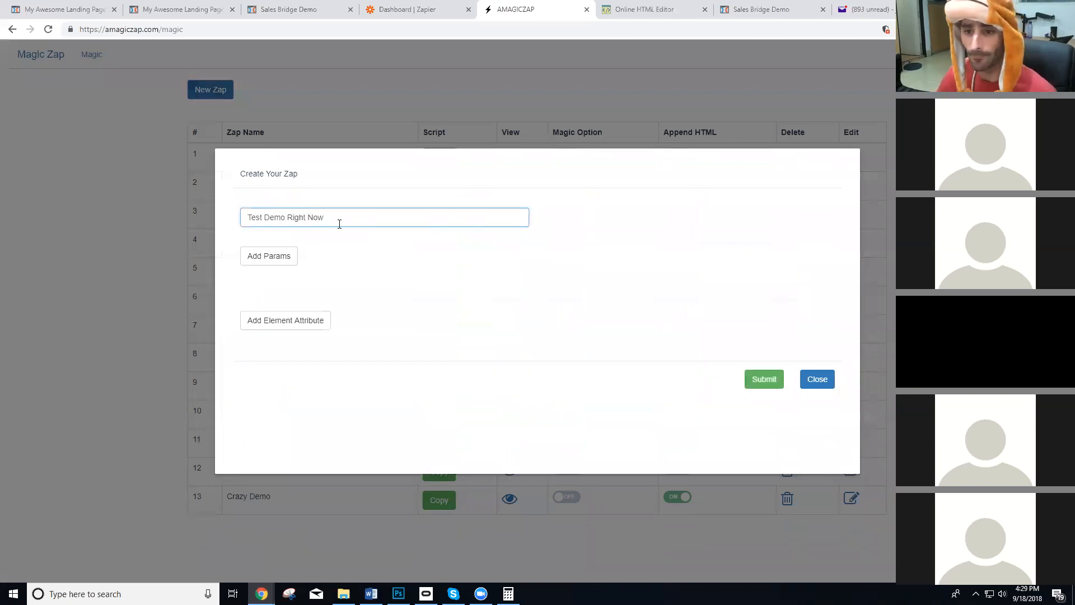
{"action": "left_click", "coordinate": [413, 237]}
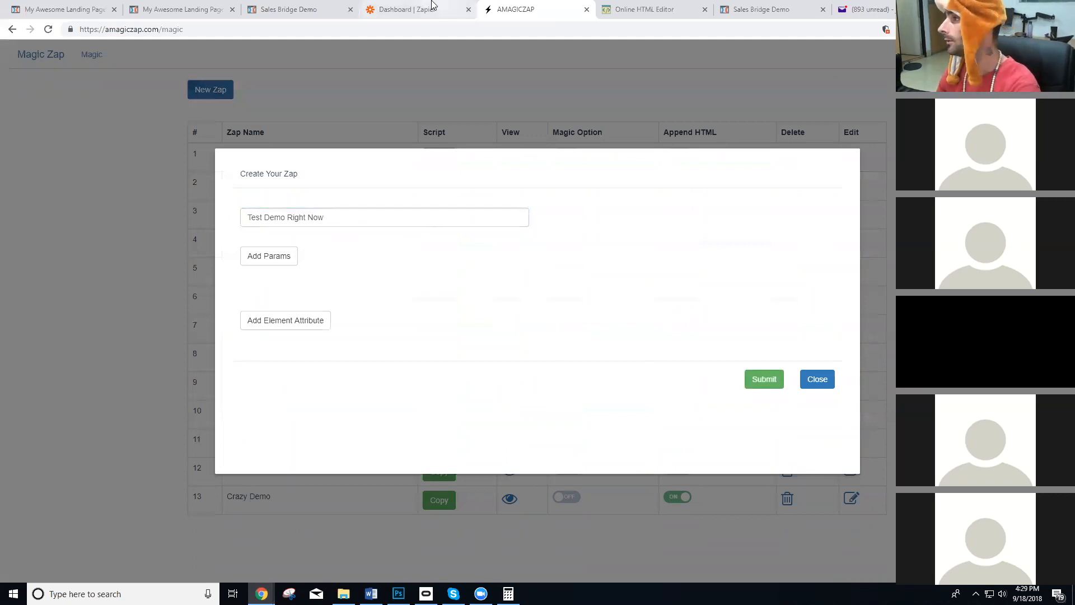
Reopen the Magic Zap sales page beside the zap tab and highlight its personalization, tracking and Zapier automation feature headings.
{"action": "key", "text": "ctrl+t"}
{"action": "type", "text": "a"}
{"action": "key", "text": "Return"}
{"action": "left_click_drag", "start_coordinate": [872, 9], "coordinate": [479, 7]}
{"action": "scroll", "coordinate": [425, 347], "scroll_direction": "down", "scroll_amount": 3}
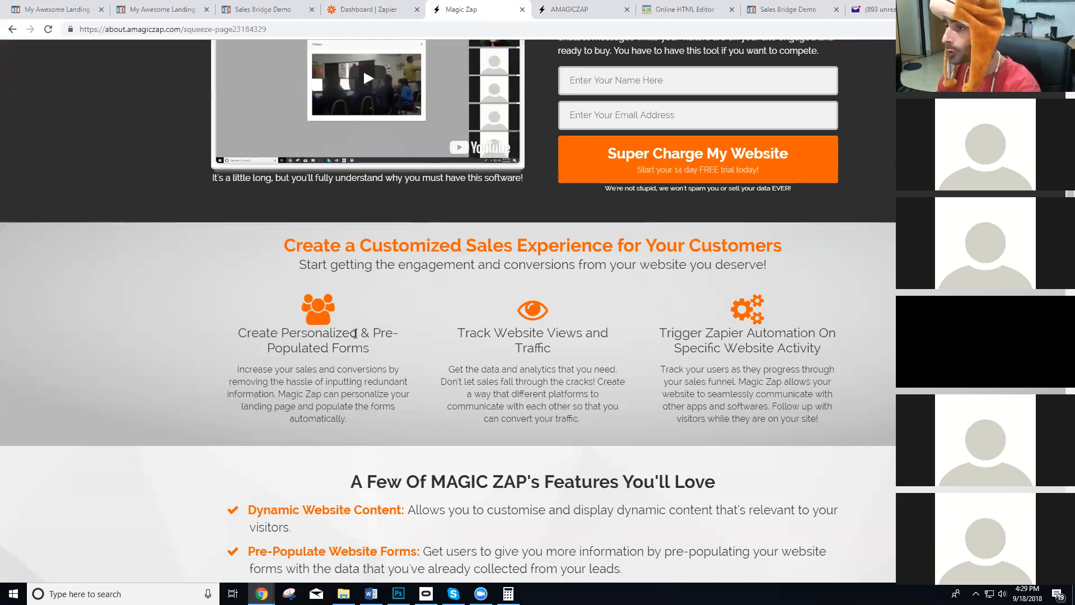
{"action": "left_click_drag", "start_coordinate": [355, 334], "coordinate": [235, 338]}
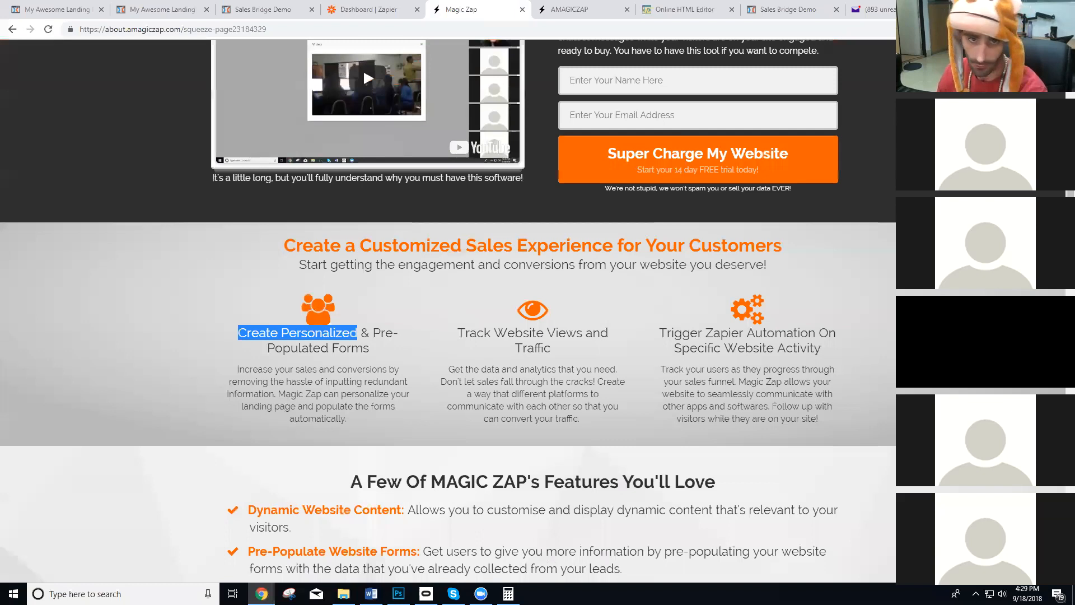
{"action": "left_click_drag", "start_coordinate": [553, 351], "coordinate": [461, 334]}
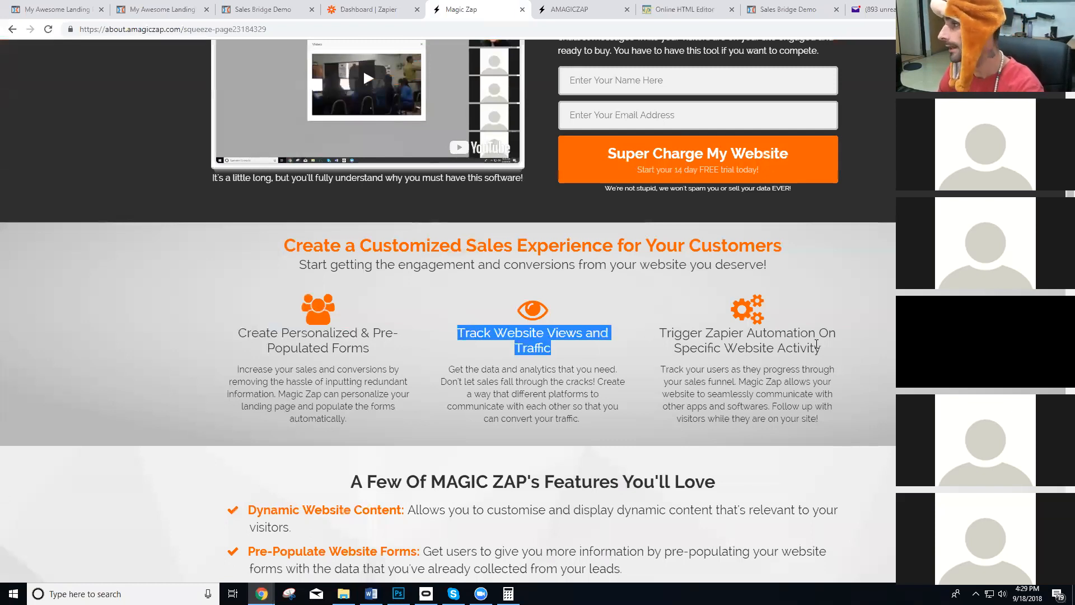
{"action": "left_click_drag", "start_coordinate": [826, 349], "coordinate": [647, 336]}
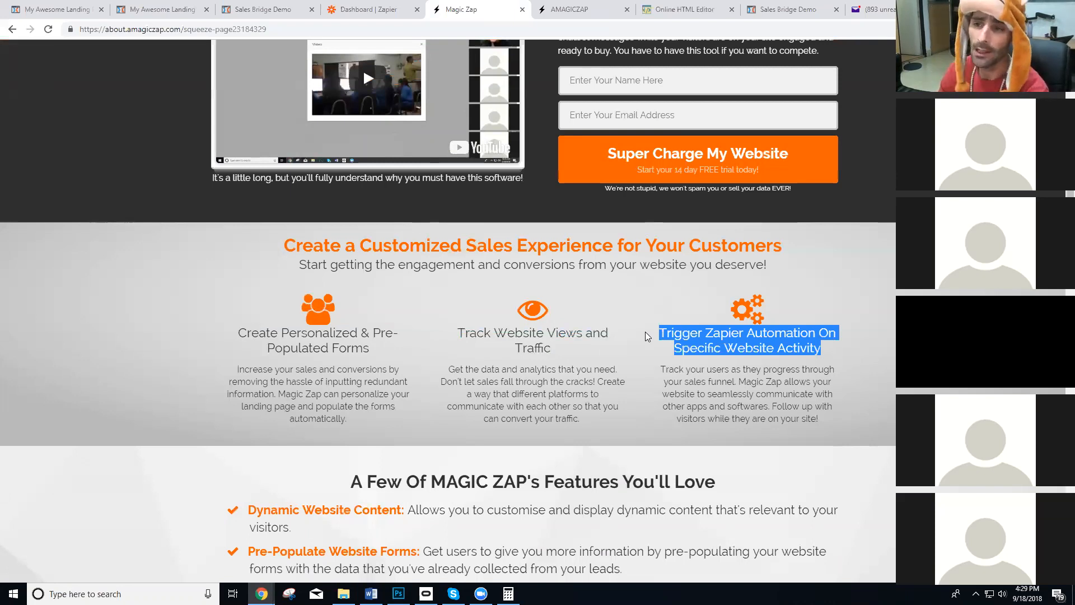
Compare the new zap form with the sales page's personalized forms and Zapier automation features, ending on the zap form.
{"action": "left_click", "coordinate": [580, 6]}
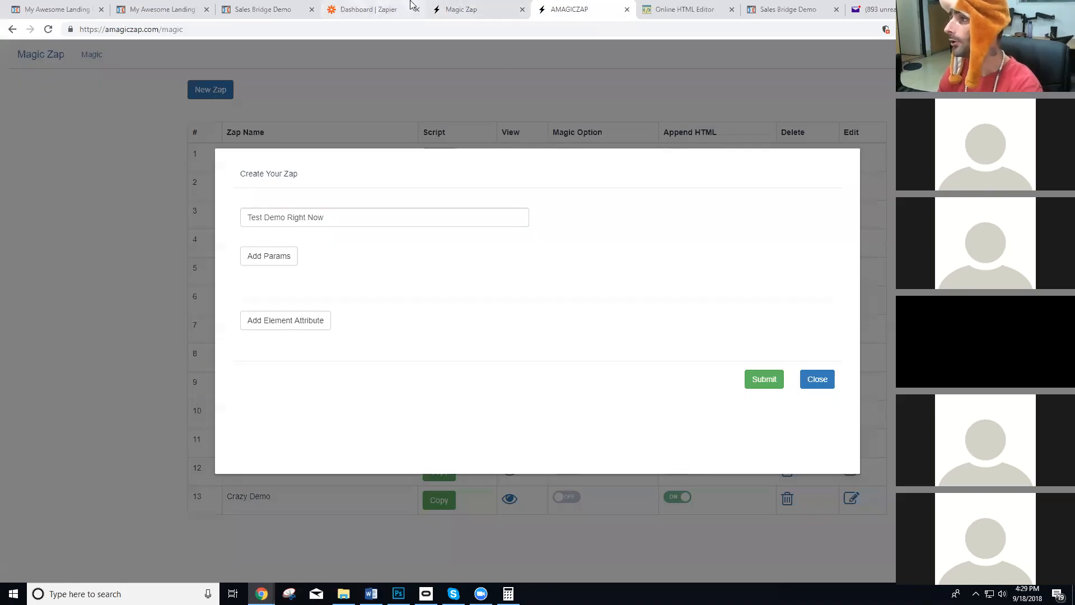
{"action": "left_click", "coordinate": [454, 8]}
{"action": "left_click_drag", "start_coordinate": [359, 335], "coordinate": [245, 334]}
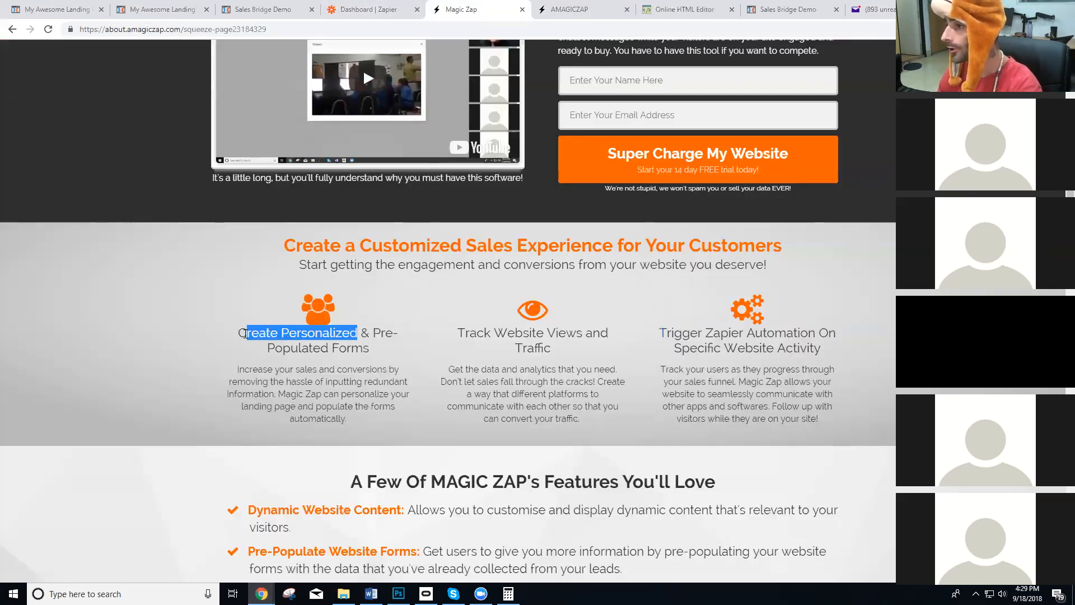
{"action": "left_click_drag", "start_coordinate": [371, 348], "coordinate": [245, 333]}
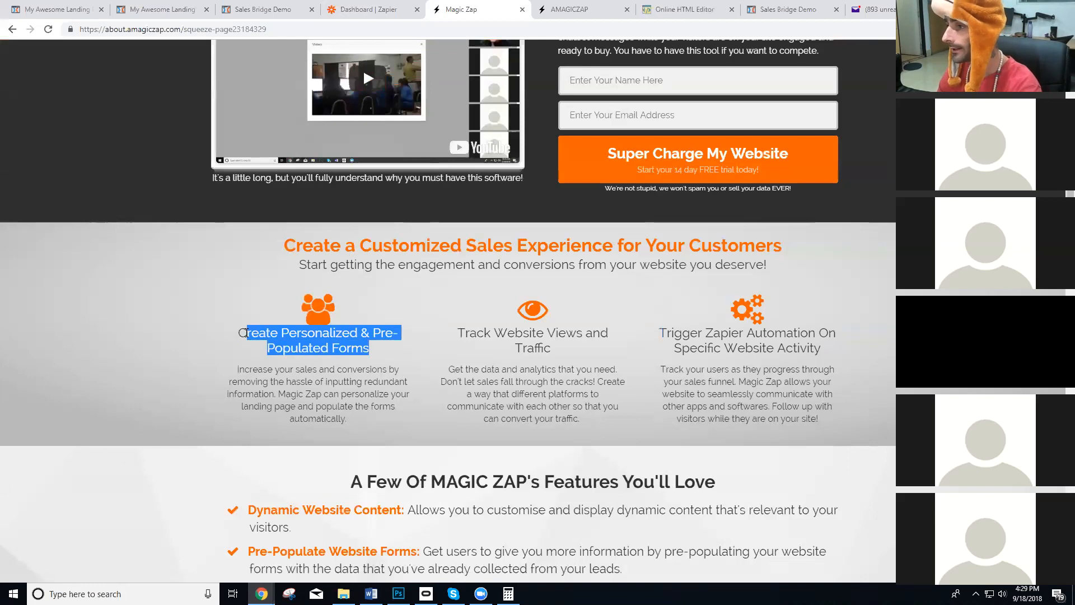
{"action": "left_click", "coordinate": [591, 8]}
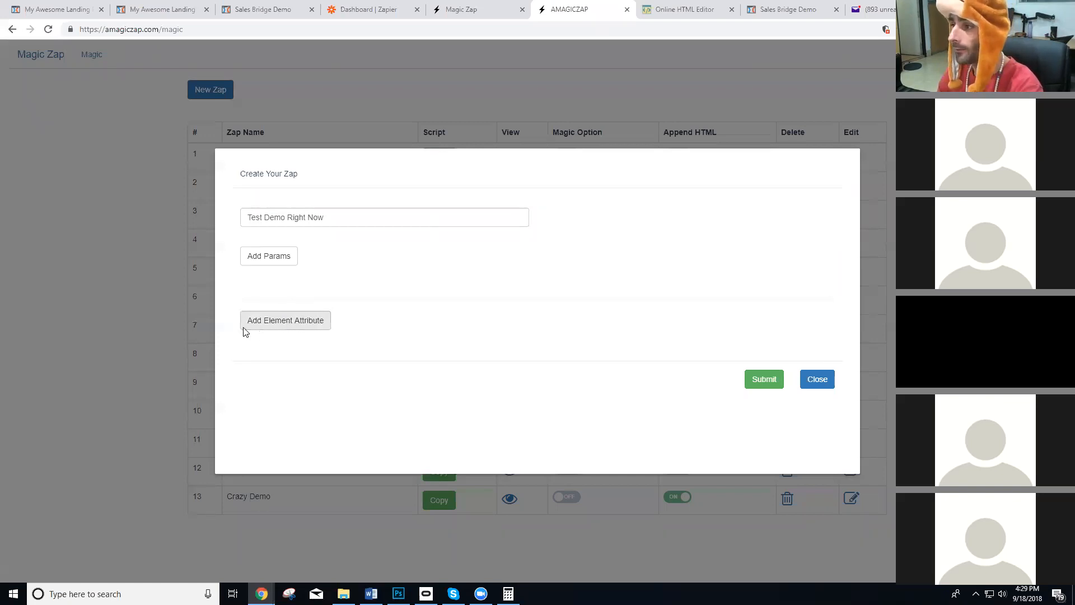
{"action": "left_click", "coordinate": [462, 8]}
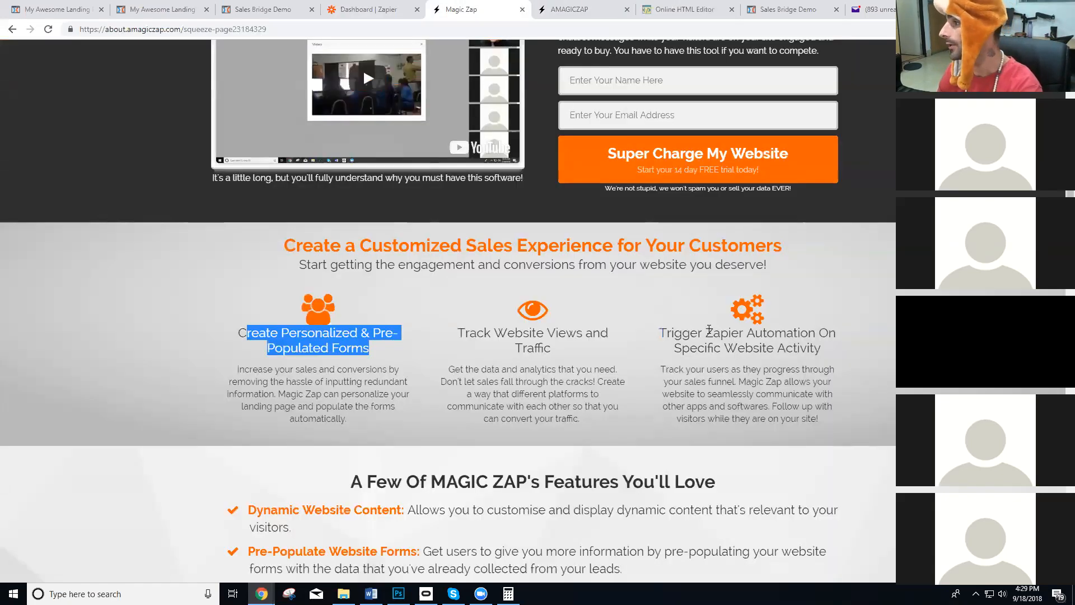
{"action": "left_click_drag", "start_coordinate": [860, 356], "coordinate": [653, 333]}
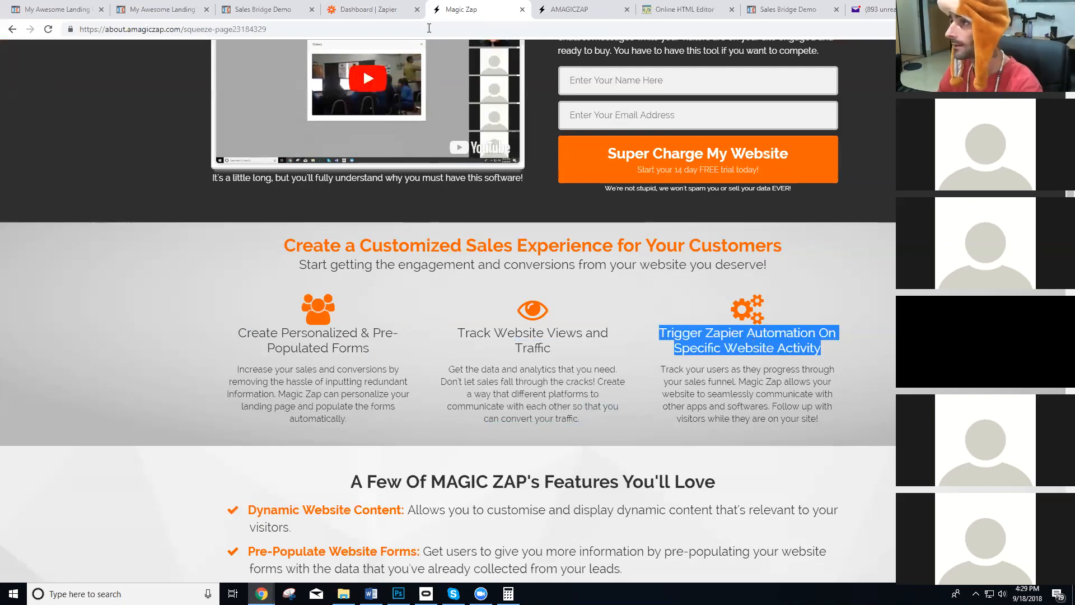
{"action": "left_click", "coordinate": [576, 10]}
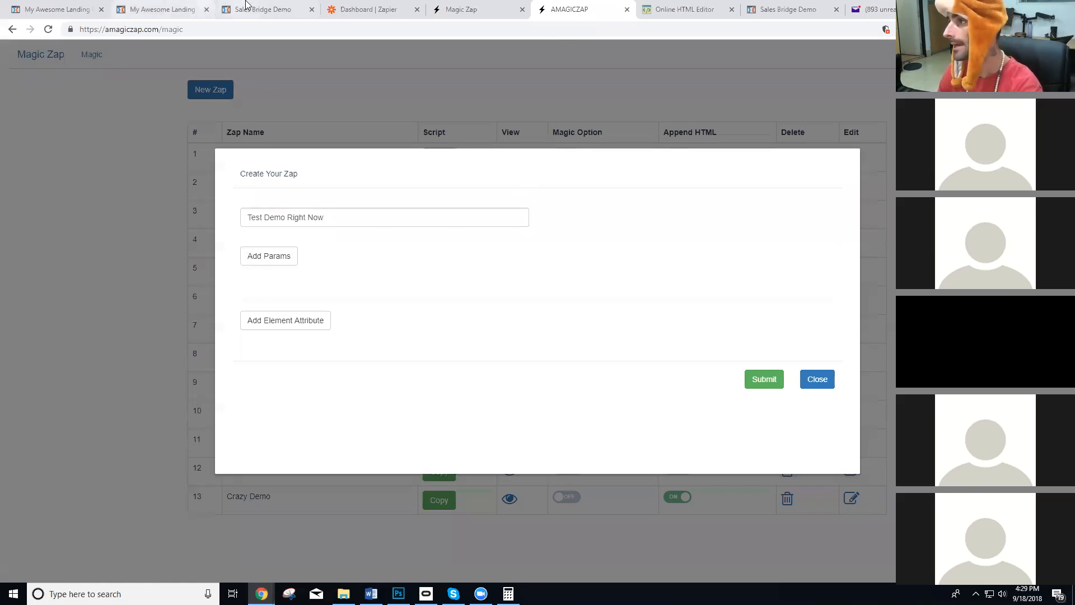
Inspect the word "person" on the live magic-zap-demo page and select its span's id value "name".
{"action": "left_click", "coordinate": [125, 5]}
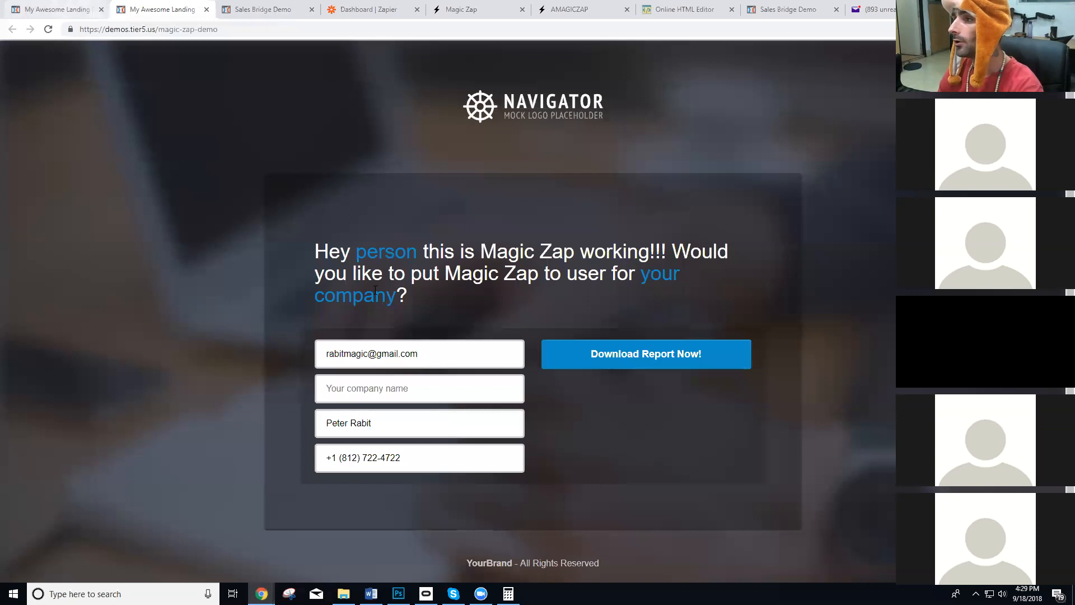
{"action": "right_click", "coordinate": [388, 253]}
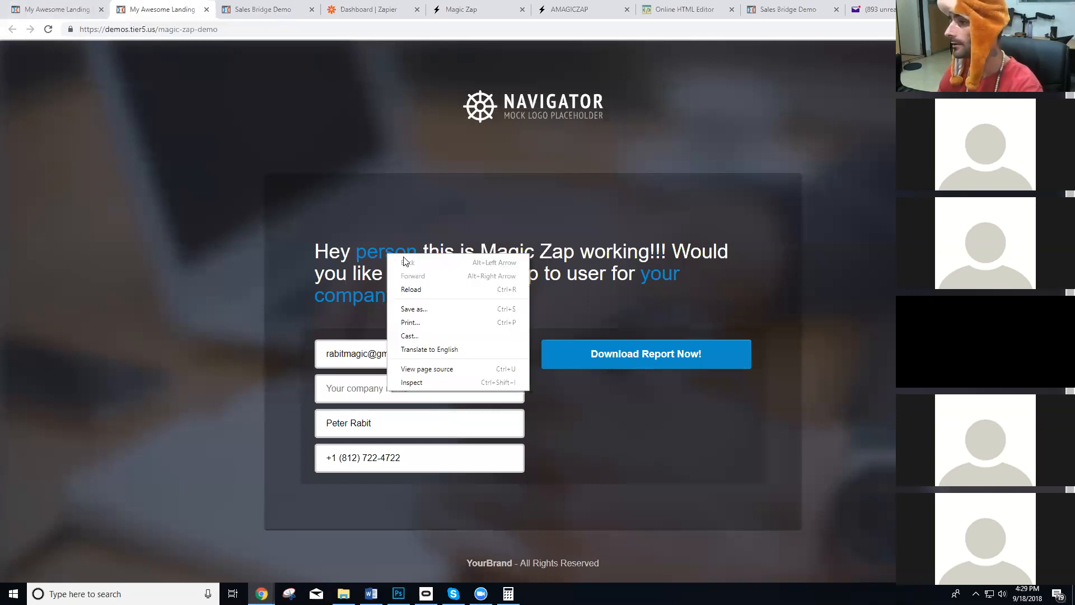
{"action": "left_click", "coordinate": [428, 380]}
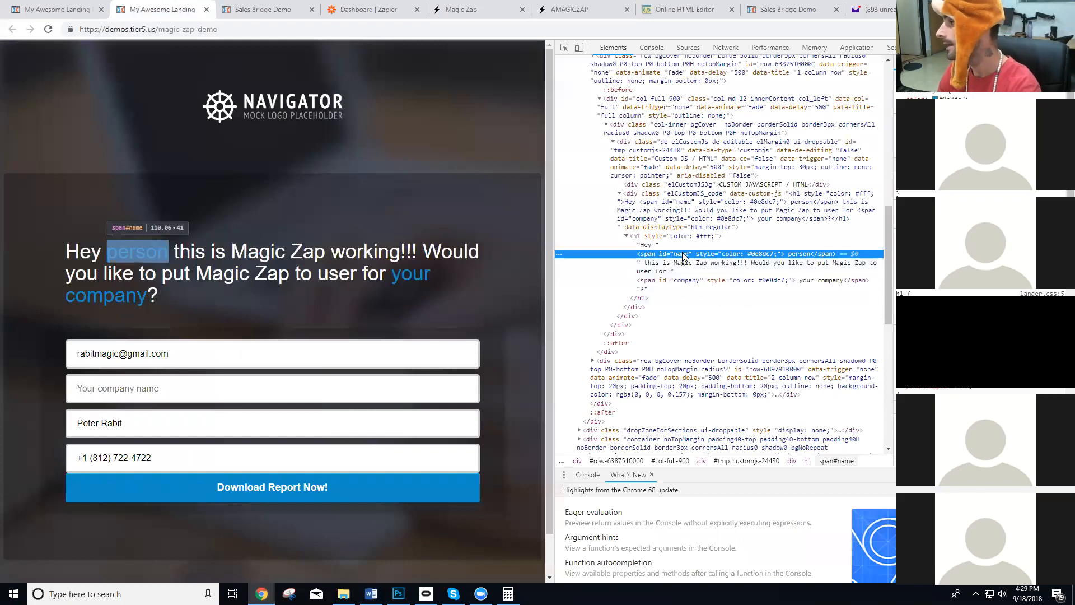
{"action": "double_click", "coordinate": [682, 256]}
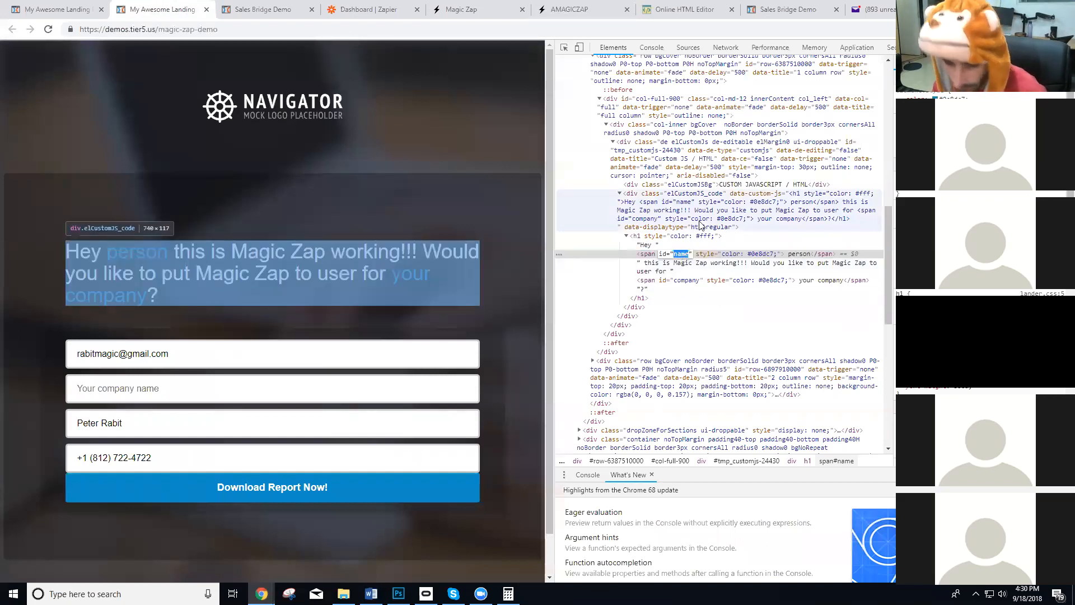
Add an element attribute called "name" to the new zap, matched by id.
{"action": "left_click", "coordinate": [56, 9]}
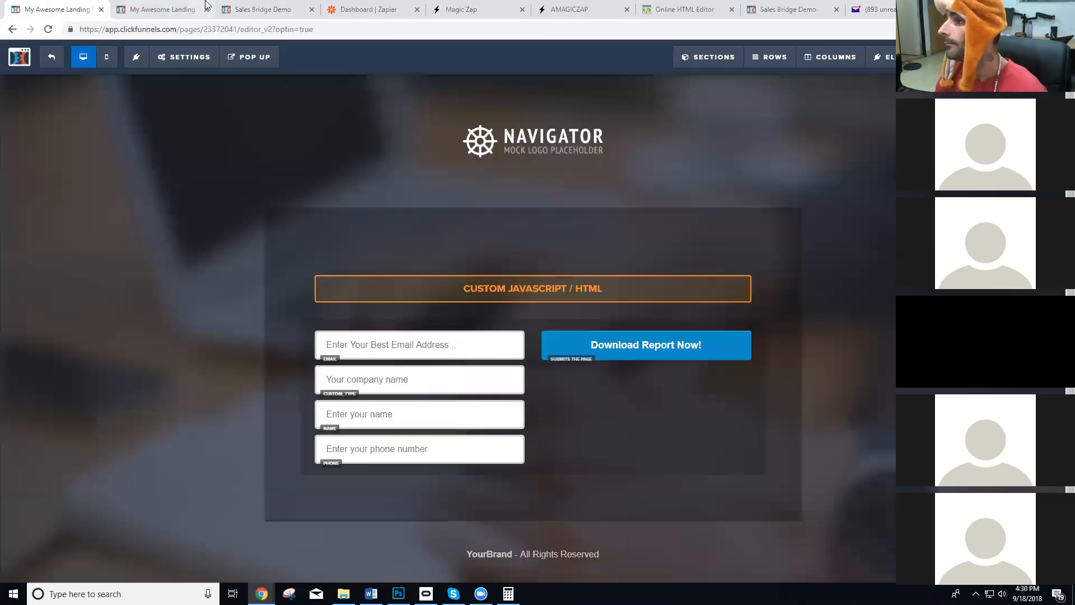
{"action": "left_click", "coordinate": [569, 9]}
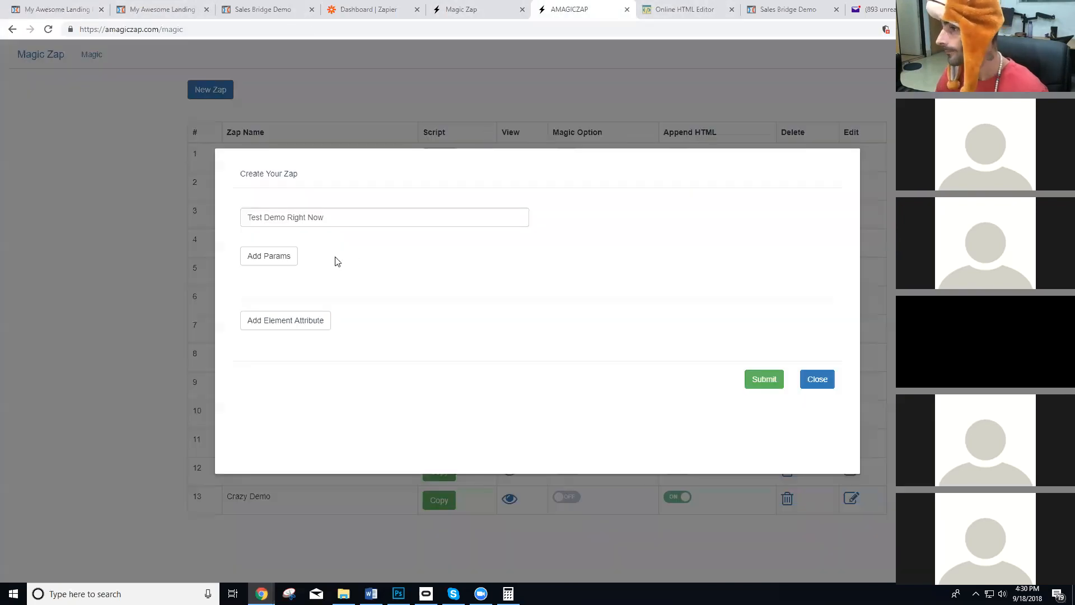
{"action": "left_click", "coordinate": [304, 322]}
{"action": "left_click", "coordinate": [319, 350]}
{"action": "type", "text": "name"}
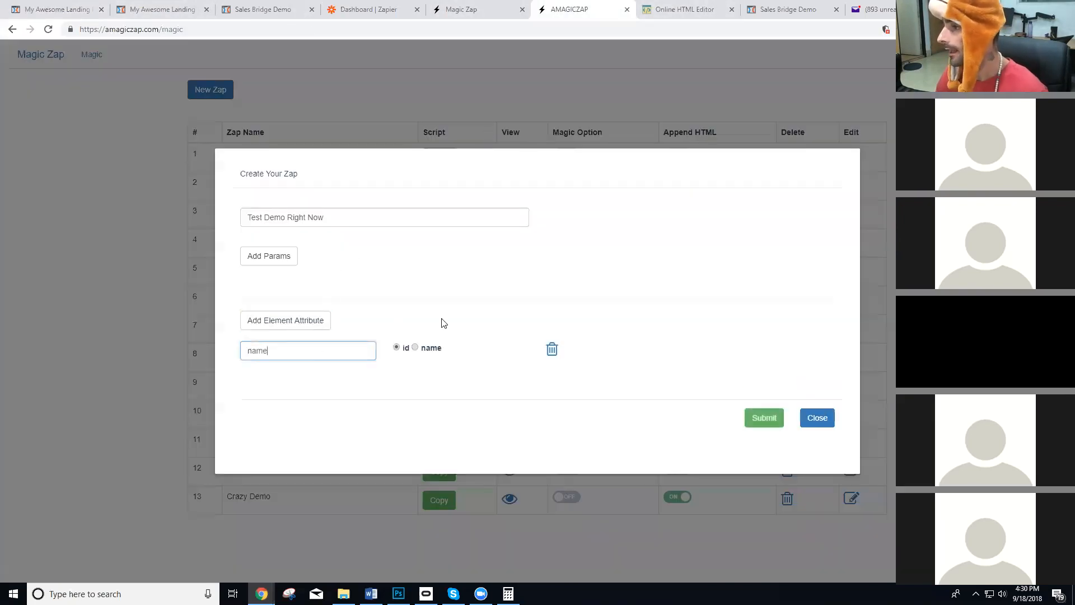
Inspect the "your company" text on the live page and copy its span's id value "company".
{"action": "left_click", "coordinate": [144, 7]}
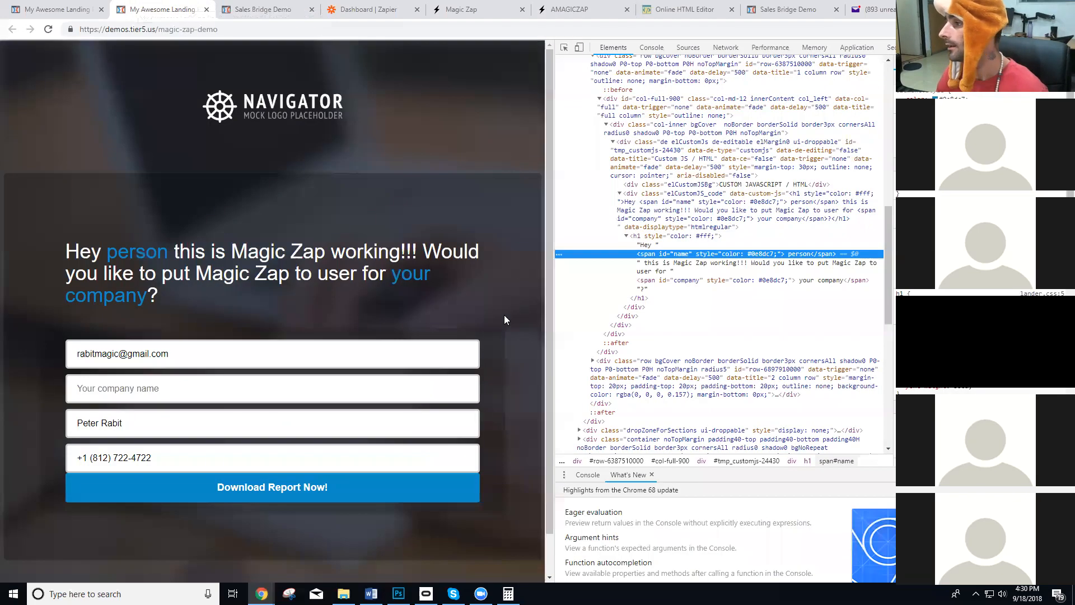
{"action": "right_click", "coordinate": [129, 299]}
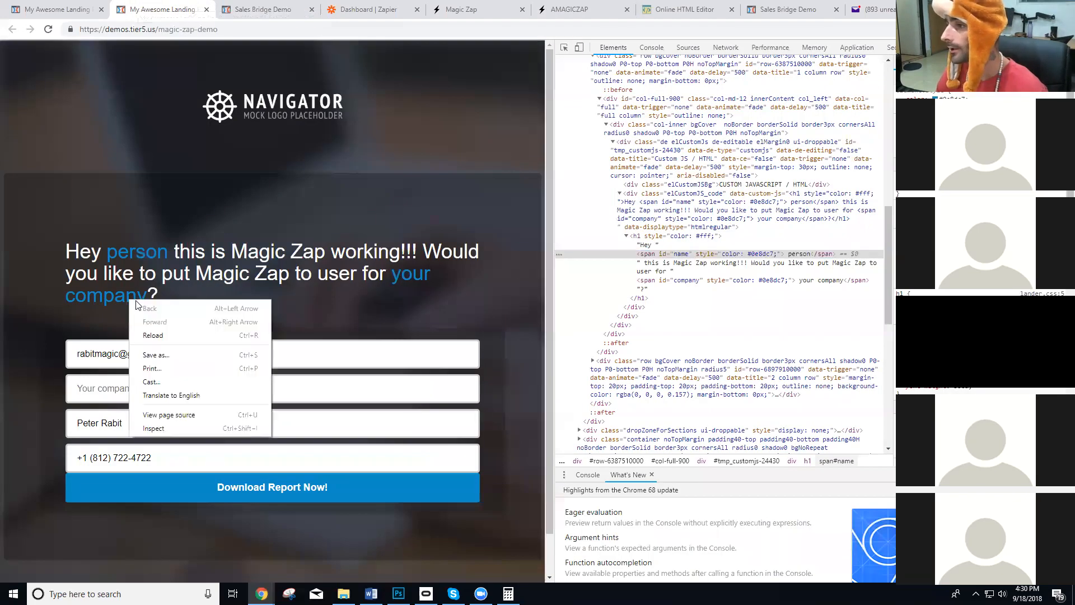
{"action": "left_click", "coordinate": [163, 428]}
{"action": "double_click", "coordinate": [687, 280]}
{"action": "key", "text": "ctrl+c"}
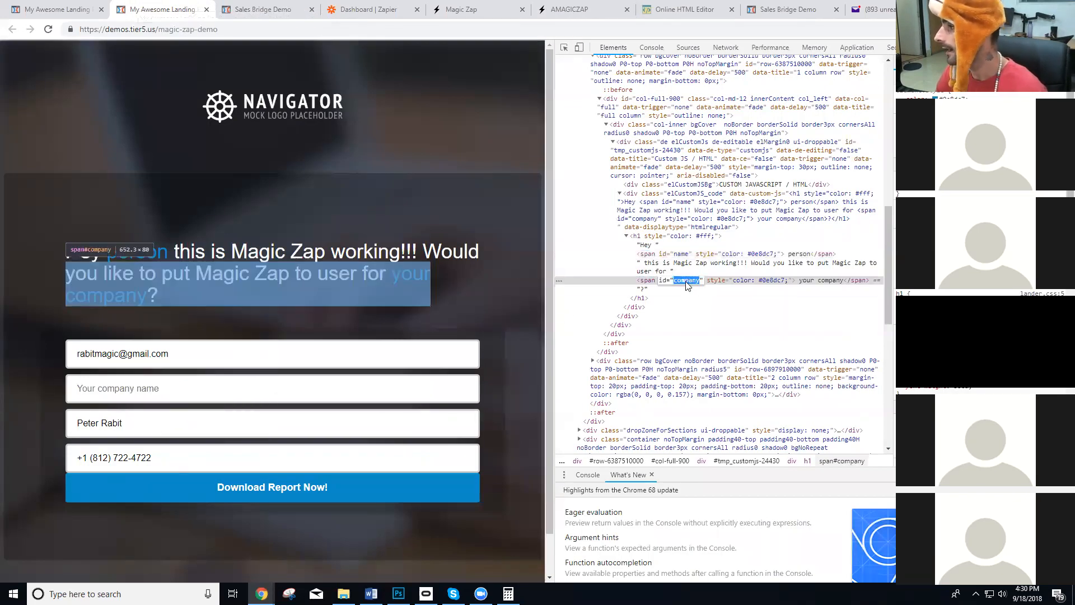
Return to the new zap and add a second element attribute, "company", matched by id.
{"action": "left_click", "coordinate": [260, 9]}
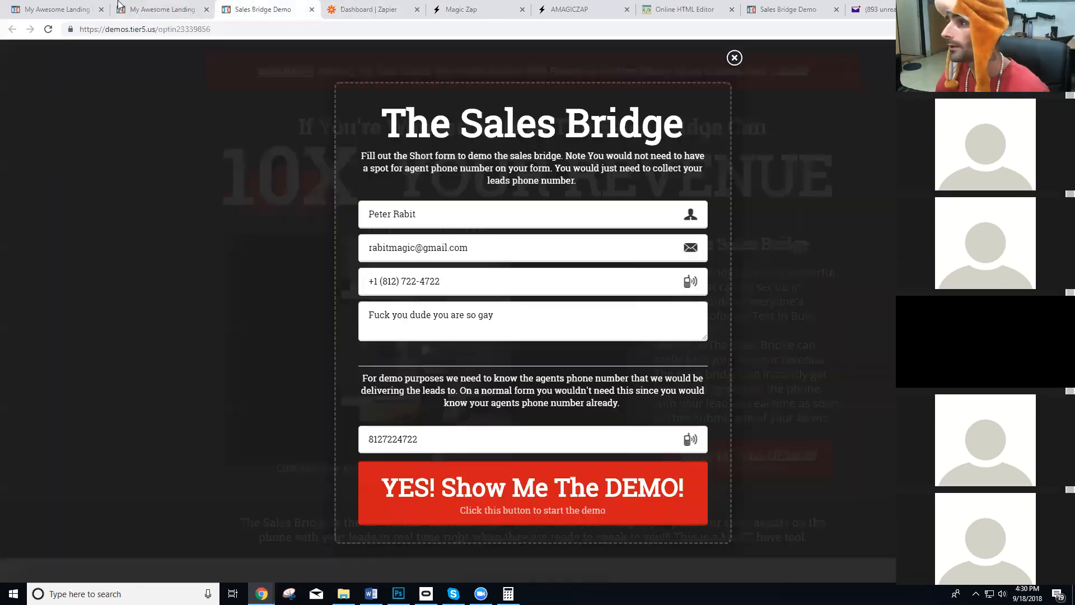
{"action": "left_click", "coordinate": [61, 9]}
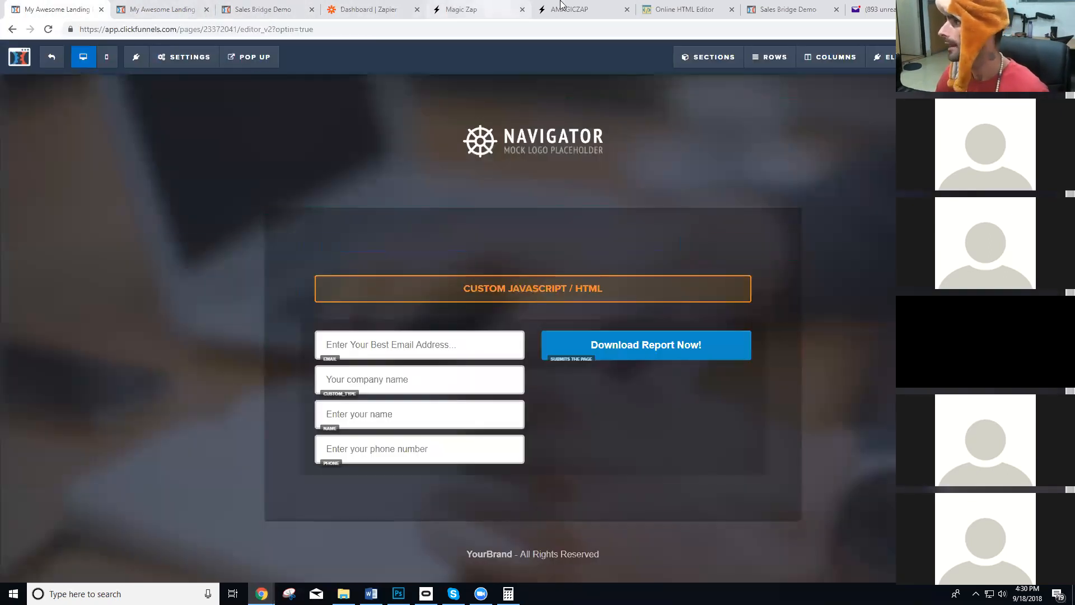
{"action": "left_click", "coordinate": [576, 9]}
{"action": "left_click", "coordinate": [279, 320]}
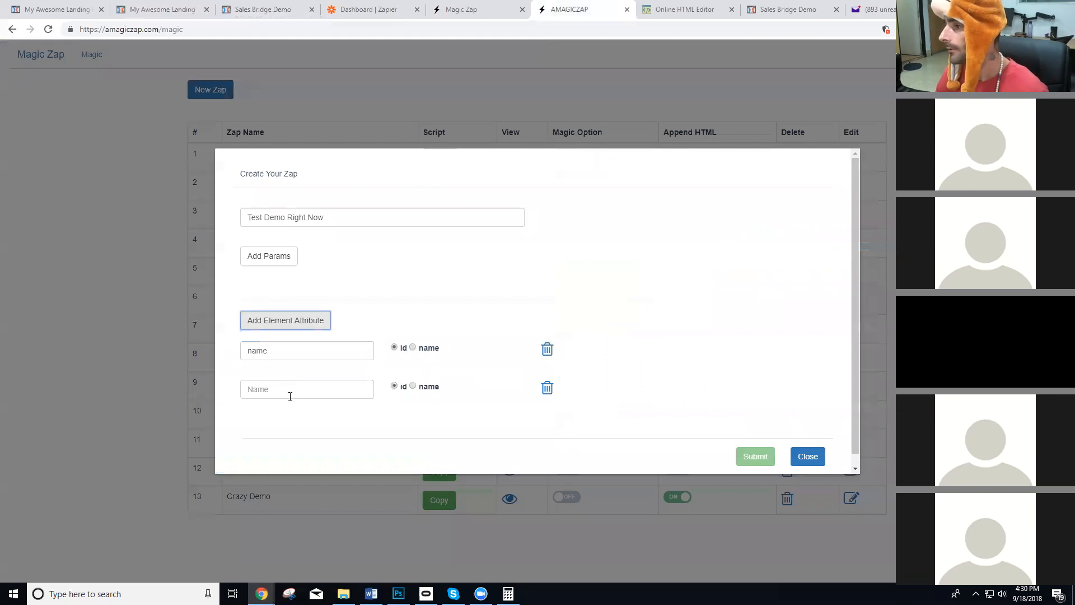
{"action": "left_click", "coordinate": [296, 393]}
{"action": "key", "text": "ctrl+v"}
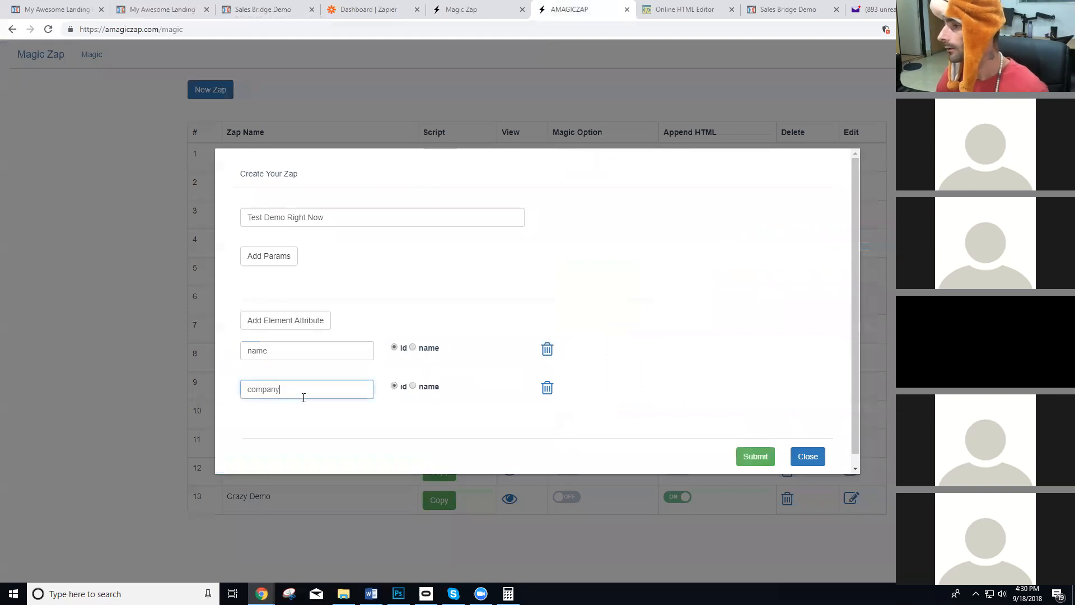
Inspect the "person" text on the live page again to examine the span's id attribute.
{"action": "left_click", "coordinate": [162, 8]}
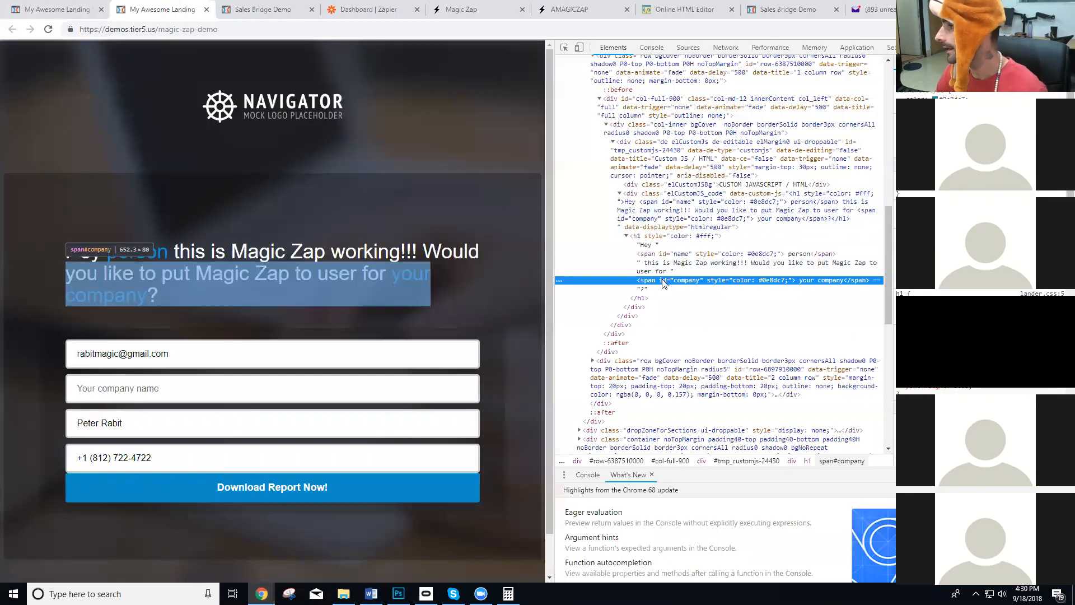
{"action": "right_click", "coordinate": [161, 247]}
{"action": "left_click", "coordinate": [174, 382]}
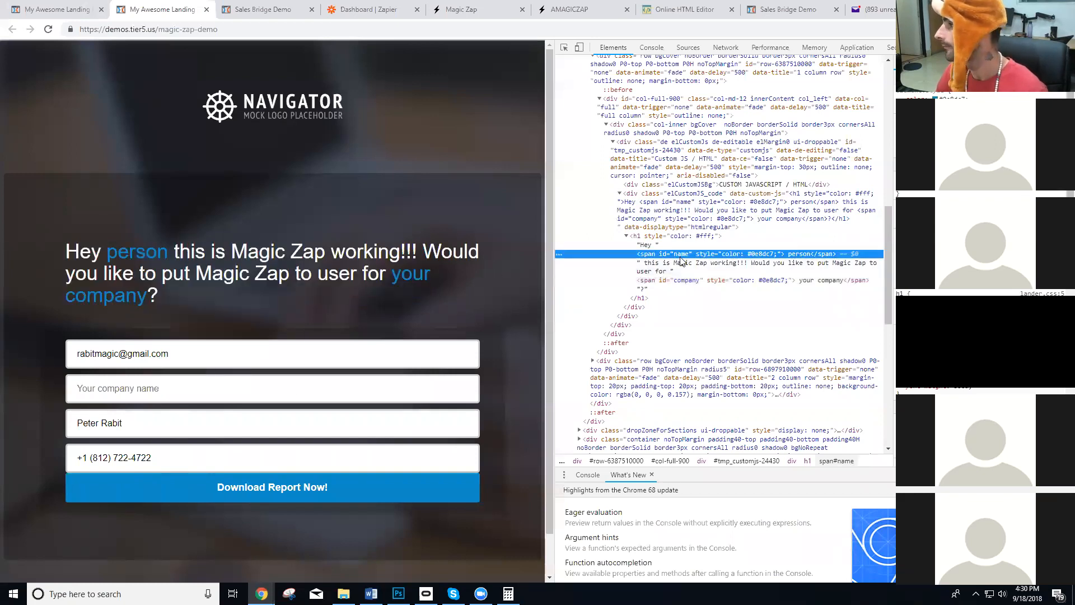
Submit the new "Test Demo Right Now" zap with its two element attributes and copy its script.
{"action": "left_click", "coordinate": [571, 9]}
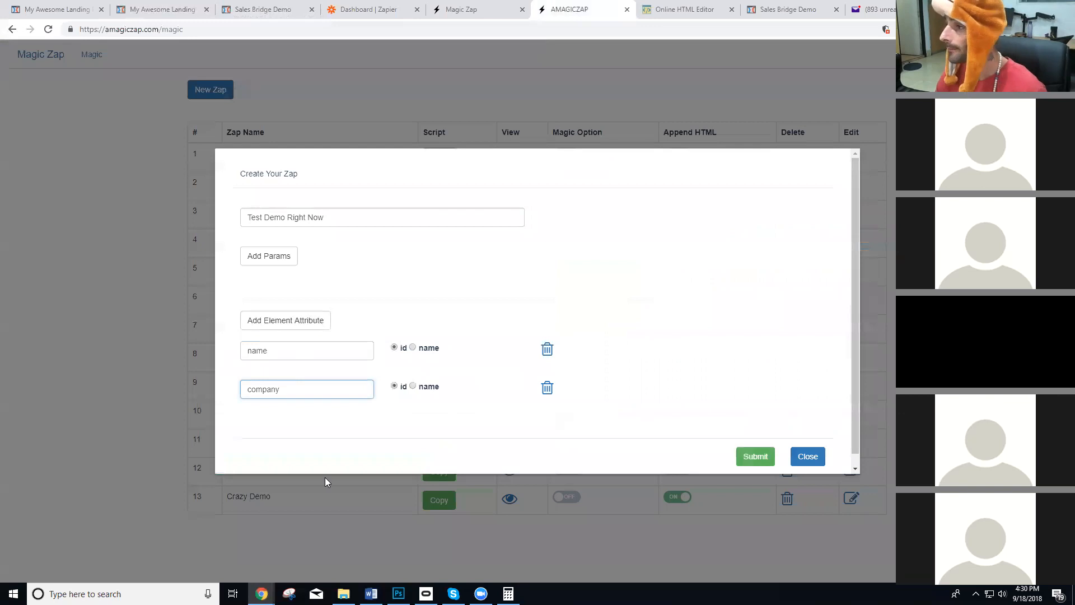
{"action": "left_click", "coordinate": [752, 455]}
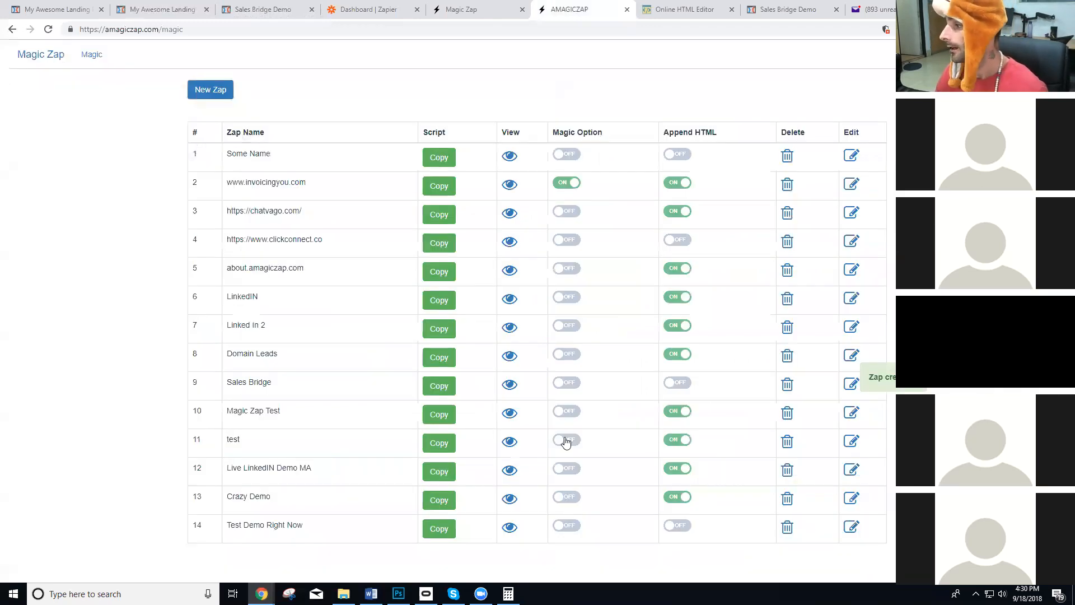
{"action": "left_click", "coordinate": [440, 528]}
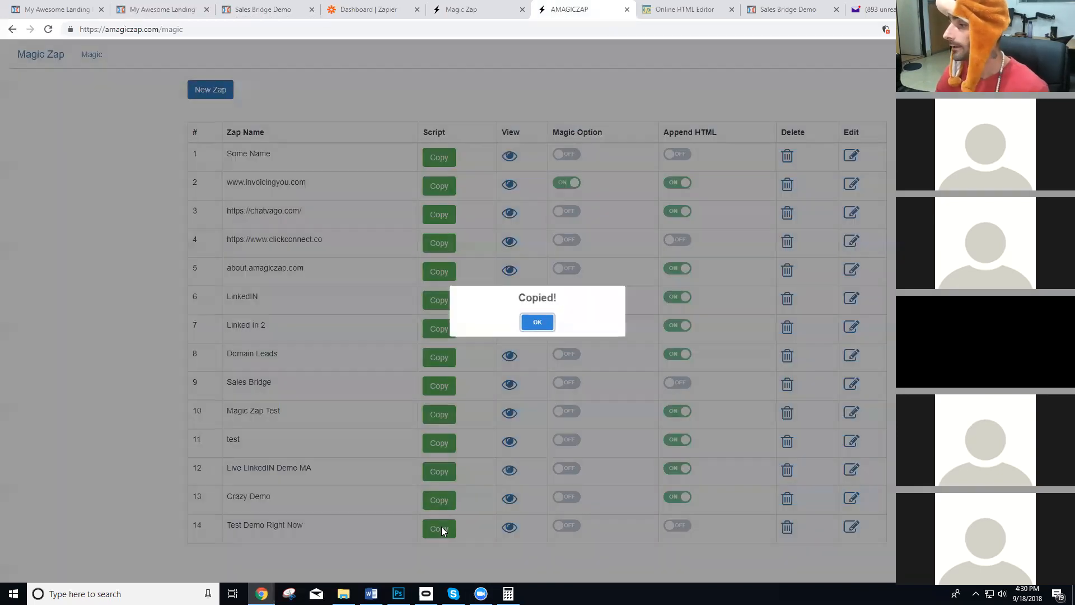
{"action": "left_click", "coordinate": [538, 323]}
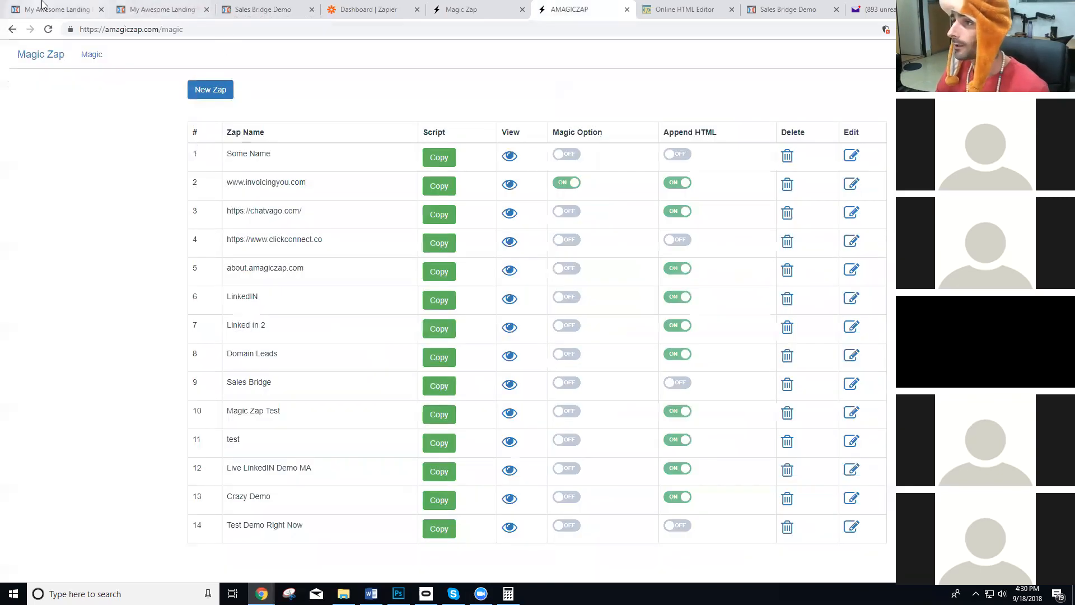
Paste the copied zap script into the header tracking code of the landing page in the ClickFunnels editor.
{"action": "left_click", "coordinate": [43, 5]}
{"action": "left_click", "coordinate": [183, 56]}
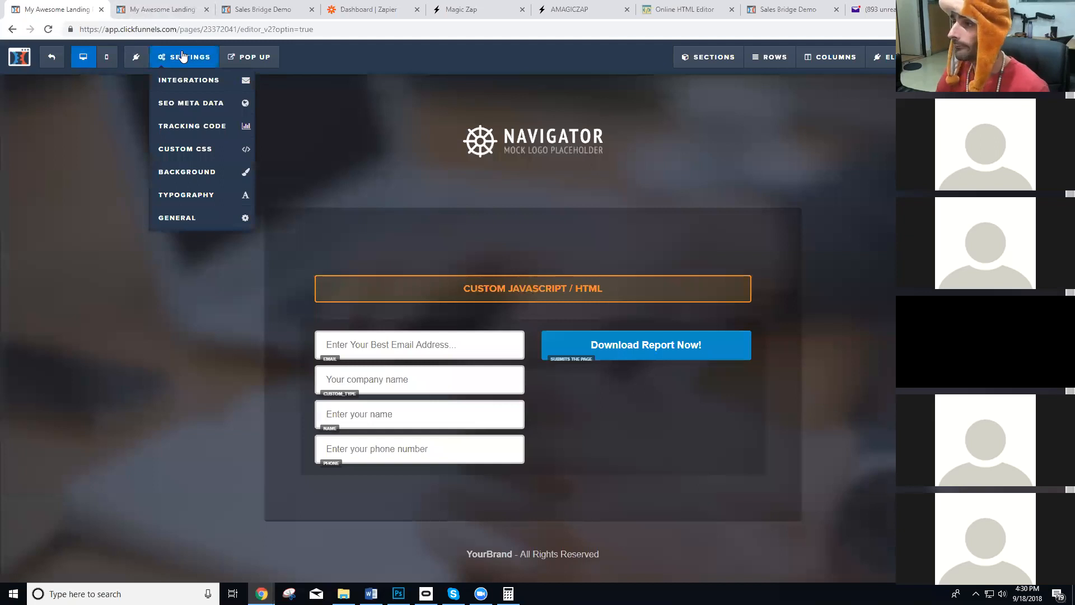
{"action": "left_click", "coordinate": [190, 128]}
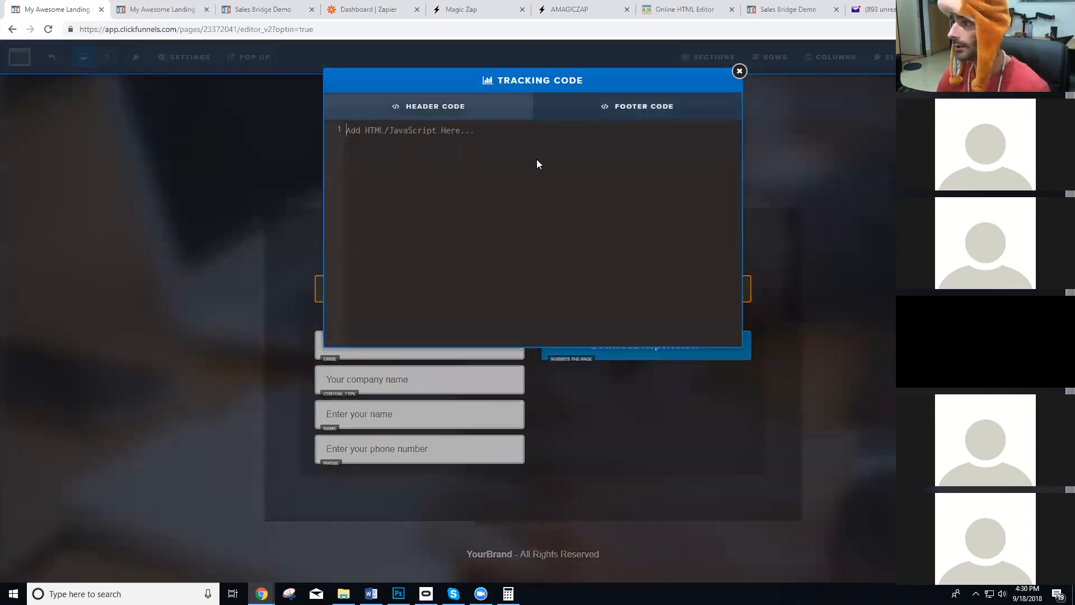
{"action": "key", "text": "ctrl+v"}
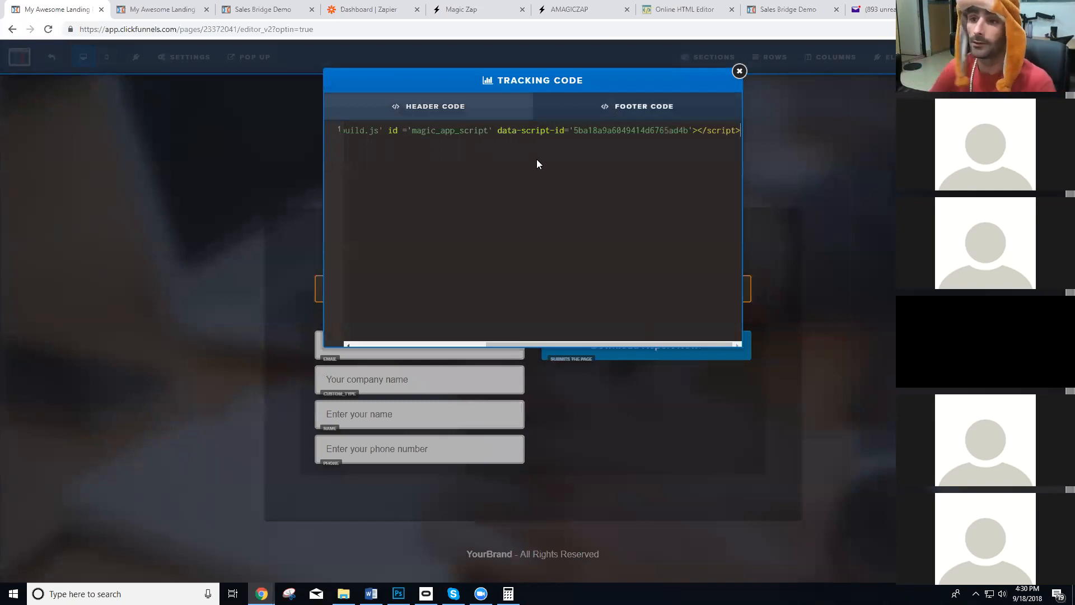
{"action": "left_click", "coordinate": [859, 208]}
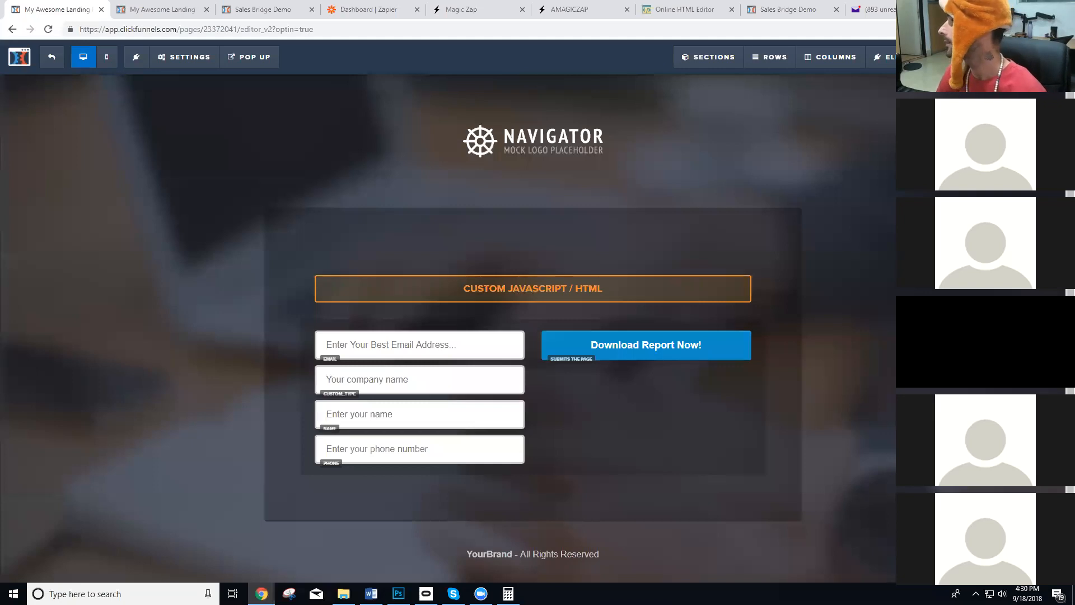
Save the landing page in the ClickFunnels editor.
{"action": "left_click", "coordinate": [1037, 57]}
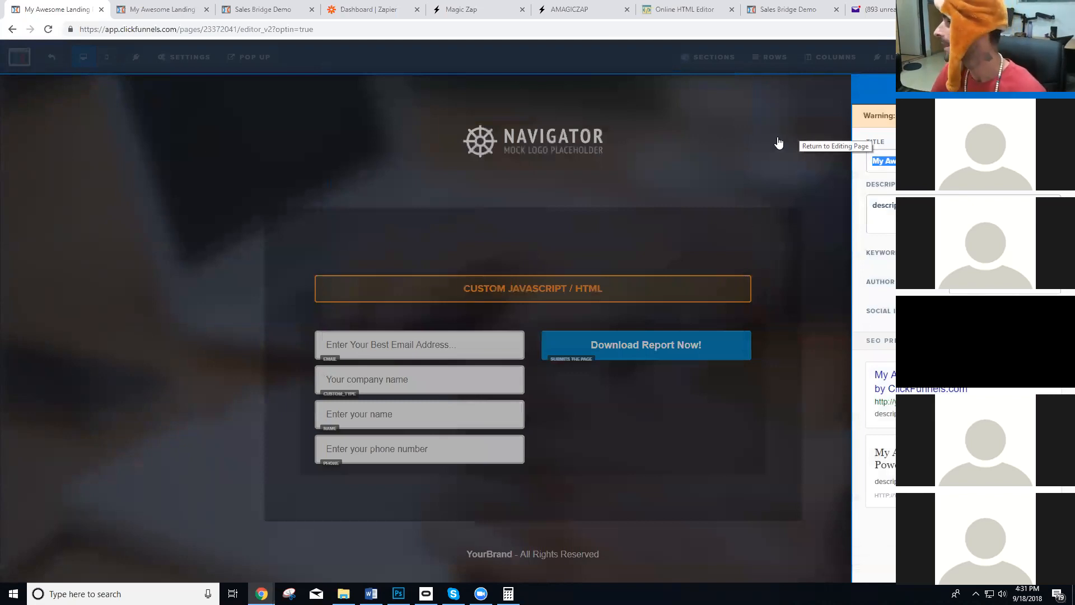
{"action": "left_click", "coordinate": [778, 142]}
{"action": "left_click", "coordinate": [1037, 56]}
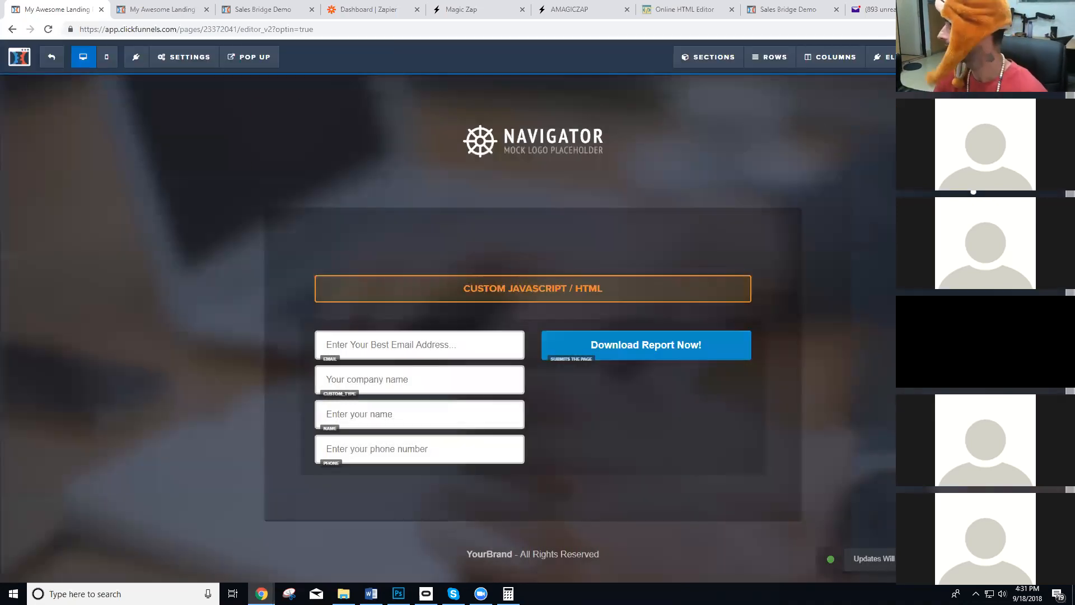
{"action": "left_click", "coordinate": [751, 141]}
Close the live page's developer tools and reload its URL with a "name" parameter holding a first name and "company=Tier5".
{"action": "left_click", "coordinate": [161, 10]}
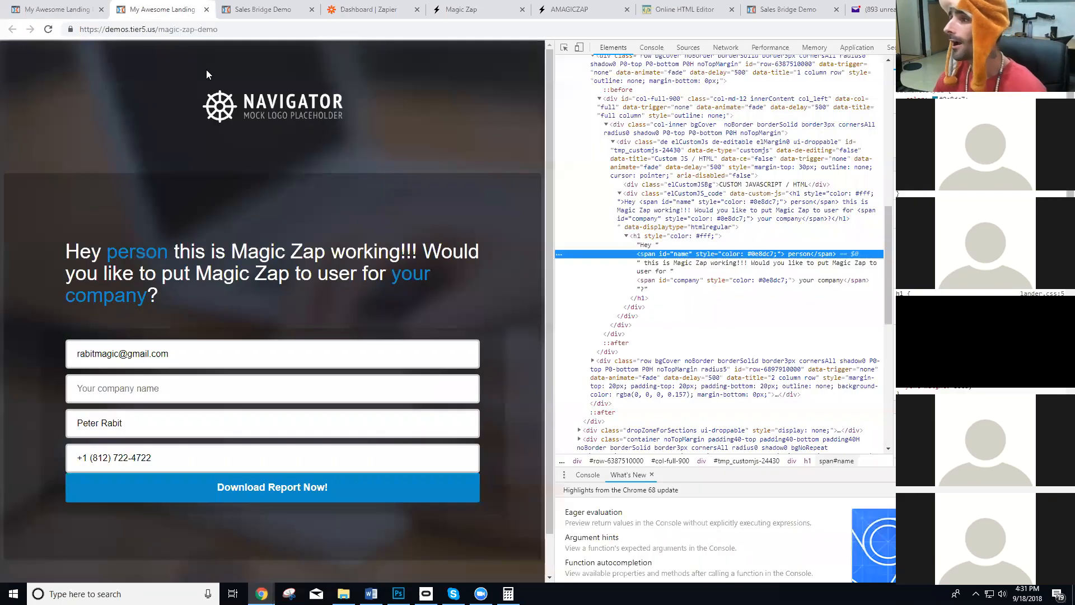
{"action": "left_click", "coordinate": [247, 35]}
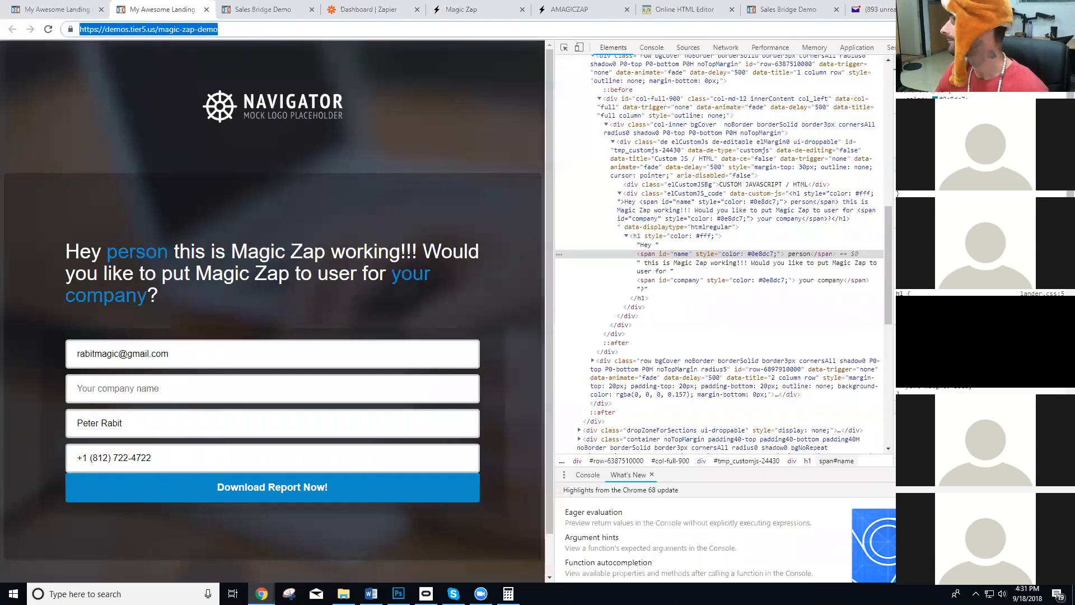
{"action": "key", "text": "F12"}
{"action": "left_click", "coordinate": [315, 32]}
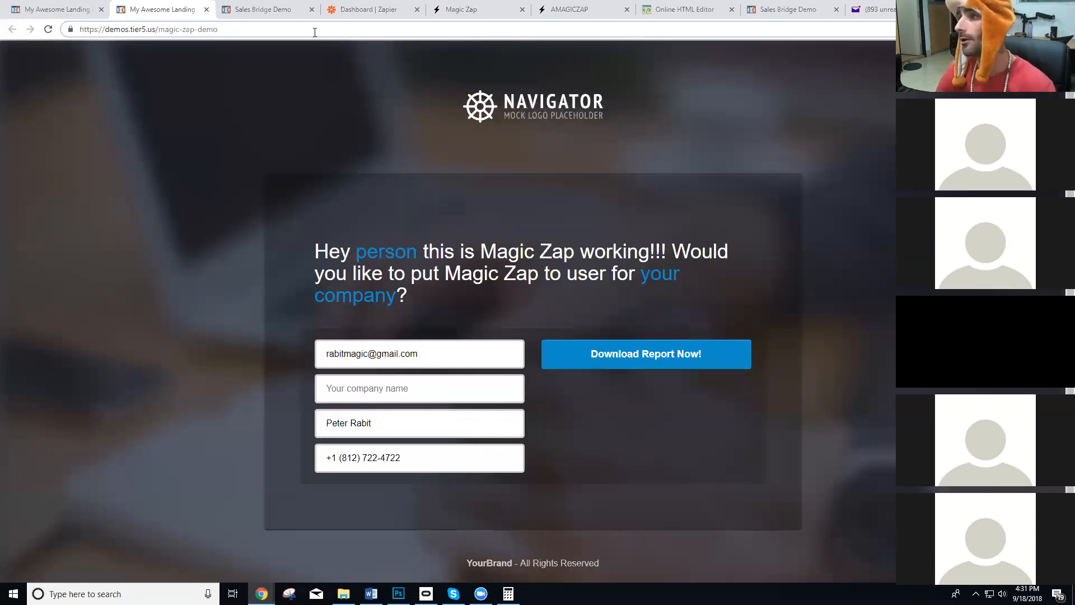
{"action": "type", "text": "?name=Jon"}
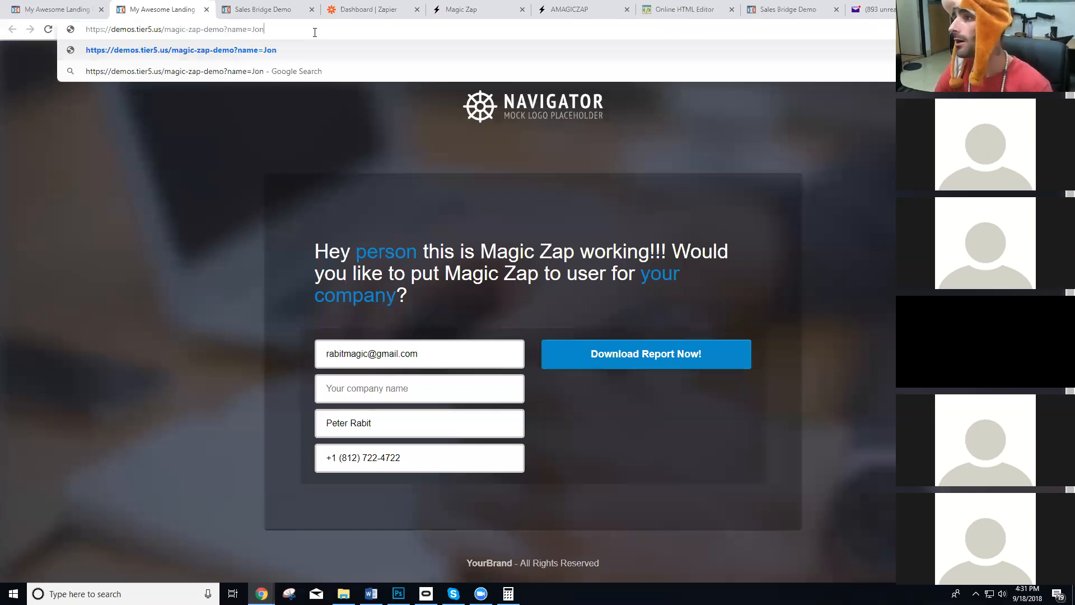
{"action": "type", "text": "&"}
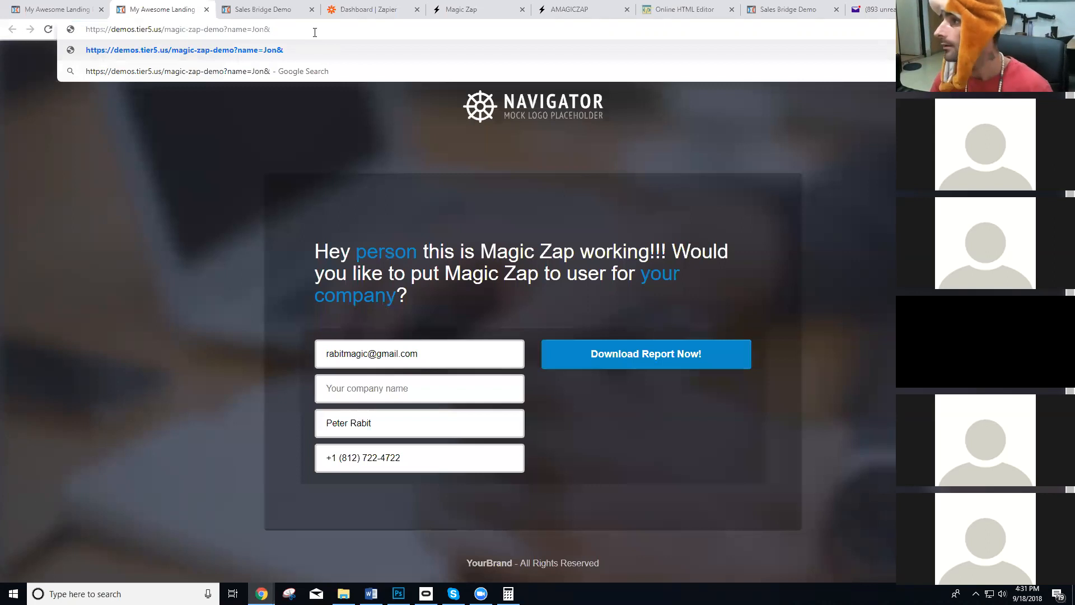
{"action": "type", "text": "company=Tier5"}
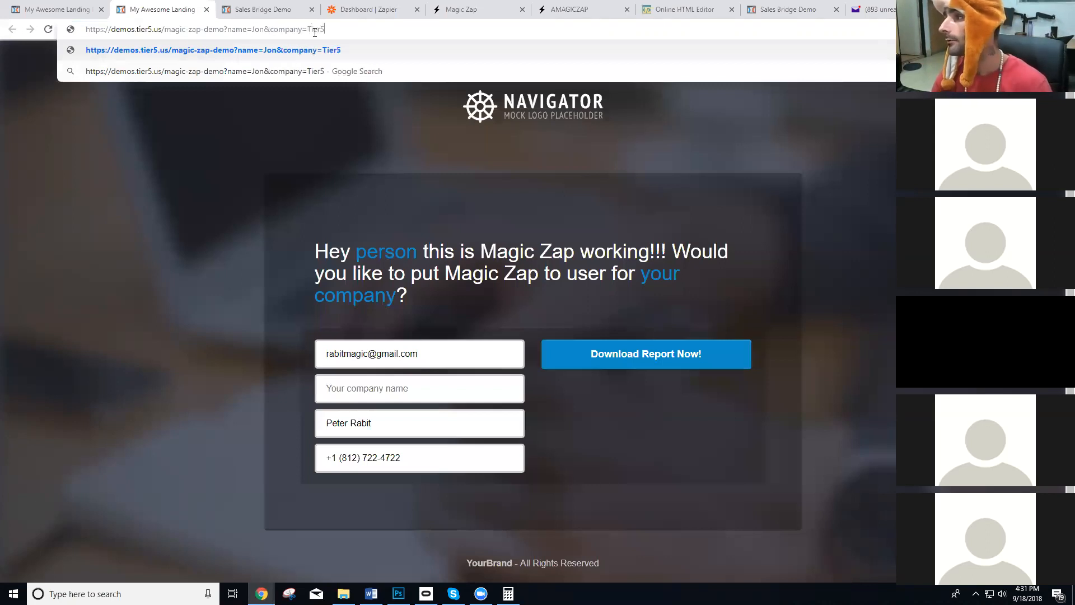
{"action": "key", "text": "Return"}
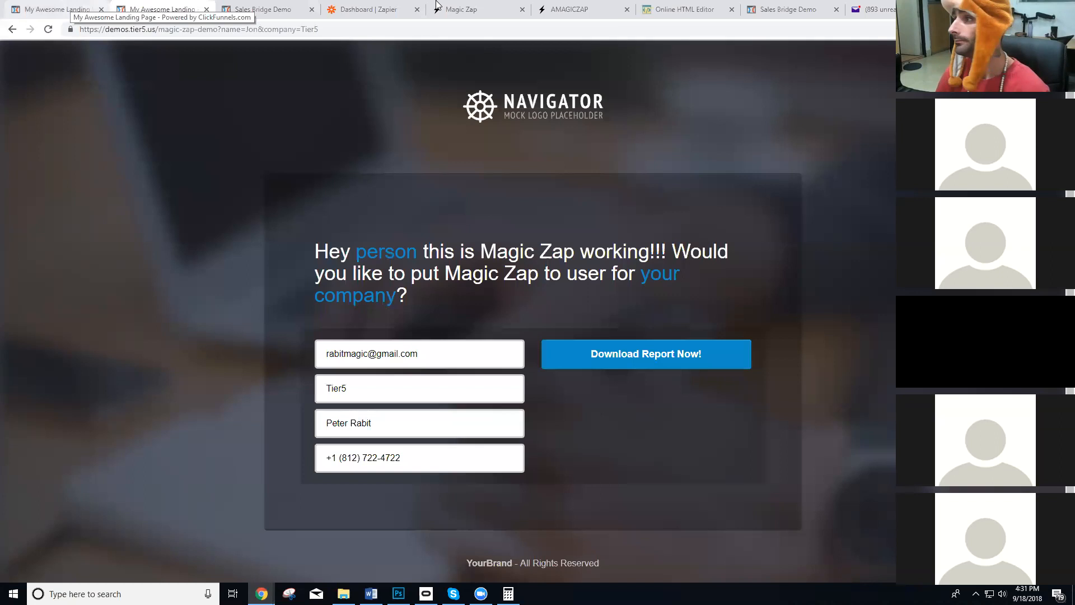
Turn on Append HTML for the "Test Demo Right Now" zap and reload the live landing page.
{"action": "left_click", "coordinate": [577, 10]}
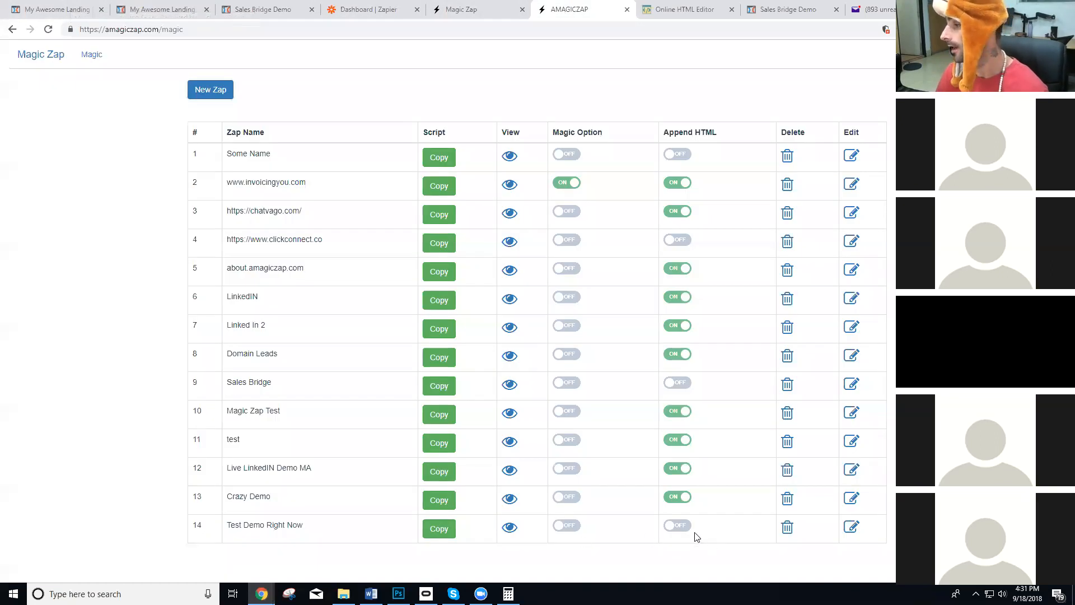
{"action": "left_click", "coordinate": [680, 526]}
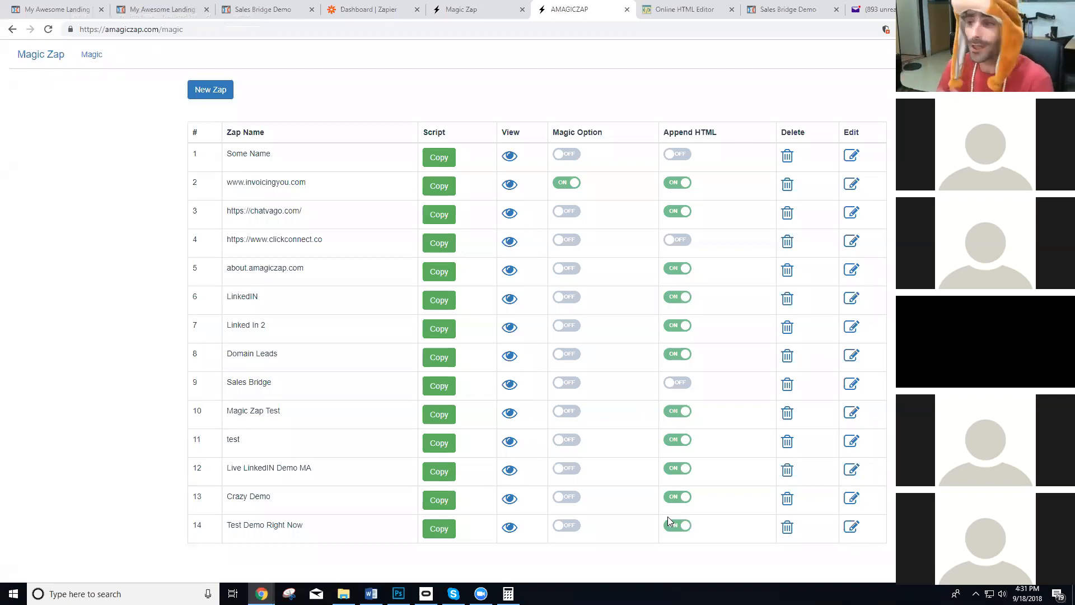
{"action": "left_click", "coordinate": [150, 8]}
{"action": "key", "text": "F5"}
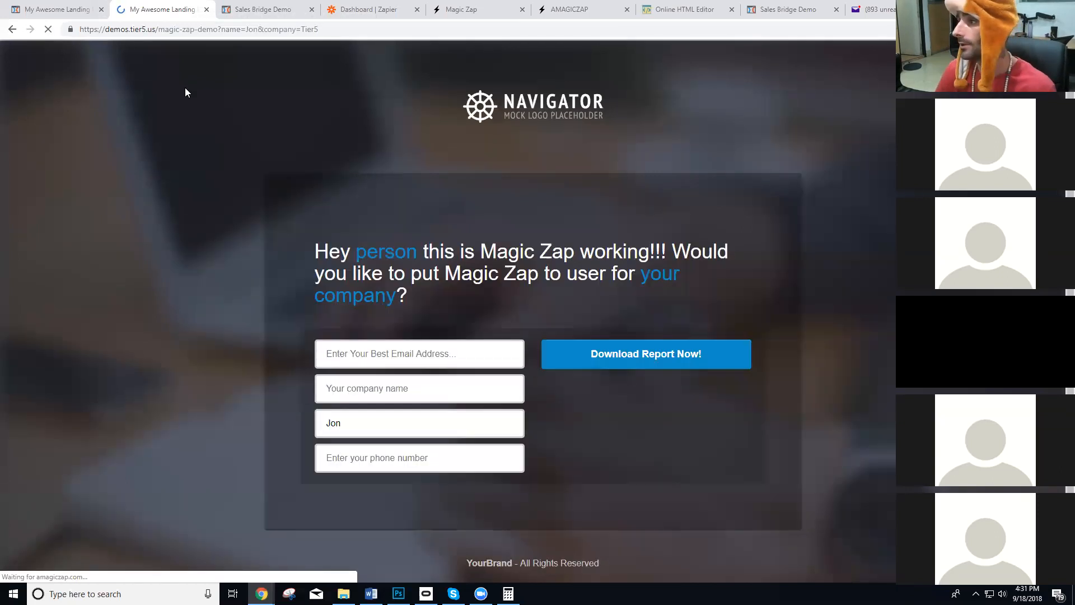
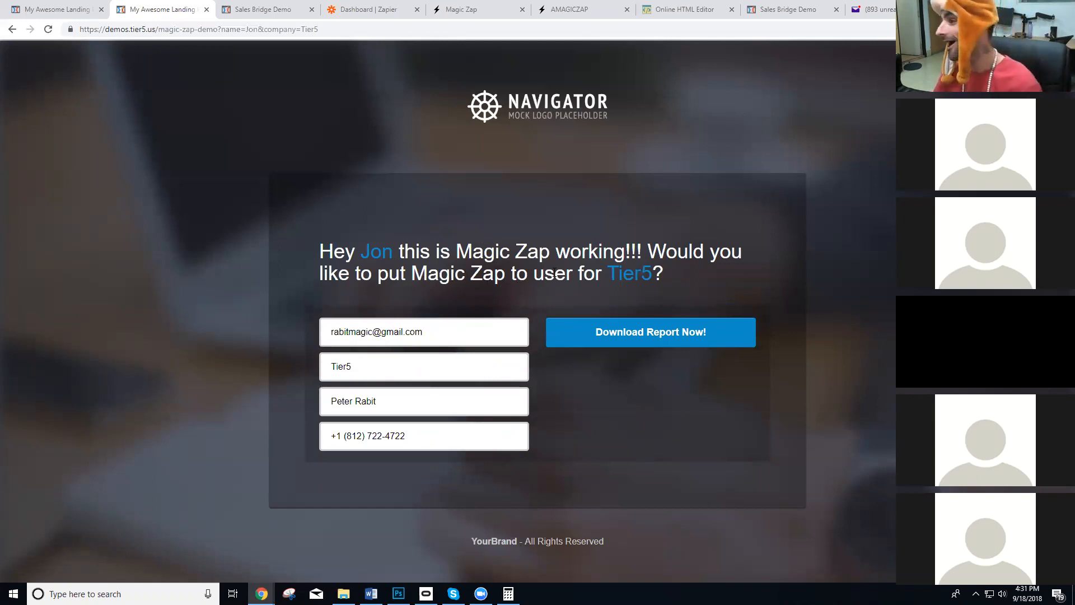
In the ClickFunnels editor, correct "user" to "use" in the custom HTML headline and save the landing page.
{"action": "left_click", "coordinate": [69, 9]}
{"action": "left_click", "coordinate": [531, 305]}
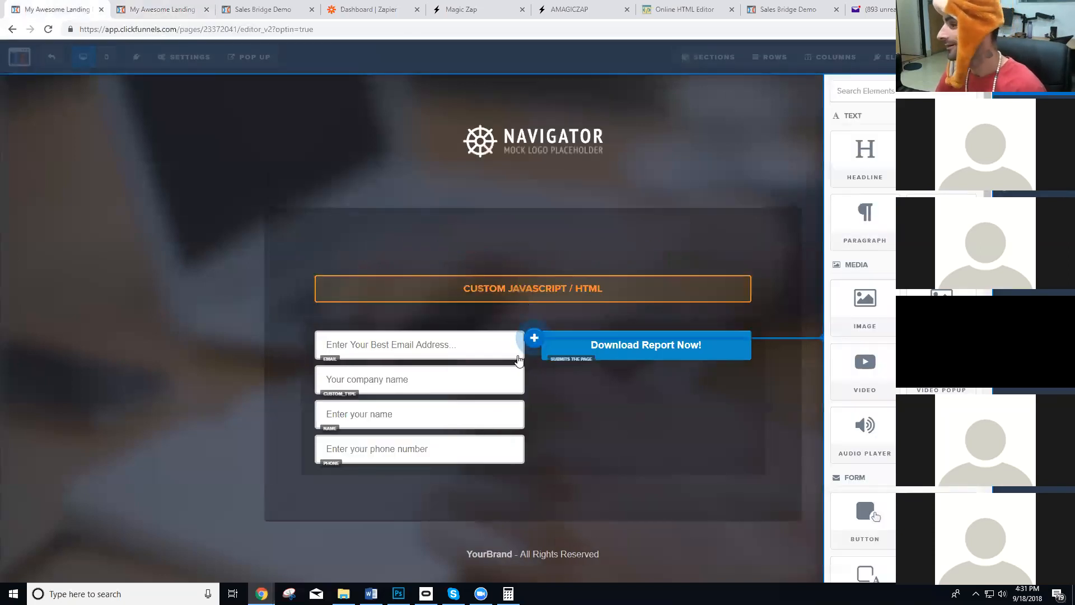
{"action": "left_click", "coordinate": [552, 284]}
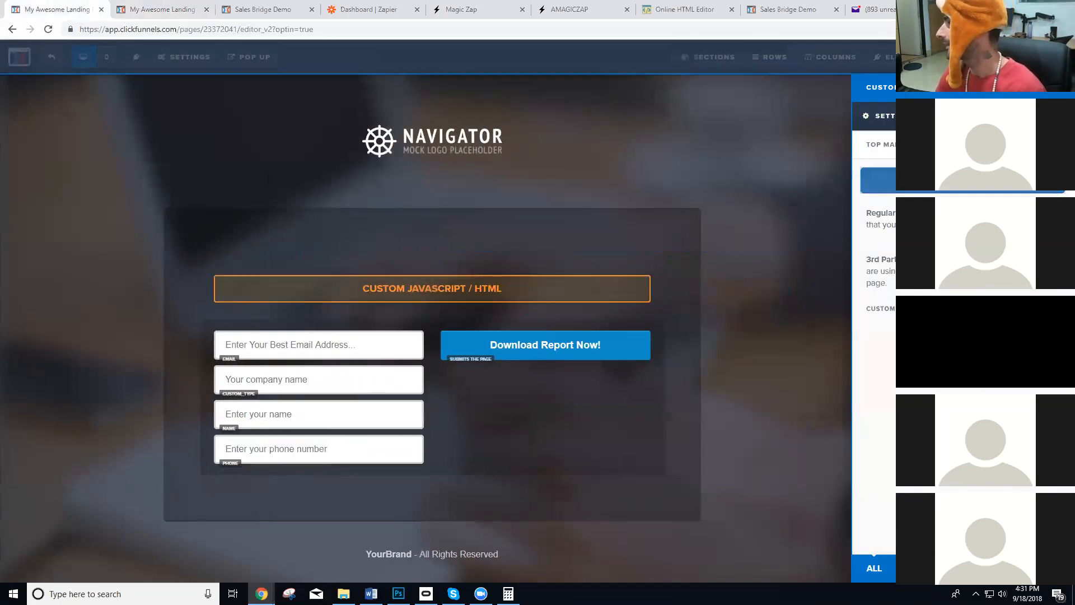
{"action": "left_click", "coordinate": [946, 180]}
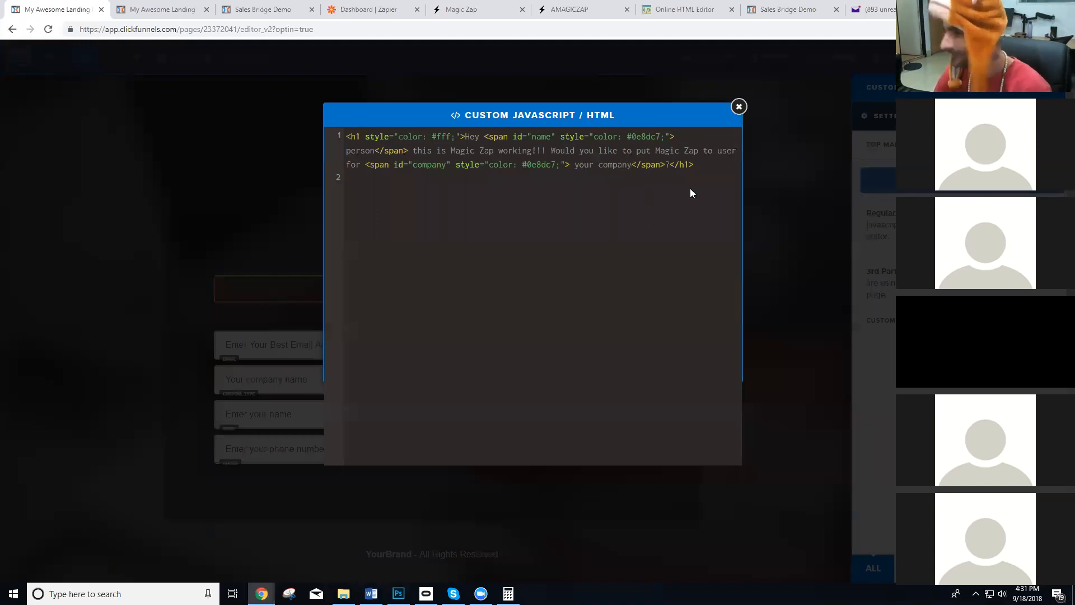
{"action": "left_click", "coordinate": [789, 184]}
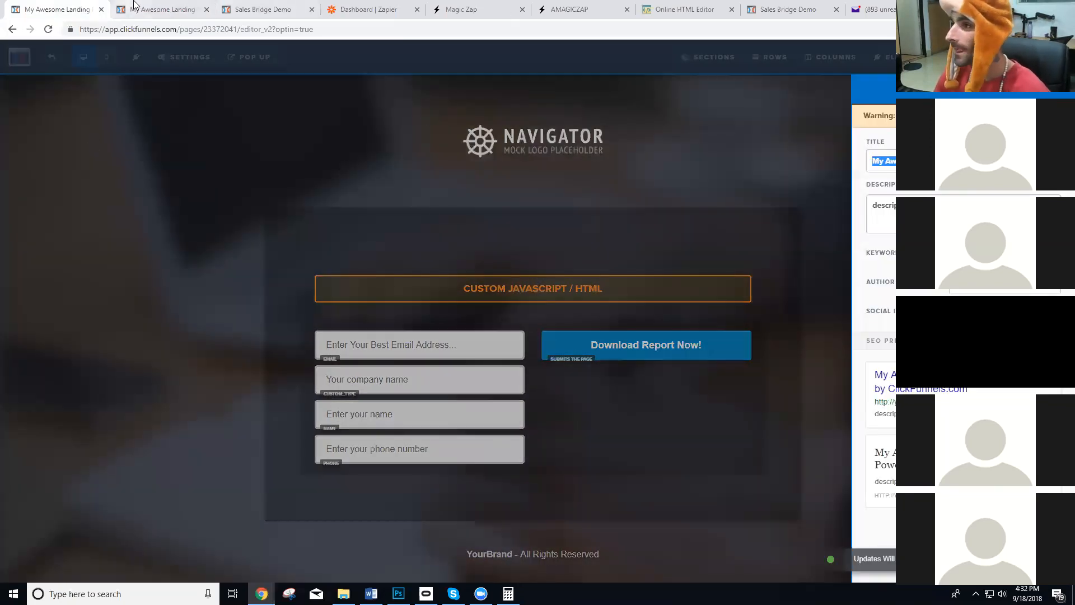
Examine the personalized headline and the company field on the live landing page, and reload the page.
{"action": "left_click", "coordinate": [146, 6]}
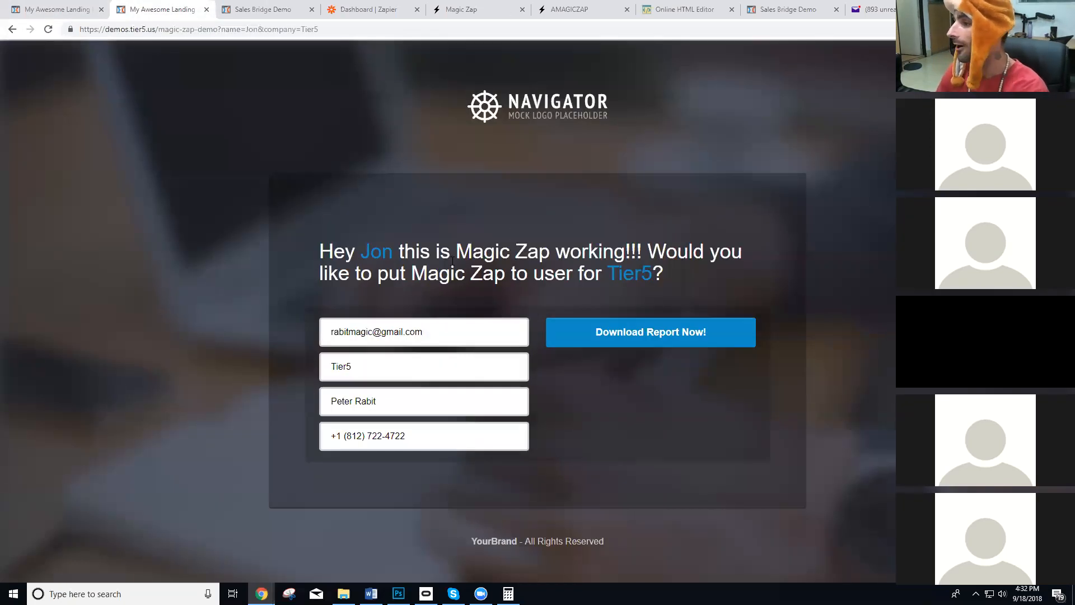
{"action": "left_click_drag", "start_coordinate": [315, 248], "coordinate": [676, 252]}
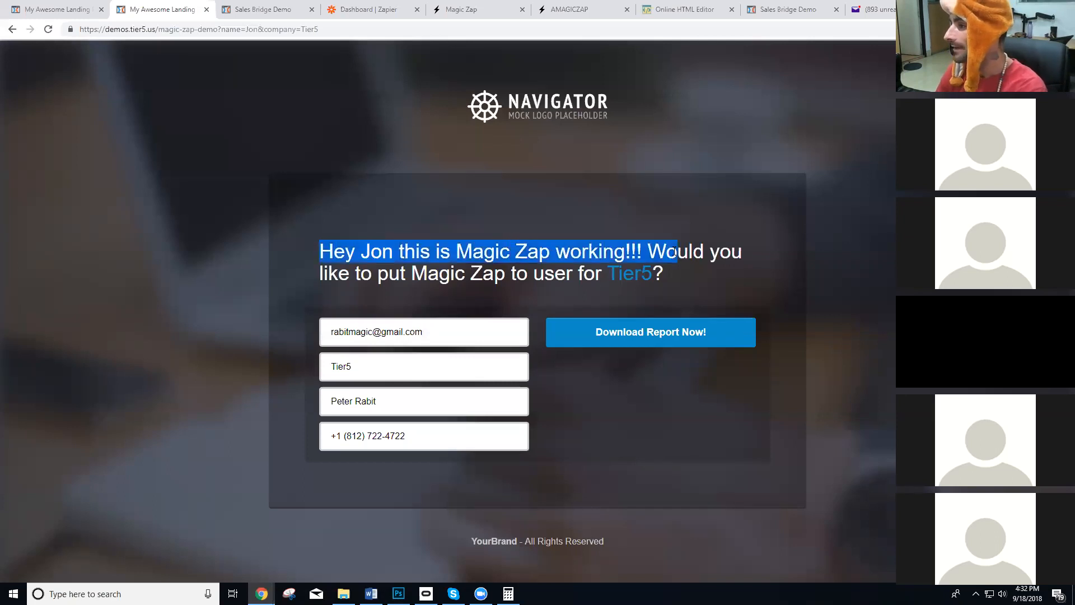
{"action": "left_click", "coordinate": [668, 275]}
{"action": "left_click", "coordinate": [362, 363]}
{"action": "double_click", "coordinate": [365, 363]}
{"action": "left_click", "coordinate": [365, 365]}
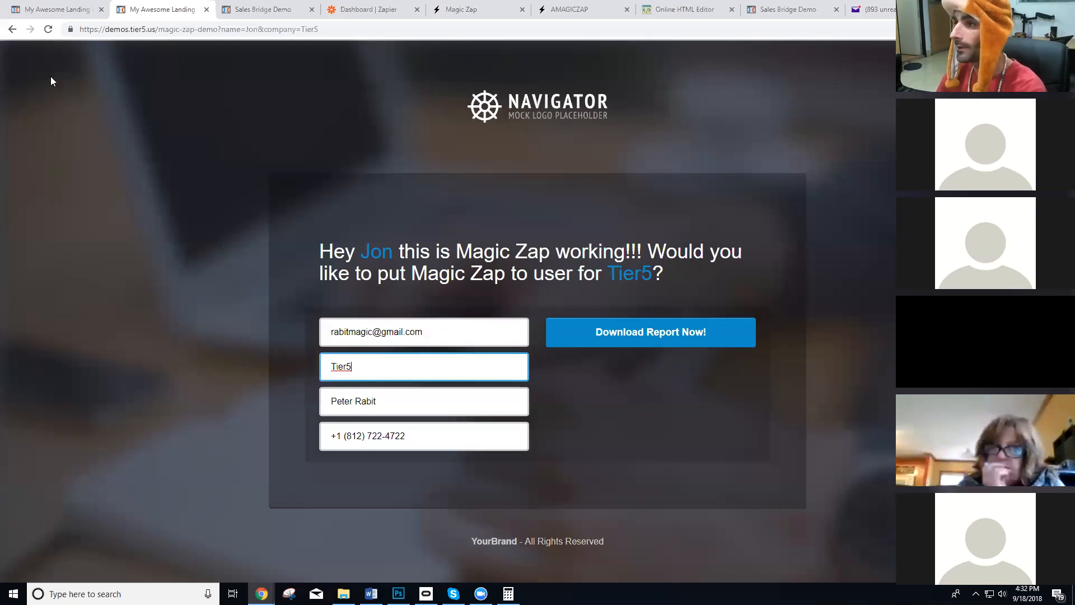
{"action": "left_click", "coordinate": [48, 29]}
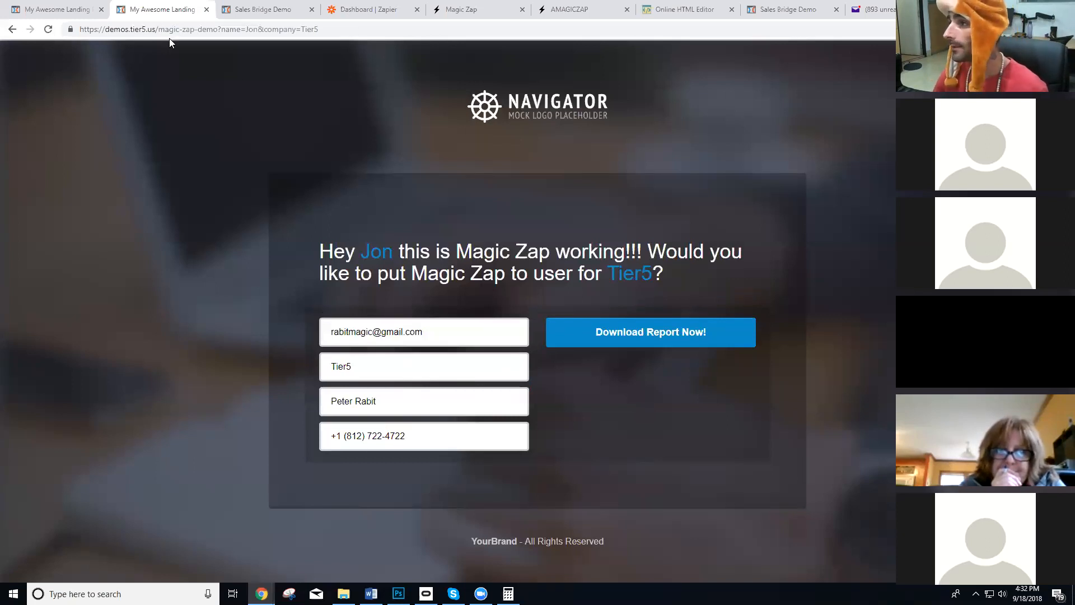
Copy the live page's parameterized URL and load it in an incognito window to check the headline and prefilled form fields.
{"action": "left_click", "coordinate": [183, 29]}
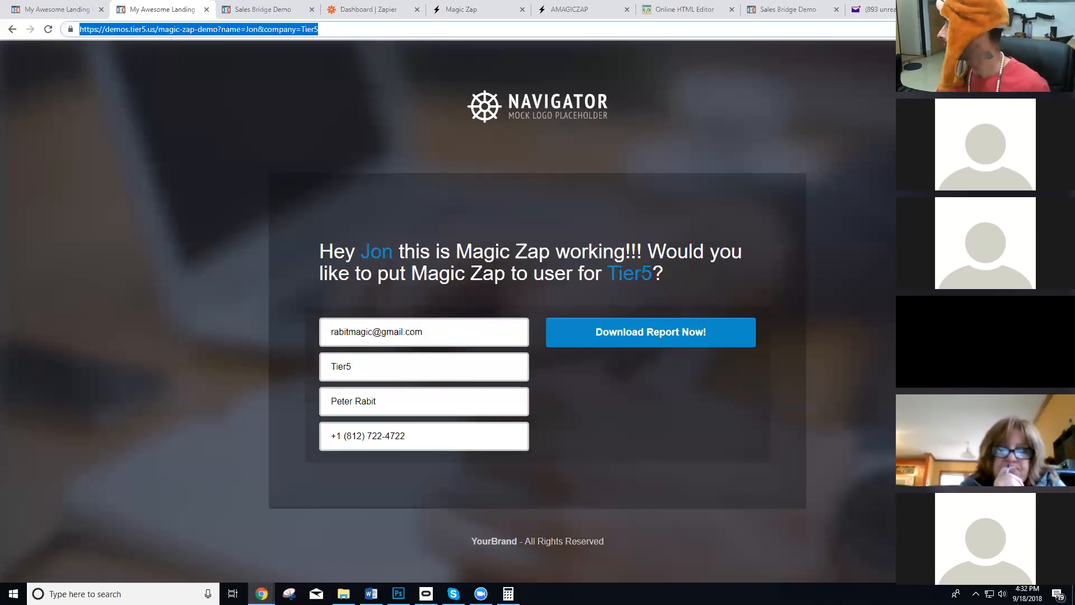
{"action": "key", "text": "ctrl+c"}
{"action": "key", "text": "ctrl+shift+n"}
{"action": "key", "text": "ctrl+v"}
{"action": "key", "text": "Return"}
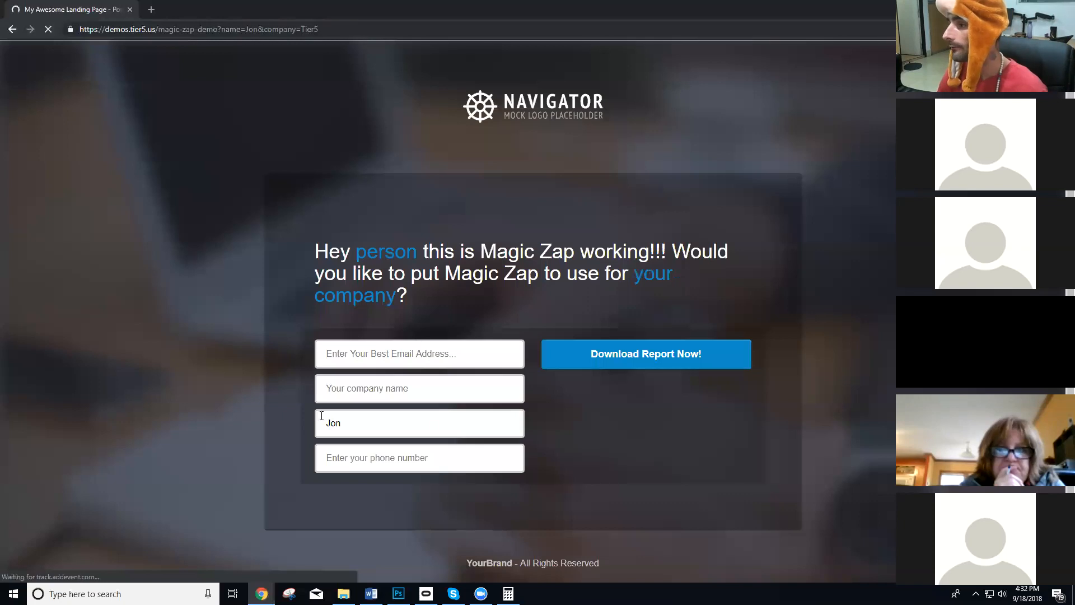
{"action": "left_click", "coordinate": [362, 398]}
{"action": "left_click", "coordinate": [258, 371]}
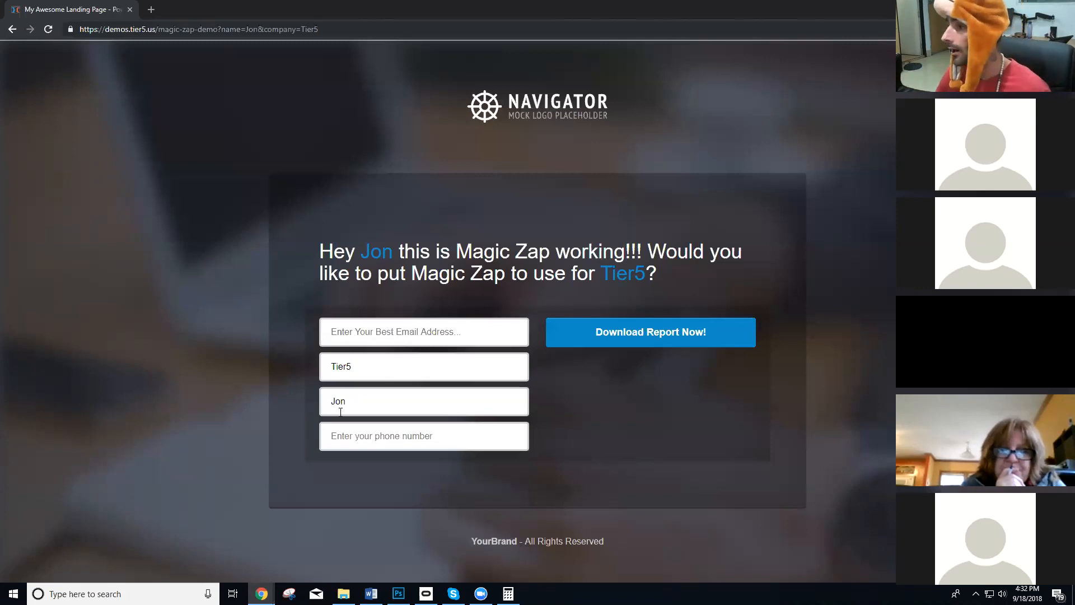
Back in the regular browser window, inspect the live page's company and name fields for their name attributes.
{"action": "key", "text": "alt+Tab"}
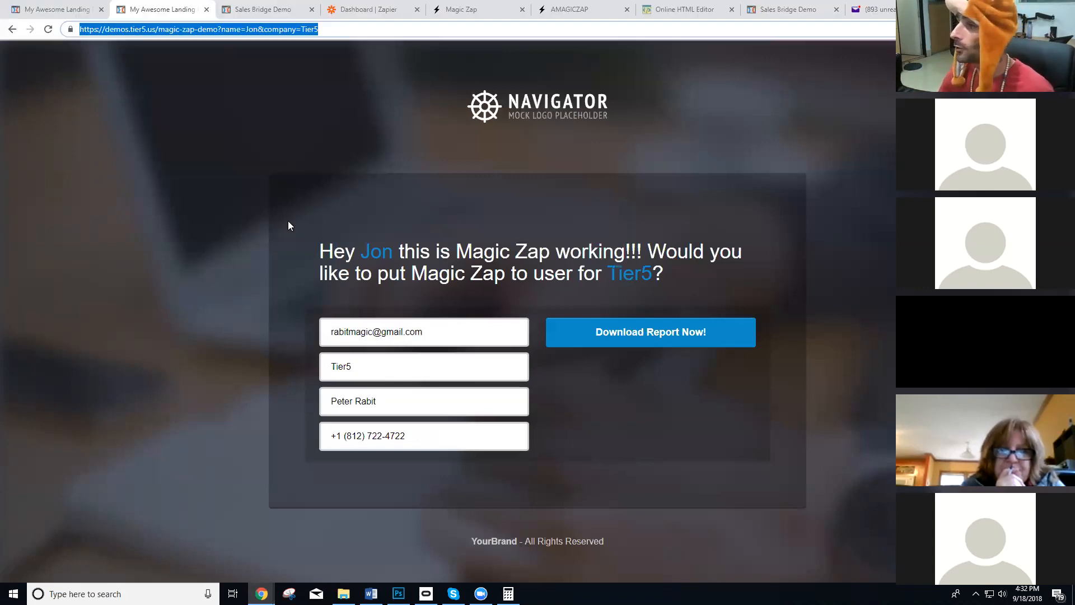
{"action": "left_click", "coordinate": [398, 379]}
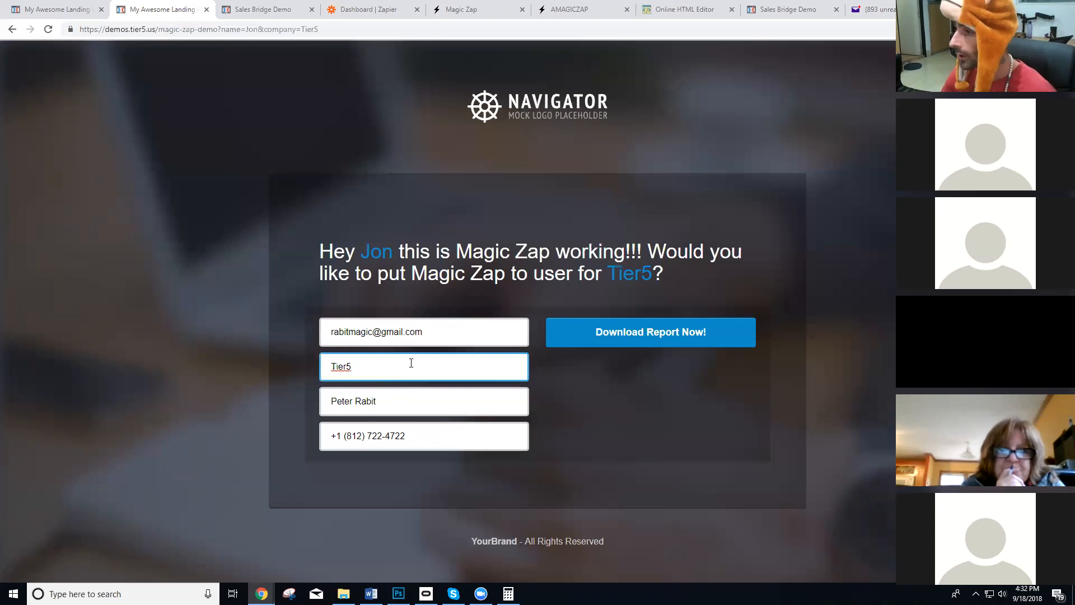
{"action": "right_click", "coordinate": [411, 362]}
{"action": "left_click", "coordinate": [438, 526]}
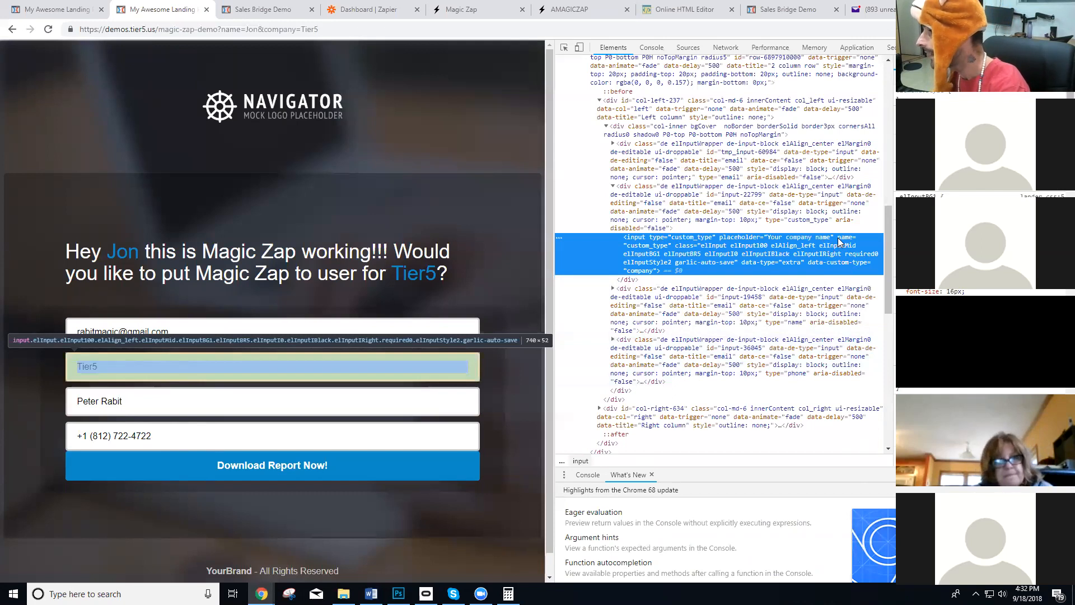
{"action": "double_click", "coordinate": [639, 247]}
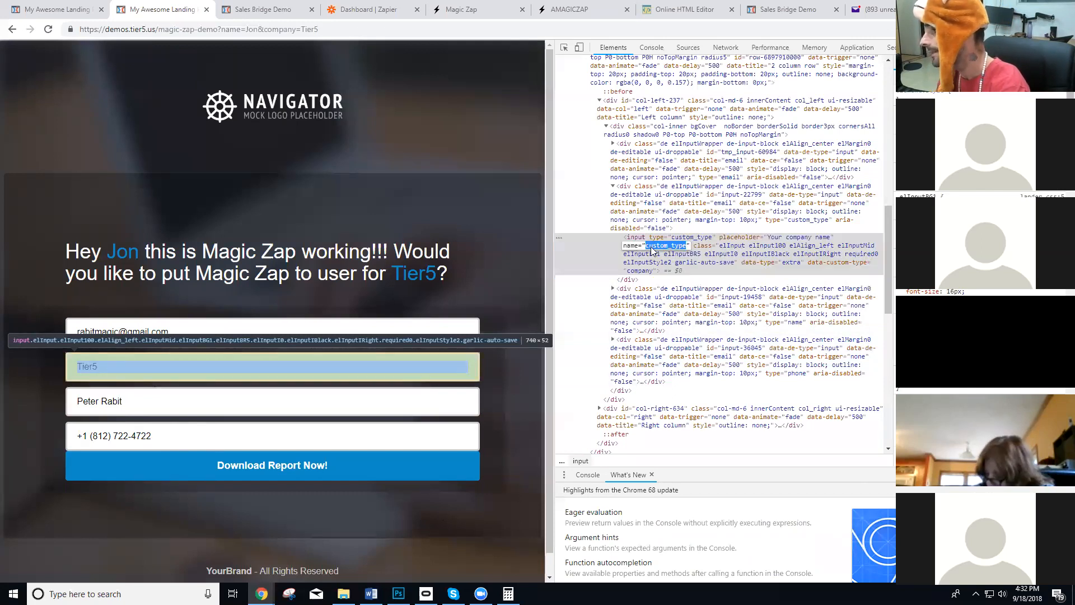
{"action": "right_click", "coordinate": [259, 391]}
{"action": "left_click", "coordinate": [291, 397]}
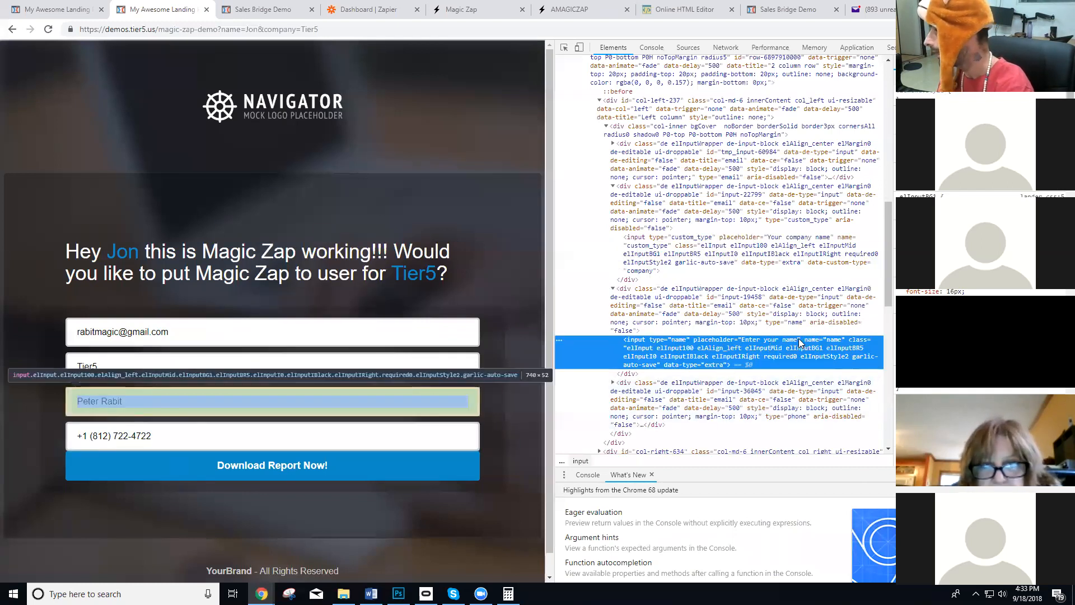
{"action": "double_click", "coordinate": [833, 340]}
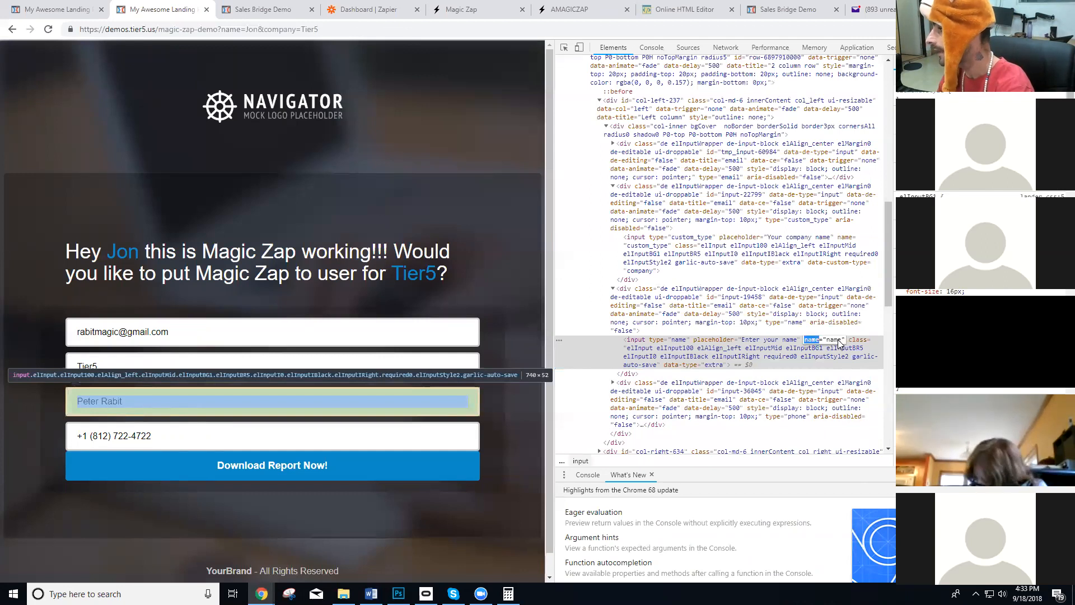
In the ClickFunnels custom HTML, change the first headline span's "id" attribute to "name".
{"action": "left_click", "coordinate": [70, 6]}
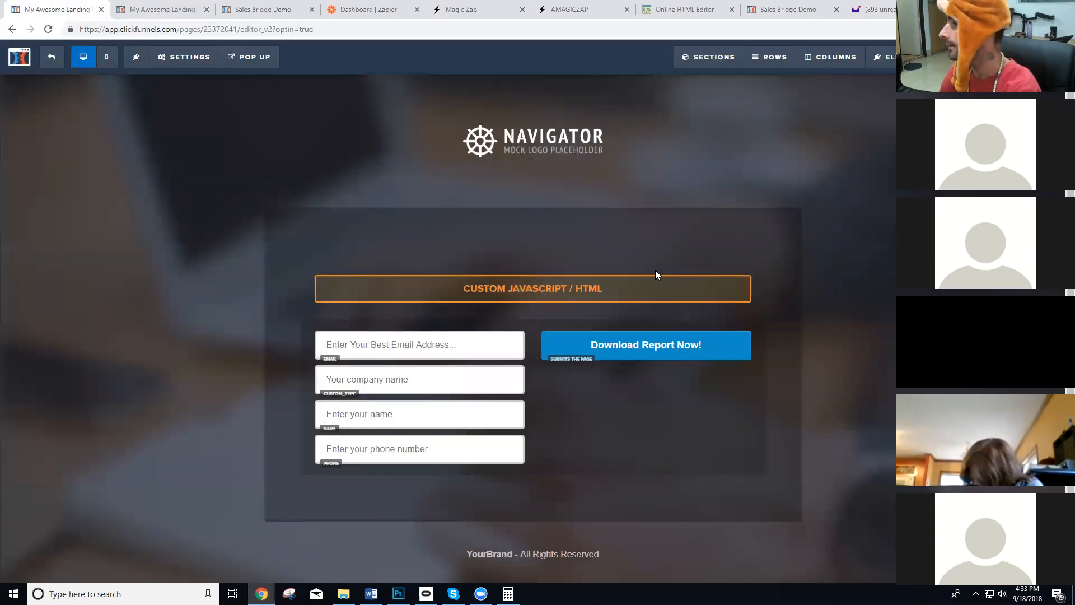
{"action": "left_click", "coordinate": [576, 296]}
{"action": "left_click", "coordinate": [962, 180]}
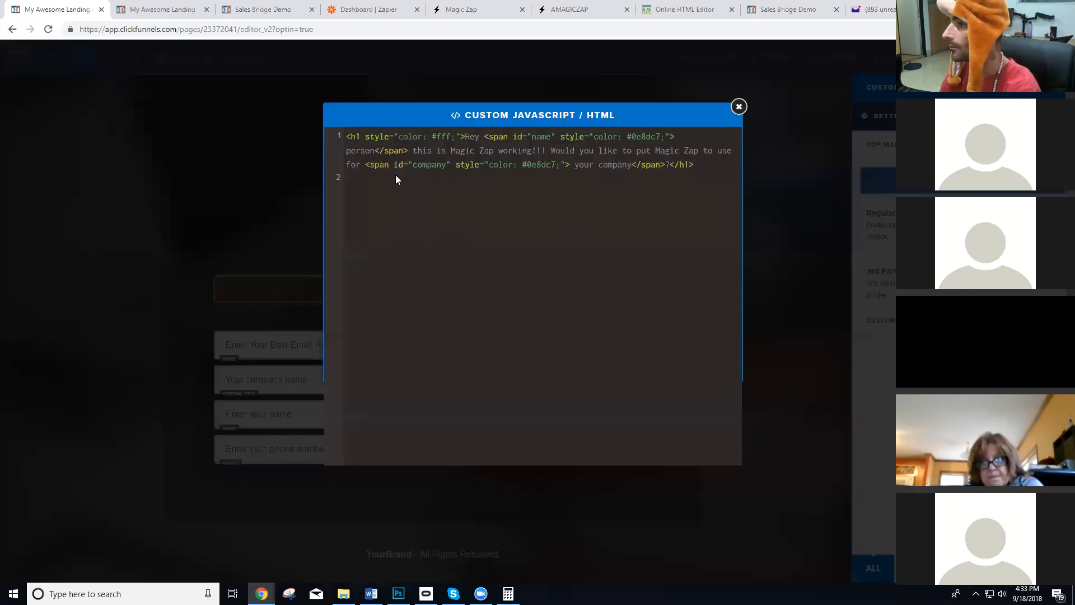
{"action": "double_click", "coordinate": [518, 137]}
{"action": "type", "text": "name"}
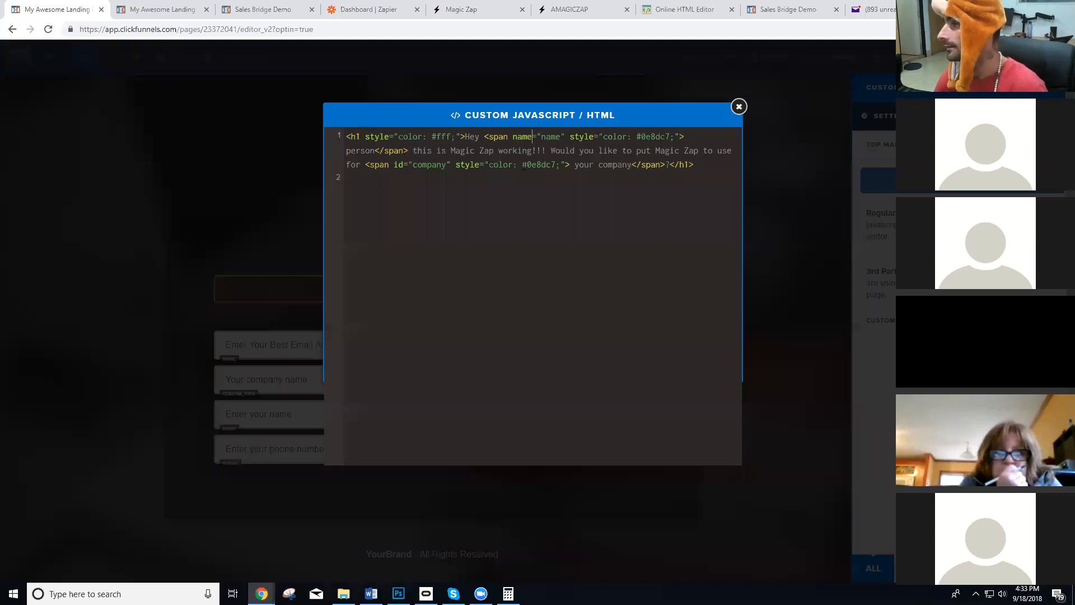
In Magic Zap, edit the "Test Demo Right Now" zap to match "name" by name, and start a new element attribute with "custom_".
{"action": "left_click", "coordinate": [583, 7]}
{"action": "left_click", "coordinate": [851, 528]}
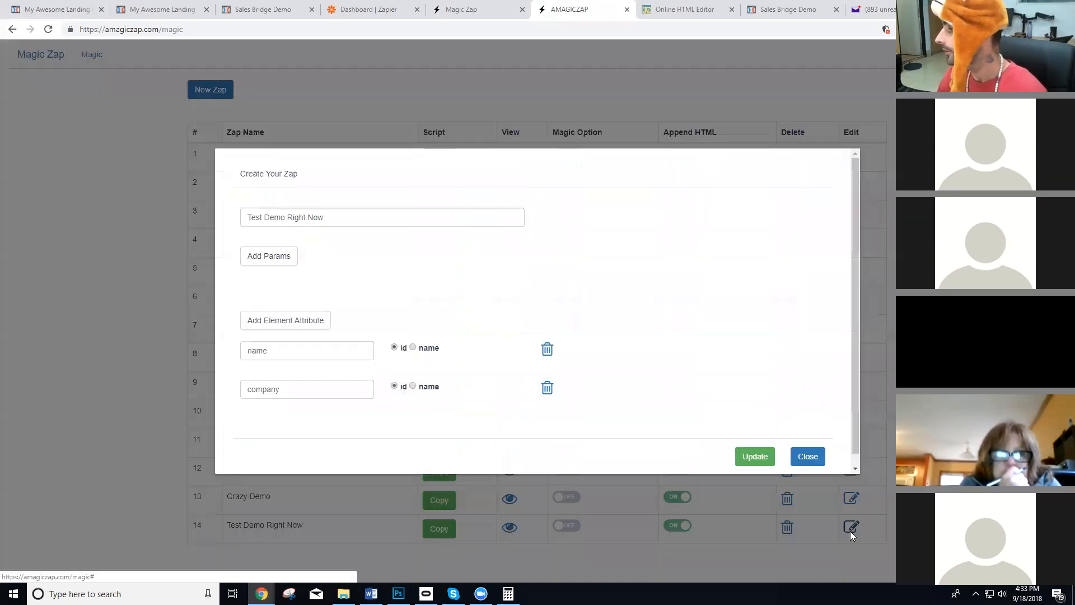
{"action": "left_click", "coordinate": [412, 347]}
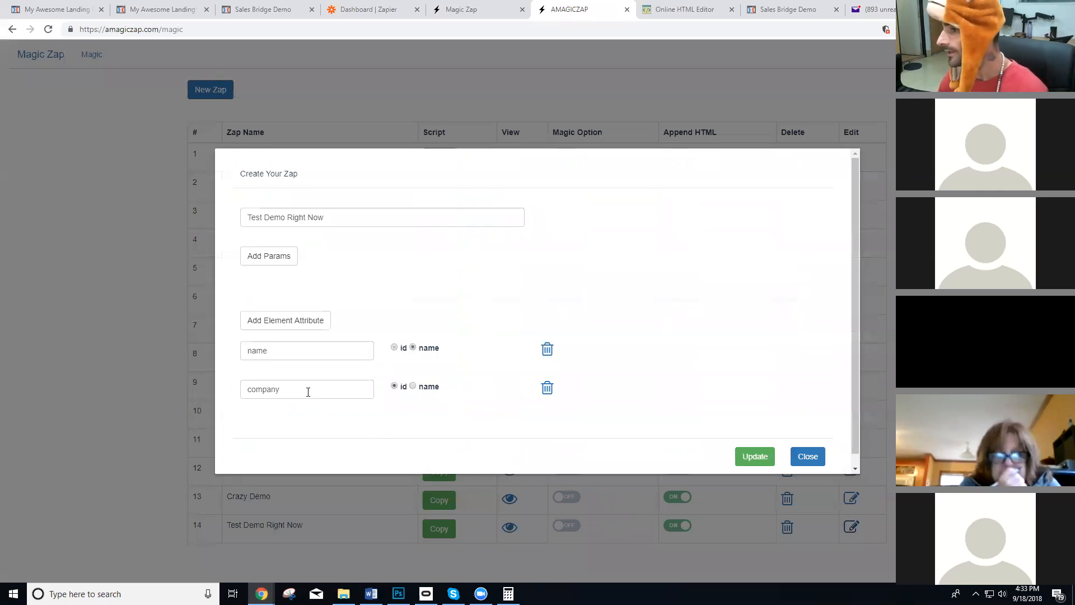
{"action": "left_click", "coordinate": [305, 320]}
{"action": "left_click", "coordinate": [338, 424]}
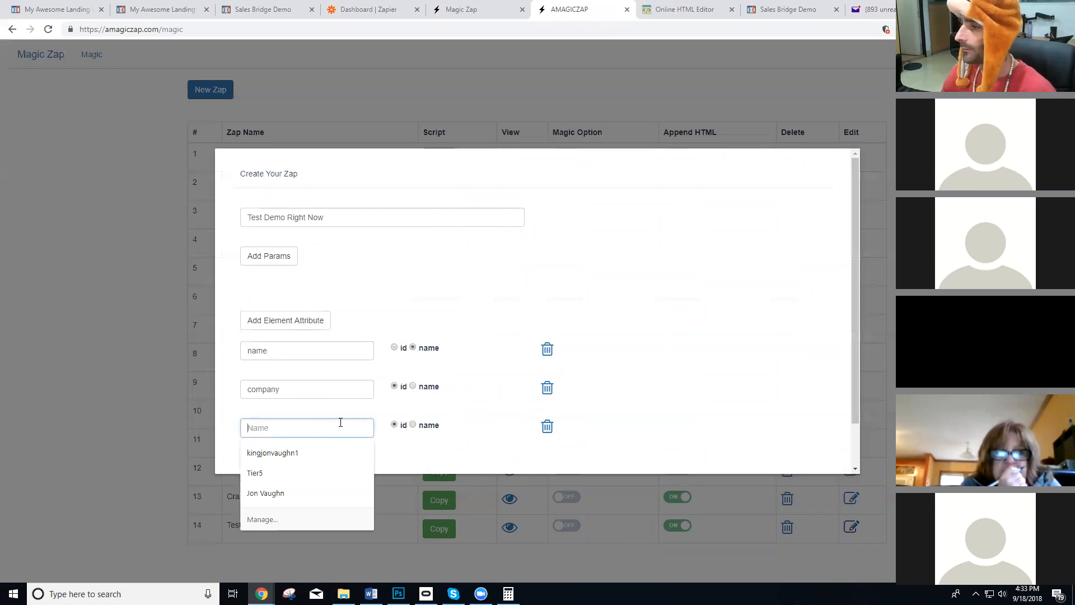
{"action": "type", "text": "custom_"}
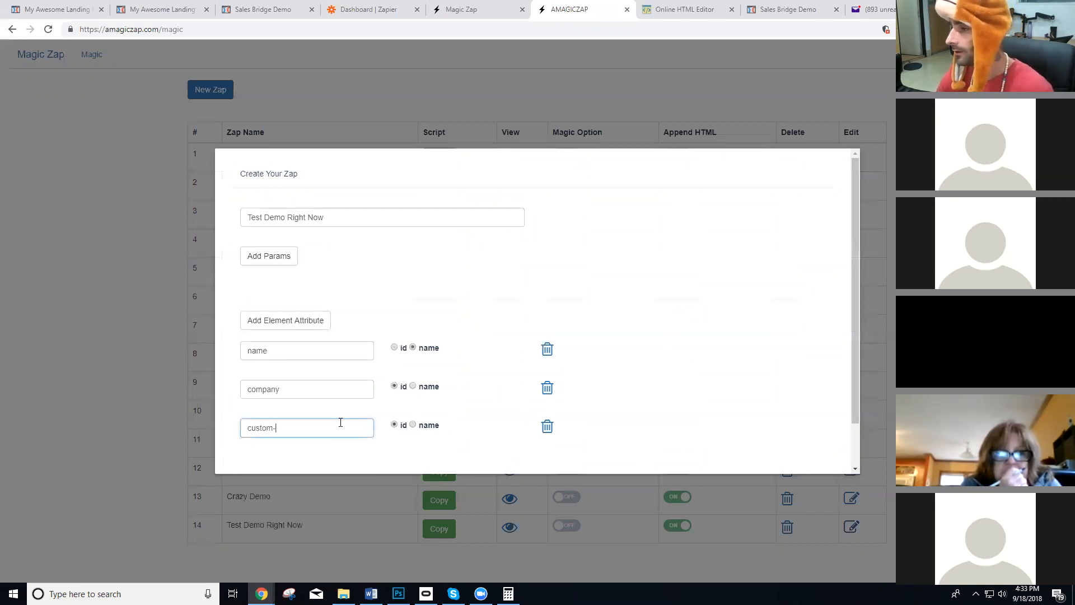
Inspect the company field on the live page again to check the exact value of its name attribute.
{"action": "left_click", "coordinate": [212, 5]}
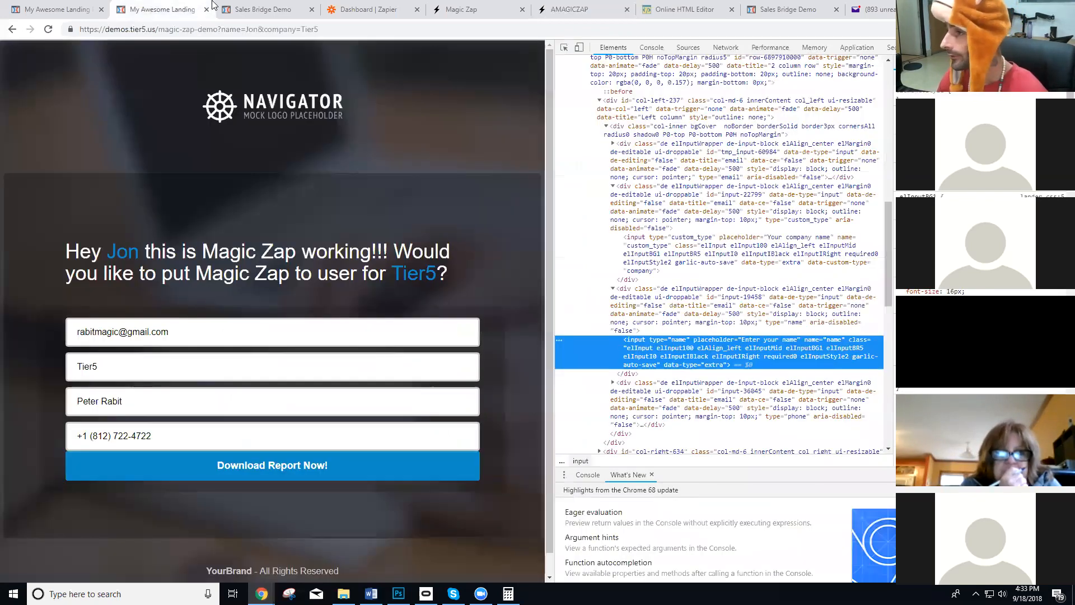
{"action": "right_click", "coordinate": [200, 407]}
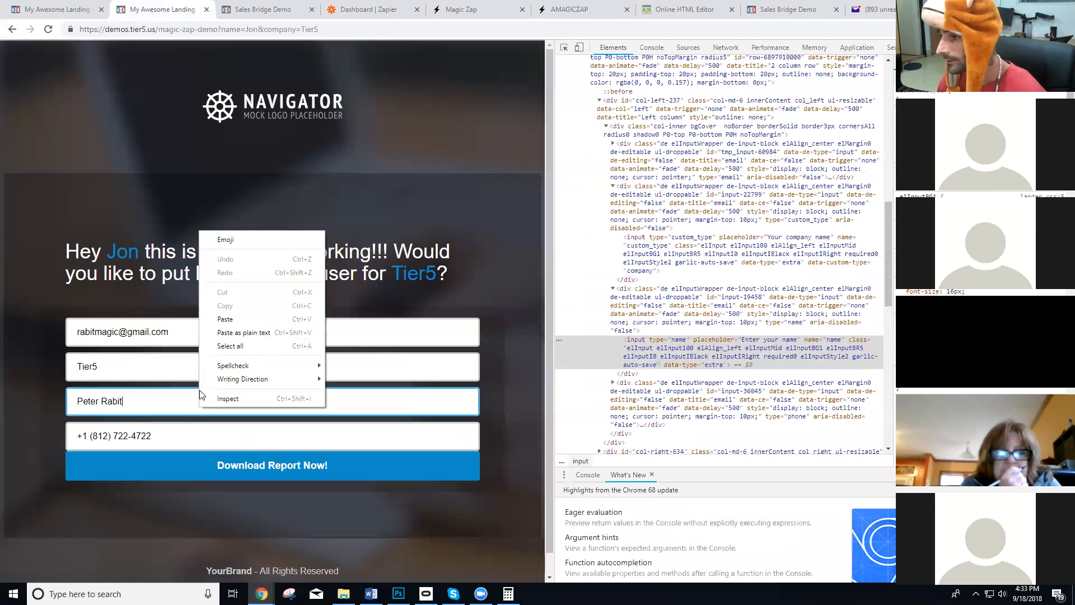
{"action": "right_click", "coordinate": [180, 370]}
{"action": "left_click", "coordinate": [211, 537]}
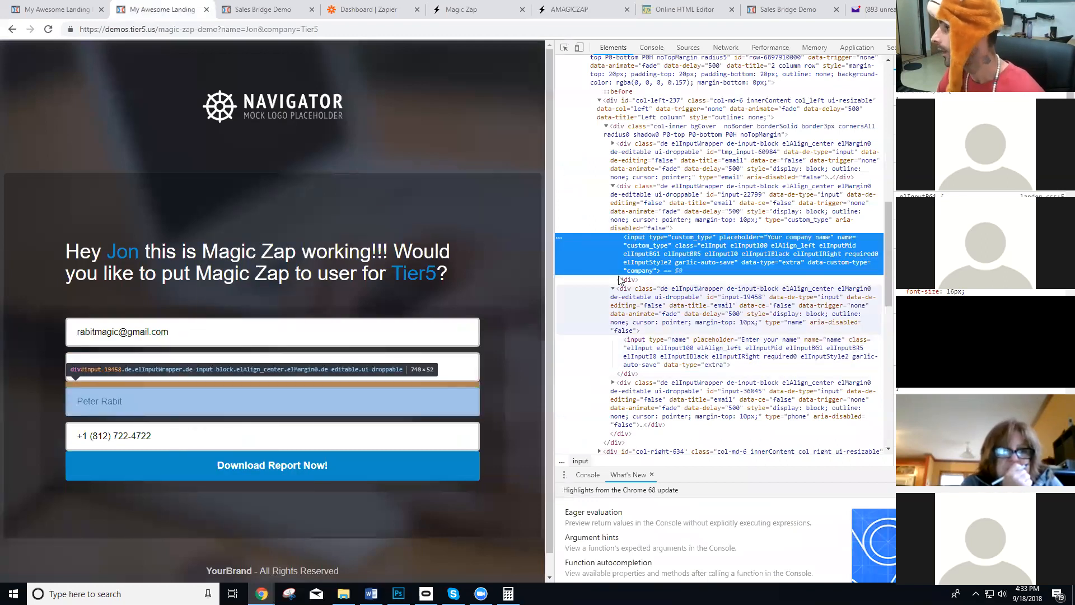
{"action": "double_click", "coordinate": [841, 241]}
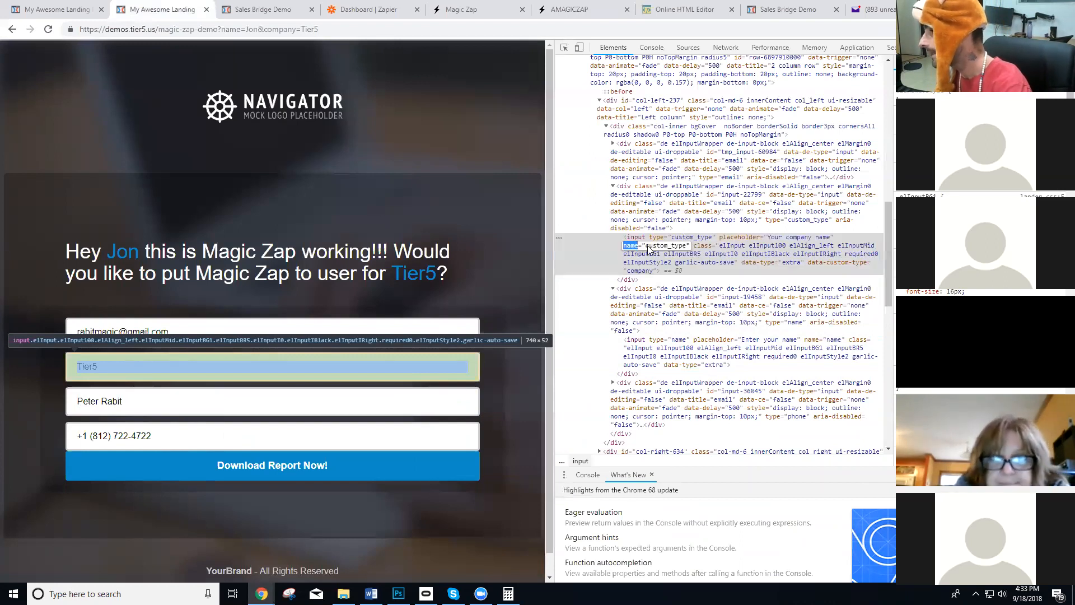
{"action": "double_click", "coordinate": [666, 246]}
{"action": "key", "text": "ctrl+c"}
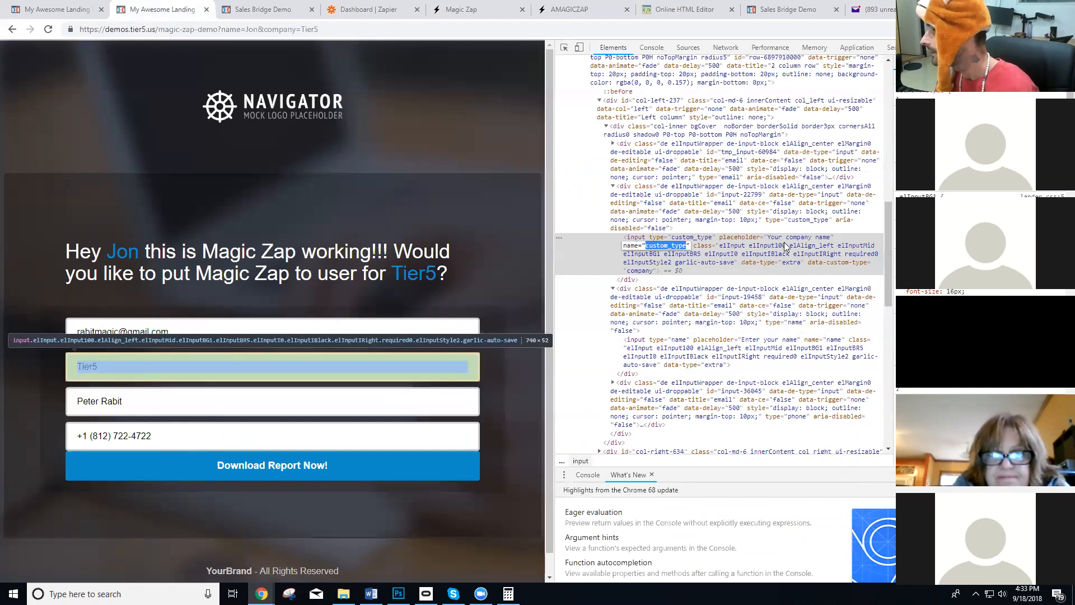
Complete the zap's new element attribute as "custom_type" and set it to match by name.
{"action": "left_click", "coordinate": [49, 8]}
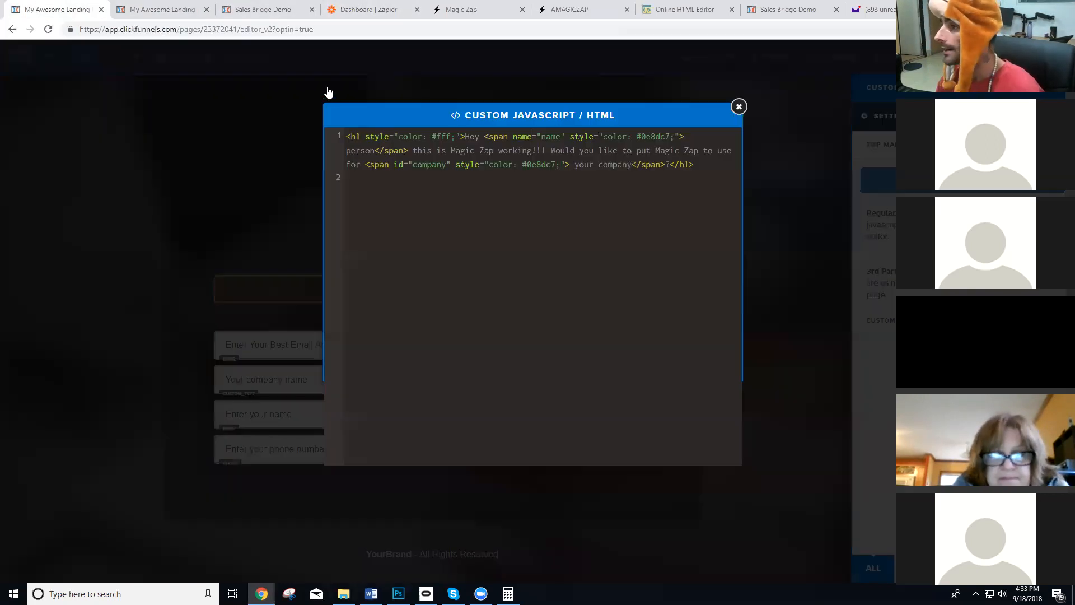
{"action": "left_click", "coordinate": [582, 9]}
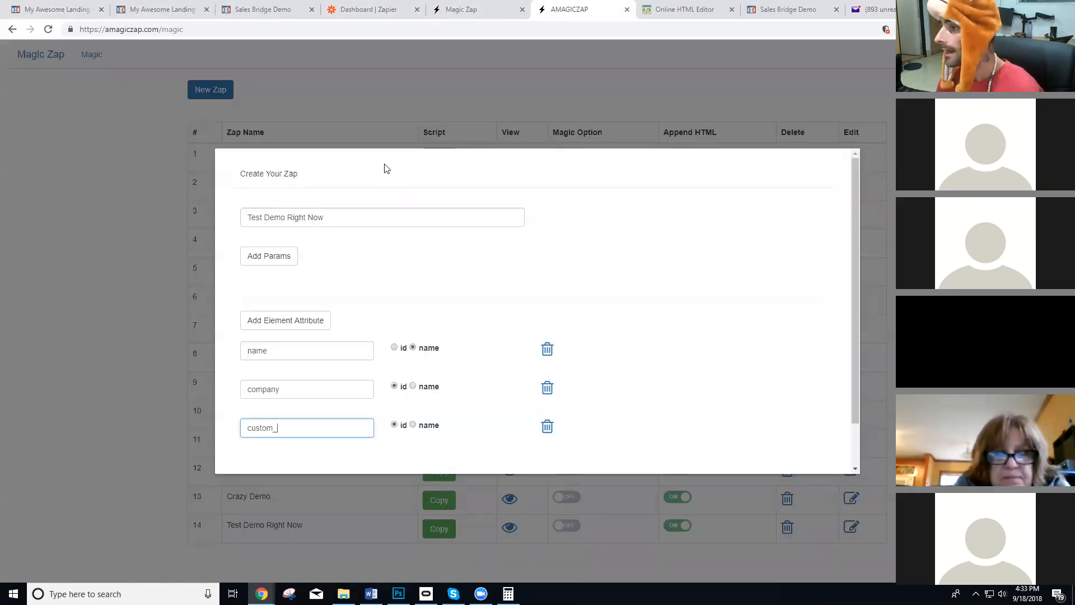
{"action": "type", "text": "type"}
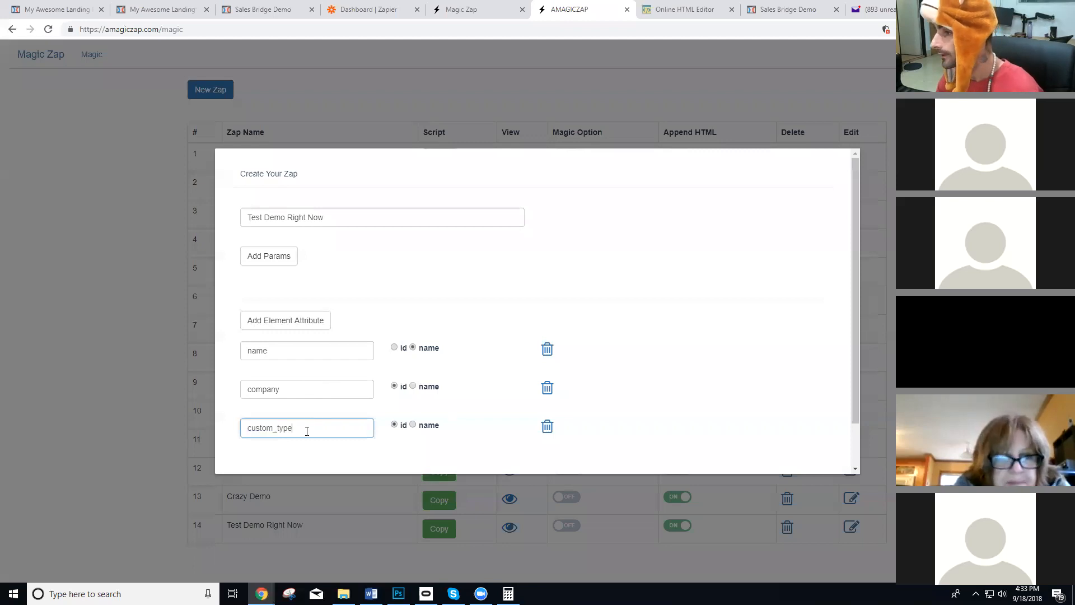
{"action": "left_click", "coordinate": [414, 425]}
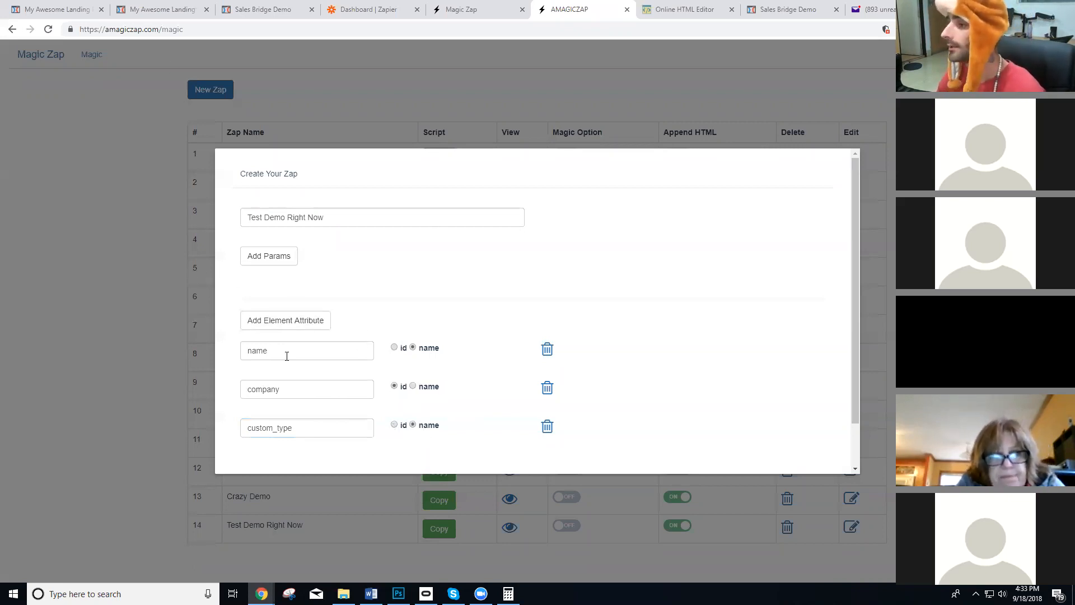
In the ClickFunnels custom HTML, change the company span's "id" attribute to "name".
{"action": "left_click", "coordinate": [141, 6]}
{"action": "left_click", "coordinate": [65, 10]}
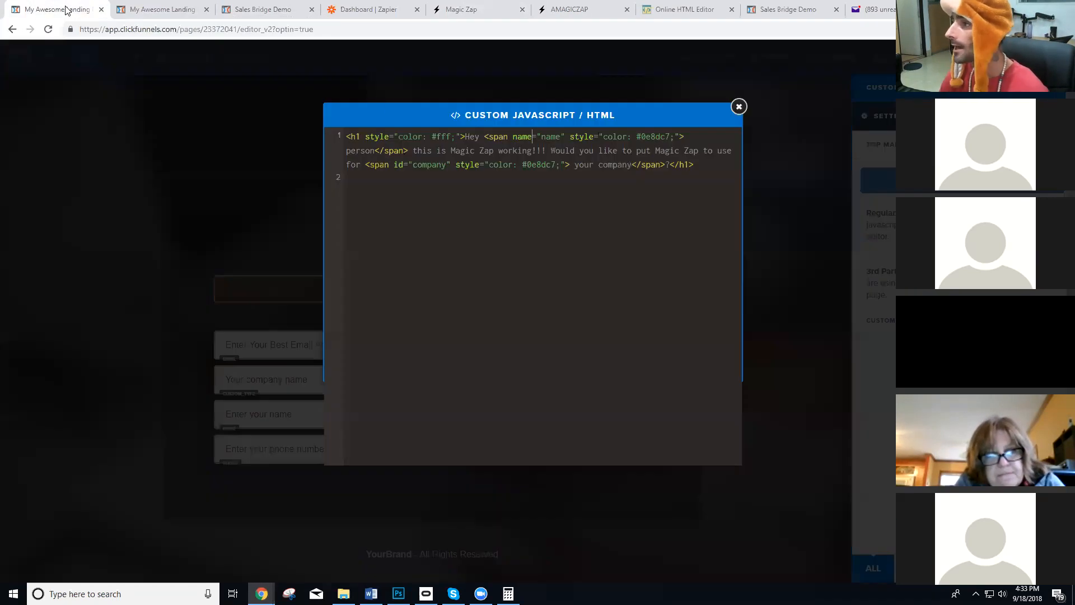
{"action": "double_click", "coordinate": [399, 164]}
{"action": "type", "text": "name"}
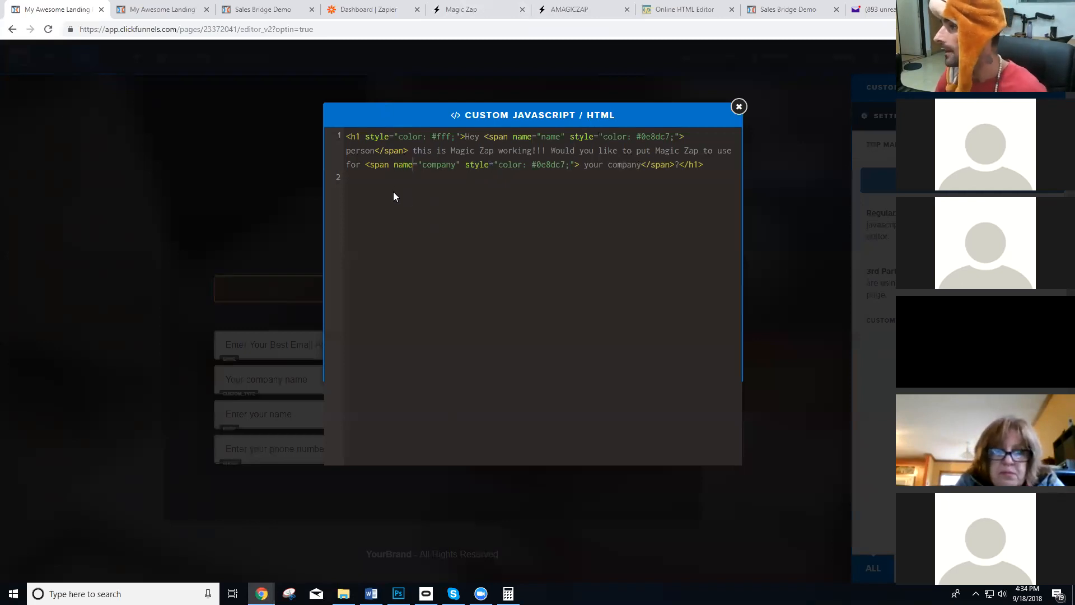
Set the company span's name value to "custom_type" in the custom HTML and close the code editor.
{"action": "double_click", "coordinate": [446, 164]}
{"action": "key", "text": "ctrl+v"}
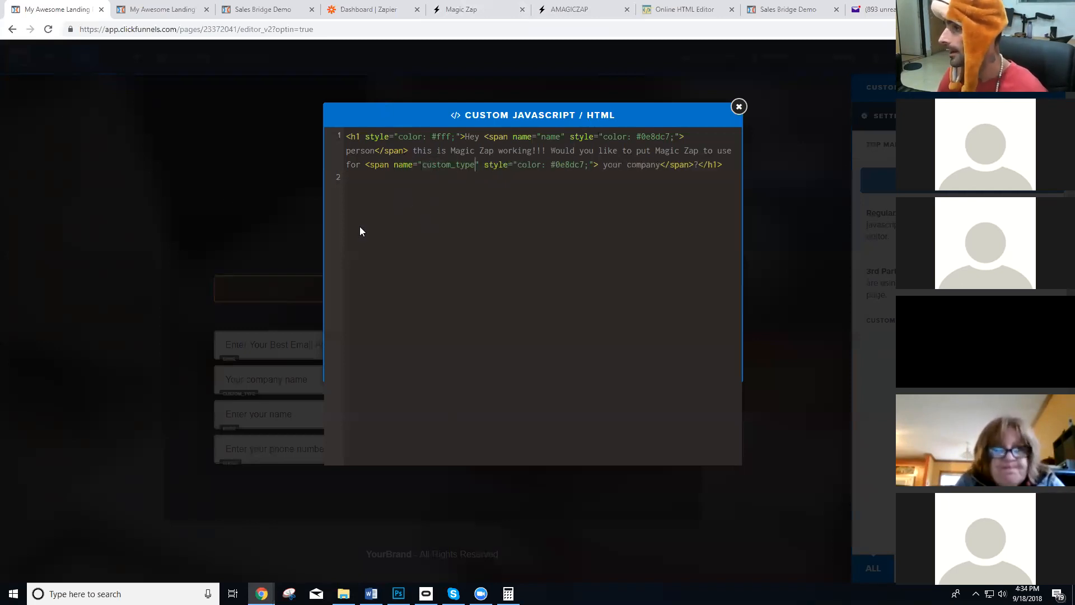
{"action": "left_click", "coordinate": [212, 149]}
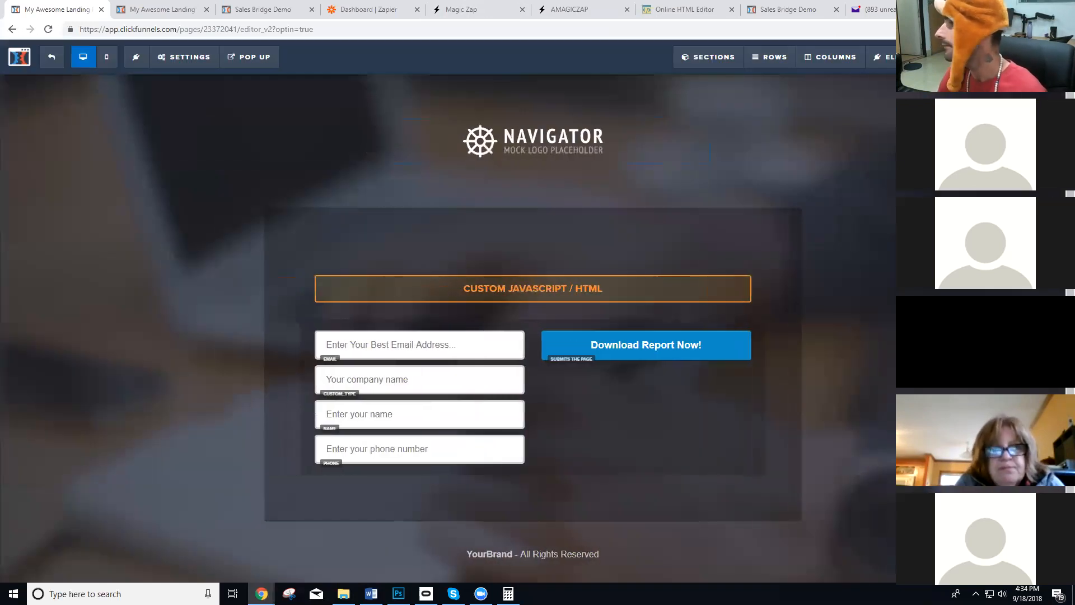
On the live demo page, replace the "company" URL parameter with "custom_type" and load the address.
{"action": "left_click", "coordinate": [168, 5]}
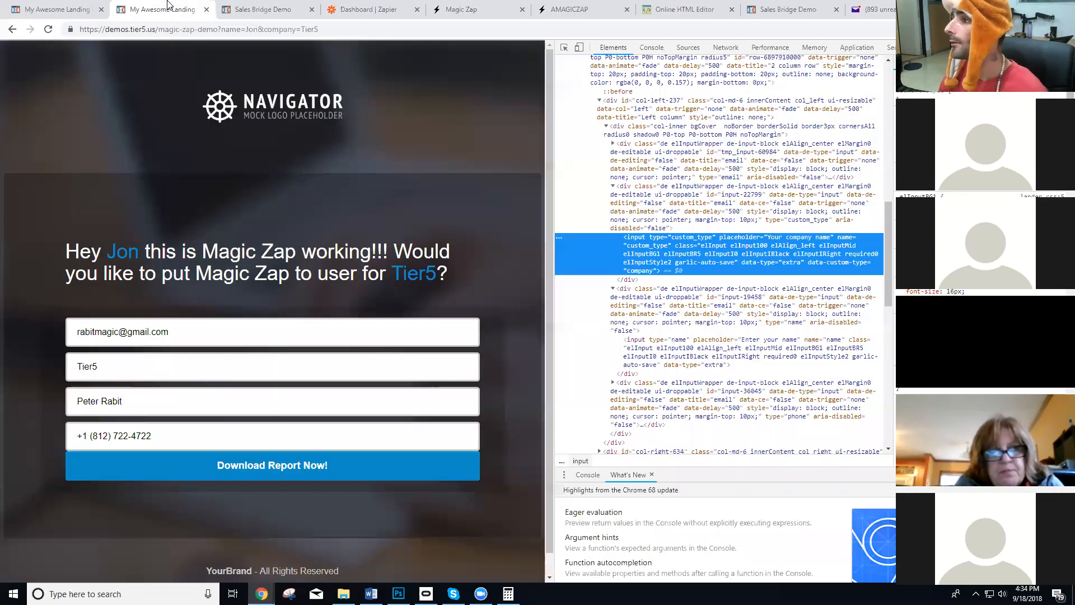
{"action": "double_click", "coordinate": [279, 29]}
{"action": "key", "text": "ctrl+v"}
{"action": "key", "text": "Return"}
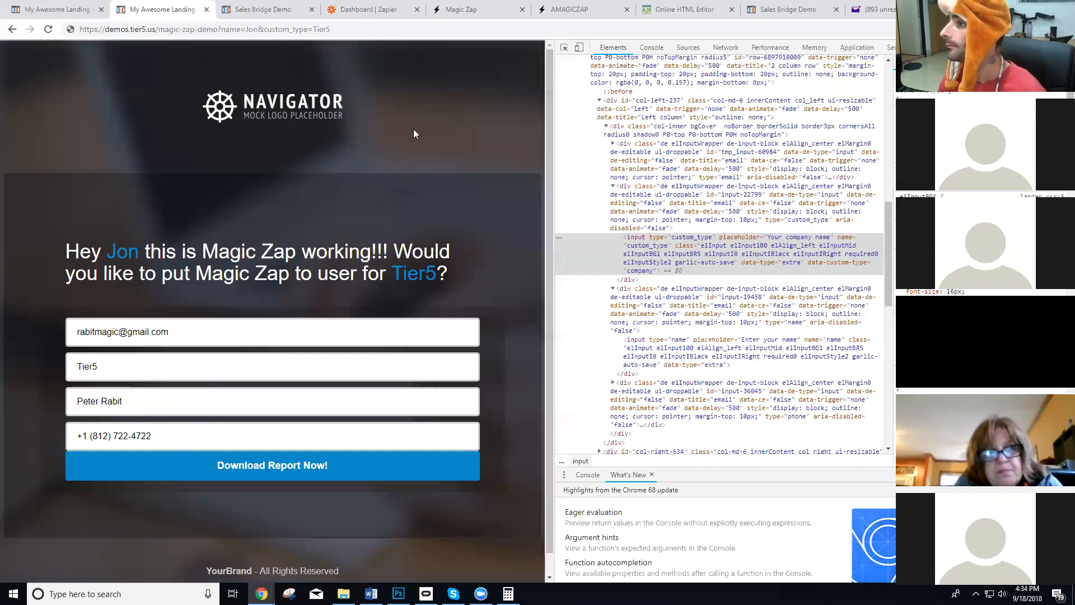
In Magic Zap, delete the "company" element attribute from the "Test Demo Right Now" zap and update the zap.
{"action": "left_click", "coordinate": [56, 9]}
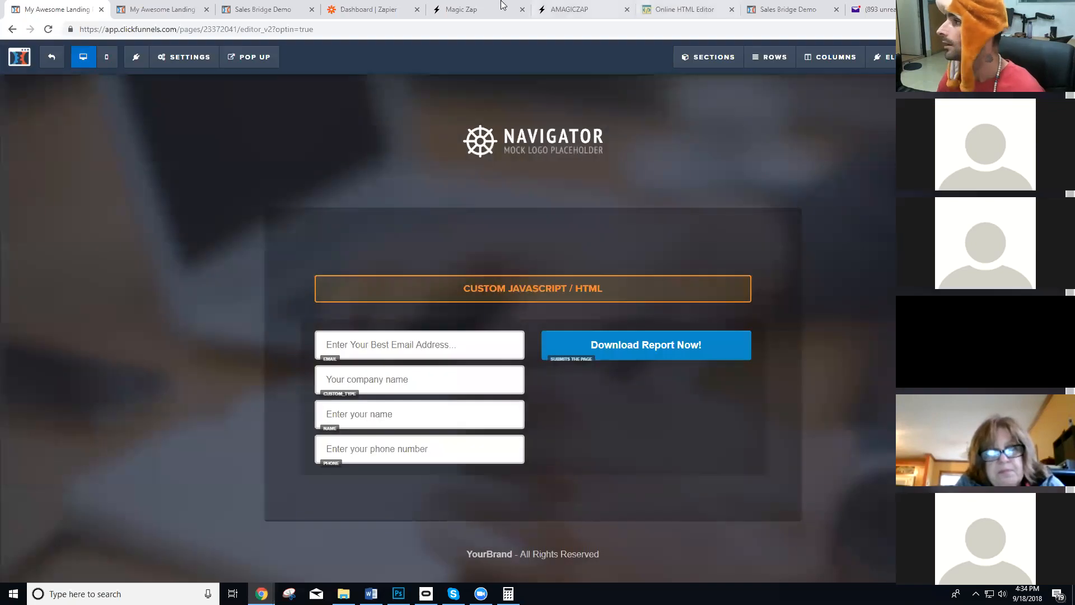
{"action": "left_click", "coordinate": [597, 9]}
{"action": "scroll", "coordinate": [415, 375], "scroll_direction": "down", "scroll_amount": 1}
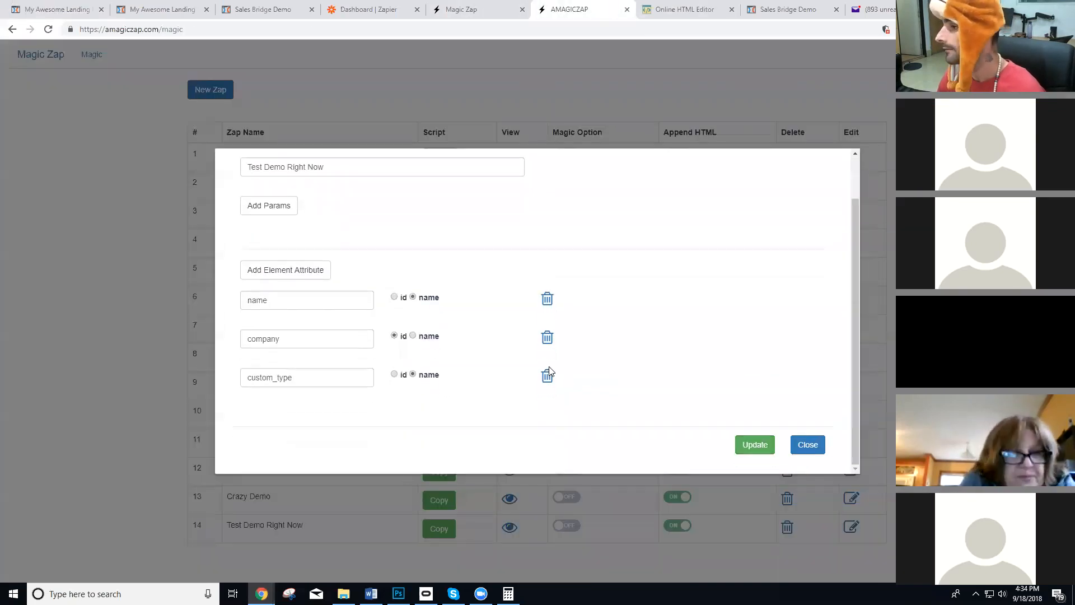
{"action": "left_click", "coordinate": [547, 337]}
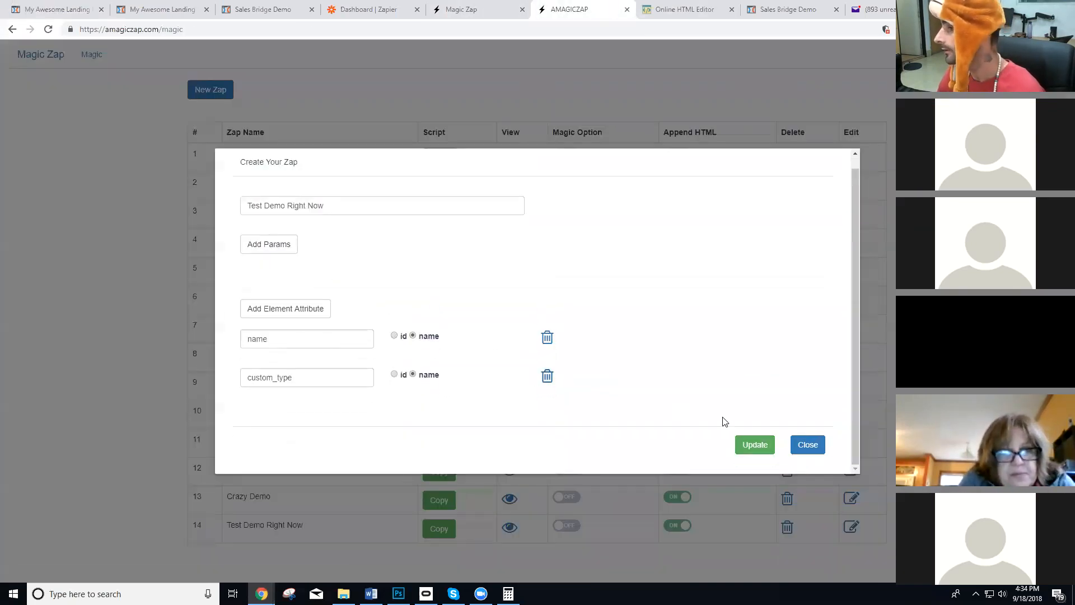
{"action": "left_click", "coordinate": [761, 445]}
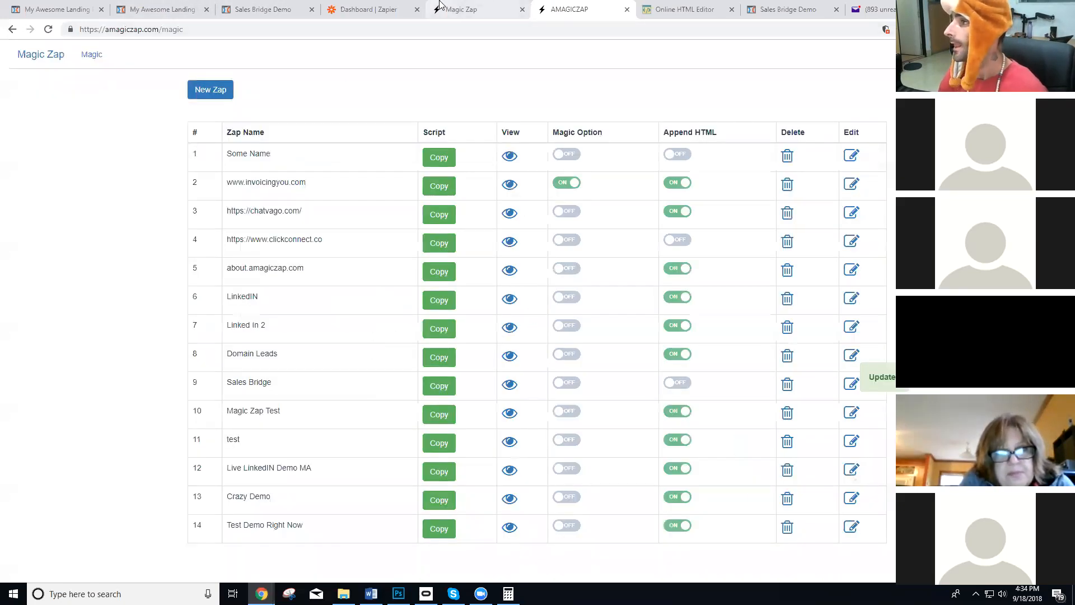
Copy the live demo page's personalized URL and load it in a new incognito window.
{"action": "left_click", "coordinate": [182, 7]}
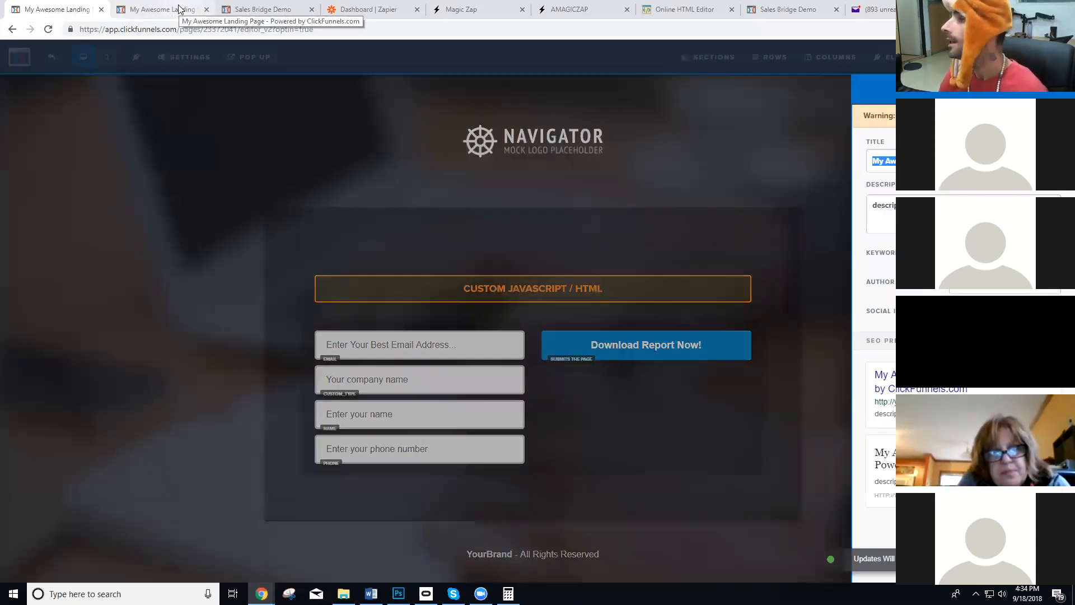
{"action": "left_click", "coordinate": [179, 8]}
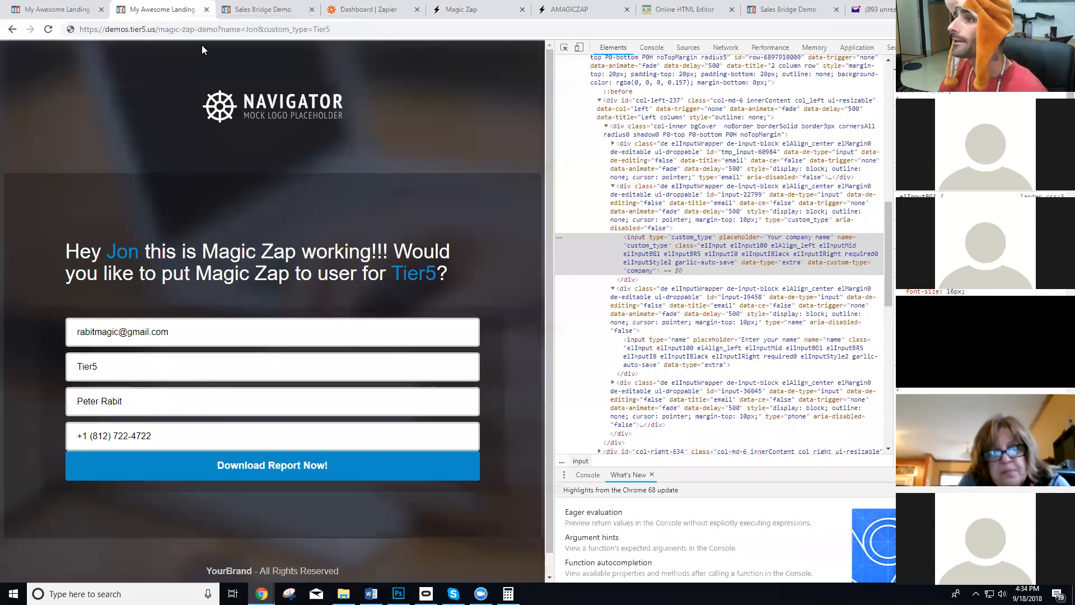
{"action": "left_click", "coordinate": [205, 31]}
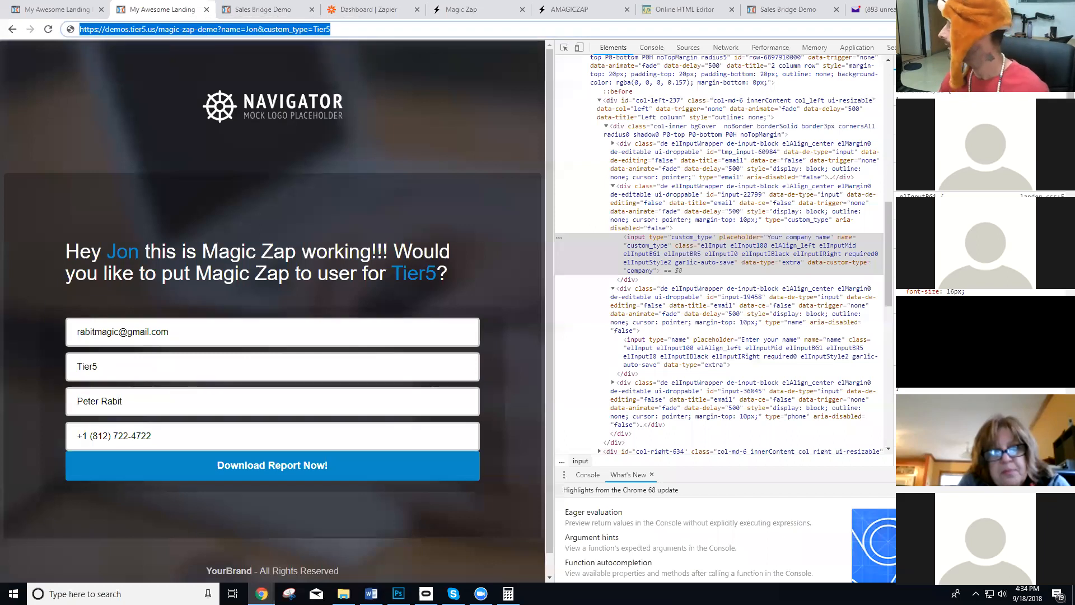
{"action": "key", "text": "ctrl+c"}
{"action": "key", "text": "ctrl+shift+n"}
{"action": "key", "text": "ctrl+v"}
{"action": "key", "text": "Return"}
Launch Microsoft Edge and load the copied personalized demo page URL there.
{"action": "left_click", "coordinate": [13, 593]}
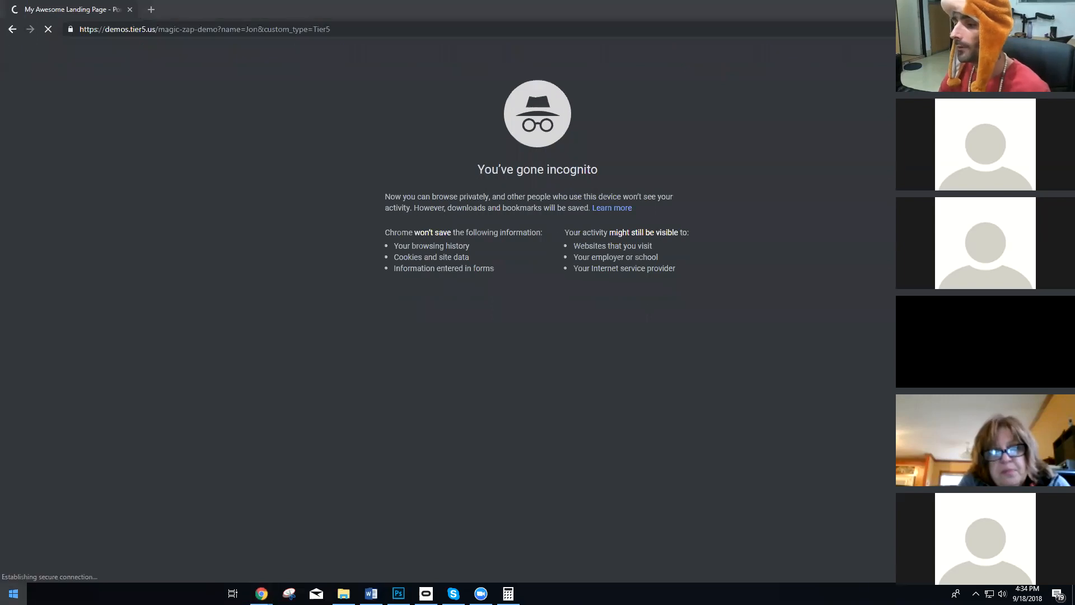
{"action": "type", "text": "edge"}
{"action": "key", "text": "Return"}
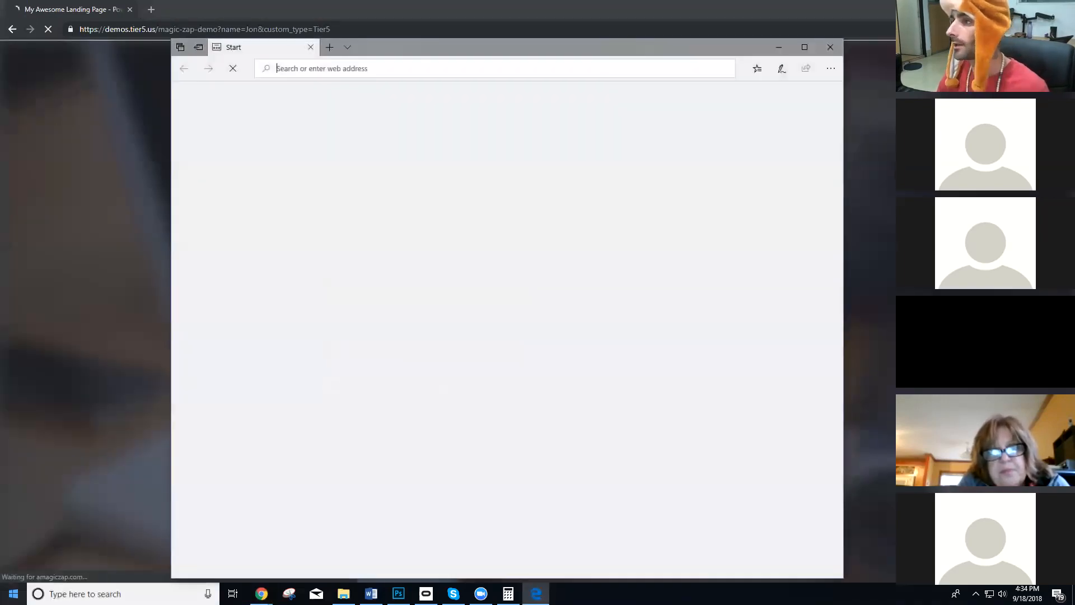
{"action": "key", "text": "ctrl+v"}
{"action": "key", "text": "Return"}
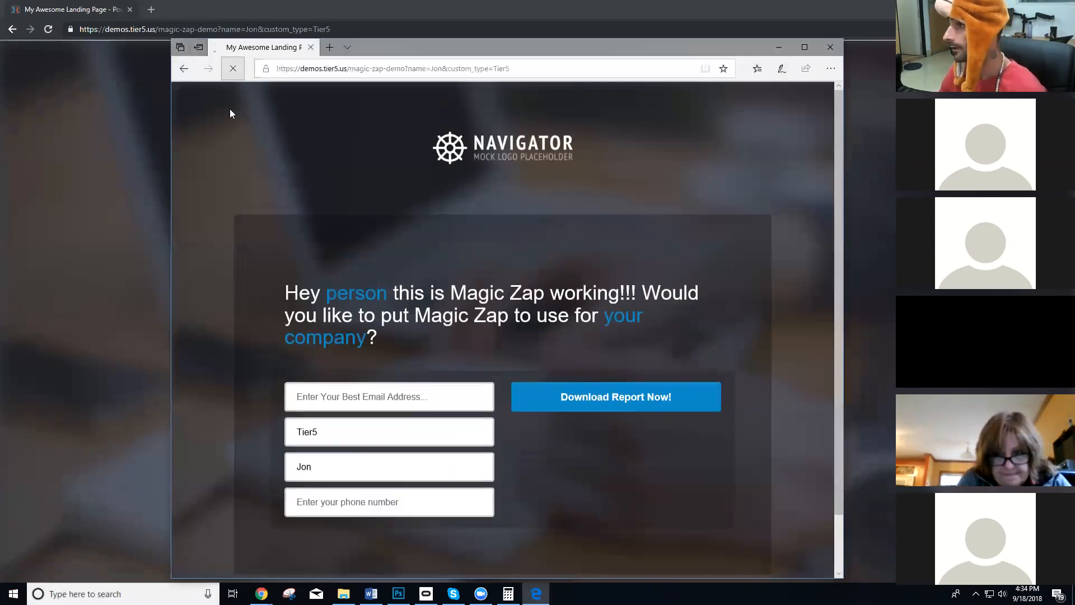
Reload the demo page in both the incognito window and Microsoft Edge to compare the headline personalization.
{"action": "key", "text": "alt+Tab"}
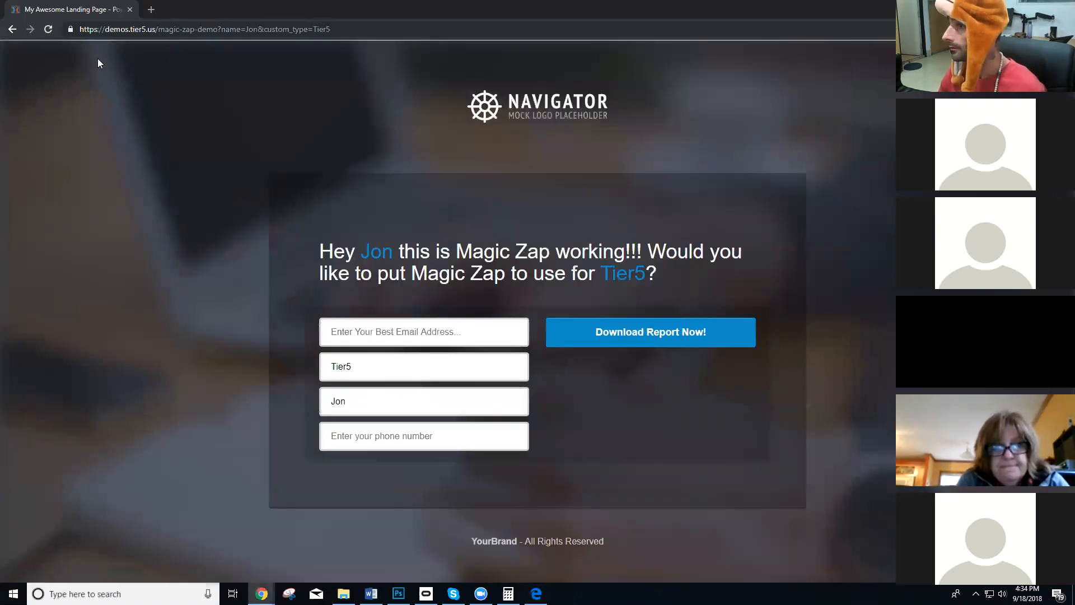
{"action": "left_click", "coordinate": [48, 29]}
{"action": "key", "text": "alt+Tab"}
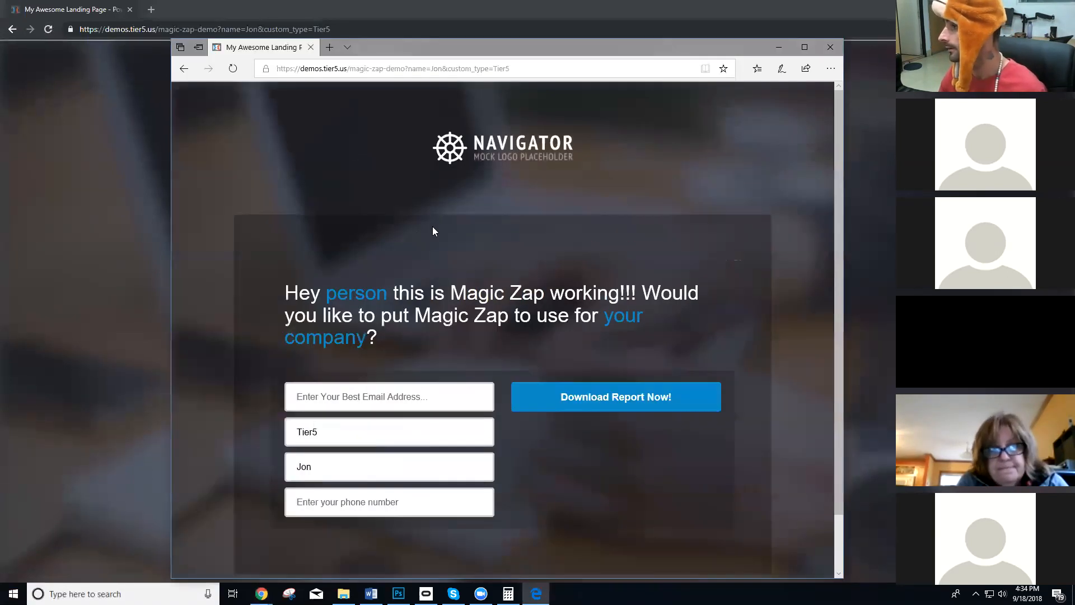
{"action": "left_click", "coordinate": [231, 68]}
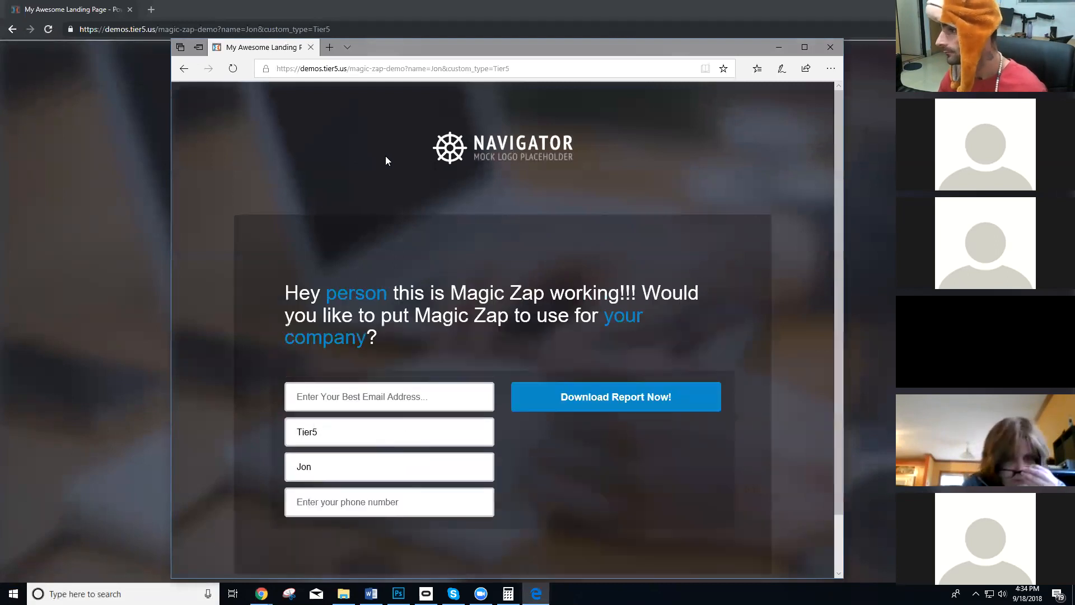
Open Edge's developer tools and inspect the parameters of the magic-zap-demo network request.
{"action": "key", "text": "F12"}
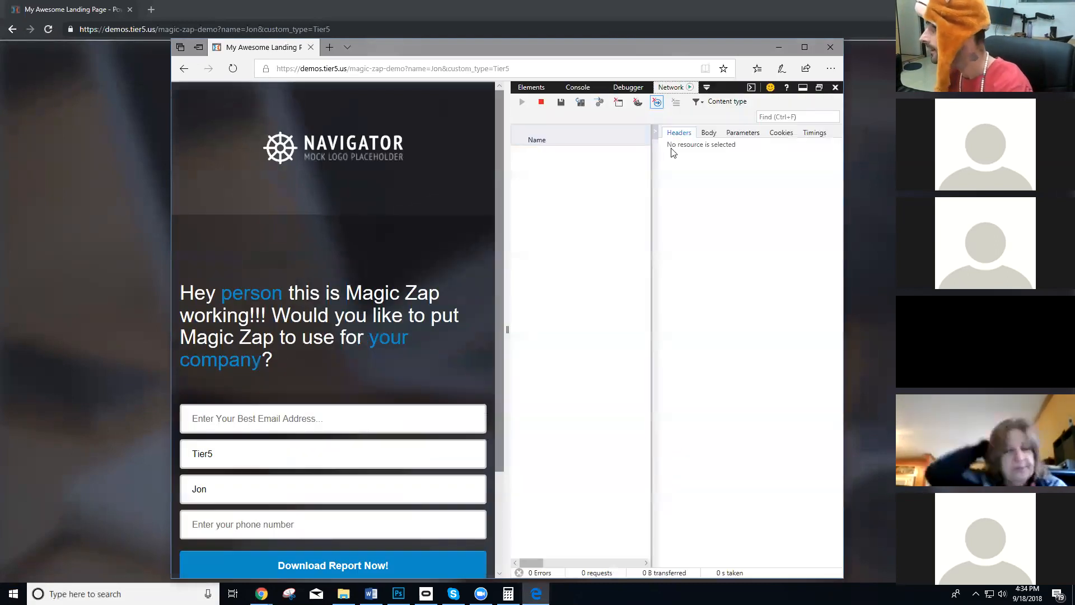
{"action": "left_click", "coordinate": [743, 132]}
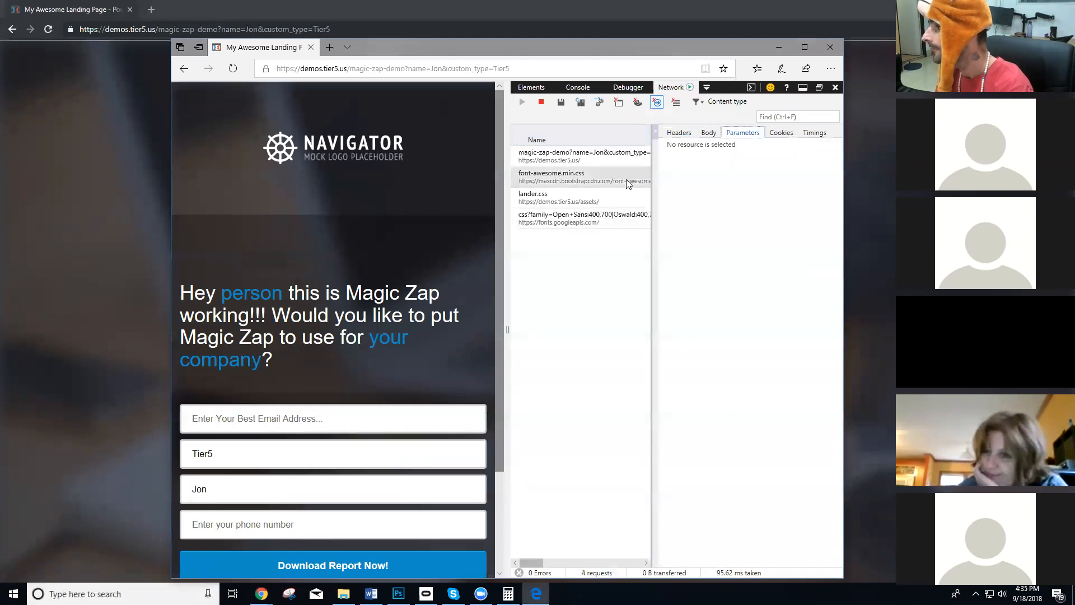
{"action": "left_click", "coordinate": [585, 159]}
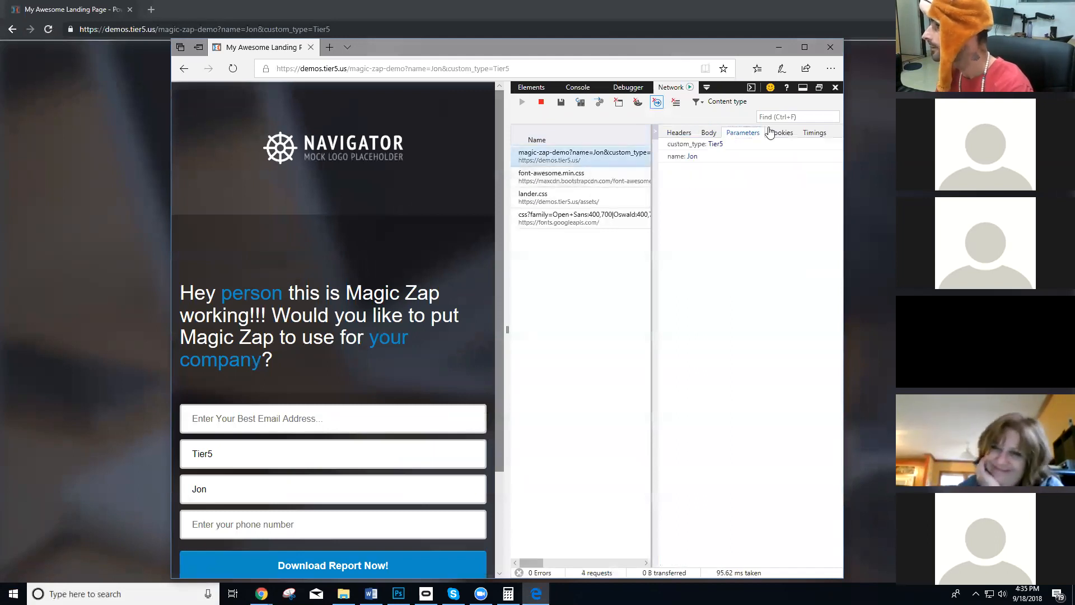
{"action": "left_click_drag", "start_coordinate": [500, 168], "coordinate": [500, 207]}
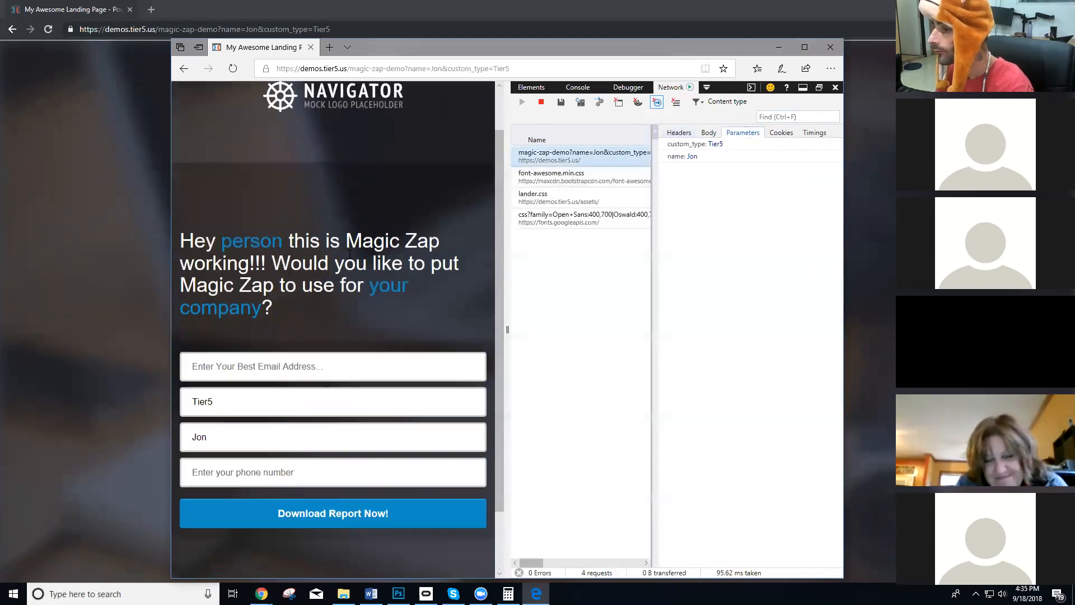
Search for "how to enable javascript in microsoft edge" in a new Edge tab.
{"action": "left_click", "coordinate": [830, 68]}
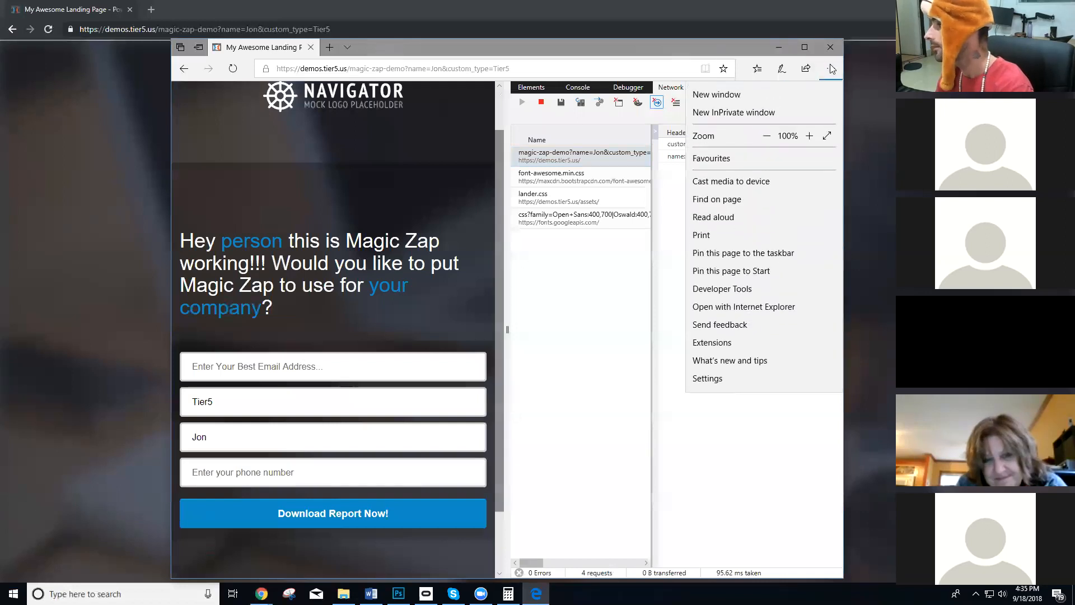
{"action": "left_click", "coordinate": [329, 49]}
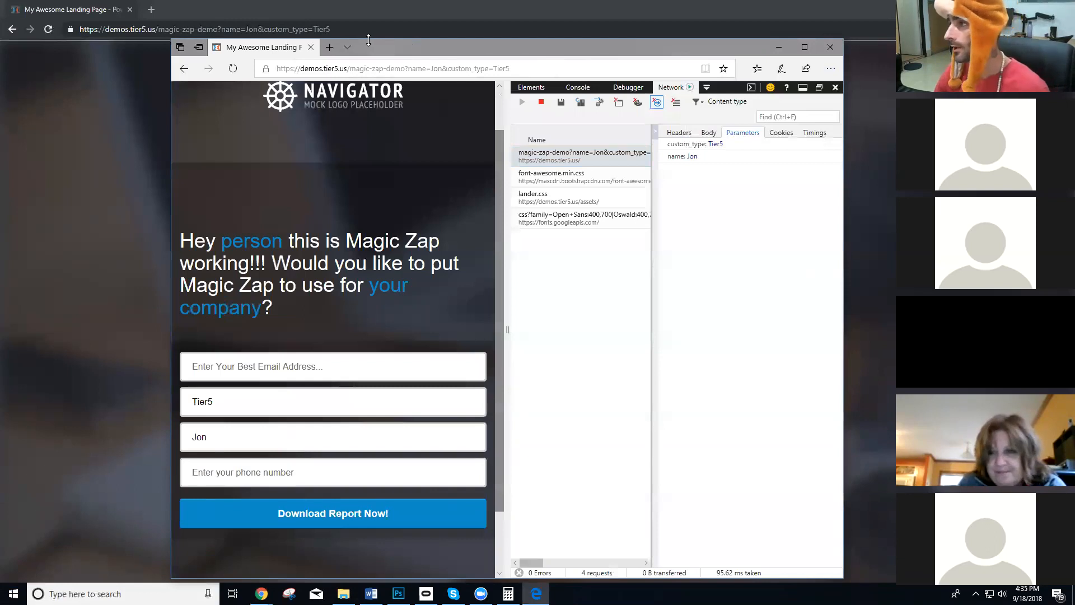
{"action": "left_click", "coordinate": [329, 48]}
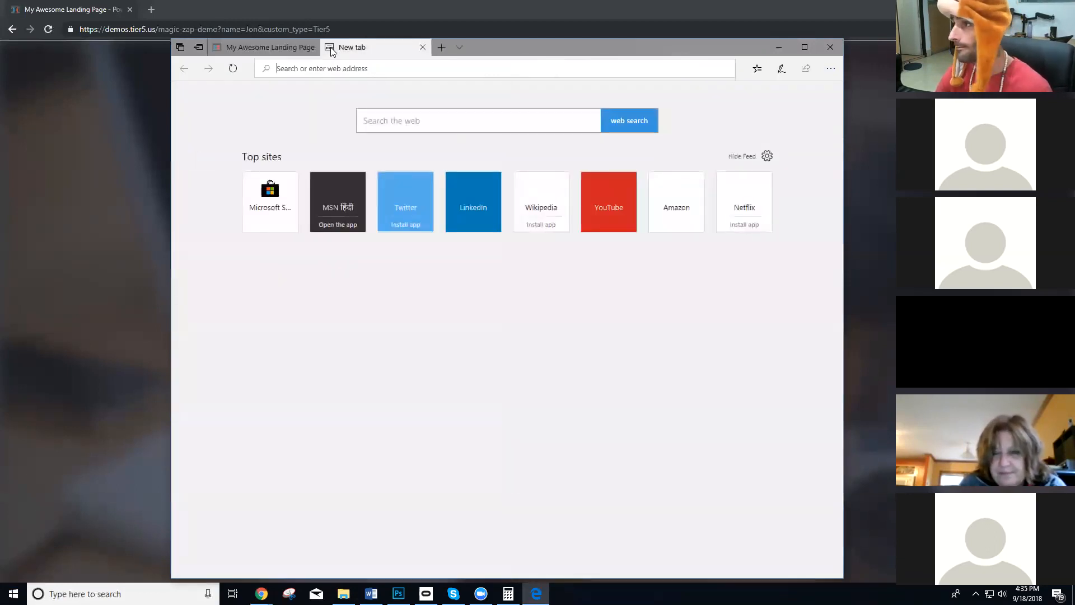
{"action": "type", "text": "how to enable javascript"}
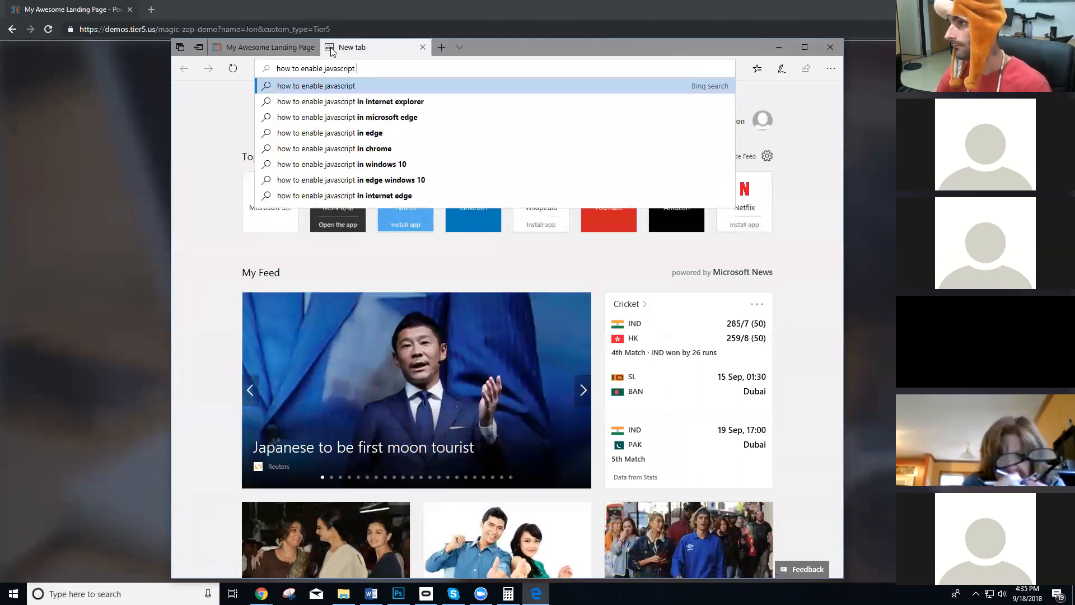
{"action": "key", "text": "Down"}
{"action": "key", "text": "Down"}
{"action": "key", "text": "Return"}
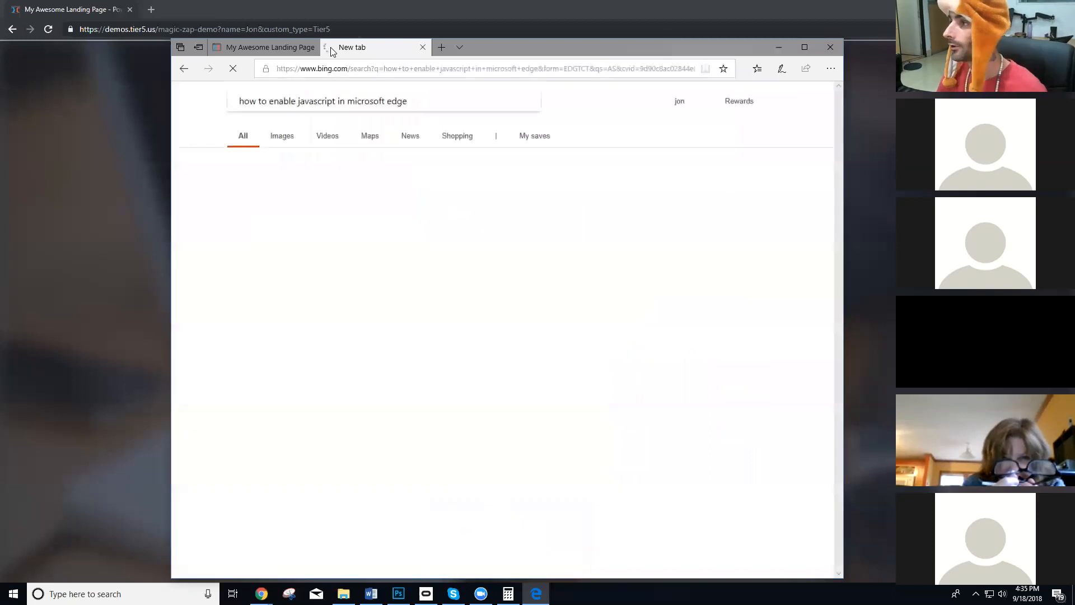
Return to the demo page in Edge and close the browser with all its tabs.
{"action": "left_click", "coordinate": [277, 49]}
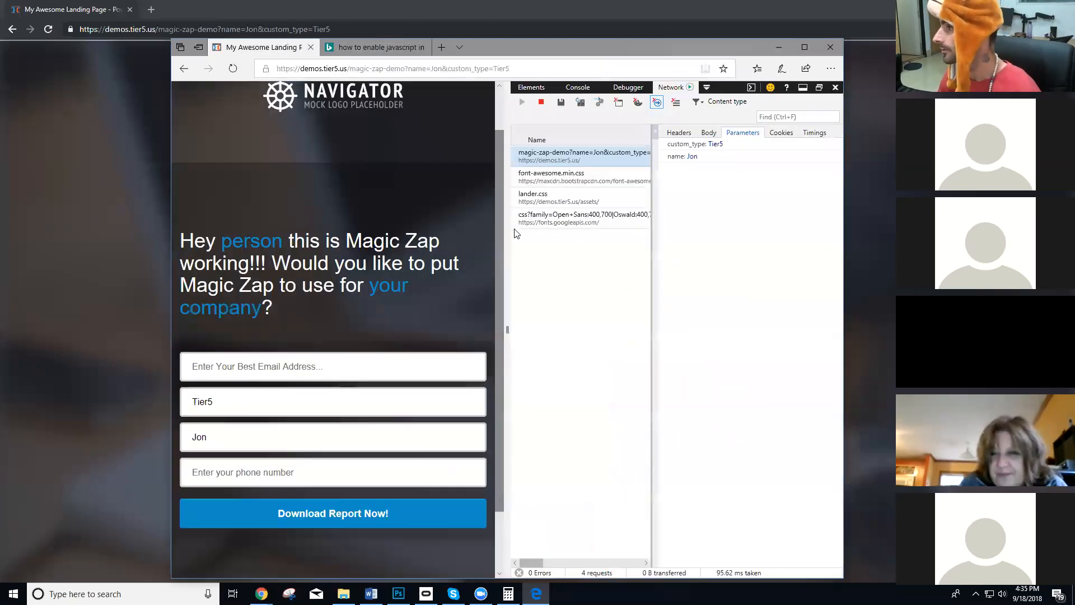
{"action": "left_click", "coordinate": [830, 47]}
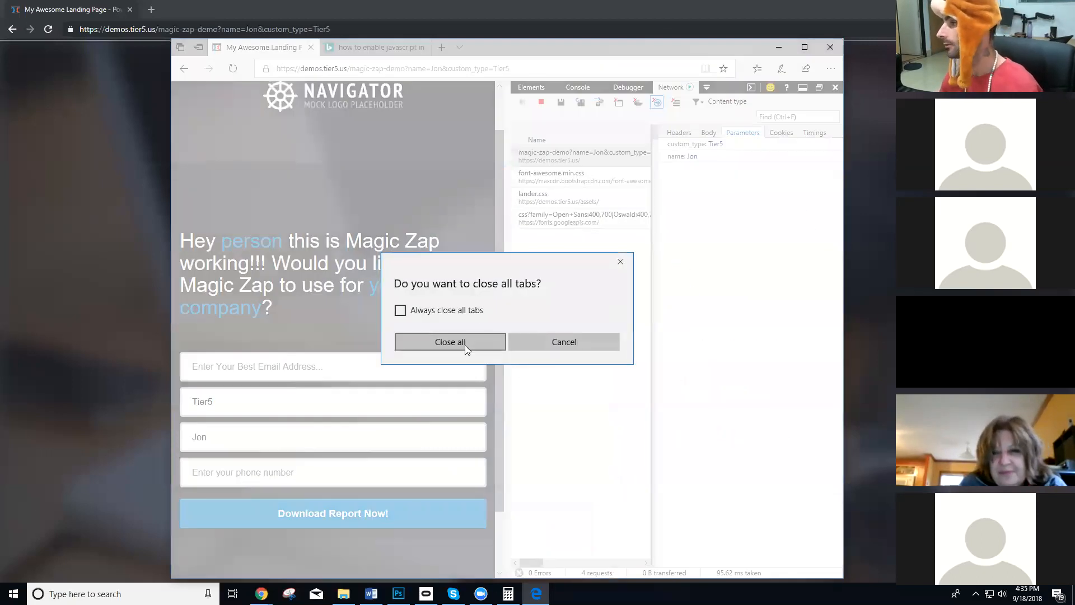
{"action": "left_click", "coordinate": [464, 343]}
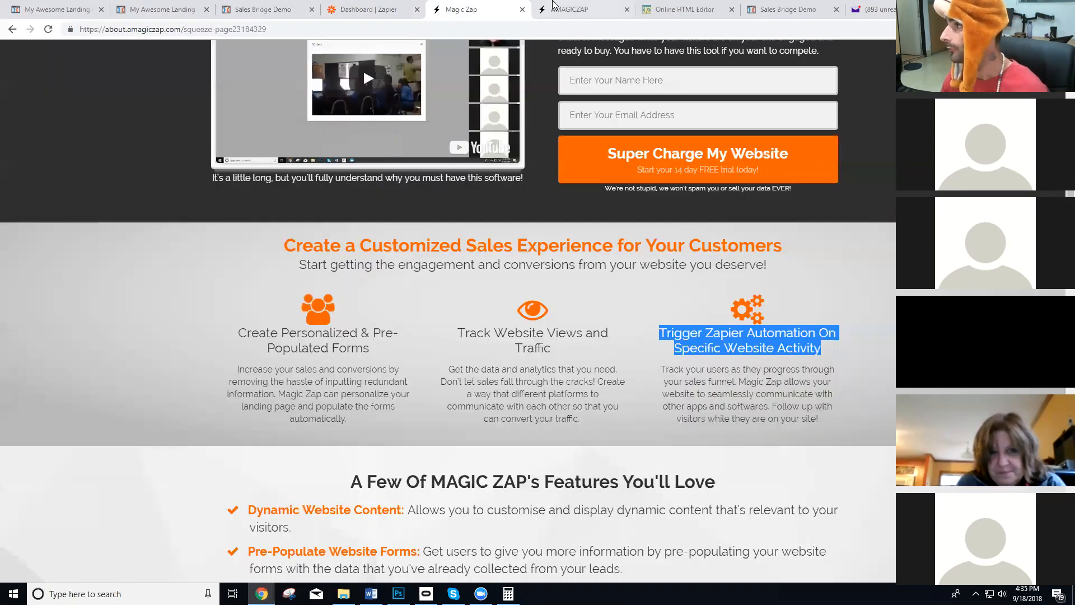
On the Magic Zap sales page, highlight the "Create Personalized & Pre-Populated Forms" feature heading text.
{"action": "left_click", "coordinate": [553, 5]}
{"action": "left_click", "coordinate": [493, 9]}
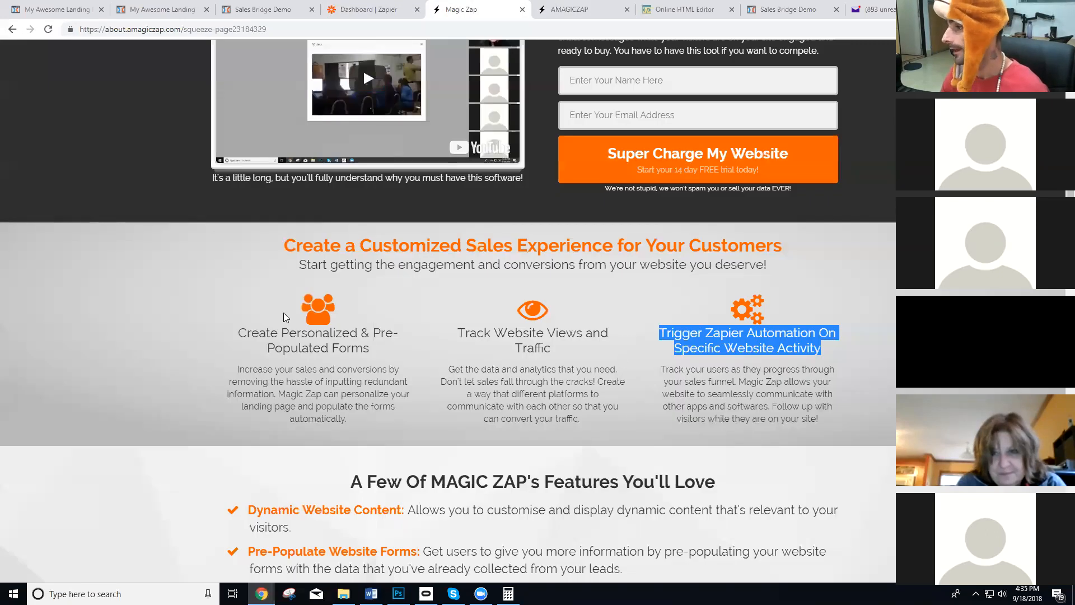
{"action": "left_click_drag", "start_coordinate": [245, 335], "coordinate": [369, 330]}
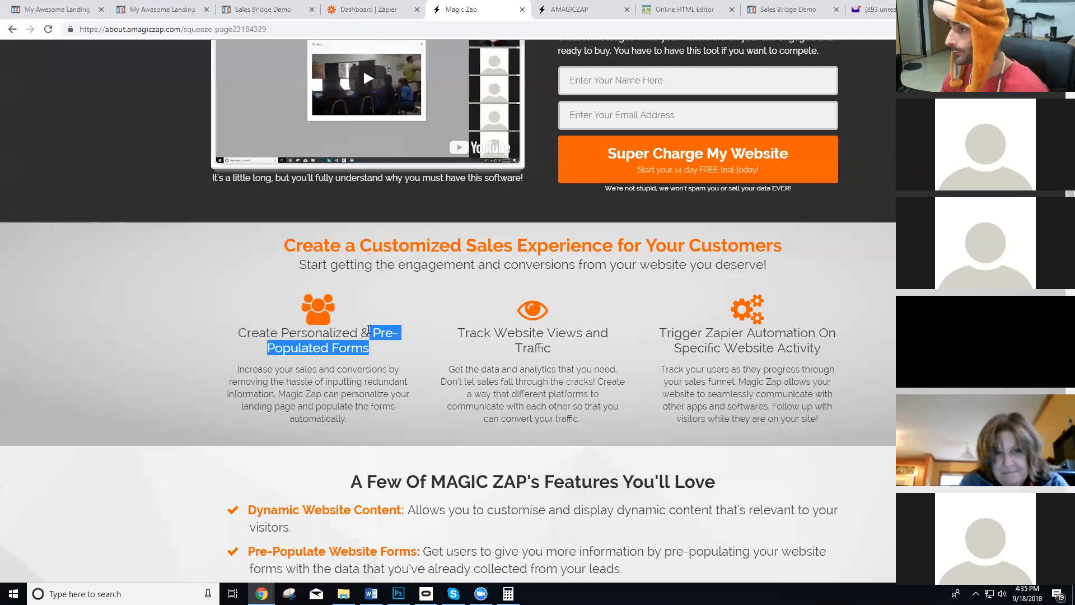
Switch to the incognito demo page and highlight its personalized headline.
{"action": "key", "text": "alt+Tab"}
{"action": "left_click_drag", "start_coordinate": [322, 247], "coordinate": [674, 283]}
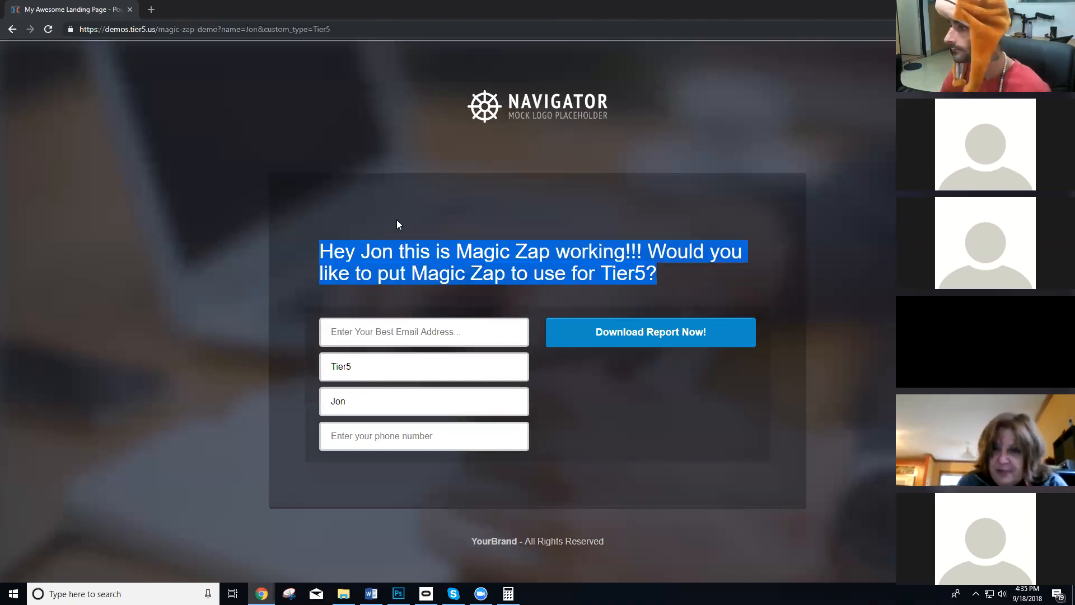
{"action": "left_click", "coordinate": [542, 292]}
{"action": "left_click_drag", "start_coordinate": [661, 276], "coordinate": [309, 249]}
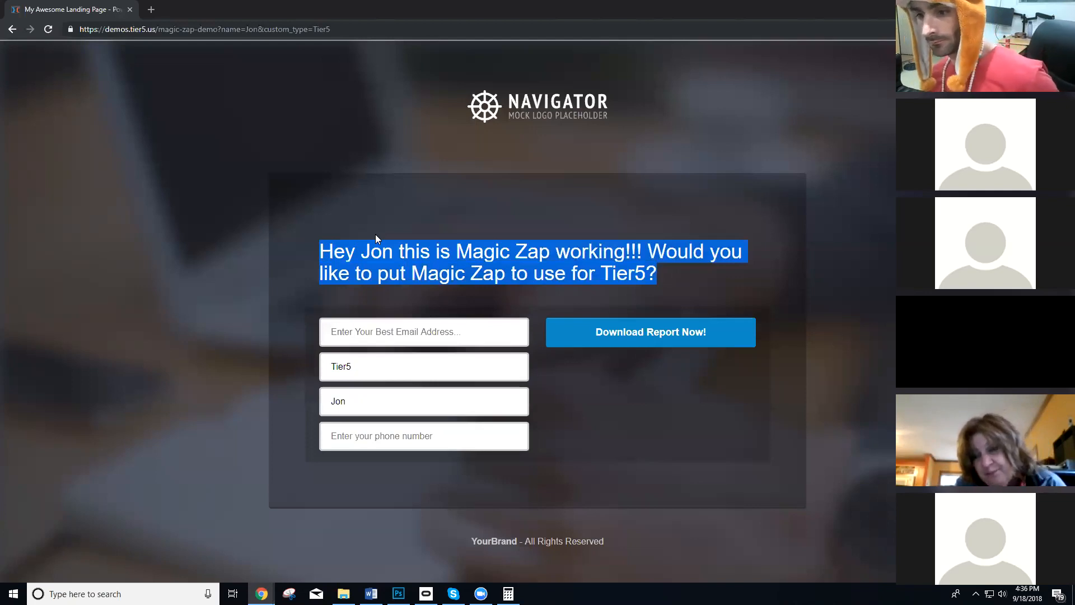
Switch to the main browser window and open chatfuel.com in a new tab.
{"action": "key", "text": "alt+Tab"}
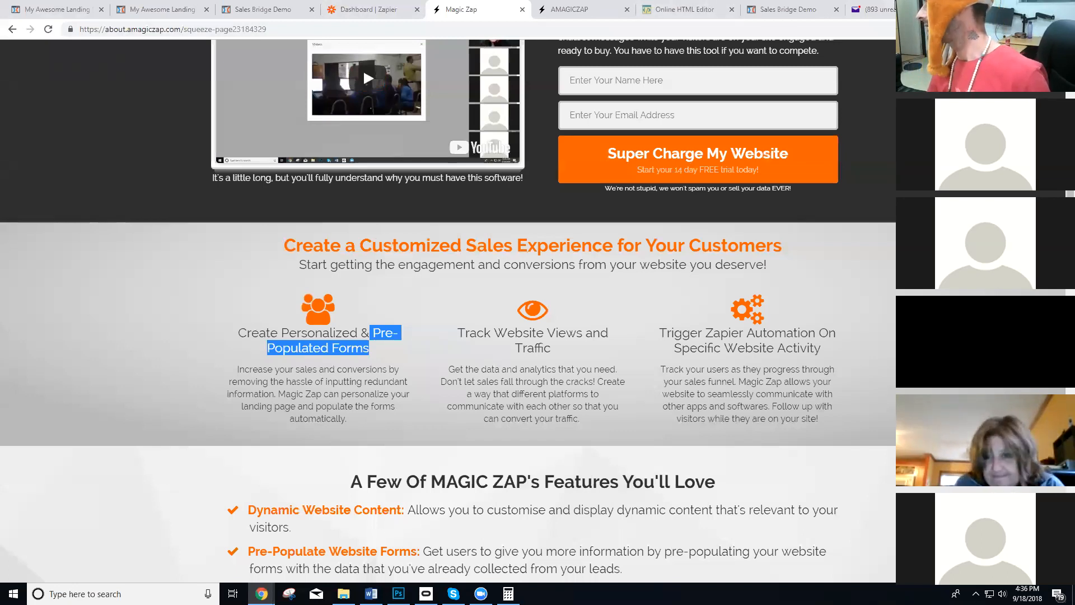
{"action": "left_click", "coordinate": [961, 9]}
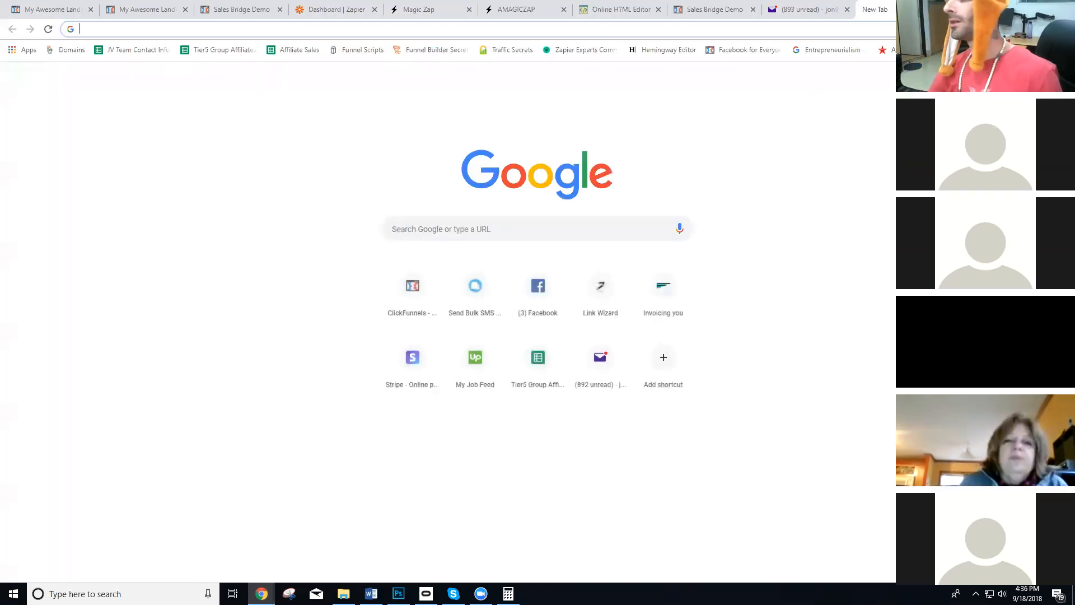
{"action": "type", "text": "chat"}
{"action": "key", "text": "Return"}
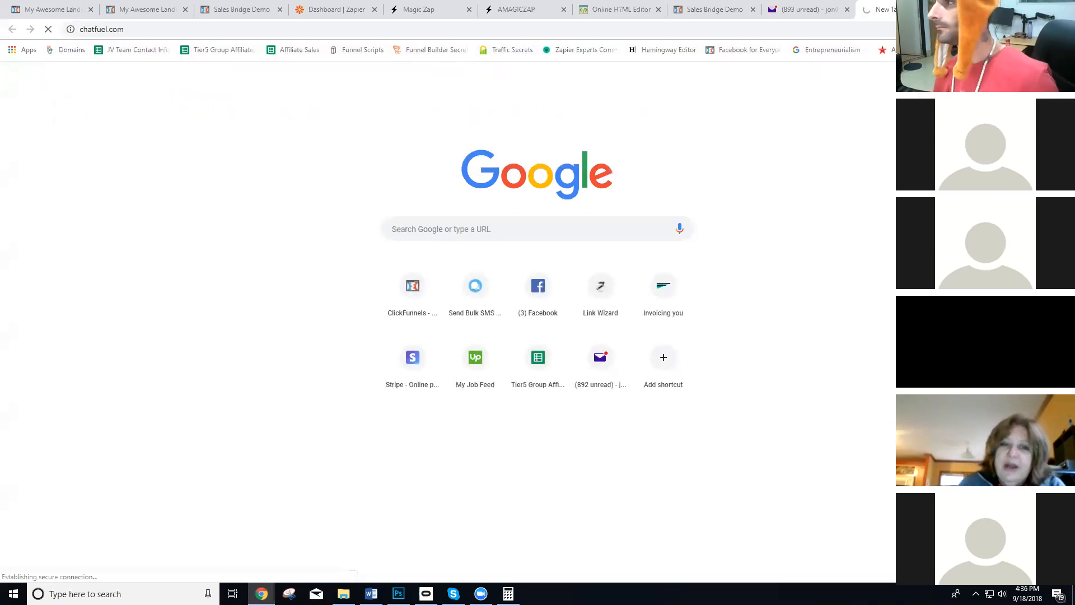
Copy the demo page's full URL from the incognito window and return to the Chatfuel dashboard.
{"action": "key", "text": "alt+Tab"}
{"action": "left_click", "coordinate": [188, 32]}
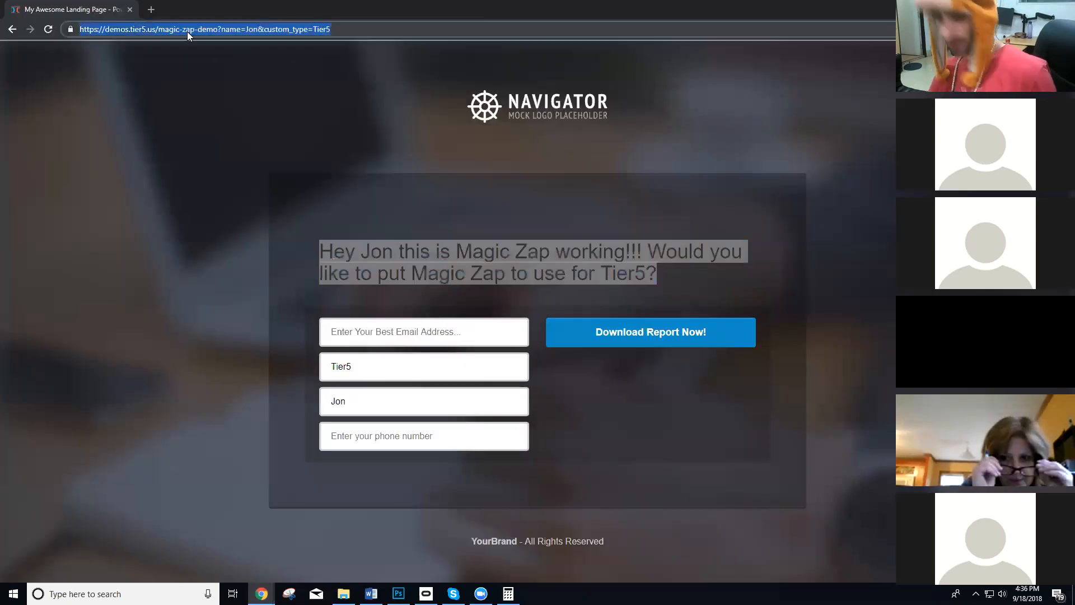
{"action": "key", "text": "alt+Tab"}
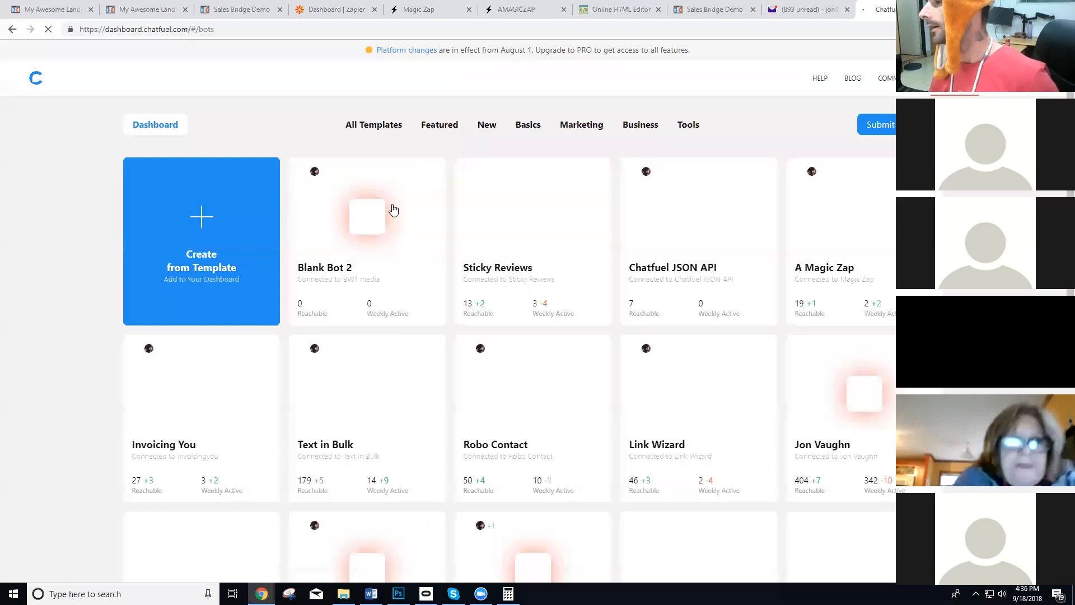
Open the Tier5 bot and its "Magic Zap Demo 3" block in the Helpers group.
{"action": "scroll", "coordinate": [239, 227], "scroll_direction": "down", "scroll_amount": 5}
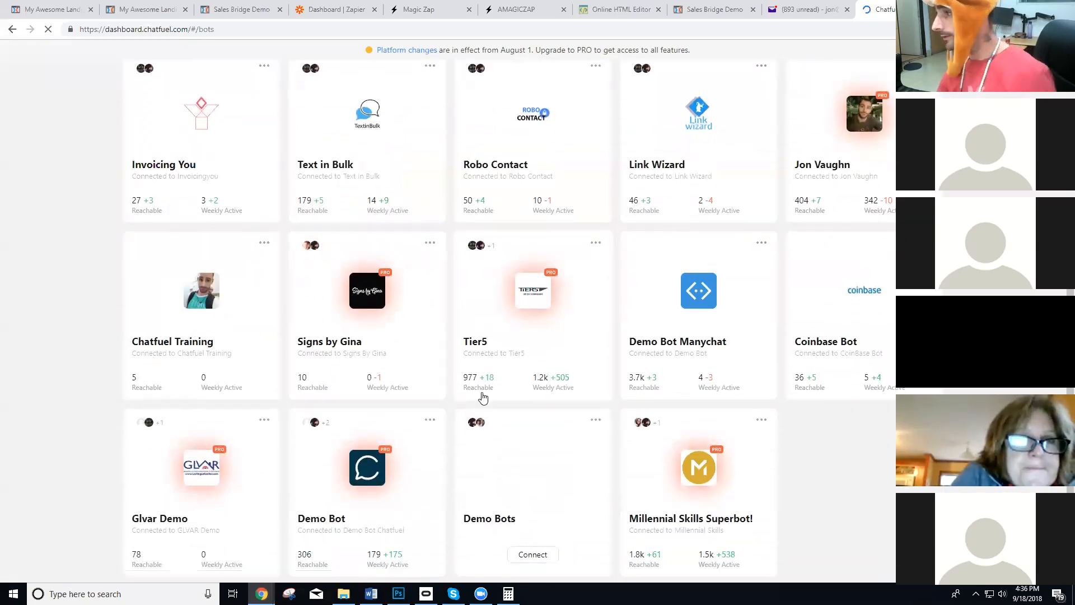
{"action": "left_click", "coordinate": [487, 375]}
{"action": "scroll", "coordinate": [150, 358], "scroll_direction": "down", "scroll_amount": 6}
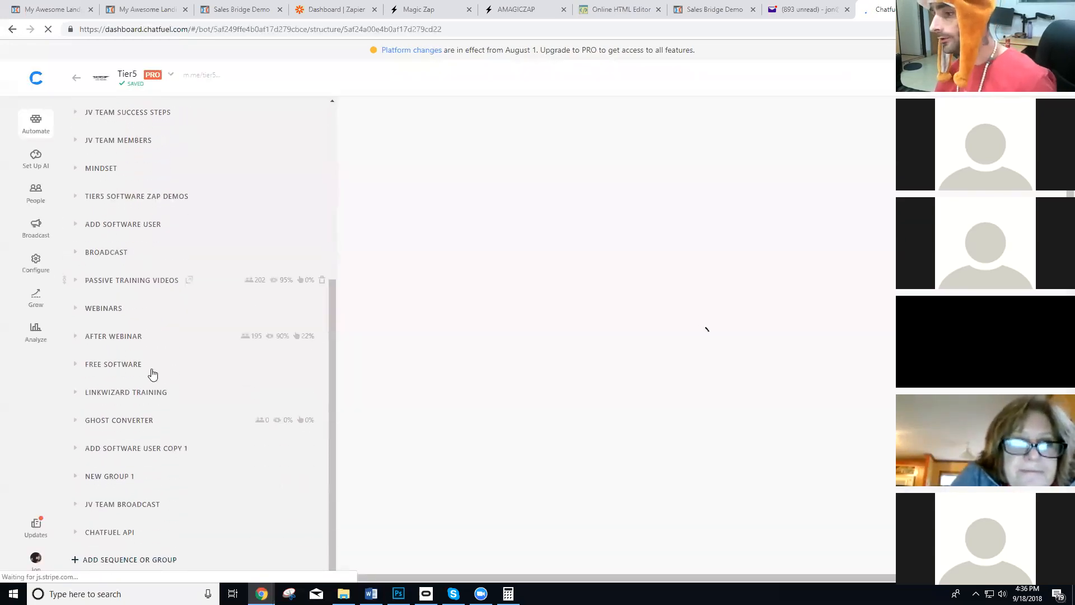
{"action": "scroll", "coordinate": [144, 367], "scroll_direction": "up", "scroll_amount": 5}
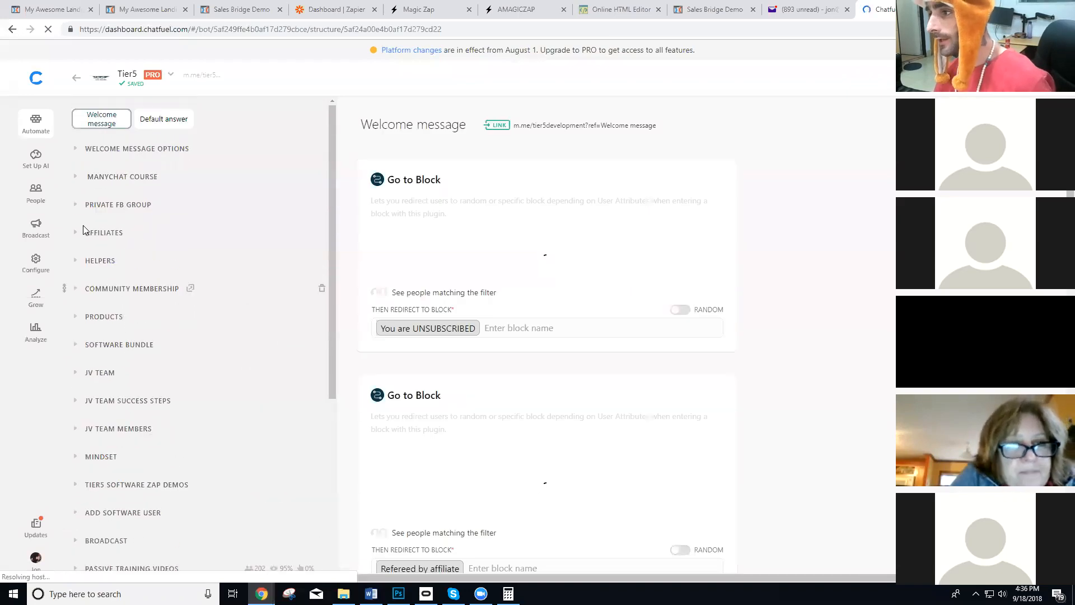
{"action": "scroll", "coordinate": [155, 267], "scroll_direction": "down", "scroll_amount": 1}
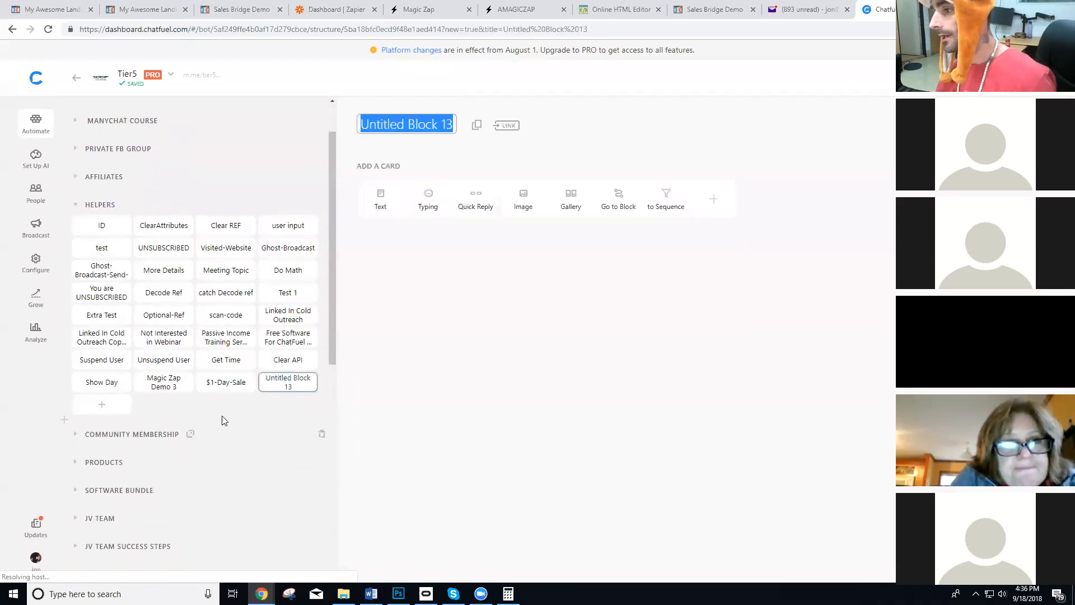
{"action": "left_click", "coordinate": [166, 386]}
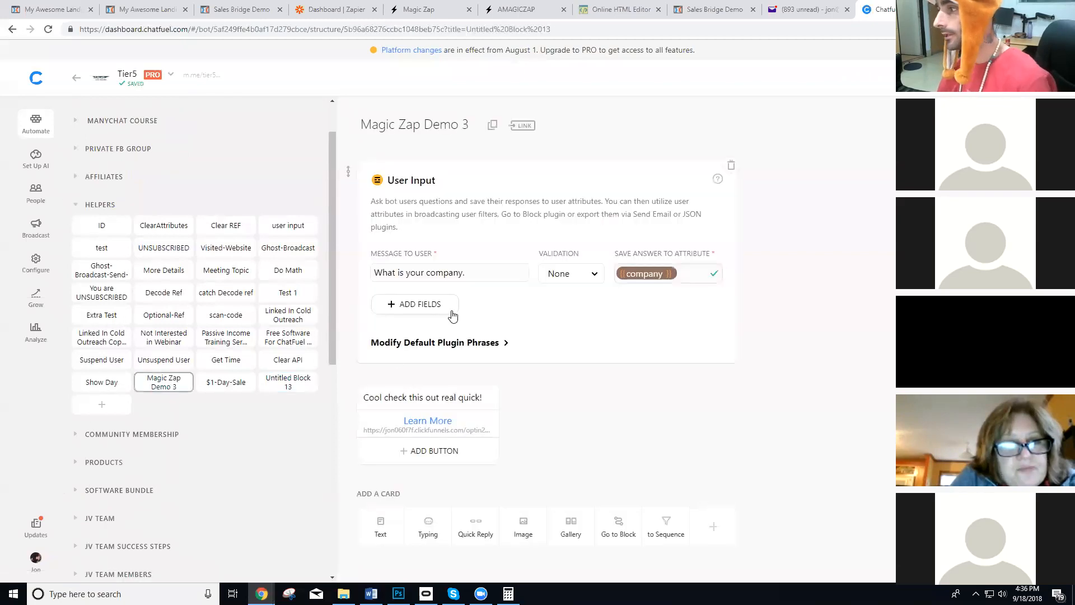
Add a text card to the Magic Zap Demo 3 block and paste the demo page URL into it.
{"action": "left_click", "coordinate": [402, 429]}
{"action": "left_click", "coordinate": [624, 438]}
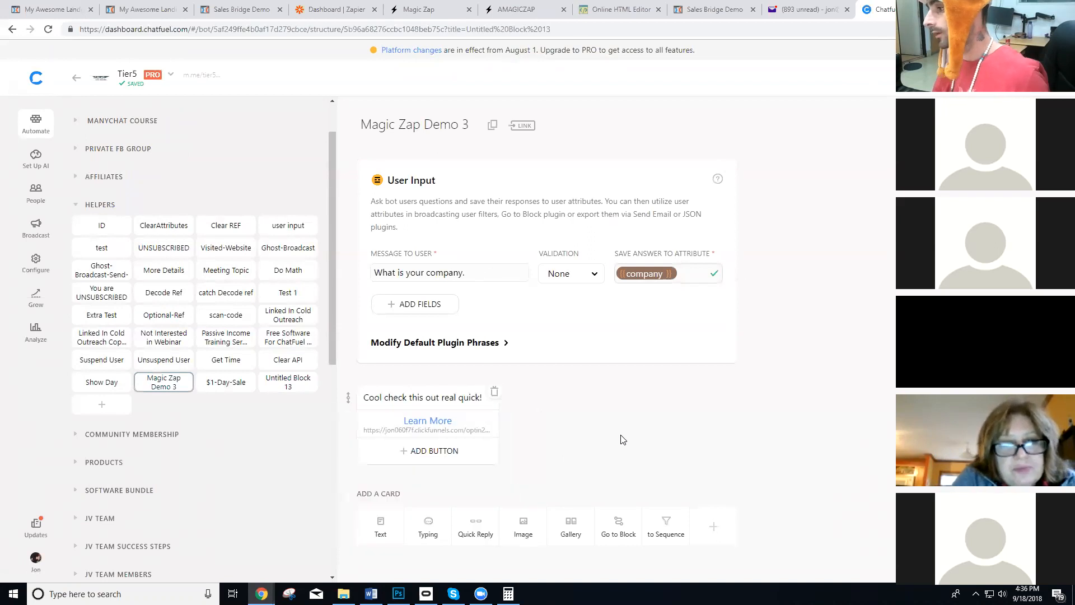
{"action": "left_click", "coordinate": [373, 528]}
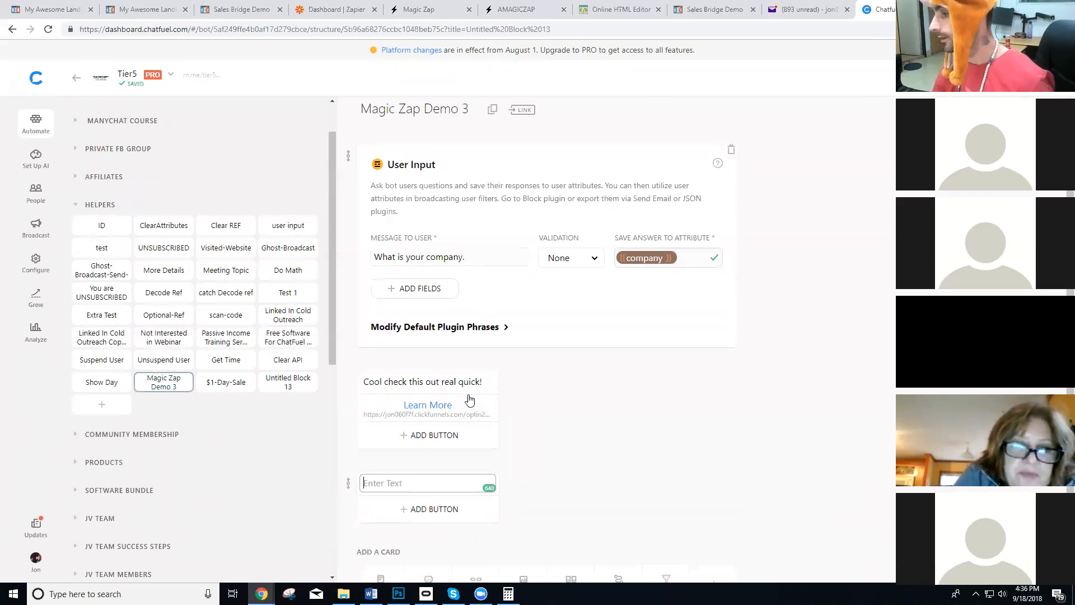
{"action": "type", "text": "https://demos.tier5.us/magic-zap-demo?name=Jon&custom_type=Tier5"}
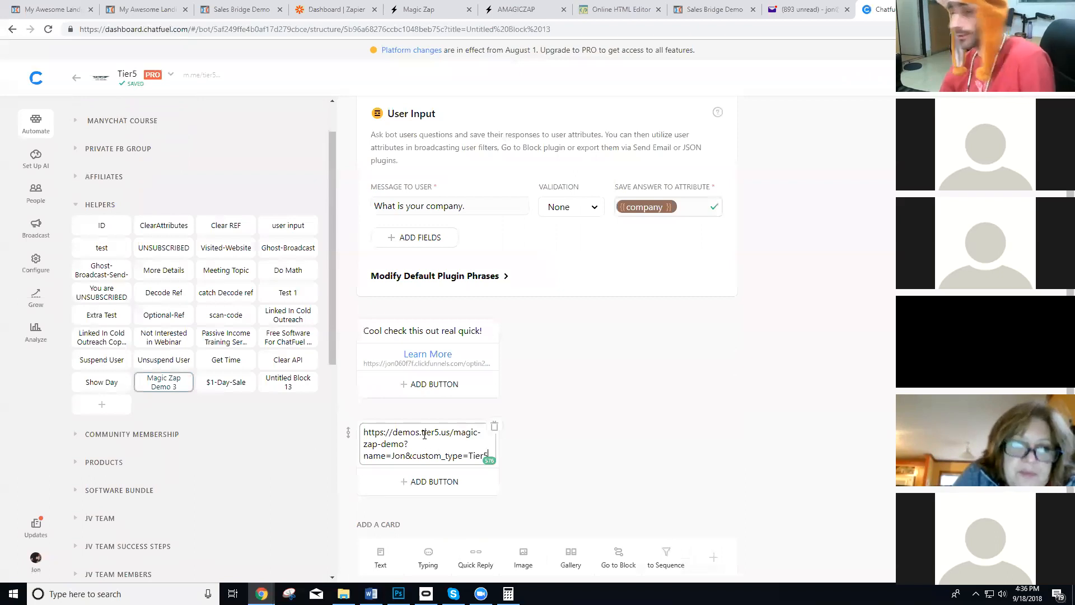
In the pasted URL, replace the name value with the {{first name}} attribute and the custom_type value with {{company}}.
{"action": "double_click", "coordinate": [398, 455]}
{"action": "type", "text": "{{fir"}
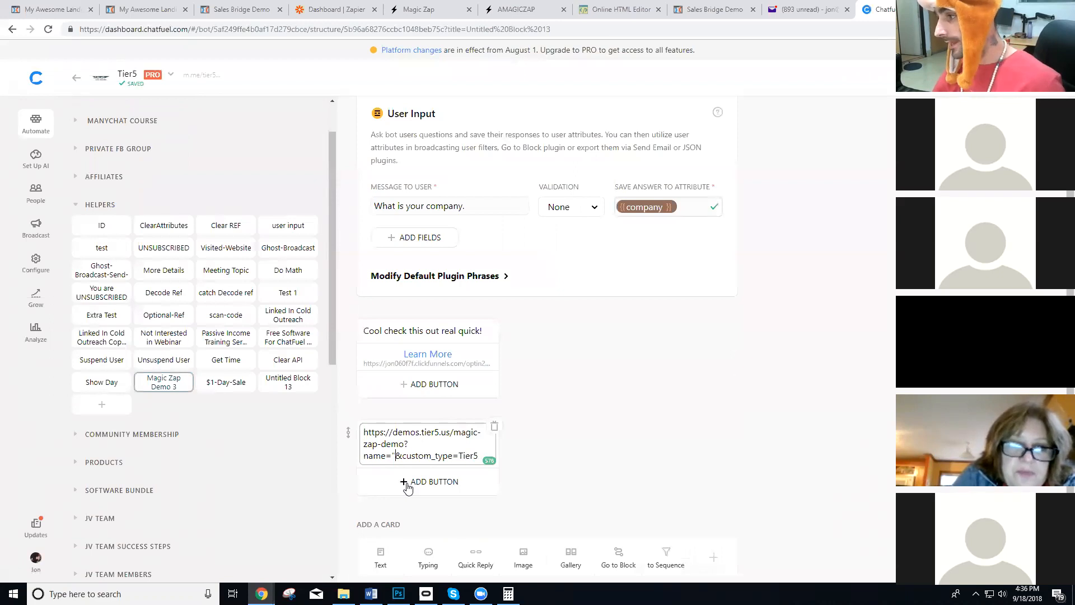
{"action": "key", "text": "Return"}
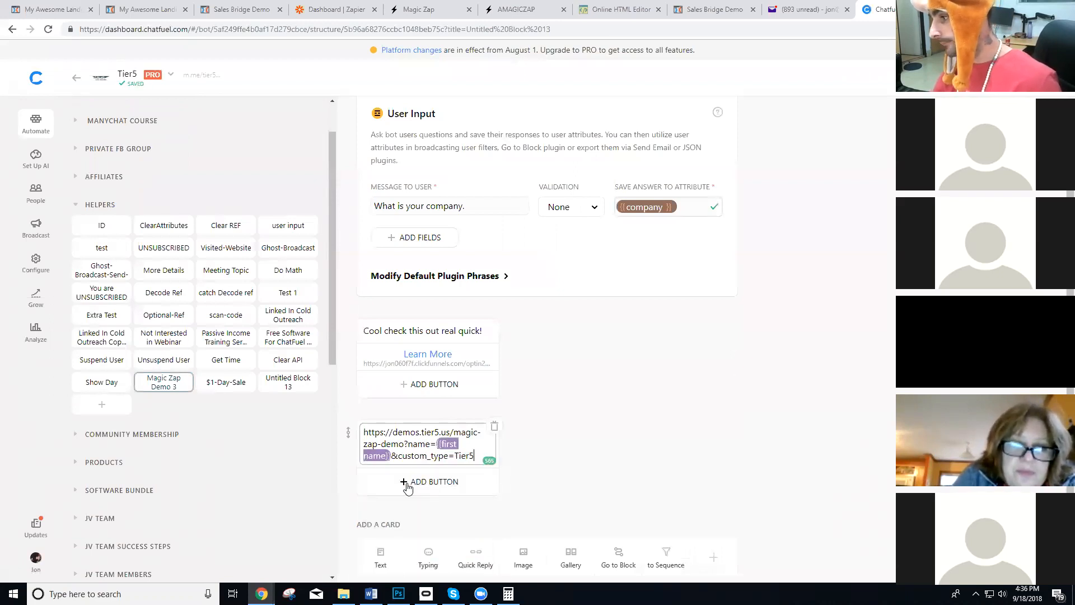
{"action": "double_click", "coordinate": [465, 457]}
{"action": "type", "text": "{{com"}
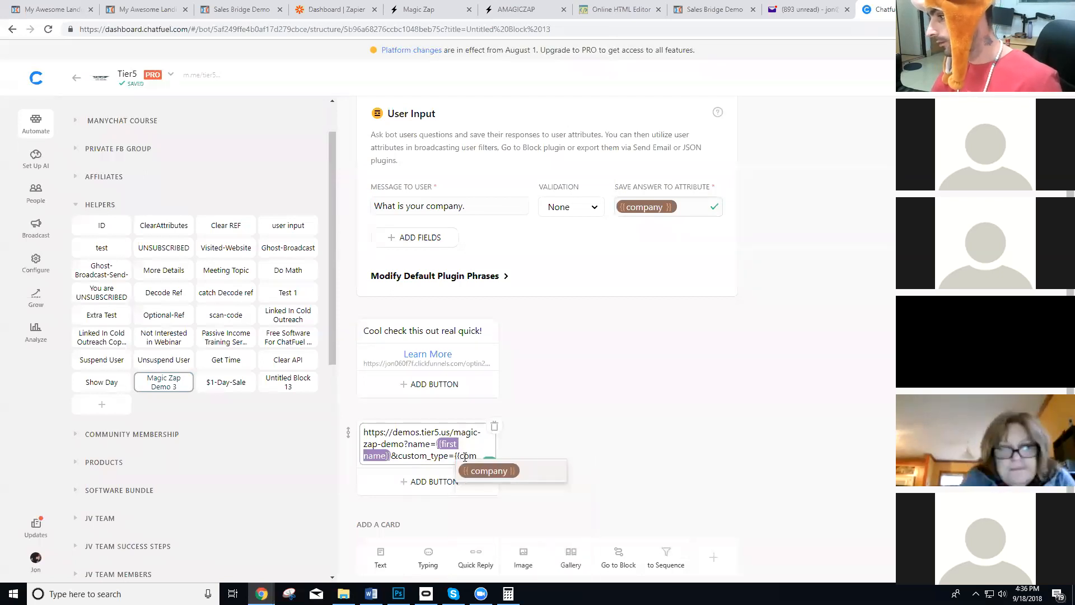
{"action": "key", "text": "Return"}
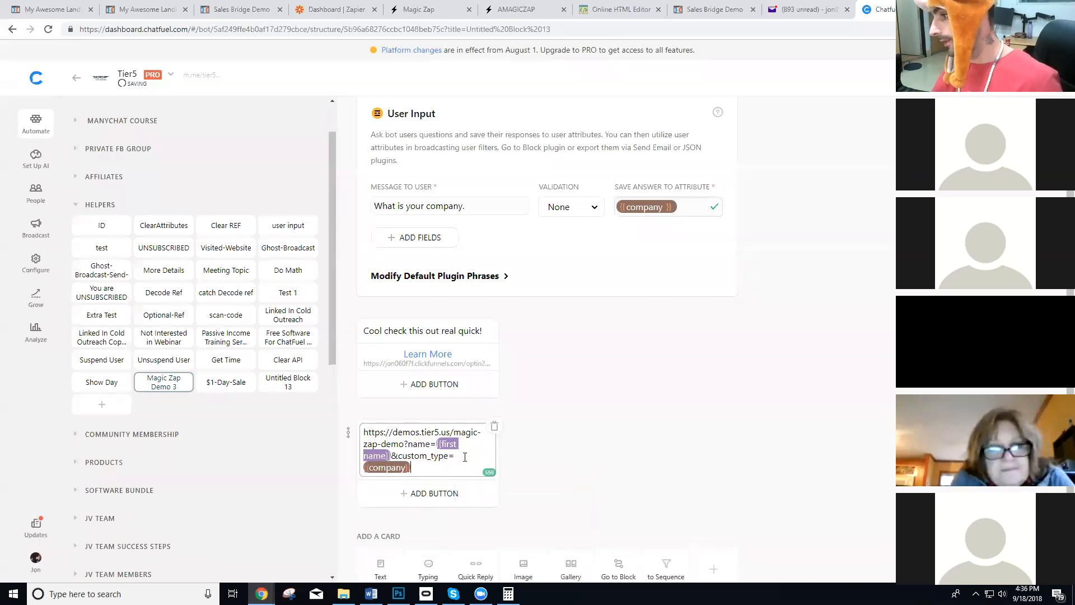
Replace the Learn More button's URL with the link from the text card, and delete that text card.
{"action": "left_click_drag", "start_coordinate": [426, 473], "coordinate": [358, 436]}
{"action": "key", "text": "ctrl+c"}
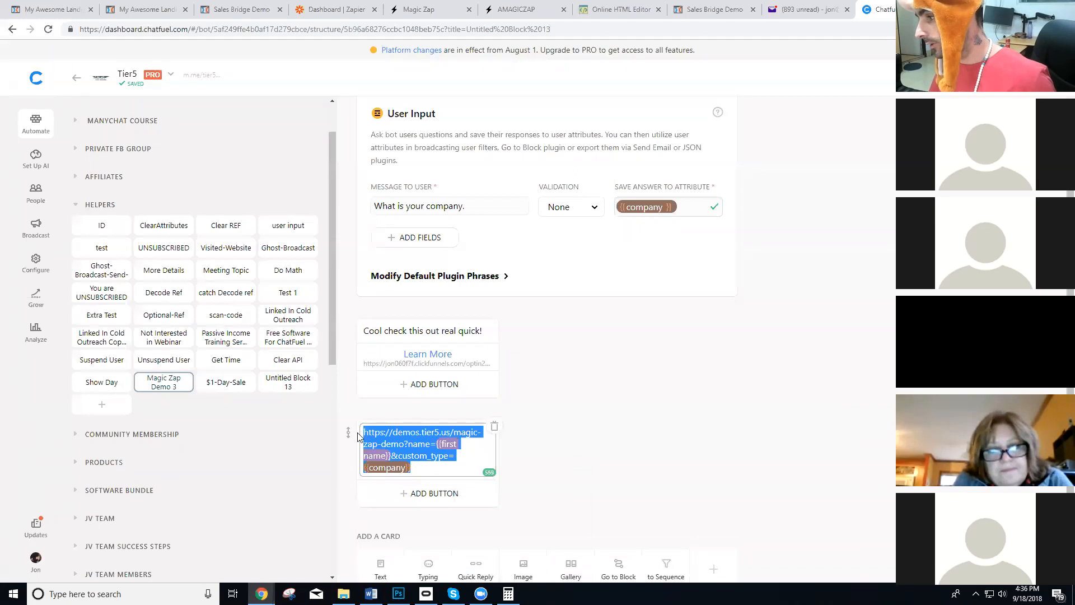
{"action": "left_click", "coordinate": [429, 364]}
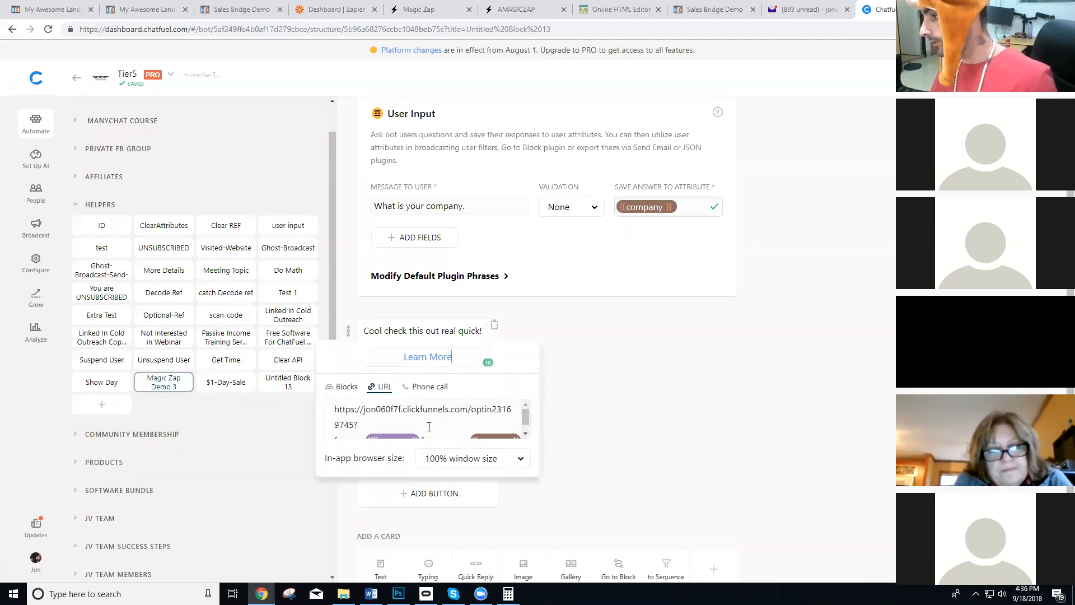
{"action": "left_click", "coordinate": [432, 424]}
{"action": "key", "text": "ctrl+a"}
{"action": "key", "text": "ctrl+v"}
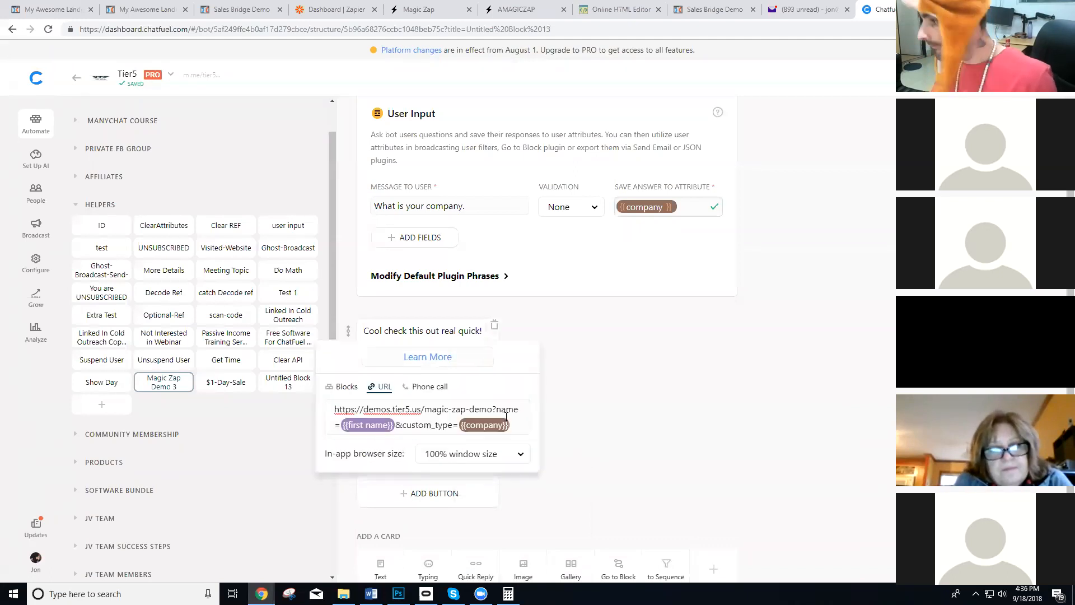
{"action": "left_click", "coordinate": [593, 404]}
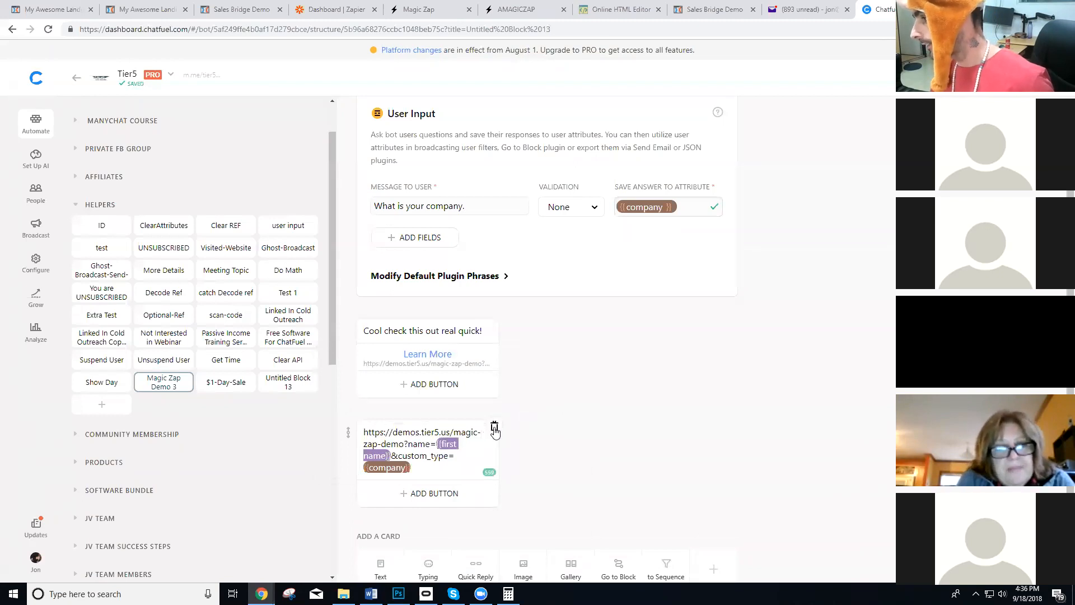
{"action": "left_click", "coordinate": [494, 430]}
{"action": "left_click", "coordinate": [603, 336]}
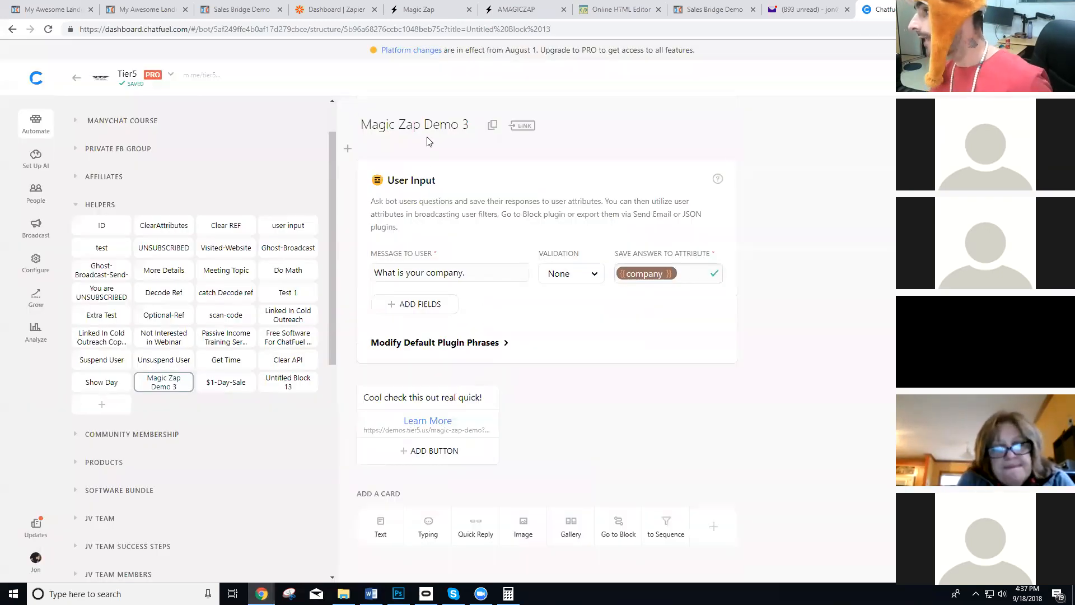
Open the bot's AI rules and check the Testing group for the phrase that triggers Magic Zap Demo 3.
{"action": "left_click", "coordinate": [36, 159]}
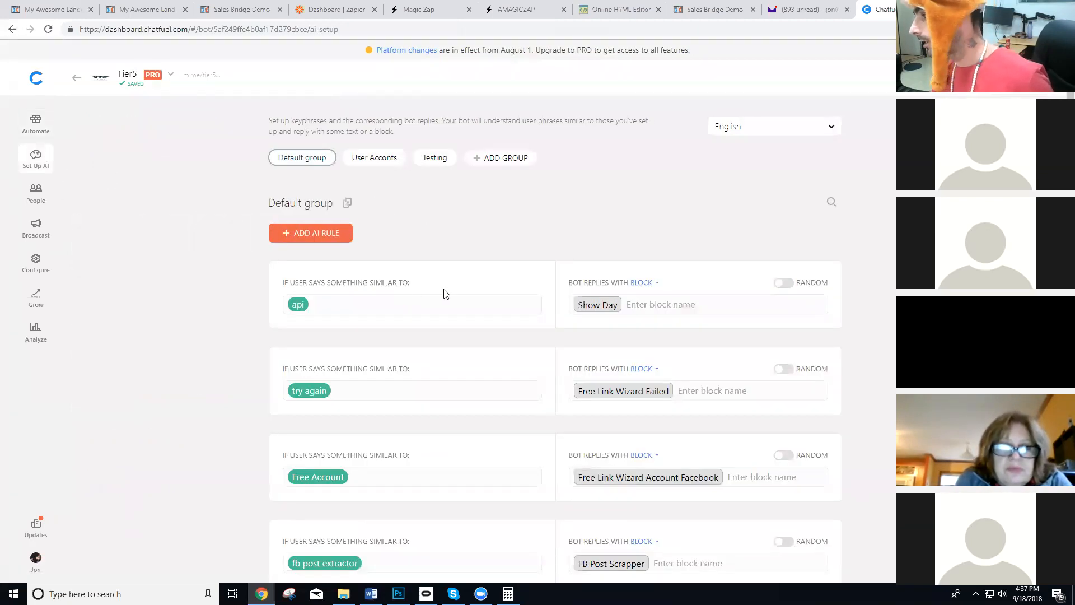
{"action": "left_click", "coordinate": [437, 159]}
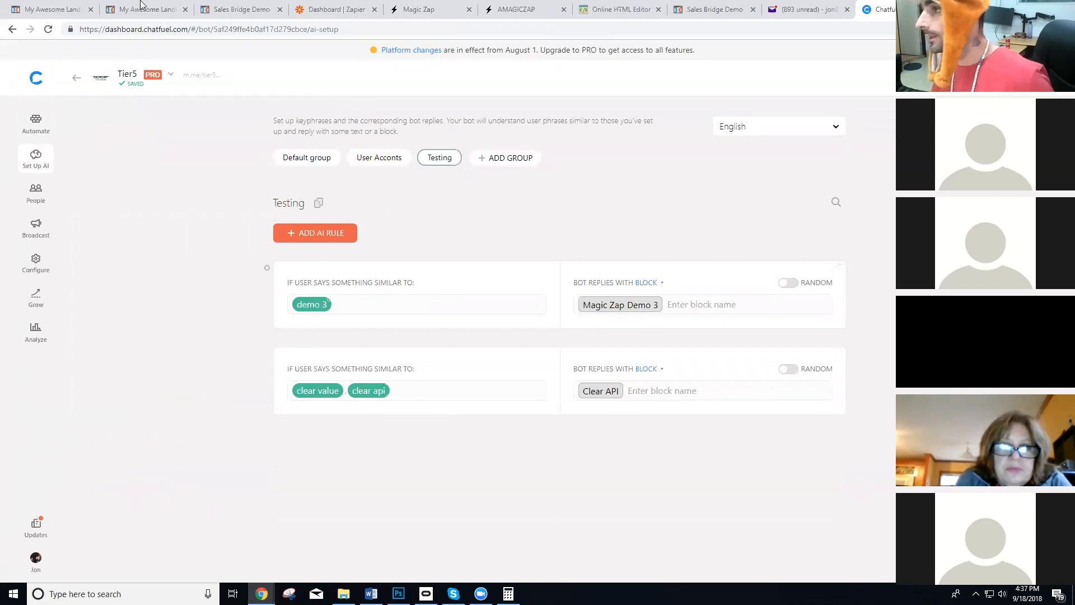
{"action": "key", "text": "ctrl+t"}
{"action": "type", "text": "www.facebook.com"}
{"action": "key", "text": "Return"}
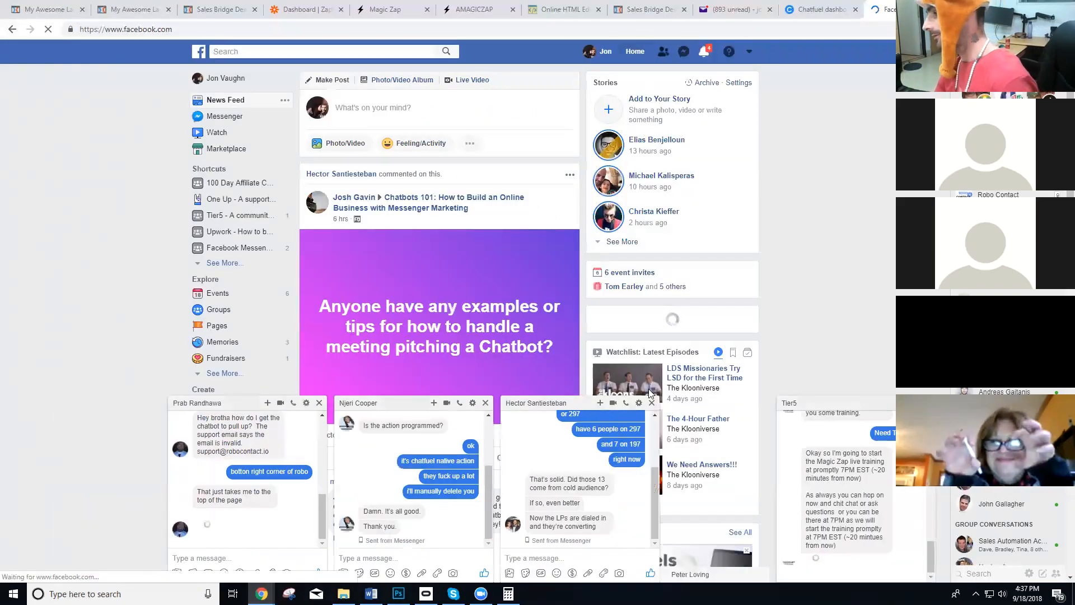
Send "demo 3" in the Tier5 chat and answer the bot's company question with "Poop".
{"action": "left_click", "coordinate": [861, 555]}
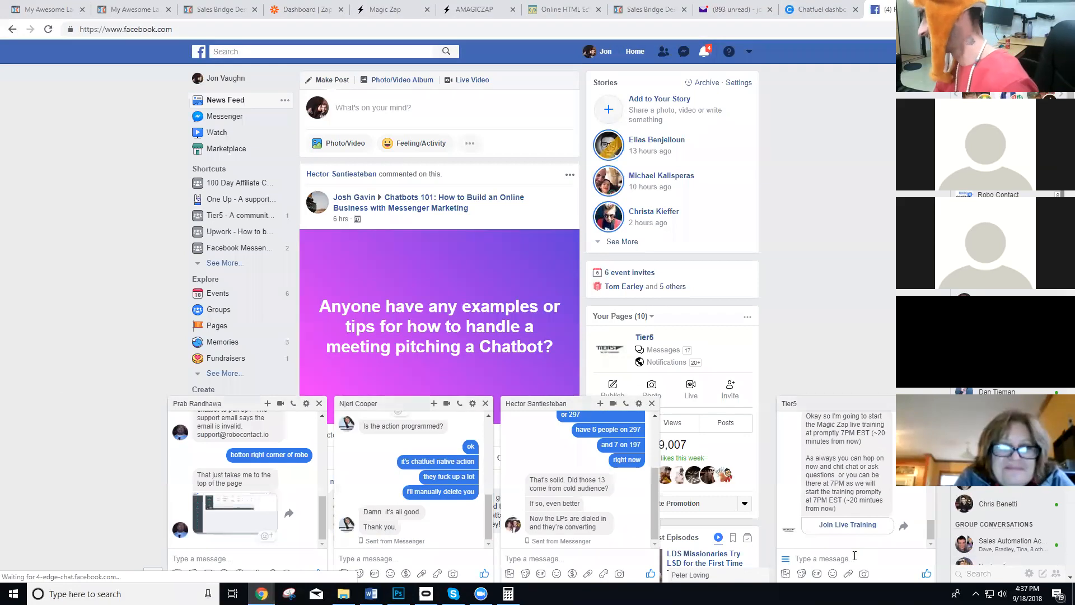
{"action": "type", "text": "demo 3"}
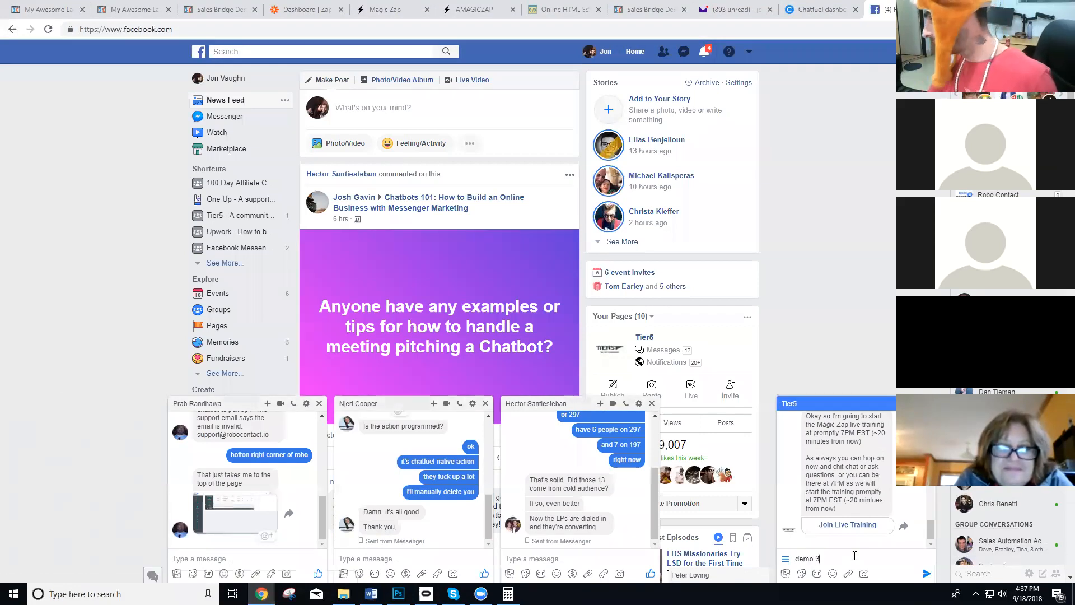
{"action": "key", "text": "Return"}
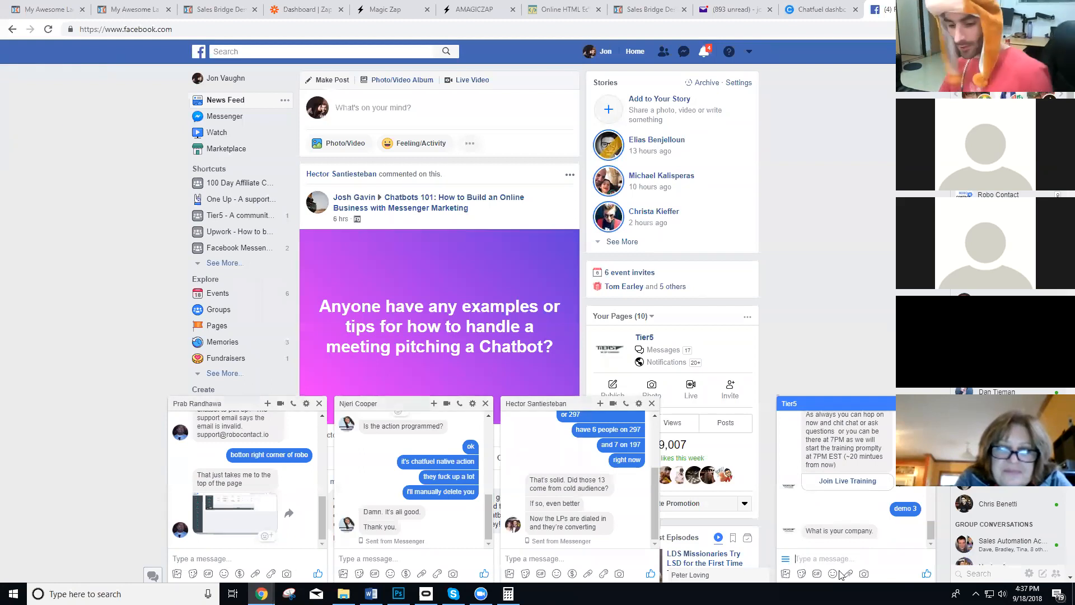
{"action": "type", "text": "Poop"}
{"action": "key", "text": "Return"}
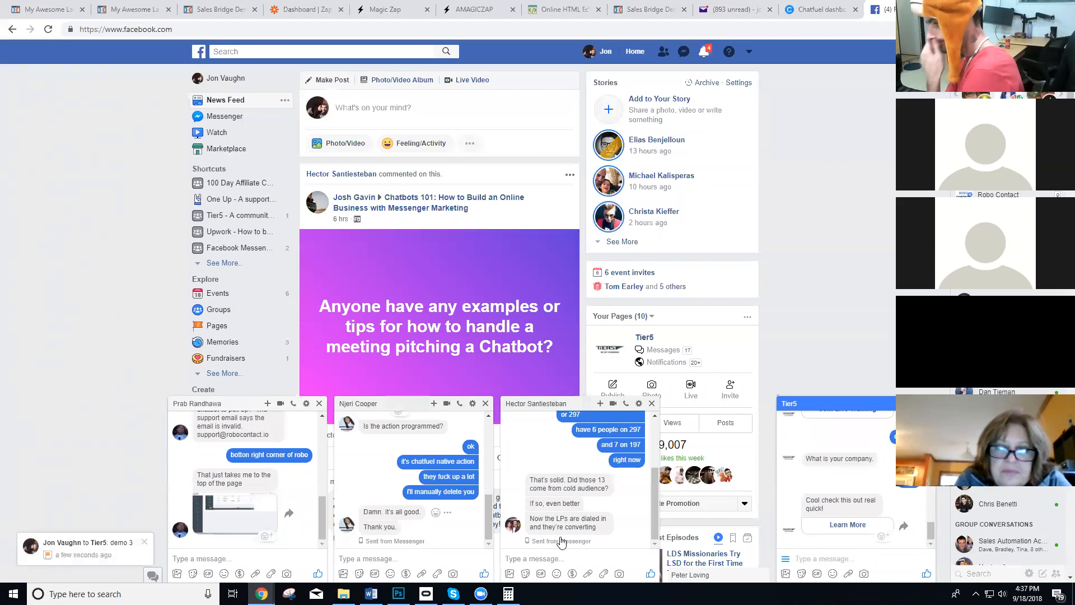
Open the bot's Learn More link and highlight the personalized headline on the demo page.
{"action": "left_click", "coordinate": [851, 525]}
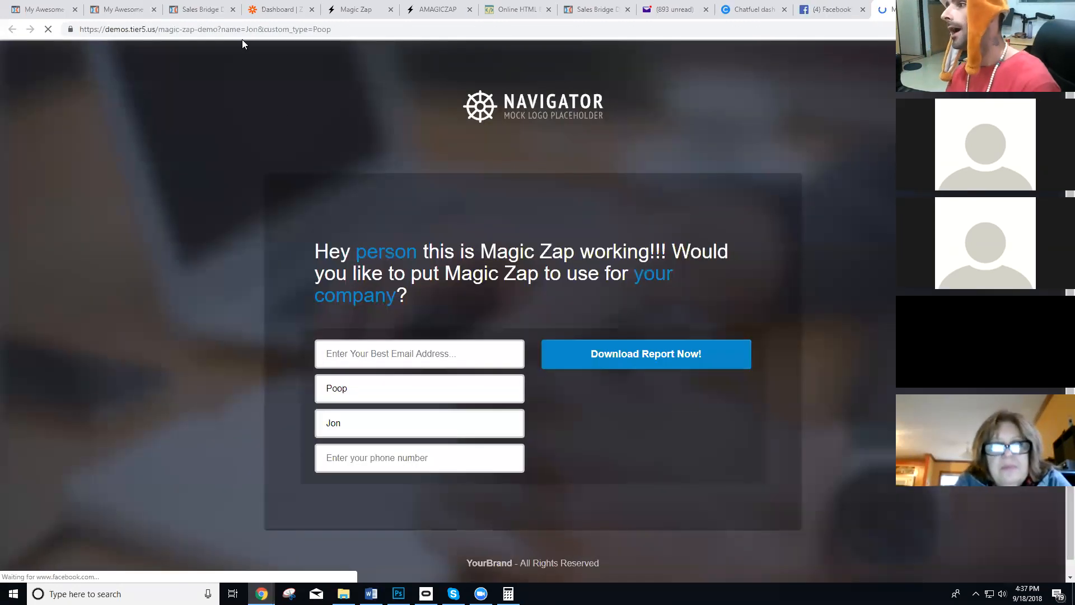
{"action": "left_click_drag", "start_coordinate": [330, 255], "coordinate": [577, 271]}
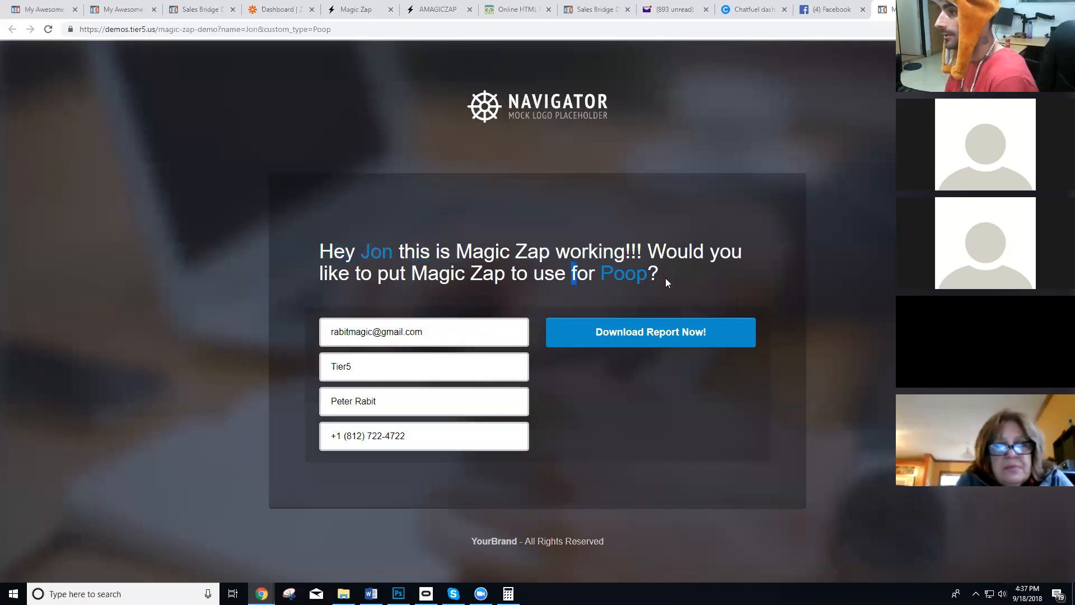
{"action": "left_click_drag", "start_coordinate": [691, 273], "coordinate": [446, 263]}
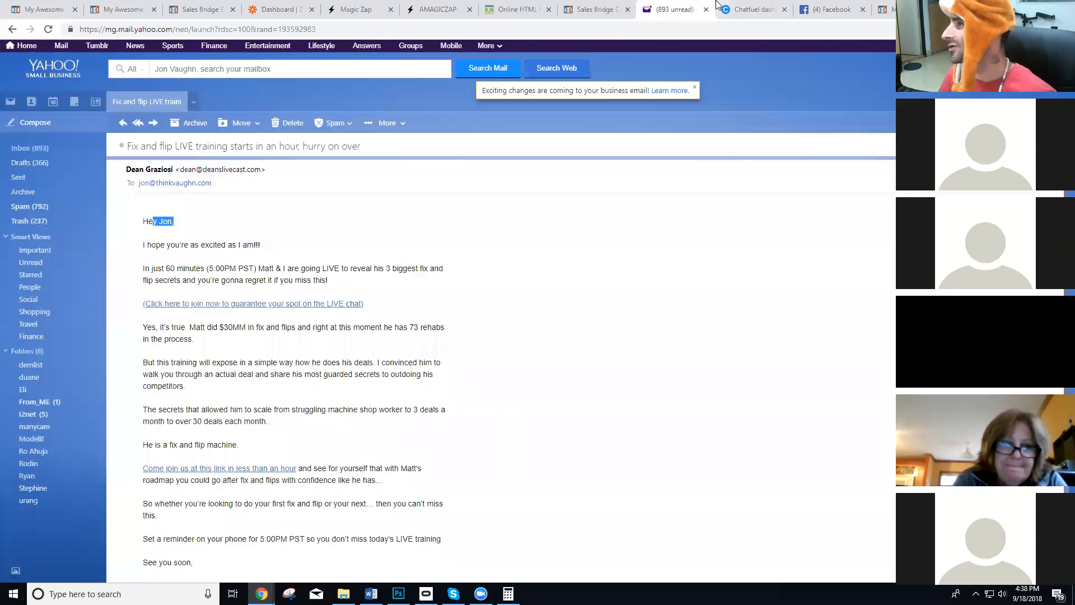
Revisit the Tier5 chat on Facebook and the Testing AI rules in Chatfuel.
{"action": "left_click", "coordinate": [675, 10]}
{"action": "left_click", "coordinate": [824, 5]}
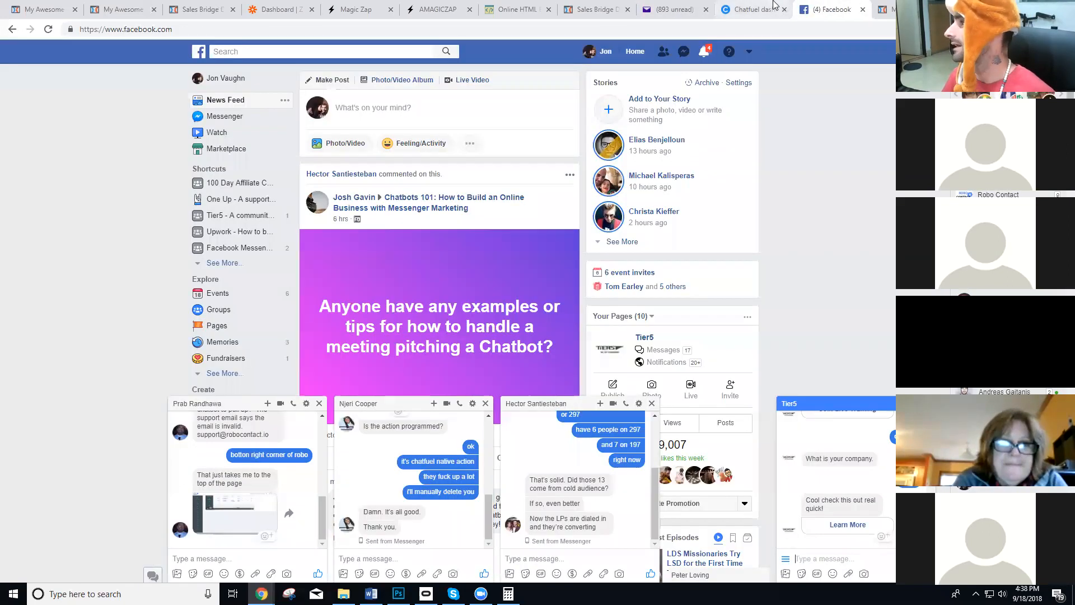
{"action": "left_click", "coordinate": [750, 10]}
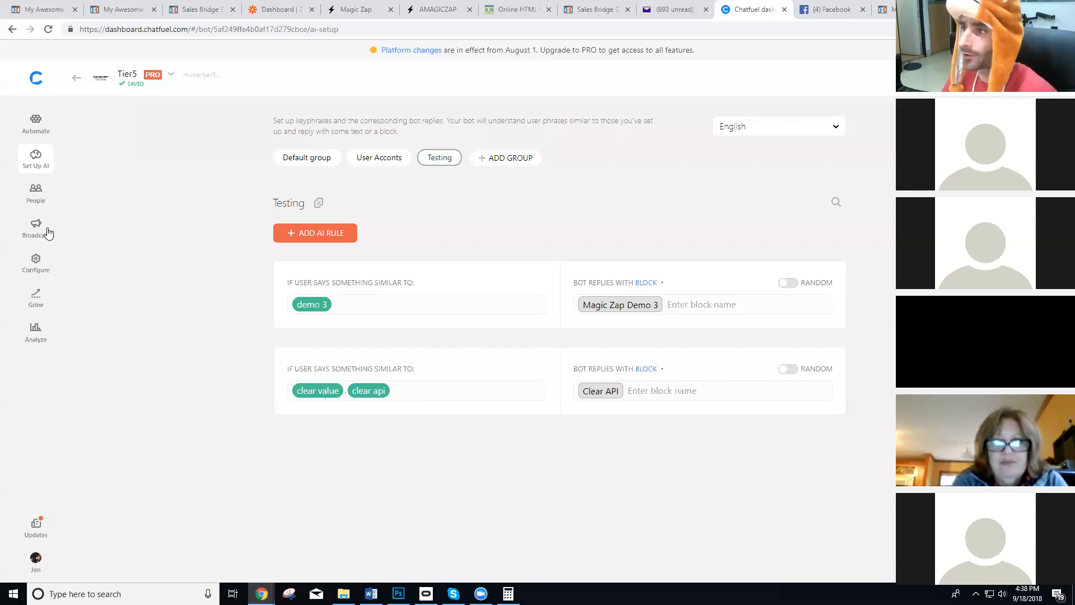
{"action": "left_click", "coordinate": [856, 6]}
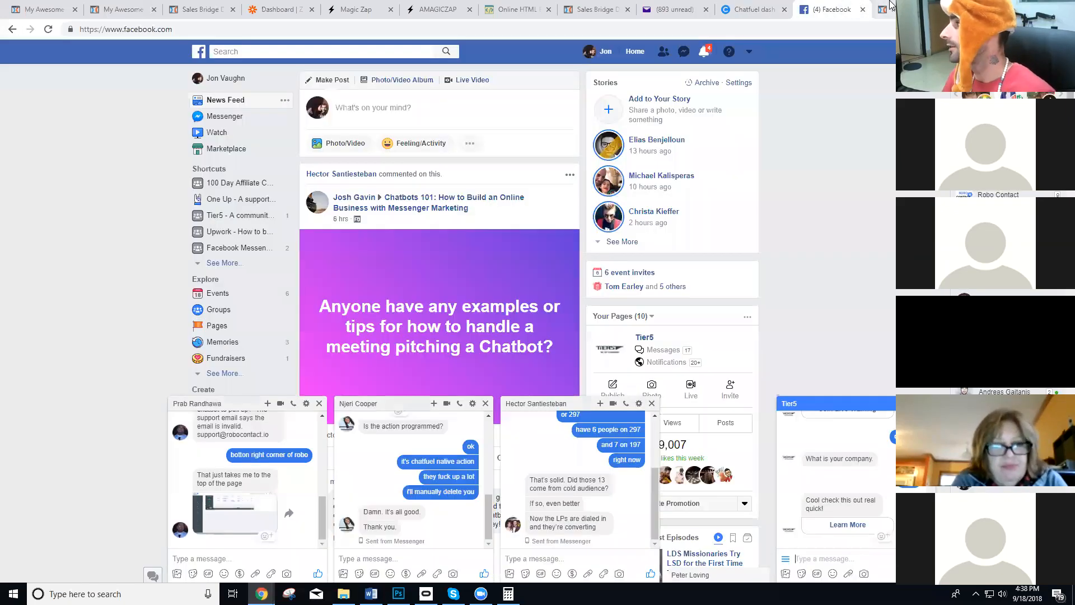
Return to the personalized demo page and select the custom_type value in its URL for editing.
{"action": "left_click", "coordinate": [885, 10]}
{"action": "left_click", "coordinate": [298, 31]}
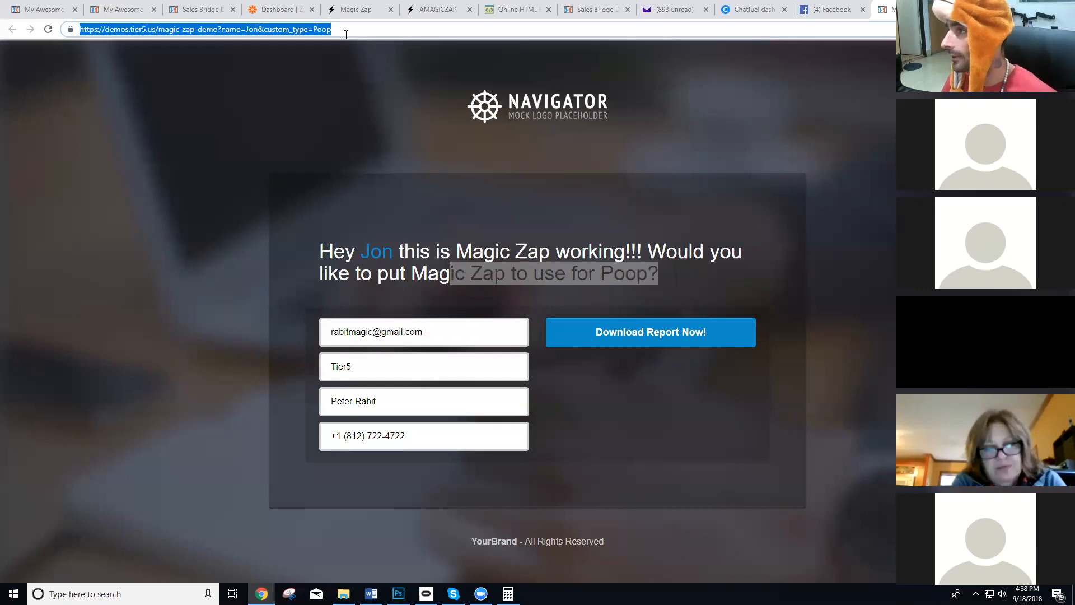
{"action": "left_click", "coordinate": [328, 31]}
{"action": "type", "text": "["}
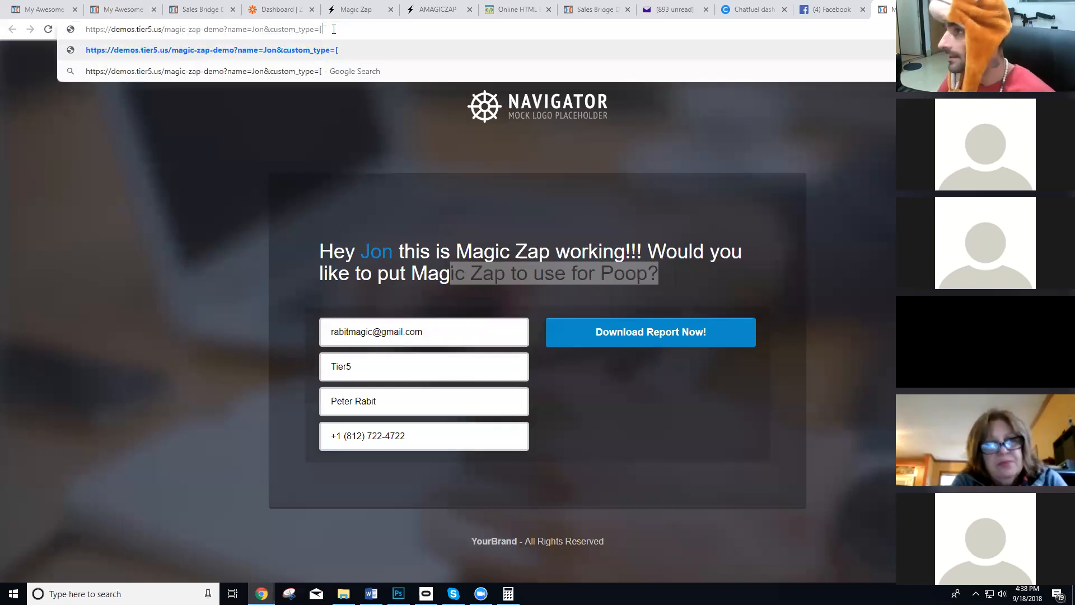
{"action": "type", "text": "mege fiel]"}
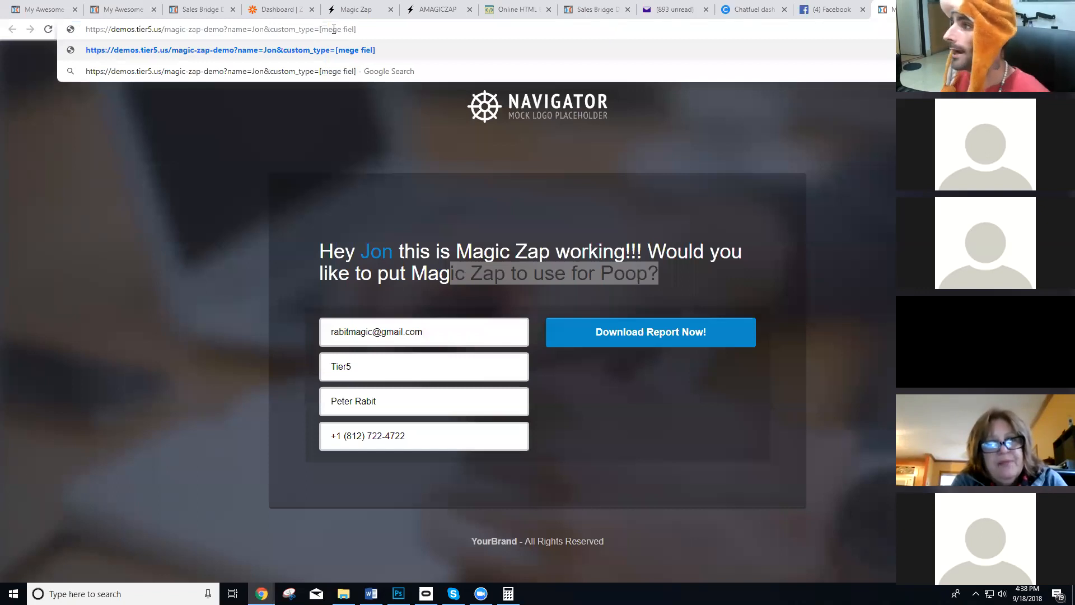
{"action": "key", "text": "BackSpace"}
{"action": "key", "text": "BackSpace"}
{"action": "key", "text": "BackSpace"}
{"action": "key", "text": "BackSpace"}
{"action": "key", "text": "BackSpace"}
{"action": "key", "text": "BackSpace"}
{"action": "key", "text": "BackSpace"}
{"action": "key", "text": "BackSpace"}
{"action": "key", "text": "BackSpace"}
{"action": "key", "text": "BackSpace"}
{"action": "key", "text": "BackSpace"}
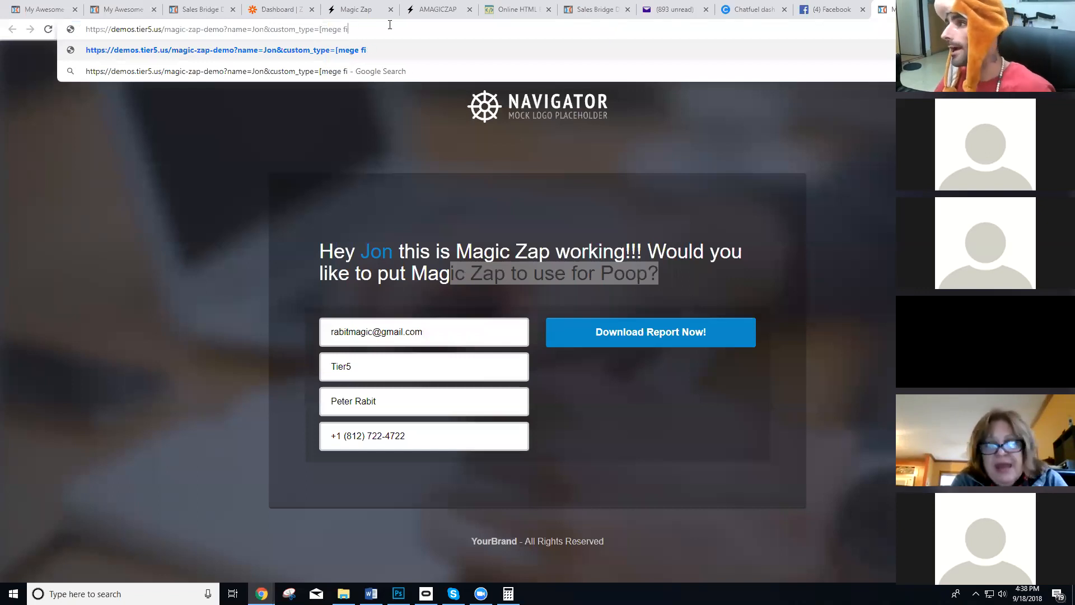
Set the custom_type value in the demo page's URL to Wonder Boy and load the page.
{"action": "type", "text": "Wonder Boy"}
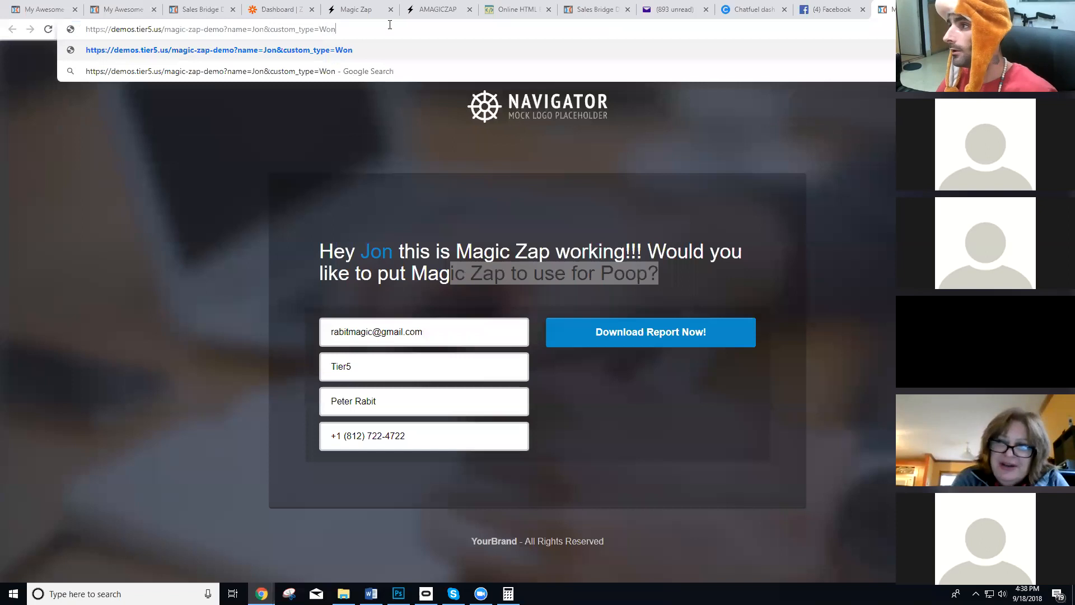
{"action": "key", "text": "Return"}
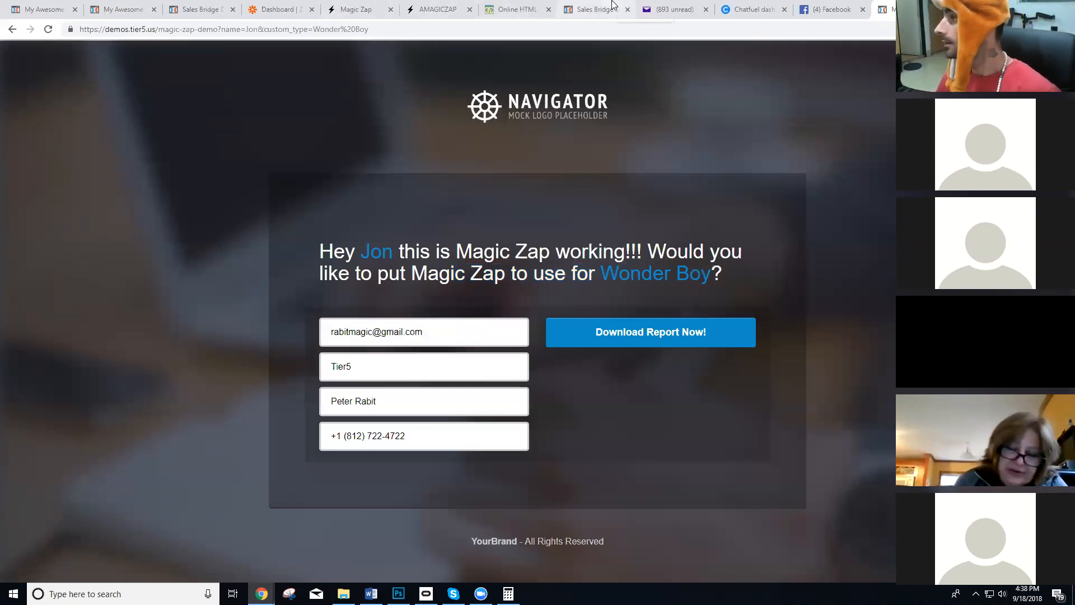
Return to the Magic Zap landing page and highlight its three feature headings, ending on Create Personalized & Pre-Populated Forms.
{"action": "left_click", "coordinate": [196, 9]}
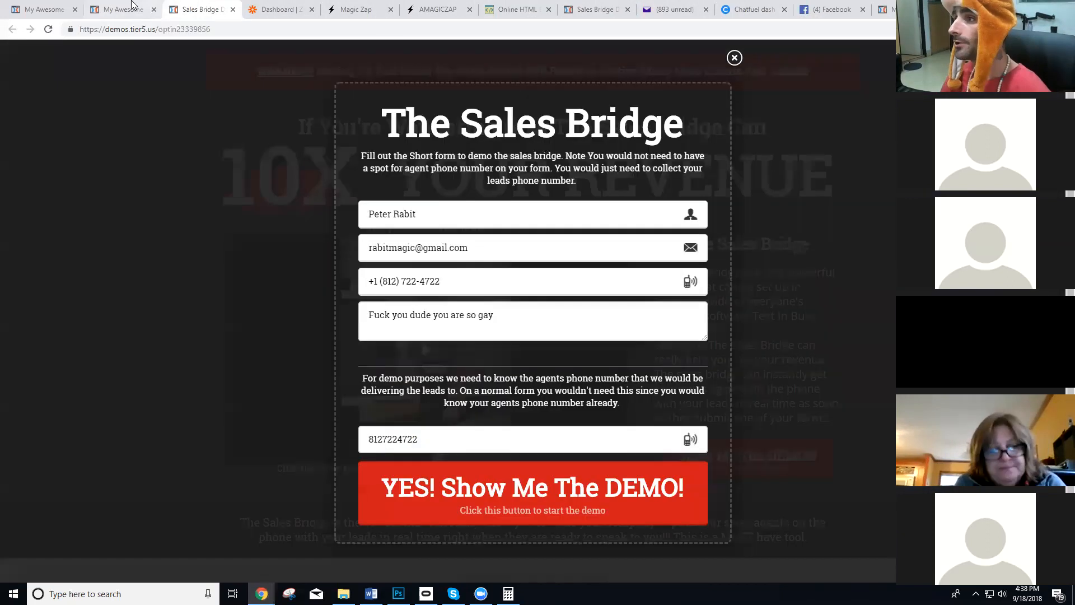
{"action": "left_click", "coordinate": [127, 9]}
{"action": "left_click", "coordinate": [45, 9]}
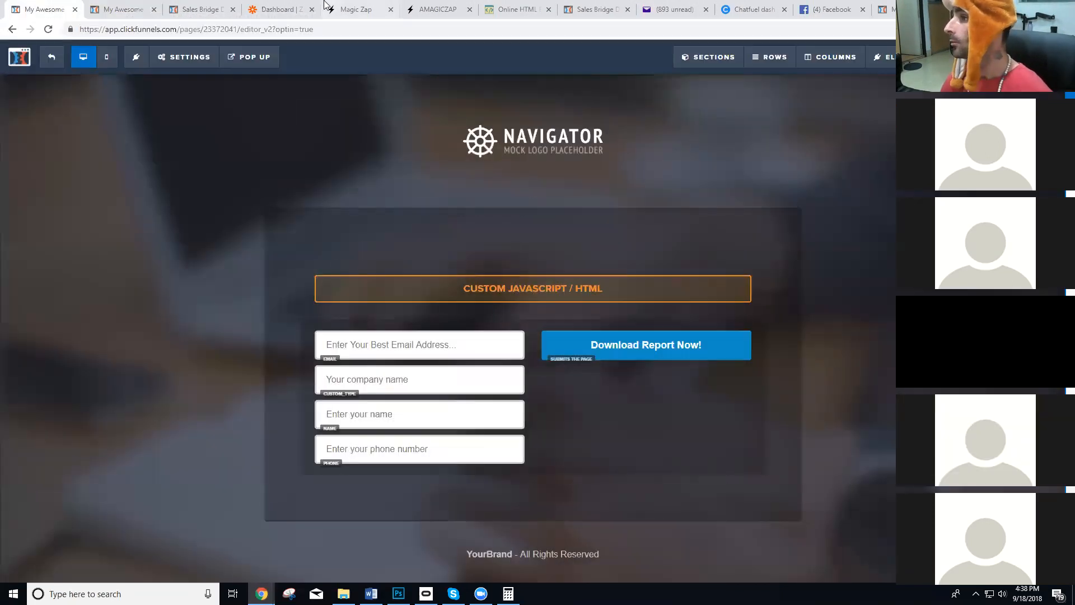
{"action": "left_click", "coordinate": [356, 9]}
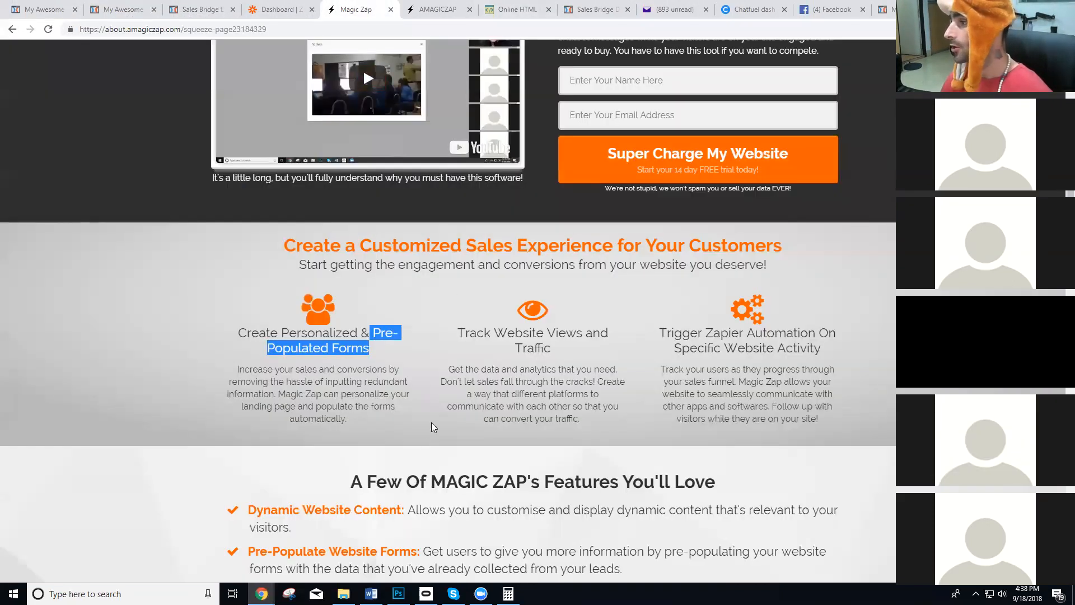
{"action": "left_click_drag", "start_coordinate": [378, 346], "coordinate": [236, 323]}
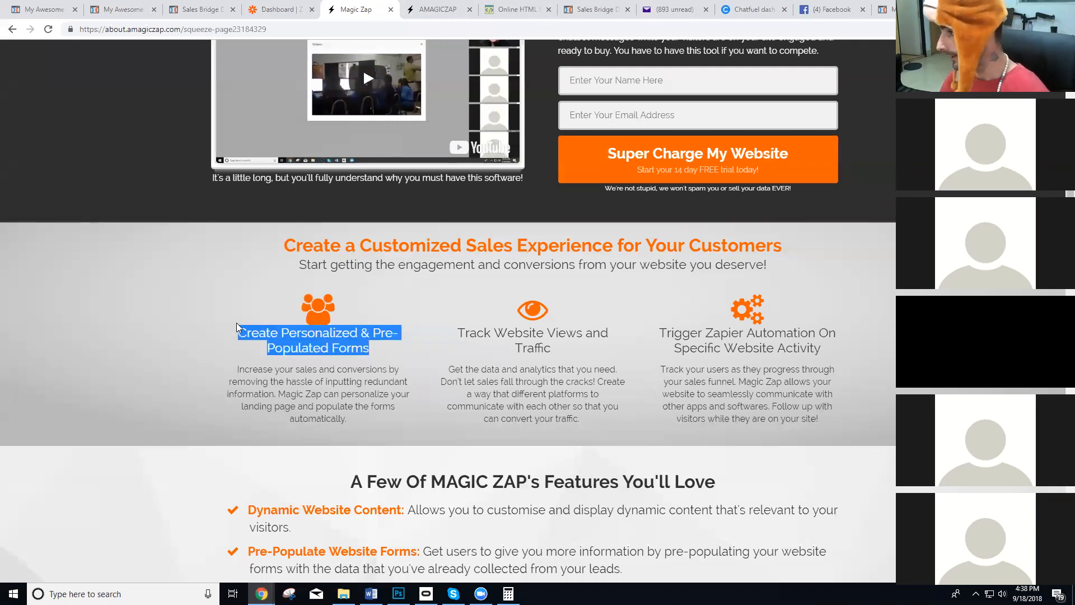
{"action": "left_click_drag", "start_coordinate": [853, 348], "coordinate": [447, 333]}
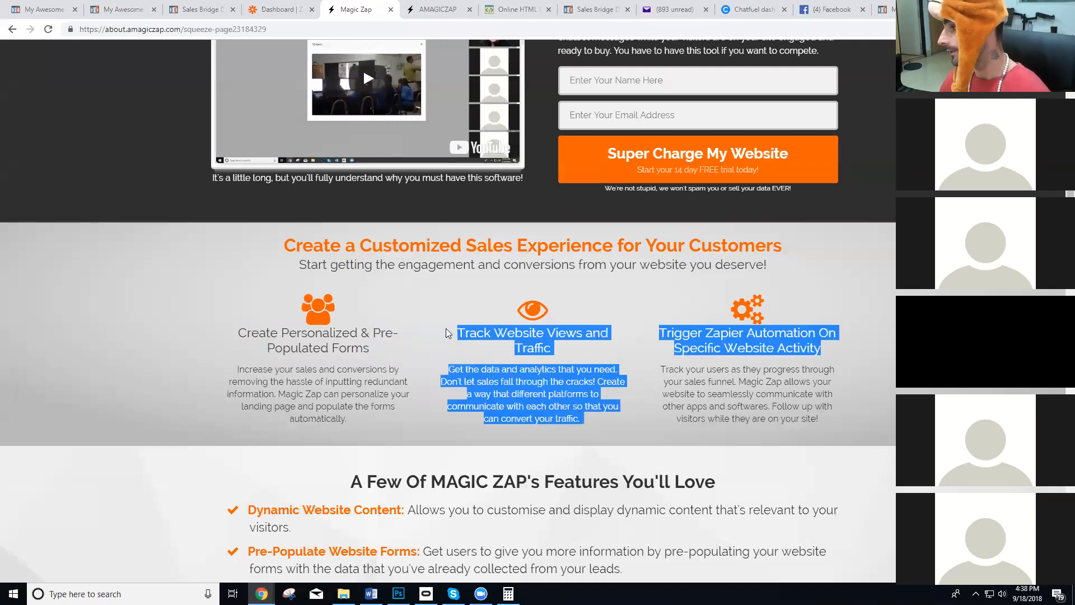
{"action": "left_click", "coordinate": [85, 293]}
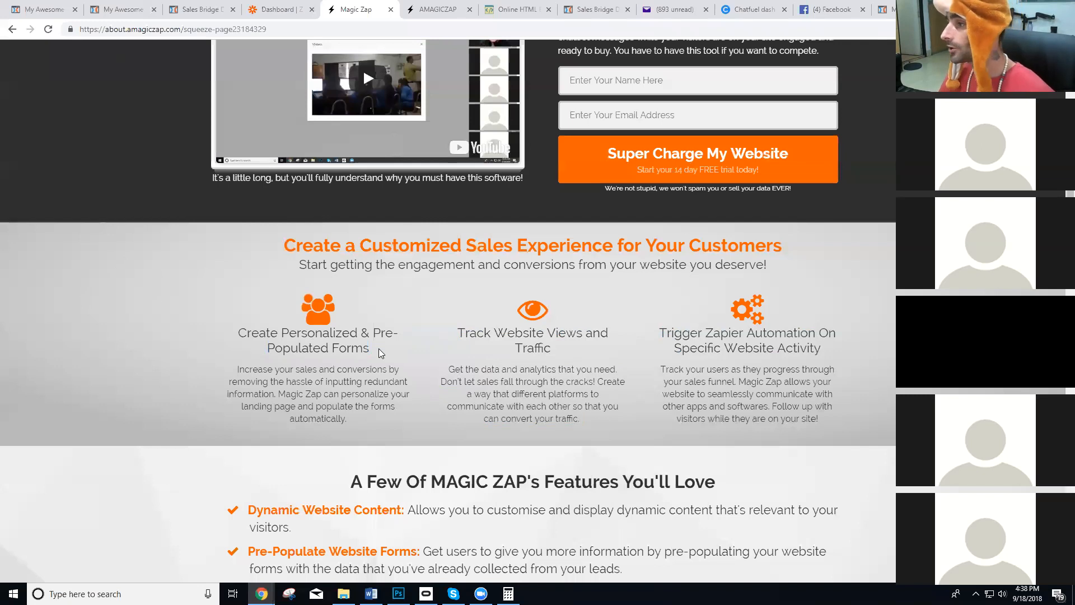
{"action": "left_click_drag", "start_coordinate": [378, 349], "coordinate": [238, 324]}
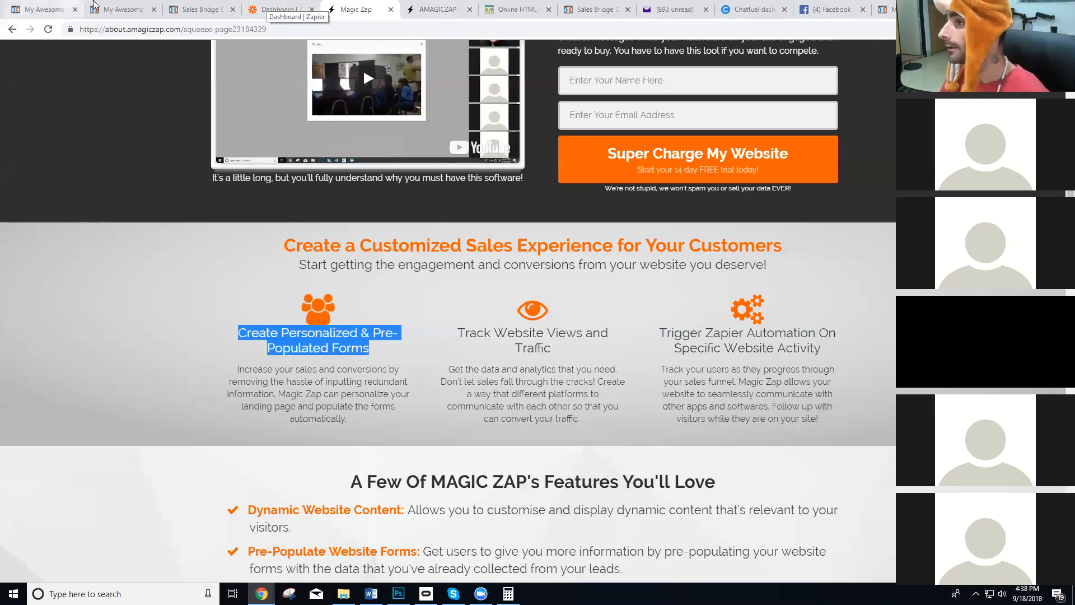
Return to the Tier5 version of the demo page and close its developer tools.
{"action": "left_click", "coordinate": [216, 9]}
{"action": "left_click", "coordinate": [131, 9]}
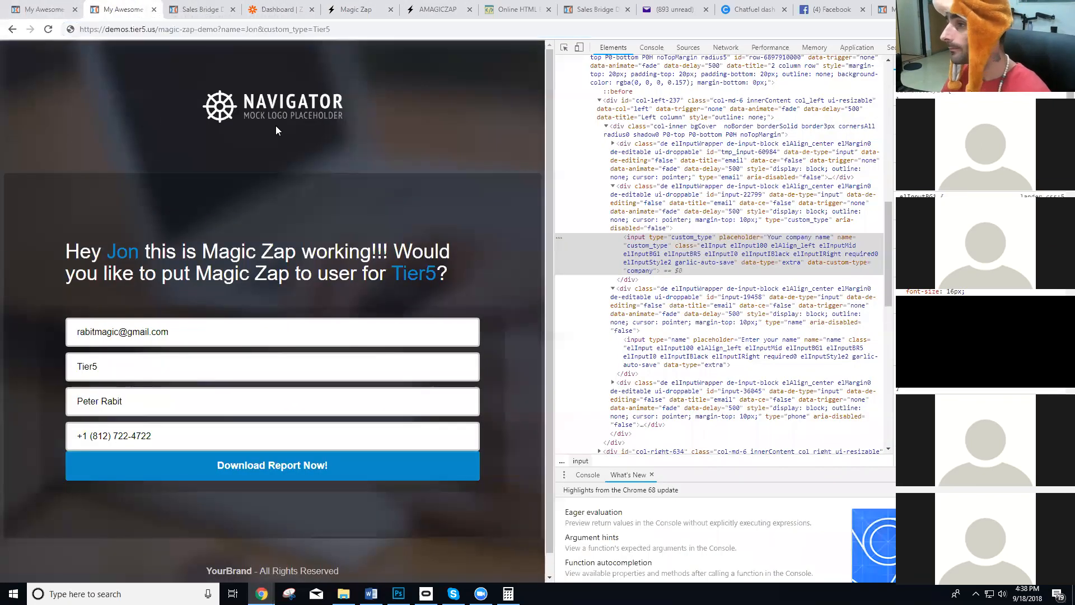
{"action": "key", "text": "F12"}
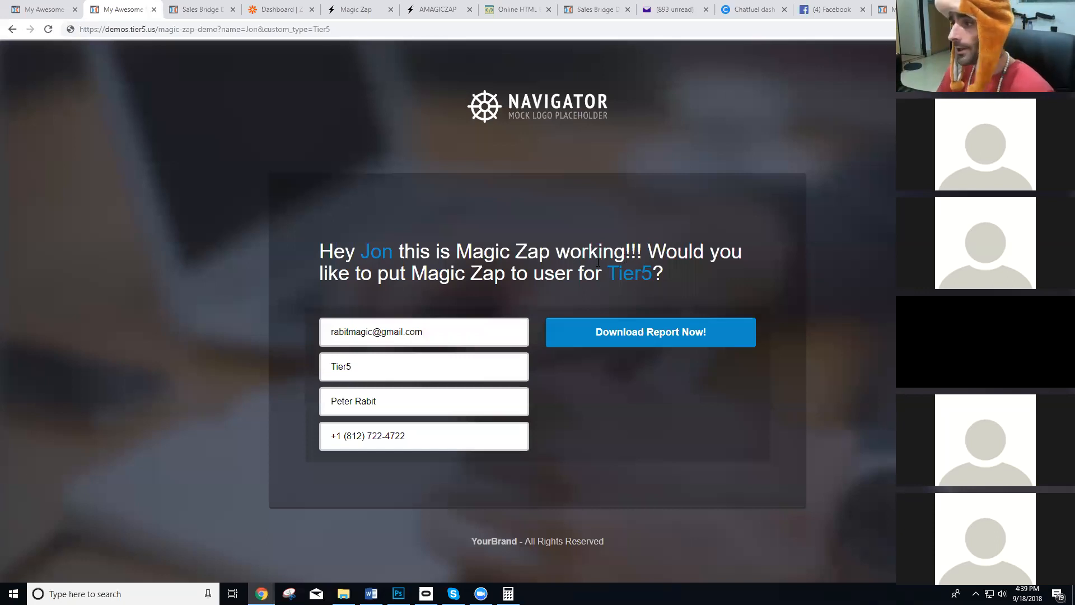
{"action": "right_click", "coordinate": [401, 401]}
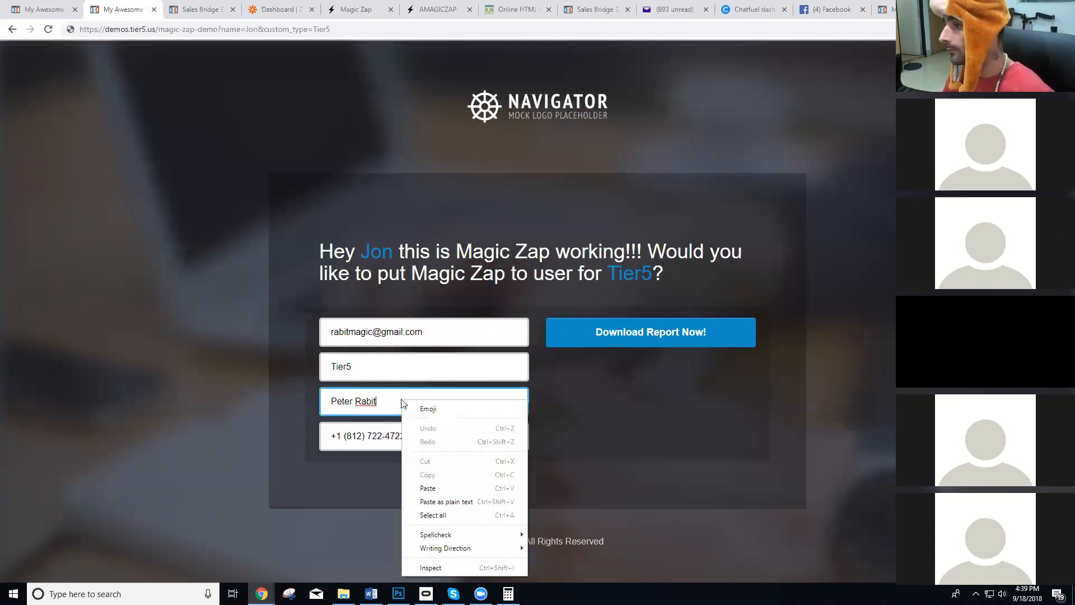
{"action": "left_click", "coordinate": [219, 279]}
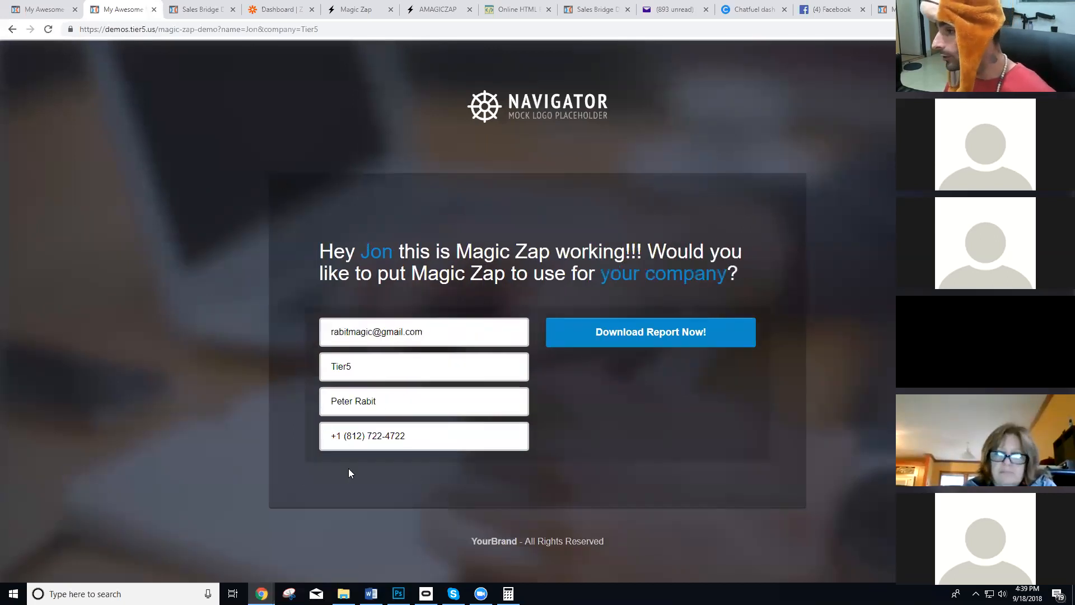
Open the demo page's URL with the name and company=Tier5 parameters in a new incognito window.
{"action": "left_click", "coordinate": [211, 29]}
{"action": "key", "text": "ctrl+c"}
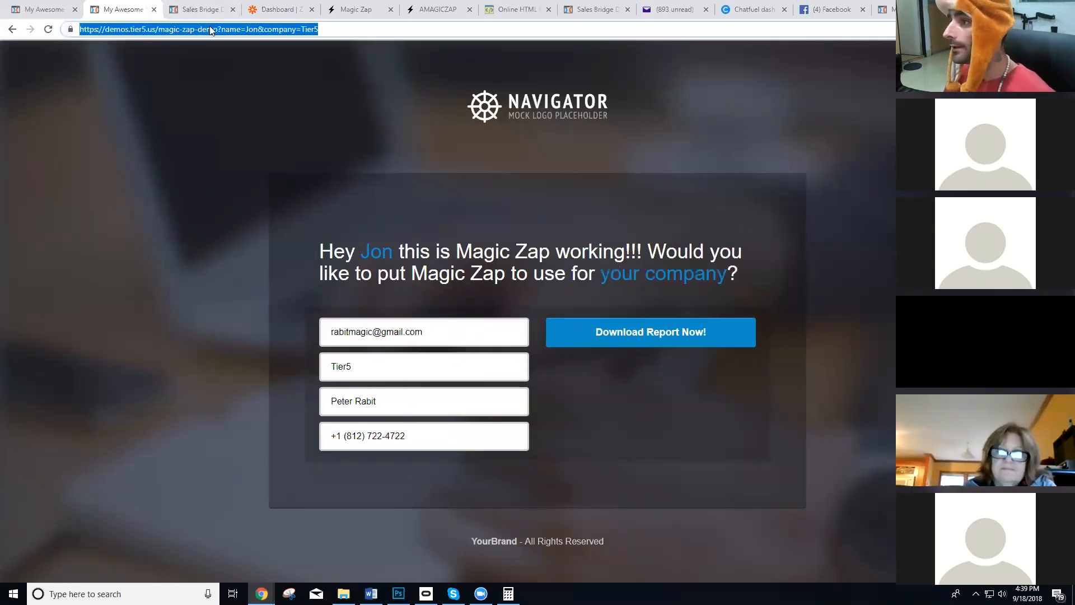
{"action": "left_click", "coordinate": [1064, 29]}
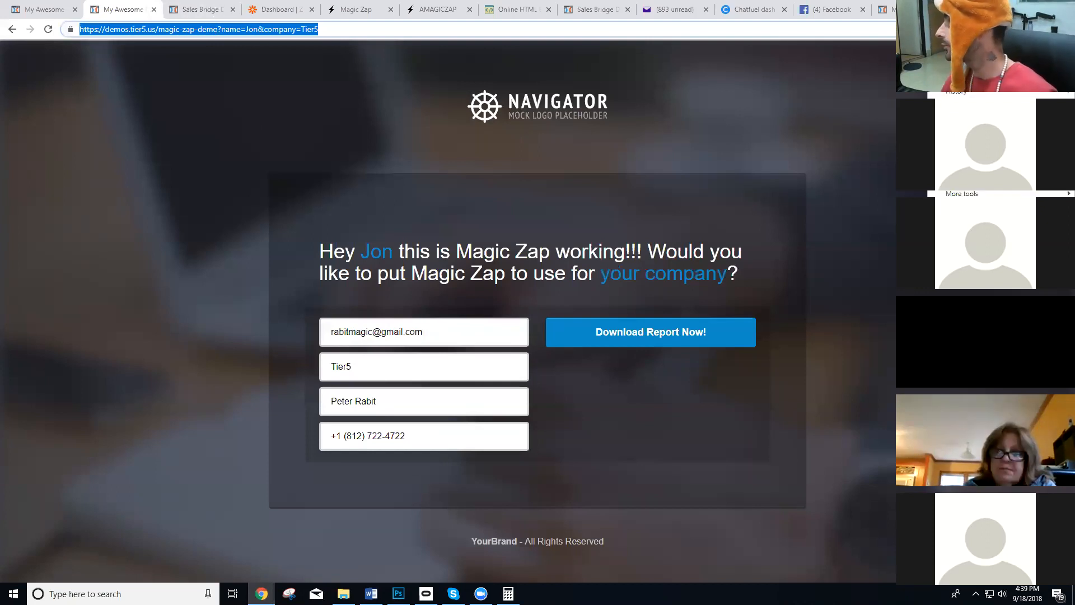
{"action": "left_click", "coordinate": [980, 73]}
{"action": "key", "text": "ctrl+v"}
{"action": "key", "text": "Return"}
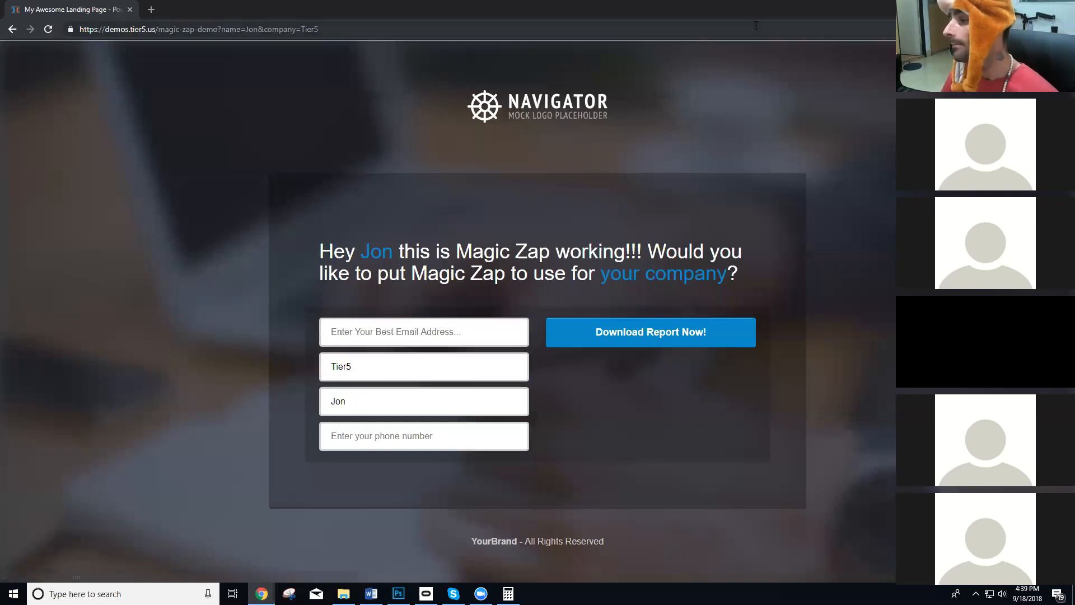
Check the prefilled company and name fields on the incognito demo page, and reload the page.
{"action": "left_click", "coordinate": [361, 373]}
{"action": "left_click", "coordinate": [361, 397]}
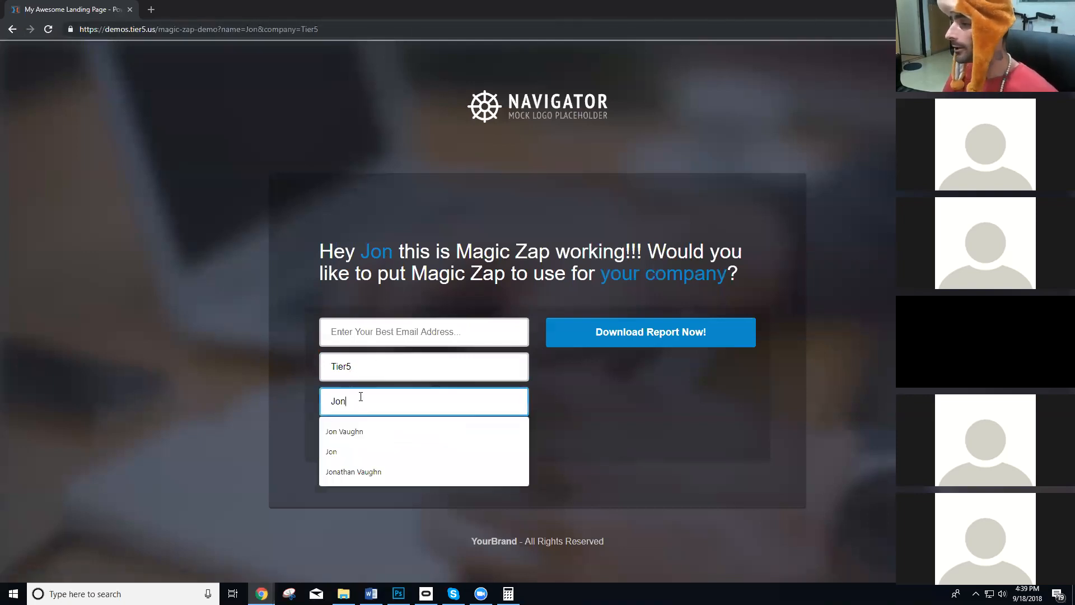
{"action": "left_click", "coordinate": [418, 274]}
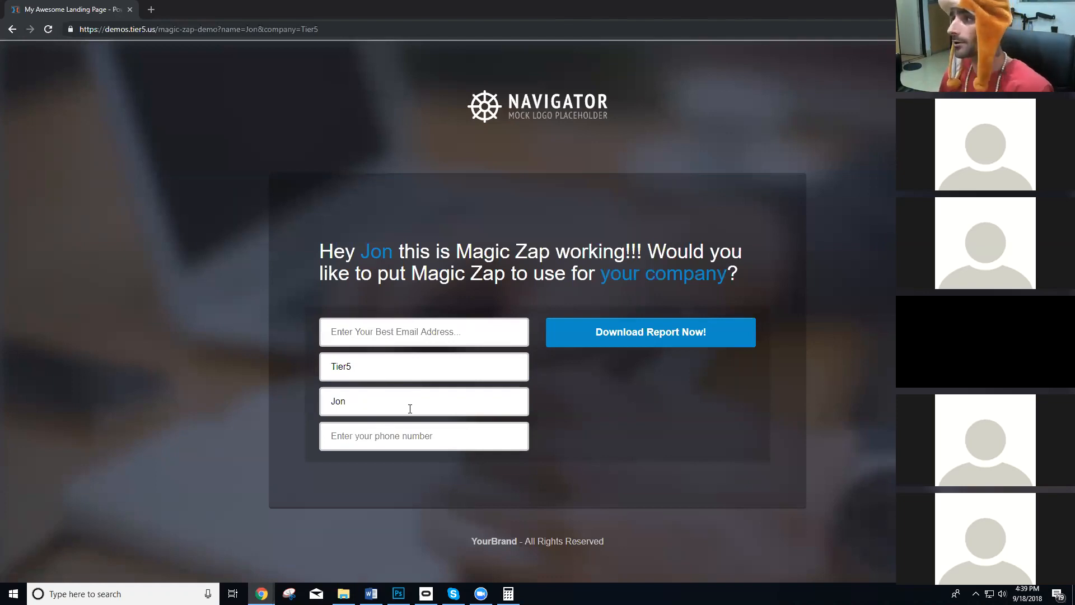
{"action": "left_click", "coordinate": [47, 30]}
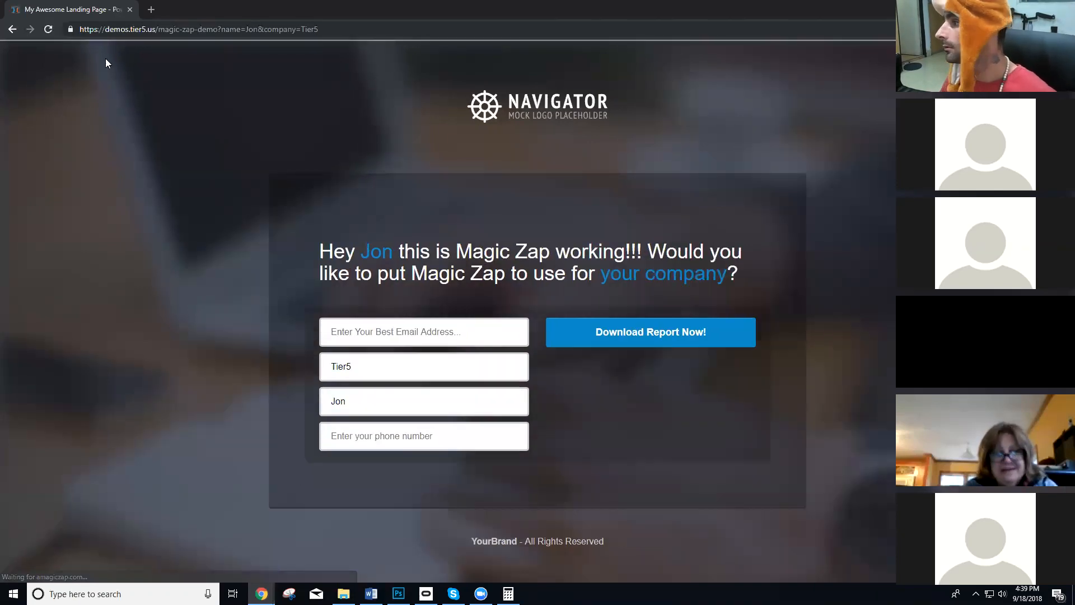
Inspect the headline's "your company" placeholder in the page code and examine its name attribute.
{"action": "right_click", "coordinate": [626, 272]}
{"action": "left_click", "coordinate": [644, 397]}
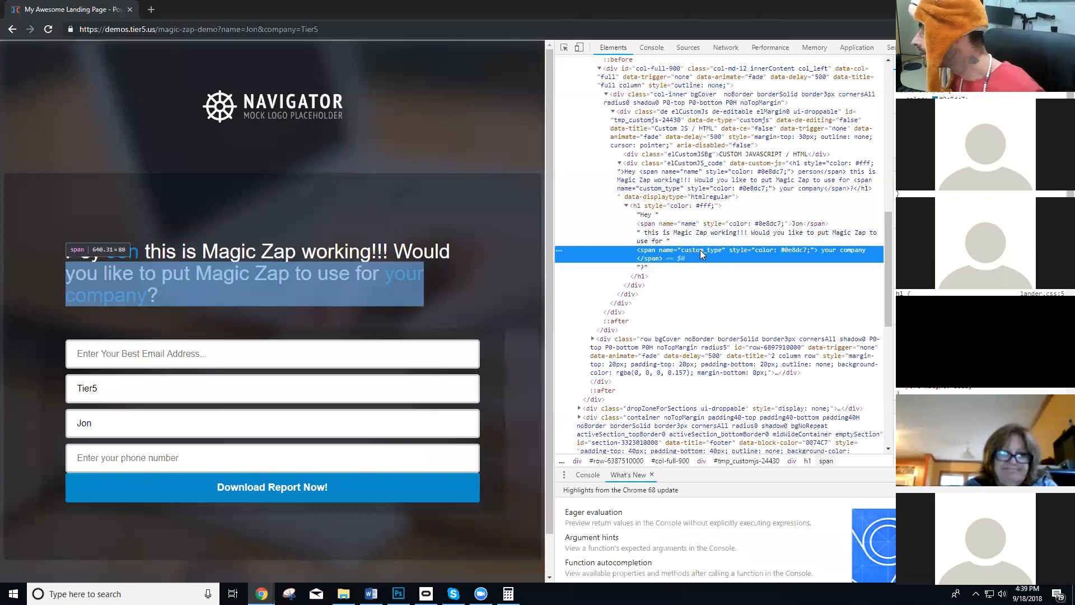
{"action": "double_click", "coordinate": [701, 250]}
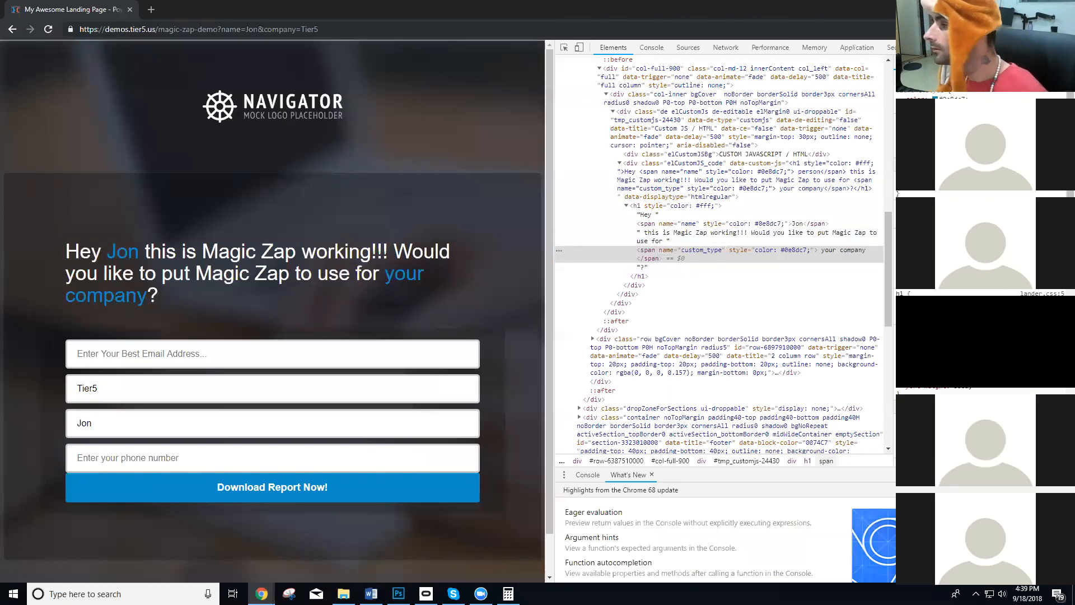
Switch back to the regular browser window and reload the demo page with the company=Tier5 URL.
{"action": "key", "text": "alt+Tab"}
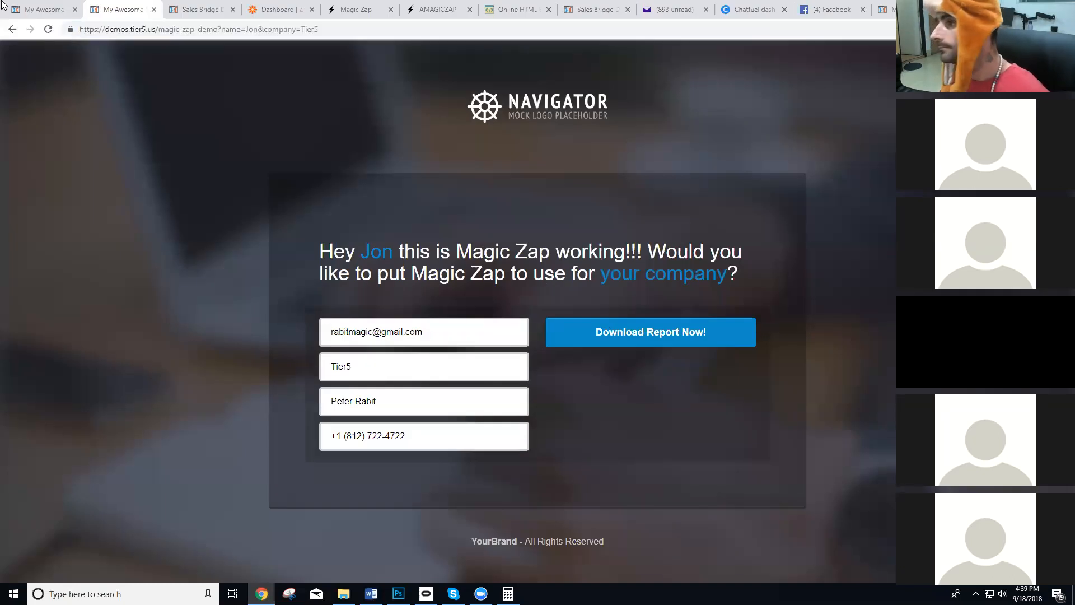
{"action": "left_click", "coordinate": [49, 30]}
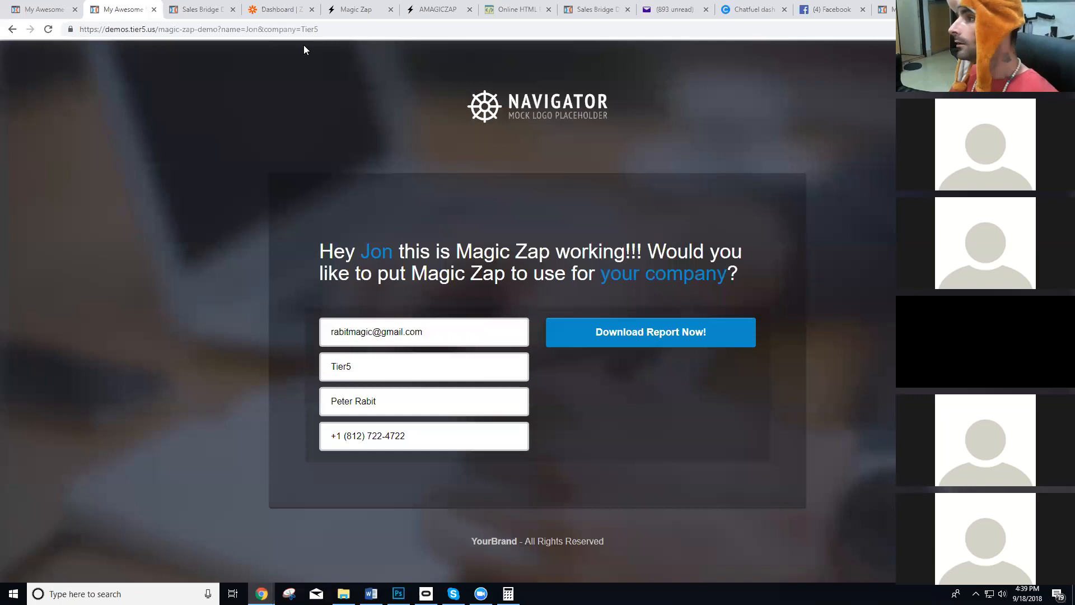
{"action": "left_click", "coordinate": [315, 31]}
{"action": "left_click", "coordinate": [48, 29]}
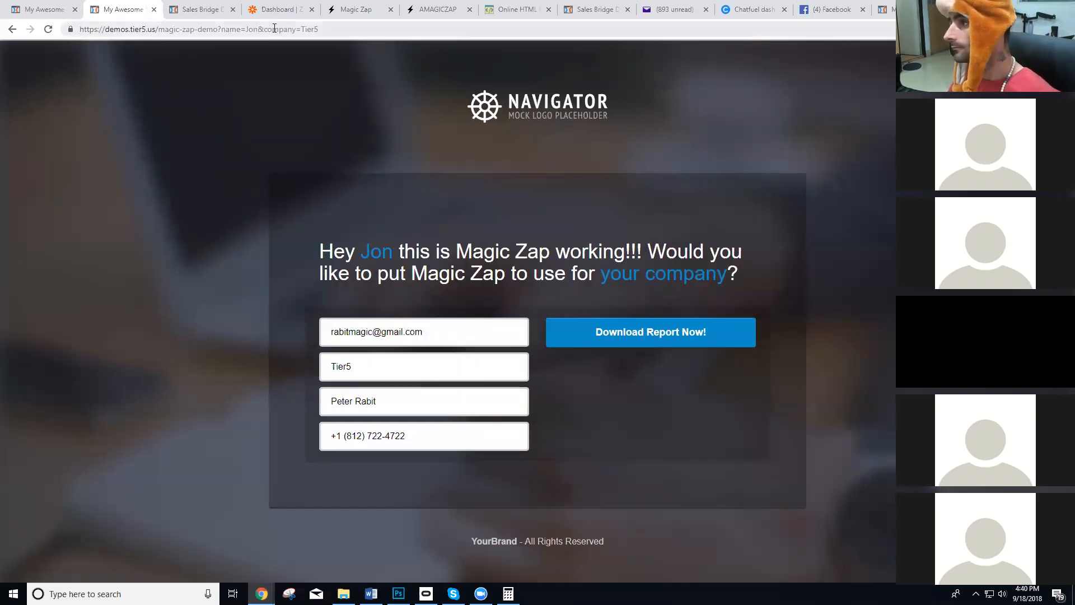
Go to the Magic Zap list of zaps and open Test Demo Right Now for editing.
{"action": "left_click", "coordinate": [171, 8]}
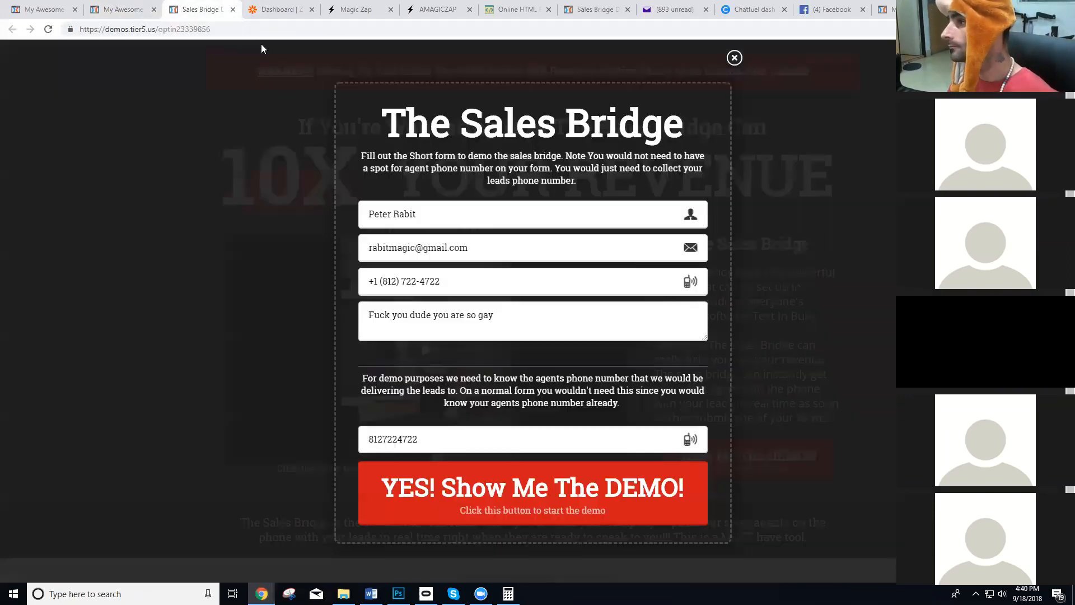
{"action": "left_click", "coordinate": [49, 12]}
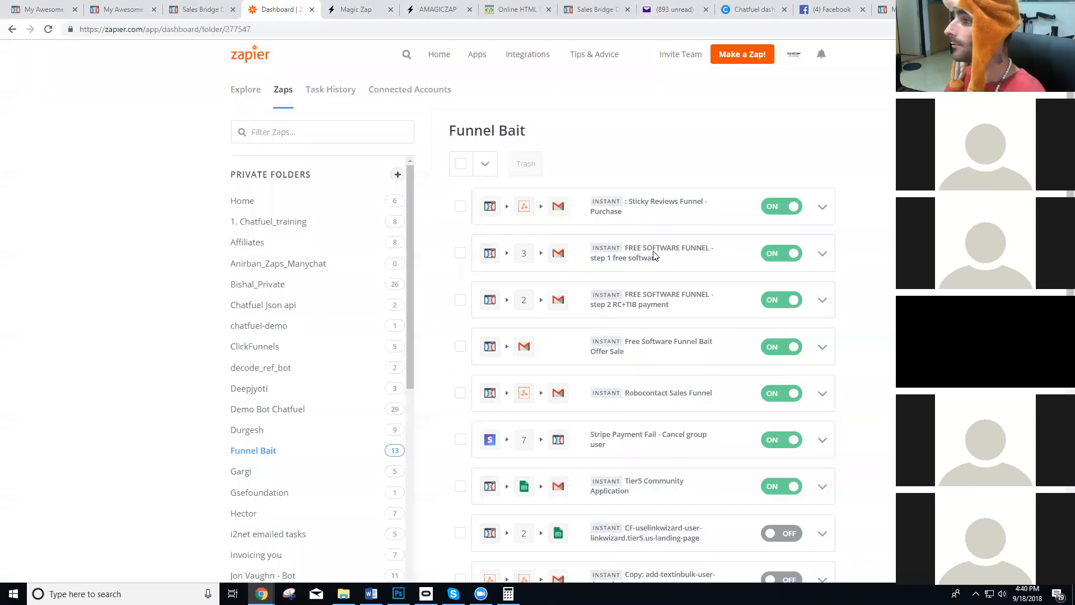
{"action": "left_click", "coordinate": [277, 9]}
{"action": "left_click", "coordinate": [433, 9]}
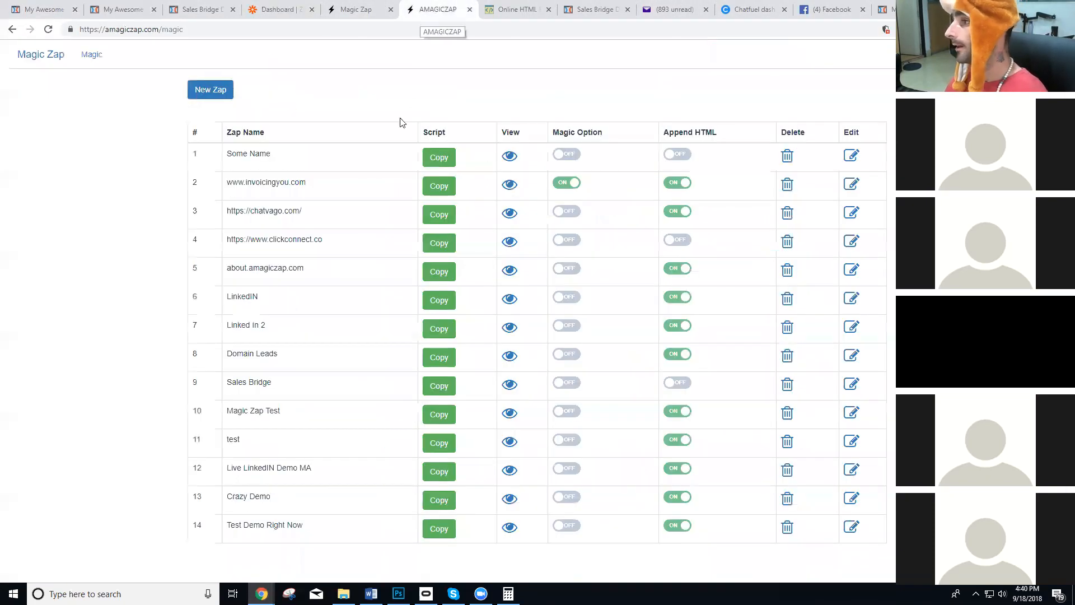
{"action": "left_click", "coordinate": [850, 527]}
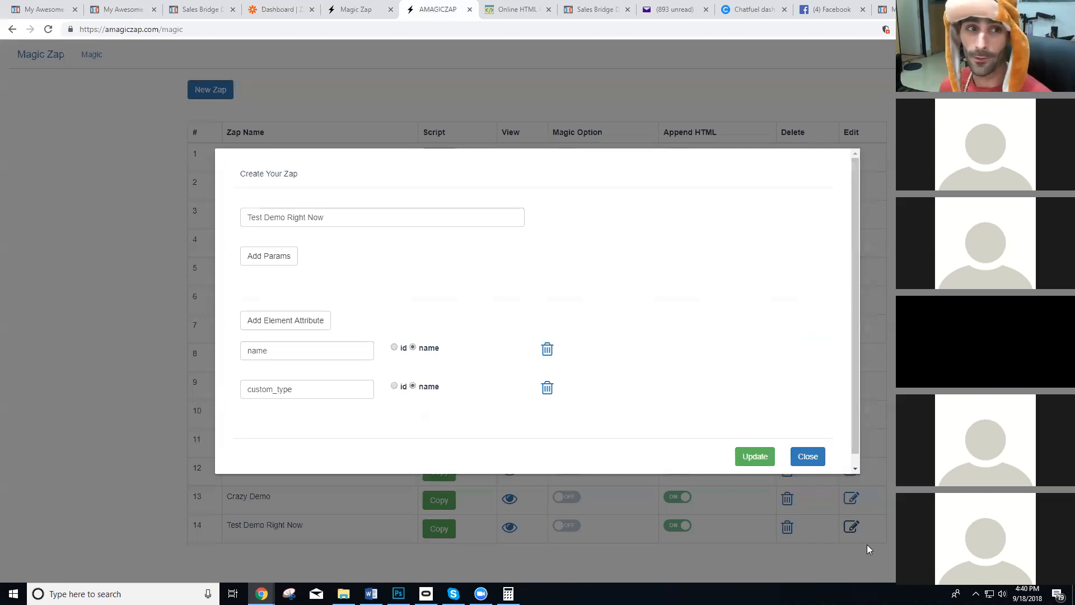
Add a parameter to the Test Demo Right Now zap and name it psid.
{"action": "left_click", "coordinate": [291, 255]}
{"action": "left_click", "coordinate": [321, 284]}
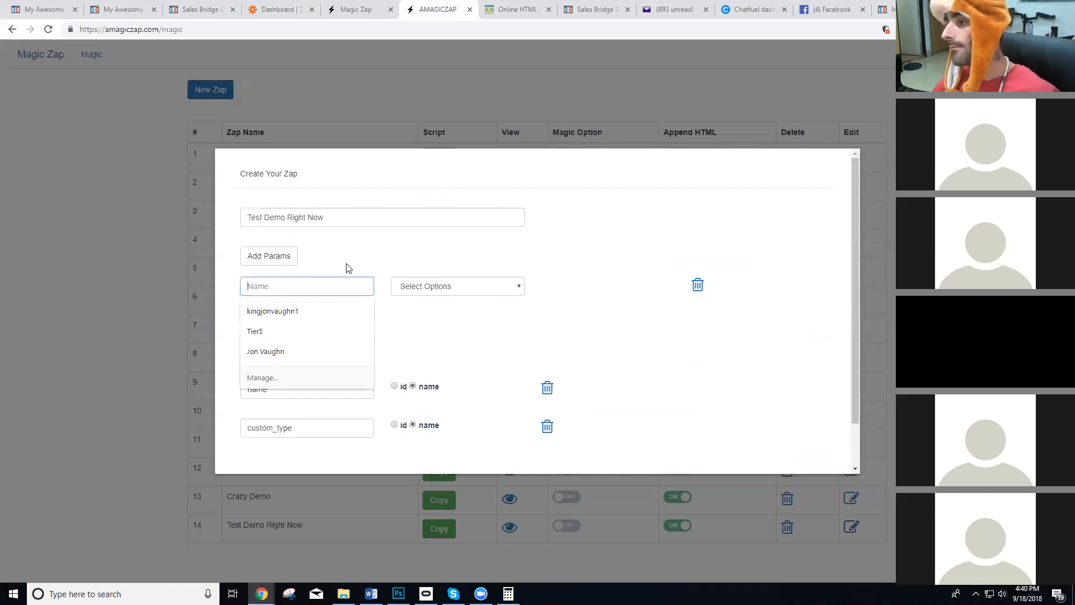
{"action": "type", "text": "mad"}
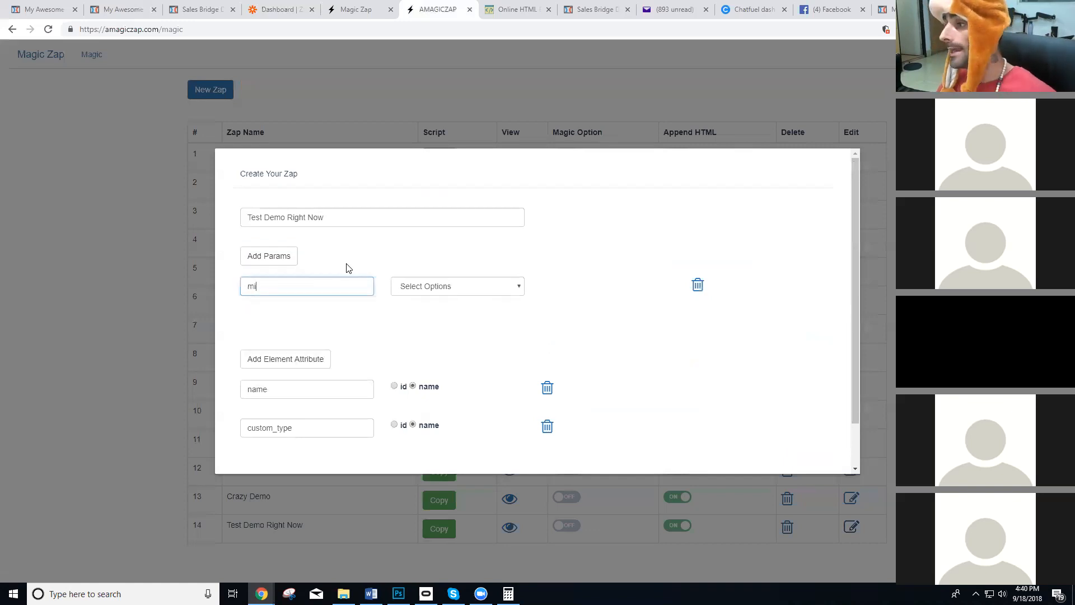
{"action": "key", "text": "BackSpace"}
{"action": "key", "text": "BackSpace"}
{"action": "key", "text": "BackSpace"}
{"action": "type", "text": "cbid"}
{"action": "key", "text": "BackSpace"}
{"action": "key", "text": "BackSpace"}
{"action": "key", "text": "BackSpace"}
{"action": "key", "text": "BackSpace"}
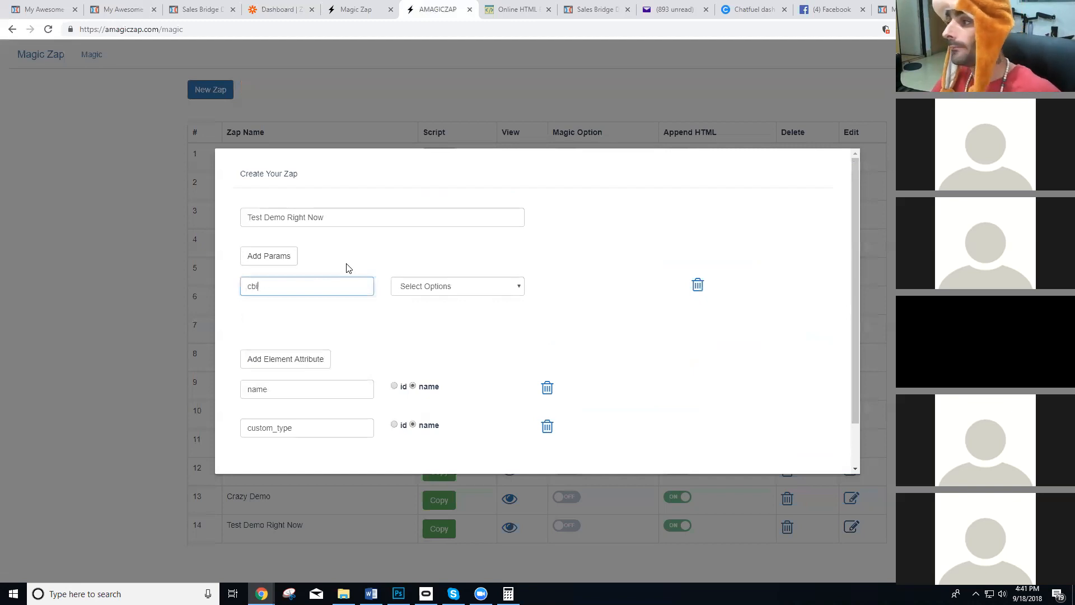
{"action": "type", "text": "psid"}
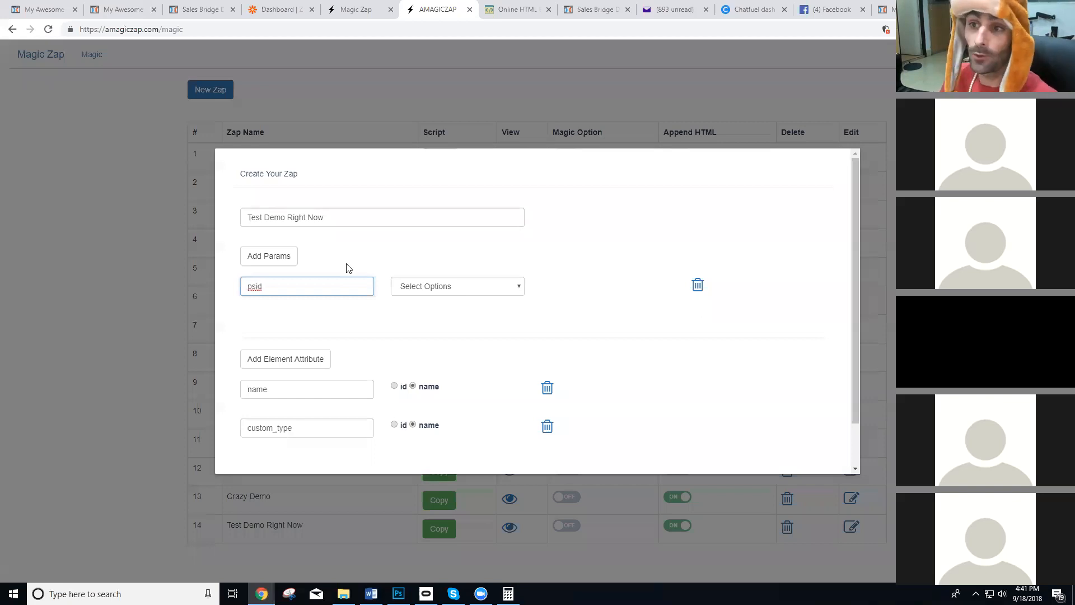
{"action": "key", "text": "BackSpace"}
{"action": "key", "text": "BackSpace"}
{"action": "key", "text": "BackSpace"}
{"action": "key", "text": "BackSpace"}
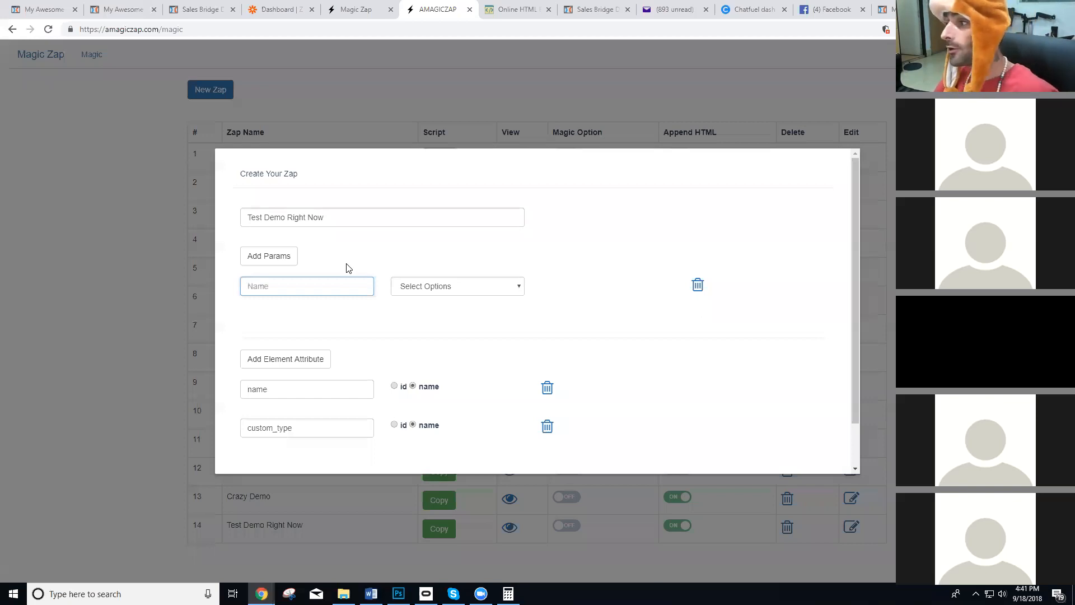
{"action": "type", "text": "bo"}
{"action": "key", "text": "BackSpace"}
{"action": "key", "text": "BackSpace"}
{"action": "type", "text": "bo"}
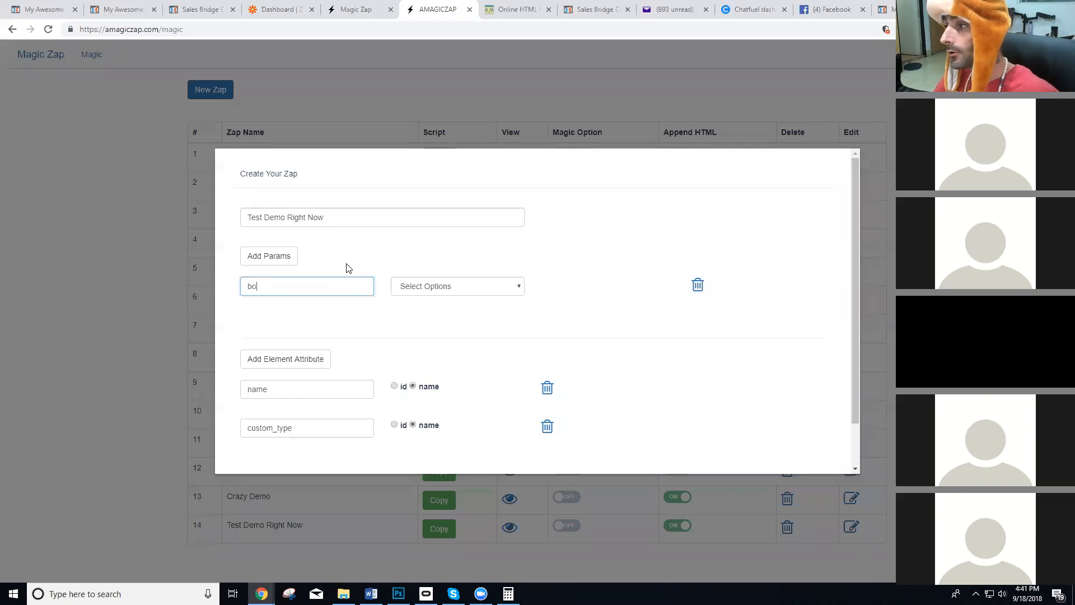
{"action": "key", "text": "BackSpace"}
{"action": "key", "text": "BackSpace"}
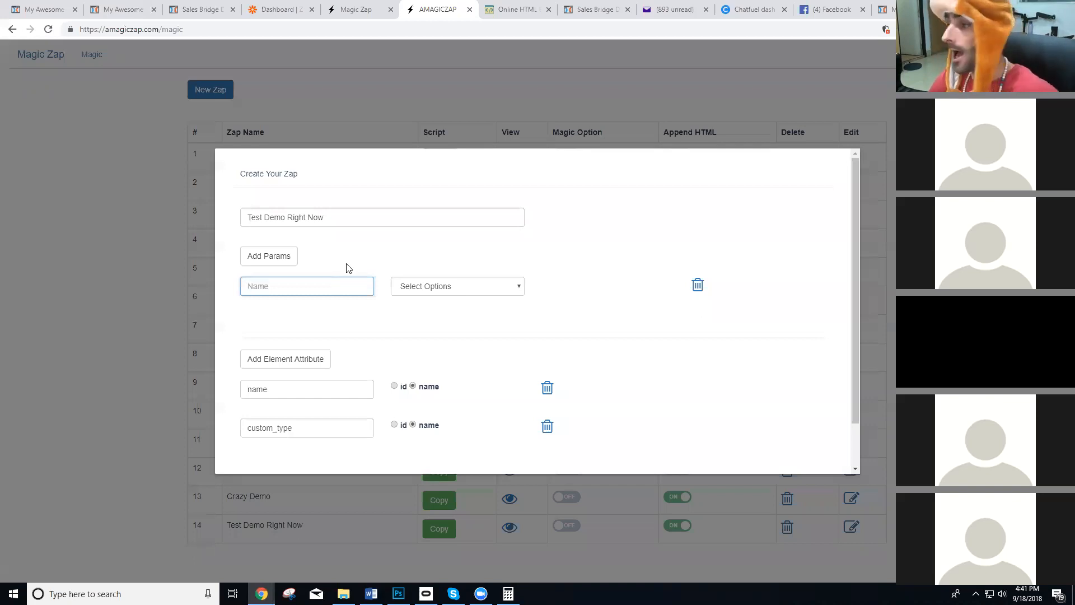
{"action": "type", "text": "psid"}
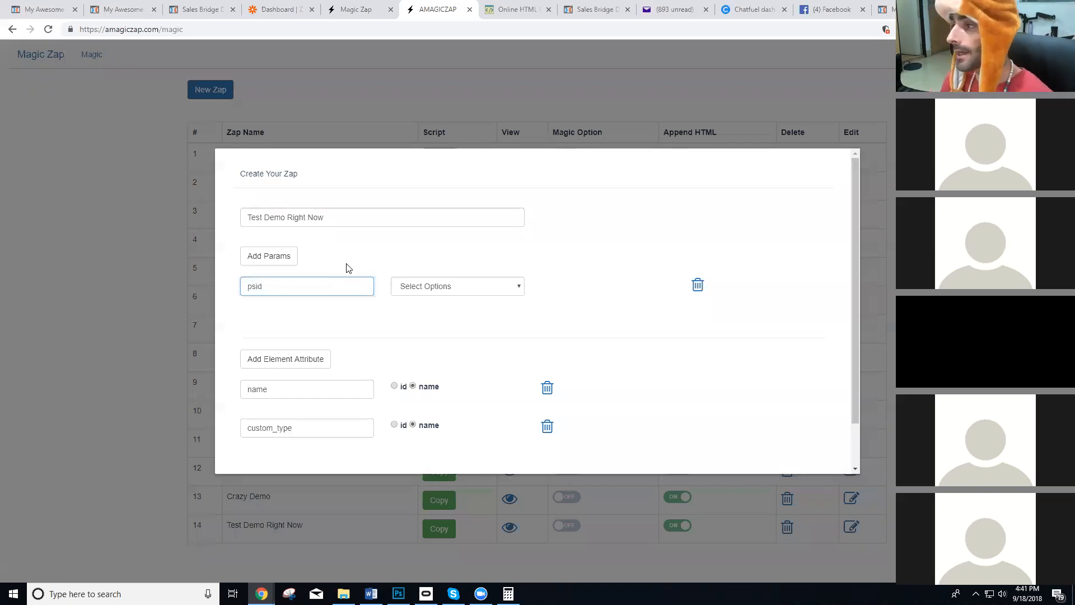
Set the psid parameter's condition to Exists, keeping psid as the zap's only parameter.
{"action": "left_click", "coordinate": [279, 263]}
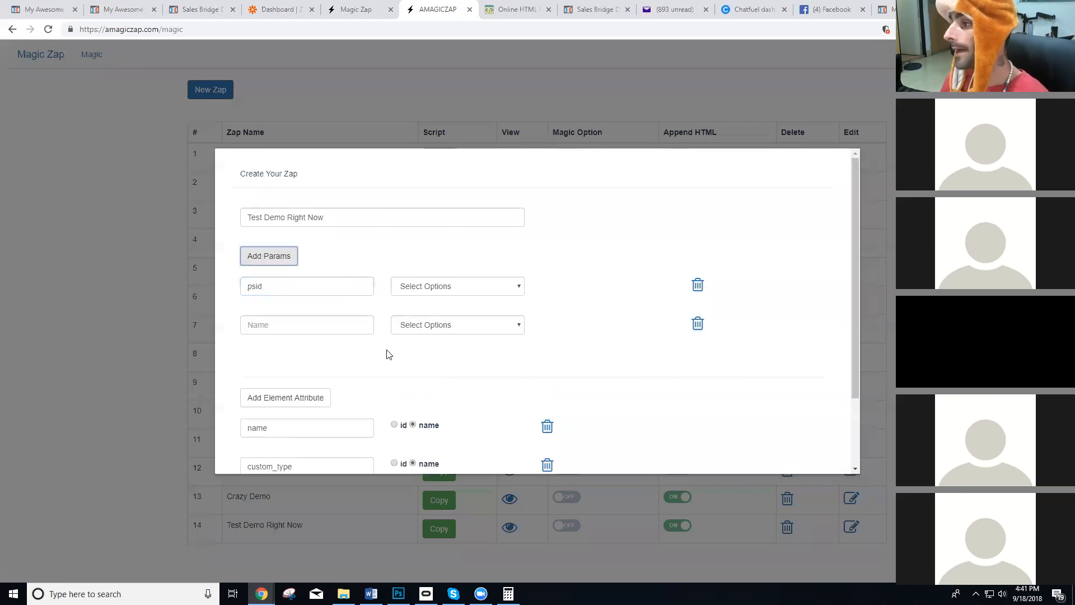
{"action": "left_click", "coordinate": [697, 325]}
{"action": "left_click", "coordinate": [455, 286]}
{"action": "left_click", "coordinate": [452, 310]}
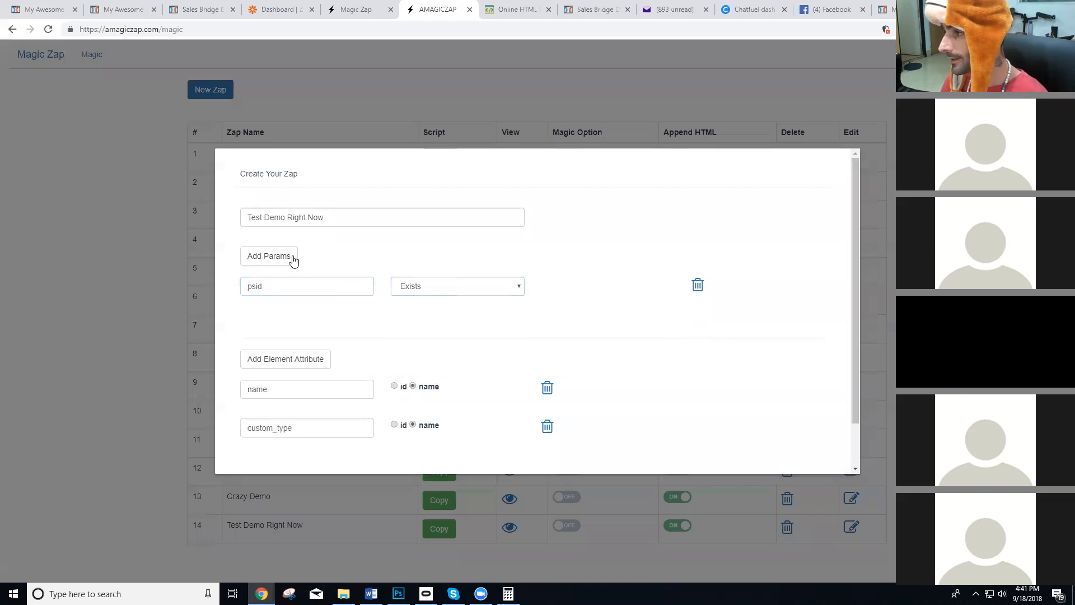
Highlight the heading "Trigger Zapier Automation On Specific Website Activity" on the Magic Zap sales page and view the Zapier dashboard.
{"action": "left_click", "coordinate": [352, 10]}
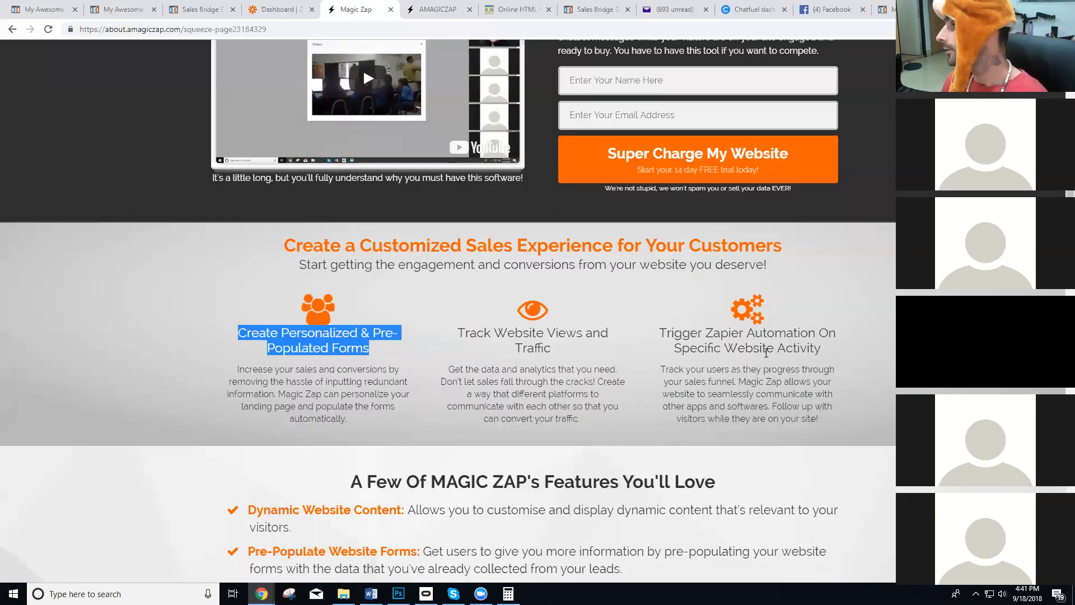
{"action": "left_click_drag", "start_coordinate": [828, 350], "coordinate": [664, 329]}
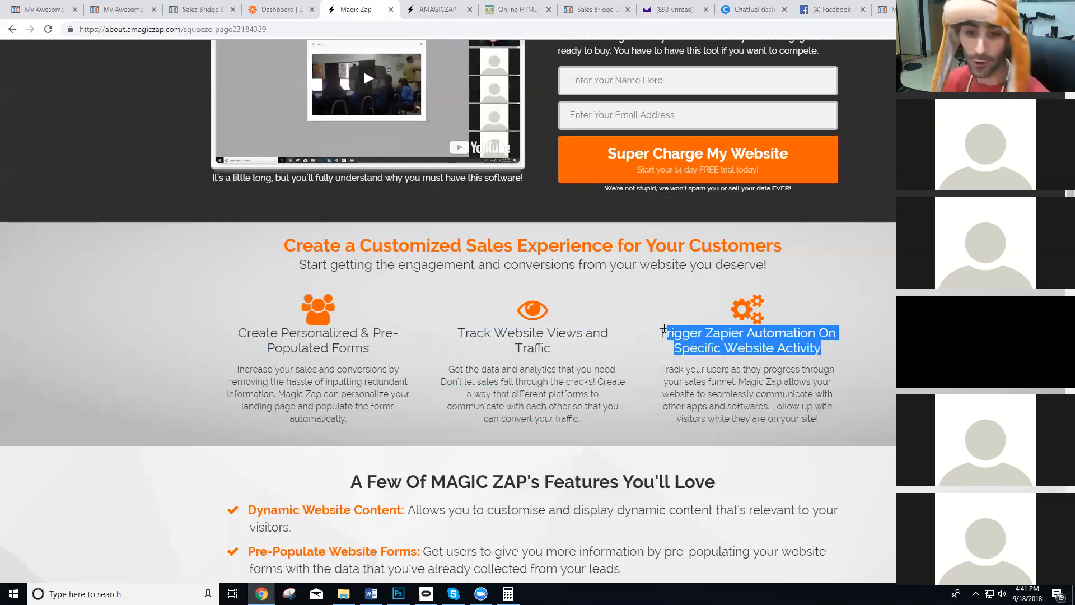
{"action": "left_click", "coordinate": [280, 10]}
Return to the Magic Zap editor, review the psid parameter, and save the zap's changes.
{"action": "left_click", "coordinate": [438, 9]}
{"action": "left_click", "coordinate": [297, 289]}
{"action": "double_click", "coordinate": [296, 289]}
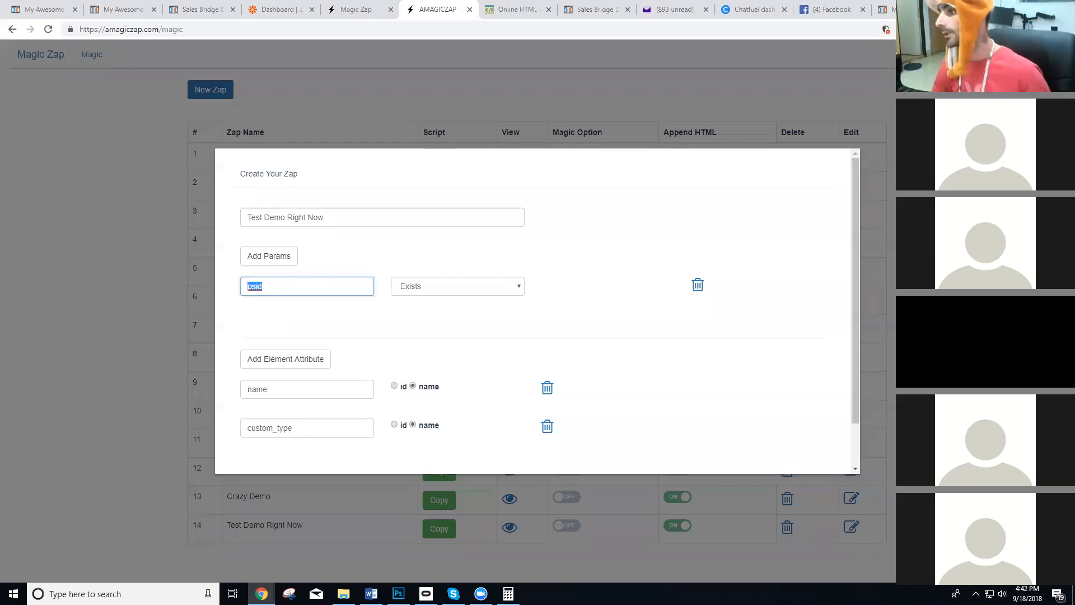
{"action": "scroll", "coordinate": [691, 388], "scroll_direction": "down", "scroll_amount": 1}
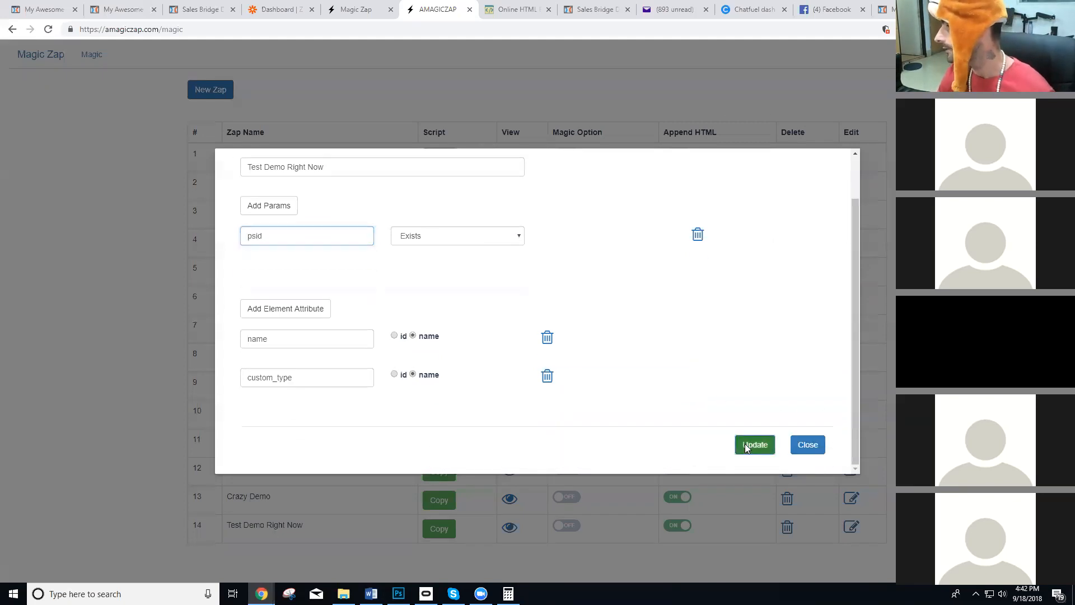
{"action": "left_click", "coordinate": [745, 445]}
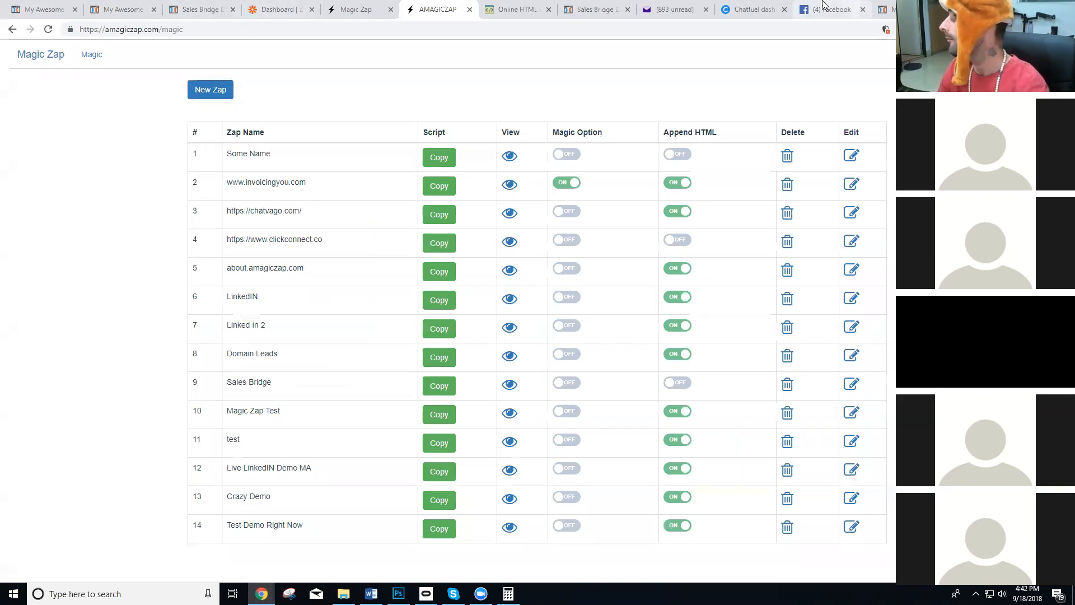
Switch to the Chatfuel dashboard and open the Magic Zap Demo 3 block from the Helpers group of the bot's automation blocks.
{"action": "left_click", "coordinate": [771, 8]}
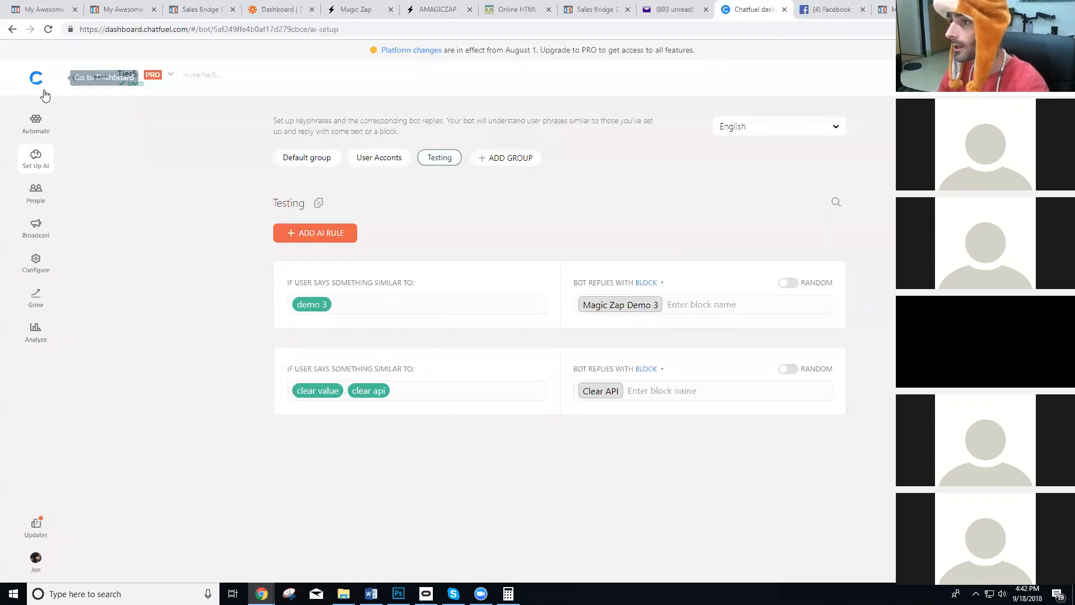
{"action": "left_click", "coordinate": [36, 124]}
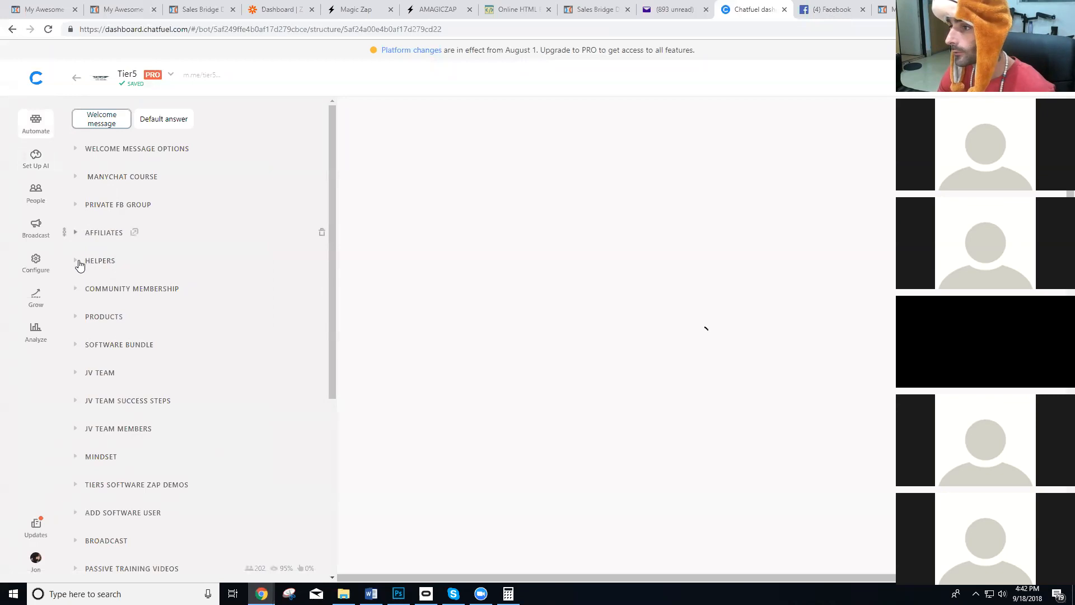
{"action": "left_click", "coordinate": [76, 233]}
{"action": "left_click", "coordinate": [81, 251]}
{"action": "scroll", "coordinate": [84, 328], "scroll_direction": "down", "scroll_amount": 2}
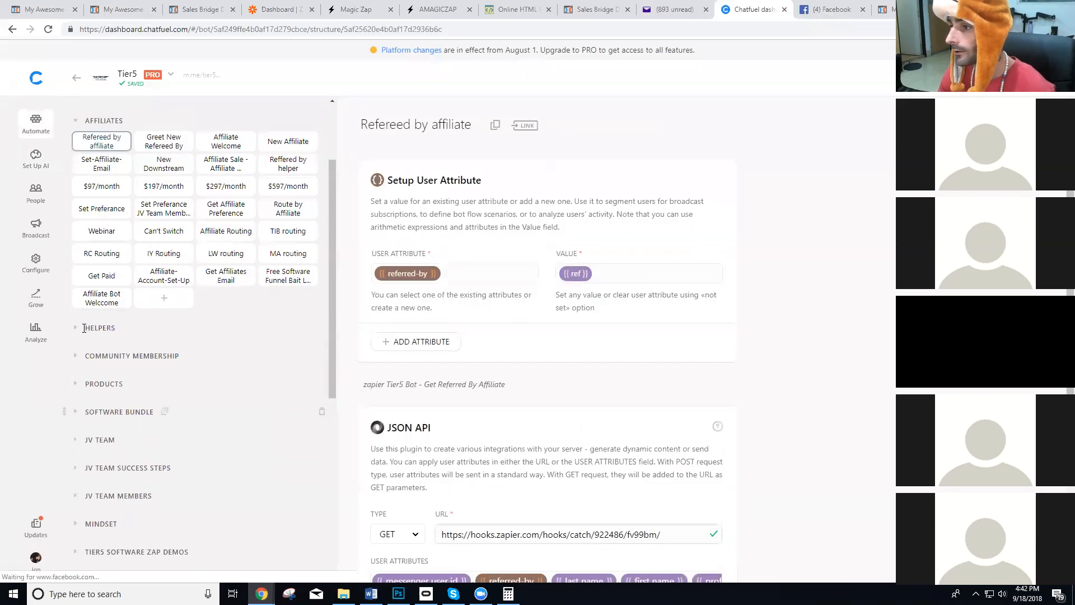
{"action": "left_click", "coordinate": [84, 328]}
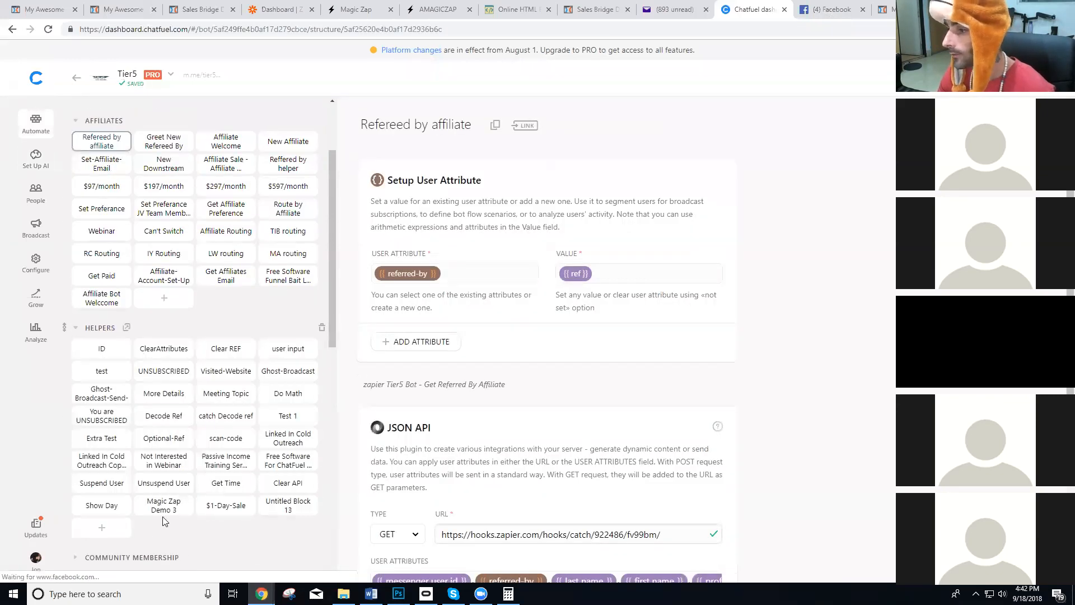
{"action": "left_click", "coordinate": [175, 505]}
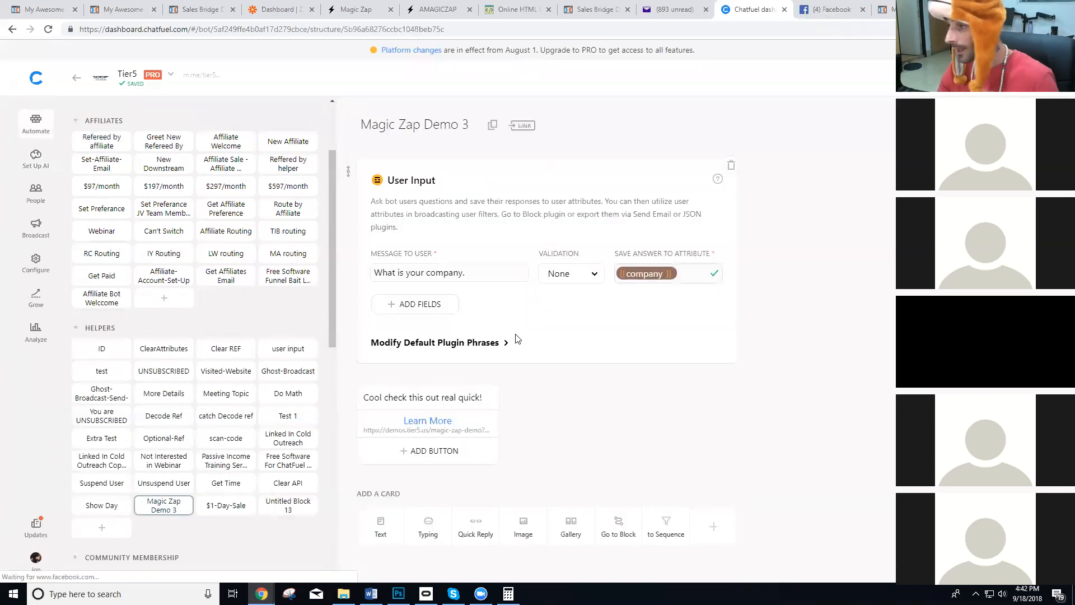
Copy the Learn More button's URL and paste it into a new text card in the block.
{"action": "left_click", "coordinate": [425, 421]}
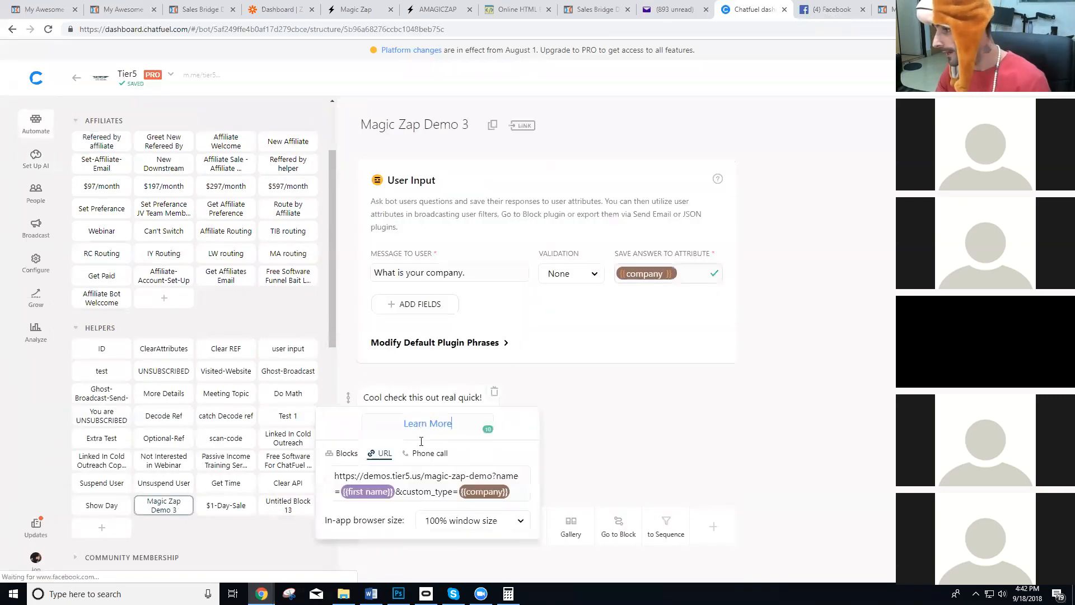
{"action": "triple_click", "coordinate": [413, 483]}
{"action": "key", "text": "ctrl+c"}
{"action": "left_click", "coordinate": [510, 447]}
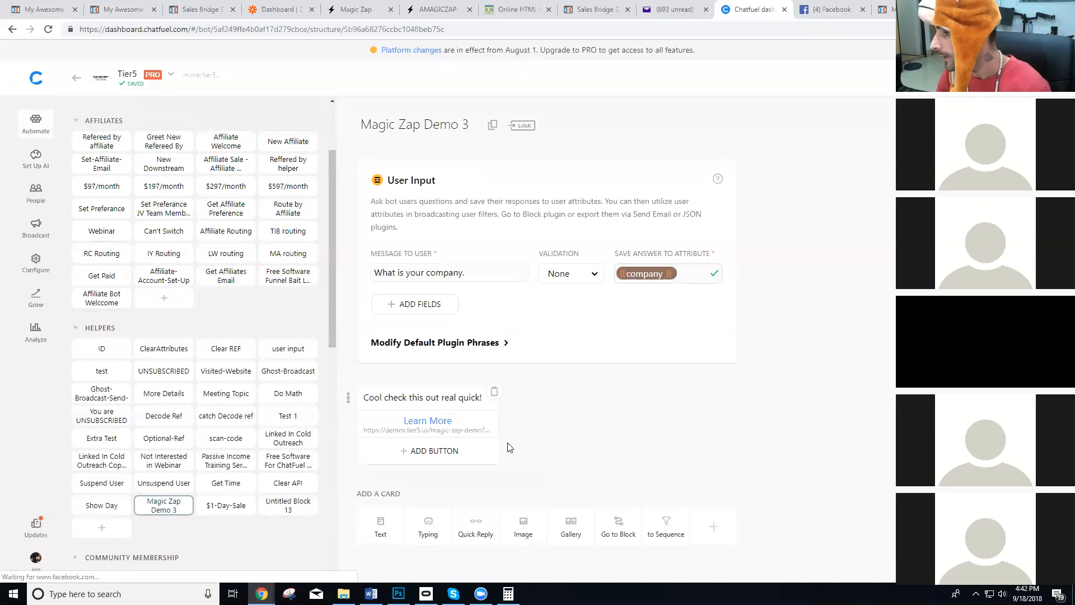
{"action": "left_click", "coordinate": [380, 527]}
{"action": "key", "text": "ctrl+v"}
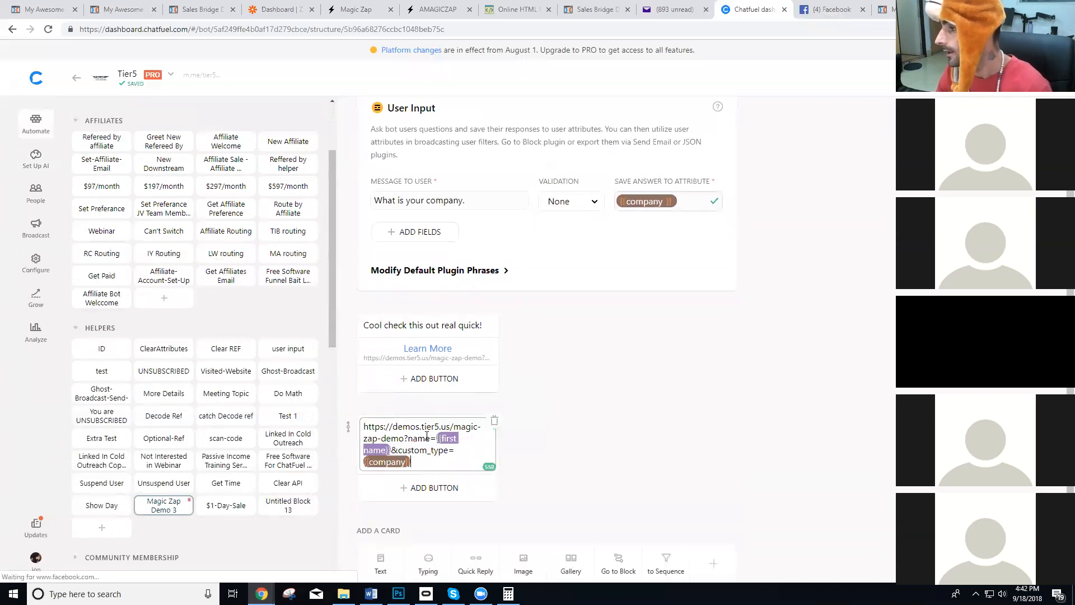
{"action": "scroll", "coordinate": [426, 435], "scroll_direction": "down", "scroll_amount": 1}
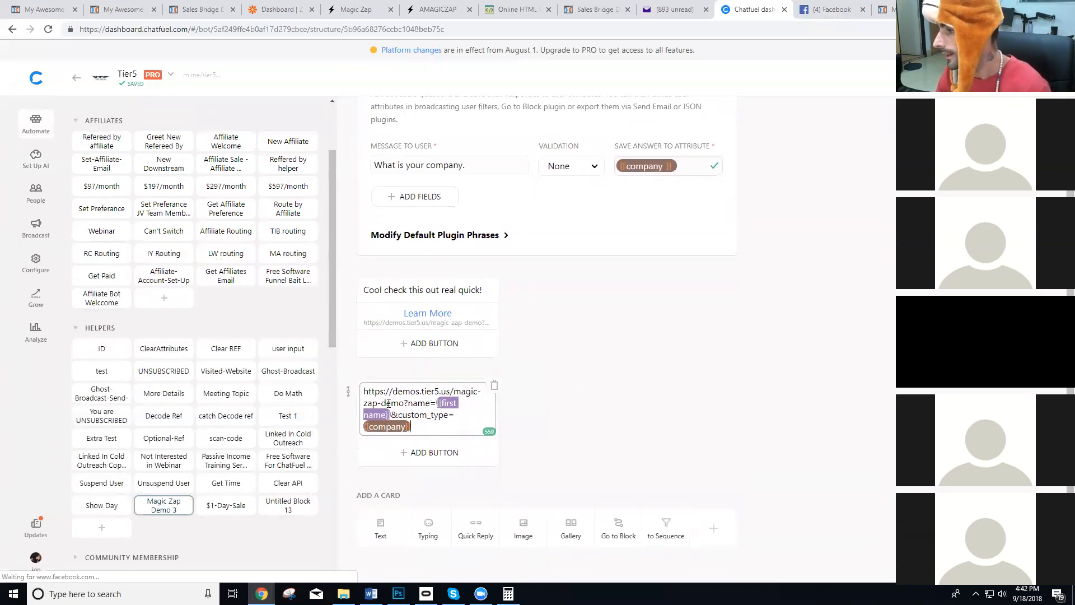
Insert psid={{chatfuel user id}}& before the name parameter of the link in the text card.
{"action": "left_click_drag", "start_coordinate": [408, 402], "coordinate": [410, 409]}
{"action": "left_click", "coordinate": [408, 403]}
{"action": "type", "text": "psid={{c"}
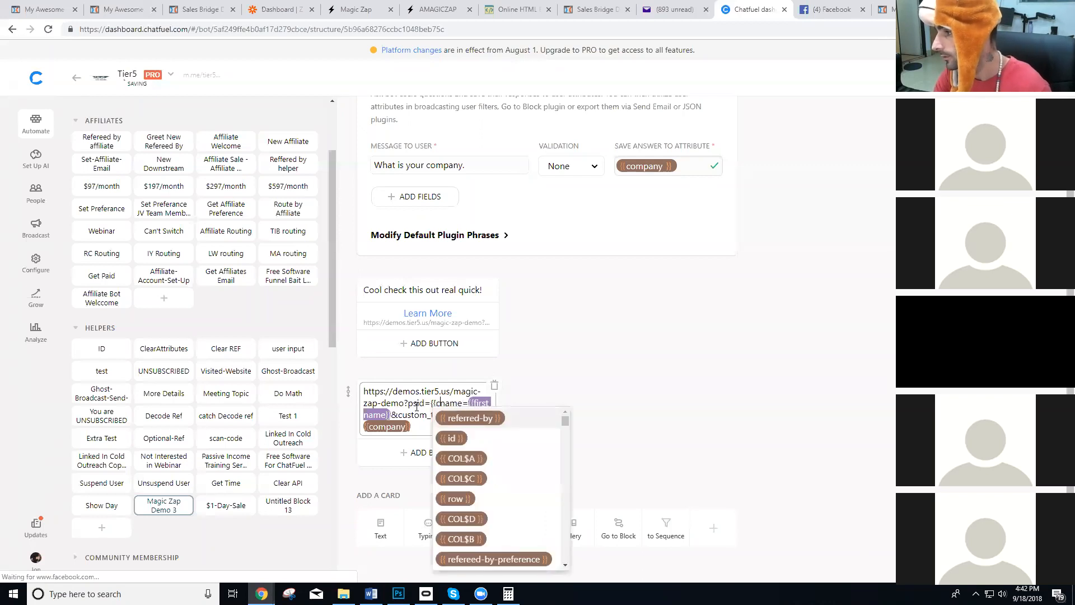
{"action": "type", "text": "hat"}
{"action": "key", "text": "Down"}
{"action": "key", "text": "Return"}
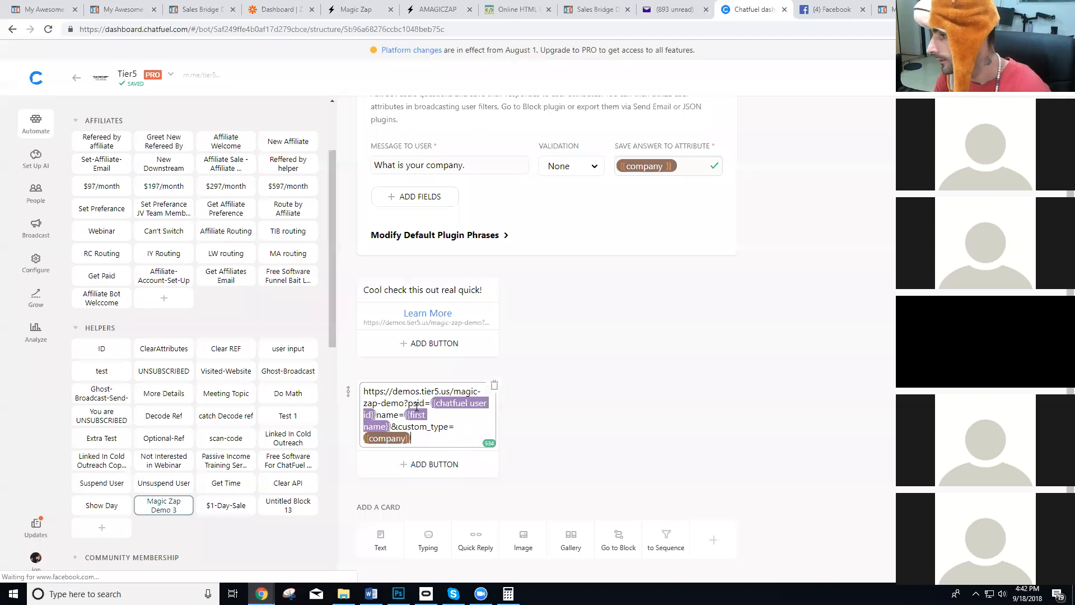
{"action": "key", "text": "Up"}
{"action": "key", "text": "Up"}
{"action": "key", "text": "Left"}
{"action": "key", "text": "Left"}
{"action": "key", "text": "Left"}
{"action": "key", "text": "Left"}
{"action": "key", "text": "Left"}
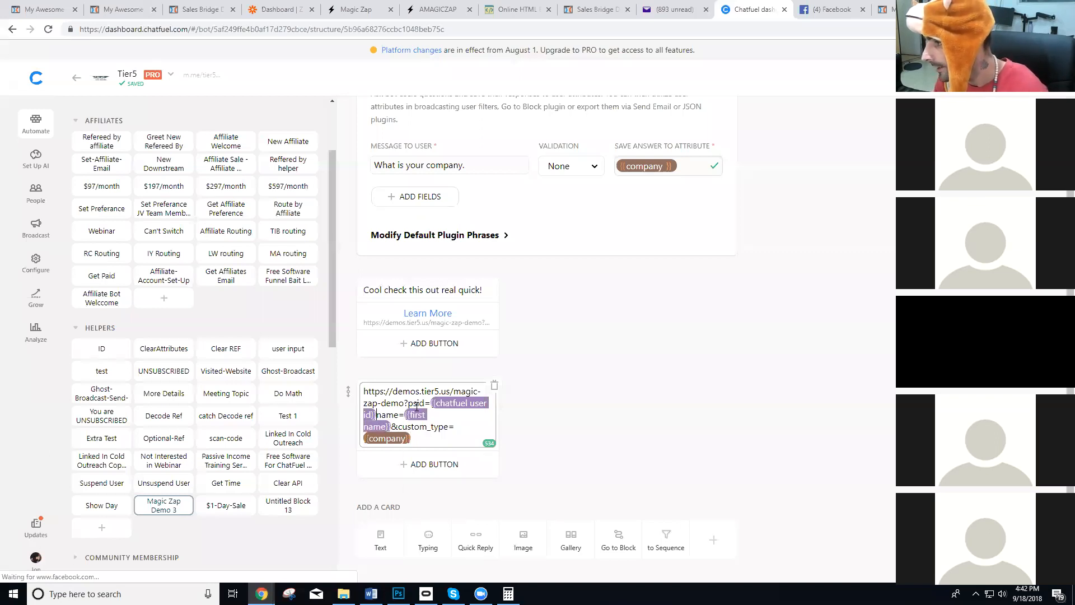
{"action": "type", "text": "&"}
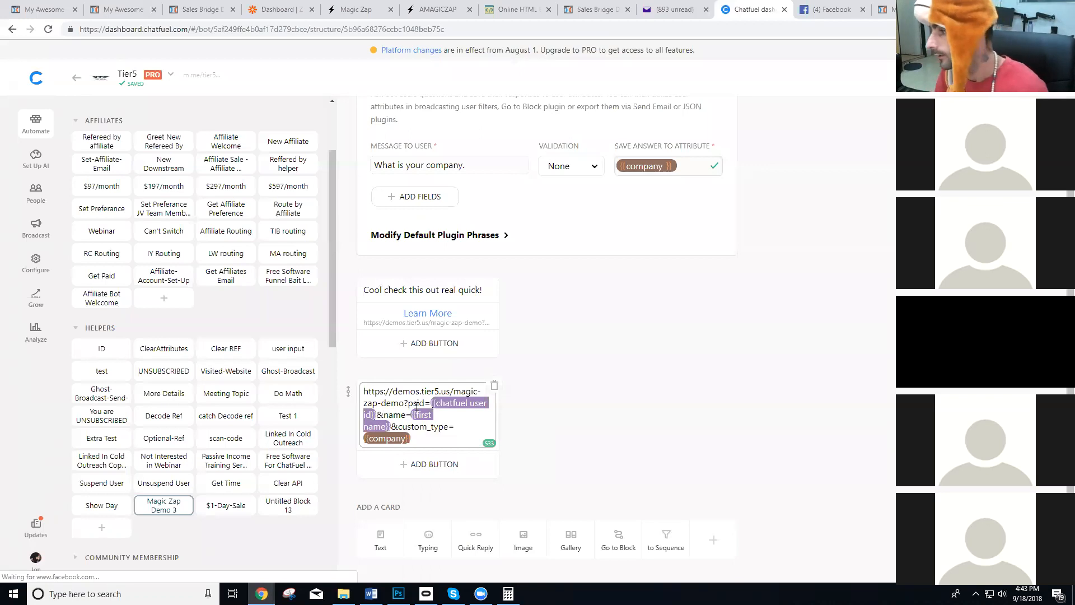
Replace the Learn More button's URL with the edited link and delete the temporary text card.
{"action": "left_click", "coordinate": [474, 421]}
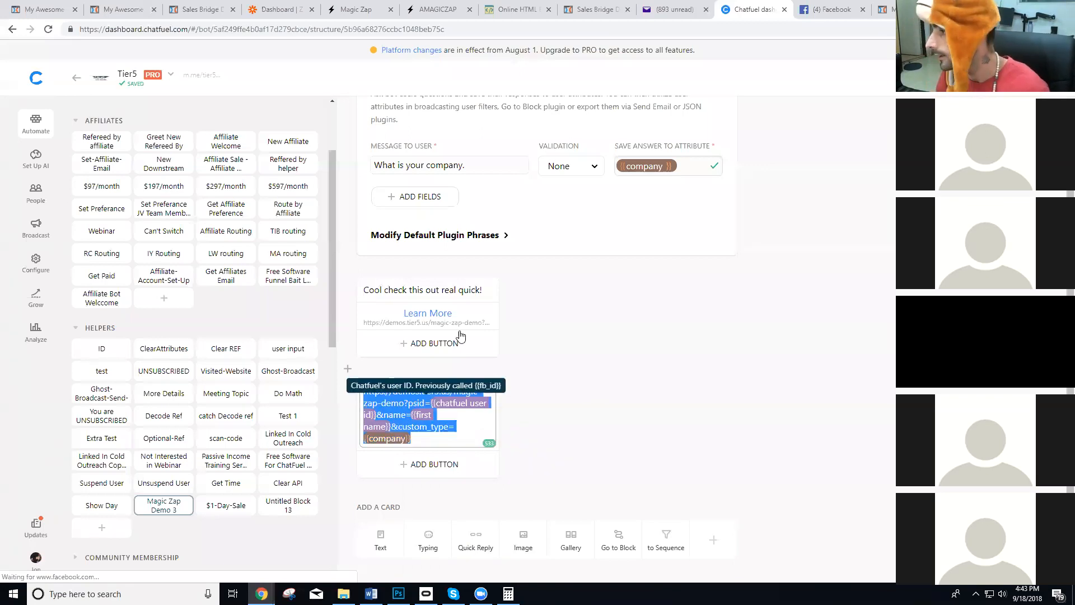
{"action": "left_click", "coordinate": [427, 314]}
{"action": "left_click", "coordinate": [422, 369]}
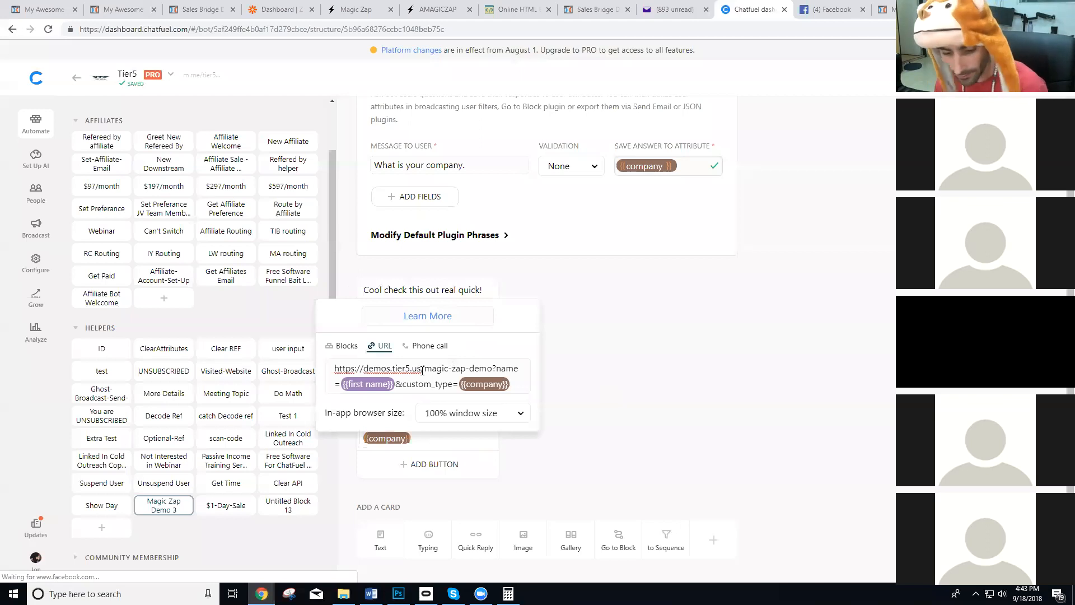
{"action": "key", "text": "ctrl+a"}
{"action": "type", "text": "https://demos.tier5.us/magic-zap-demo?psid={{chatfuel user id}}&name={{first name}}&custom_type={{company}}"}
{"action": "left_click", "coordinate": [618, 393]}
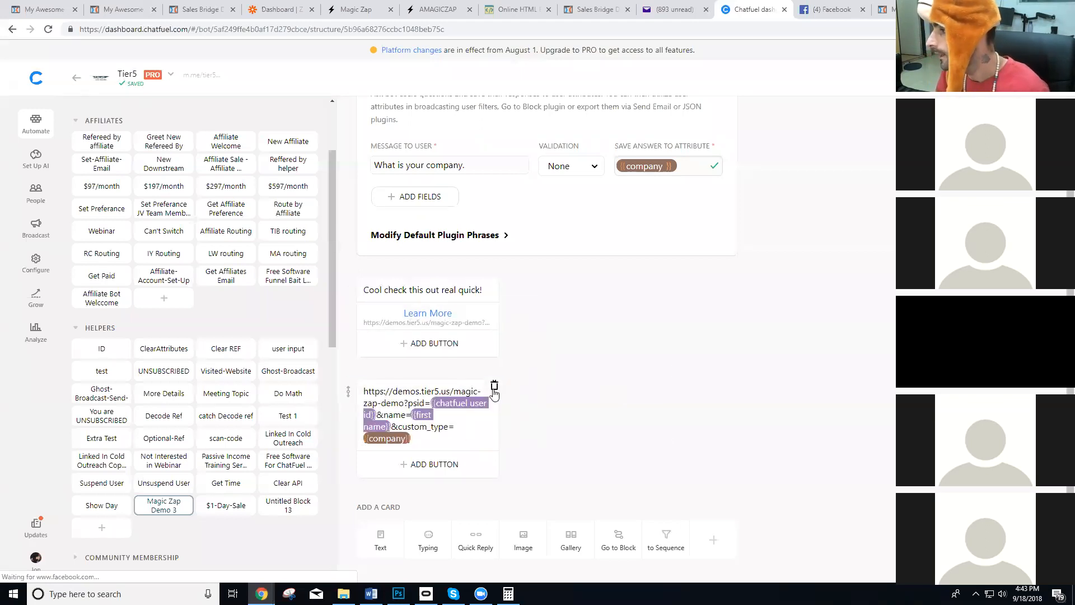
{"action": "left_click", "coordinate": [493, 389]}
{"action": "left_click", "coordinate": [599, 336]}
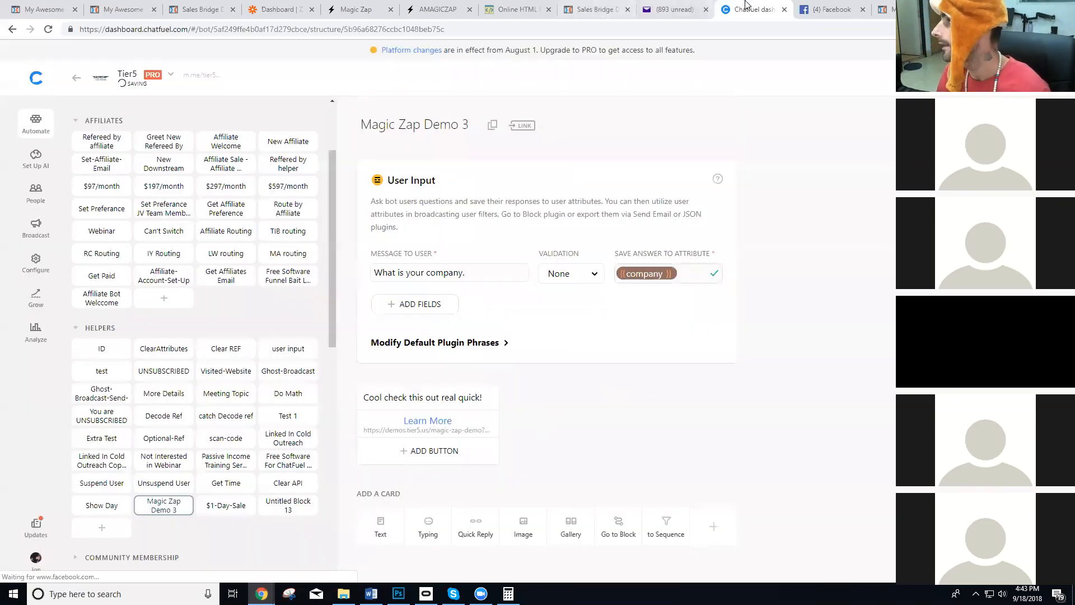
Switch to Facebook and send "demo 3" to the bot in the Tier5 chat.
{"action": "left_click", "coordinate": [829, 10]}
{"action": "left_click", "coordinate": [810, 555]}
{"action": "type", "text": "de"}
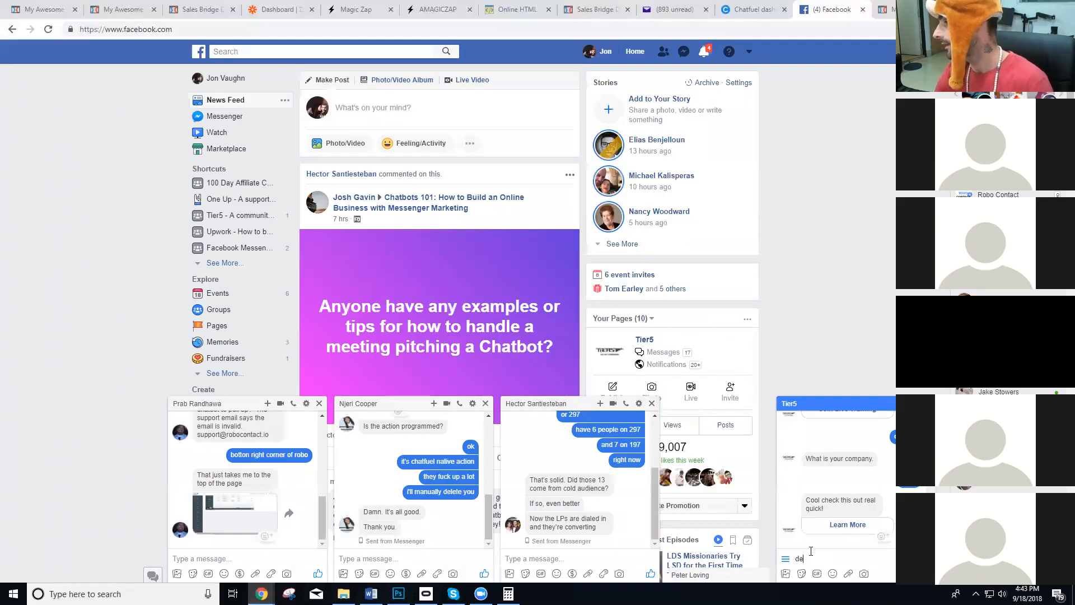
{"action": "key", "text": "Return"}
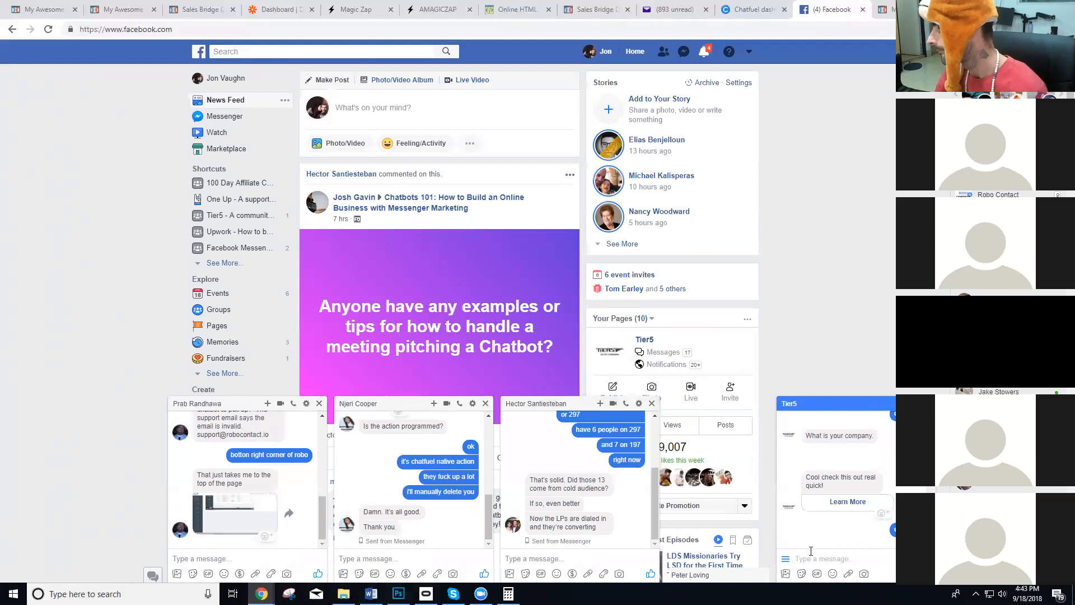
Answer the bot's company question with "anything".
{"action": "type", "text": "ant"}
{"action": "key", "text": "BackSpace"}
{"action": "type", "text": "ything"}
{"action": "key", "text": "Return"}
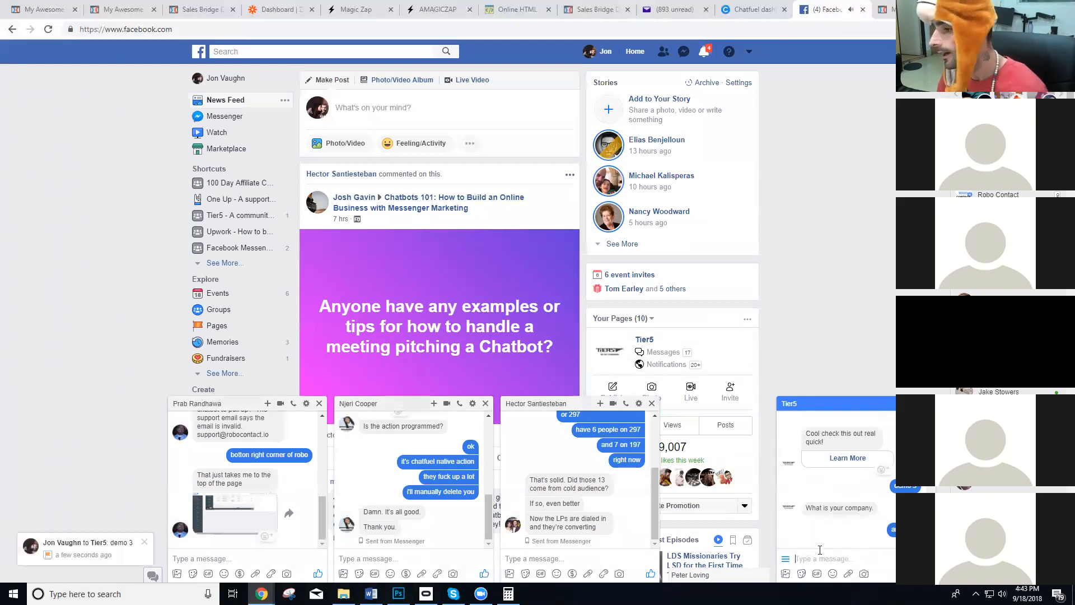
Open the bot's newest Learn More link and examine the psid, name and custom_type parameters in the address and the personalized headline.
{"action": "left_click", "coordinate": [846, 525]}
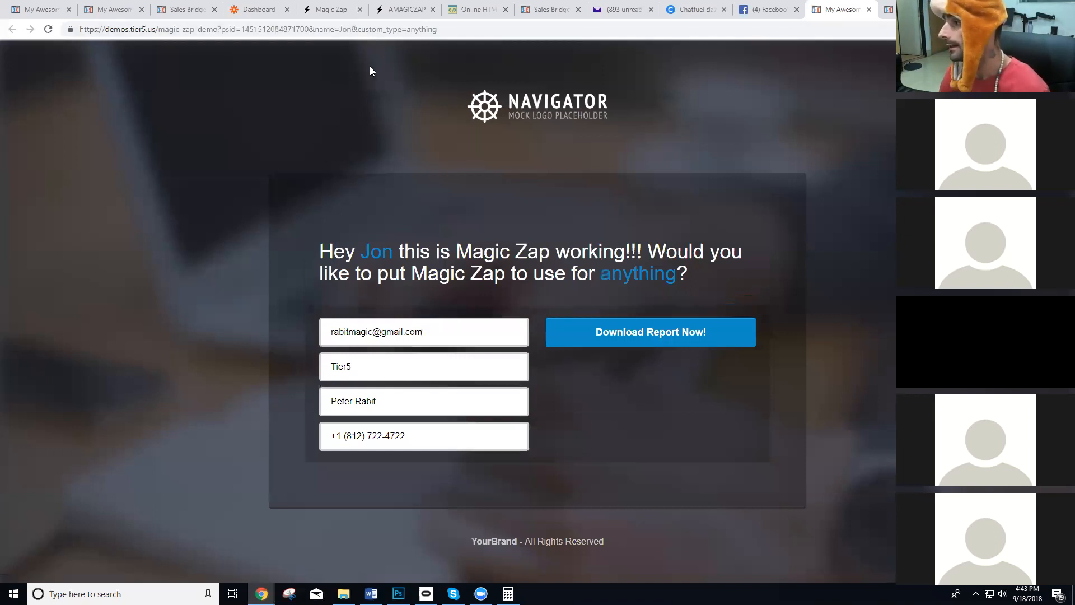
{"action": "left_click_drag", "start_coordinate": [224, 31], "coordinate": [267, 32]}
{"action": "double_click", "coordinate": [268, 33]}
{"action": "double_click", "coordinate": [324, 30]}
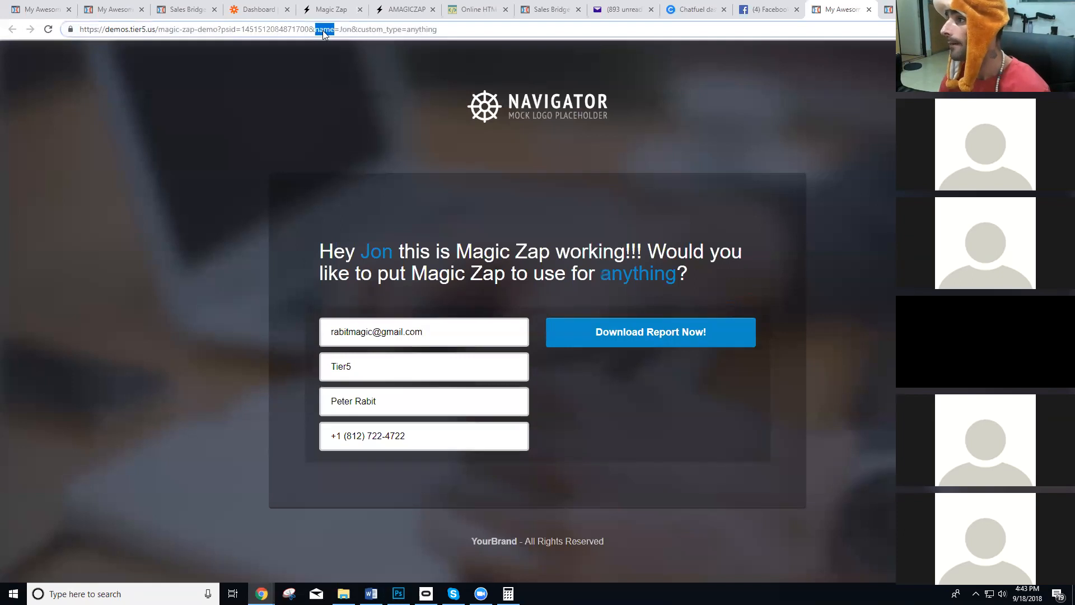
{"action": "double_click", "coordinate": [369, 29]}
{"action": "left_click", "coordinate": [421, 30]}
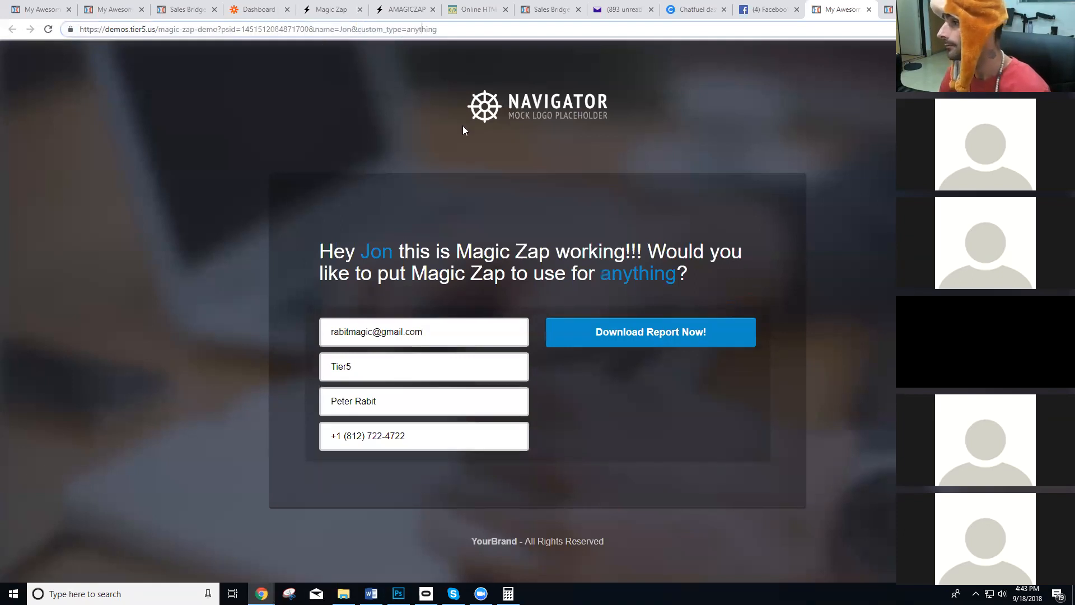
{"action": "left_click_drag", "start_coordinate": [309, 253], "coordinate": [475, 255]}
{"action": "left_click", "coordinate": [398, 263]}
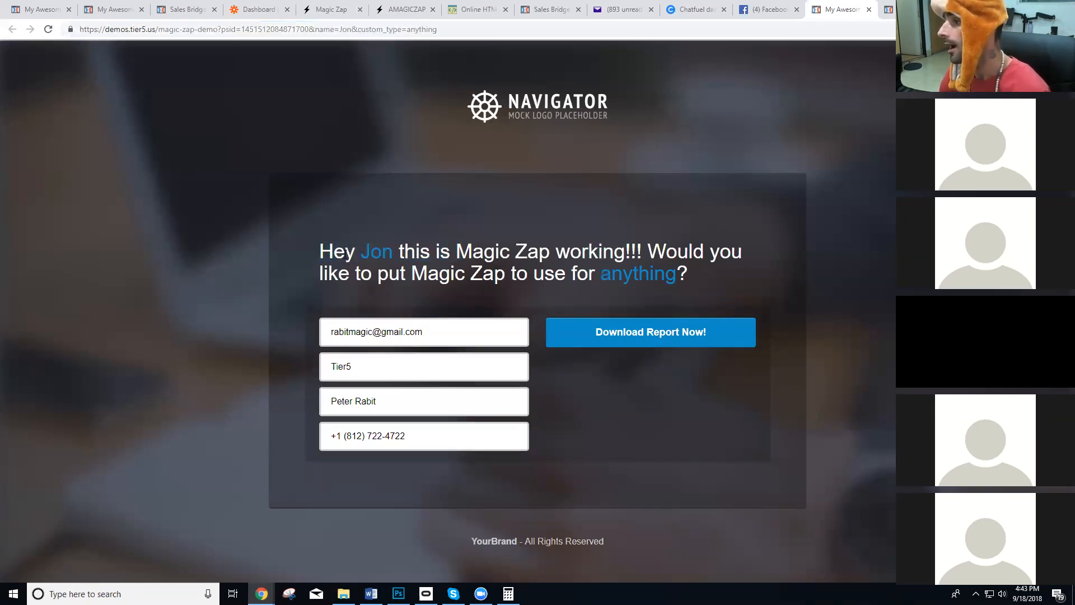
{"action": "left_click_drag", "start_coordinate": [404, 252], "coordinate": [630, 256]}
{"action": "left_click", "coordinate": [631, 260]}
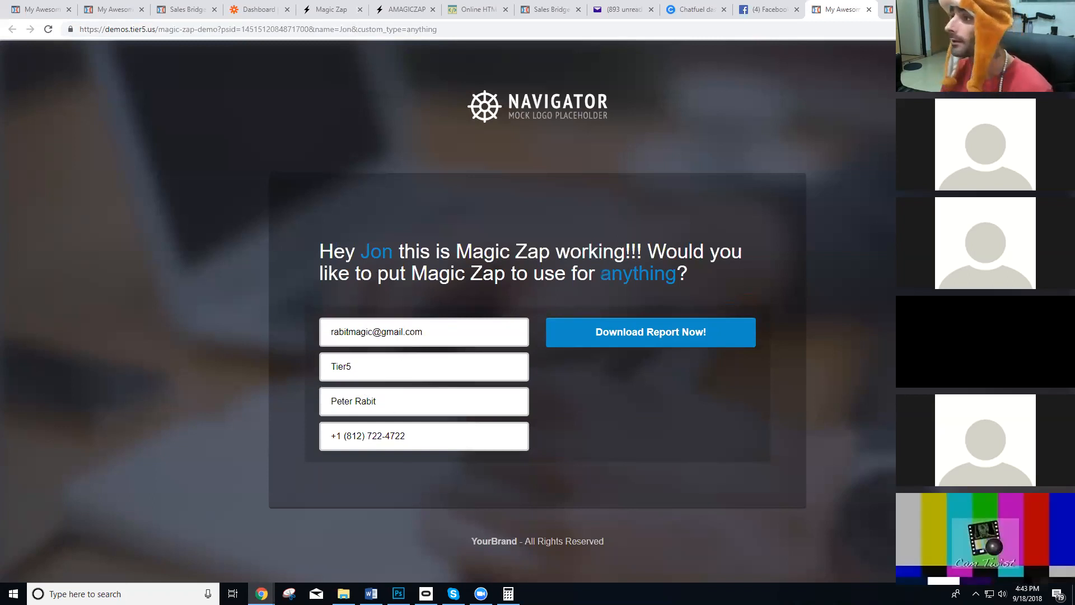
Load the demo page's full psid address in a new incognito window and return to the regular browser window.
{"action": "left_click", "coordinate": [223, 31]}
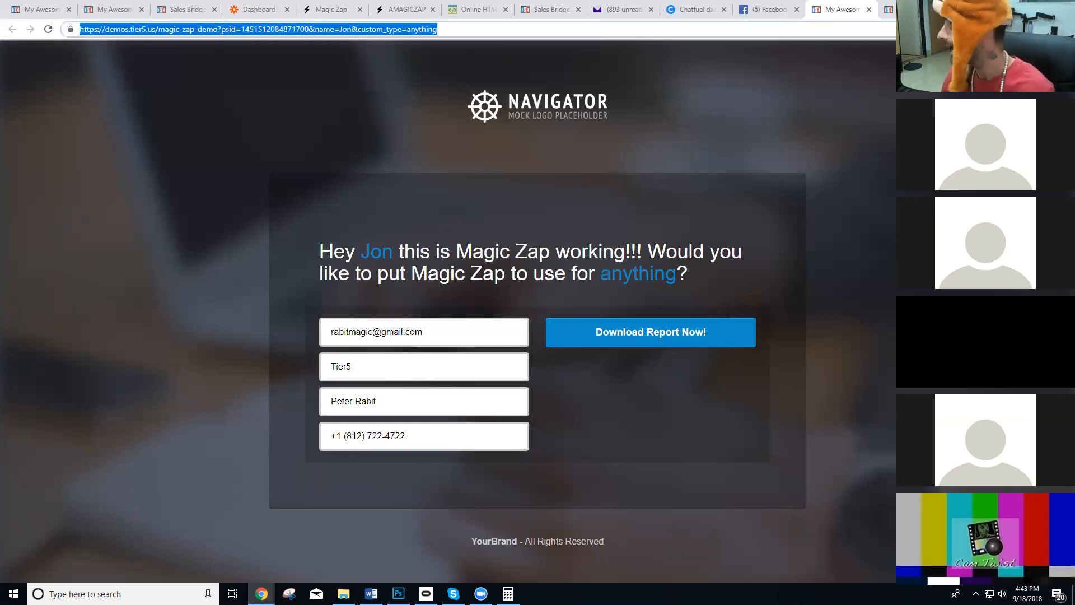
{"action": "left_click", "coordinate": [1065, 29]}
{"action": "left_click", "coordinate": [977, 74]}
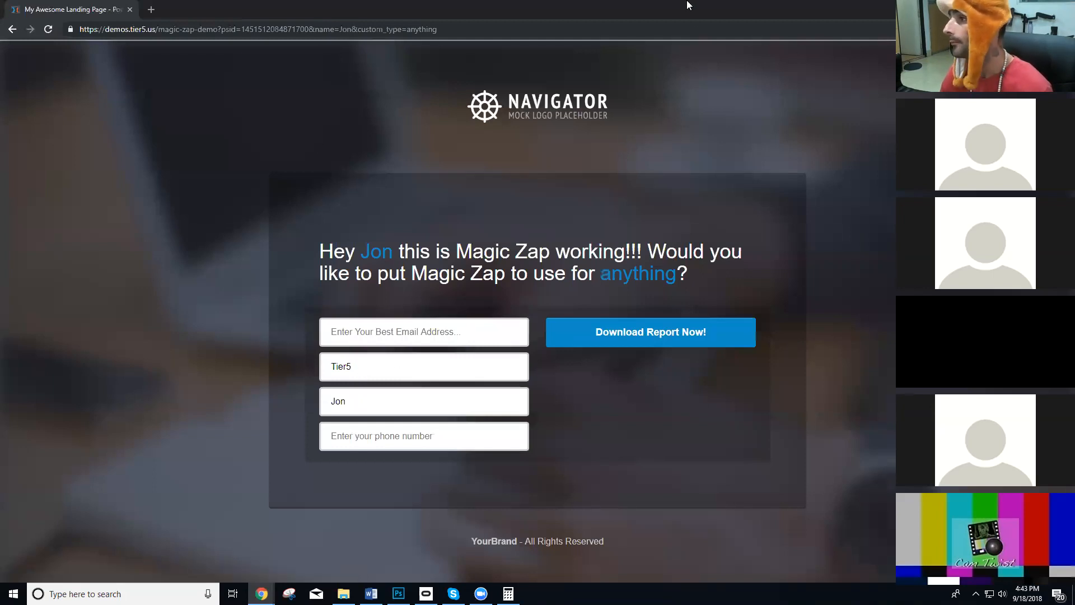
{"action": "key", "text": "alt+Tab"}
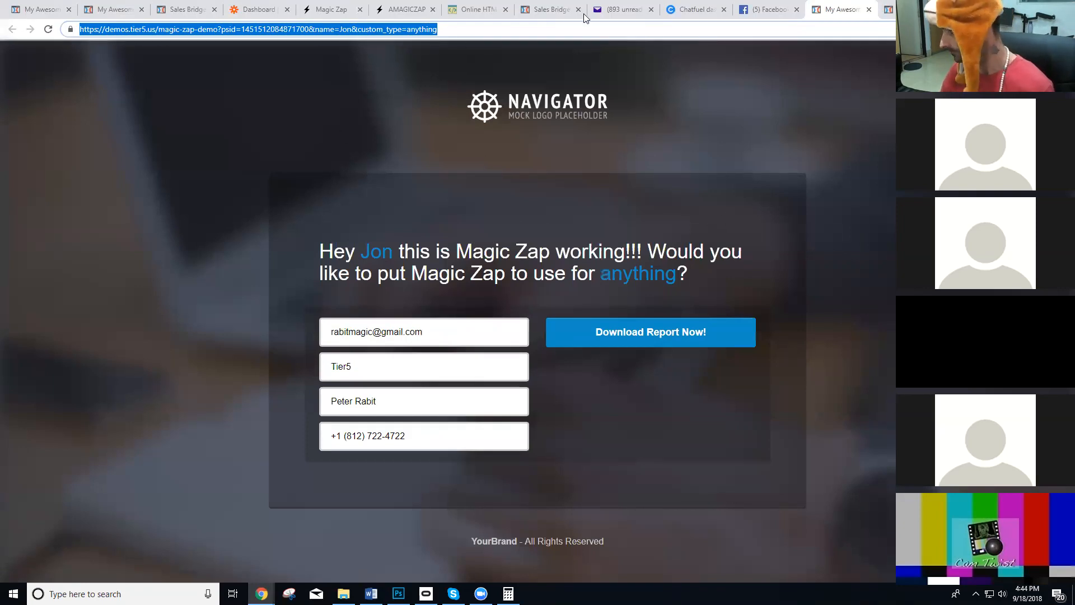
{"action": "left_click", "coordinate": [255, 99]}
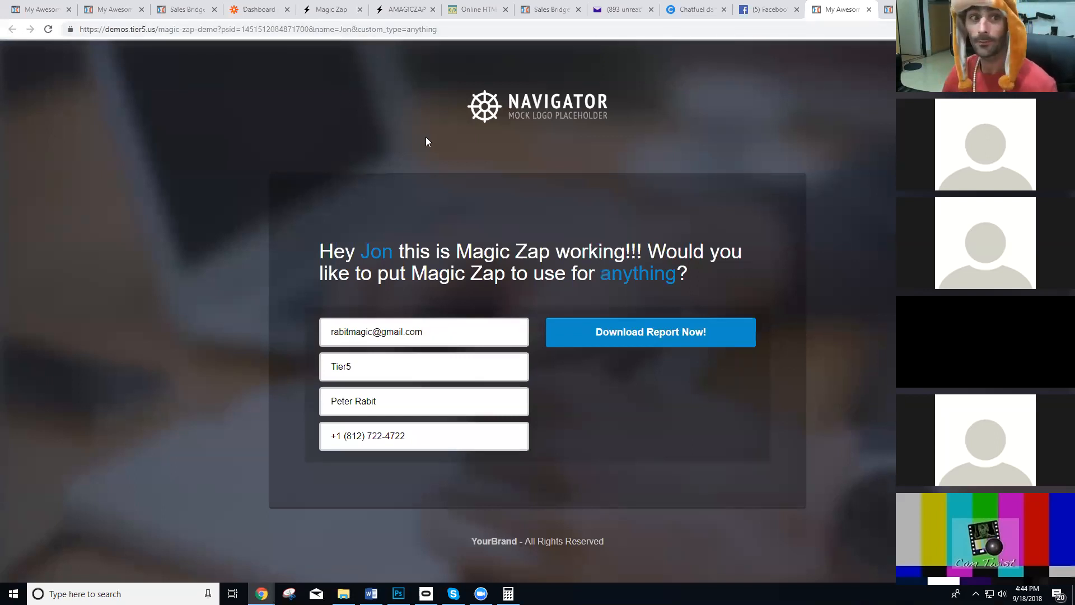
Switch to Zapier, go from the Funnel Bait folder to the Home folder, and start a new zap.
{"action": "left_click", "coordinate": [259, 9]}
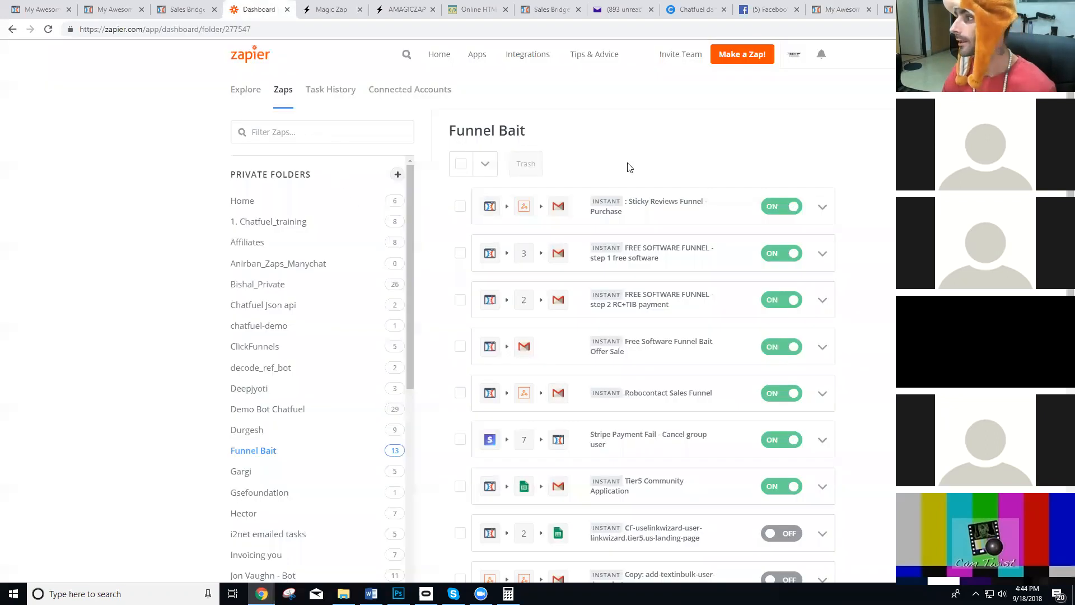
{"action": "scroll", "coordinate": [724, 233], "scroll_direction": "down", "scroll_amount": 8}
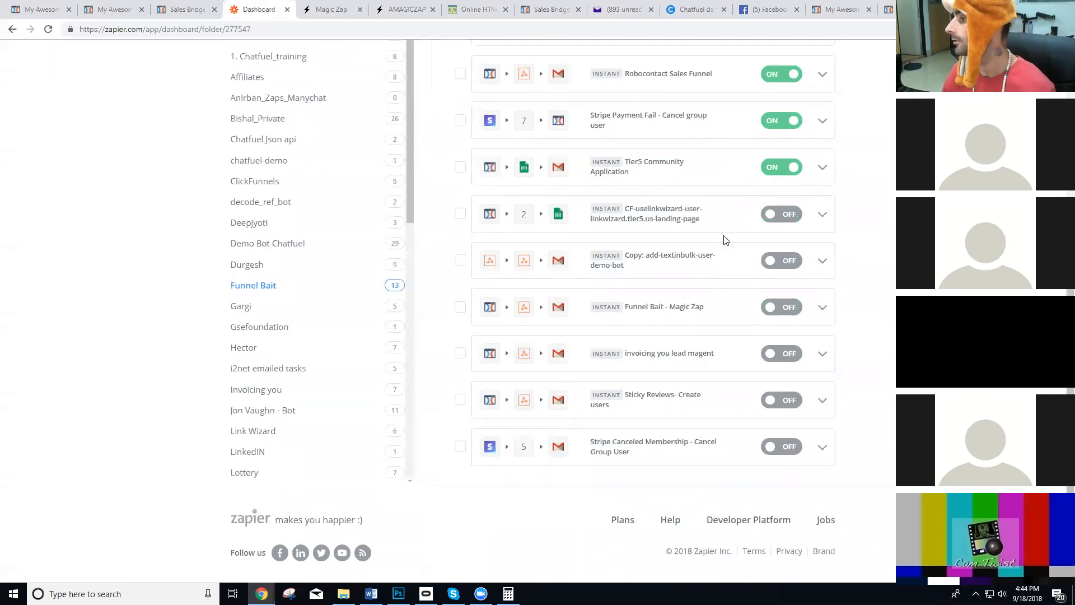
{"action": "scroll", "coordinate": [724, 238], "scroll_direction": "up", "scroll_amount": 8}
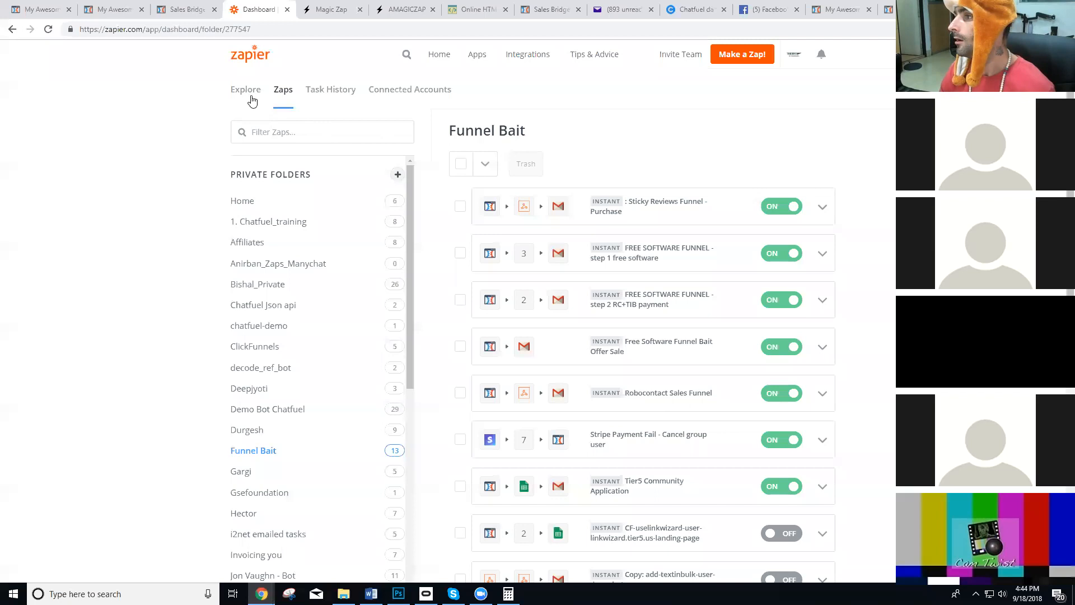
{"action": "left_click", "coordinate": [242, 202]}
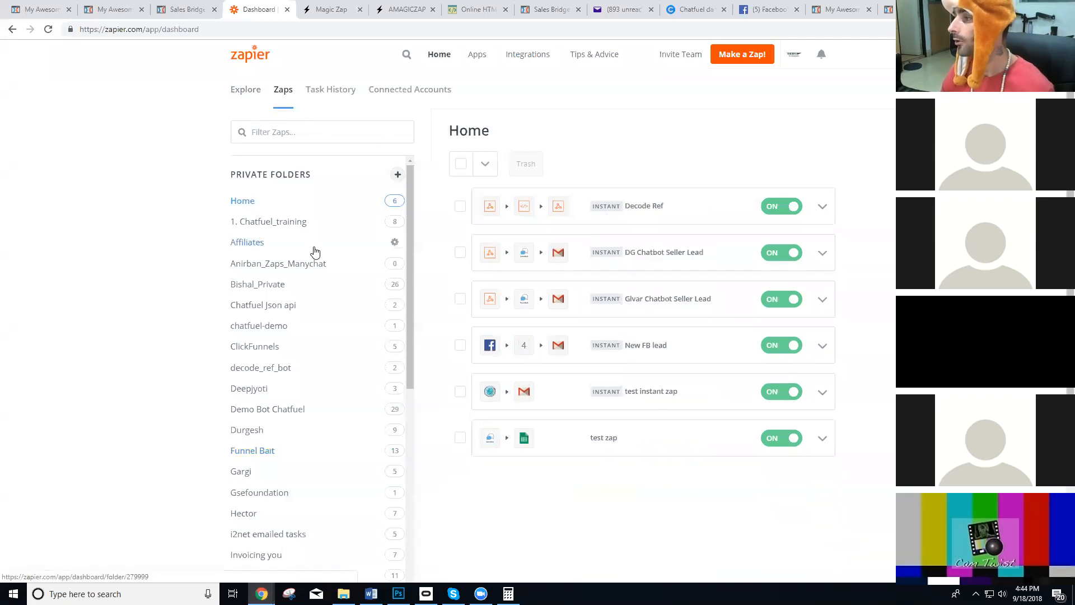
{"action": "left_click", "coordinate": [746, 47]}
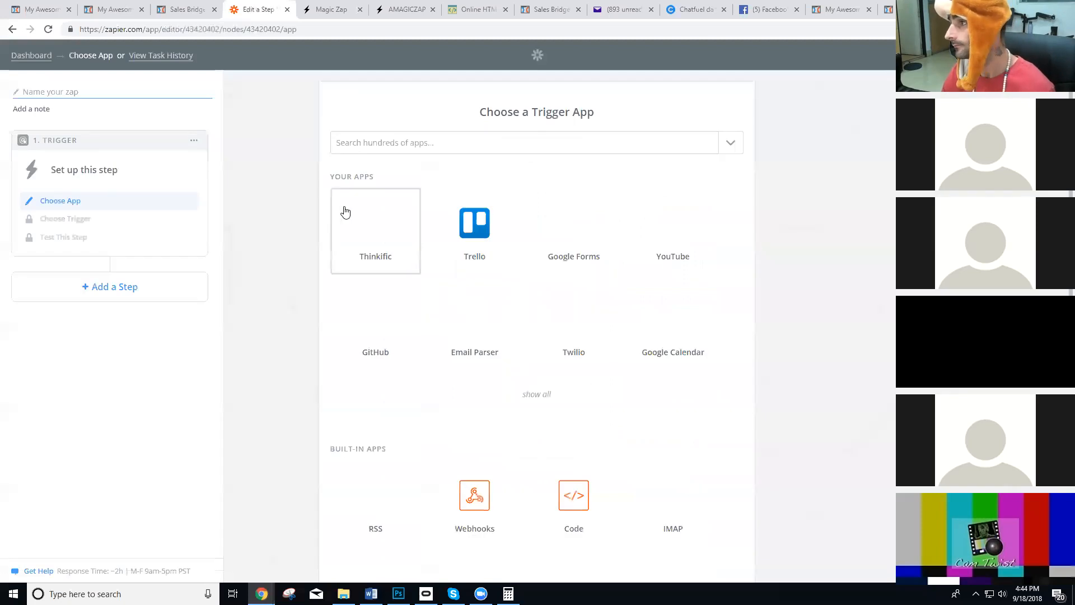
Set the zap's trigger to Magic App RESTHooks with the Zap Name event and select the Magic App RESTHooks account.
{"action": "left_click", "coordinate": [429, 147]}
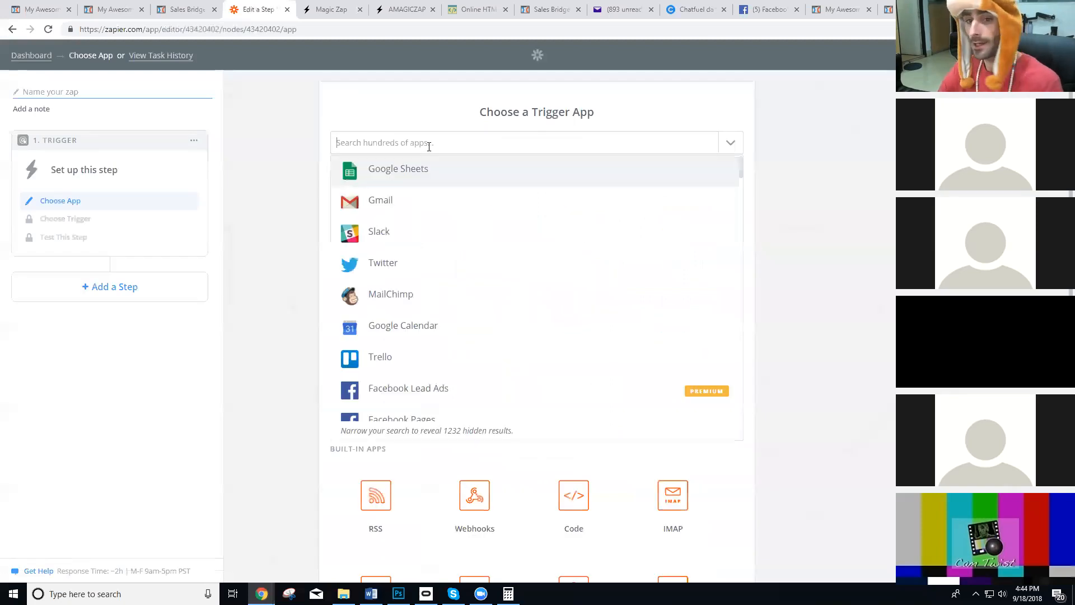
{"action": "type", "text": "magic"}
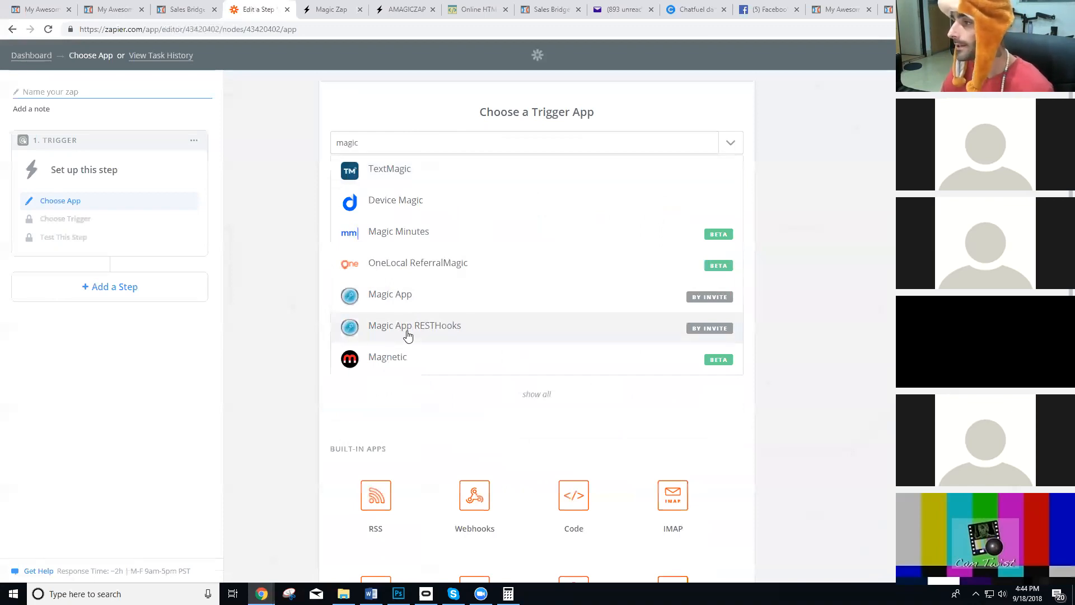
{"action": "left_click", "coordinate": [411, 335]}
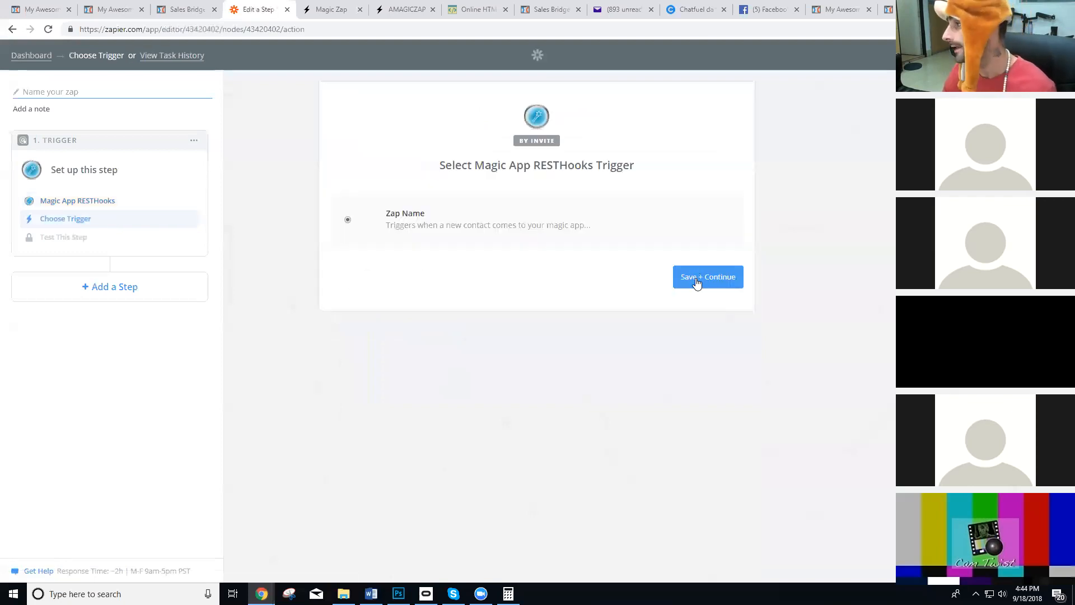
{"action": "left_click", "coordinate": [696, 283]}
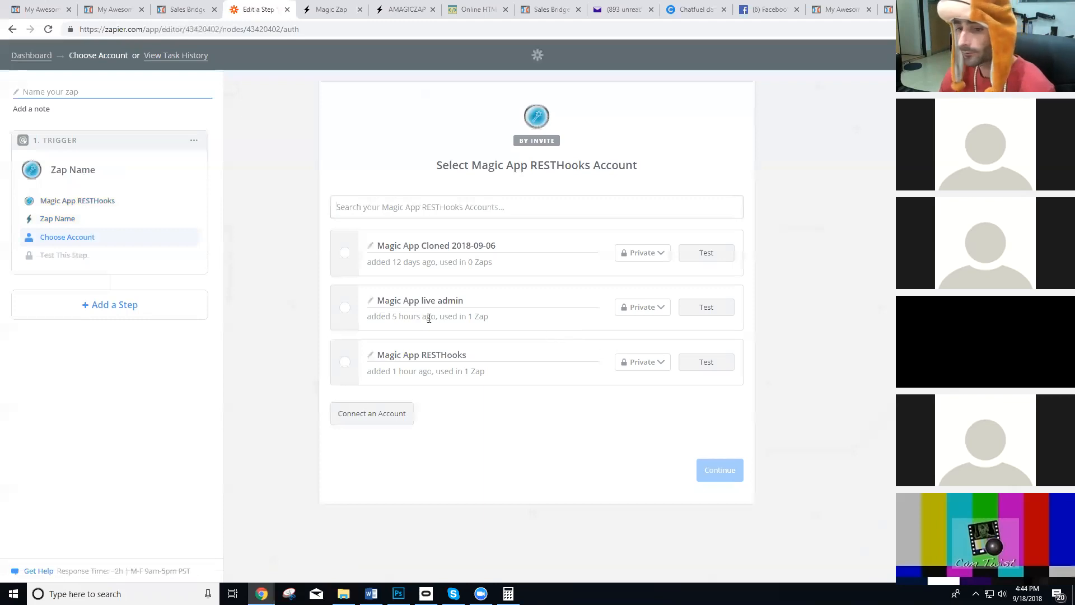
{"action": "left_click", "coordinate": [341, 364]}
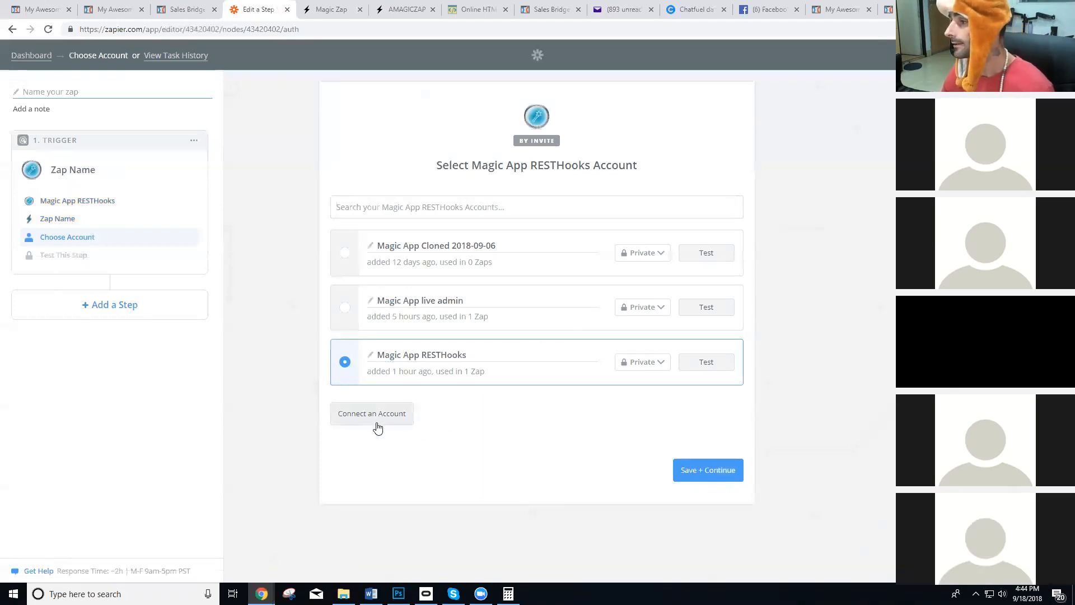
Try to connect another Magic App RESTHooks account by pasting the API key copied from the Magic Zap site.
{"action": "left_click", "coordinate": [346, 416]}
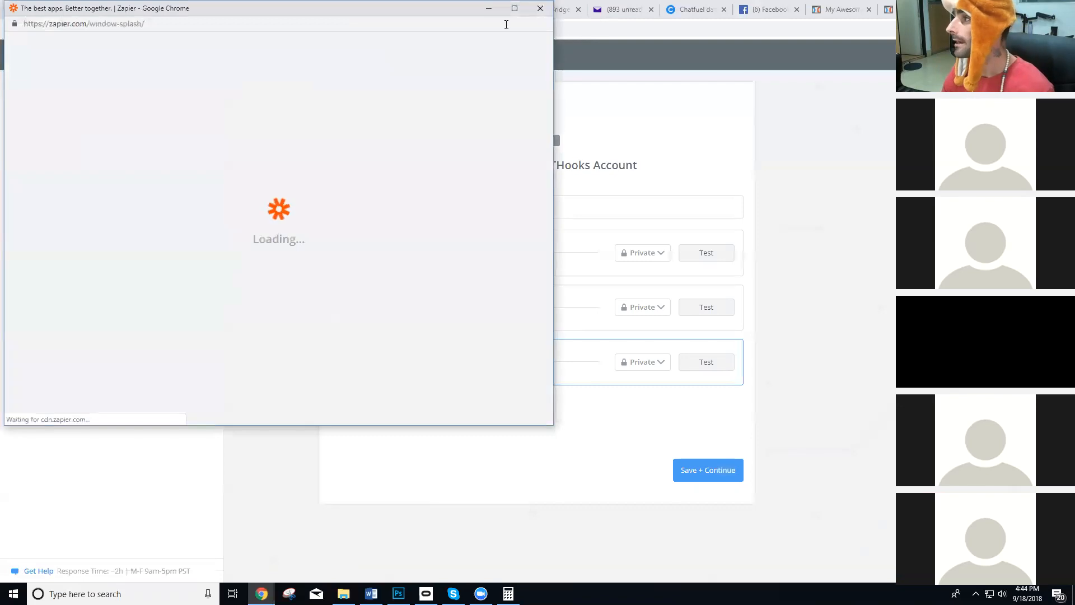
{"action": "left_click", "coordinate": [440, 10]}
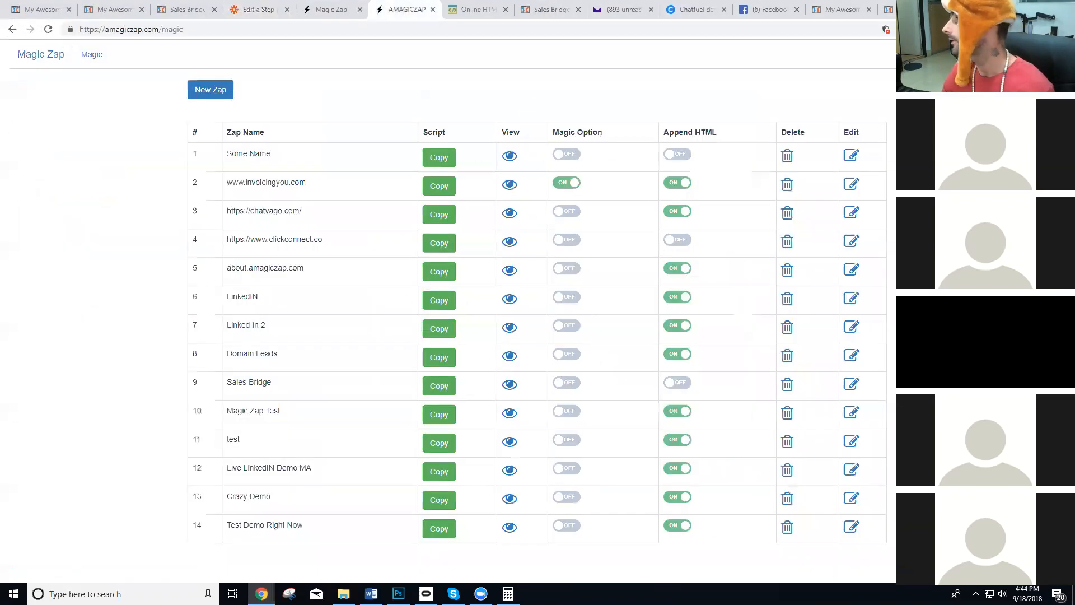
{"action": "left_click", "coordinate": [555, 107]}
{"action": "left_click", "coordinate": [255, 9]}
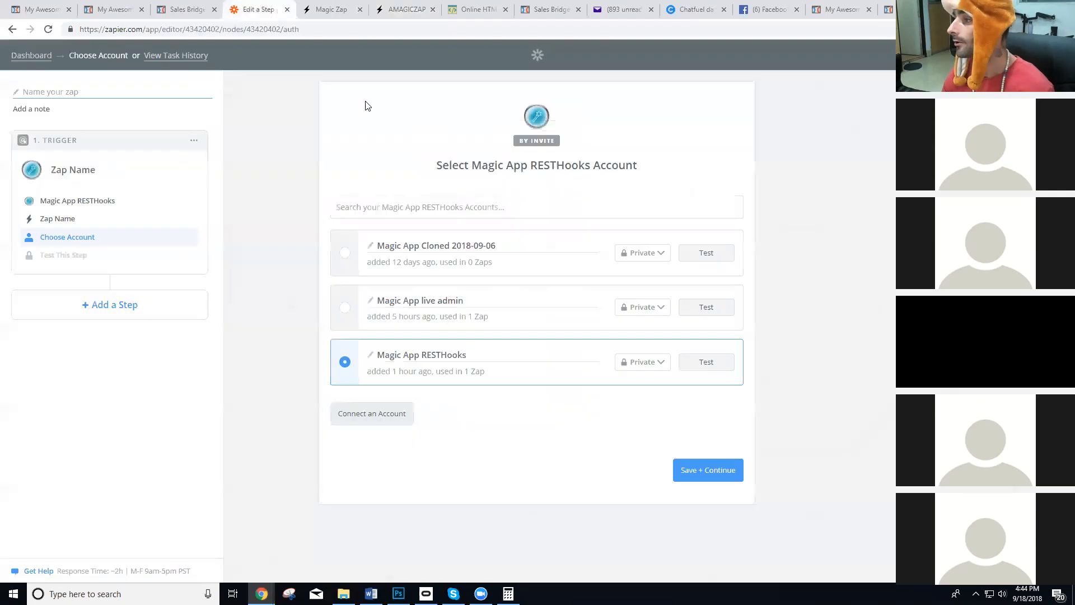
{"action": "left_click", "coordinate": [351, 415]}
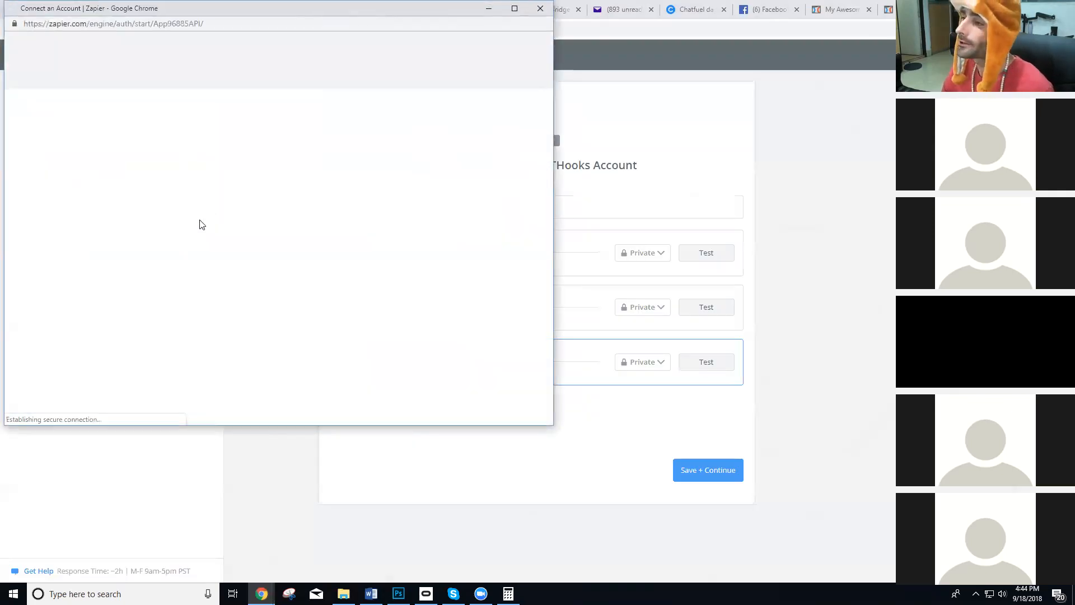
{"action": "left_click", "coordinate": [188, 191]}
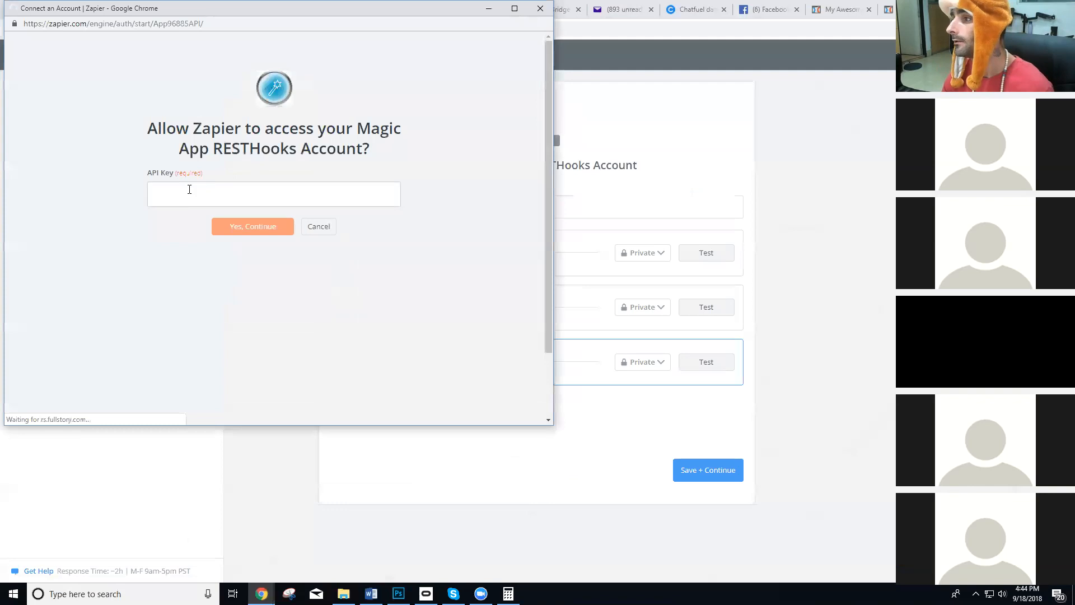
{"action": "key", "text": "ctrl+v"}
{"action": "left_click", "coordinate": [243, 253]}
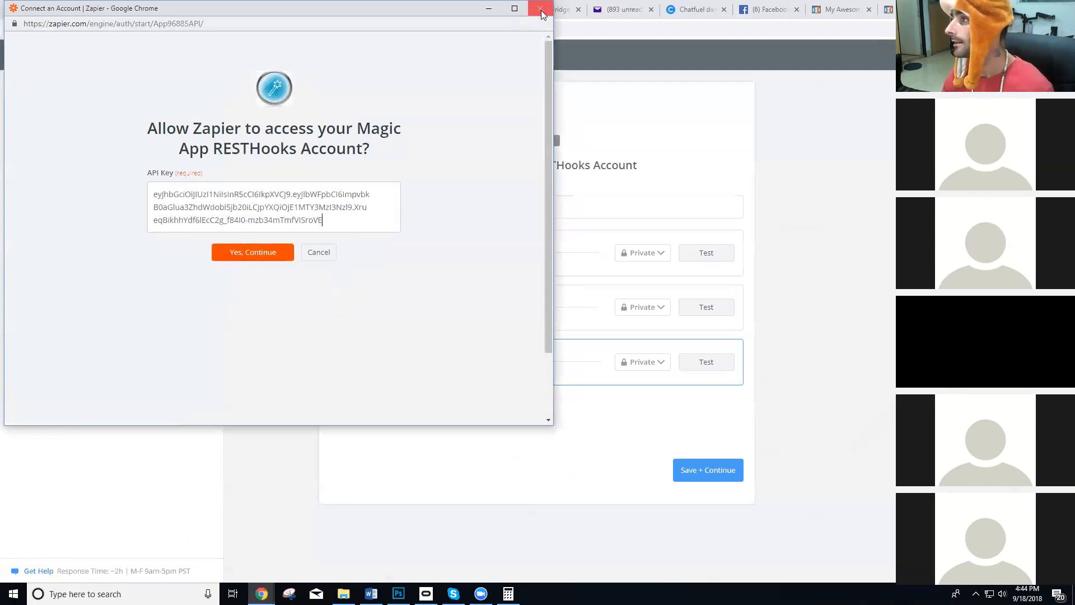
Save the chosen trigger account, set the Zap Name option to Test Demo Right Now and continue.
{"action": "left_click", "coordinate": [712, 470]}
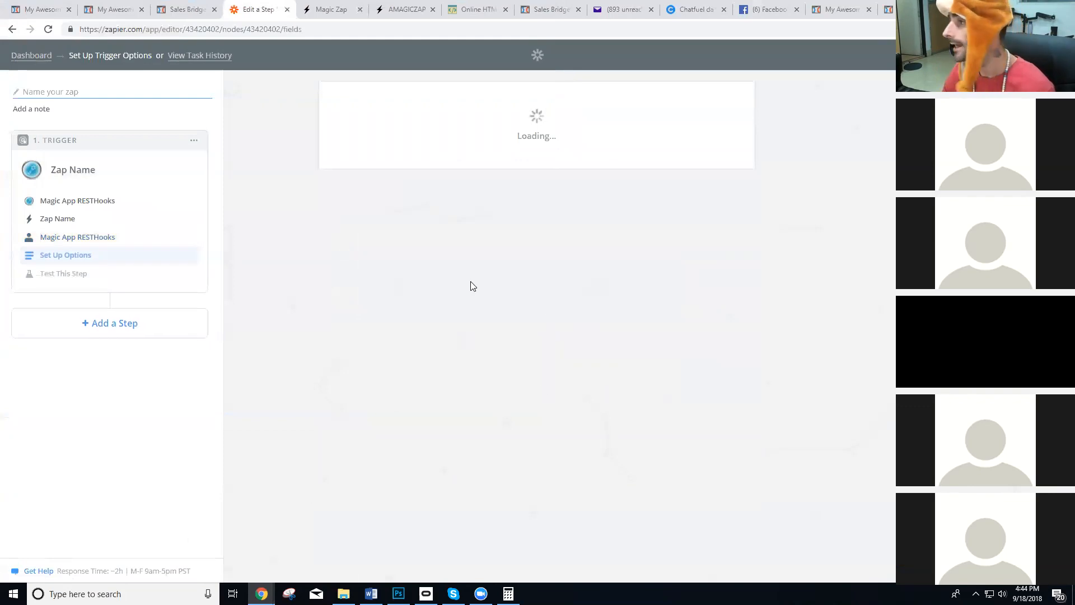
{"action": "left_click", "coordinate": [456, 234]}
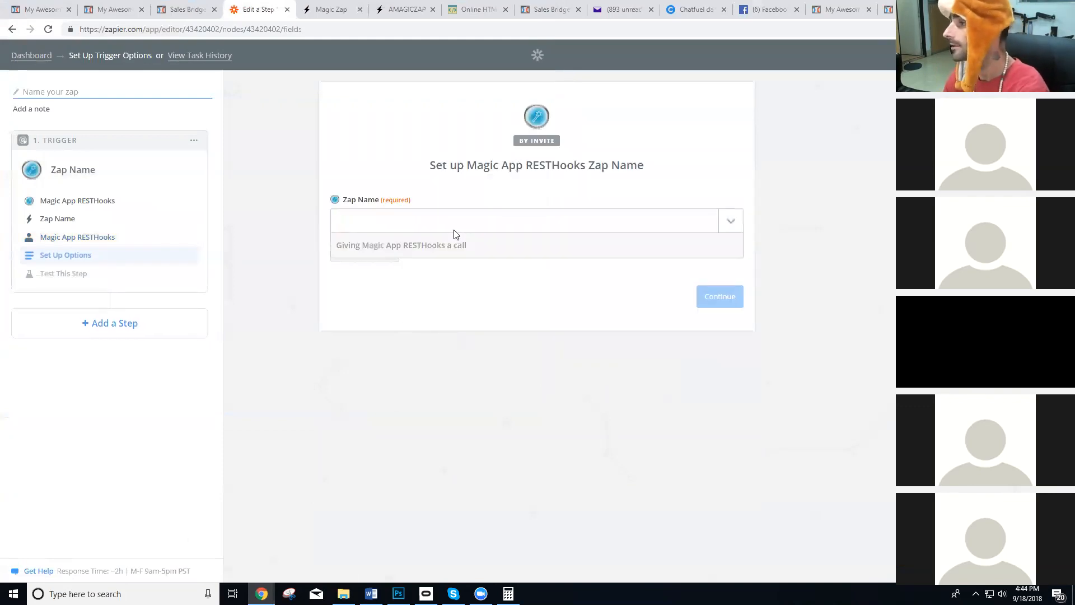
{"action": "scroll", "coordinate": [444, 368], "scroll_direction": "down", "scroll_amount": 3}
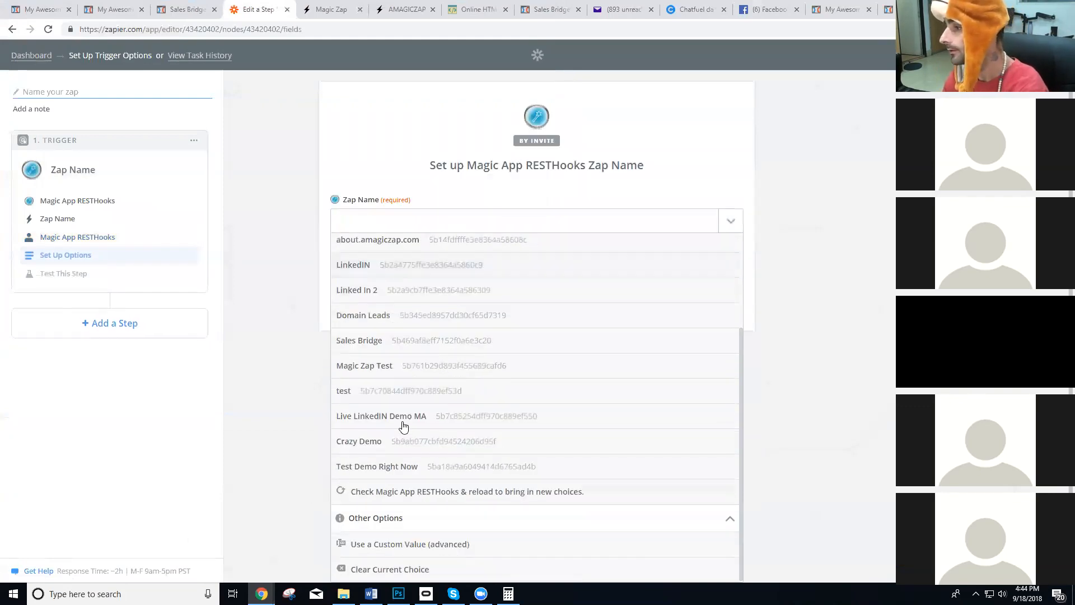
{"action": "left_click", "coordinate": [412, 467]}
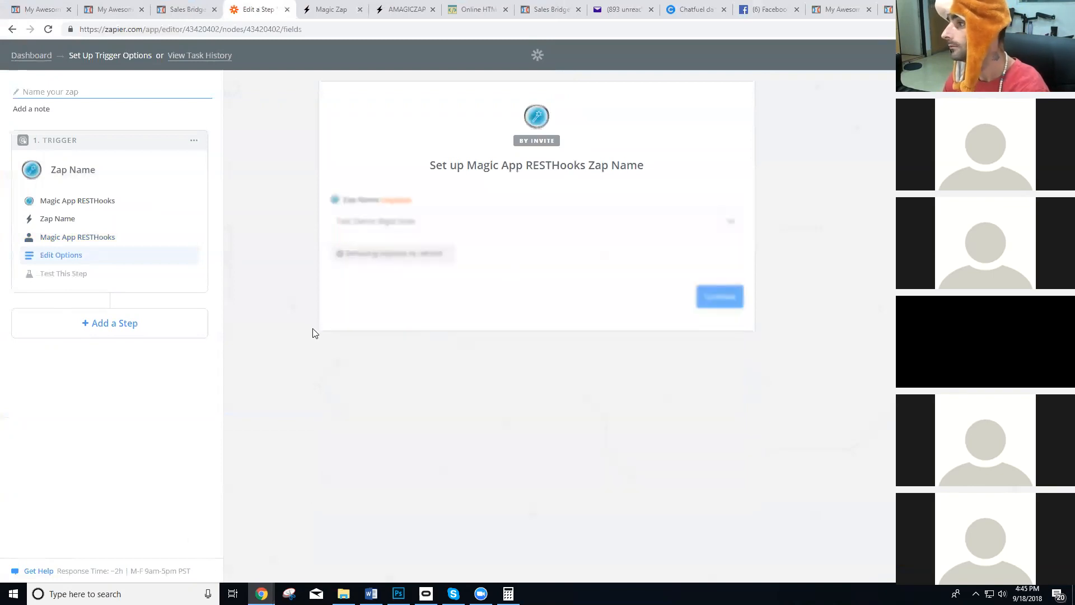
{"action": "left_click", "coordinate": [719, 297]}
Find the open demo landing page whose link carries the psid and move it into its own browser window.
{"action": "key", "text": "ctrl+shift+Tab"}
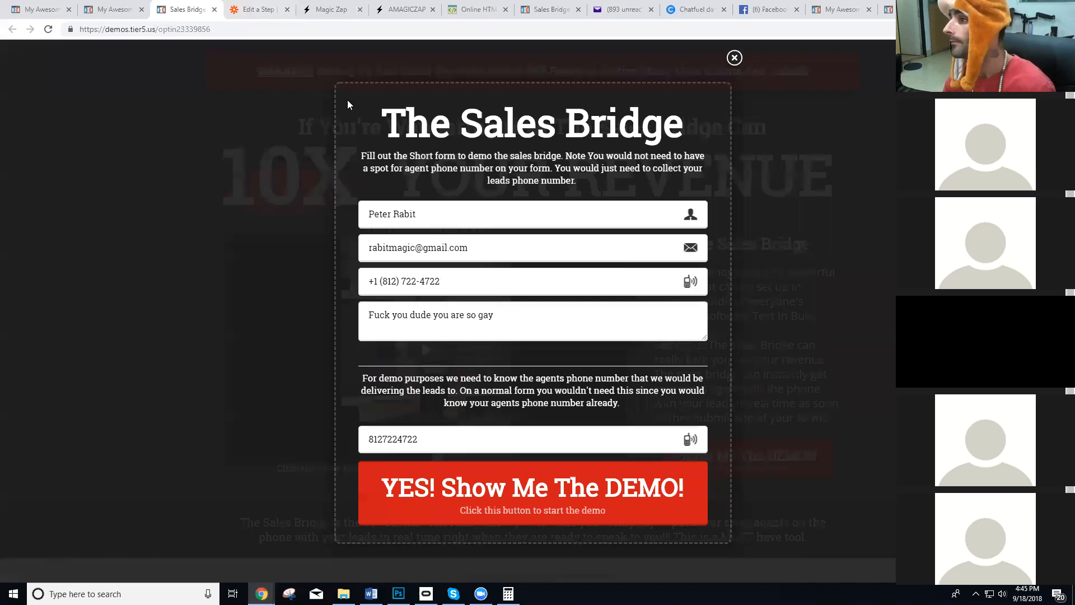
{"action": "left_click", "coordinate": [125, 6]}
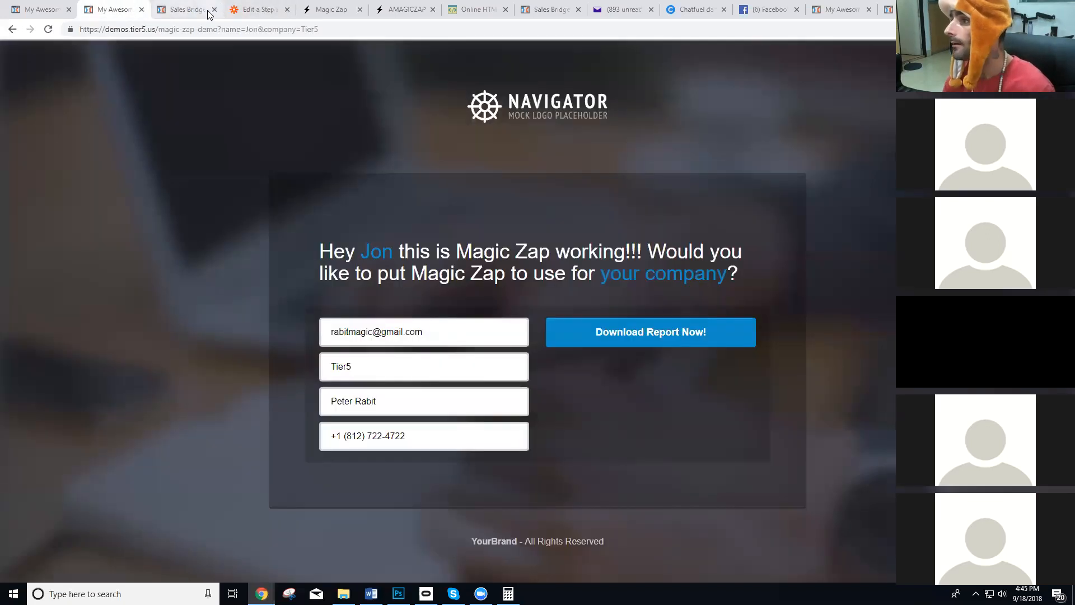
{"action": "left_click", "coordinate": [889, 5]}
{"action": "key", "text": "alt+Tab"}
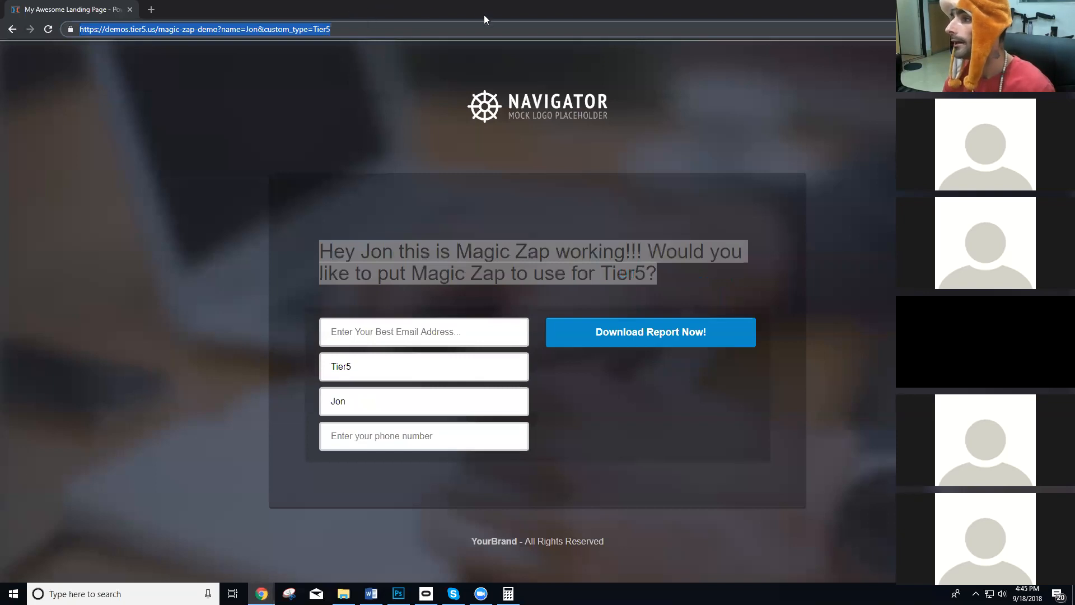
{"action": "key", "text": "alt+Tab"}
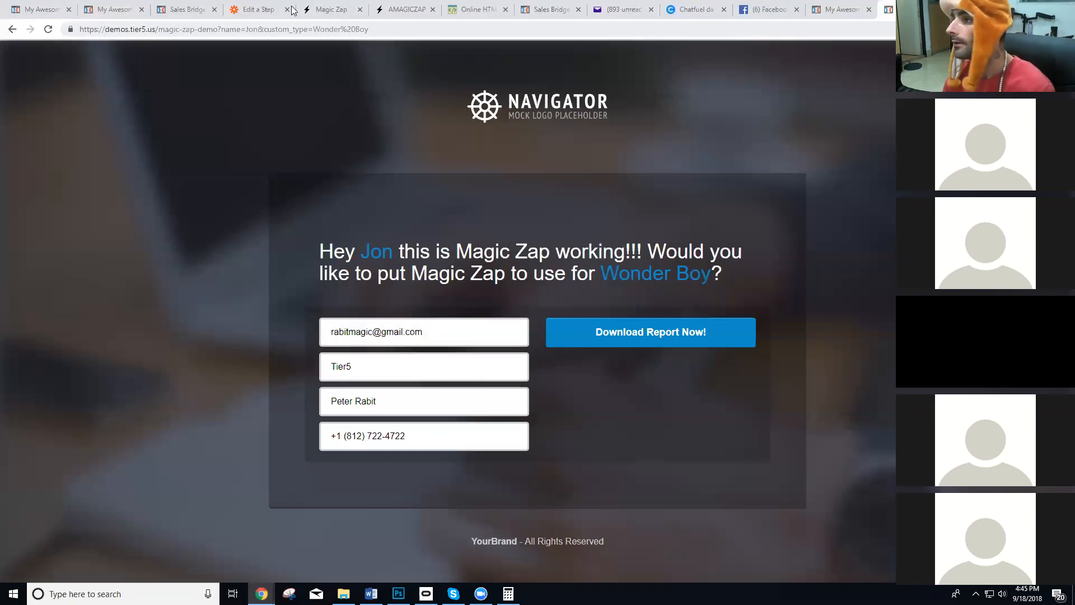
{"action": "left_click", "coordinate": [117, 8]}
{"action": "left_click", "coordinate": [742, 4]}
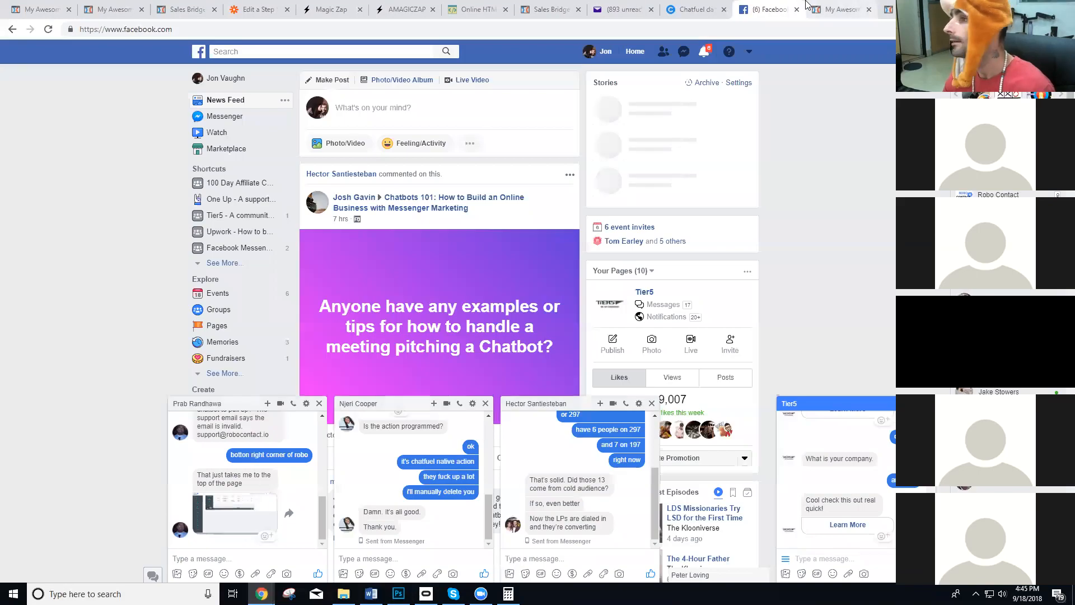
{"action": "left_click", "coordinate": [809, 7]}
{"action": "left_click", "coordinate": [281, 30]}
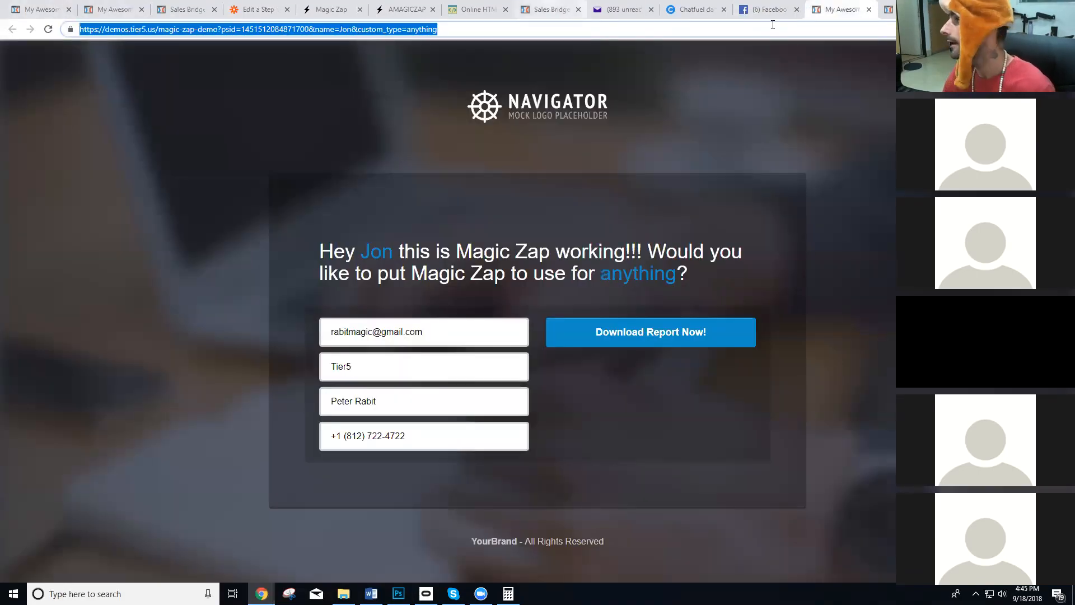
{"action": "left_click_drag", "start_coordinate": [842, 10], "coordinate": [823, 80]}
{"action": "key", "text": "ctrl+w"}
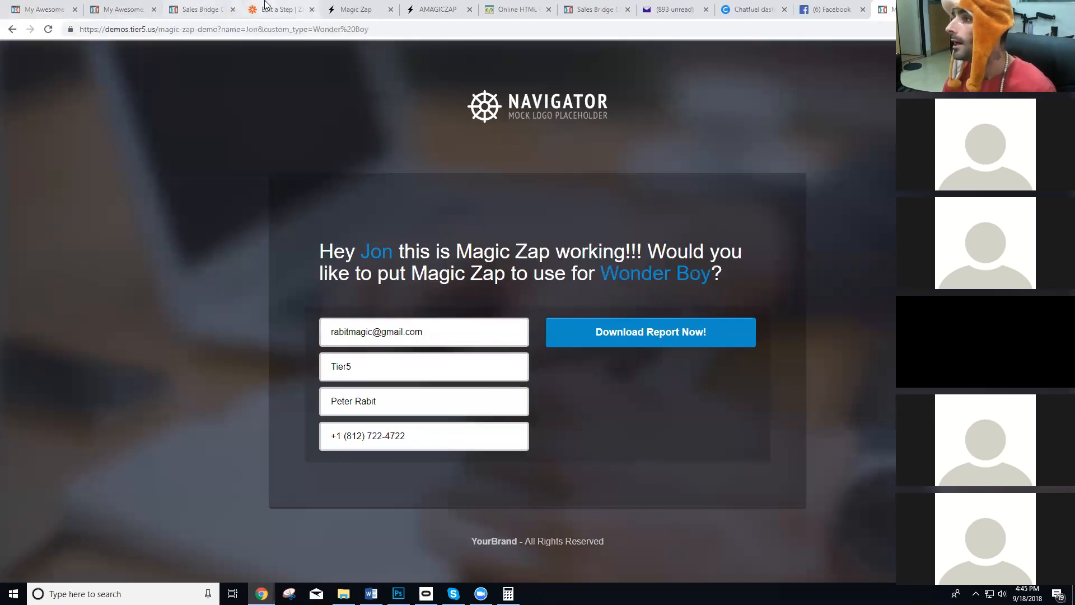
Start the trigger test in Zapier, reload the landing page with the psid to fire it, and return to the zap.
{"action": "left_click", "coordinate": [266, 8]}
{"action": "left_click", "coordinate": [568, 392]}
{"action": "key", "text": "alt+Tab"}
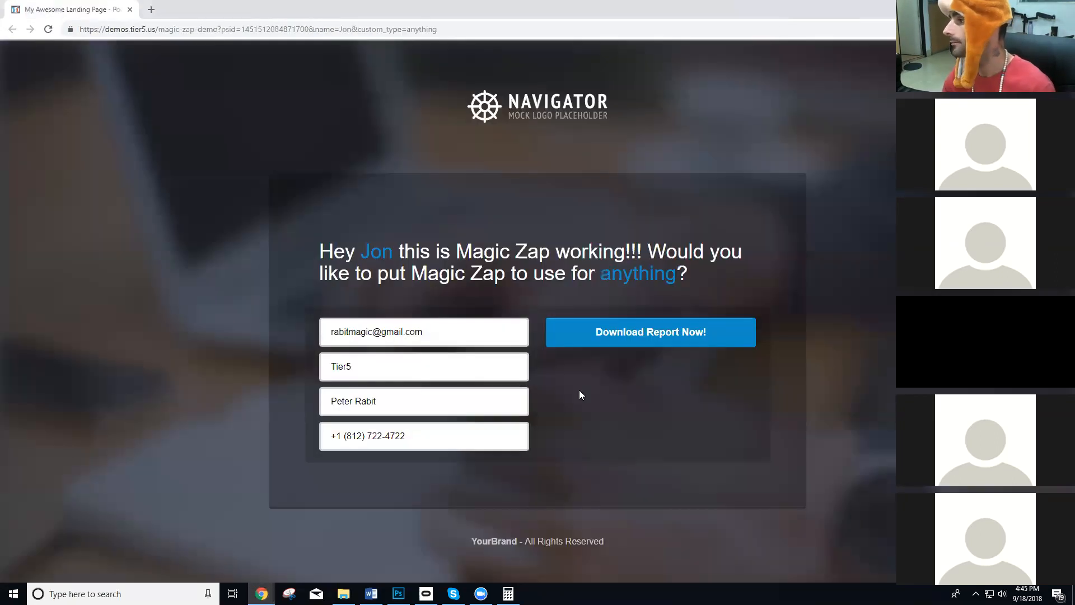
{"action": "key", "text": "F5"}
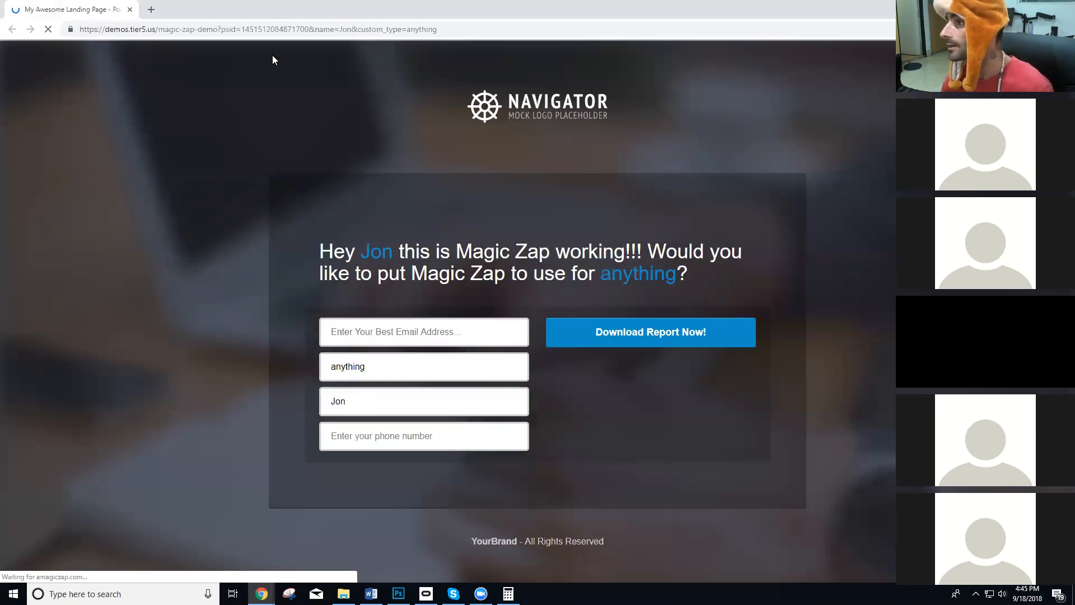
{"action": "key", "text": "alt+Tab"}
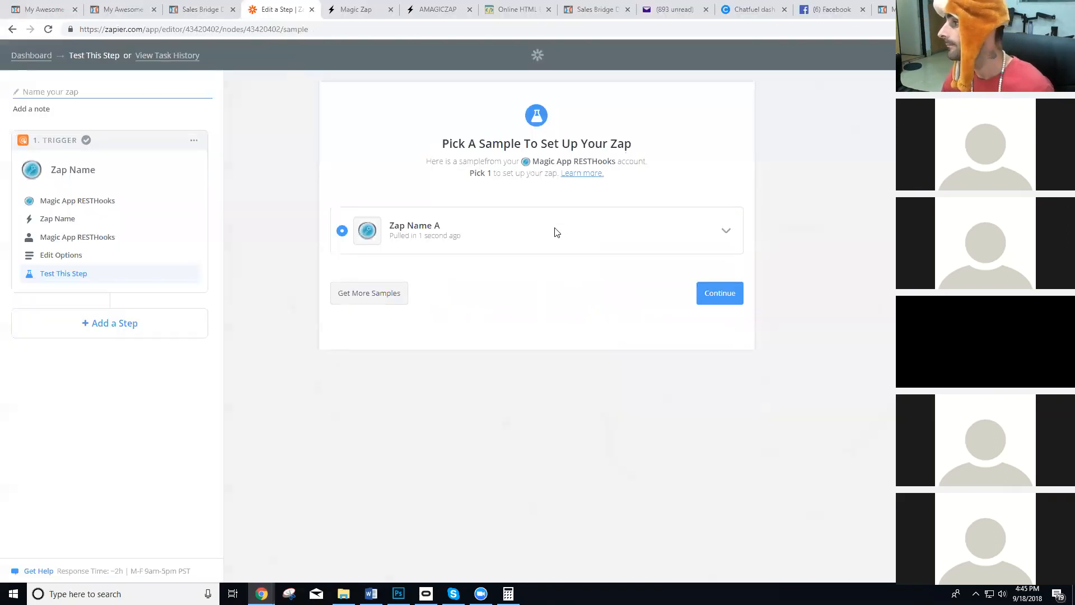
Expand the Zap Name A sample, check its psid, name, custom_type and location values, and continue with that sample.
{"action": "left_click", "coordinate": [723, 230]}
{"action": "left_click_drag", "start_coordinate": [512, 295], "coordinate": [395, 297]}
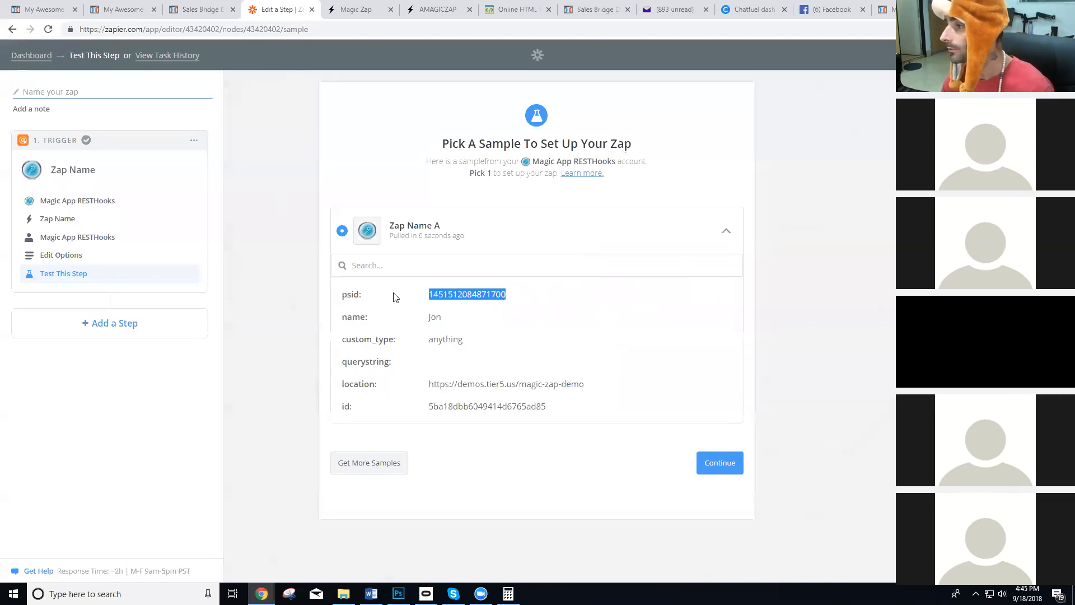
{"action": "double_click", "coordinate": [434, 319]}
{"action": "left_click_drag", "start_coordinate": [476, 343], "coordinate": [385, 341]}
{"action": "left_click_drag", "start_coordinate": [585, 384], "coordinate": [421, 388]}
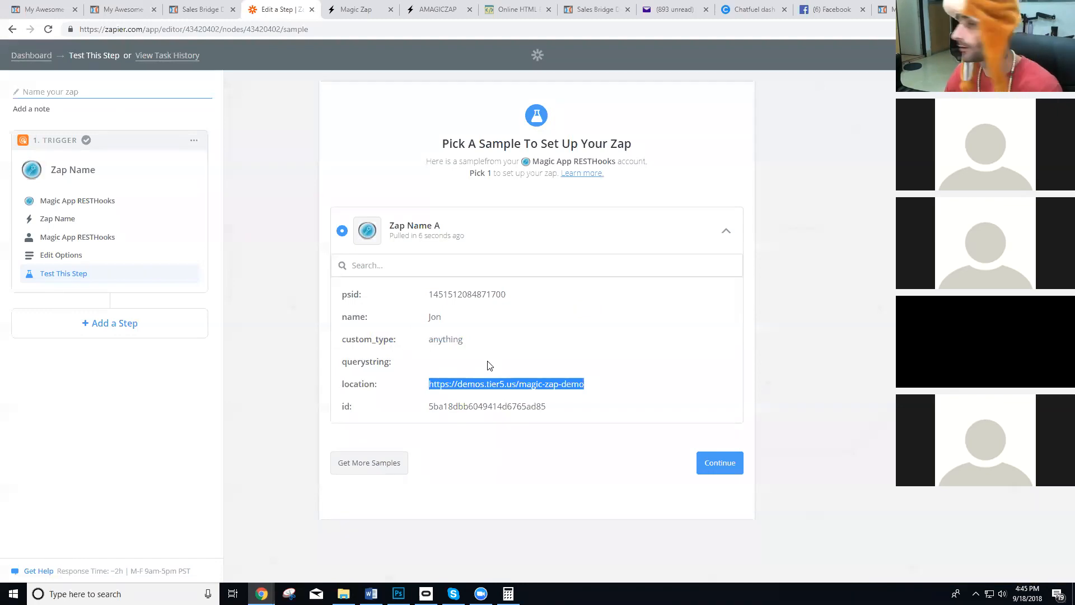
{"action": "left_click", "coordinate": [708, 463]}
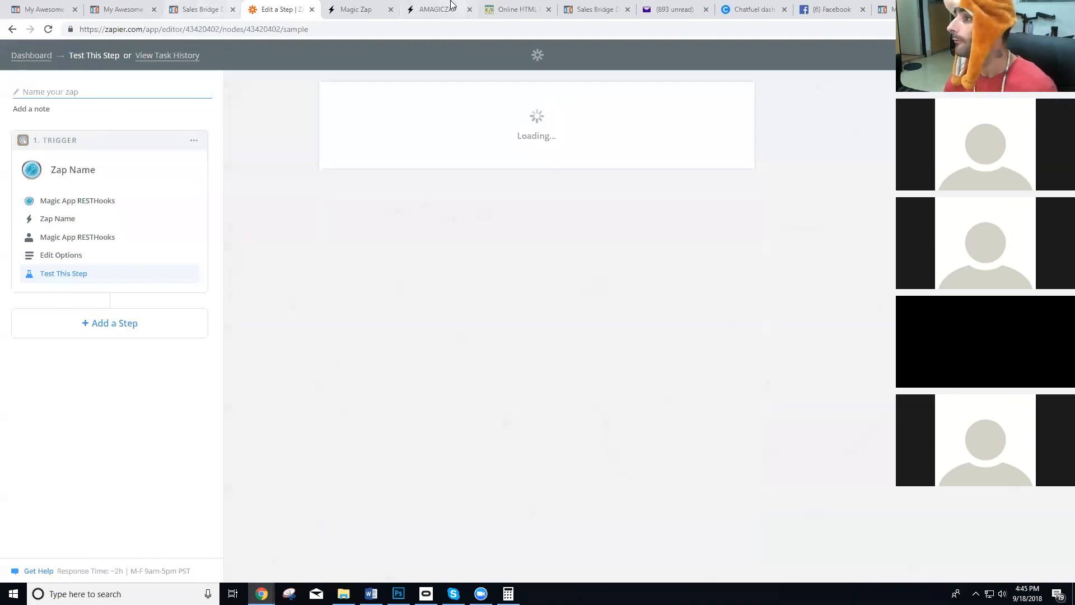
Switch to Chatfuel and add a new block named Catch-Demo-3 to the Helpers group.
{"action": "left_click", "coordinate": [747, 8]}
{"action": "scroll", "coordinate": [172, 382], "scroll_direction": "down", "scroll_amount": 1}
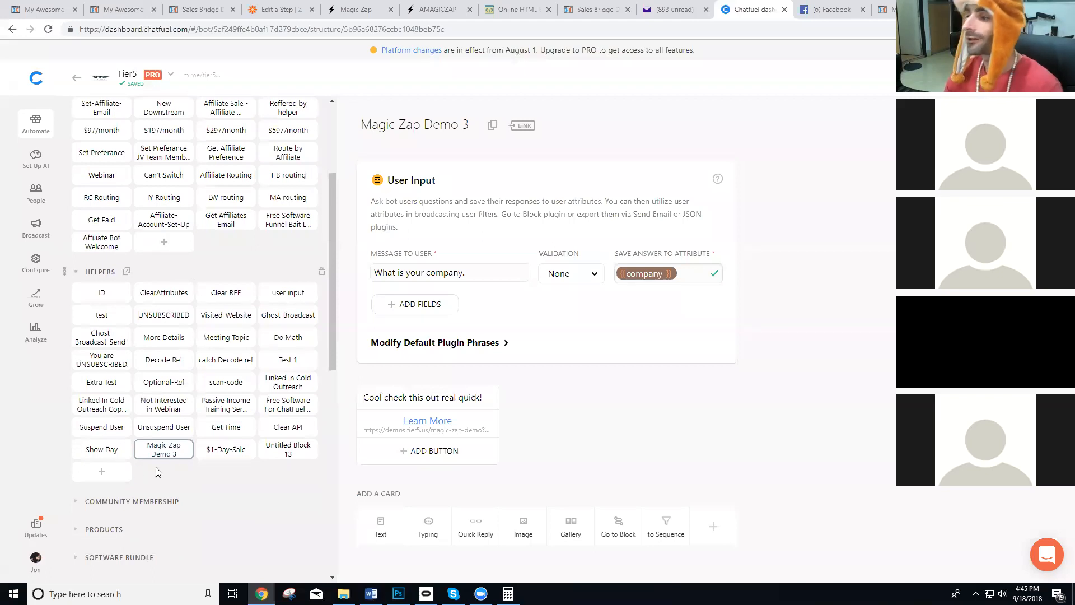
{"action": "left_click", "coordinate": [101, 471]}
{"action": "type", "text": "Catch Magic"}
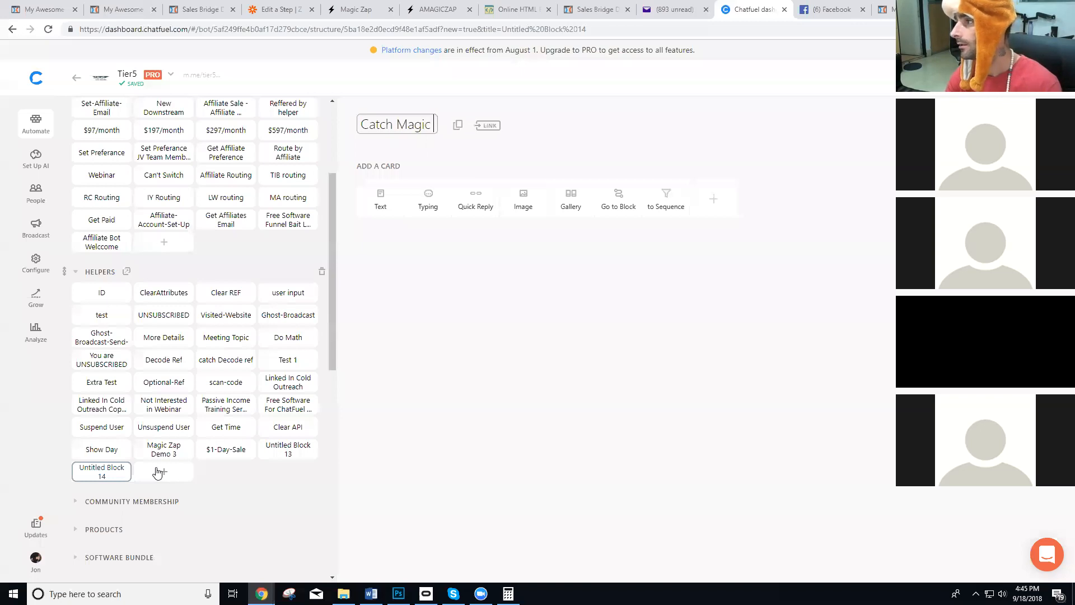
{"action": "key", "text": "BackSpace"}
{"action": "key", "text": "BackSpace"}
{"action": "key", "text": "BackSpace"}
{"action": "key", "text": "BackSpace"}
{"action": "key", "text": "BackSpace"}
{"action": "key", "text": "BackSpace"}
{"action": "type", "text": "-Demo-3"}
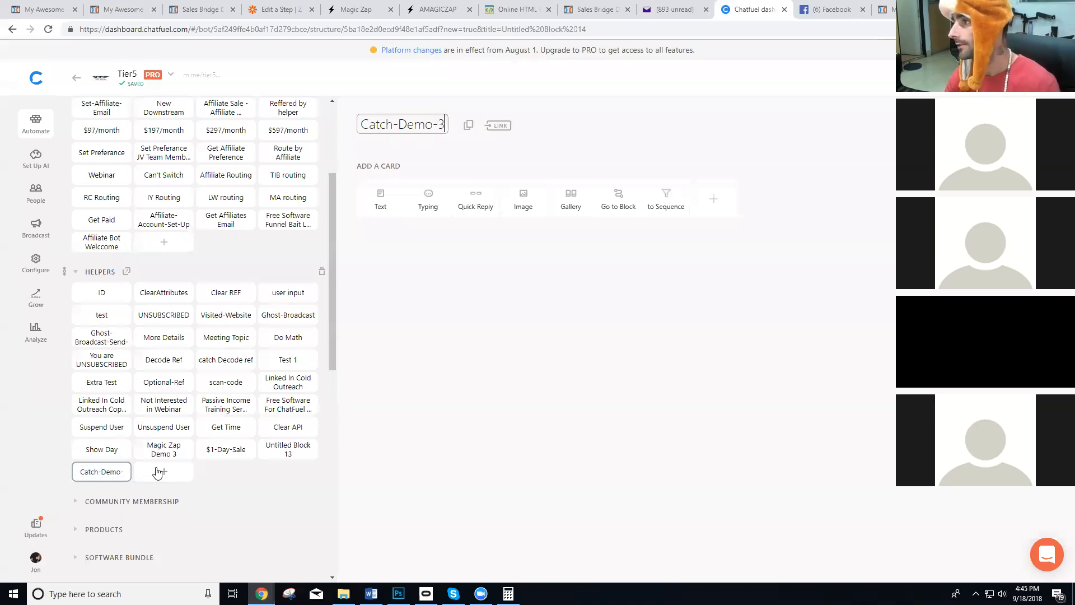
Add a text card to the block that begins "Hey {{first name}}, I see you were just on my".
{"action": "left_click", "coordinate": [376, 211]}
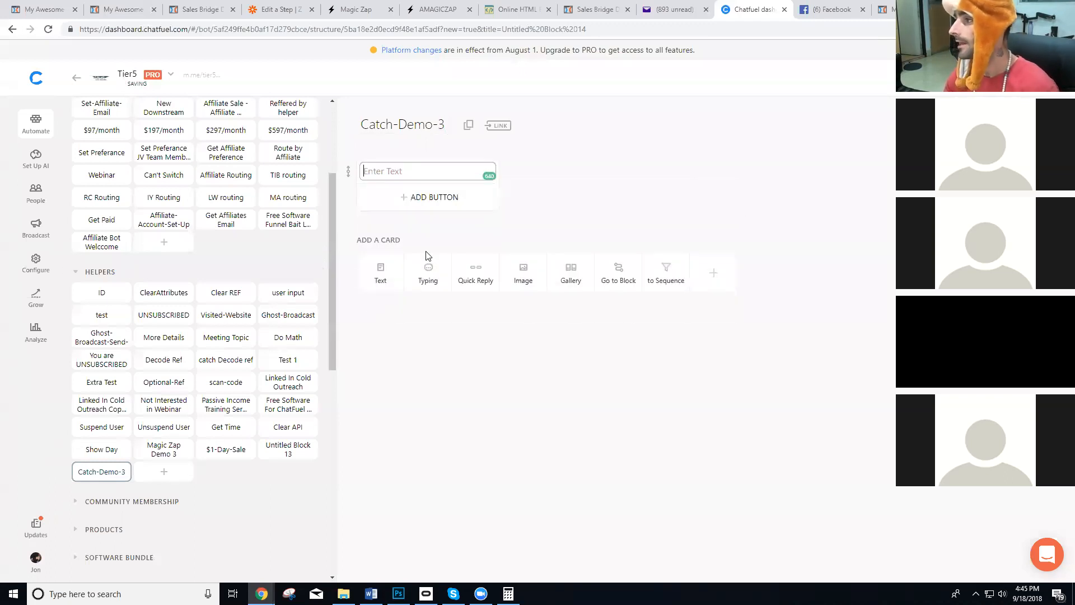
{"action": "type", "text": "Hey"}
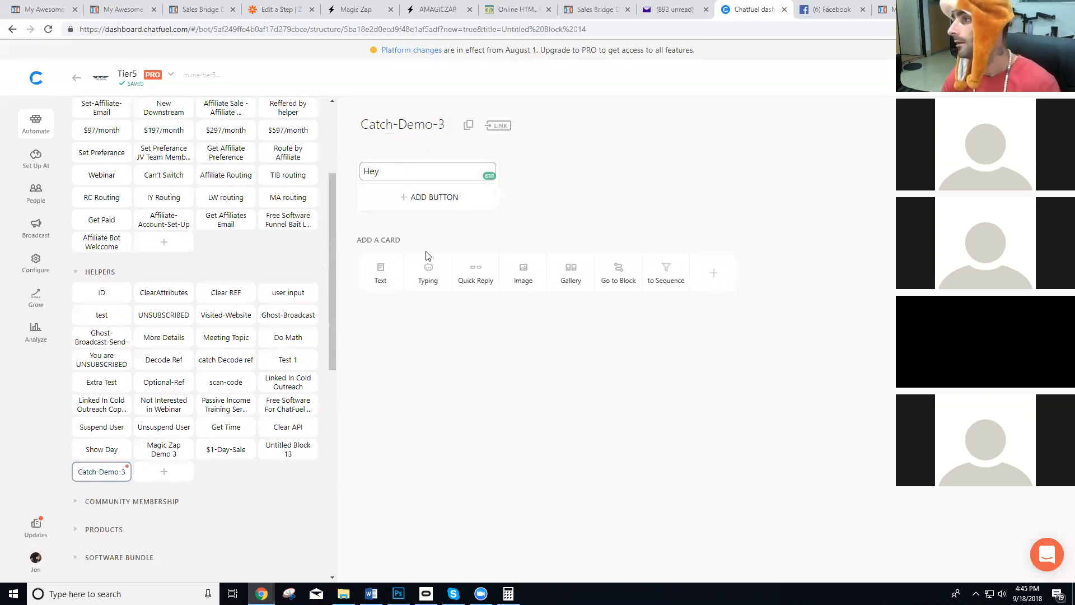
{"action": "type", "text": " {{fn"}
{"action": "key", "text": "BackSpace"}
{"action": "type", "text": "irst name}}"}
{"action": "key", "text": "Return"}
{"action": "type", "text": ", I s"}
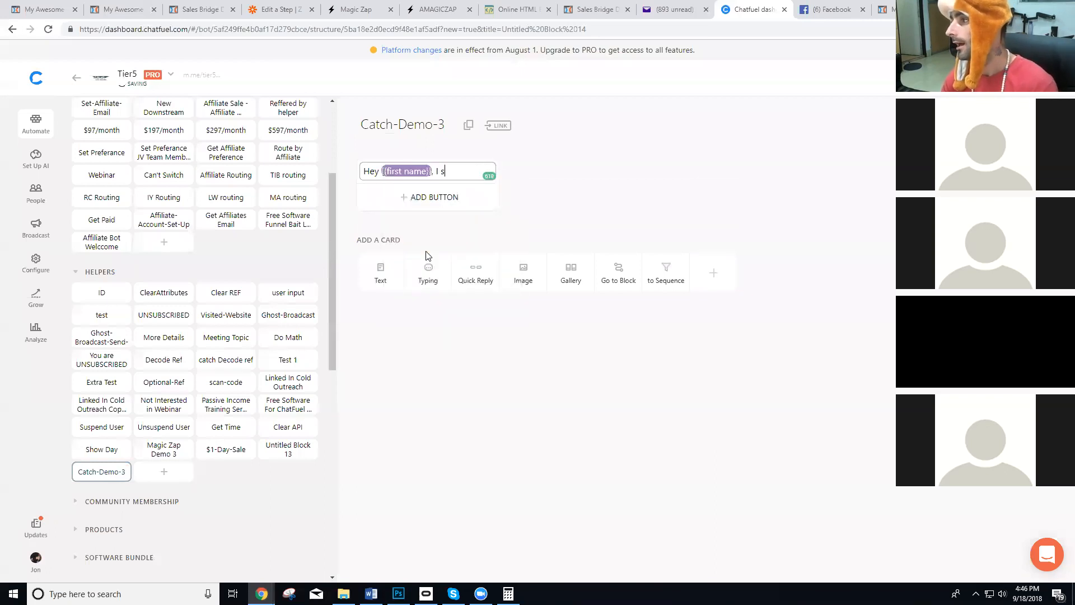
{"action": "type", "text": "ee you were just o"}
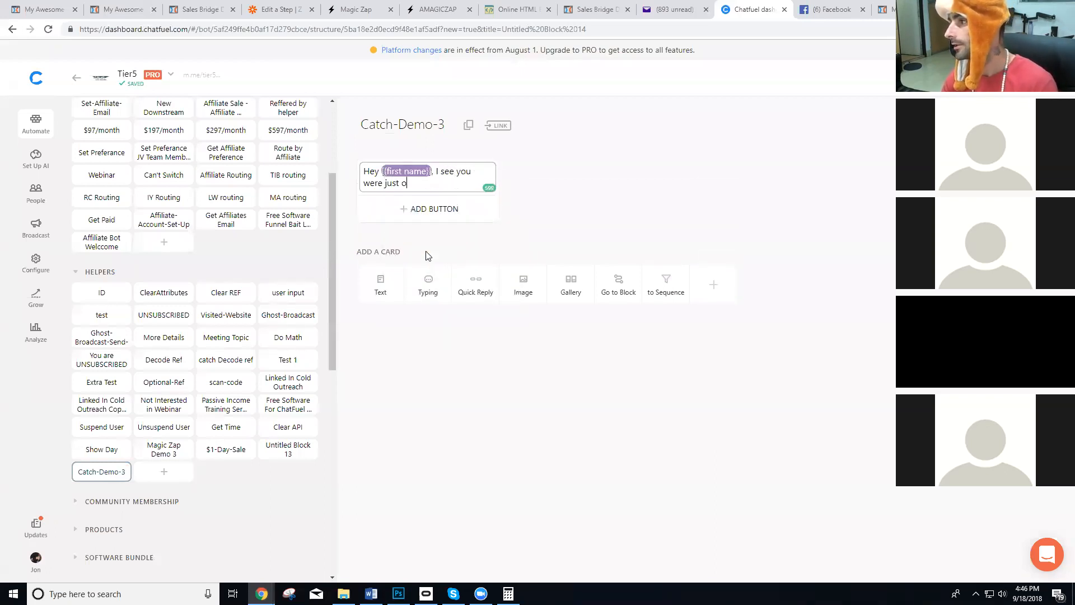
{"action": "type", "text": "n my {{"}
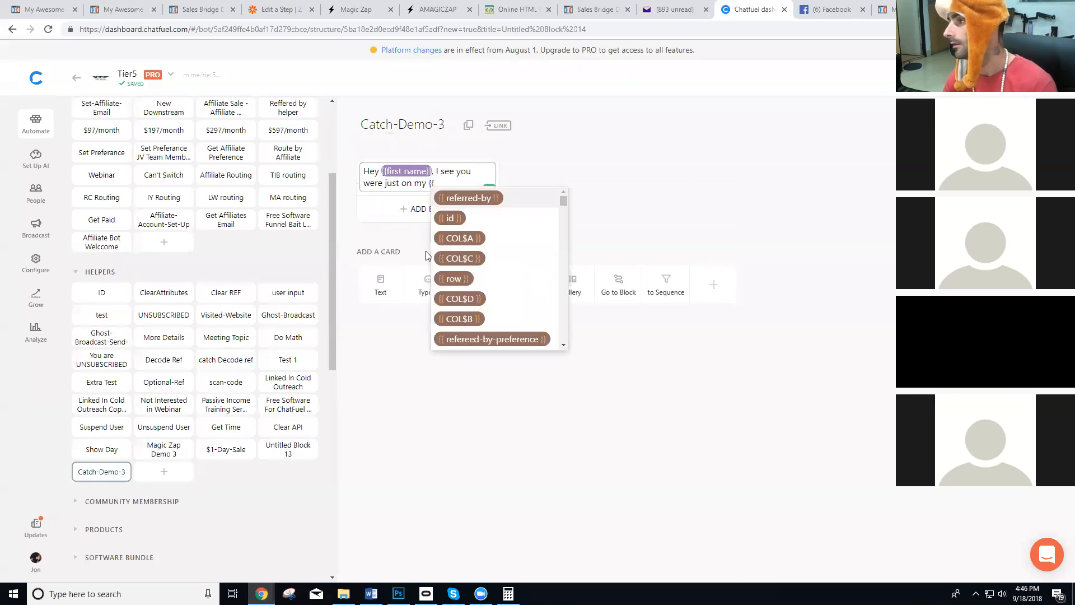
Continue the card's message with "landing page {{website}} is there anything", using website as the attribute.
{"action": "key", "text": "BackSpace"}
{"action": "key", "text": "BackSpace"}
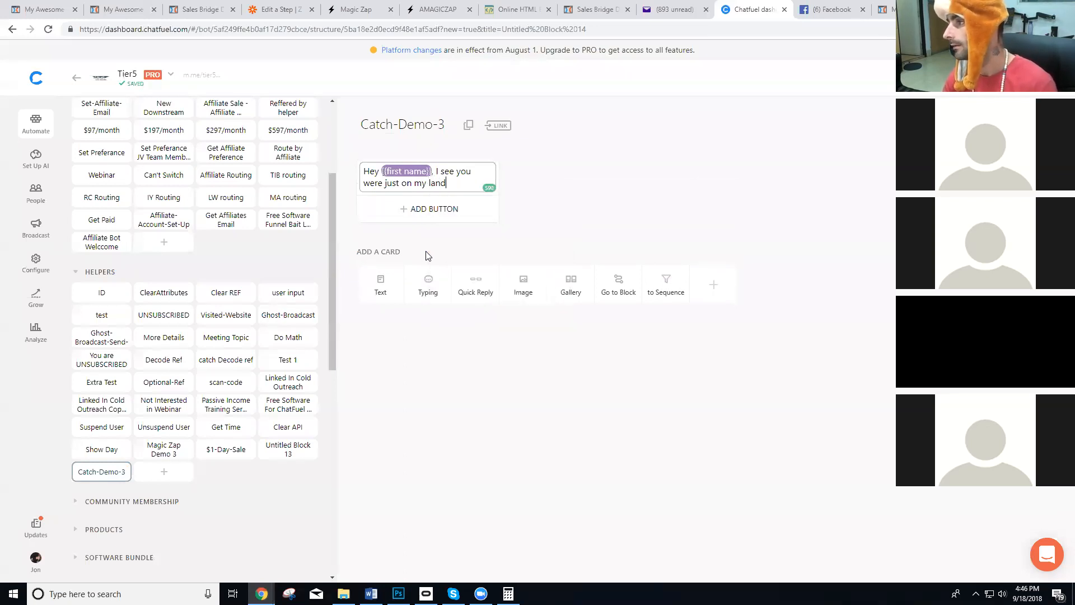
{"action": "type", "text": "landing page {"}
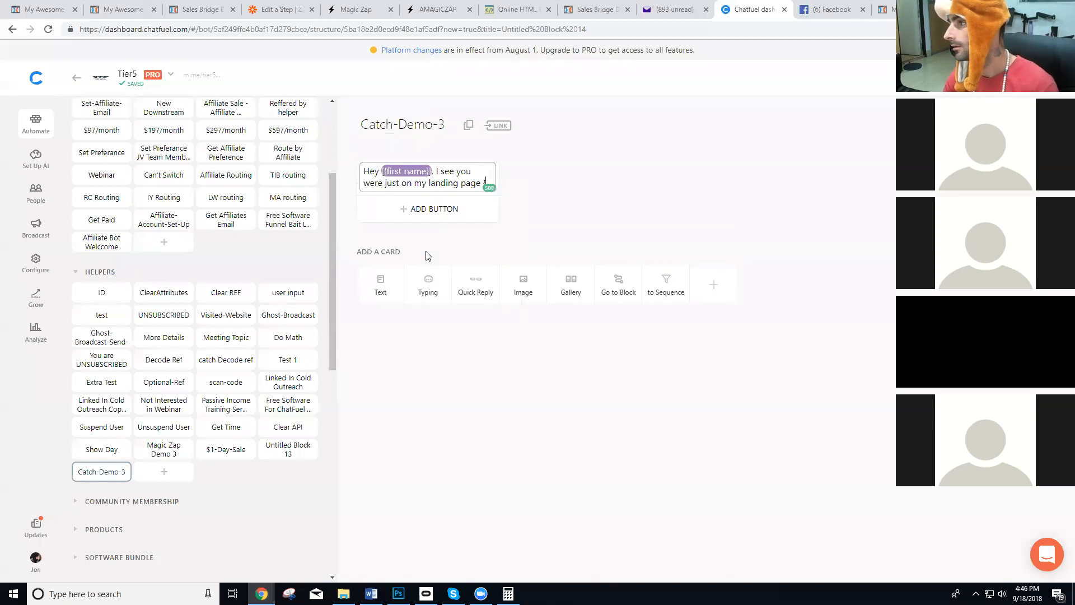
{"action": "type", "text": "{website}}"}
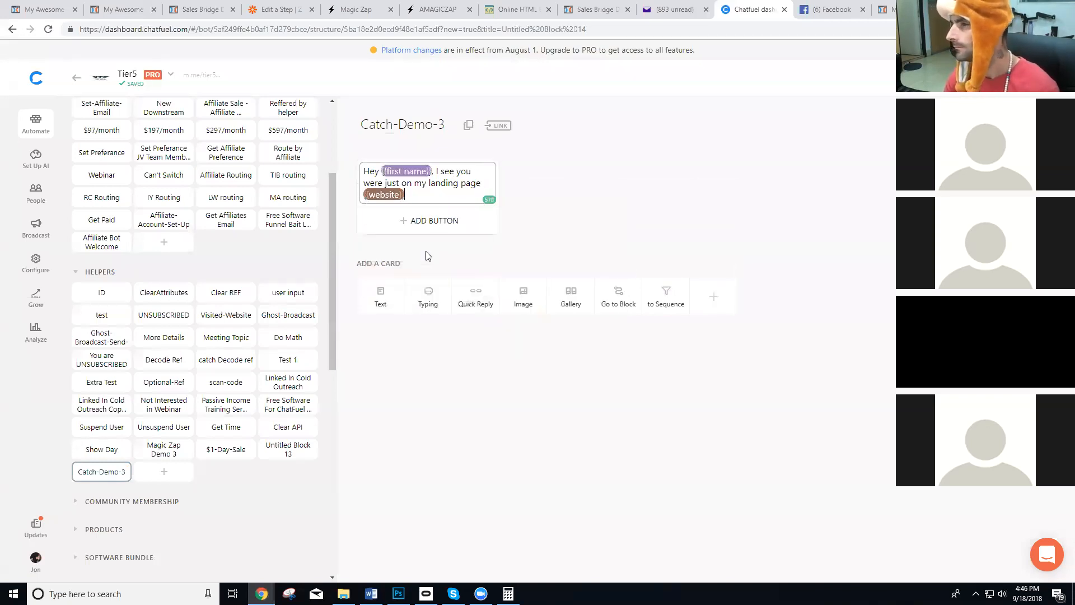
{"action": "key", "text": "BackSpace"}
{"action": "key", "text": "BackSpace"}
{"action": "key", "text": "BackSpace"}
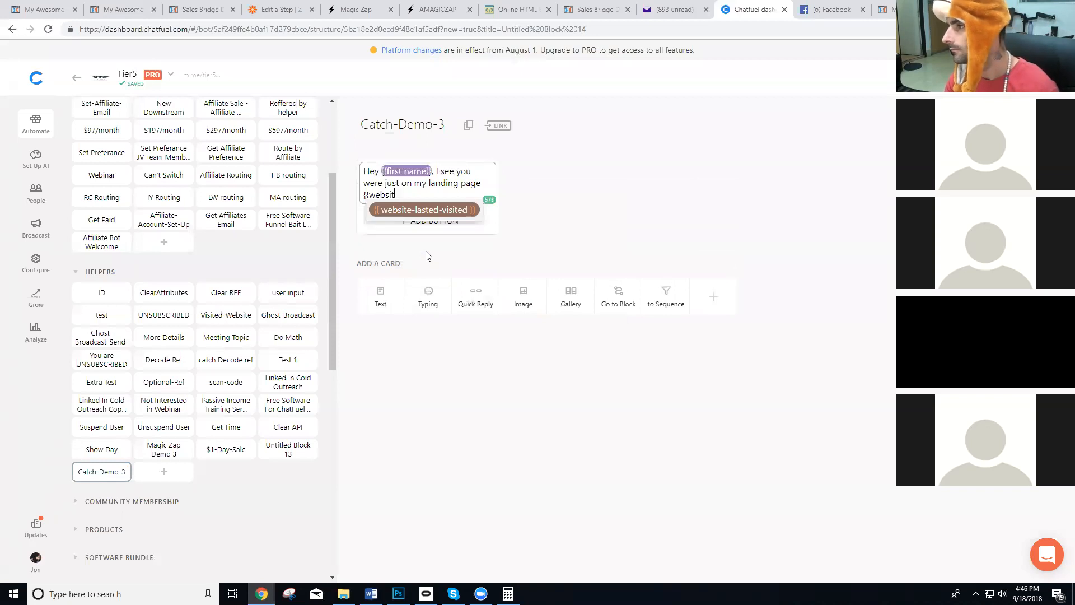
{"action": "key", "text": "BackSpace"}
{"action": "key", "text": "BackSpace"}
{"action": "key", "text": "BackSpace"}
{"action": "key", "text": "BackSpace"}
{"action": "key", "text": "BackSpace"}
{"action": "key", "text": "BackSpace"}
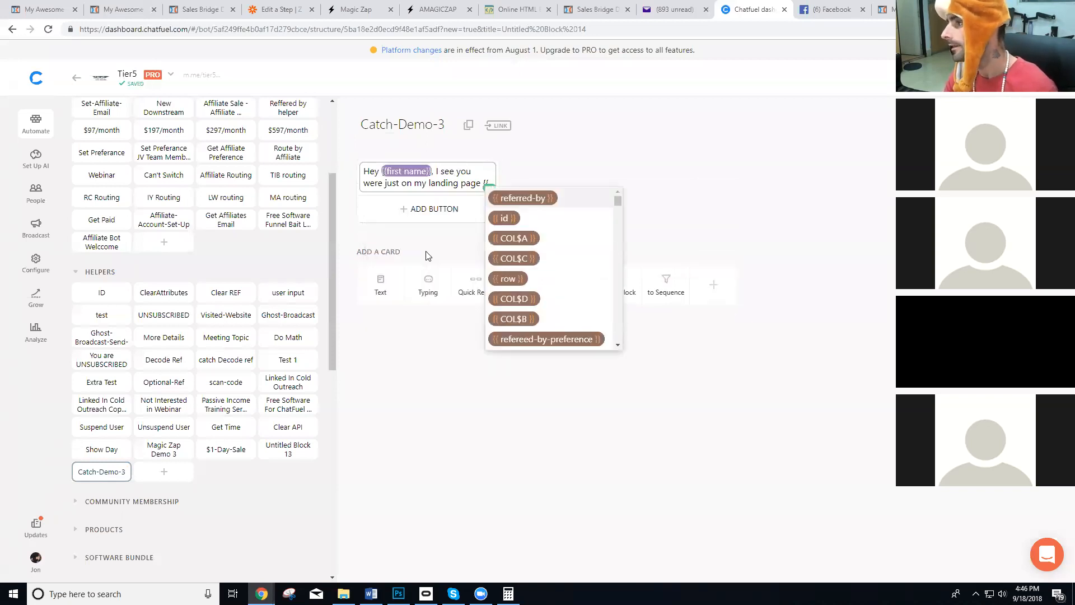
{"action": "type", "text": "webstie"}
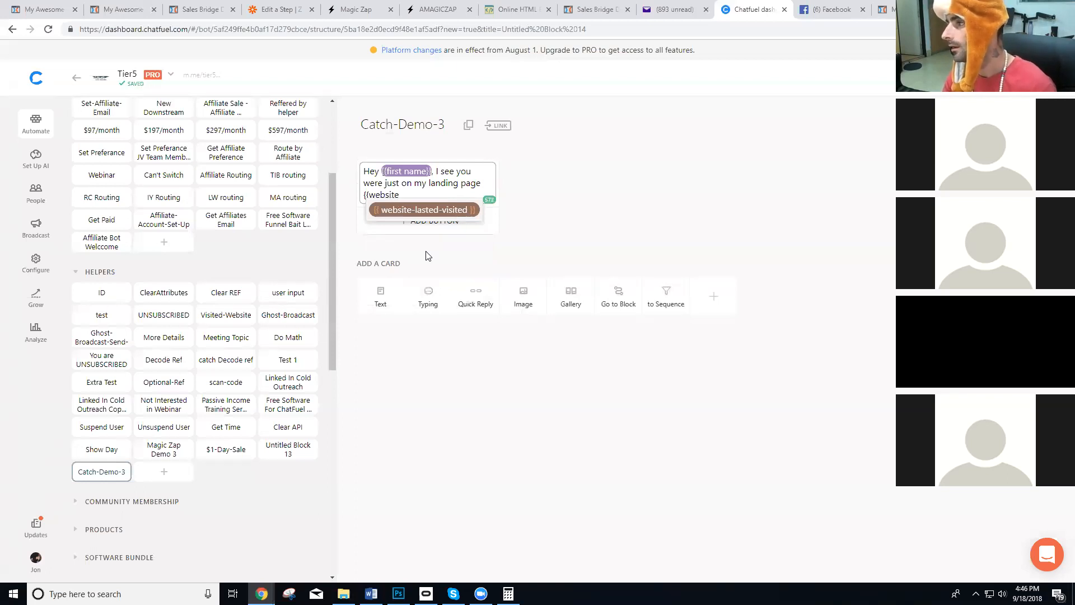
{"action": "type", "text": "}} is there anything"}
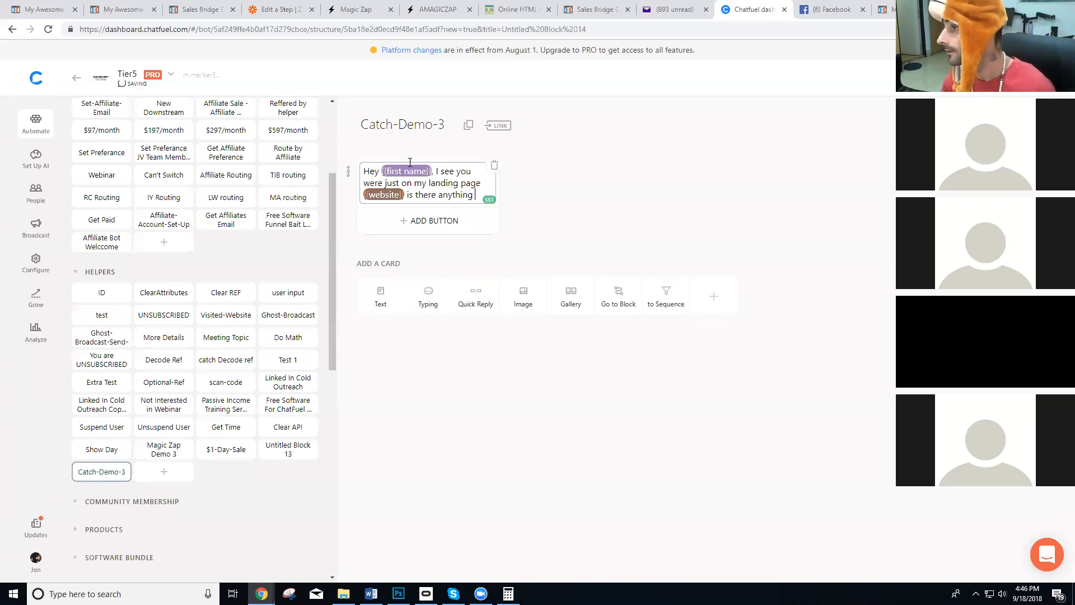
Reword the message to "I see you are on my landing page" and end it with "is there anything I can help you with?".
{"action": "double_click", "coordinate": [375, 184]}
{"action": "type", "text": "are"}
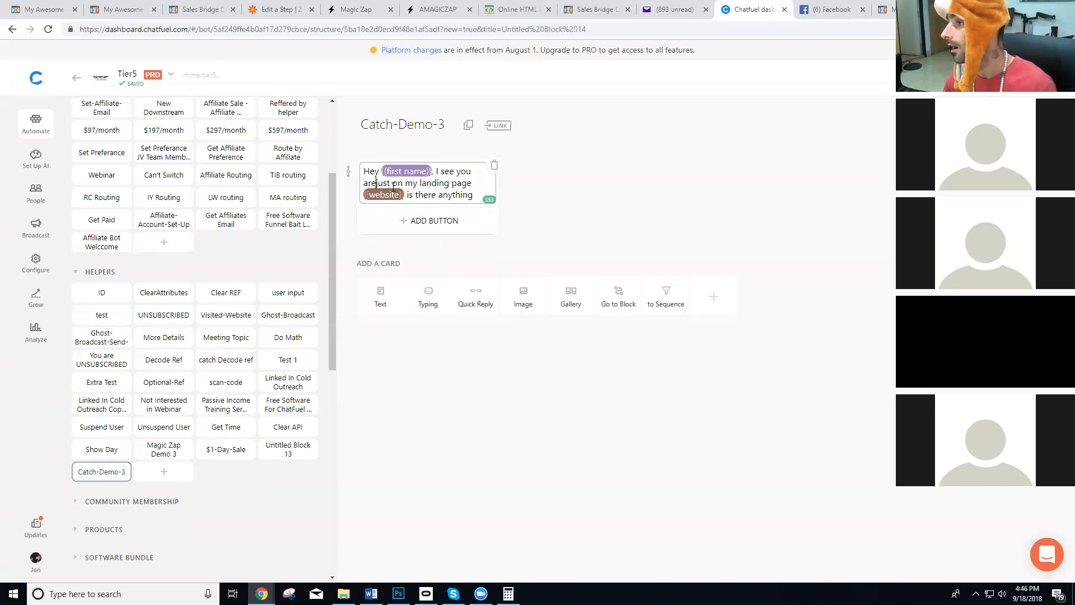
{"action": "double_click", "coordinate": [371, 184]}
{"action": "key", "text": "BackSpace"}
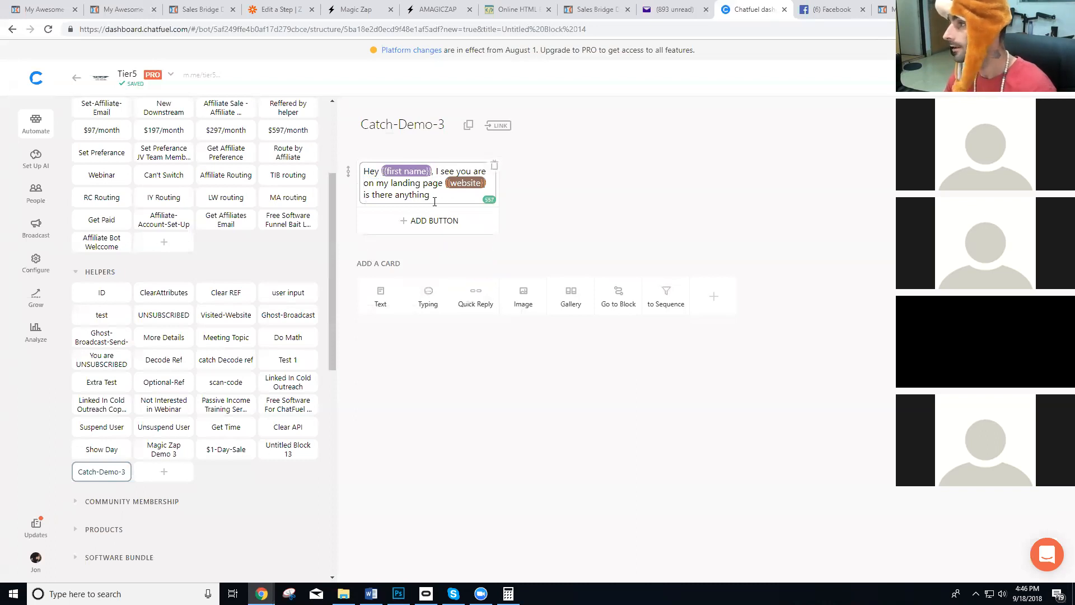
{"action": "type", "text": "you with?"}
{"action": "left_click", "coordinate": [546, 223]}
{"action": "left_click", "coordinate": [588, 213]}
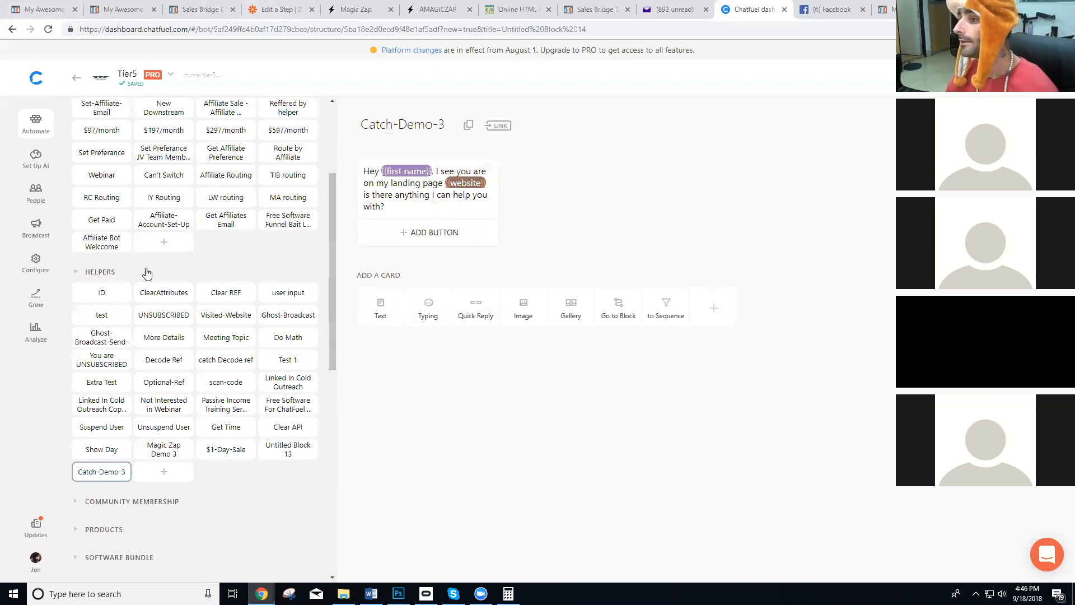
Open the bot's Configure page in a separate tab beside Zapier and start adding the zap's missing action step.
{"action": "right_click", "coordinate": [28, 261]}
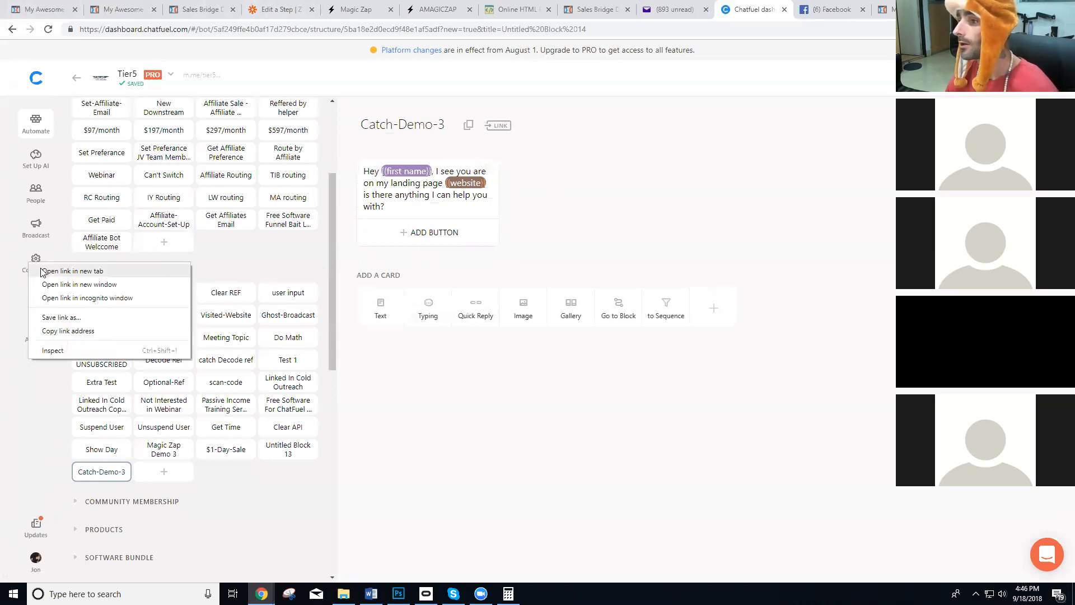
{"action": "left_click", "coordinate": [53, 271]}
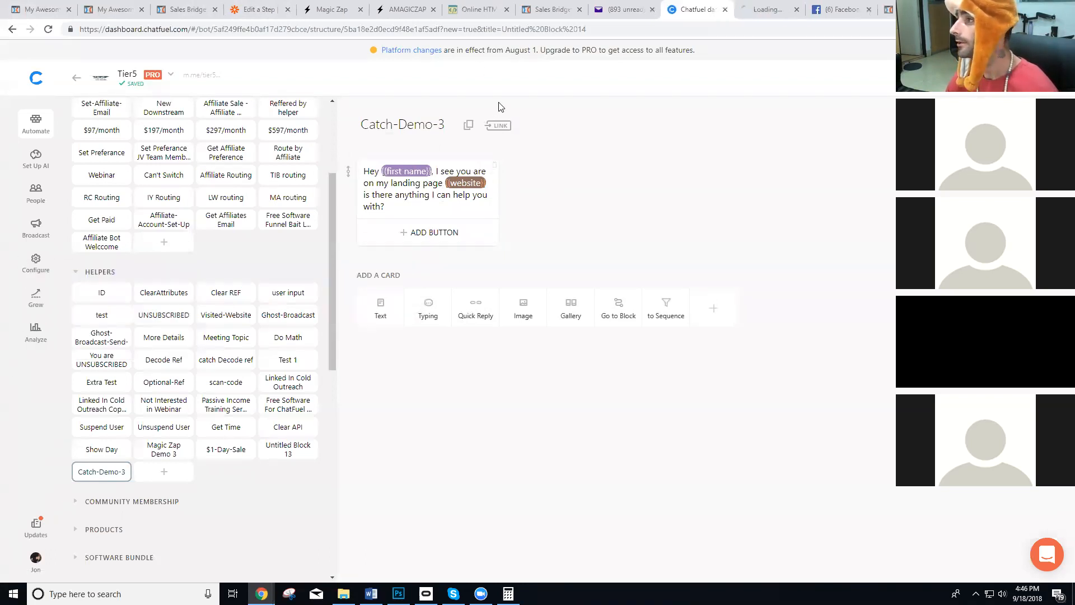
{"action": "left_click_drag", "start_coordinate": [761, 9], "coordinate": [260, 6]}
{"action": "left_click", "coordinate": [331, 9]}
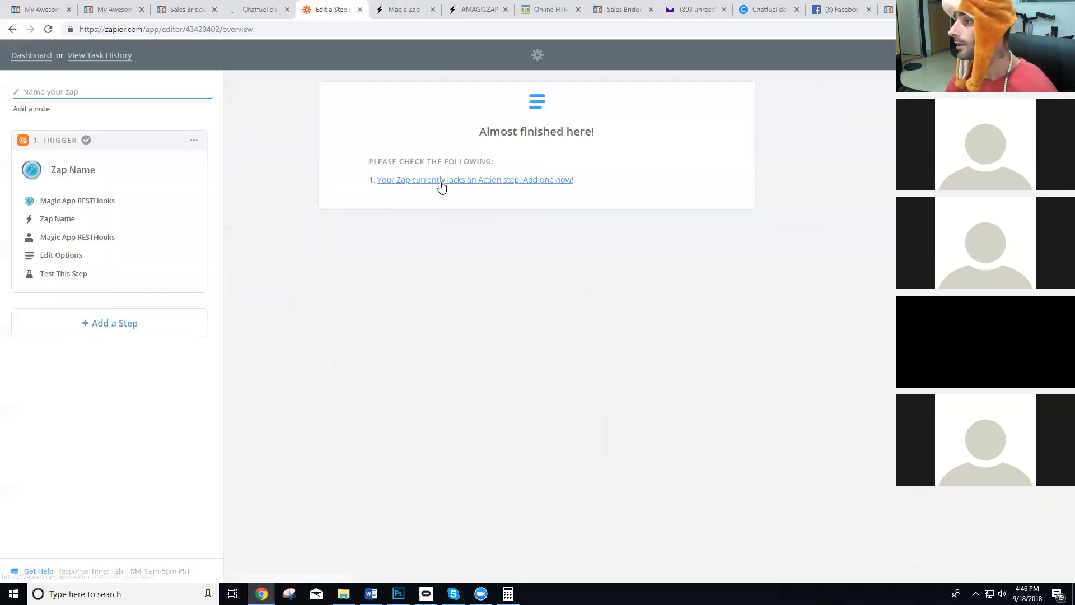
{"action": "left_click", "coordinate": [259, 9]}
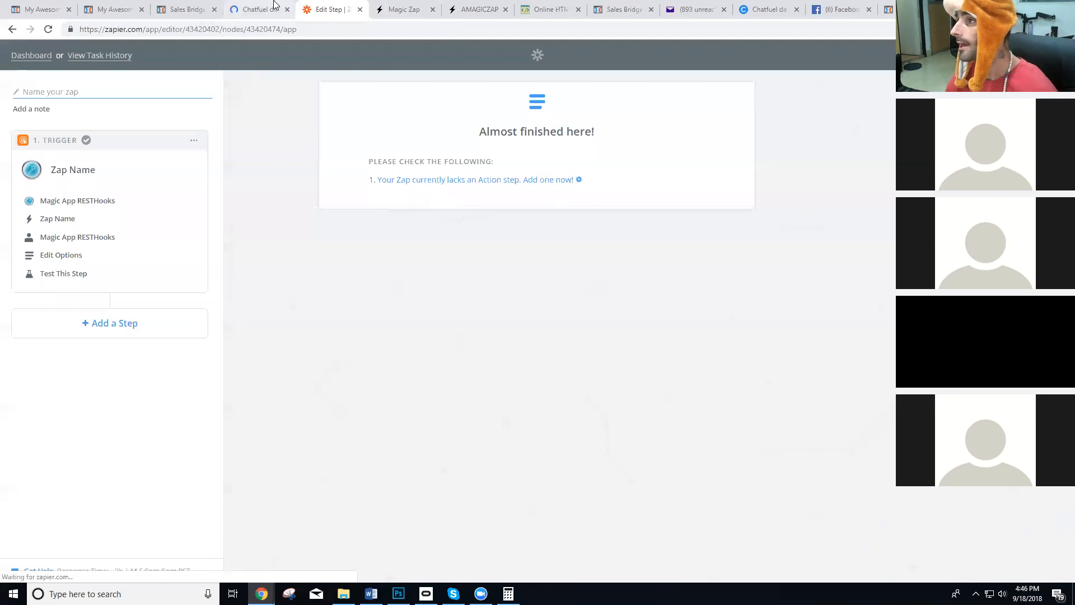
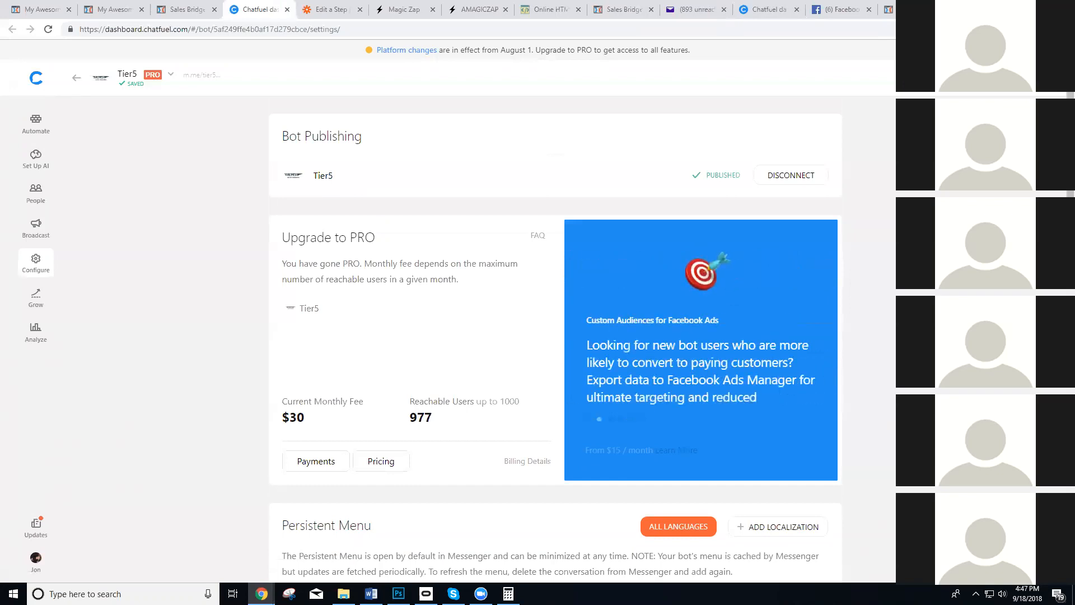
Choose Webhooks by Zapier as the action app and select its Custom Request action.
{"action": "scroll", "coordinate": [305, 338], "scroll_direction": "down", "scroll_amount": 2}
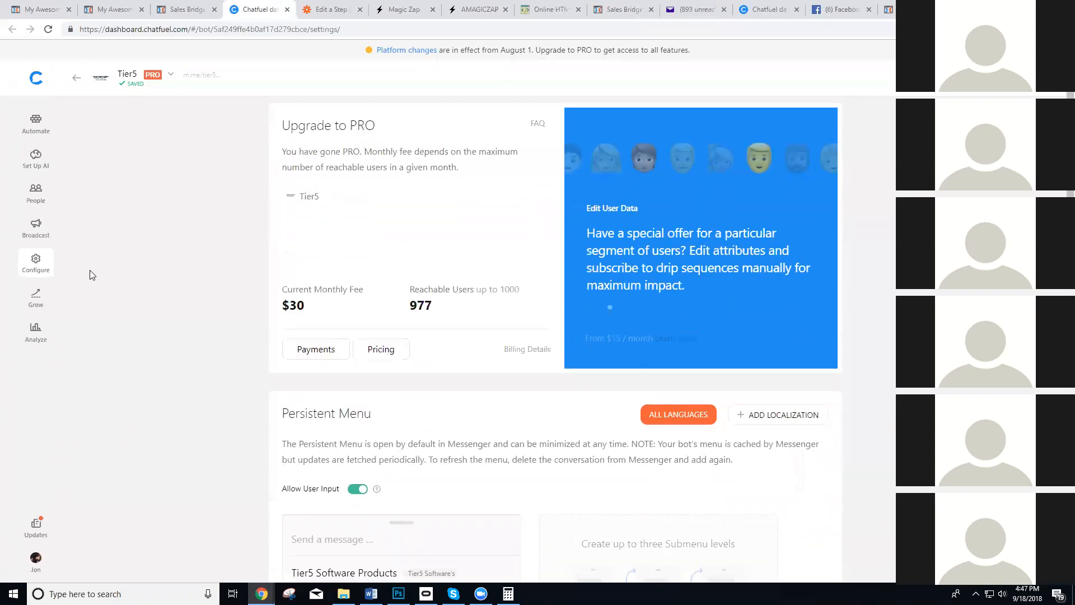
{"action": "left_click", "coordinate": [330, 10]}
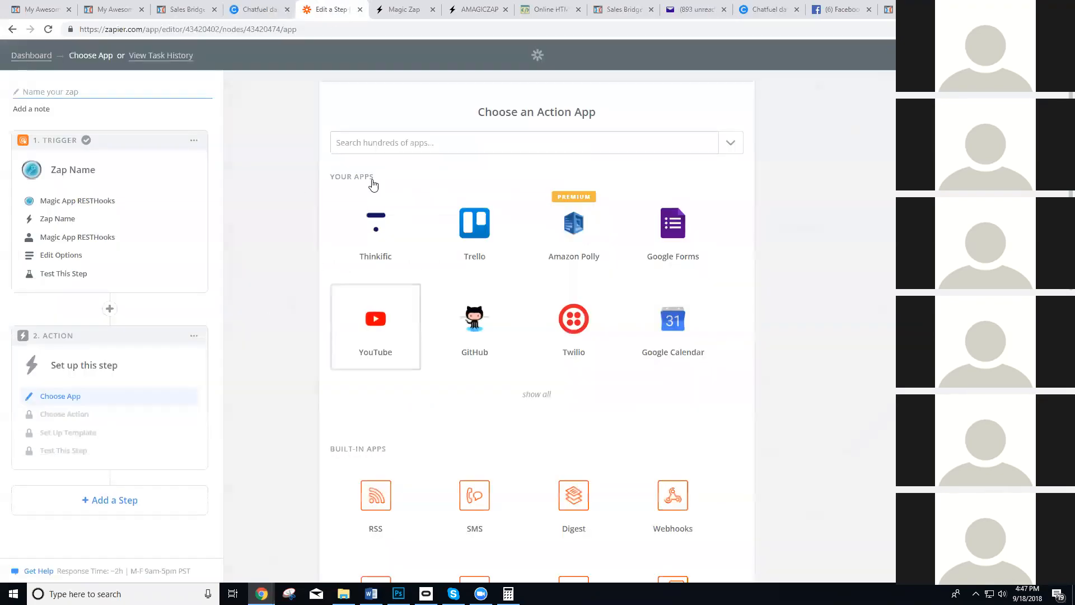
{"action": "left_click", "coordinate": [404, 145]}
{"action": "type", "text": "web"}
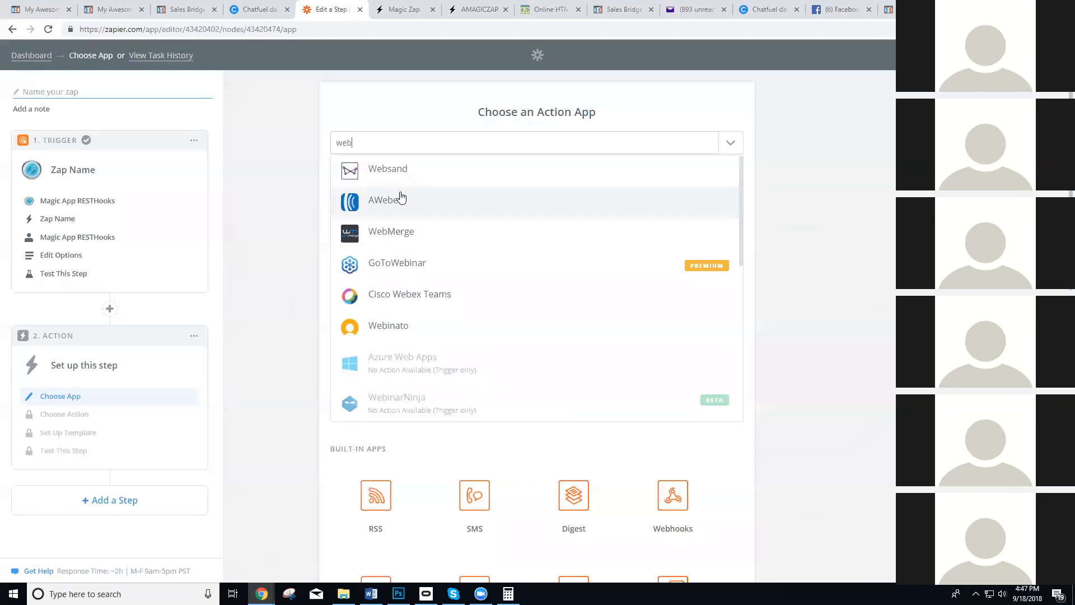
{"action": "type", "text": "ho"}
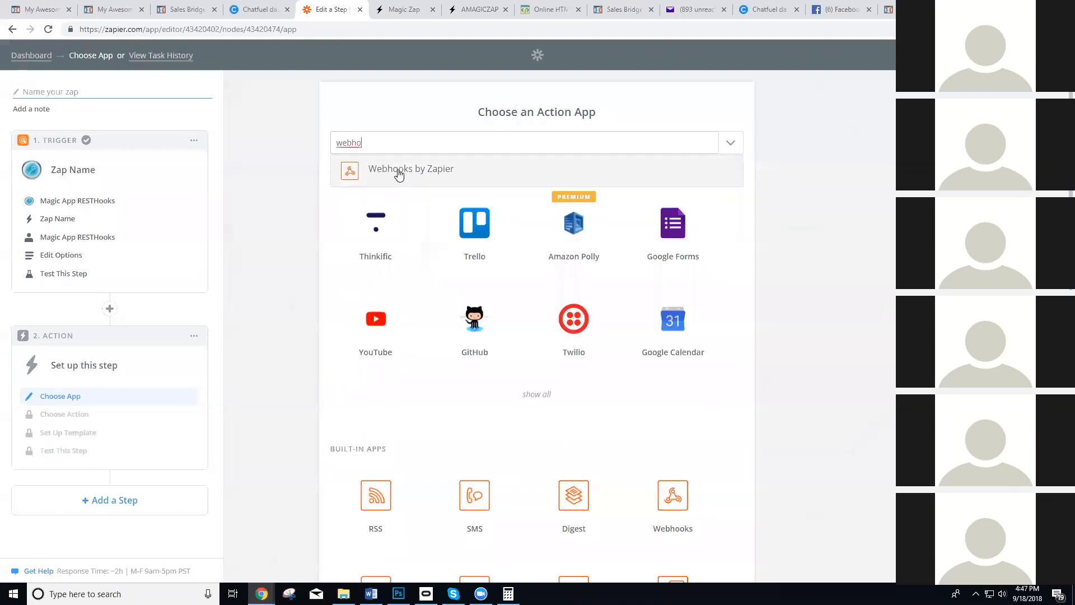
{"action": "left_click", "coordinate": [396, 171]}
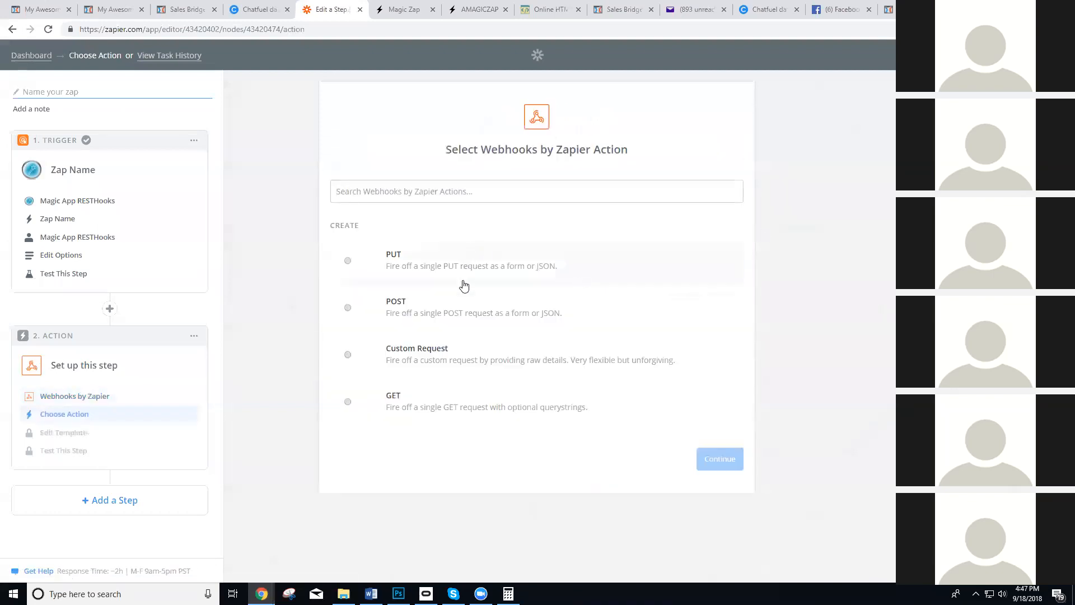
{"action": "left_click", "coordinate": [448, 357]}
{"action": "left_click", "coordinate": [728, 474]}
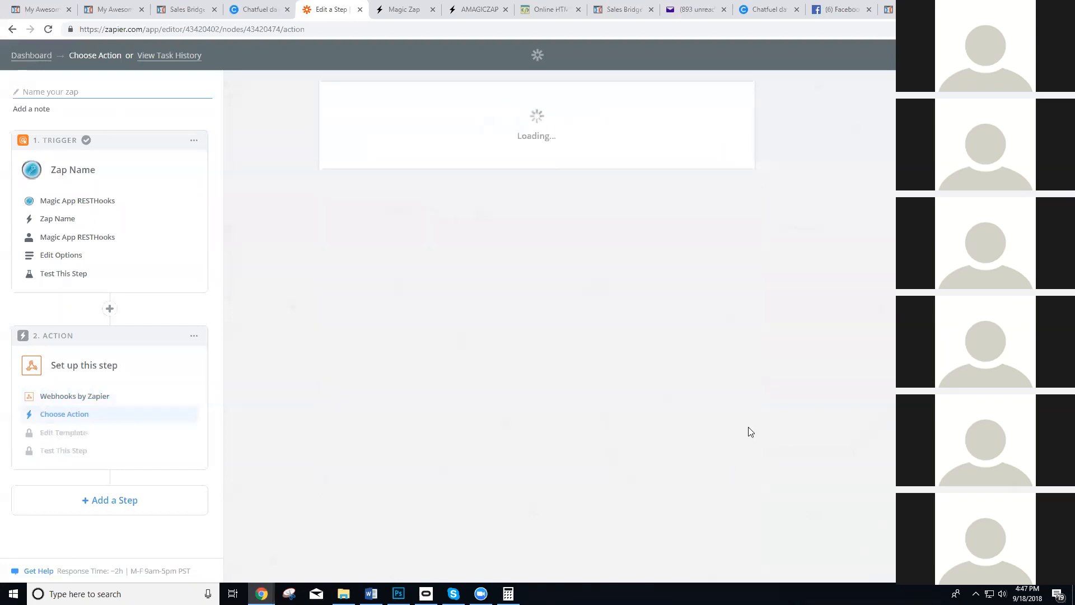
Open the Broadcasting API documentation linked beside the bot's API token in a separate tab and copy the full request URL template.
{"action": "key", "text": "ctrl+shift+Tab"}
{"action": "scroll", "coordinate": [318, 229], "scroll_direction": "down", "scroll_amount": 14}
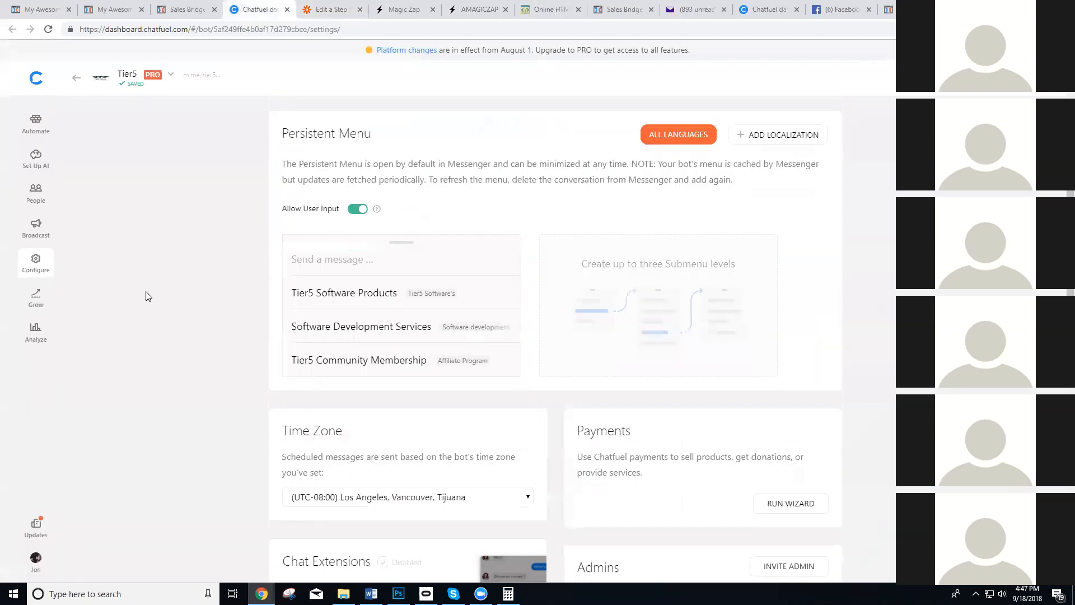
{"action": "scroll", "coordinate": [461, 304], "scroll_direction": "down", "scroll_amount": 2}
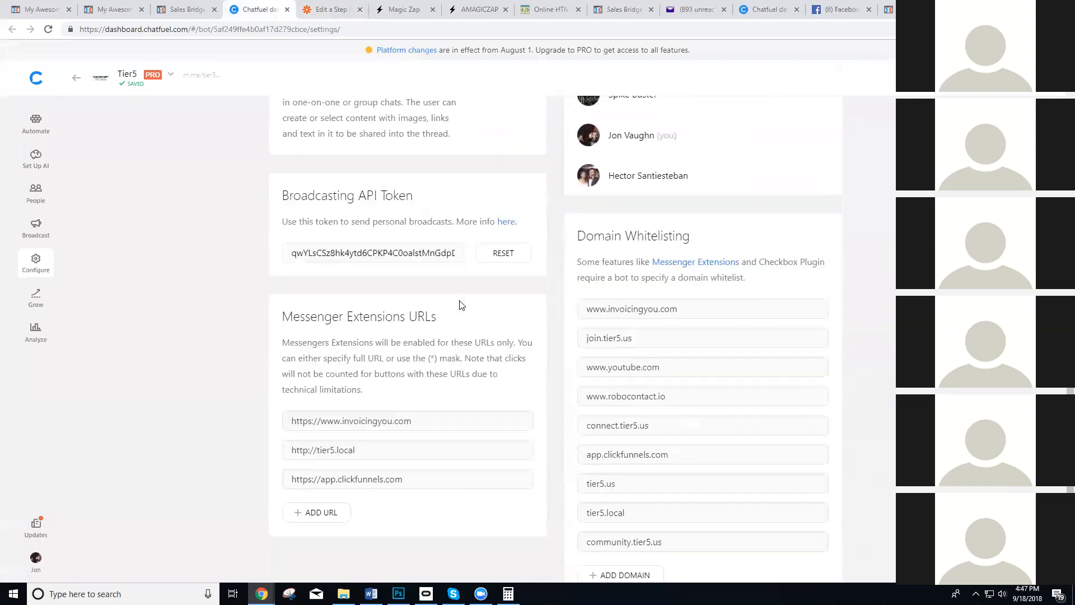
{"action": "scroll", "coordinate": [533, 242], "scroll_direction": "up", "scroll_amount": 1}
{"action": "right_click", "coordinate": [510, 232]}
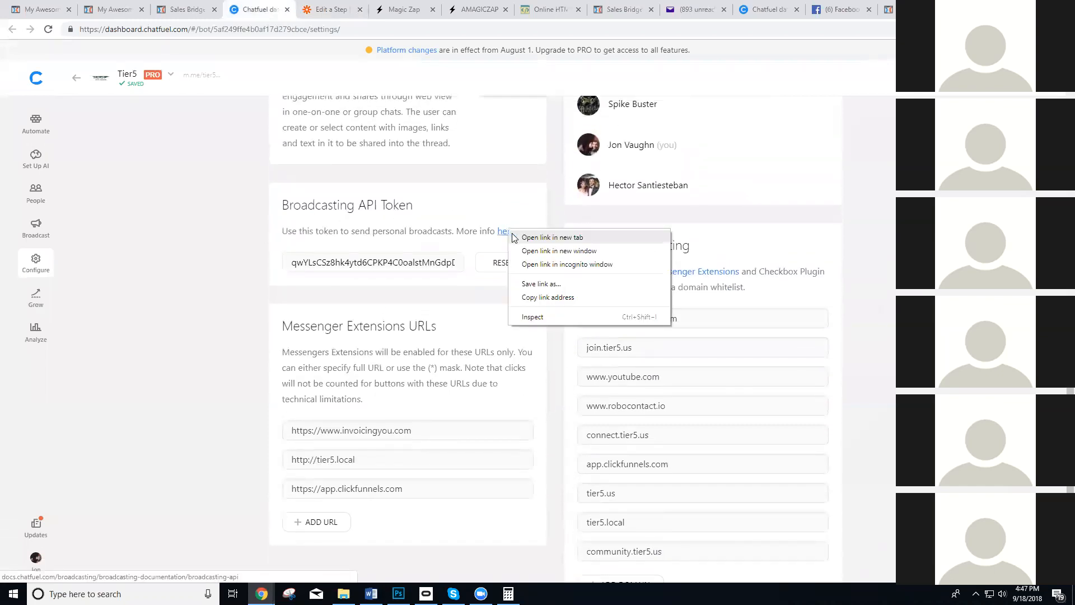
{"action": "left_click", "coordinate": [529, 238]}
{"action": "left_click", "coordinate": [313, 4]}
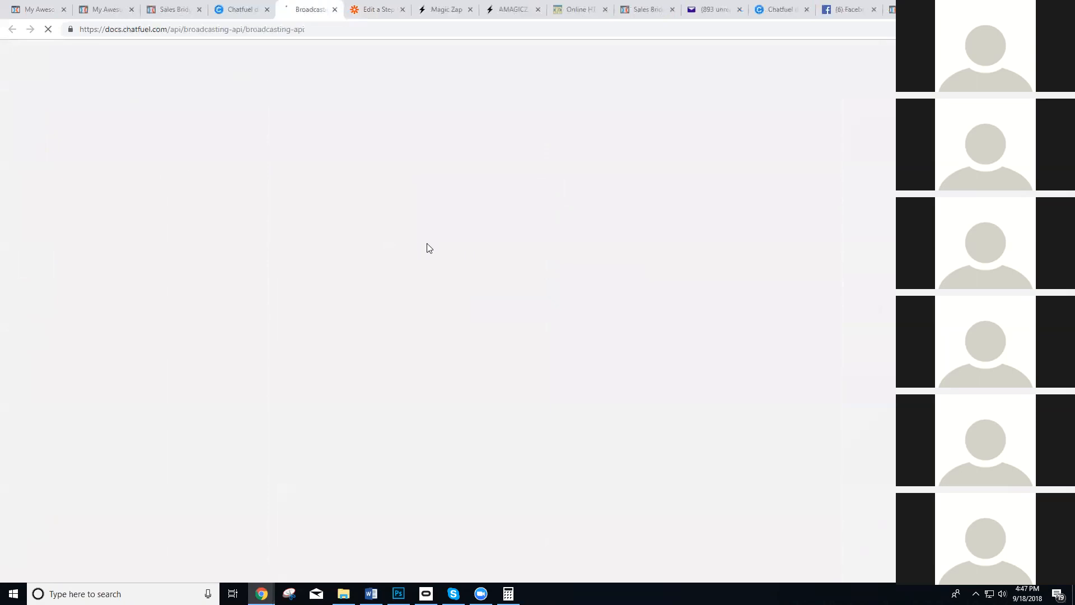
{"action": "left_click_drag", "start_coordinate": [358, 362], "coordinate": [873, 363]}
{"action": "key", "text": "ctrl+c"}
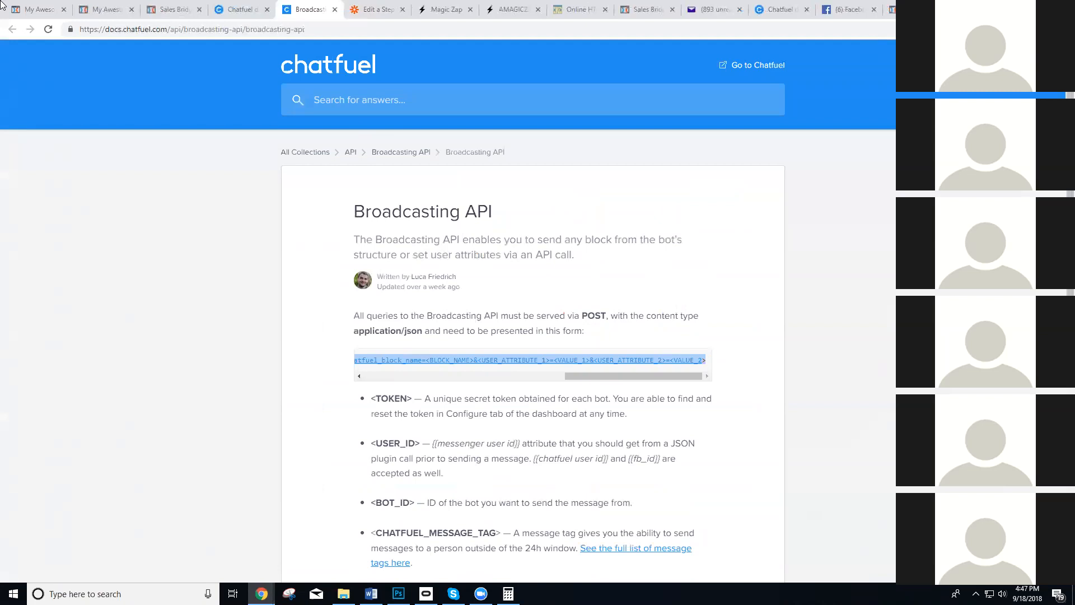
{"action": "left_click", "coordinate": [397, 6]}
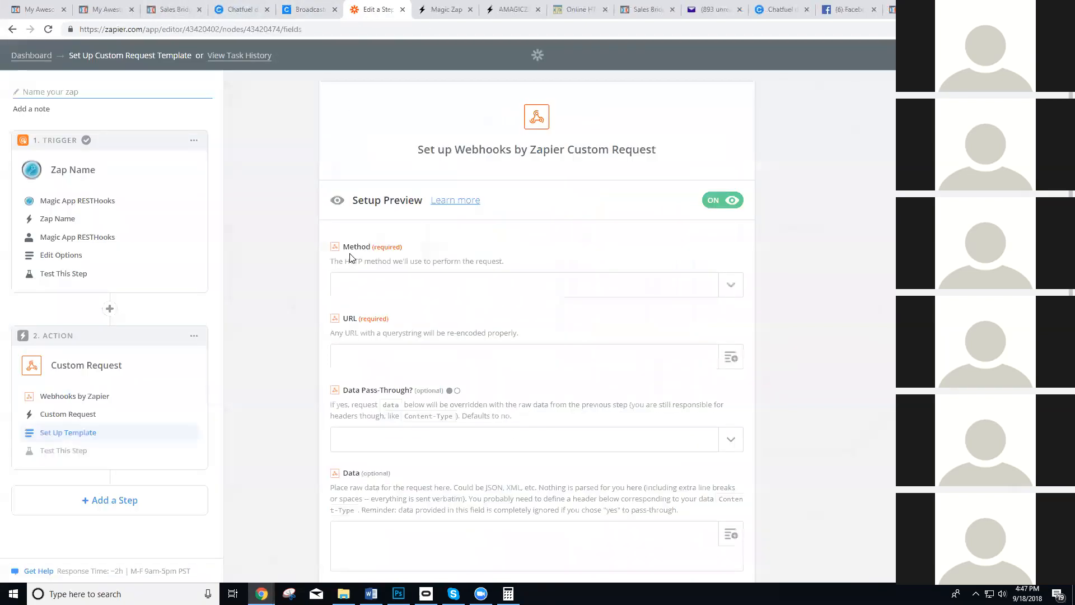
{"action": "left_click", "coordinate": [390, 290]}
{"action": "key", "text": "ctrl+v"}
{"action": "left_click", "coordinate": [406, 259]}
{"action": "left_click", "coordinate": [441, 288]}
{"action": "key", "text": "ctrl+v"}
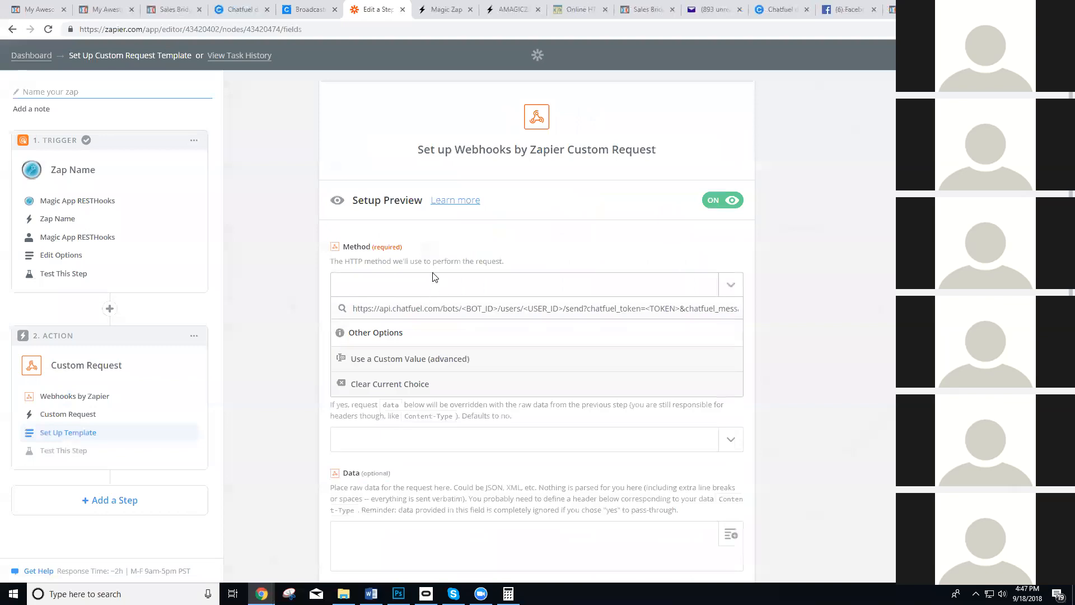
{"action": "left_click", "coordinate": [460, 256]}
{"action": "left_click", "coordinate": [431, 287]}
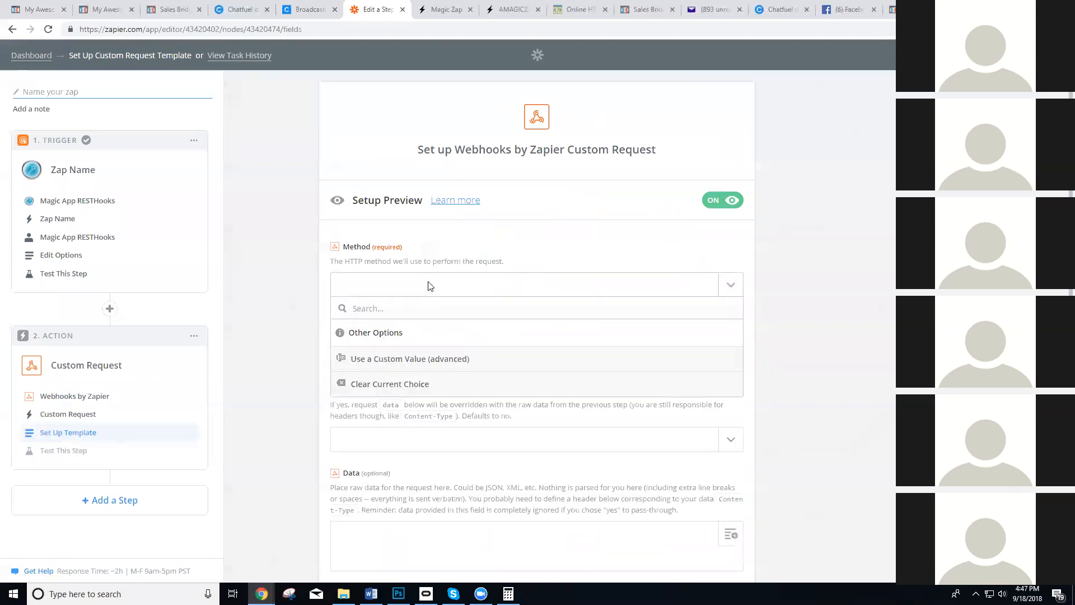
{"action": "left_click", "coordinate": [447, 253]}
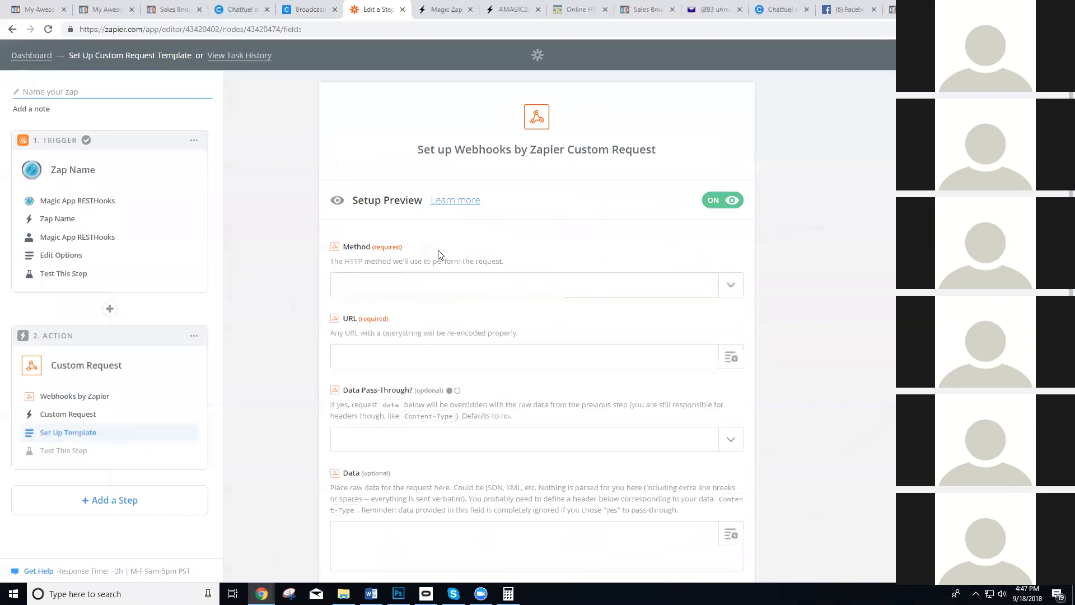
{"action": "left_click", "coordinate": [513, 285]}
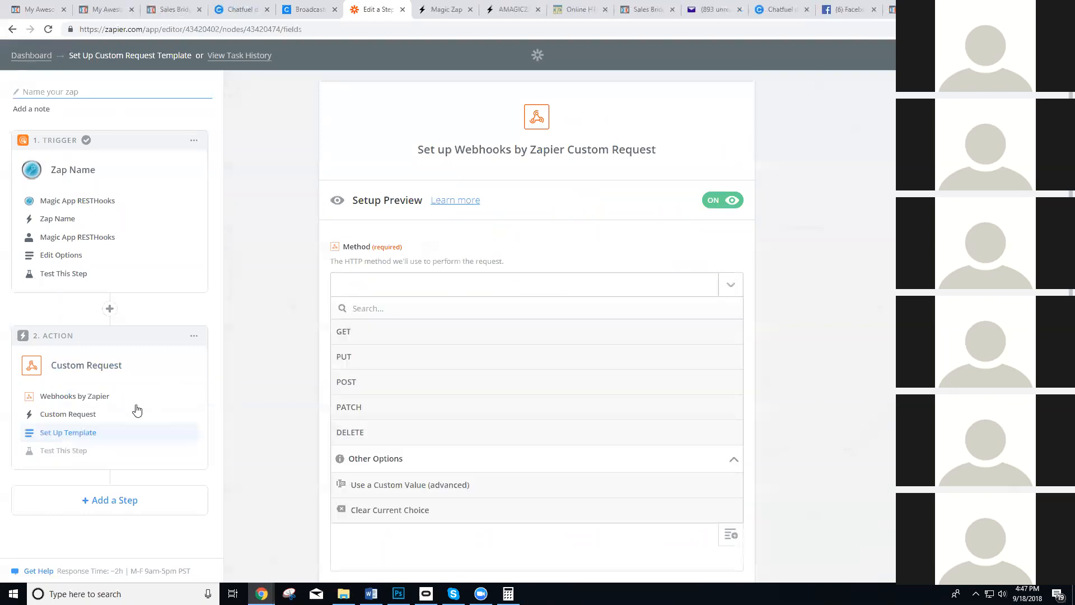
Change the webhook action from Custom Request to POST and paste the copied Chatfuel request template as its URL.
{"action": "left_click", "coordinate": [73, 434]}
{"action": "left_click", "coordinate": [85, 418]}
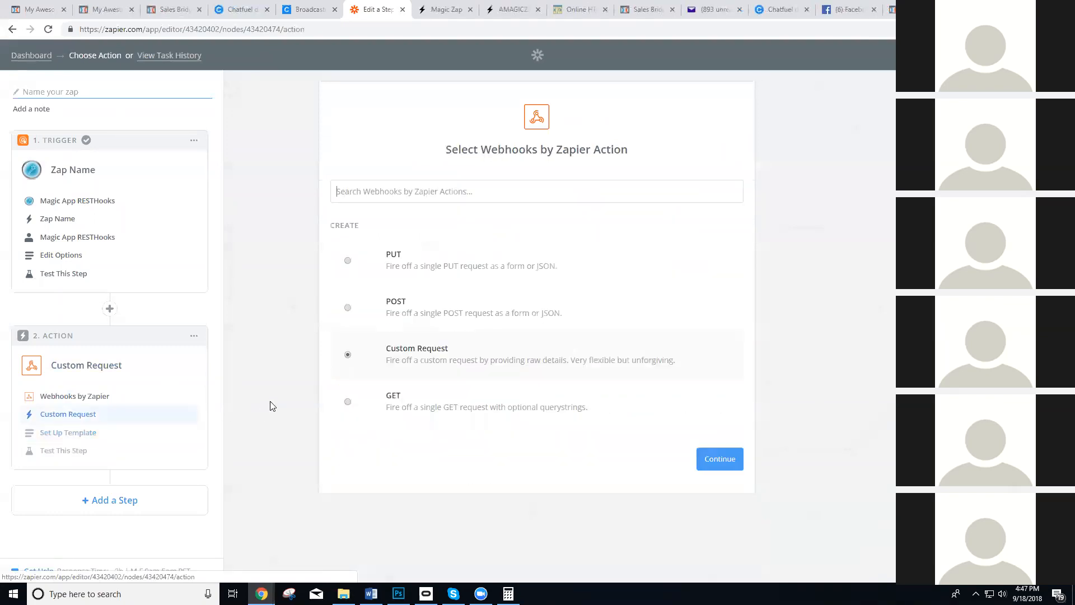
{"action": "left_click", "coordinate": [348, 307]}
{"action": "left_click", "coordinate": [684, 460]}
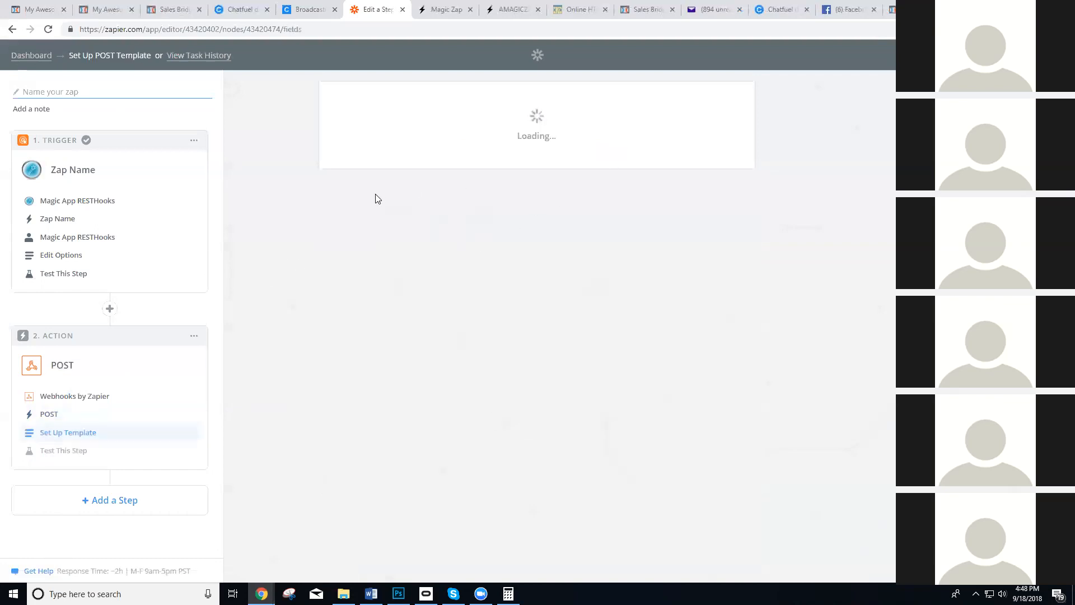
{"action": "left_click", "coordinate": [401, 281]}
{"action": "key", "text": "ctrl+v"}
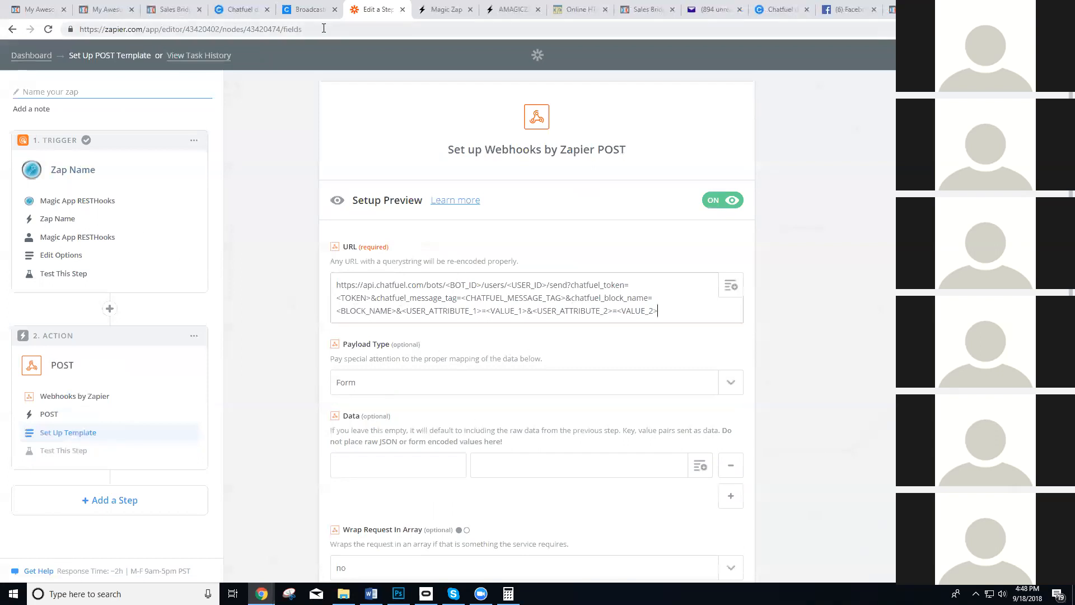
Replace the <BOT_ID> placeholder in the webhook URL with the bot ID copied from the Chatfuel dashboard address.
{"action": "left_click", "coordinate": [302, 10]}
{"action": "left_click", "coordinate": [238, 10]}
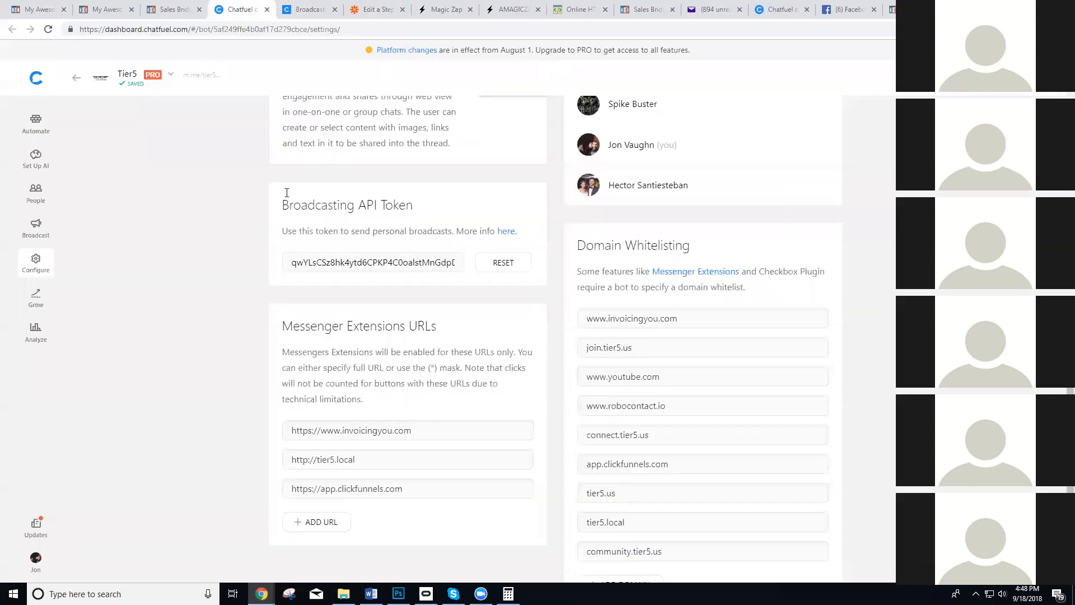
{"action": "double_click", "coordinate": [252, 29]}
{"action": "key", "text": "ctrl+c"}
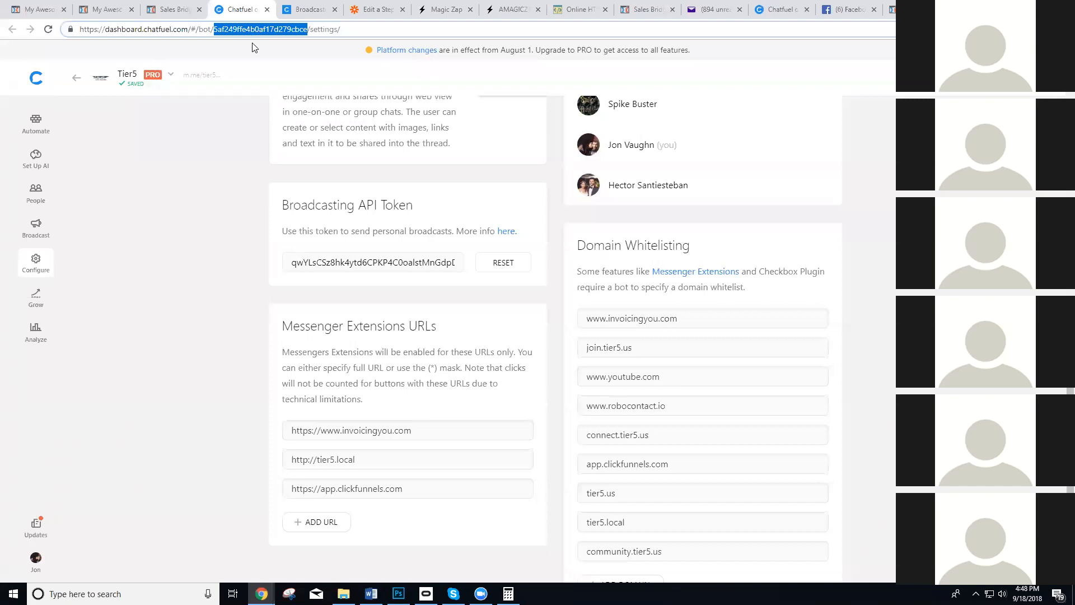
{"action": "left_click", "coordinate": [376, 9]}
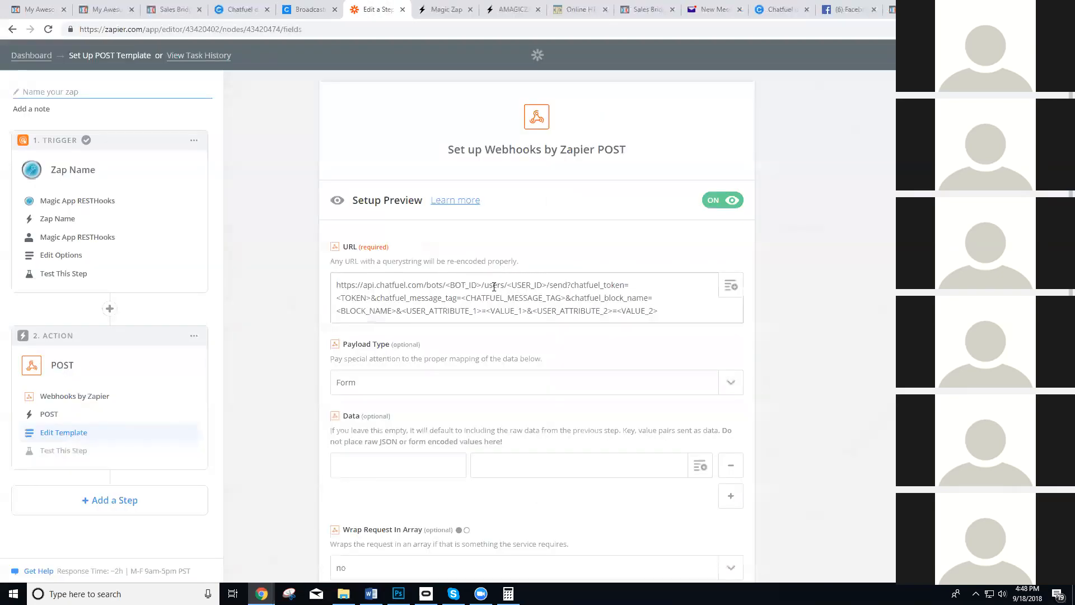
{"action": "left_click_drag", "start_coordinate": [483, 286], "coordinate": [451, 286]}
{"action": "key", "text": "ctrl+v"}
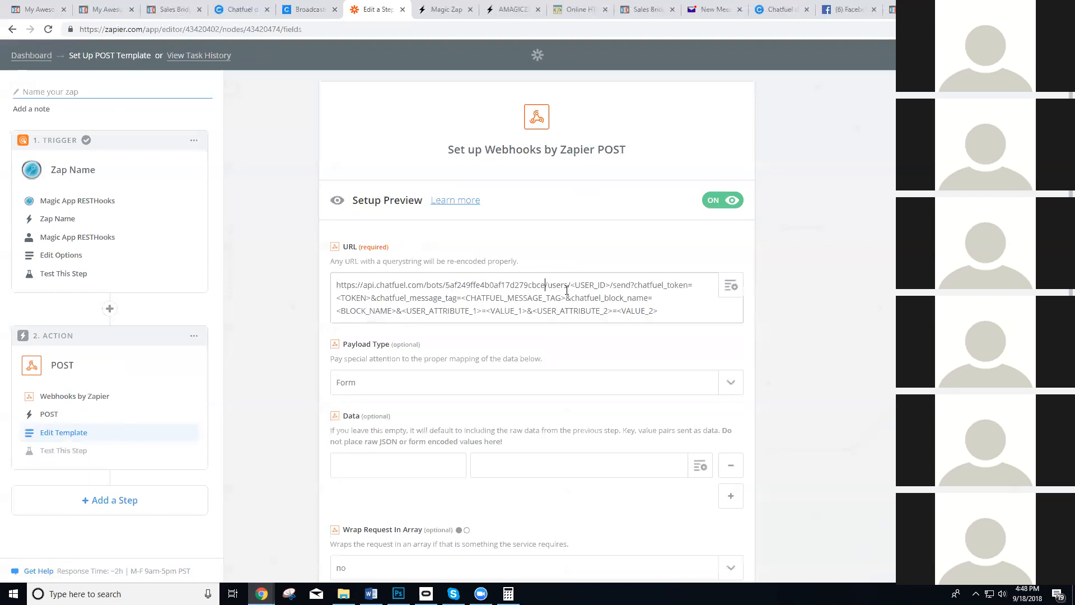
Replace the <USER_ID> placeholder in the webhook URL with the Psid value from the trigger step.
{"action": "left_click_drag", "start_coordinate": [609, 287], "coordinate": [575, 284]}
{"action": "key", "text": "BackSpace"}
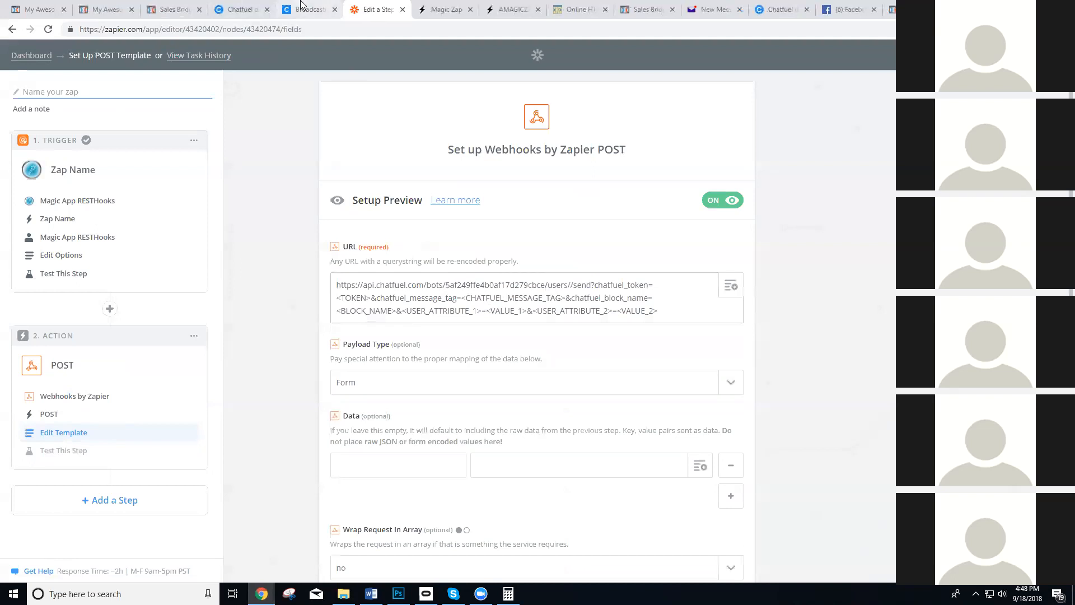
{"action": "left_click", "coordinate": [729, 284]}
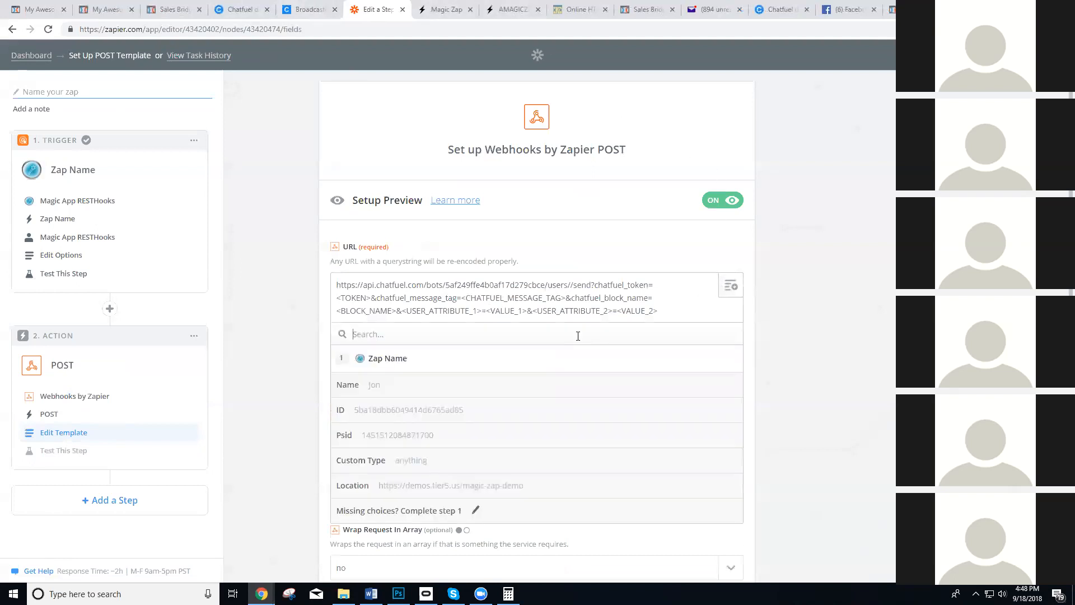
{"action": "left_click", "coordinate": [379, 437]}
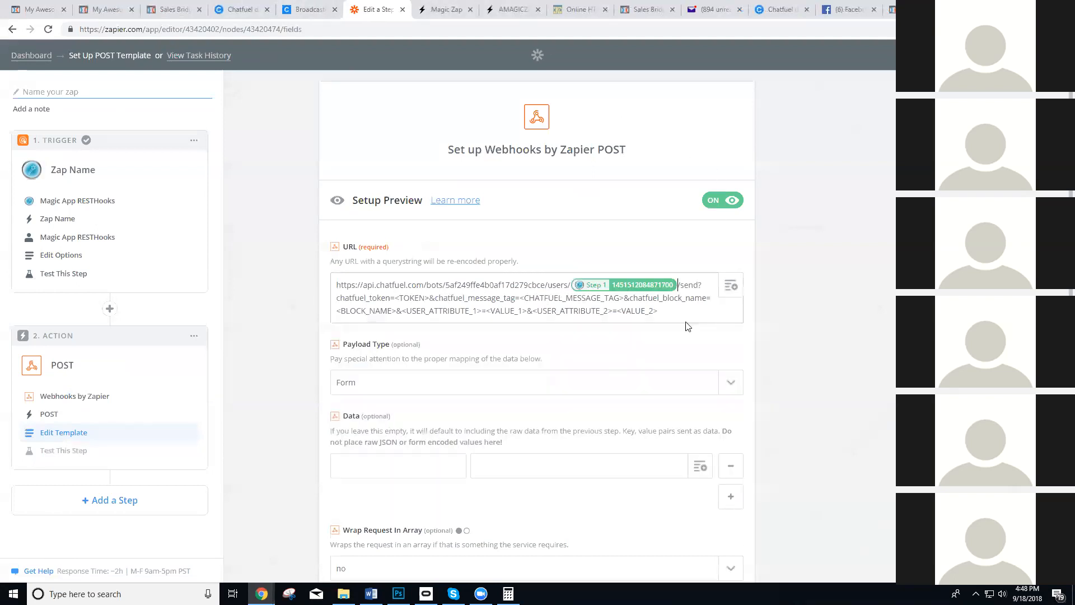
Copy the Broadcasting API token from Chatfuel's Configure page and paste it over the <TOKEN> placeholder in the webhook URL.
{"action": "key", "text": "ctrl+shift+Tab"}
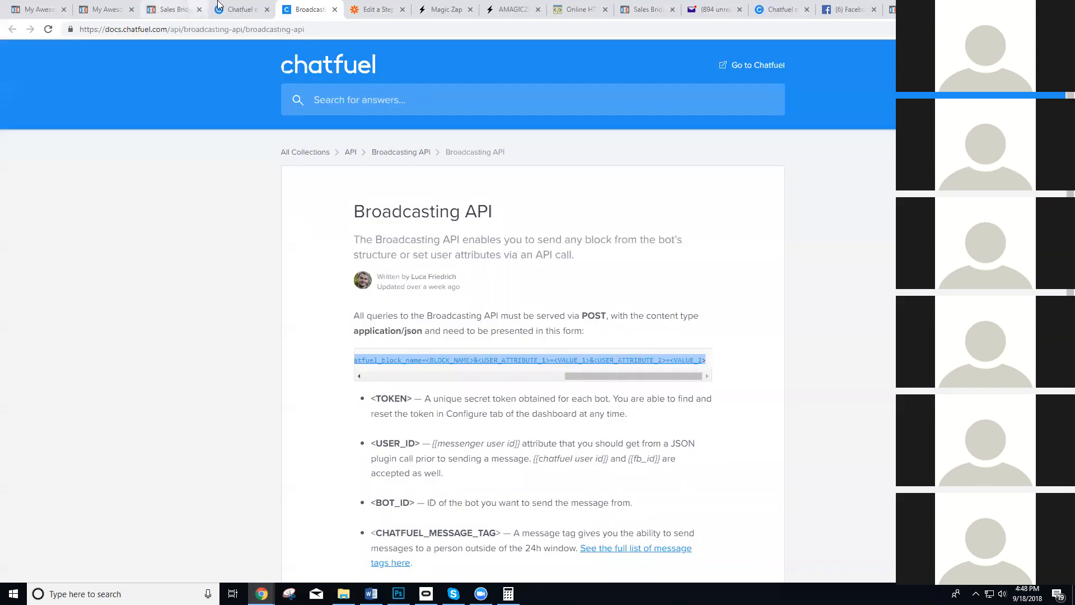
{"action": "key", "text": "ctrl+shift+Tab"}
{"action": "left_click", "coordinate": [375, 264]}
{"action": "key", "text": "ctrl+Tab"}
{"action": "key", "text": "ctrl+Tab"}
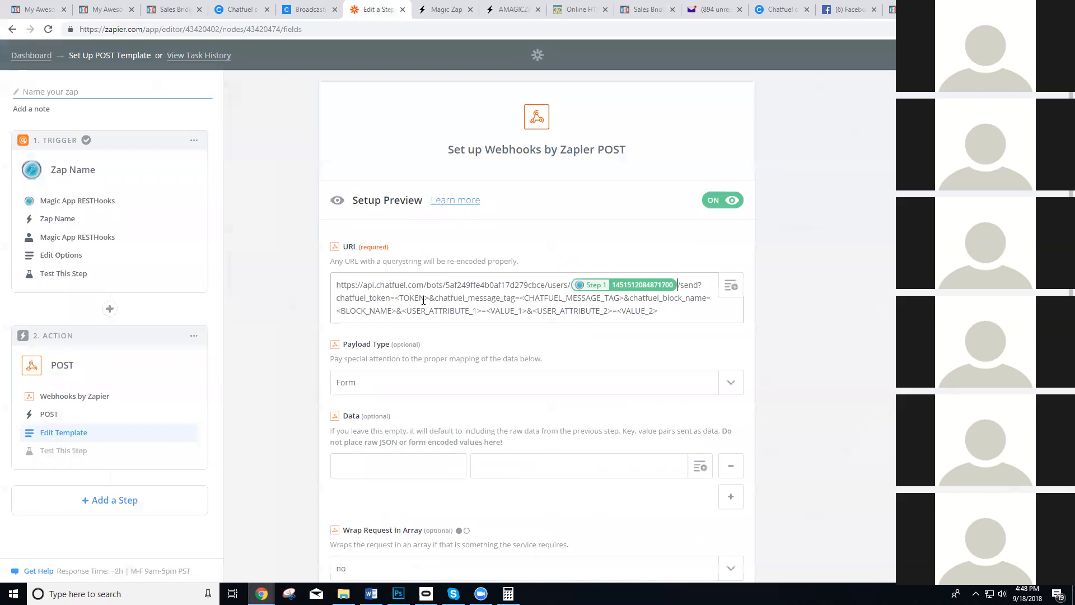
{"action": "left_click_drag", "start_coordinate": [429, 298], "coordinate": [394, 298]}
{"action": "key", "text": "ctrl+v"}
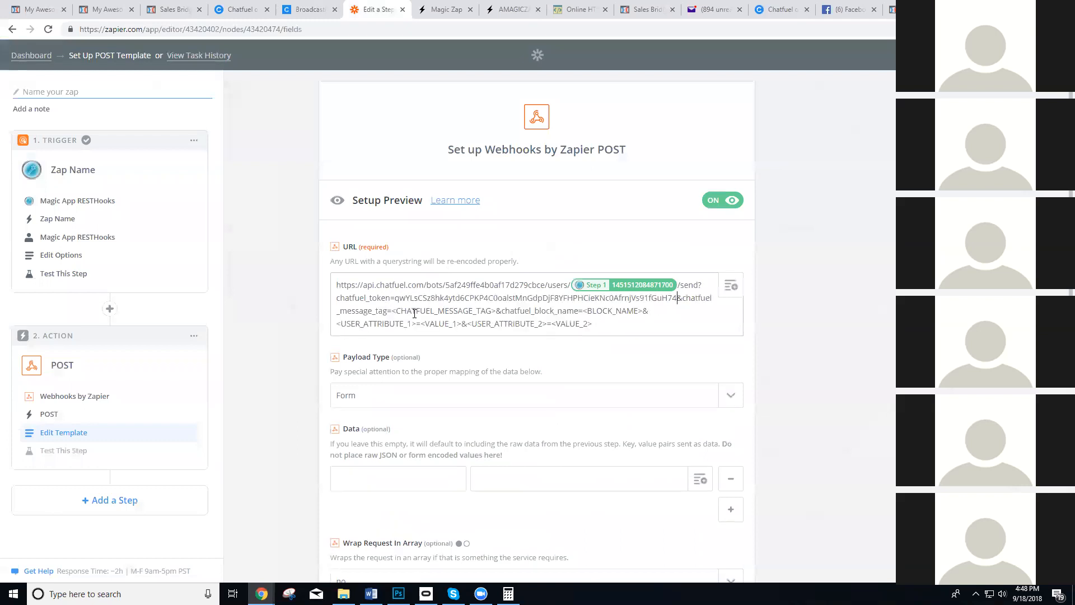
Open the full list of message tags from the Broadcasting API documentation and copy the NON_PROMOTIONAL_SUBSCRIPTION tag.
{"action": "left_click", "coordinate": [316, 7]}
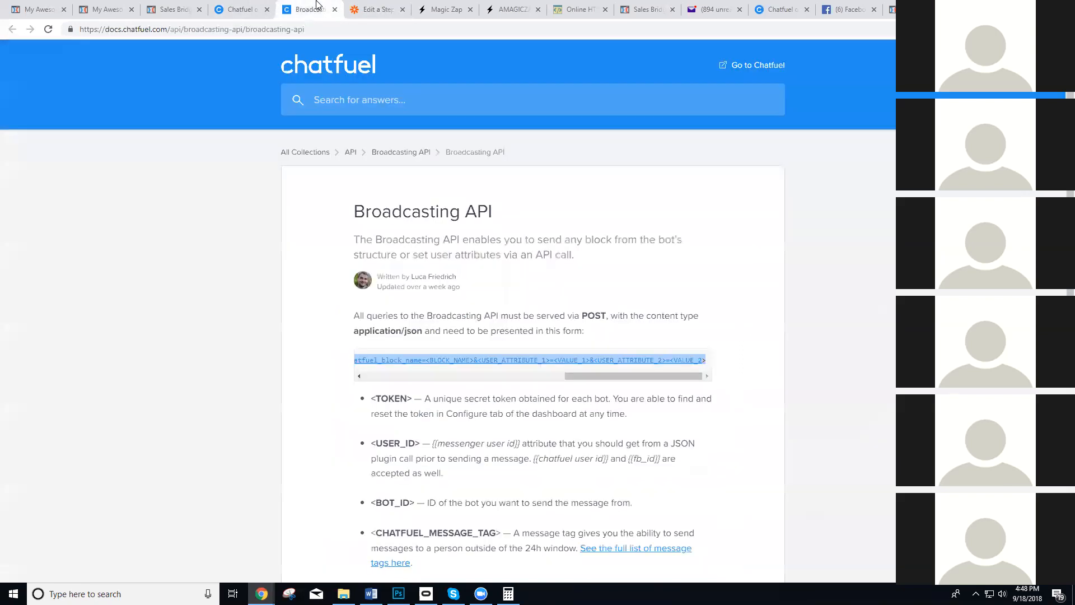
{"action": "scroll", "coordinate": [574, 278], "scroll_direction": "down", "scroll_amount": 4}
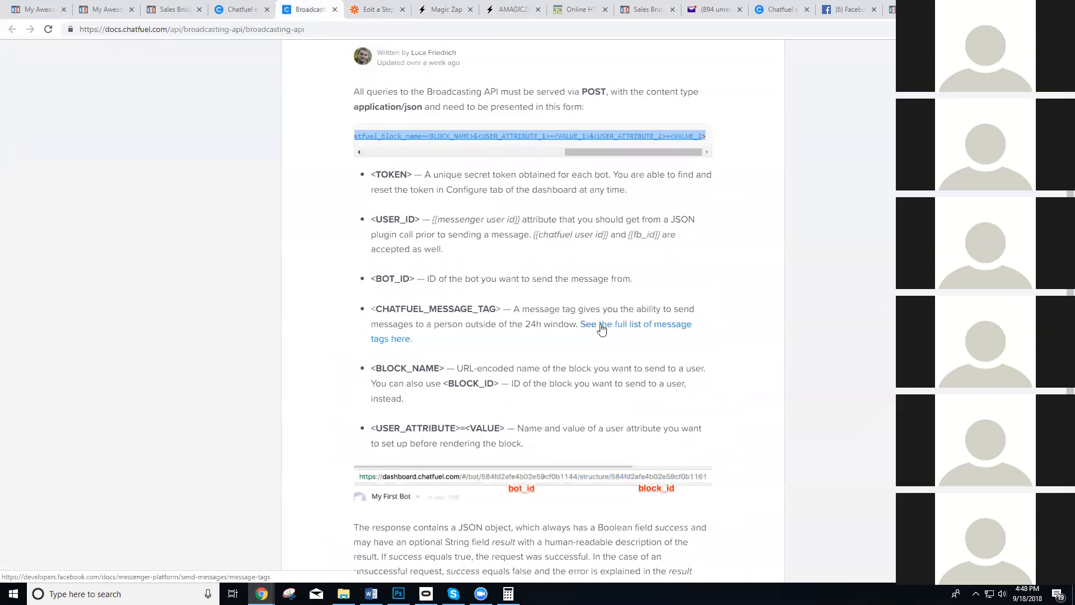
{"action": "left_click", "coordinate": [584, 328]}
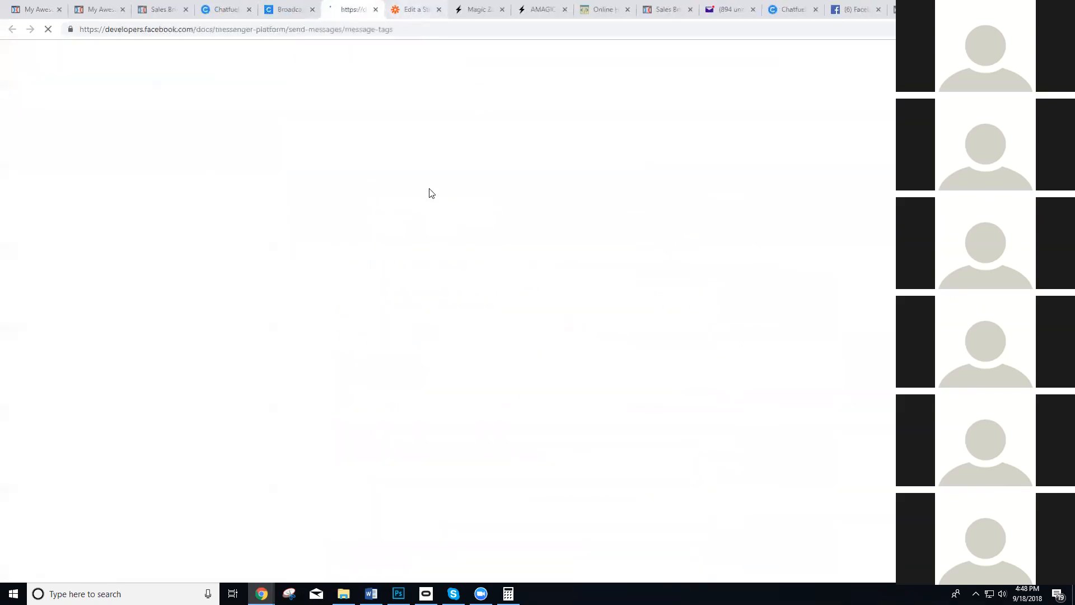
{"action": "scroll", "coordinate": [418, 303], "scroll_direction": "down", "scroll_amount": 5}
{"action": "scroll", "coordinate": [344, 381], "scroll_direction": "down", "scroll_amount": 6}
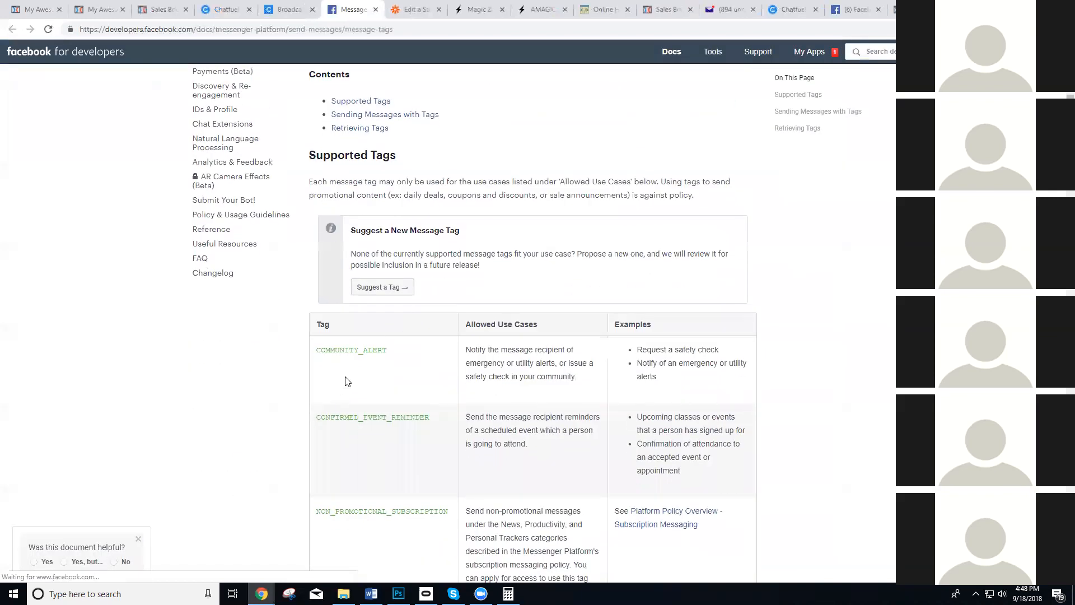
{"action": "left_click_drag", "start_coordinate": [448, 230], "coordinate": [312, 235]}
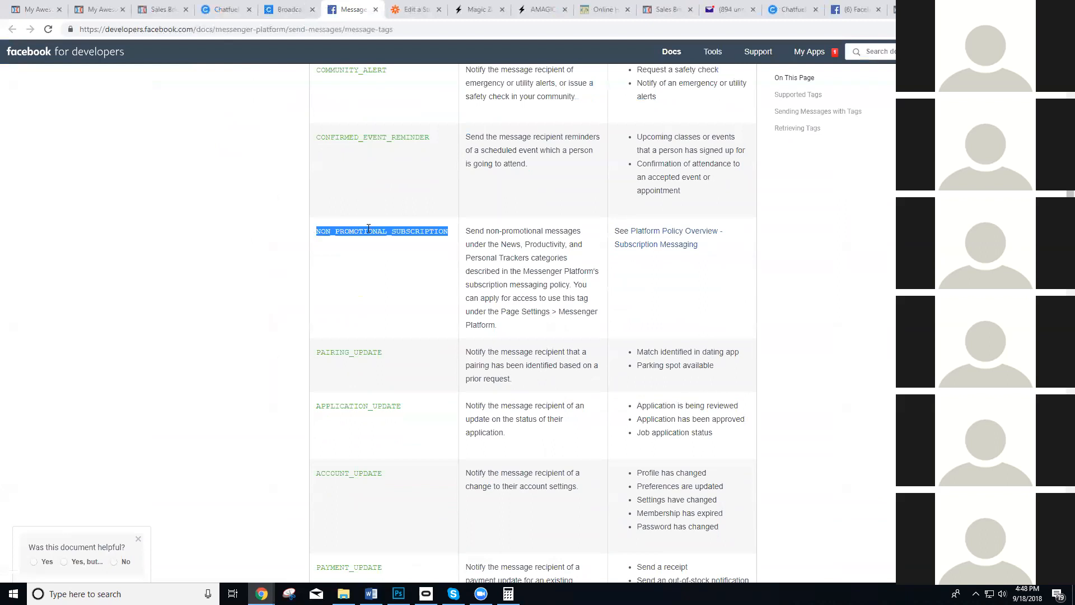
{"action": "scroll", "coordinate": [532, 280], "scroll_direction": "up", "scroll_amount": 6}
{"action": "scroll", "coordinate": [512, 364], "scroll_direction": "down", "scroll_amount": 6}
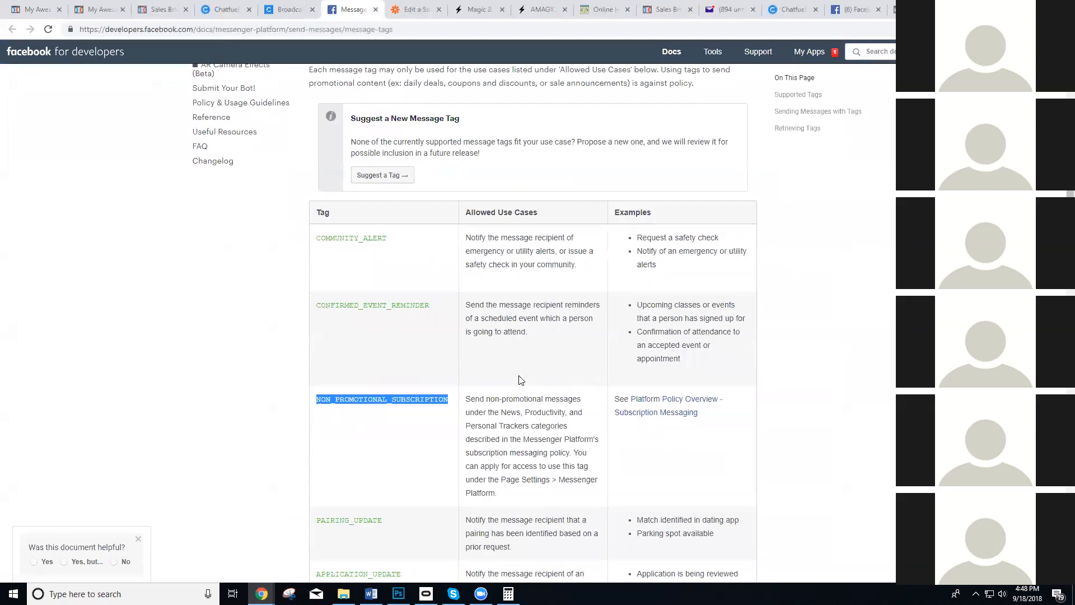
Replace the <CHATFUEL_MESSAGE_TAG> placeholder in the Zapier webhook URL with the copied NON_PROMOTIONAL_SUBSCRIPTION tag.
{"action": "scroll", "coordinate": [480, 360], "scroll_direction": "down", "scroll_amount": 7}
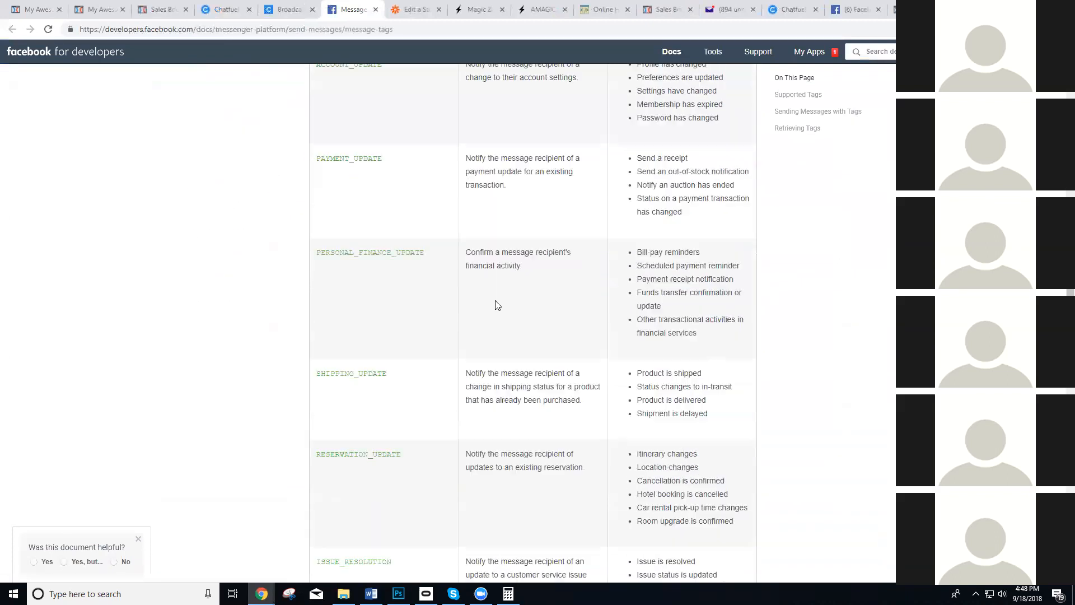
{"action": "scroll", "coordinate": [382, 261], "scroll_direction": "up", "scroll_amount": 4}
{"action": "scroll", "coordinate": [426, 224], "scroll_direction": "up", "scroll_amount": 3}
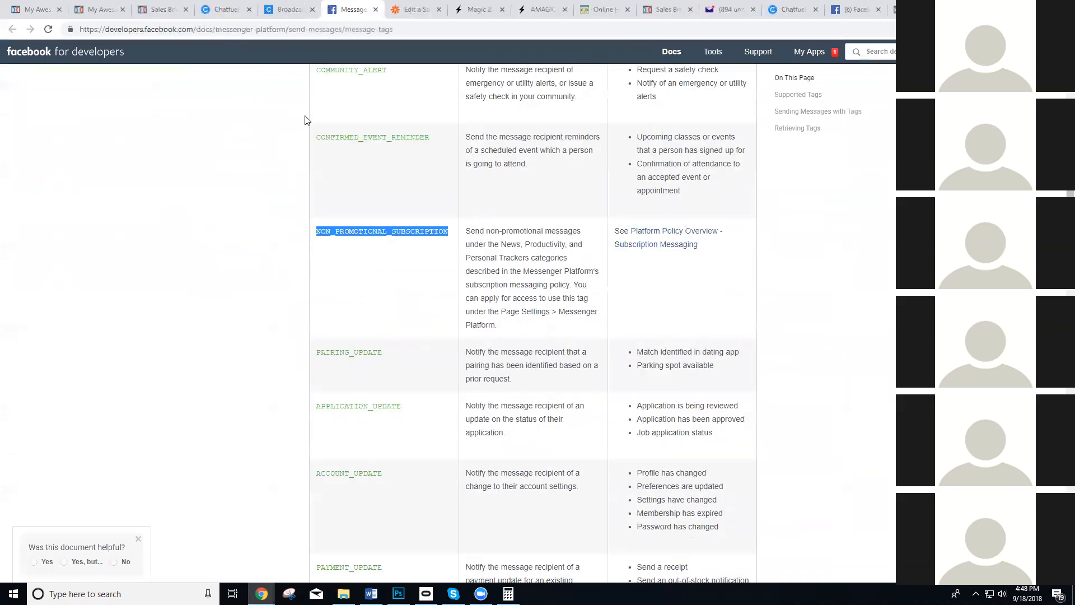
{"action": "left_click", "coordinate": [294, 7]}
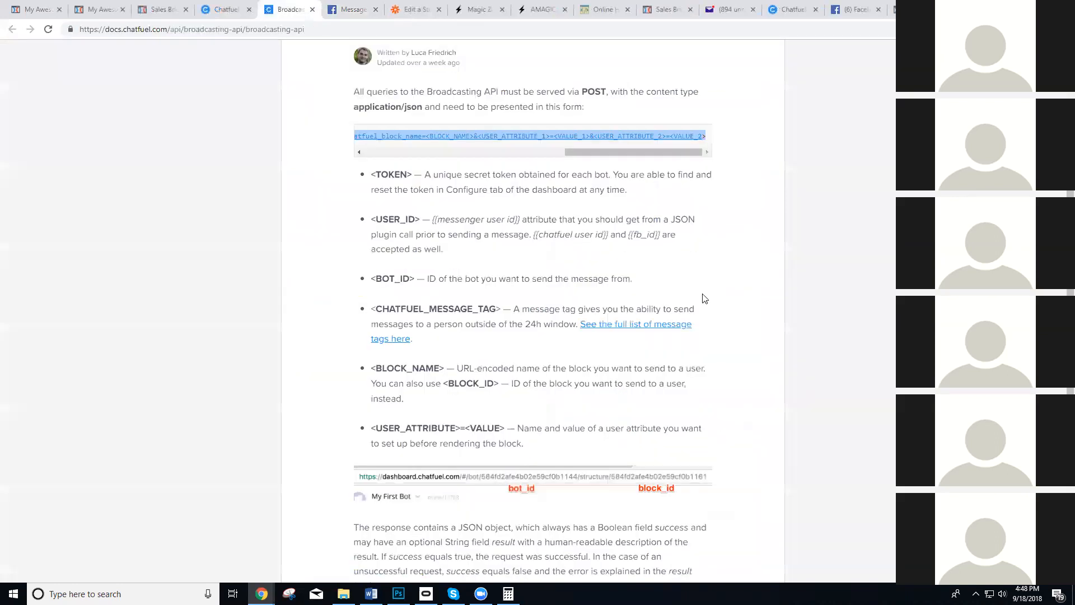
{"action": "left_click", "coordinate": [421, 6]}
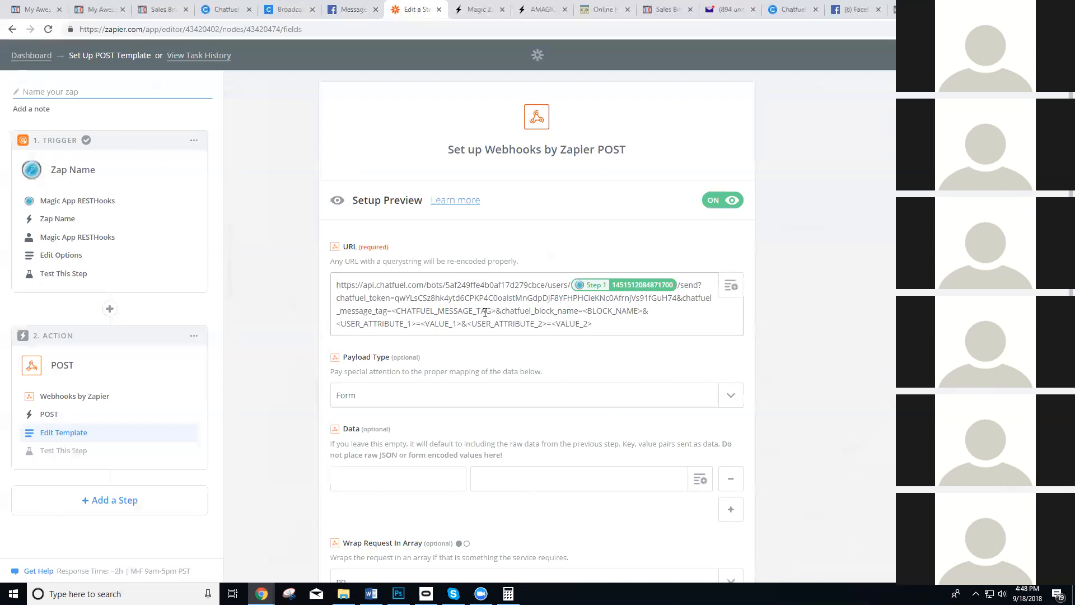
{"action": "left_click_drag", "start_coordinate": [496, 311], "coordinate": [391, 311]}
{"action": "key", "text": "ctrl+v"}
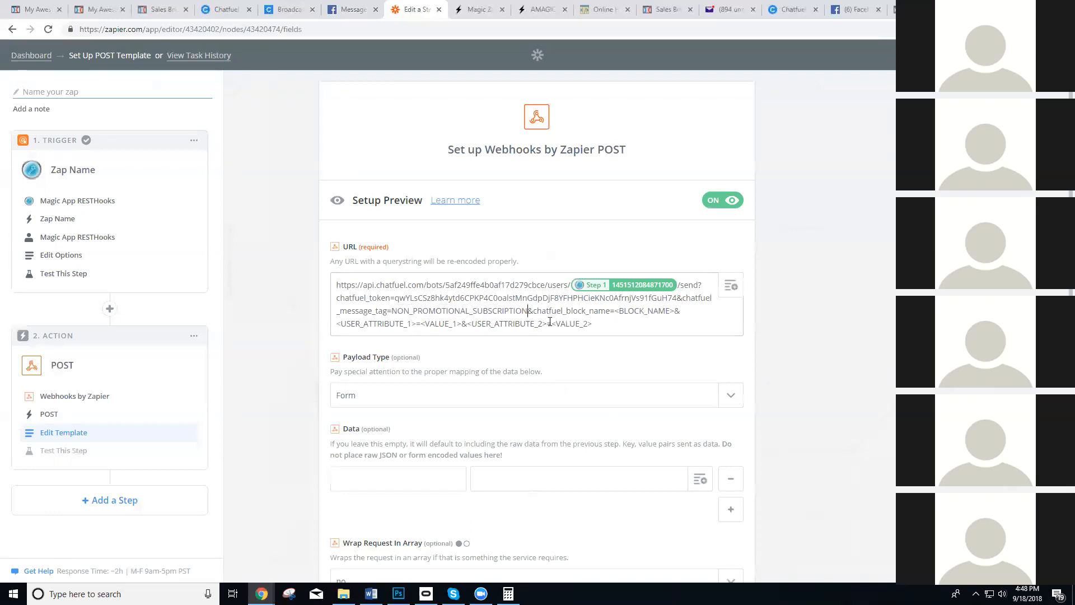
Copy the name of the Catch-Demo-3 block in Chatfuel and paste it over the <BLOCK_NAME> placeholder in the Zapier webhook URL.
{"action": "left_click", "coordinate": [225, 9]}
{"action": "scroll", "coordinate": [207, 265], "scroll_direction": "up", "scroll_amount": 4}
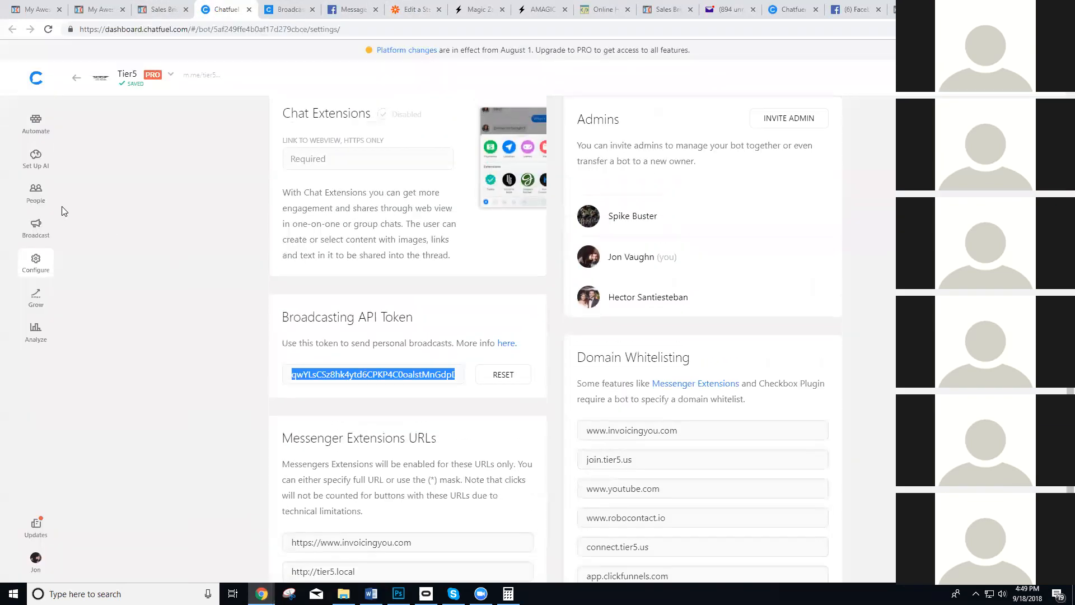
{"action": "left_click", "coordinate": [283, 7]}
{"action": "left_click", "coordinate": [229, 6]}
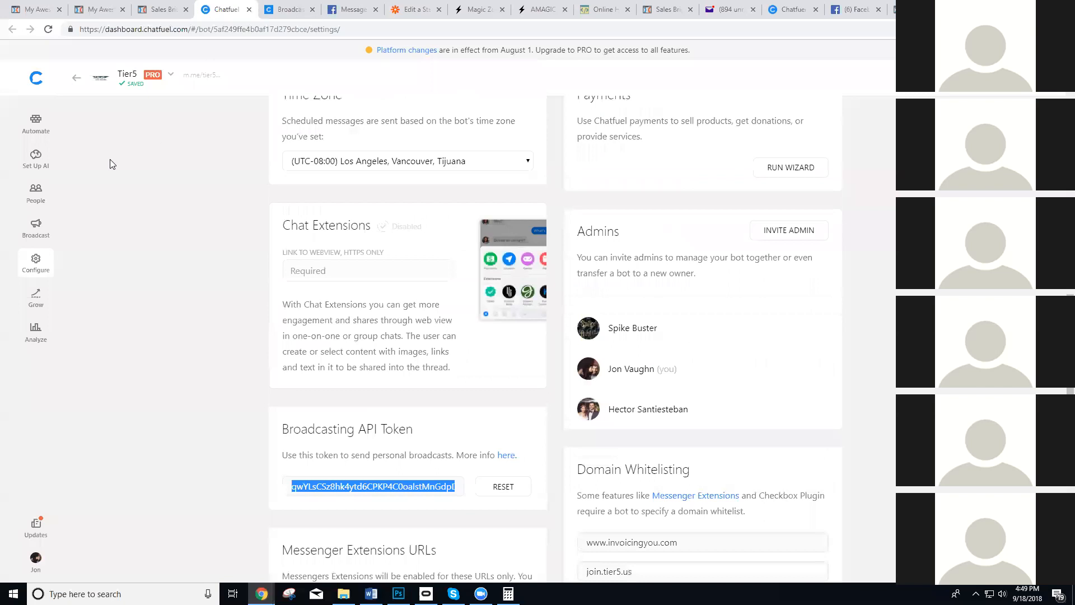
{"action": "left_click", "coordinate": [44, 130]}
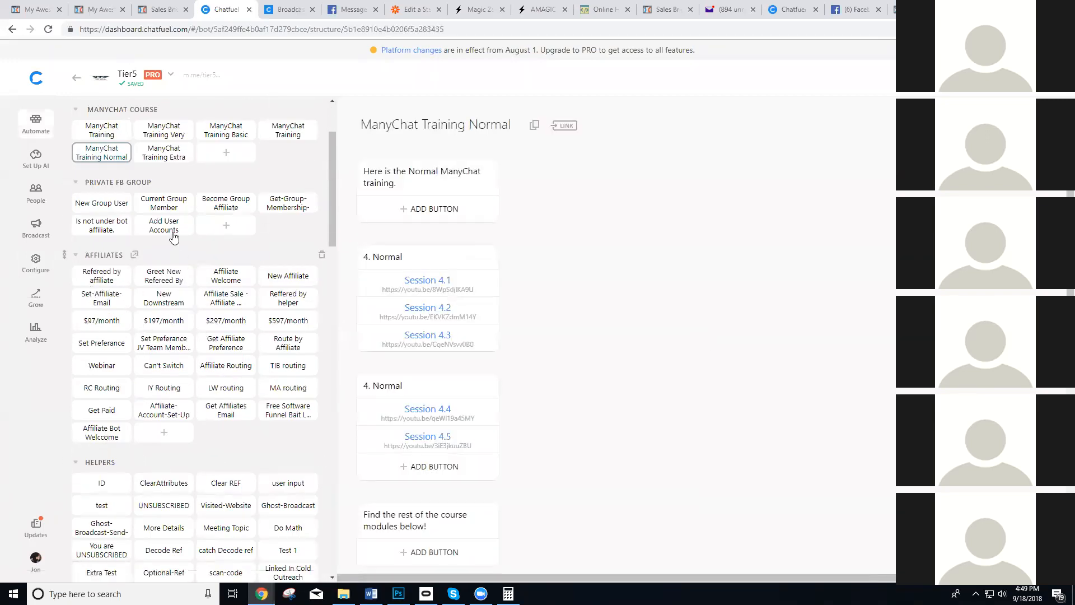
{"action": "scroll", "coordinate": [98, 409], "scroll_direction": "down", "scroll_amount": 5}
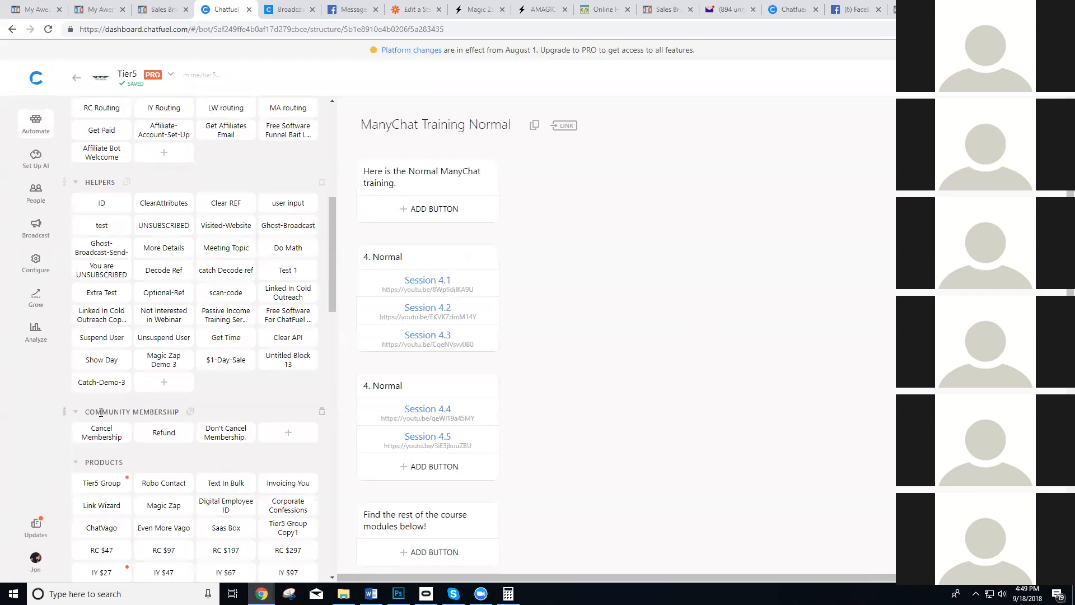
{"action": "left_click", "coordinate": [104, 383]}
{"action": "triple_click", "coordinate": [410, 129]}
{"action": "key", "text": "ctrl+c"}
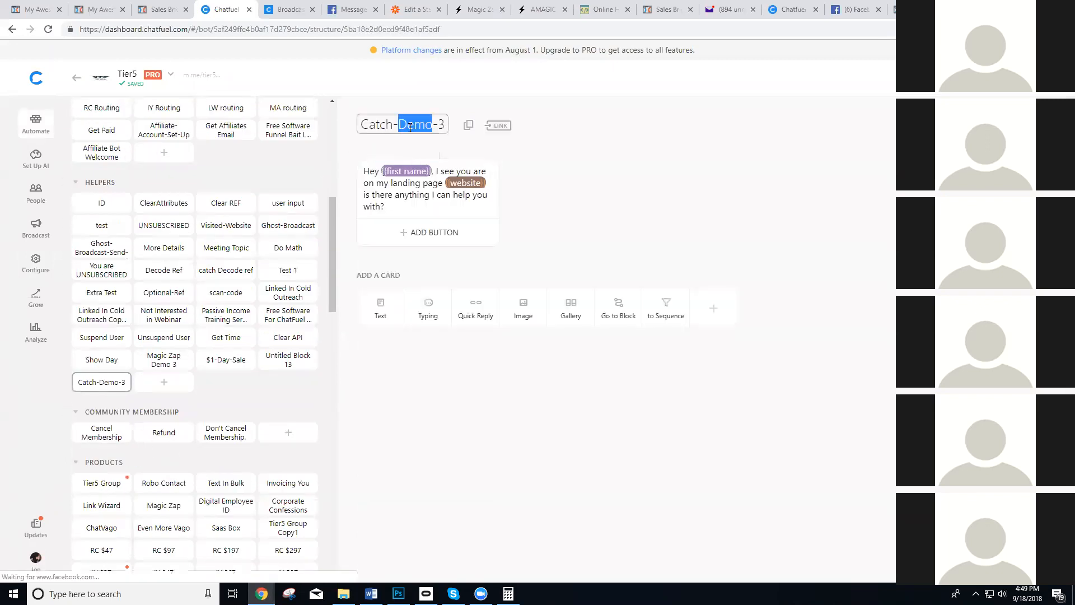
{"action": "left_click", "coordinate": [417, 9]}
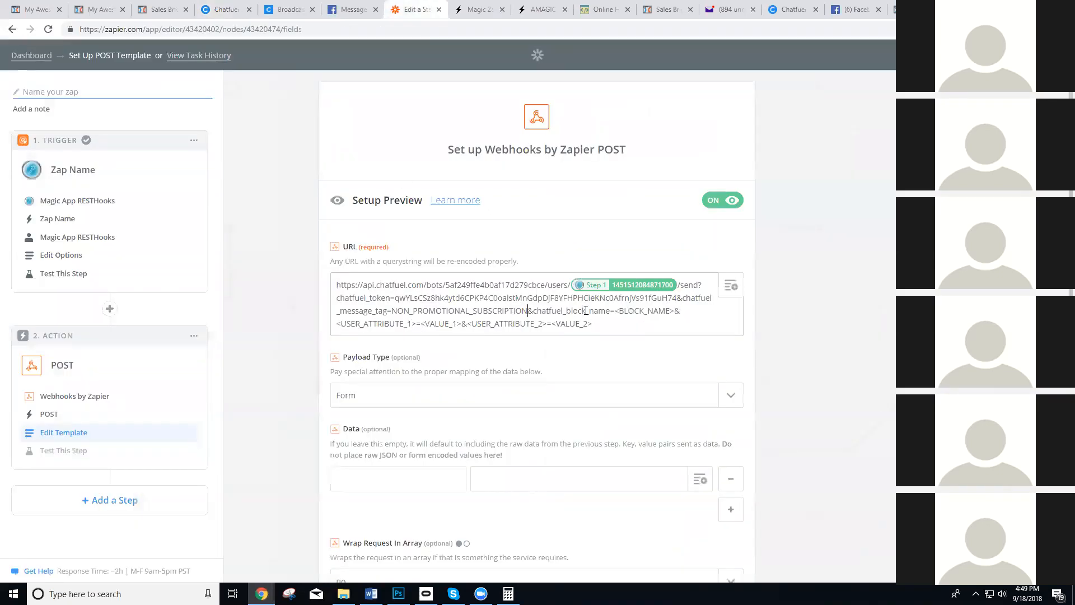
{"action": "left_click_drag", "start_coordinate": [616, 309], "coordinate": [674, 311]}
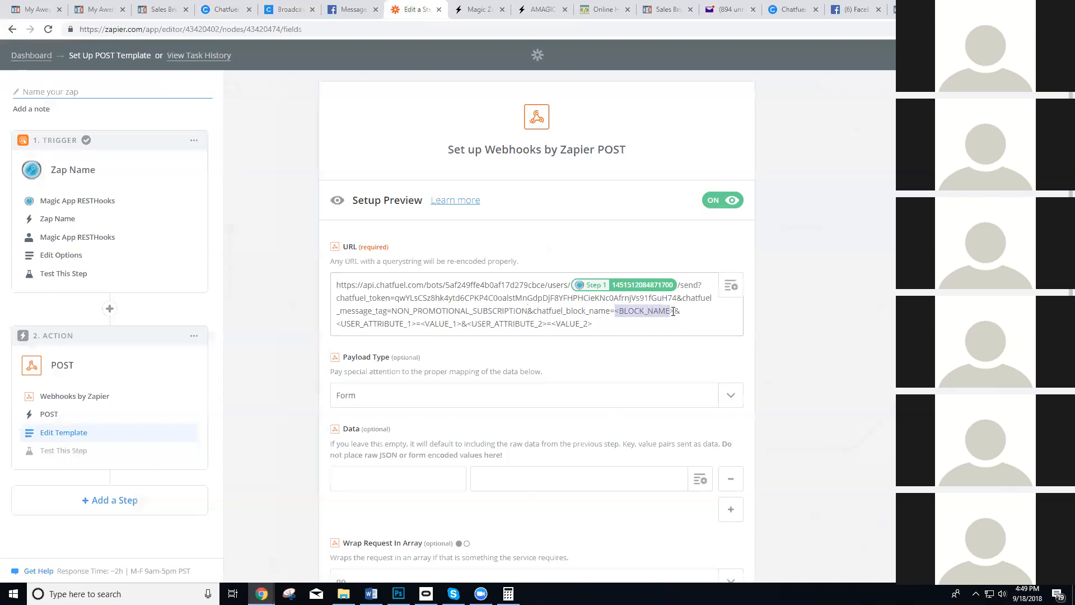
{"action": "key", "text": "ctrl+v"}
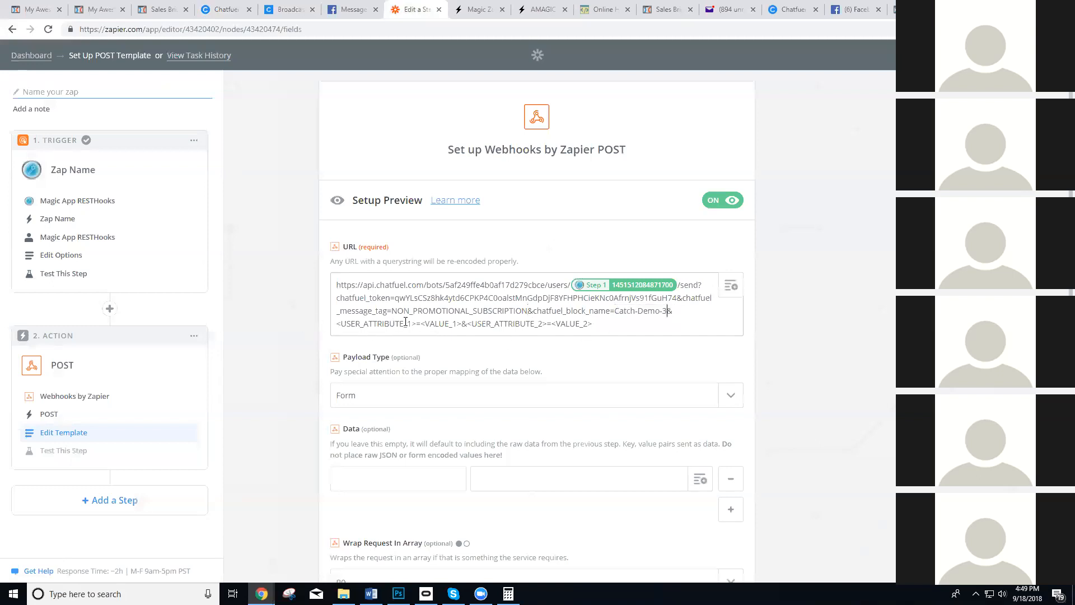
Copy the website attribute name from the Catch-Demo-3 message in Chatfuel and paste it over <USER_ATTRIBUTE_1> in the Zapier webhook URL.
{"action": "left_click", "coordinate": [224, 10]}
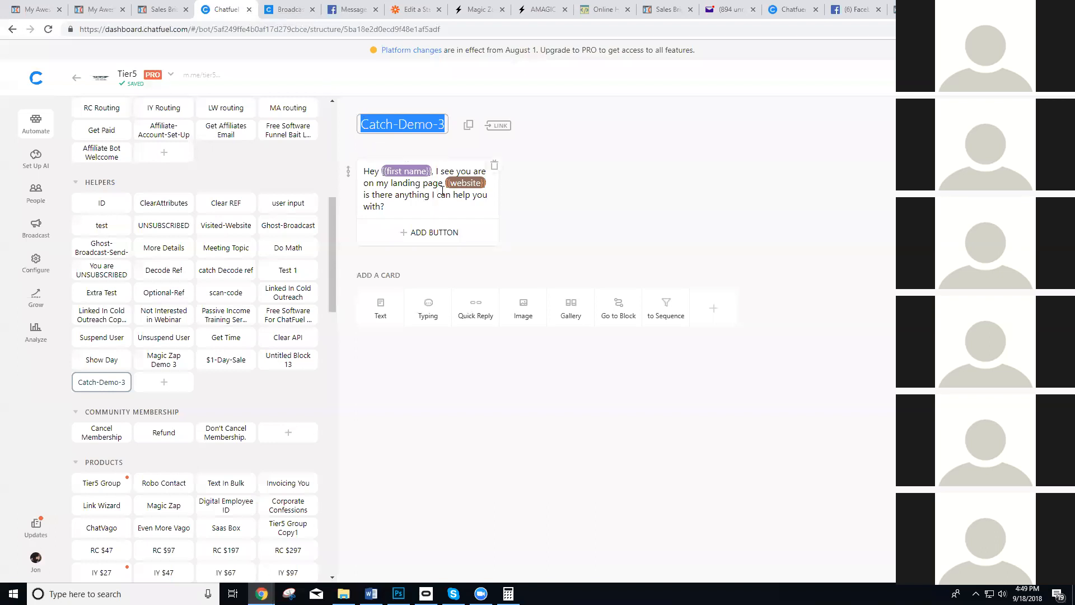
{"action": "double_click", "coordinate": [466, 183]}
{"action": "key", "text": "ctrl+c"}
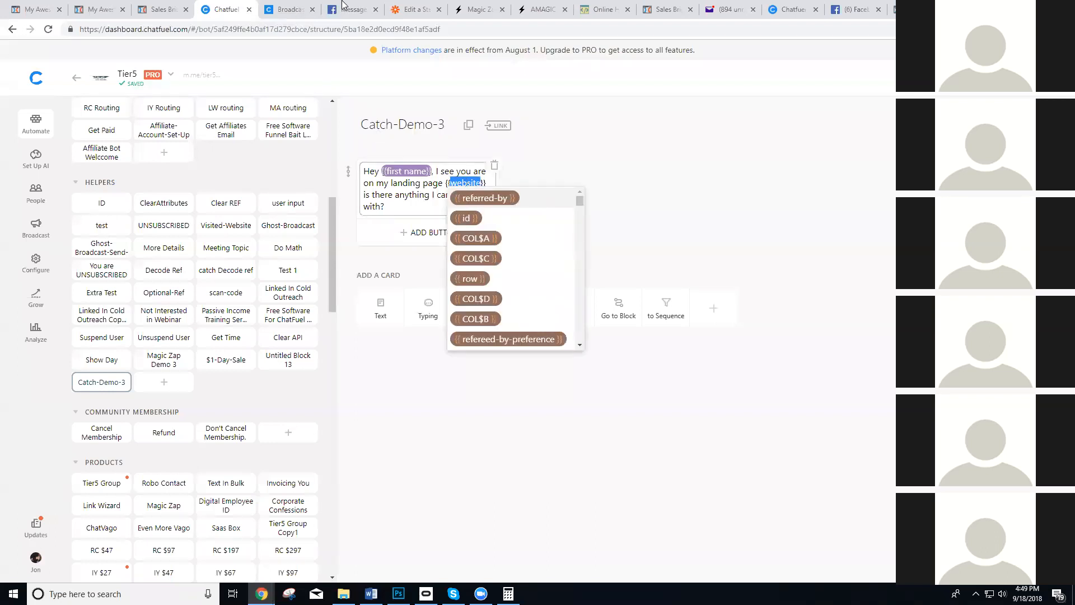
{"action": "left_click", "coordinate": [417, 10]}
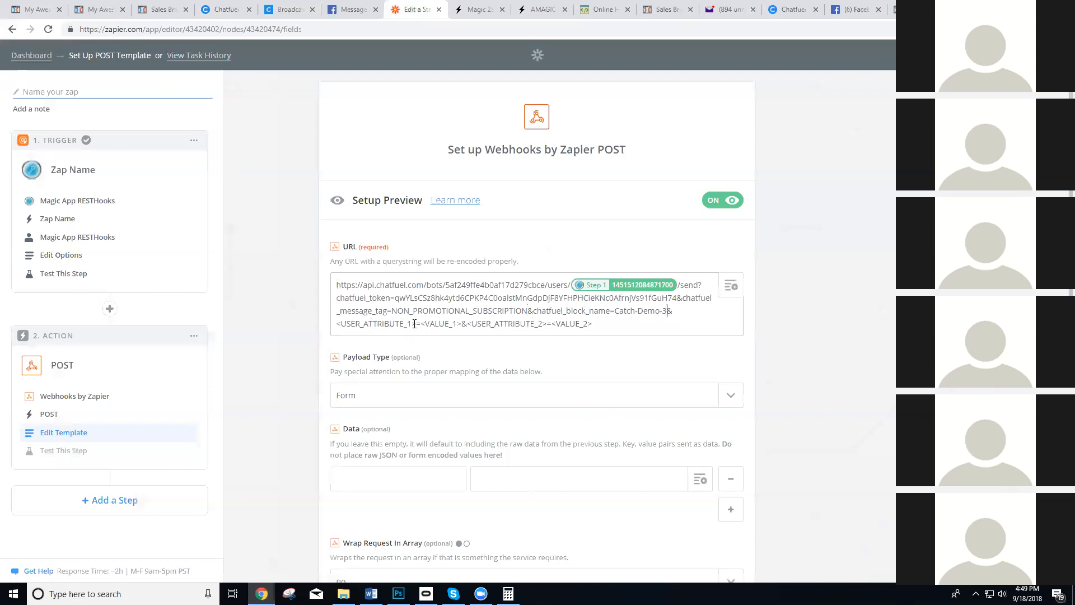
{"action": "left_click_drag", "start_coordinate": [417, 323], "coordinate": [337, 323]}
{"action": "key", "text": "ctrl+v"}
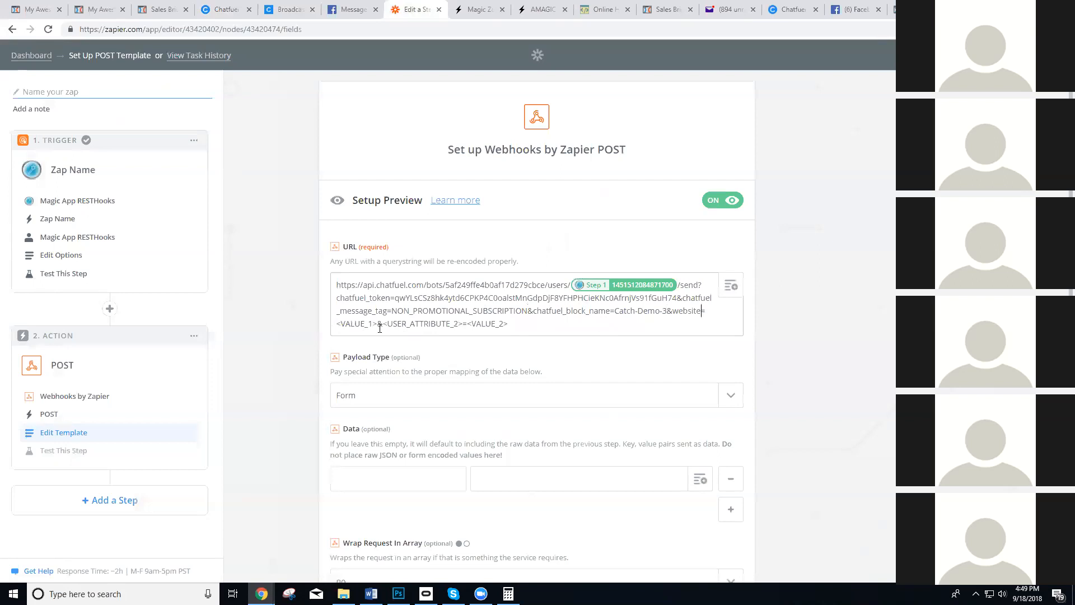
Replace <VALUE_1> with the landing page URL value from the trigger step and delete the second user attribute placeholder pair.
{"action": "left_click_drag", "start_coordinate": [378, 323], "coordinate": [339, 326]}
{"action": "left_click", "coordinate": [731, 286]}
{"action": "left_click", "coordinate": [384, 503]}
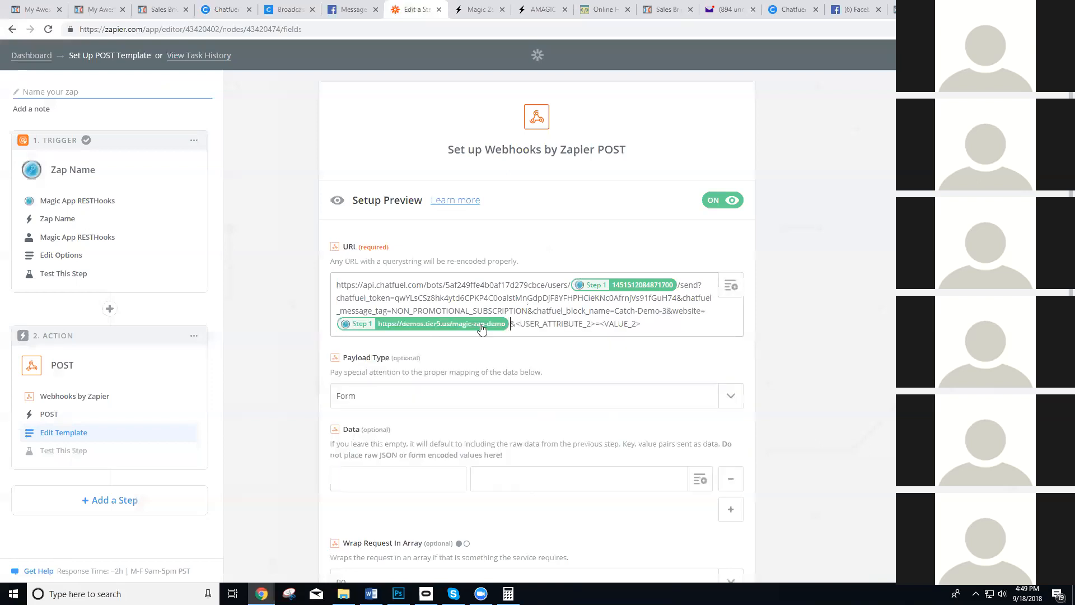
{"action": "left_click_drag", "start_coordinate": [642, 324], "coordinate": [511, 324]}
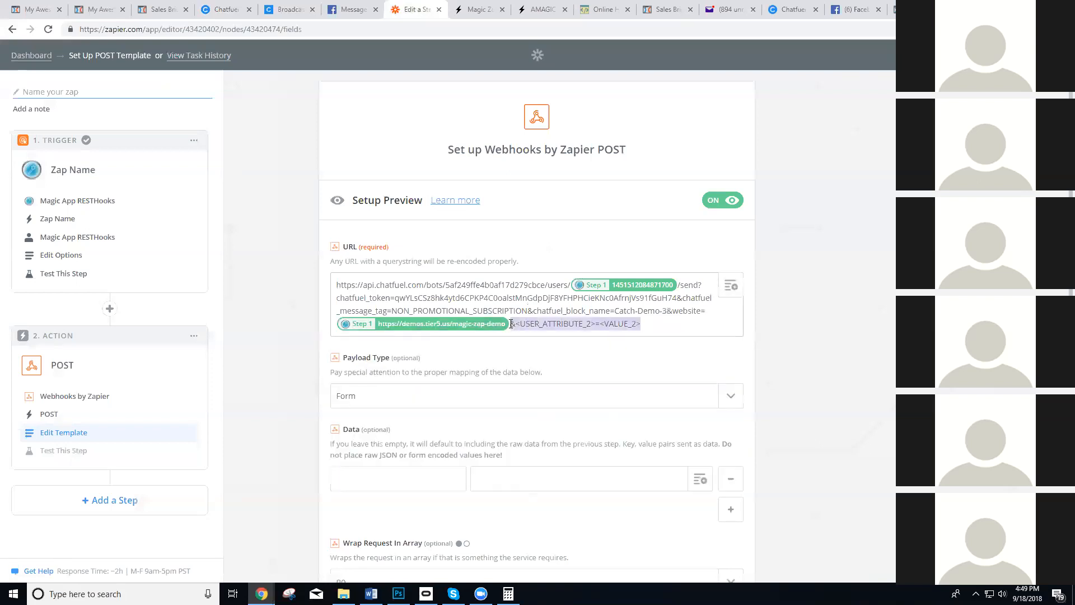
{"action": "key", "text": "BackSpace"}
Set the webhook's payload type to json, leave the other options as they are, and continue to the test stage.
{"action": "scroll", "coordinate": [462, 401], "scroll_direction": "down", "scroll_amount": 2}
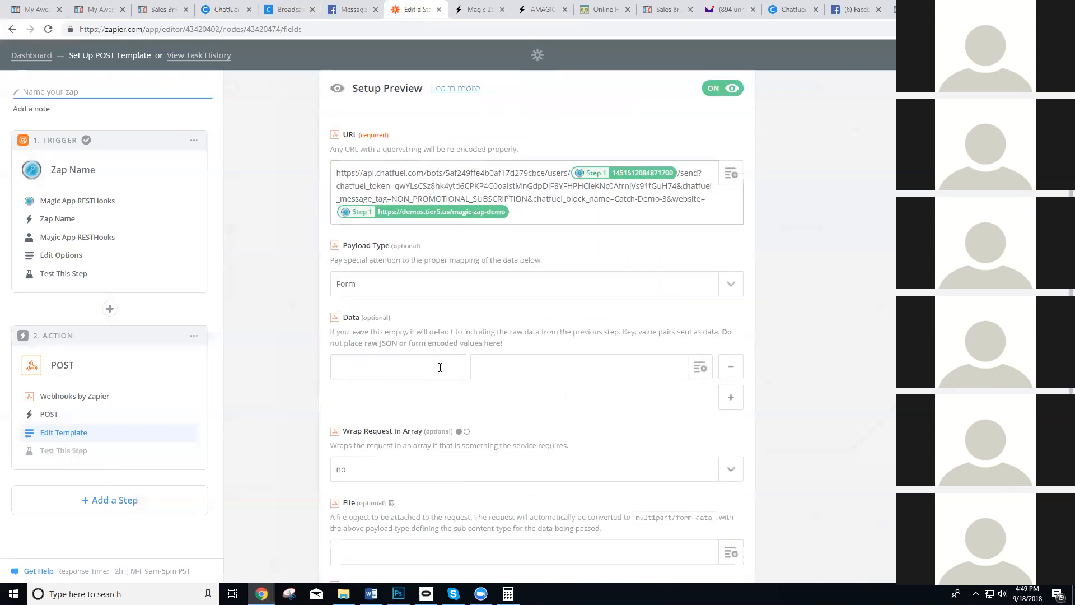
{"action": "left_click", "coordinate": [430, 290]}
{"action": "left_click", "coordinate": [368, 355]}
{"action": "scroll", "coordinate": [537, 411], "scroll_direction": "down", "scroll_amount": 6}
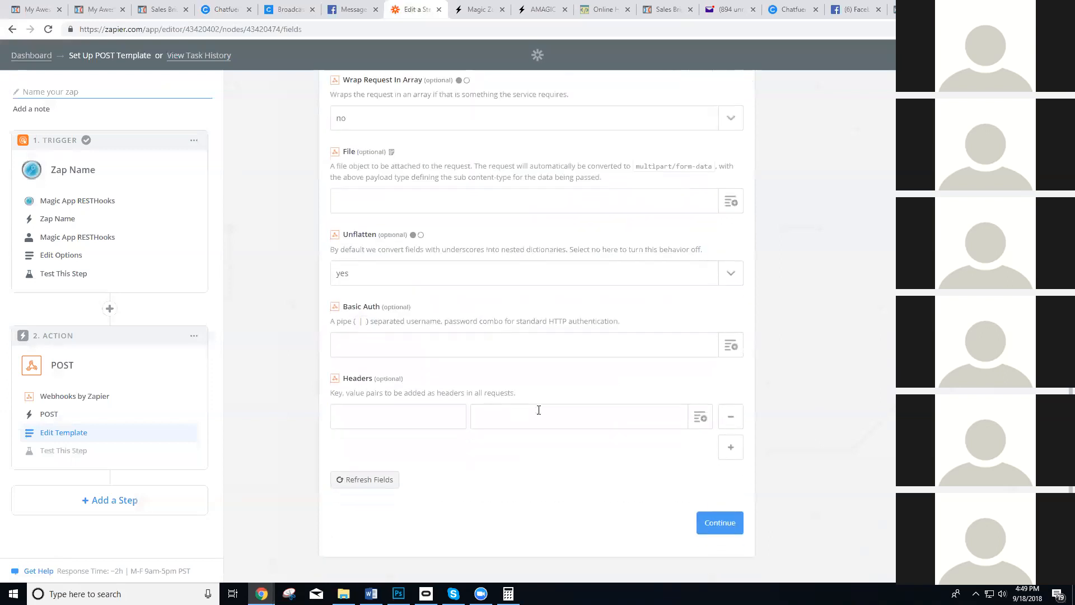
{"action": "left_click", "coordinate": [715, 523]}
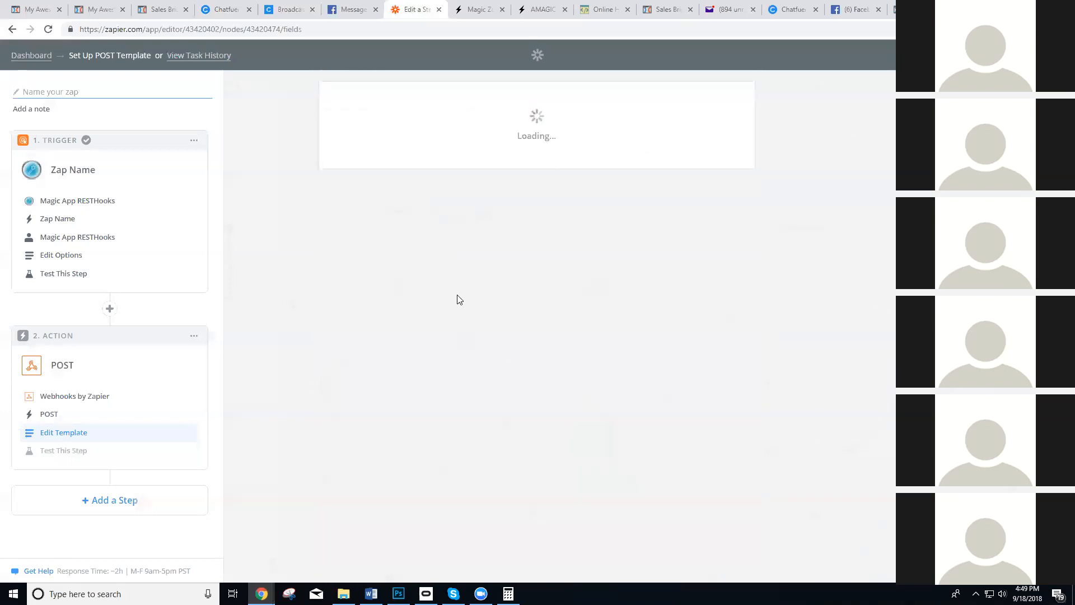
Send the test POST, check the Tier5 chat on Facebook for the broadcast message, and return to Zapier.
{"action": "scroll", "coordinate": [539, 319], "scroll_direction": "down", "scroll_amount": 4}
{"action": "left_click", "coordinate": [647, 499]}
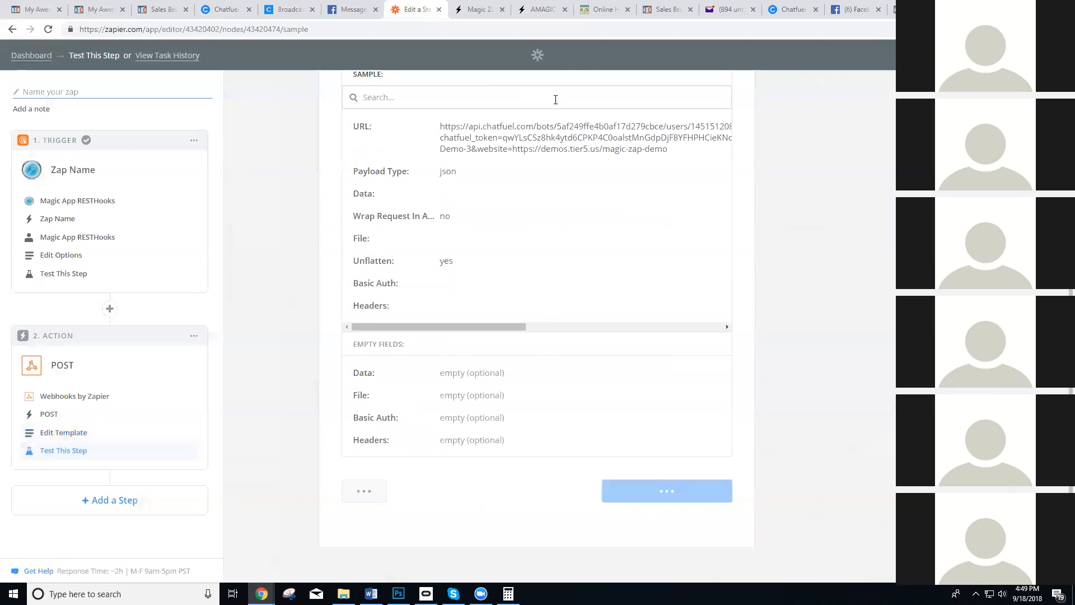
{"action": "left_click", "coordinate": [346, 5]}
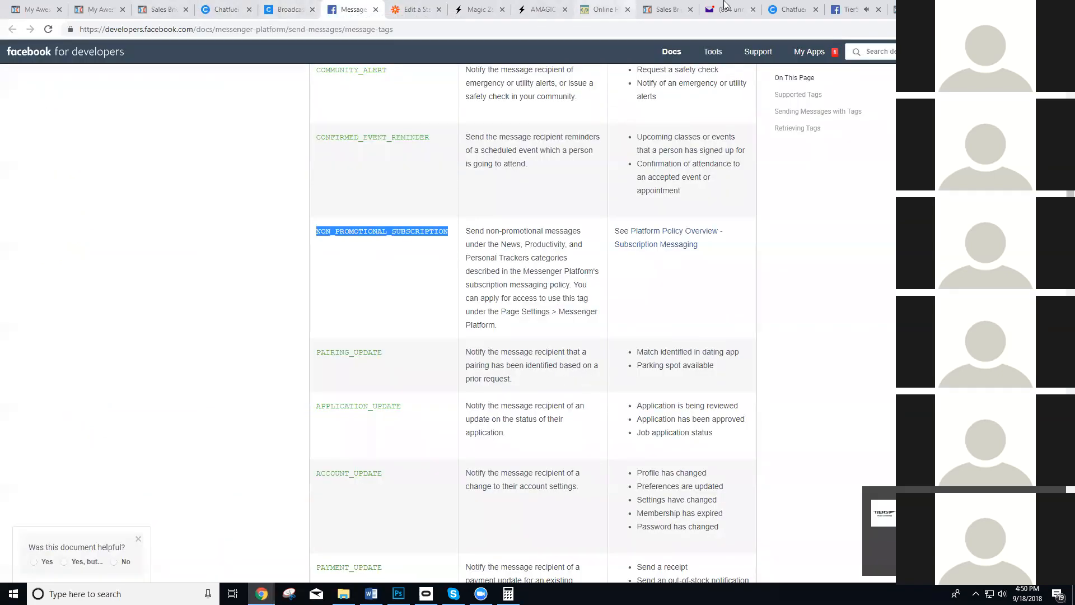
{"action": "left_click", "coordinate": [849, 7]}
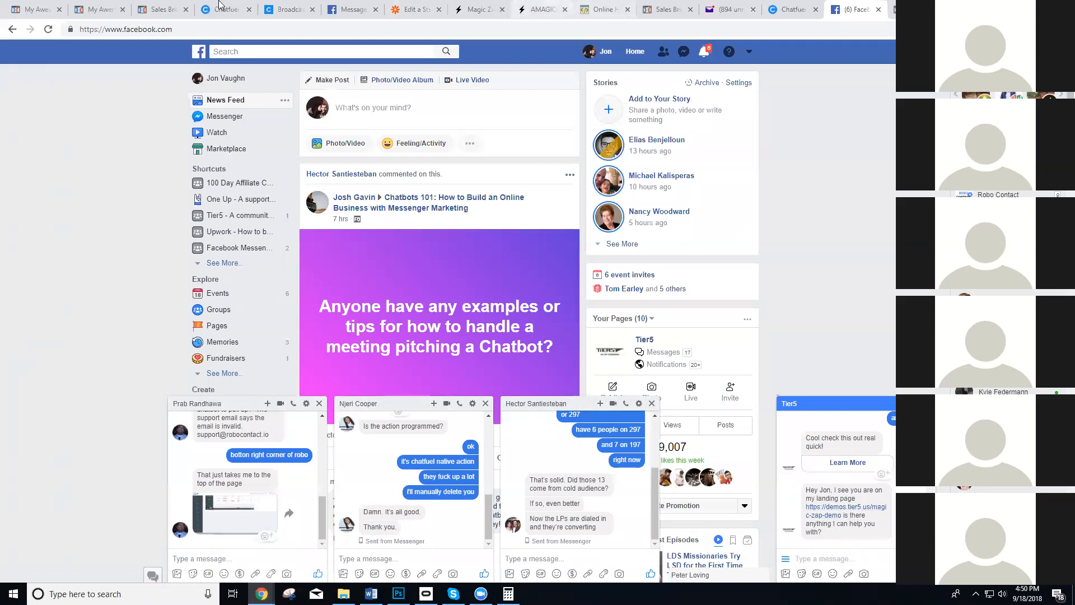
{"action": "left_click", "coordinate": [414, 9]}
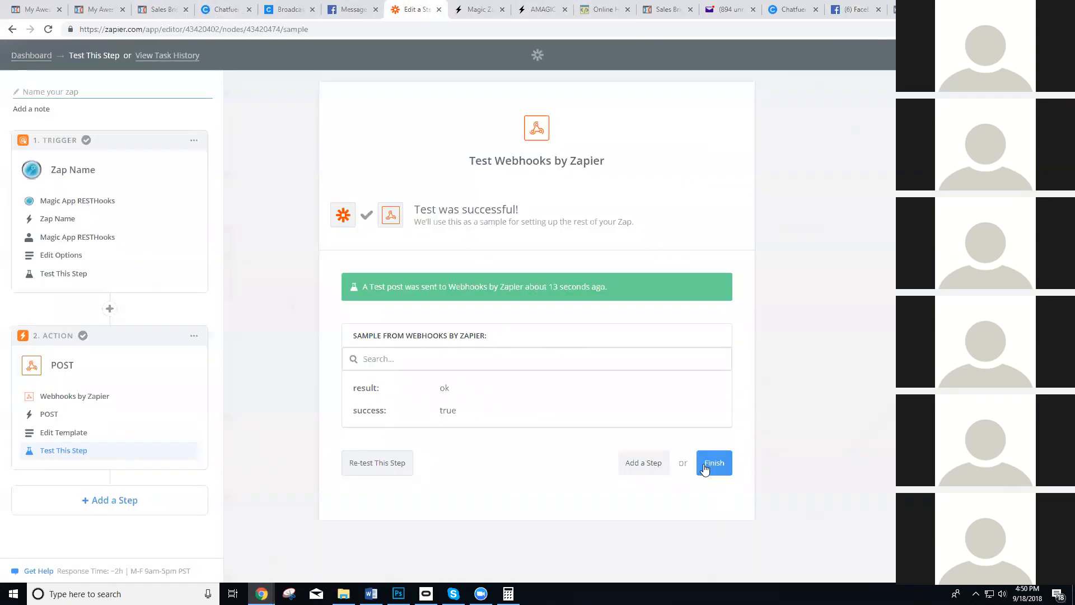
Finish the zap setup, name the zap "magiczap chatbot demo" and turn it on.
{"action": "left_click", "coordinate": [706, 469]}
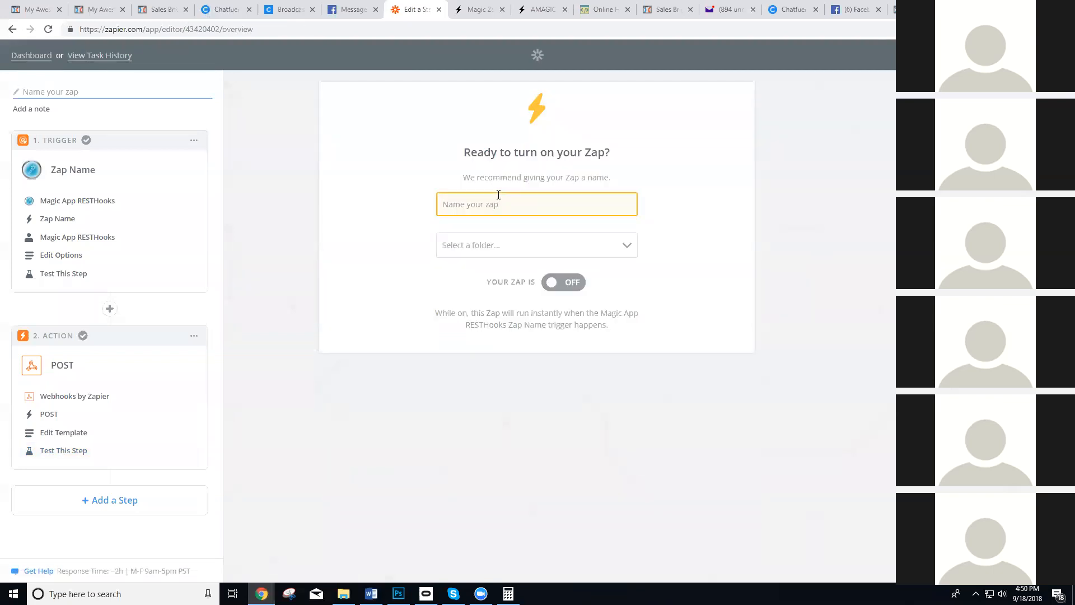
{"action": "type", "text": "magiczpd"}
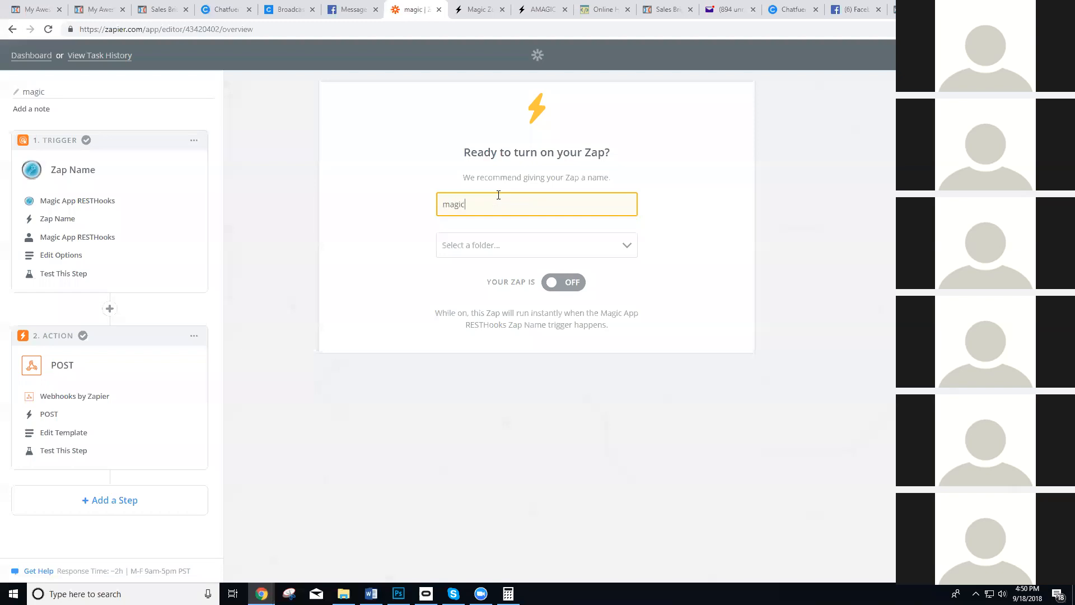
{"action": "key", "text": "BackSpace"}
{"action": "key", "text": "BackSpace"}
{"action": "key", "text": "BackSpace"}
{"action": "type", "text": "ap chatbot demo"}
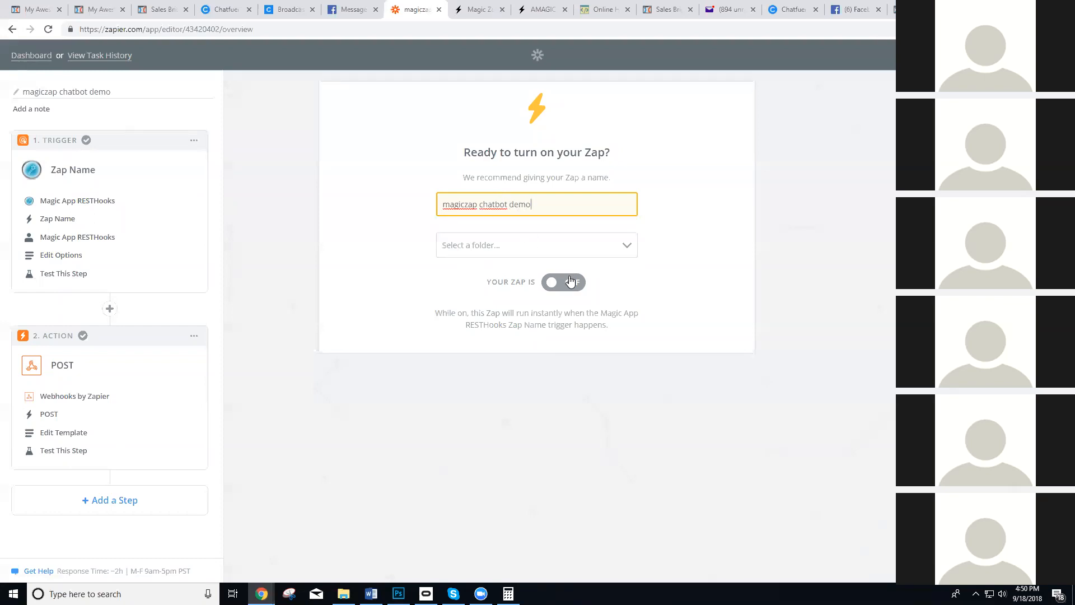
{"action": "left_click", "coordinate": [570, 281]}
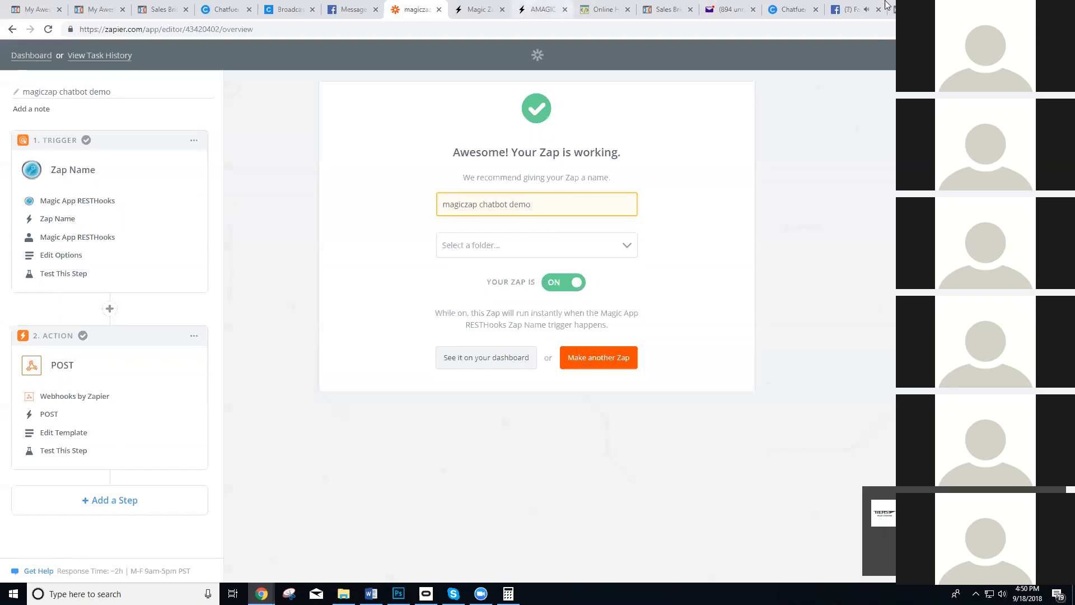
Switch to Facebook and send the message "demo 3" in the Tier5 chat.
{"action": "left_click", "coordinate": [846, 6]}
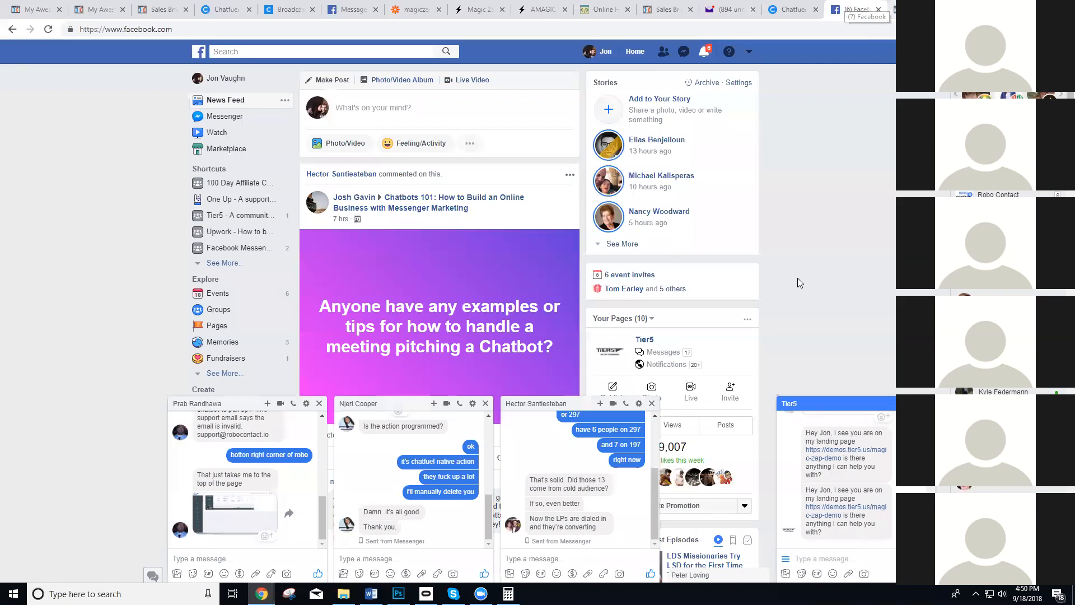
{"action": "scroll", "coordinate": [823, 364], "scroll_direction": "down", "scroll_amount": 3}
{"action": "left_click", "coordinate": [843, 554]}
{"action": "type", "text": "demo 3"}
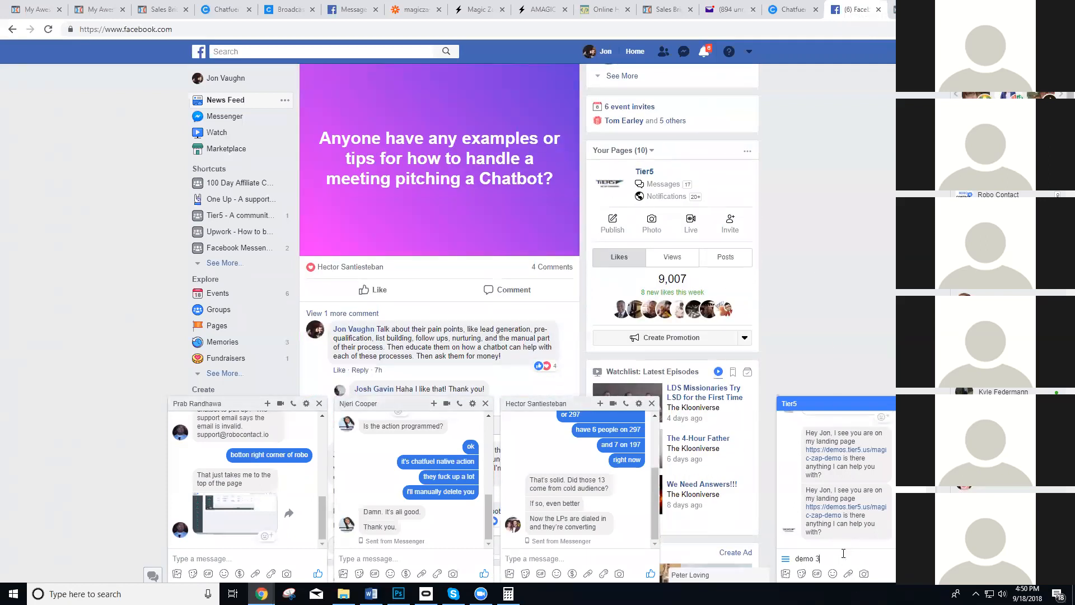
{"action": "key", "text": "Return"}
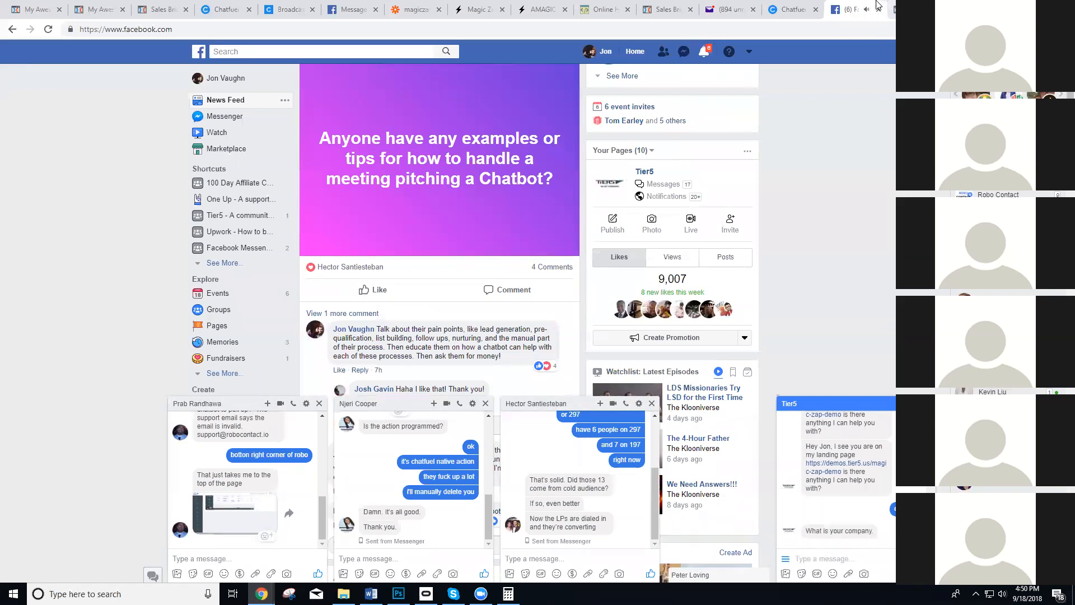
Move the Facebook page into its own browser window and open the landing page from the Tier5 chat.
{"action": "left_click_drag", "start_coordinate": [810, 54], "coordinate": [461, 121]}
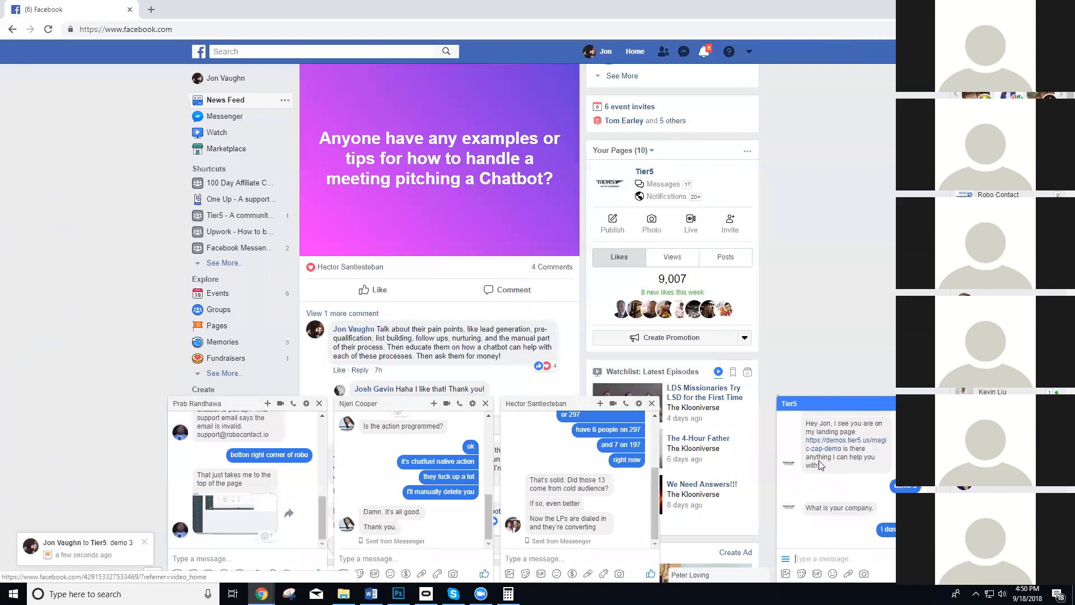
{"action": "left_click", "coordinate": [848, 525]}
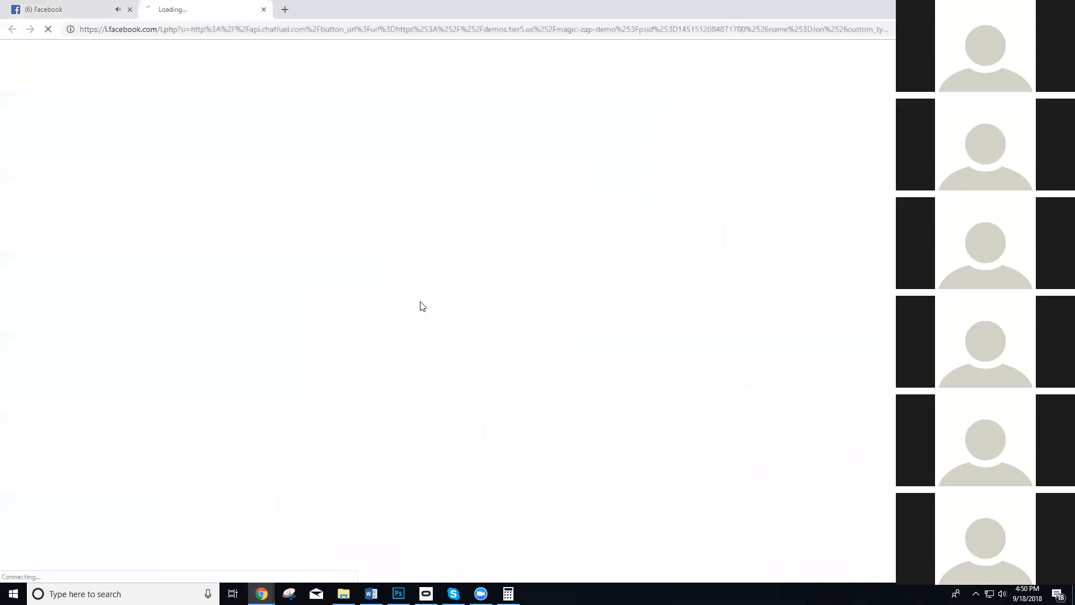
Check the Tier5 chat for the landing-page message, reopen the landing page from the chat, and check the chat again.
{"action": "left_click", "coordinate": [67, 9]}
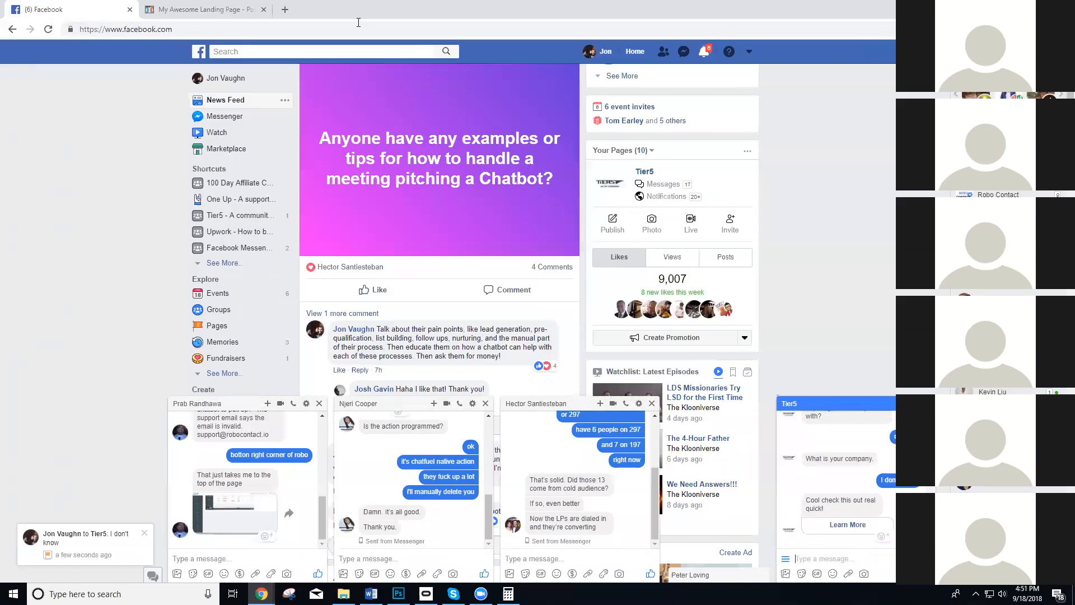
{"action": "left_click", "coordinate": [206, 7]}
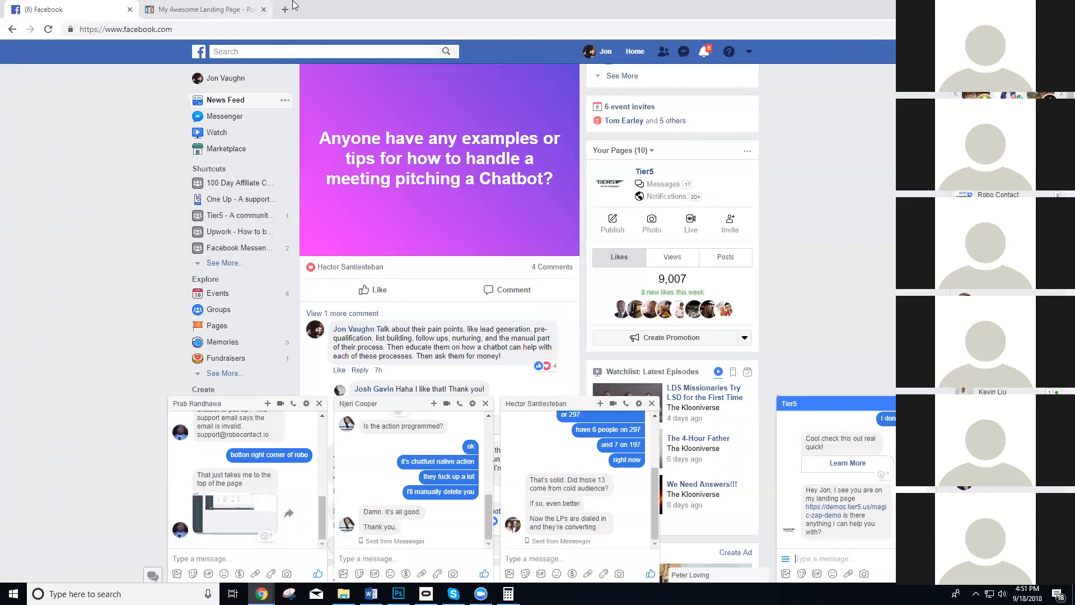
{"action": "left_click", "coordinate": [845, 465]}
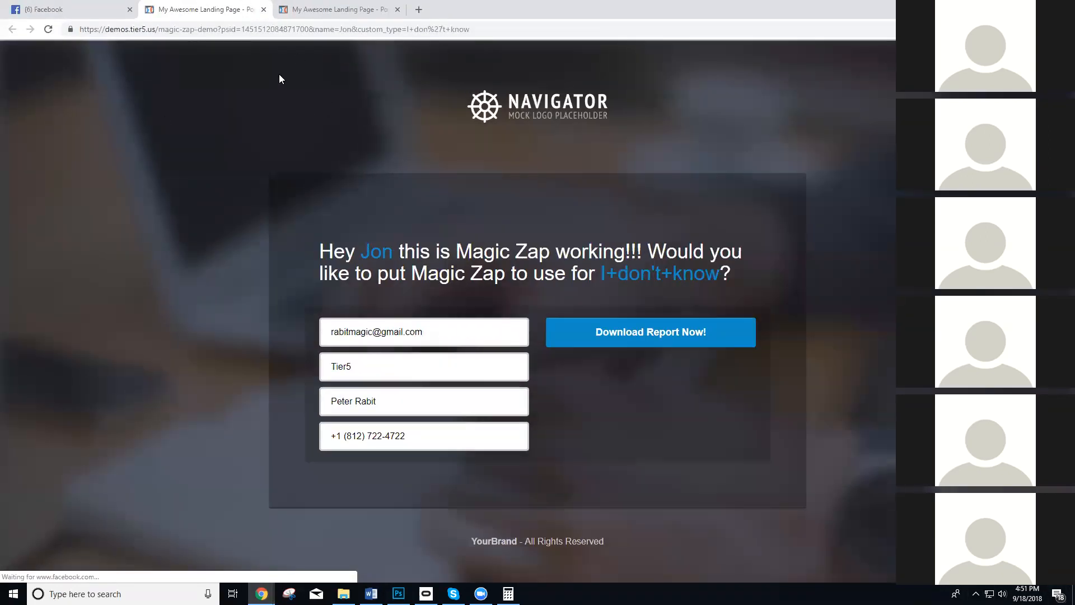
{"action": "left_click", "coordinate": [84, 9]}
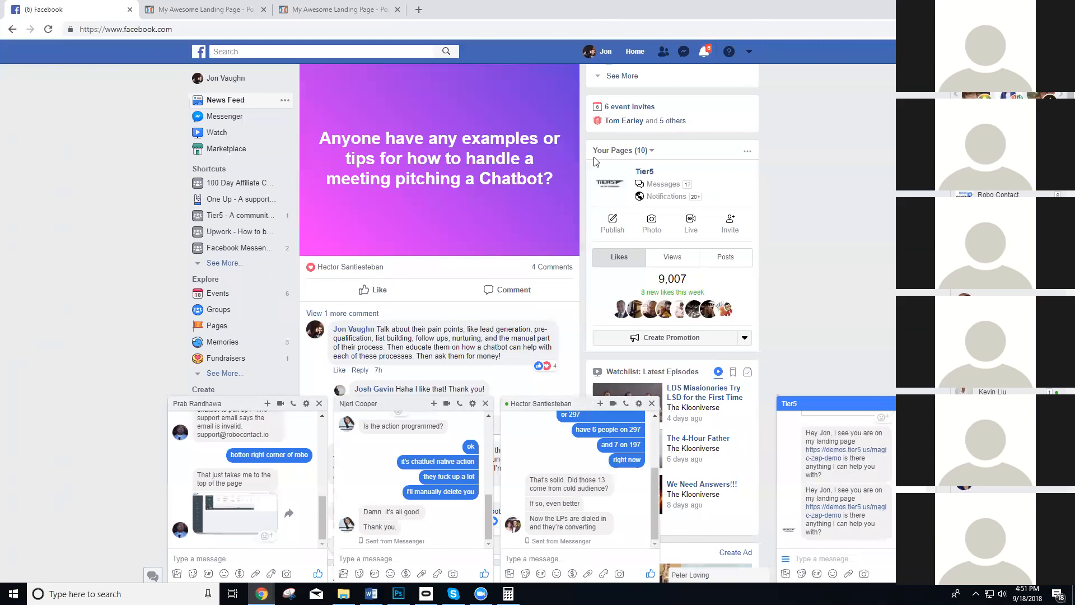
Return to Zapier and open the choices for inserting a step between the trigger and the POST action.
{"action": "key", "text": "alt+Tab"}
{"action": "left_click", "coordinate": [448, 5]}
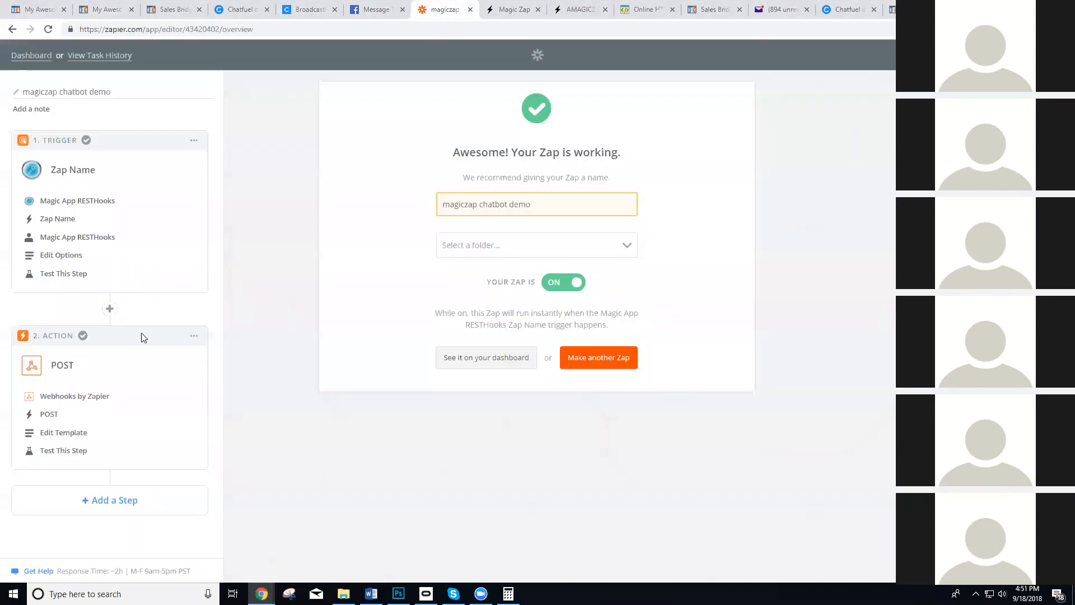
{"action": "left_click", "coordinate": [108, 311]}
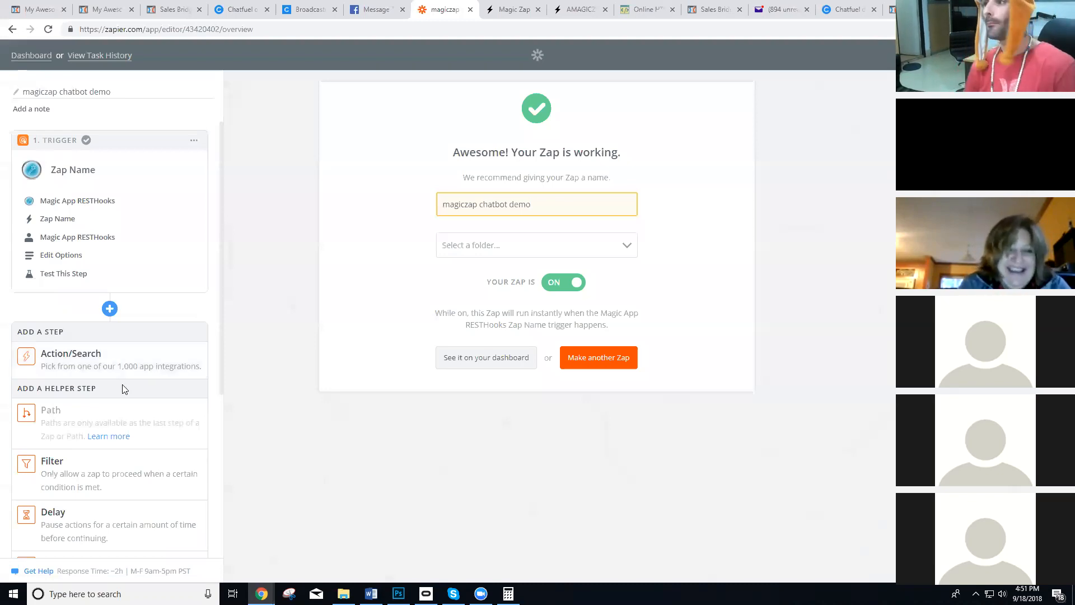
Switch to the Magic Zap list and add the parameters email and phone to the Test Demo Right Now zap.
{"action": "left_click", "coordinate": [560, 5]}
{"action": "left_click", "coordinate": [510, 7]}
{"action": "left_click", "coordinate": [577, 6]}
{"action": "left_click", "coordinate": [535, 323]}
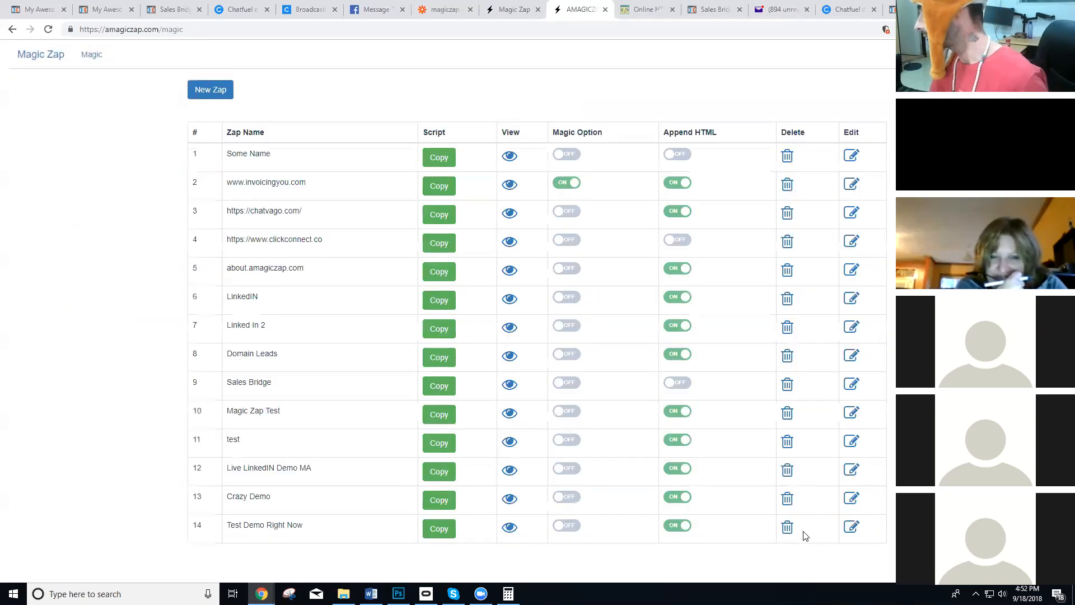
{"action": "left_click", "coordinate": [851, 526]}
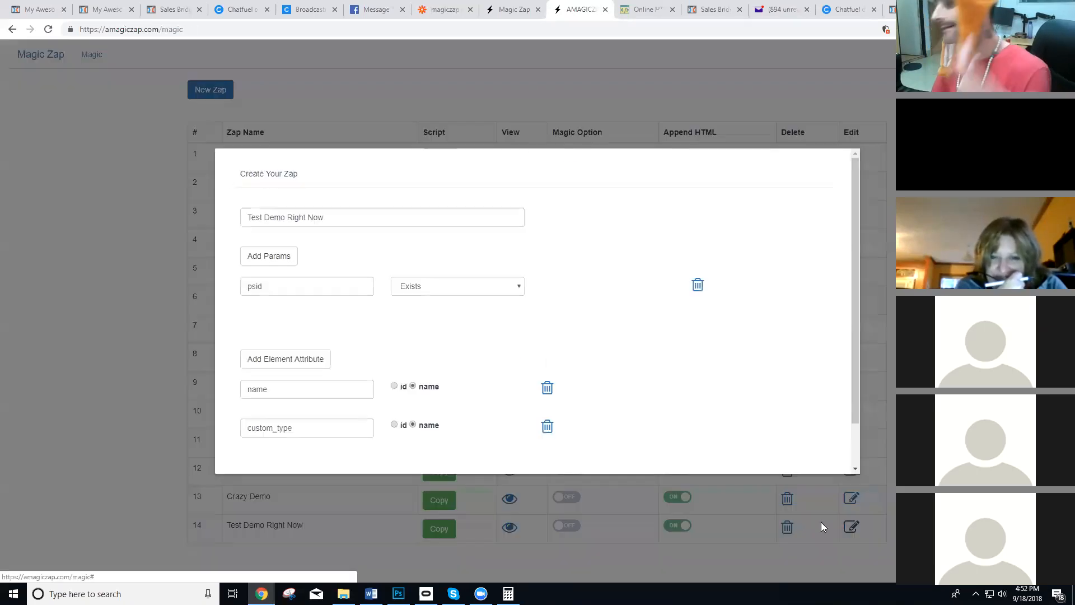
{"action": "left_click", "coordinate": [276, 257]}
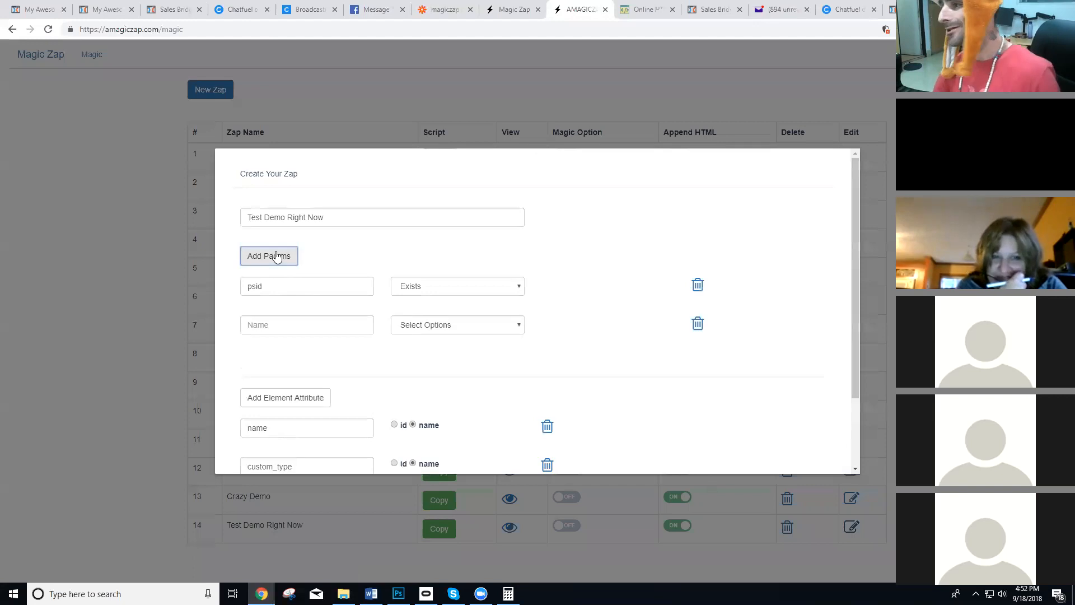
{"action": "left_click", "coordinate": [349, 325]}
{"action": "type", "text": "email"}
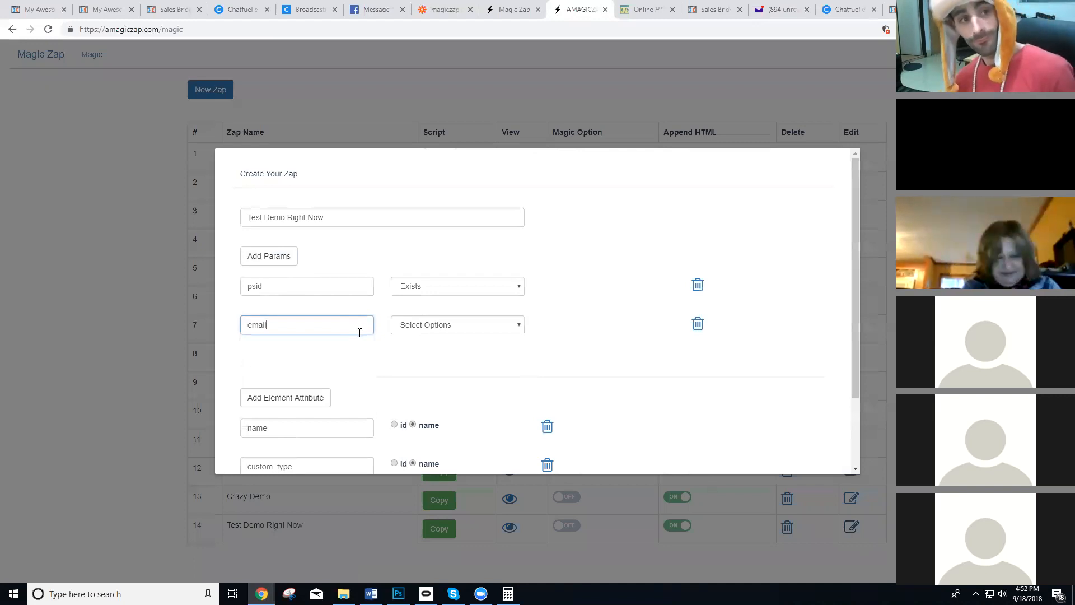
{"action": "left_click", "coordinate": [263, 256]}
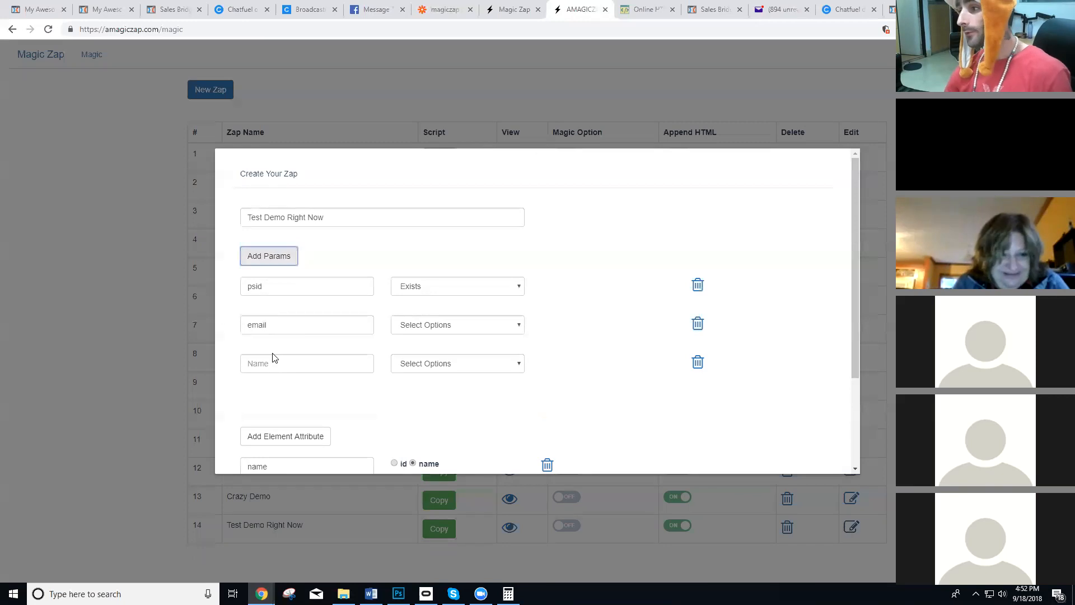
{"action": "left_click", "coordinate": [278, 363]}
{"action": "type", "text": "phone"}
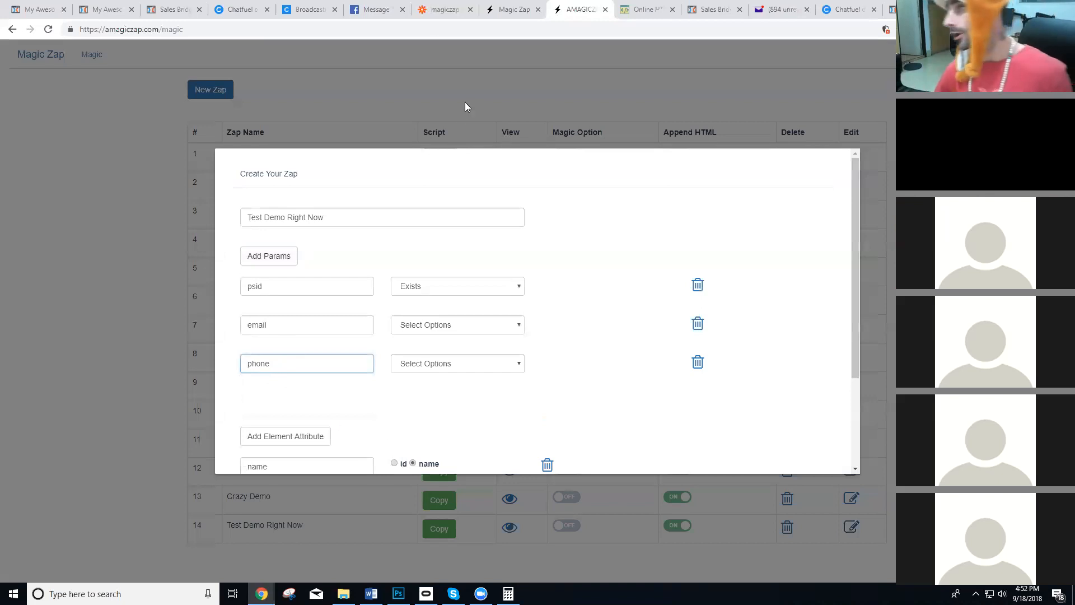
Switch back to Zapier and examine the helper steps that can be inserted before the POST action.
{"action": "left_click", "coordinate": [437, 9]}
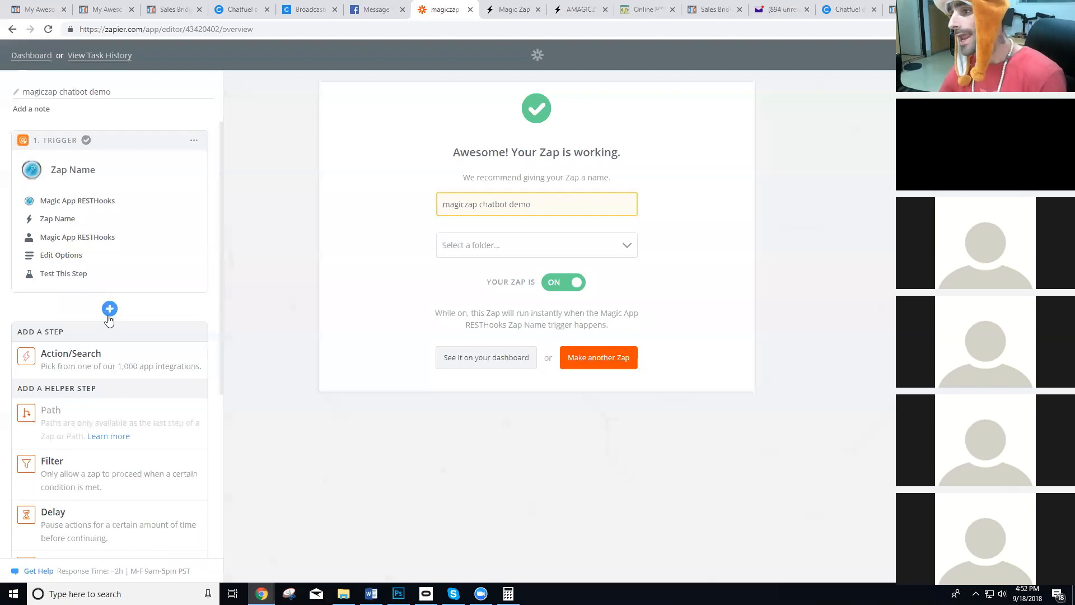
{"action": "scroll", "coordinate": [107, 347], "scroll_direction": "down", "scroll_amount": 5}
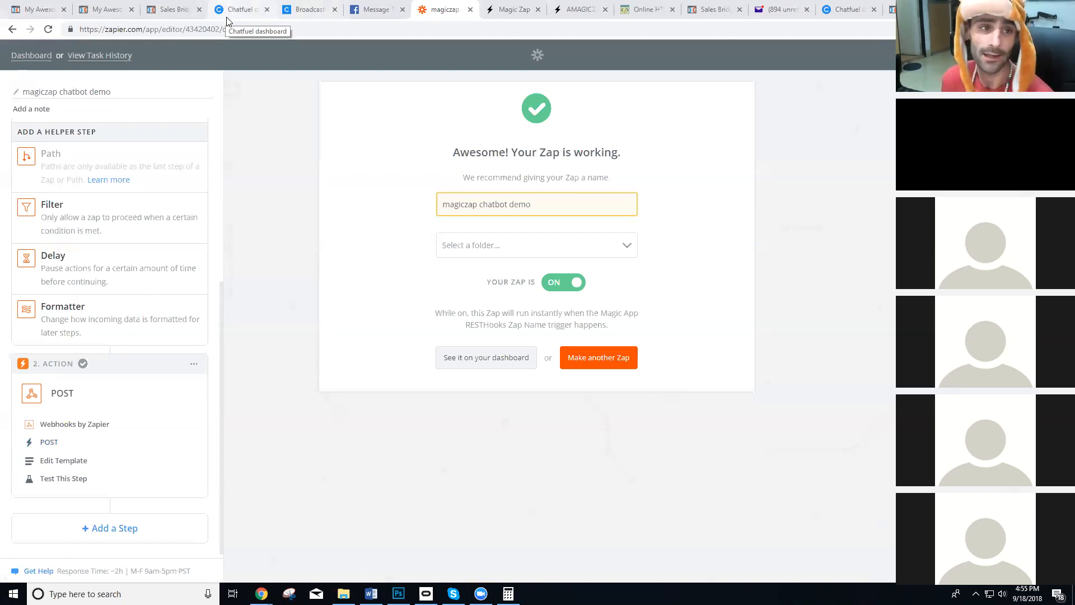
View the Sales Bridge demo page with its opt-in form closed, and reload the magic-zap-demo landing page.
{"action": "left_click", "coordinate": [119, 7]}
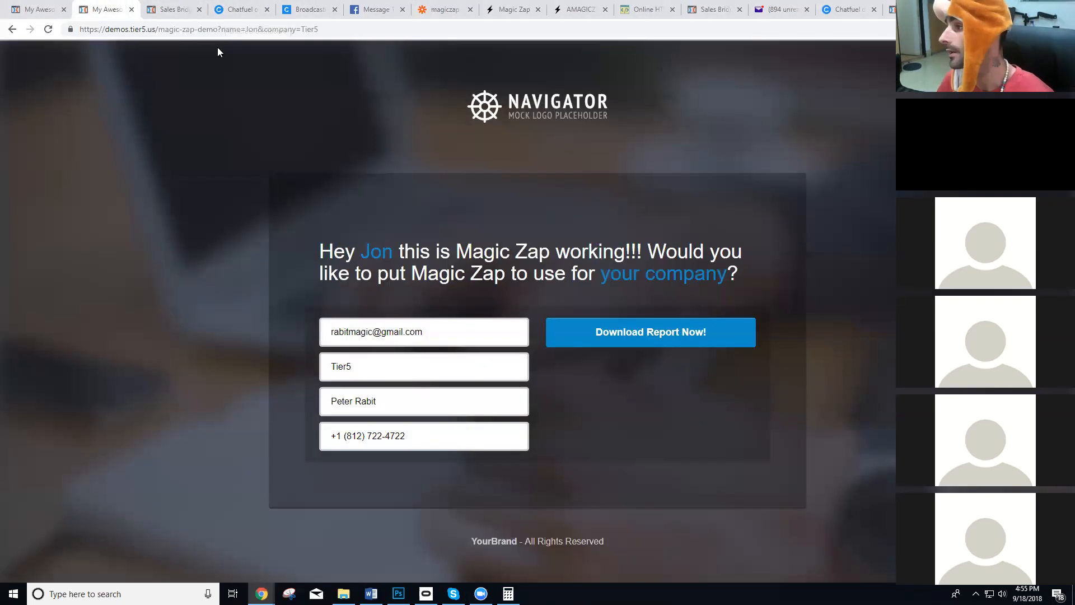
{"action": "left_click", "coordinate": [179, 9]}
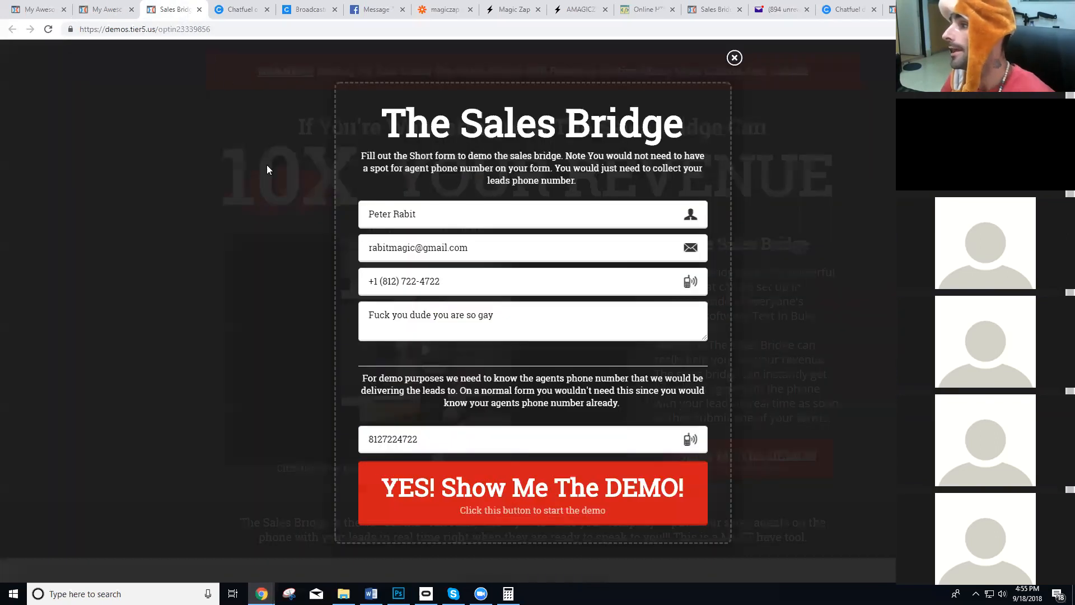
{"action": "left_click", "coordinate": [734, 57]}
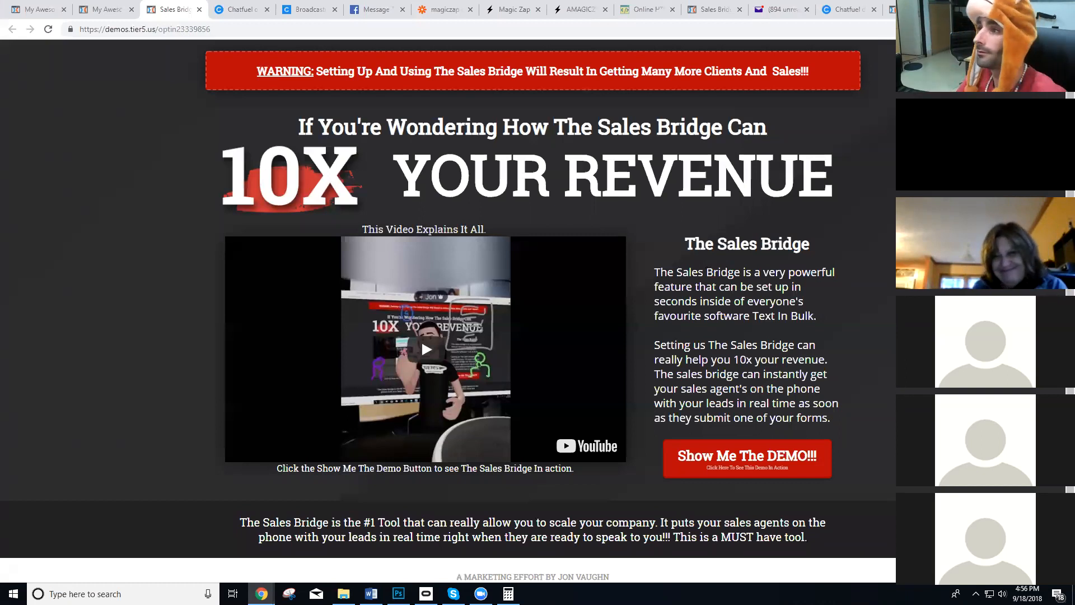
{"action": "left_click", "coordinate": [106, 16]}
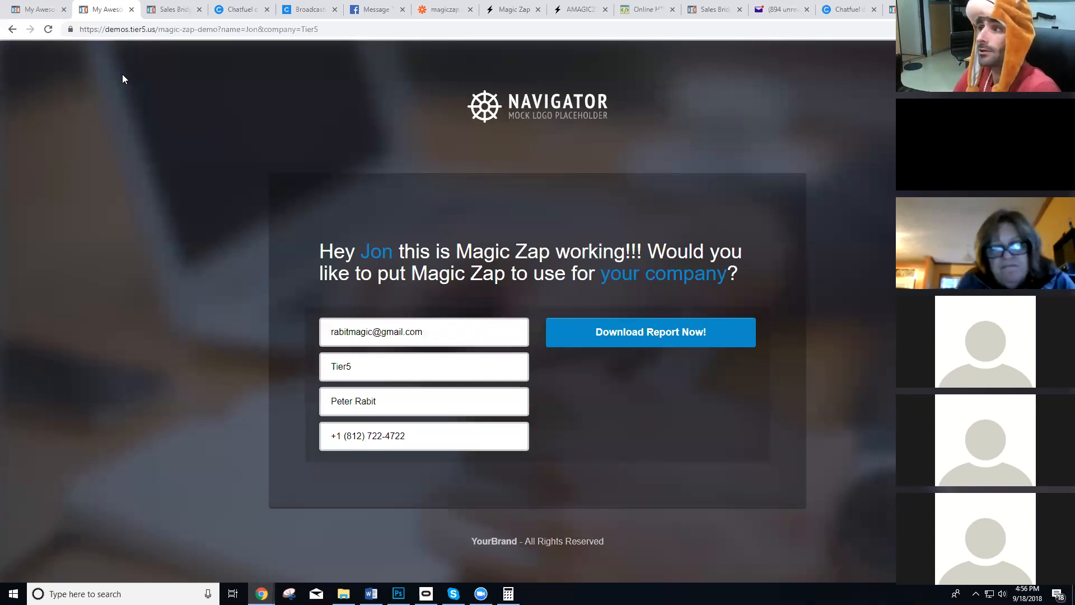
{"action": "left_click", "coordinate": [48, 30]}
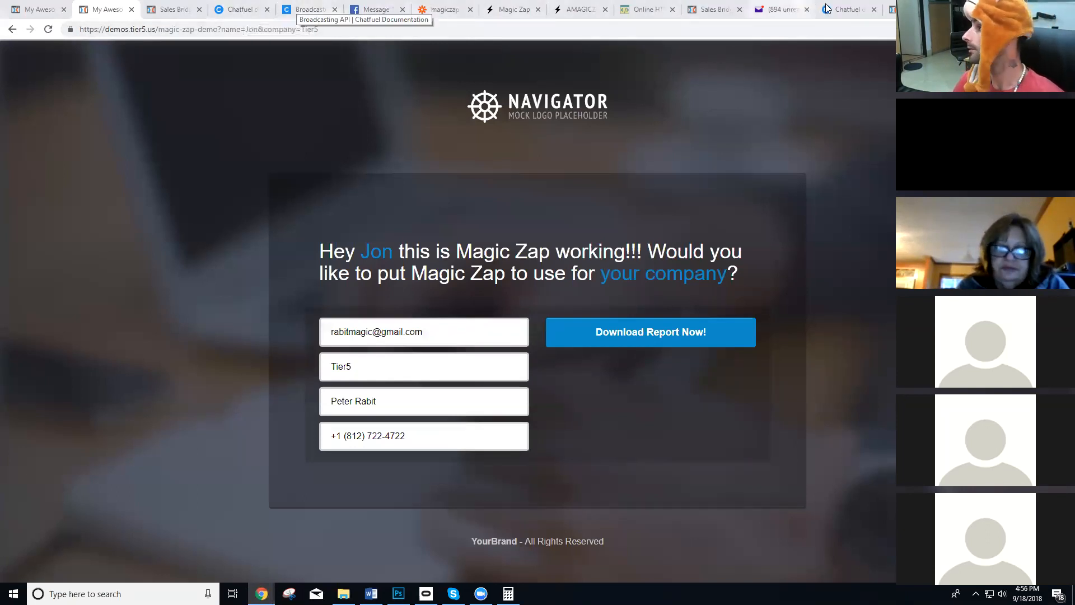
Open the Robo Contact website in a new browser tab.
{"action": "key", "text": "ctrl+t"}
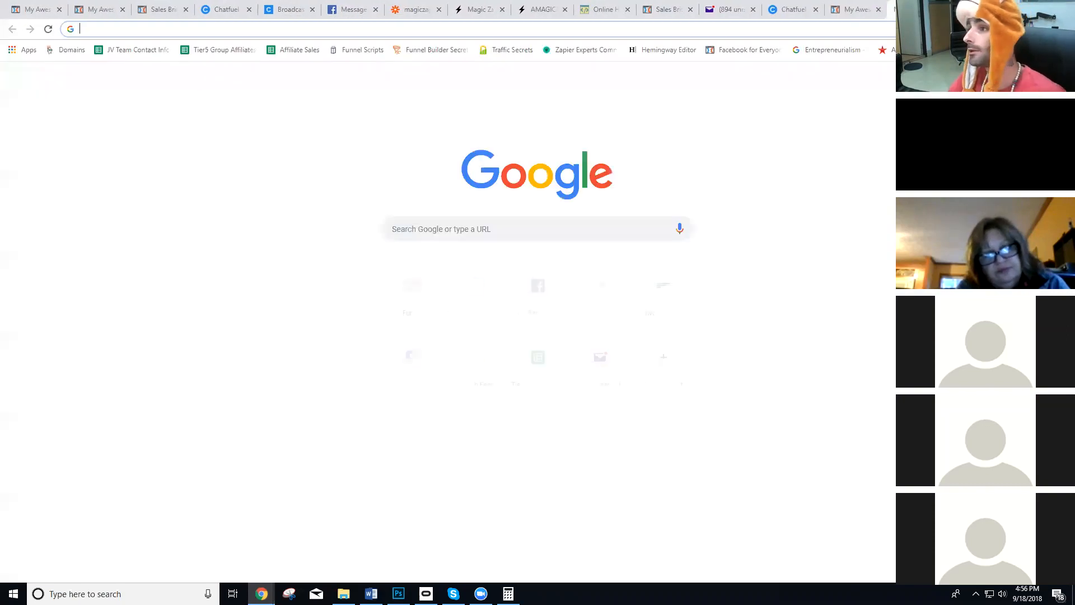
{"action": "type", "text": "robocontact.io"}
{"action": "key", "text": "Return"}
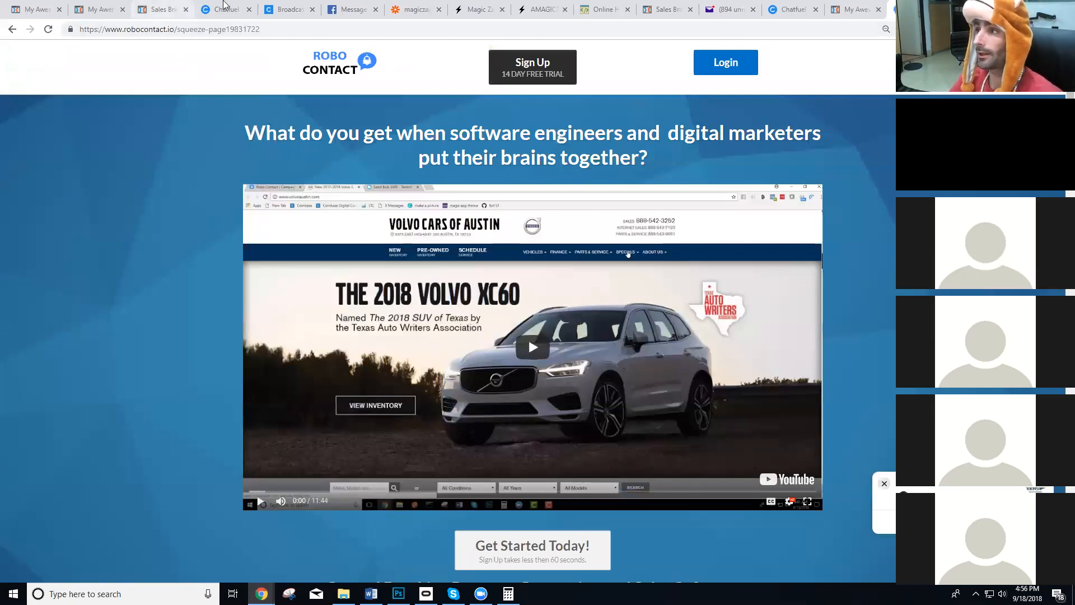
Return to the Magic Zap list, remove the email and phone parameters from the Test Demo Right Now zap and save the update.
{"action": "left_click", "coordinate": [170, 5]}
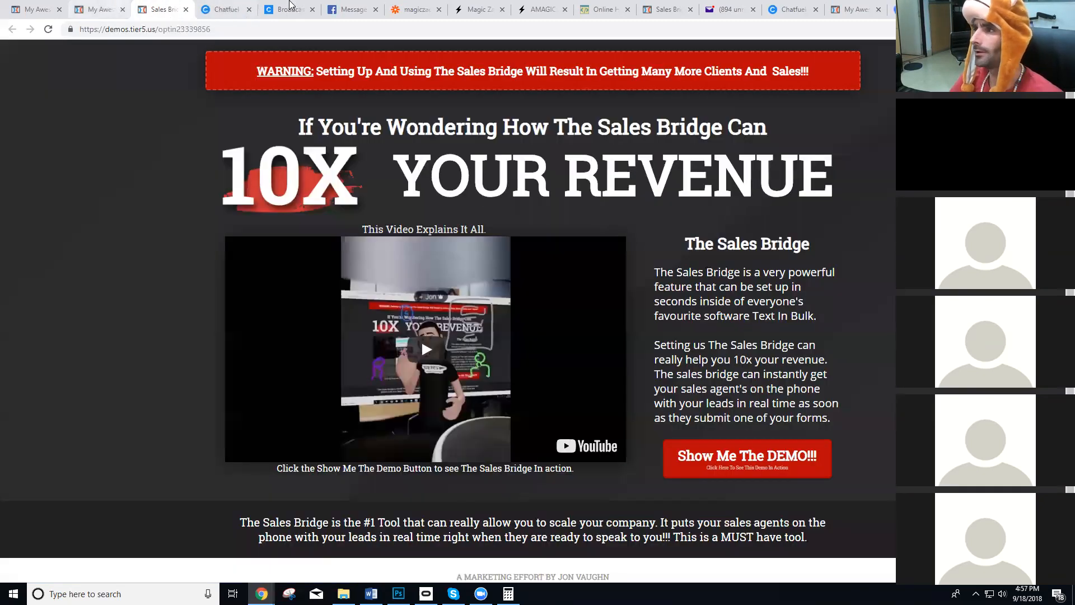
{"action": "left_click", "coordinate": [479, 7]}
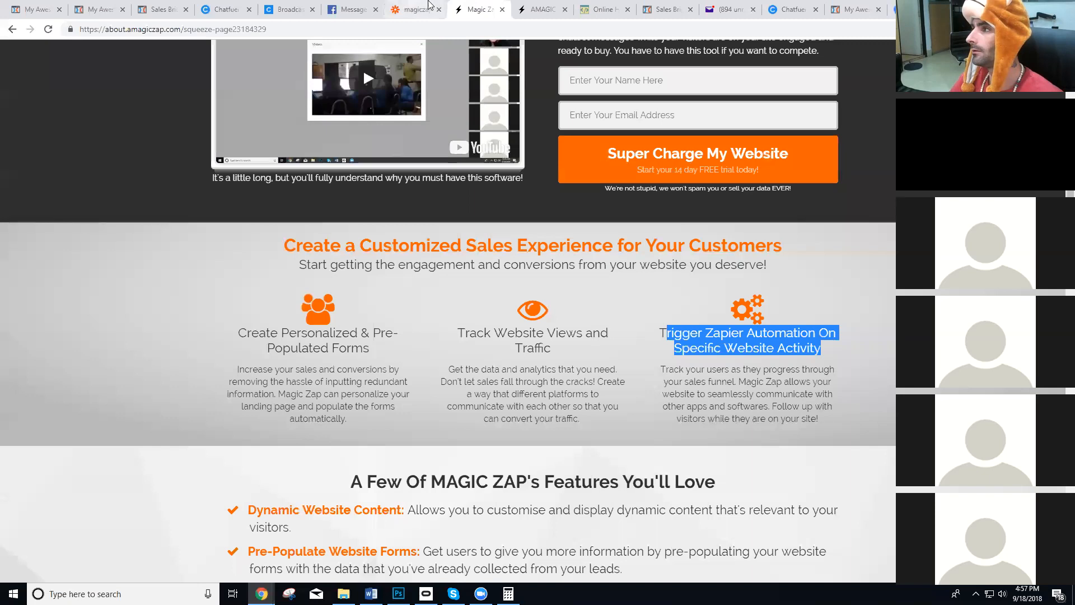
{"action": "left_click", "coordinate": [538, 9]}
{"action": "scroll", "coordinate": [659, 399], "scroll_direction": "down", "scroll_amount": 3}
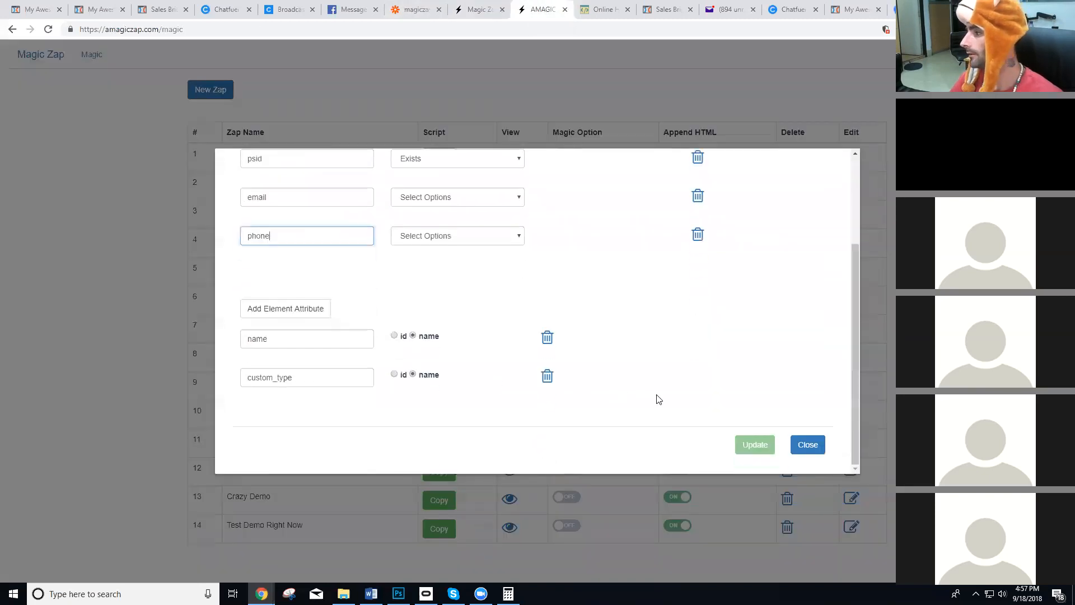
{"action": "left_click", "coordinate": [806, 445]}
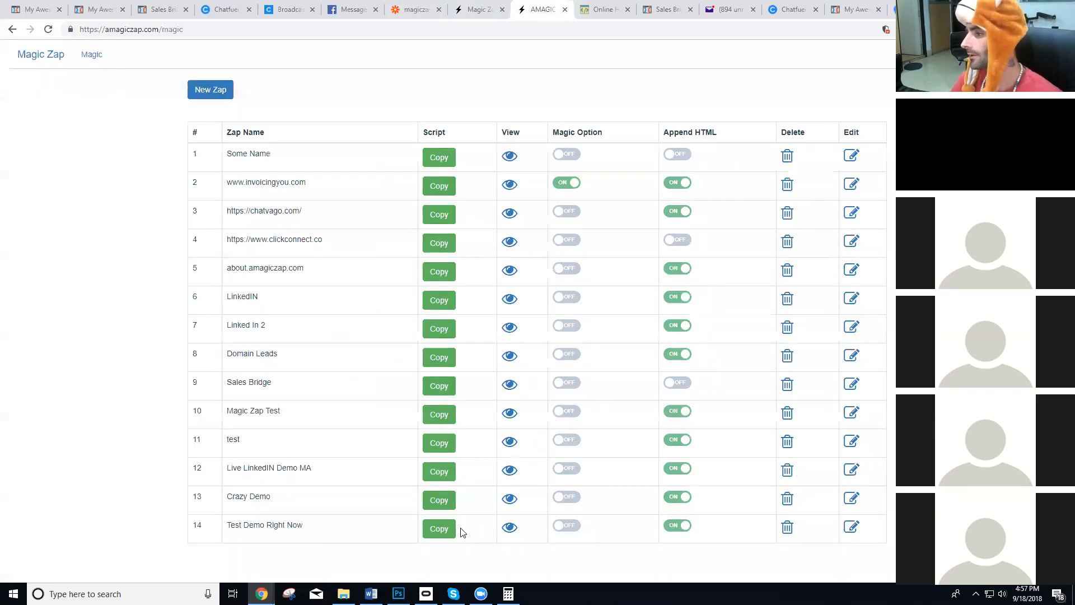
{"action": "left_click", "coordinate": [853, 526]}
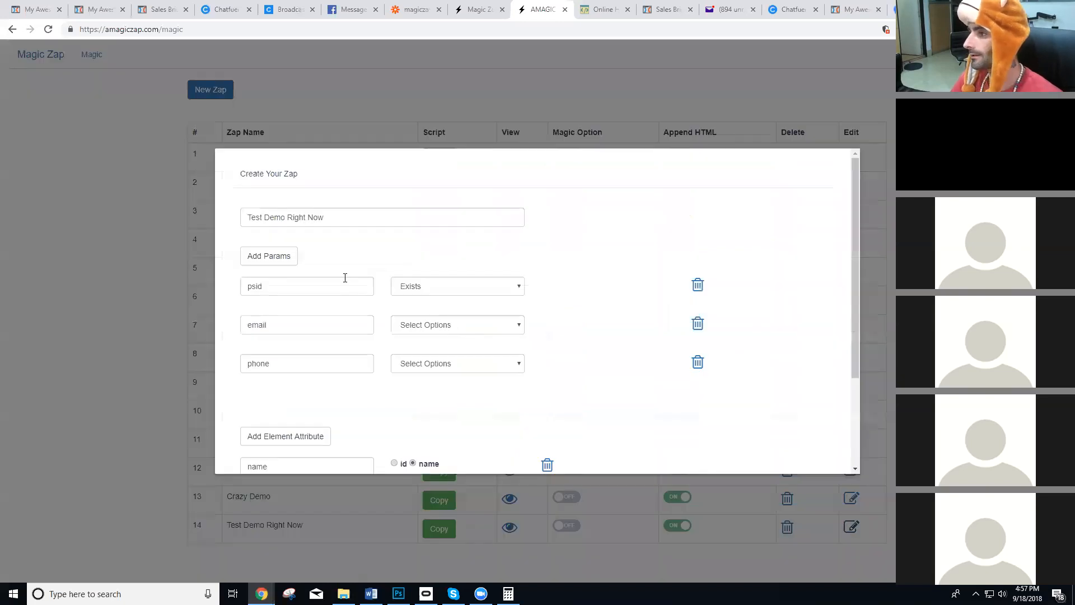
{"action": "scroll", "coordinate": [345, 284], "scroll_direction": "down", "scroll_amount": 1}
{"action": "scroll", "coordinate": [328, 272], "scroll_direction": "up", "scroll_amount": 1}
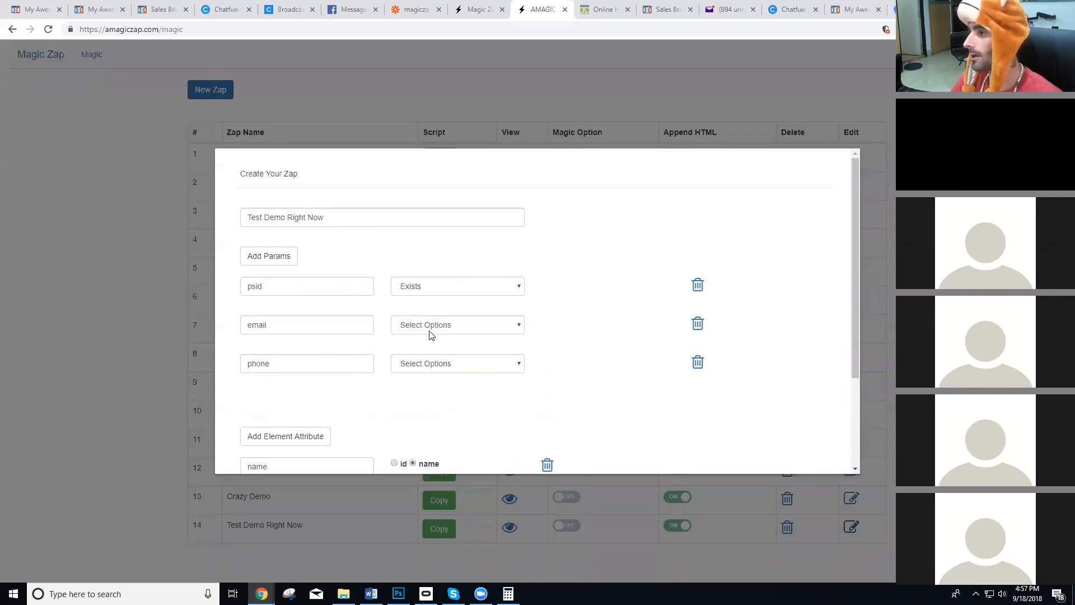
{"action": "left_click", "coordinate": [697, 324]}
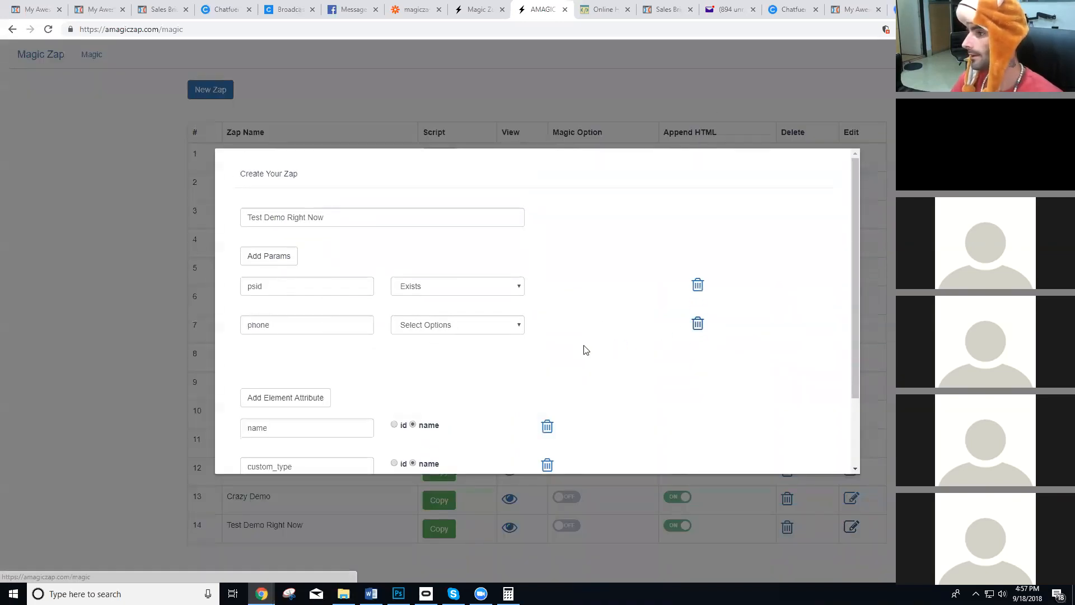
{"action": "left_click", "coordinate": [697, 325]}
{"action": "scroll", "coordinate": [693, 336], "scroll_direction": "down", "scroll_amount": 1}
{"action": "left_click", "coordinate": [751, 445]}
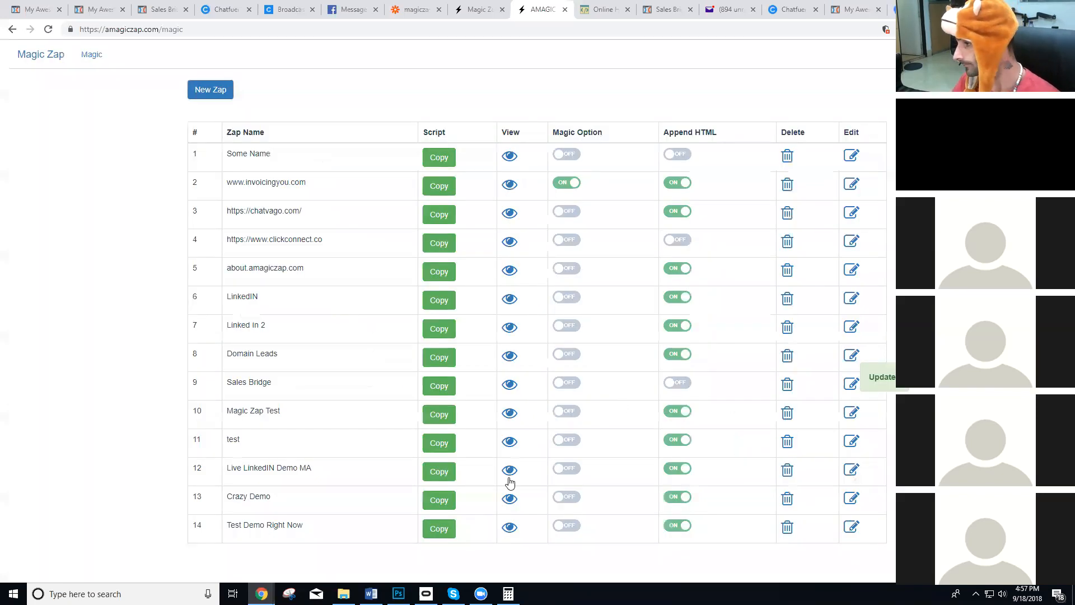
Copy the script of the Test Demo Right Now zap and switch to the ClickFunnels page editor.
{"action": "left_click", "coordinate": [449, 537]}
{"action": "left_click", "coordinate": [536, 318]}
{"action": "left_click", "coordinate": [11, 9]}
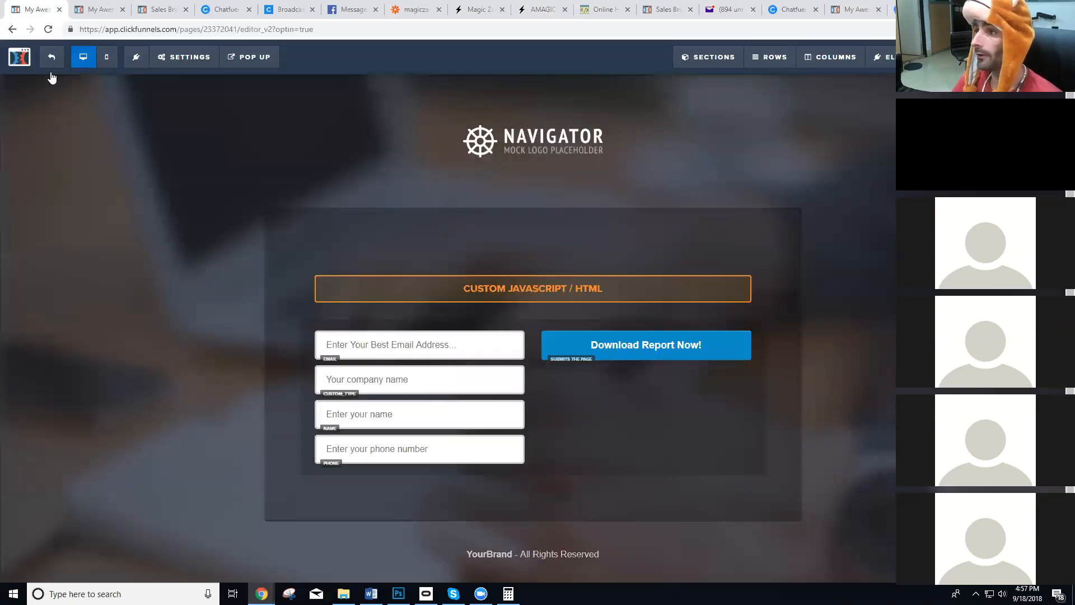
Leave the page editor and open the RoboContact funnel from the list of all funnels.
{"action": "left_click", "coordinate": [52, 72]}
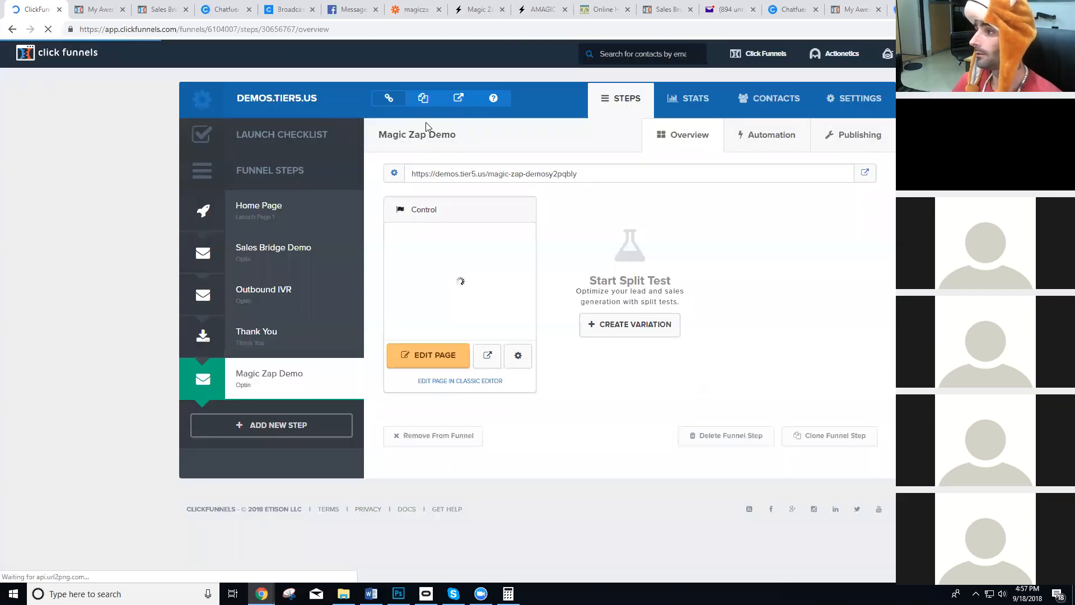
{"action": "mouse_move", "coordinate": [748, 56]}
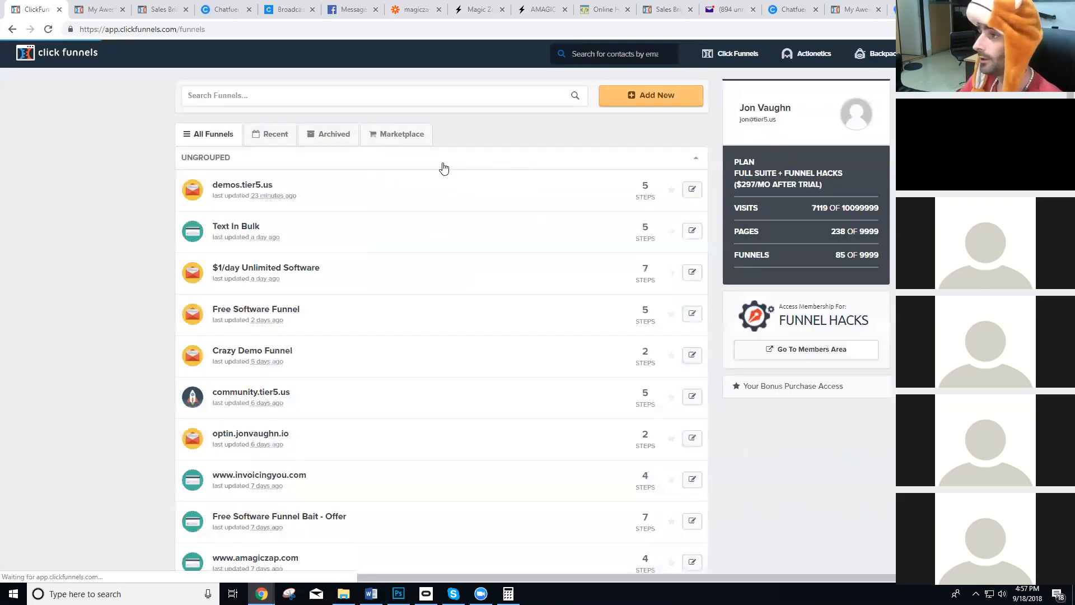
{"action": "scroll", "coordinate": [355, 302], "scroll_direction": "down", "scroll_amount": 3}
{"action": "scroll", "coordinate": [347, 287], "scroll_direction": "down", "scroll_amount": 2}
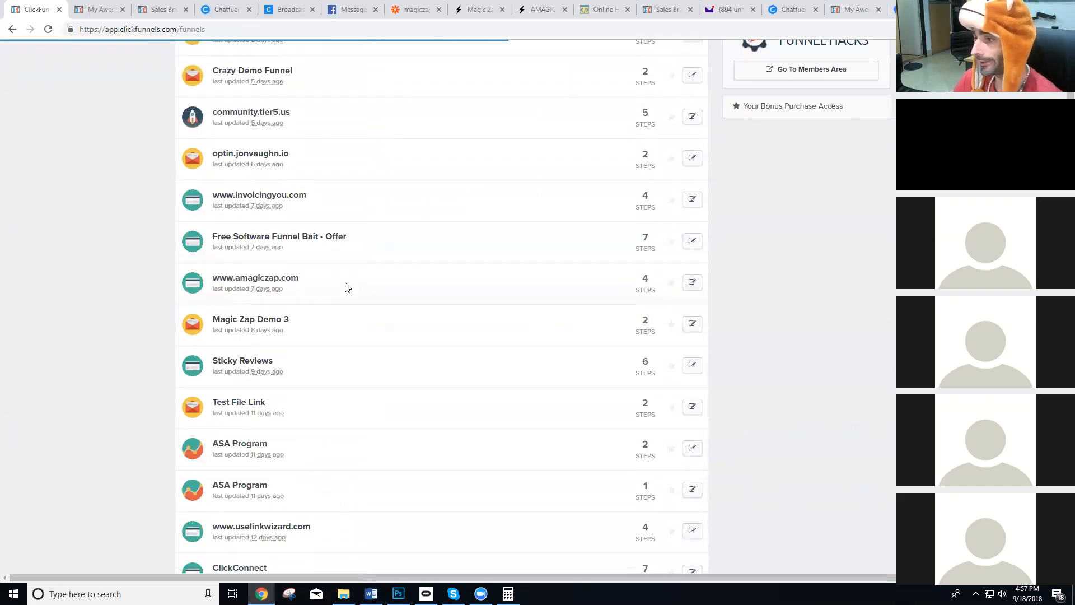
{"action": "scroll", "coordinate": [346, 287], "scroll_direction": "down", "scroll_amount": 5}
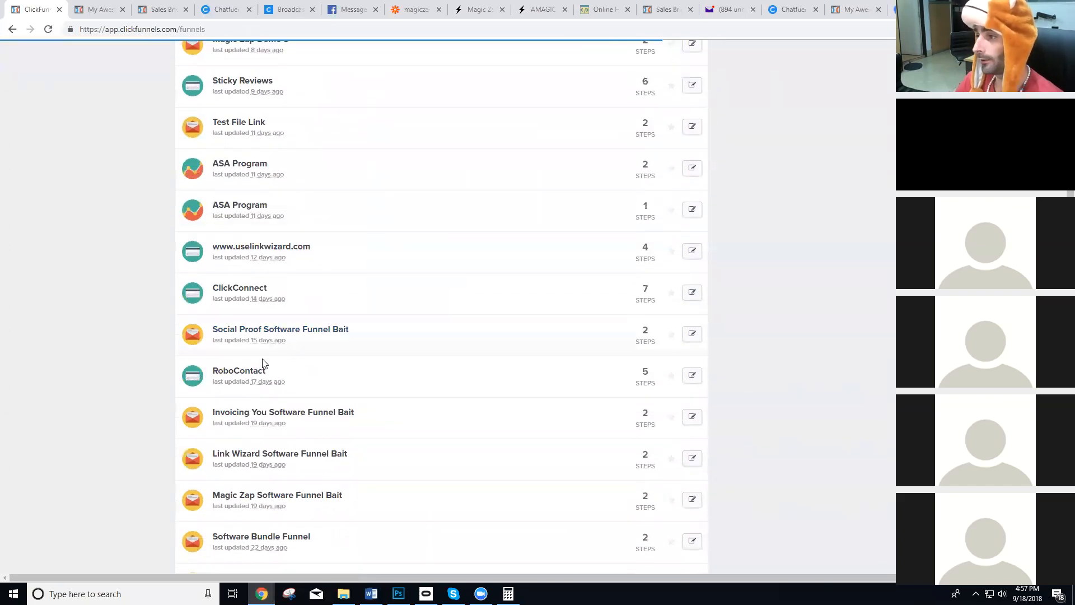
{"action": "left_click", "coordinate": [235, 372]}
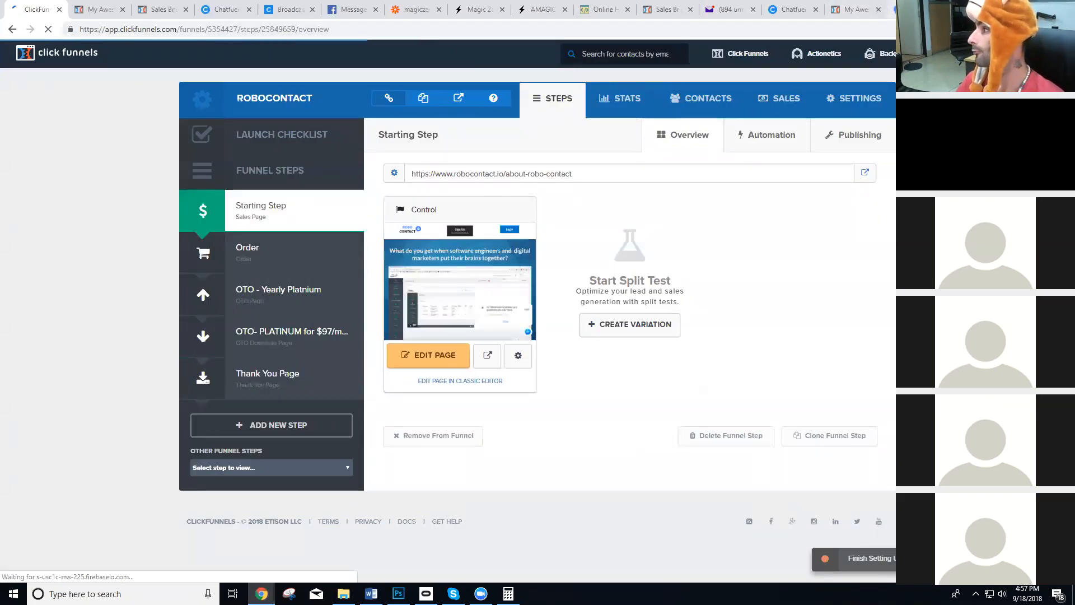
Check the live Robo Contact page and open its squeeze page from the RoboContact funnel in the page editor.
{"action": "left_click", "coordinate": [921, 9]}
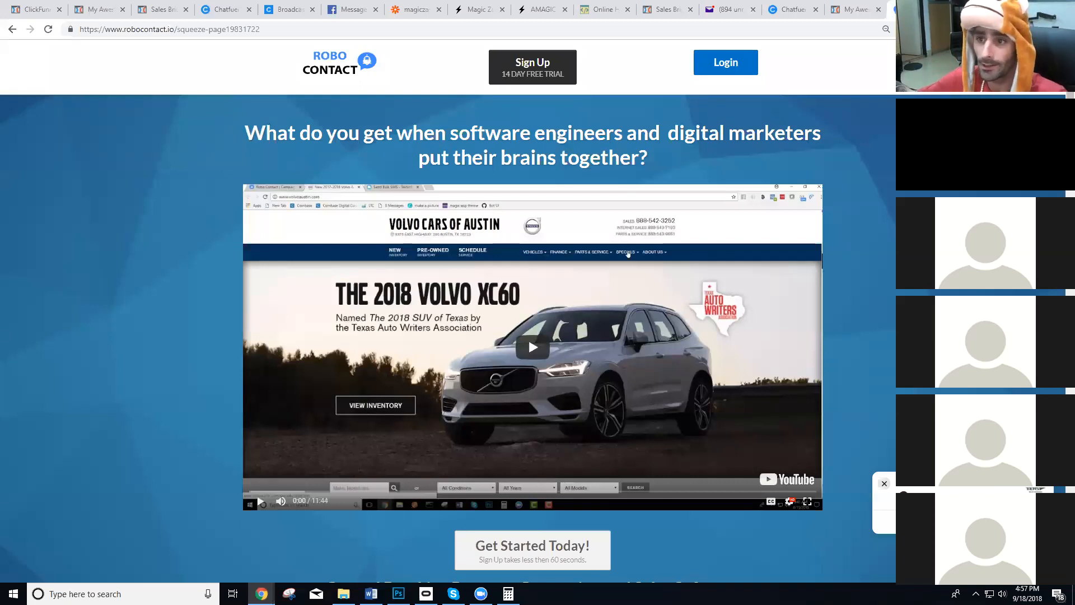
{"action": "left_click", "coordinate": [168, 11]}
{"action": "left_click", "coordinate": [101, 10]}
{"action": "left_click", "coordinate": [37, 9]}
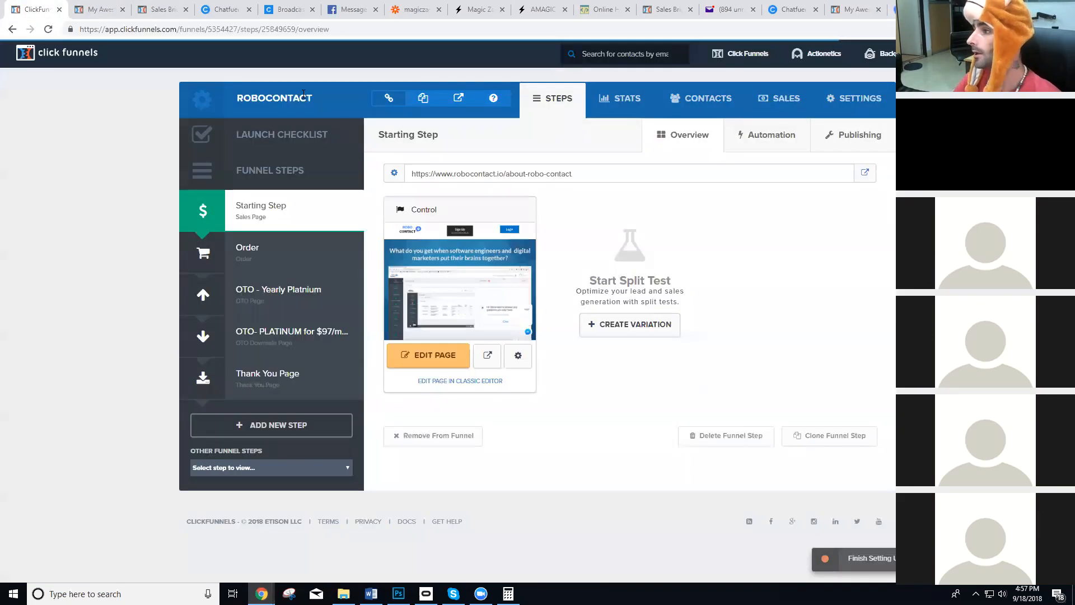
{"action": "left_click", "coordinate": [283, 248]}
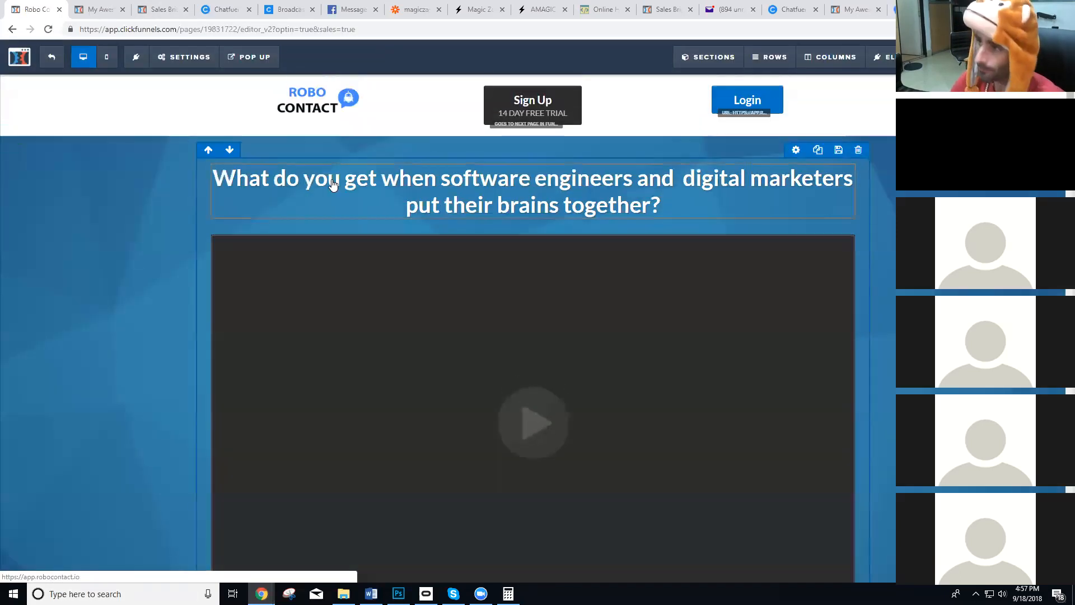
Paste the copied zap script at the end of the page's header tracking code, below the existing scripts, and close the tracking code.
{"action": "mouse_move", "coordinate": [191, 58]}
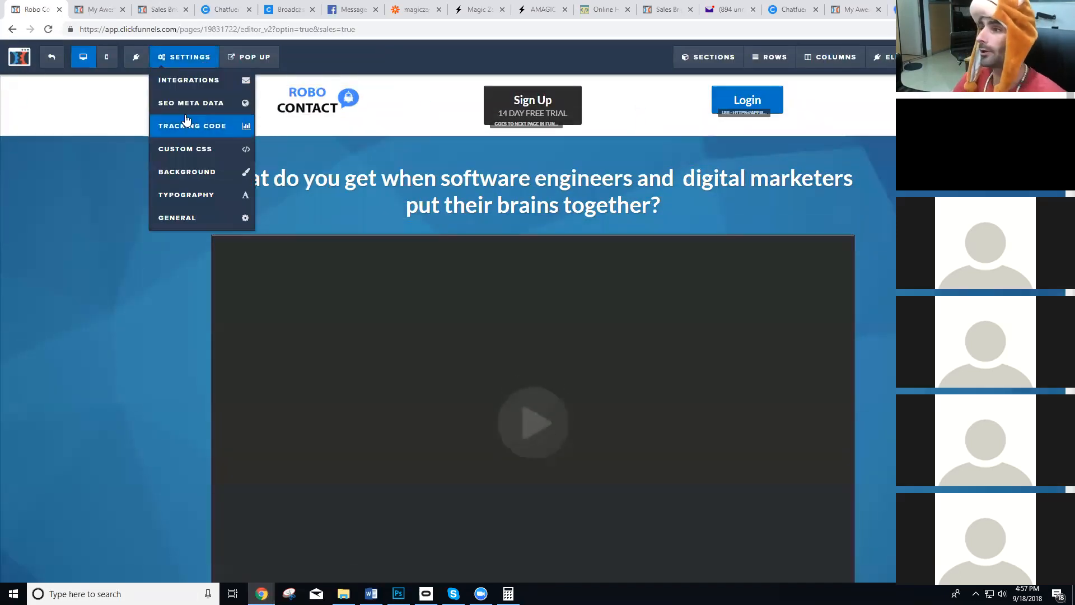
{"action": "left_click", "coordinate": [248, 141]}
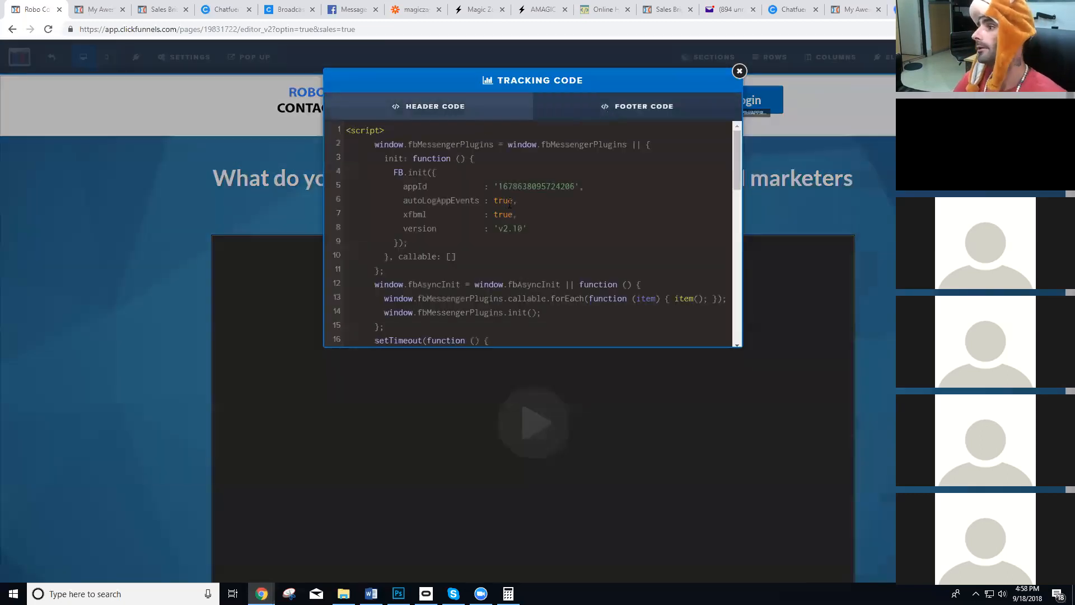
{"action": "scroll", "coordinate": [498, 248], "scroll_direction": "down", "scroll_amount": 4}
{"action": "scroll", "coordinate": [496, 257], "scroll_direction": "down", "scroll_amount": 6}
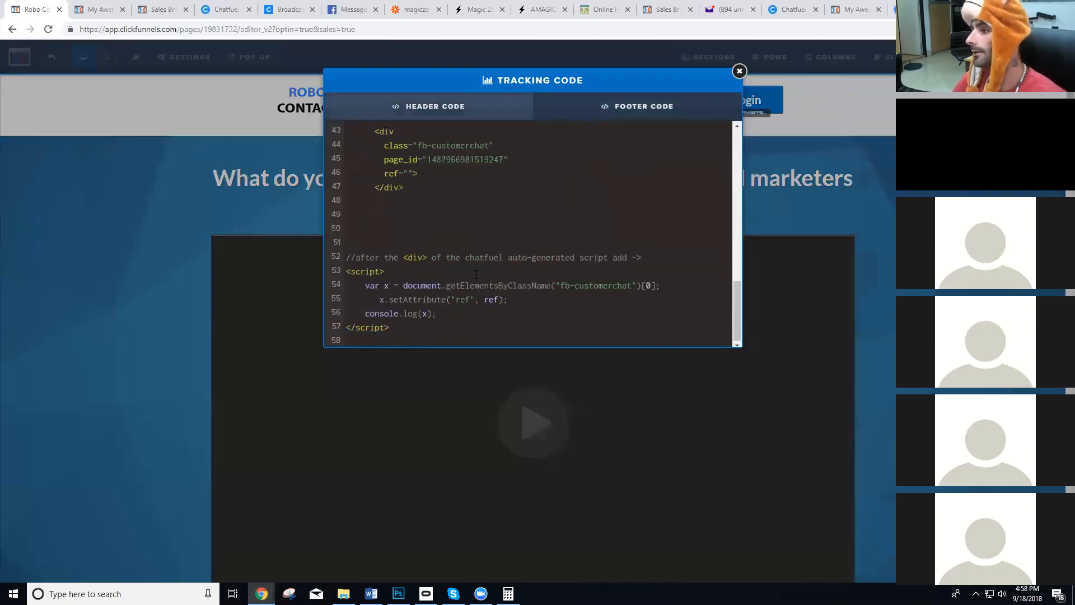
{"action": "left_click", "coordinate": [432, 339]}
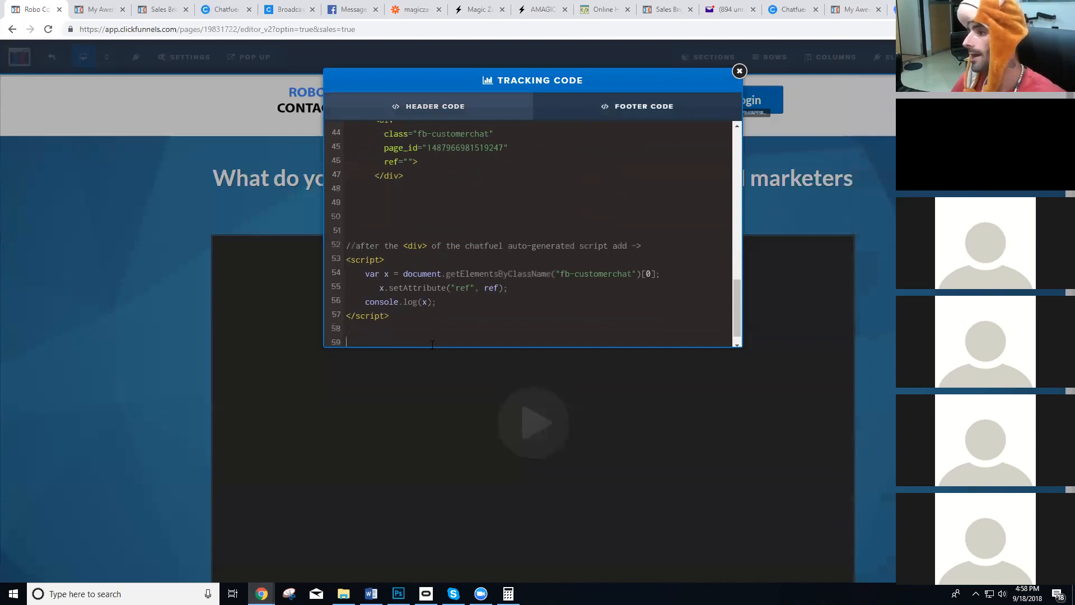
{"action": "key", "text": "ctrl+v"}
{"action": "left_click", "coordinate": [739, 71]}
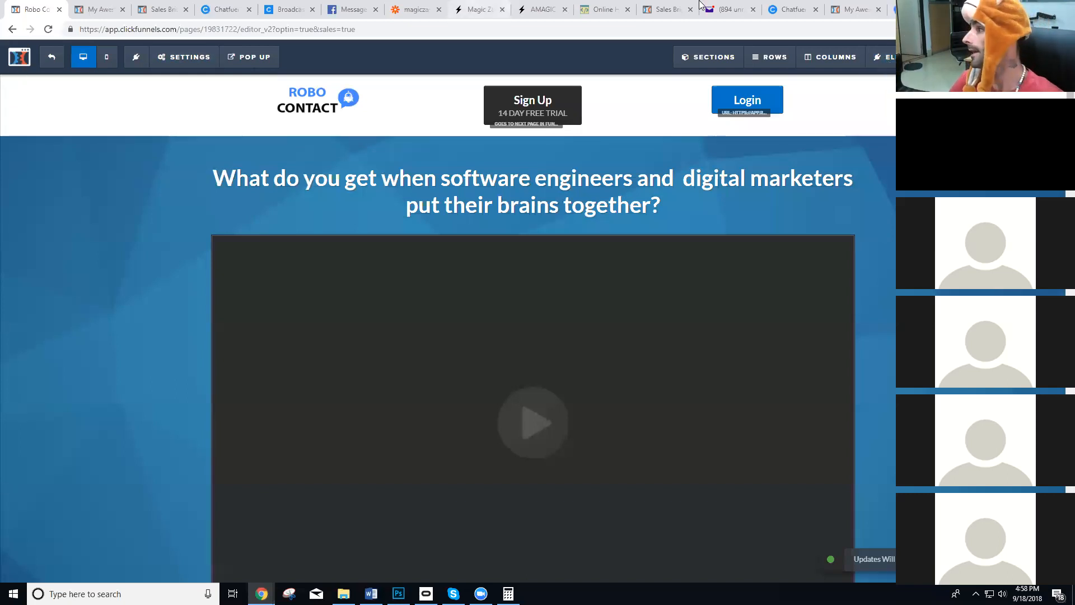
Copy the address of the live Robo Contact page and open the Magic Zap Demo 3 block in Chatfuel.
{"action": "left_click", "coordinate": [897, 10]}
{"action": "left_click", "coordinate": [299, 32]}
{"action": "key", "text": "ctrl+c"}
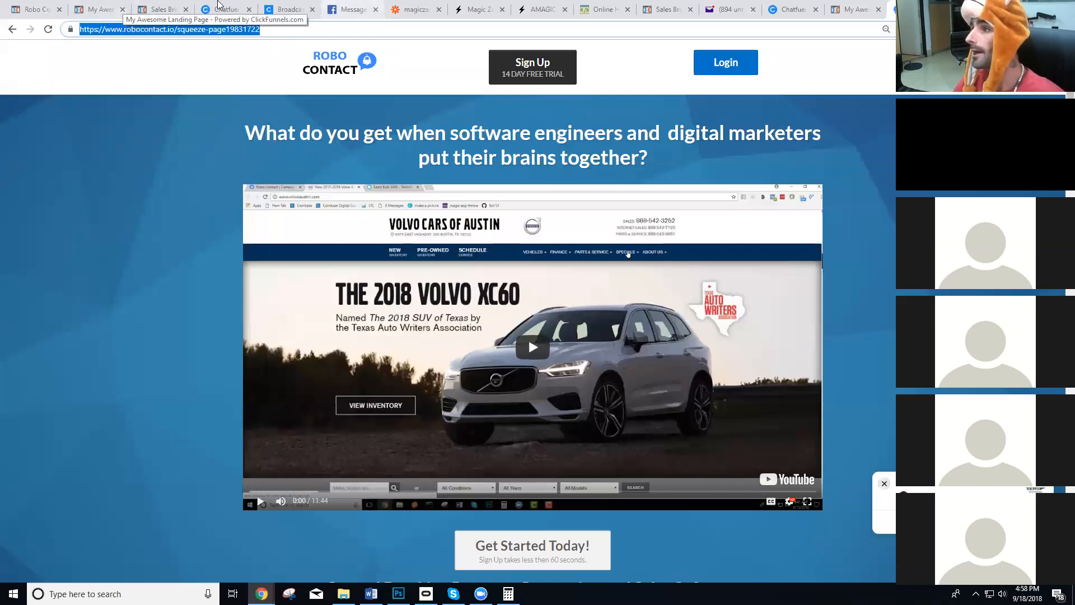
{"action": "left_click", "coordinate": [224, 10]}
{"action": "left_click", "coordinate": [674, 217]}
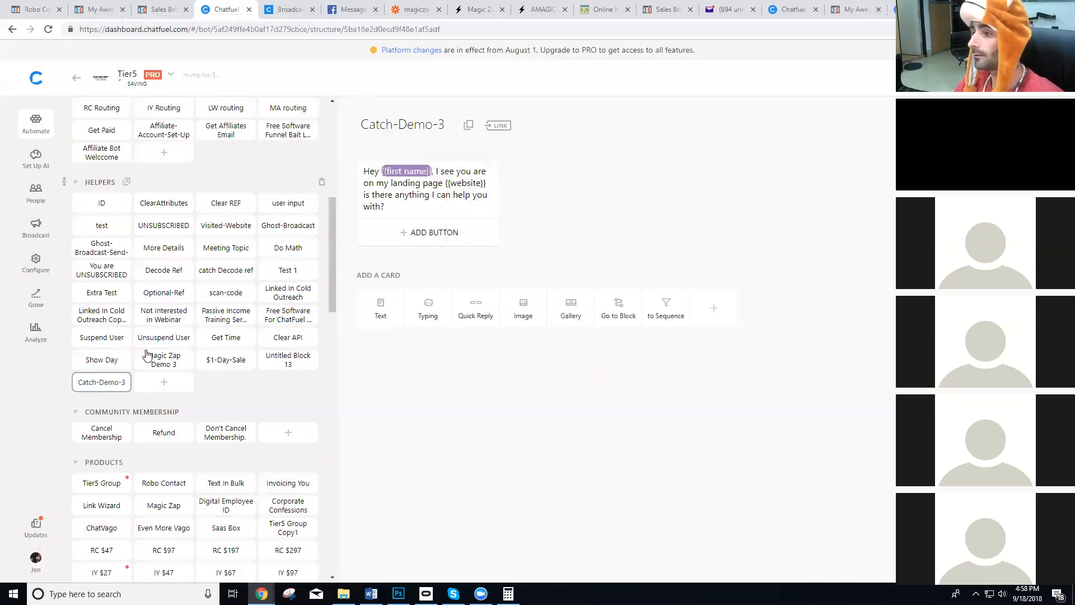
{"action": "left_click", "coordinate": [164, 361]}
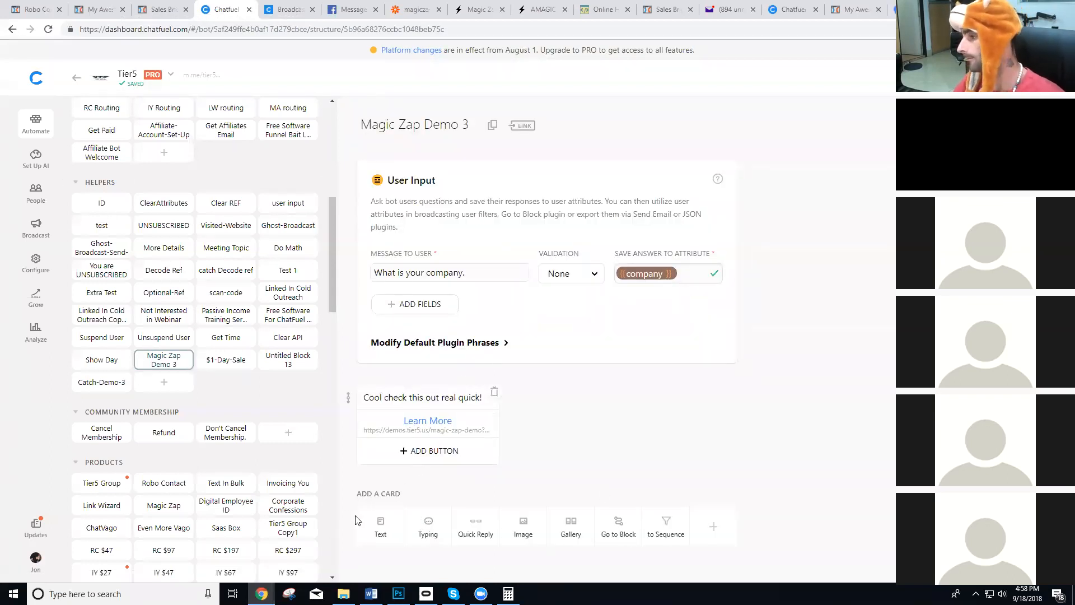
Add a text card with the copied page address followed by ?psid= and the chatfuel user id attribute.
{"action": "left_click", "coordinate": [390, 534]}
{"action": "key", "text": "ctrl+v"}
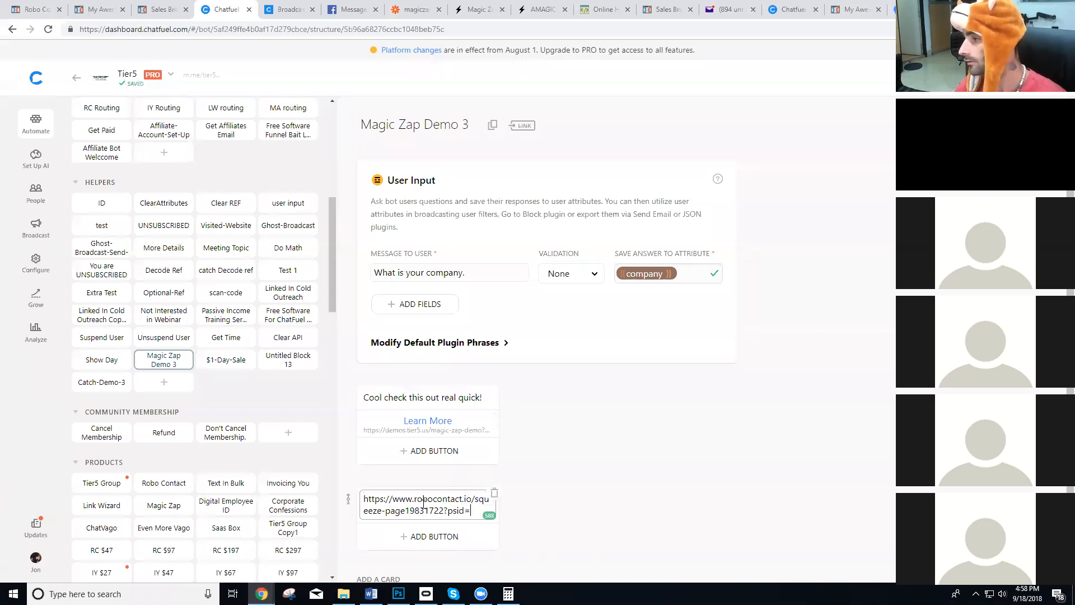
{"action": "type", "text": "{cha"}
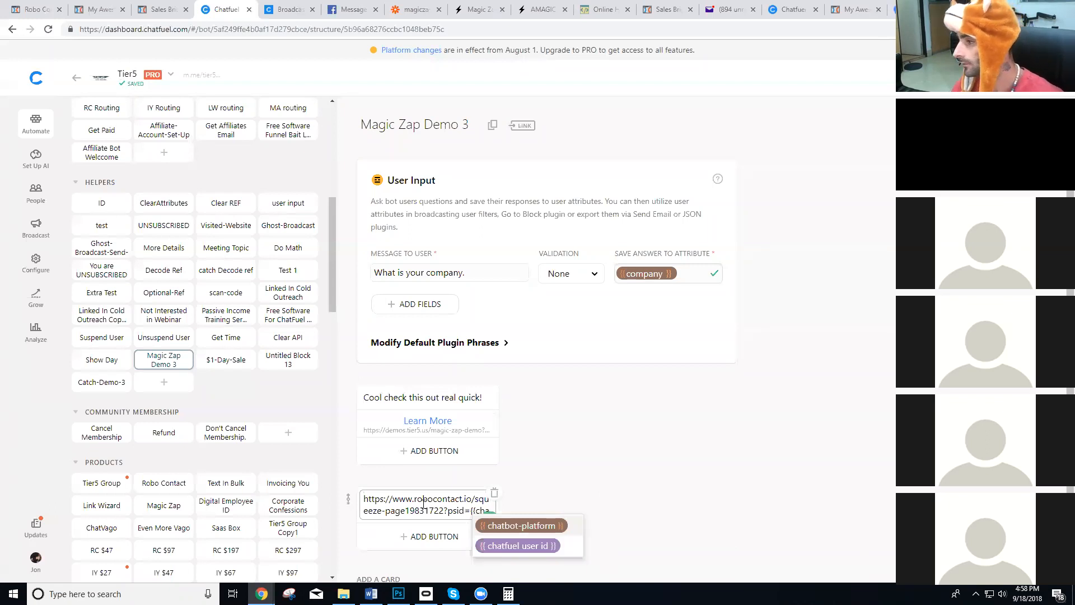
{"action": "left_click", "coordinate": [548, 545]}
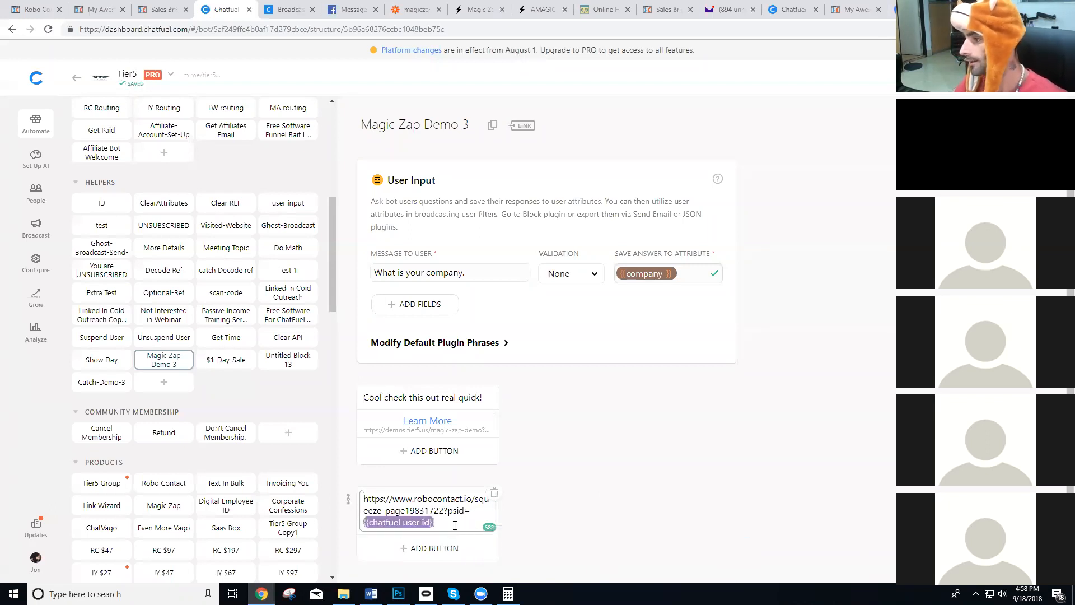
Add a Robo Contact Demo button to the "Cool check this out real quick!" card, linked to the URL composed in the text card.
{"action": "left_click_drag", "start_coordinate": [455, 525], "coordinate": [362, 500]}
{"action": "key", "text": "ctrl+c"}
{"action": "left_click", "coordinate": [415, 451]}
{"action": "type", "text": "R"}
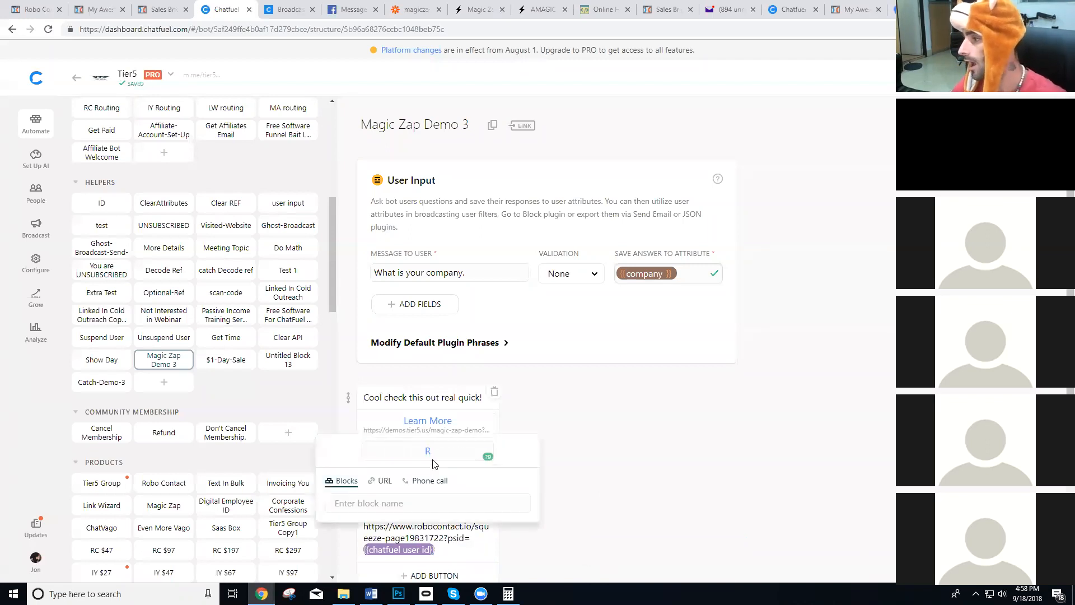
{"action": "type", "text": "obo Contact Demo"}
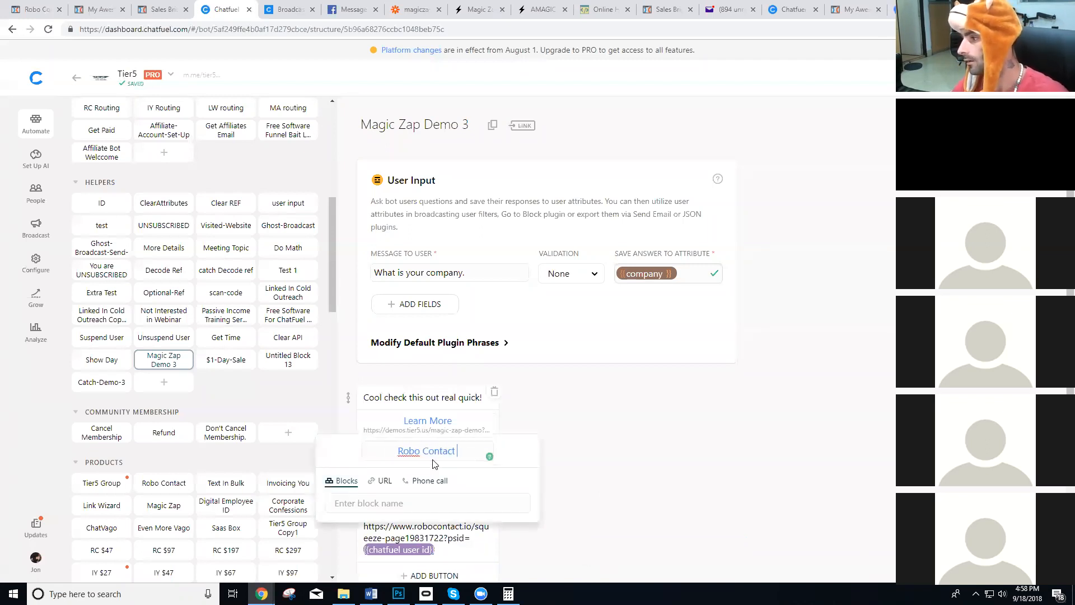
{"action": "left_click", "coordinate": [384, 481]}
{"action": "left_click", "coordinate": [403, 496]}
{"action": "key", "text": "ctrl+v"}
{"action": "left_click", "coordinate": [581, 464]}
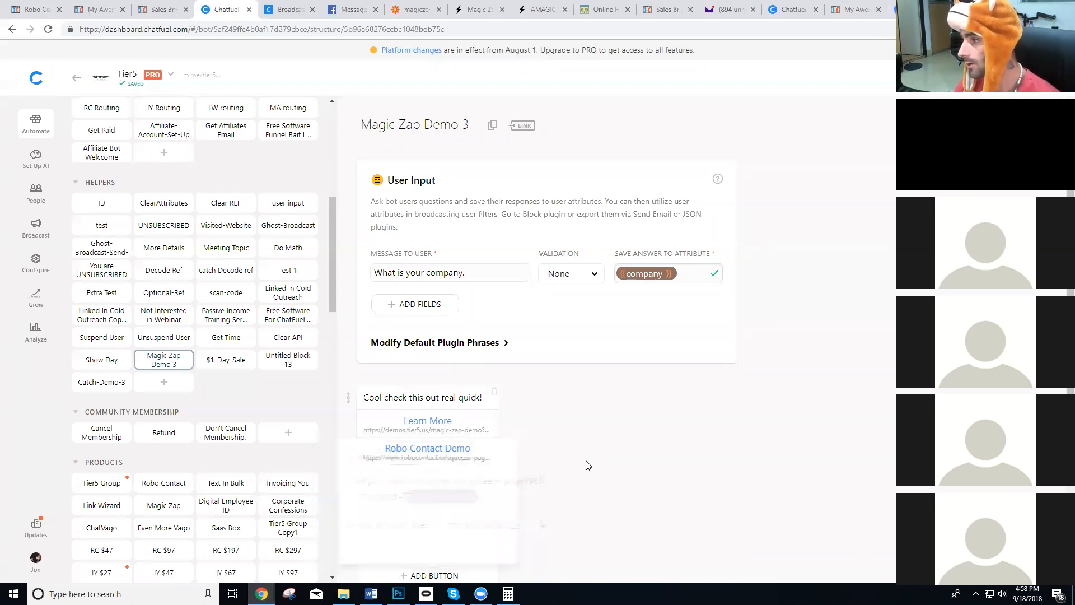
Delete the text card used for composing the Robo Contact URL from the Magic Zap Demo 3 block.
{"action": "scroll", "coordinate": [504, 476], "scroll_direction": "down", "scroll_amount": 2}
{"action": "left_click", "coordinate": [495, 410]}
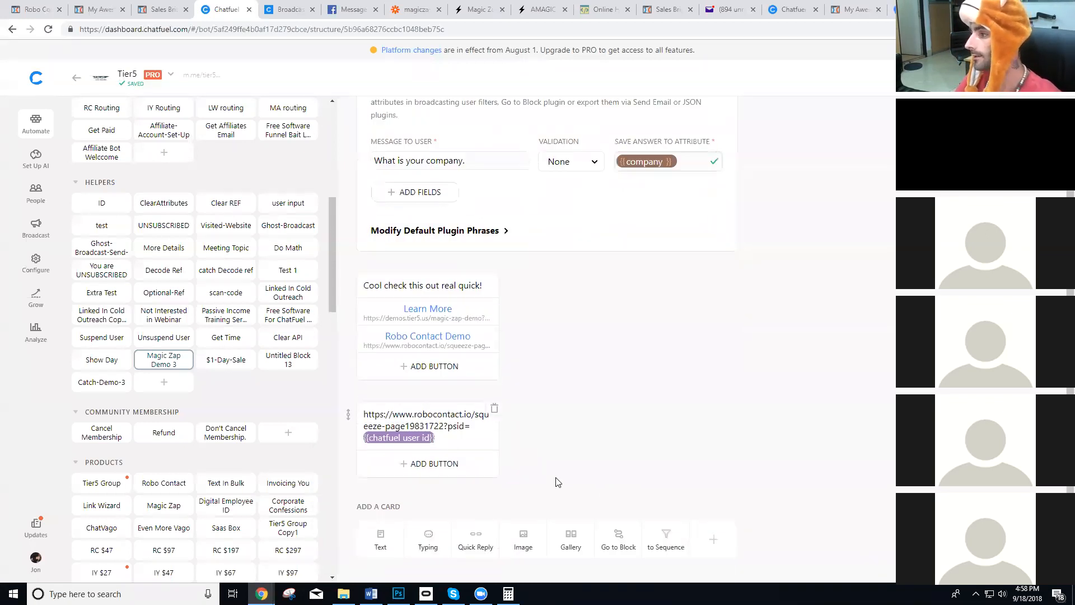
{"action": "left_click", "coordinate": [593, 345]}
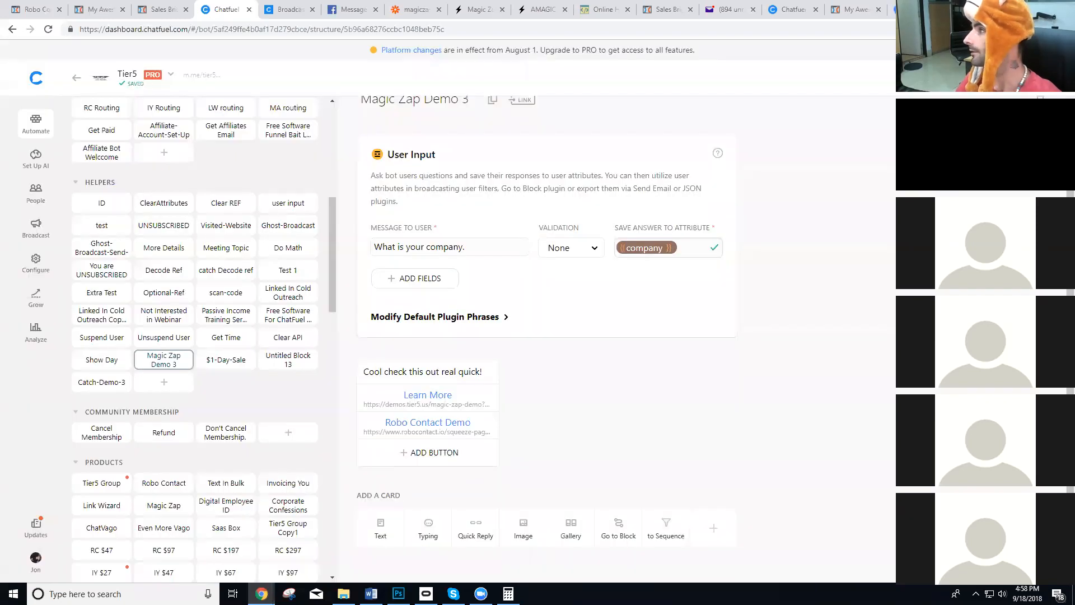
Look through the Robo Contact and magic-zap-demo pages, and load Facebook in place of the Messenger message tags documentation.
{"action": "left_click", "coordinate": [911, 9]}
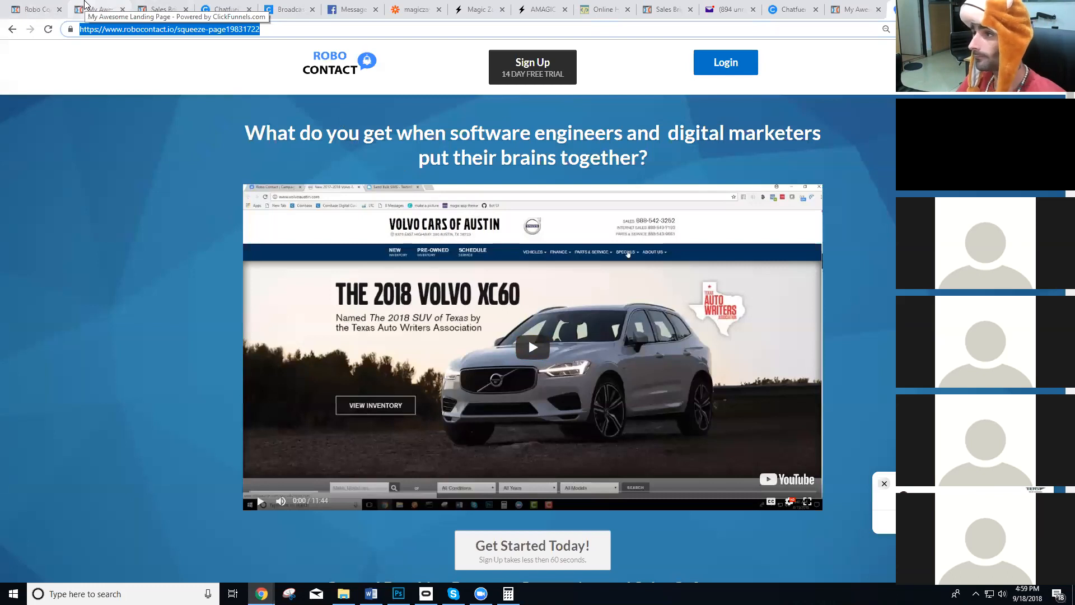
{"action": "left_click", "coordinate": [85, 4]}
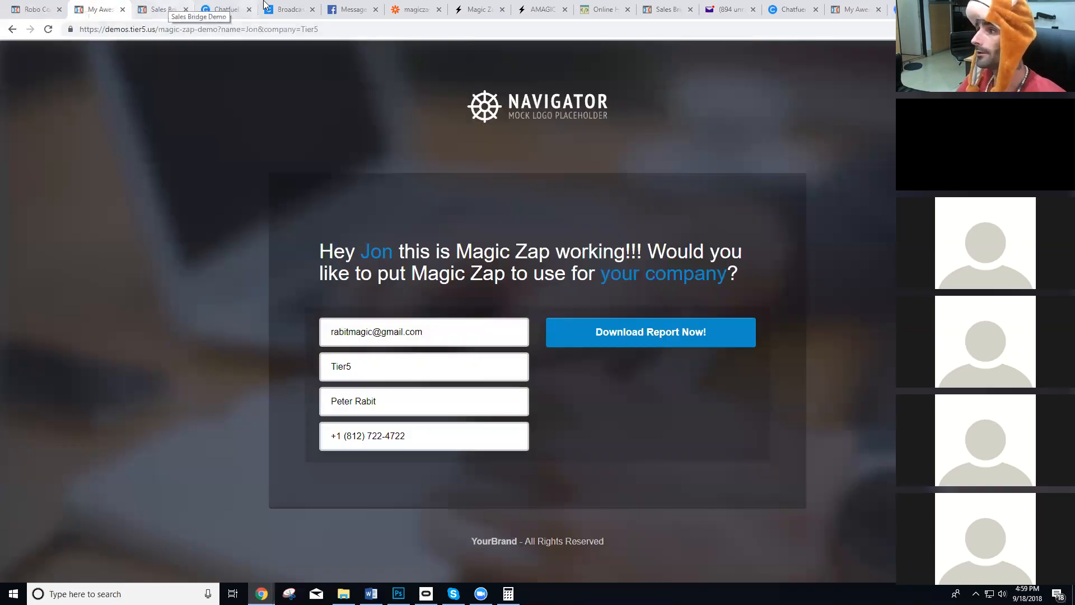
{"action": "left_click", "coordinate": [369, 7]}
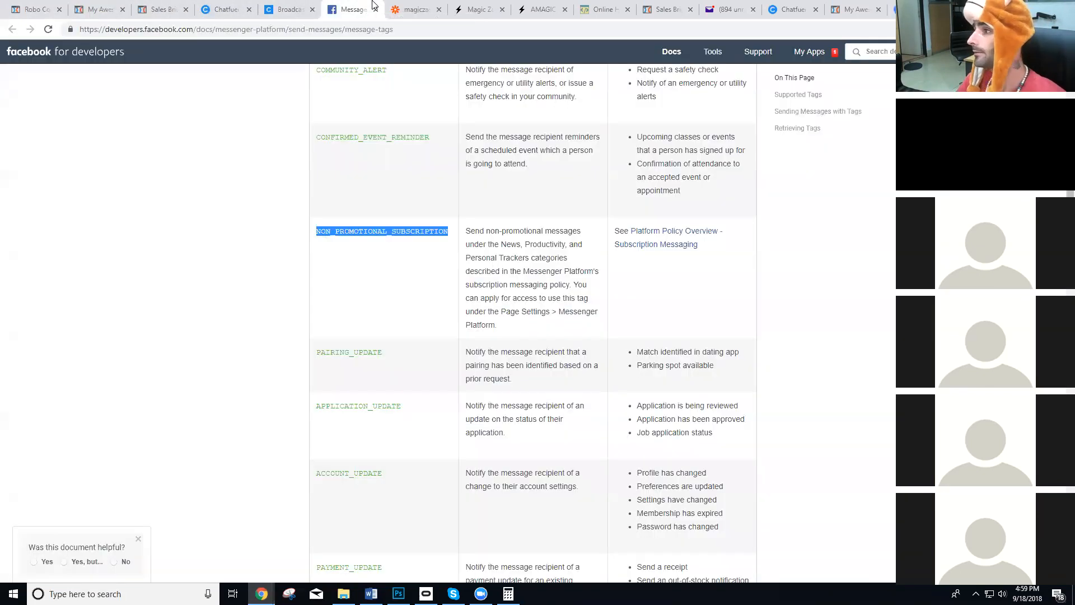
{"action": "left_click", "coordinate": [361, 34]}
{"action": "type", "text": "fa"}
{"action": "key", "text": "Return"}
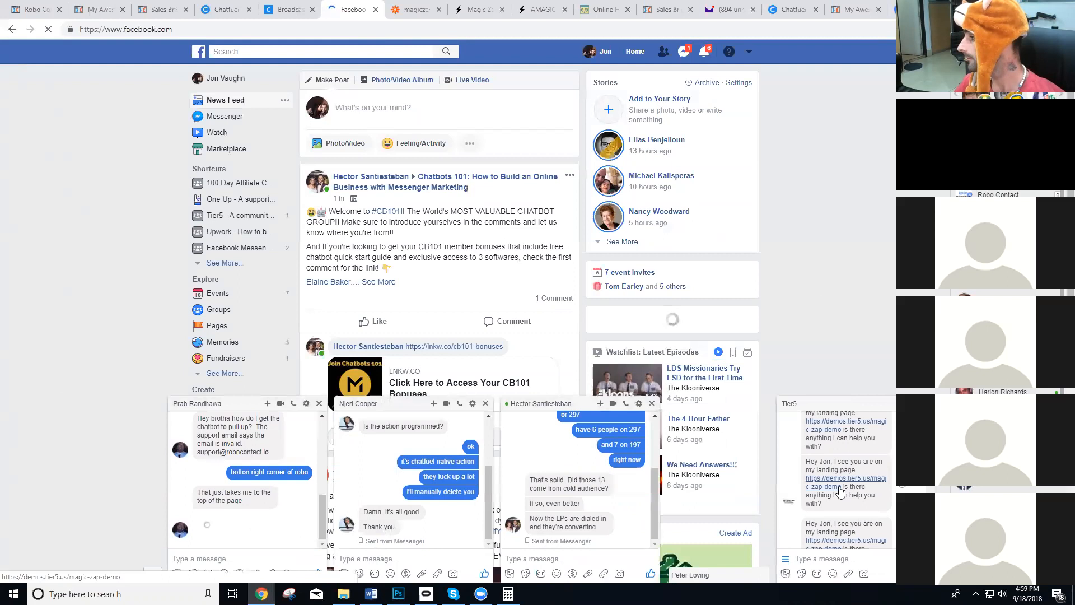
Send the message "demo 3" to the Tier5 bot in its Facebook chat window.
{"action": "left_click", "coordinate": [834, 555]}
{"action": "type", "text": "demo"}
{"action": "key", "text": "Return"}
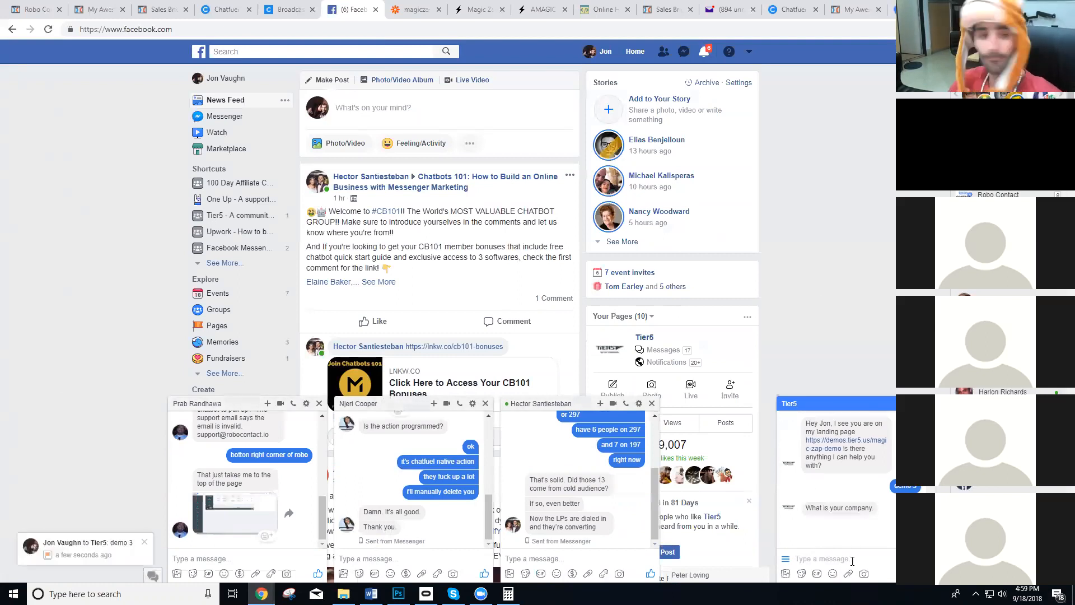
Open the Robo Contact Demo link from the Tier5 chat and reload the landing page.
{"action": "left_click", "coordinate": [848, 527]}
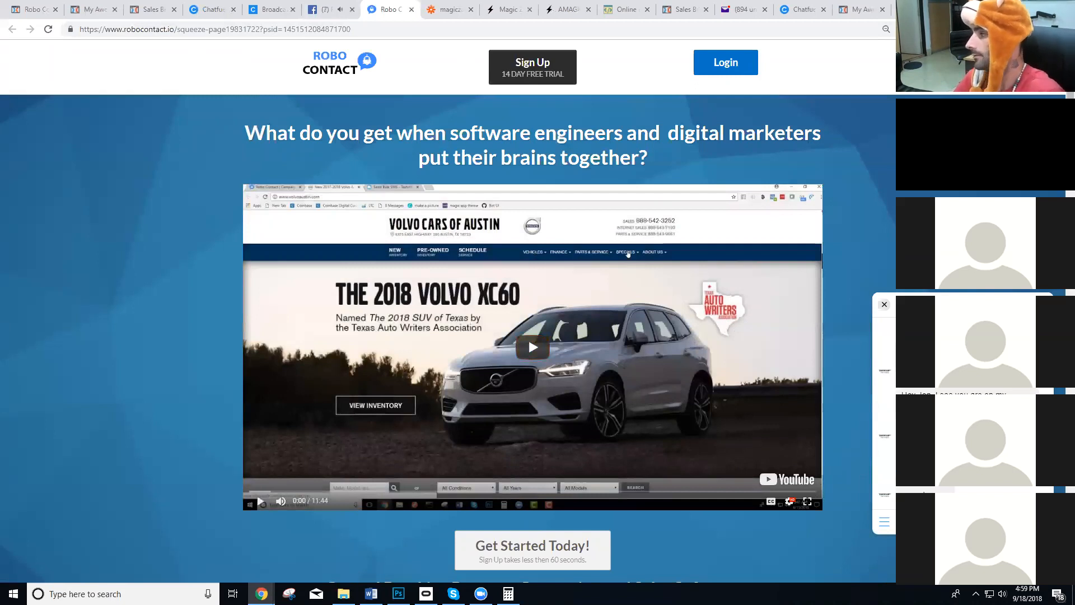
{"action": "left_click", "coordinate": [46, 31]}
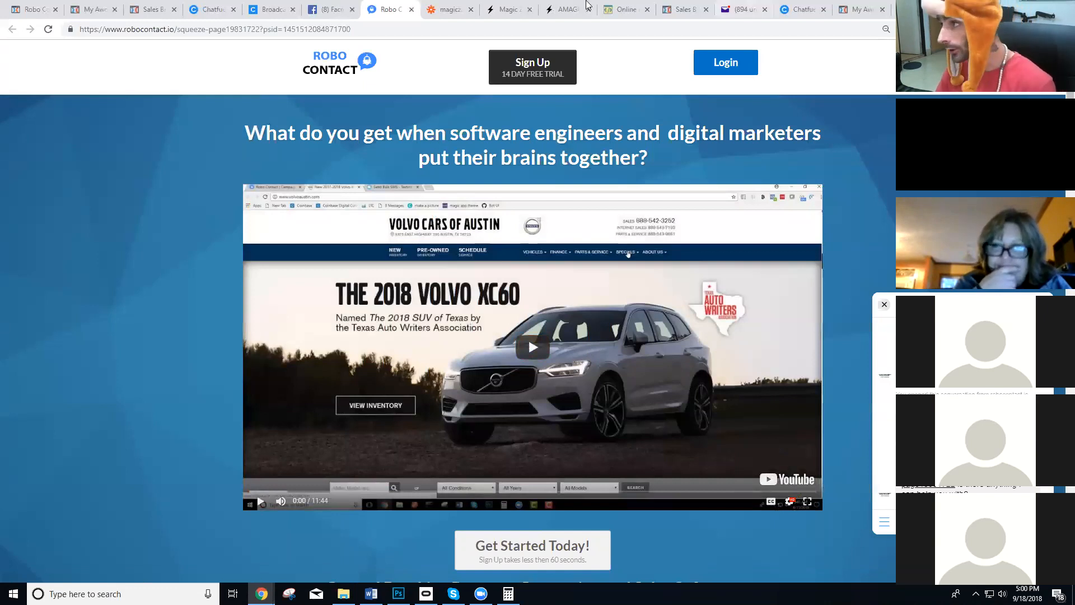
Open the trigger app choice of the magiczap chatbot demo zap in Zapier and search the apps for "magic".
{"action": "left_click", "coordinate": [447, 10]}
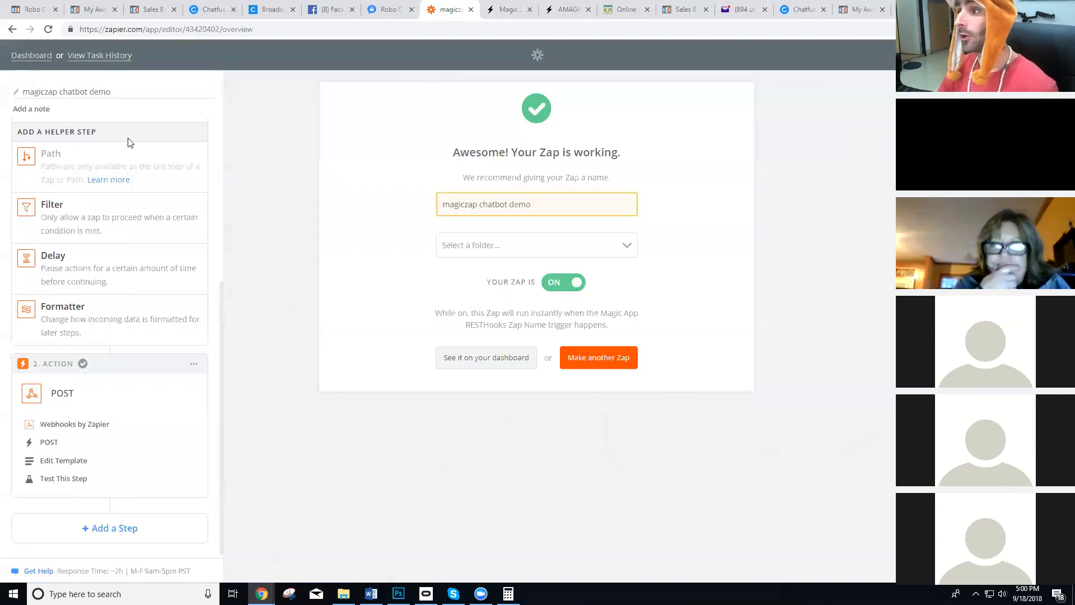
{"action": "scroll", "coordinate": [128, 144], "scroll_direction": "up", "scroll_amount": 5}
{"action": "left_click", "coordinate": [77, 261]}
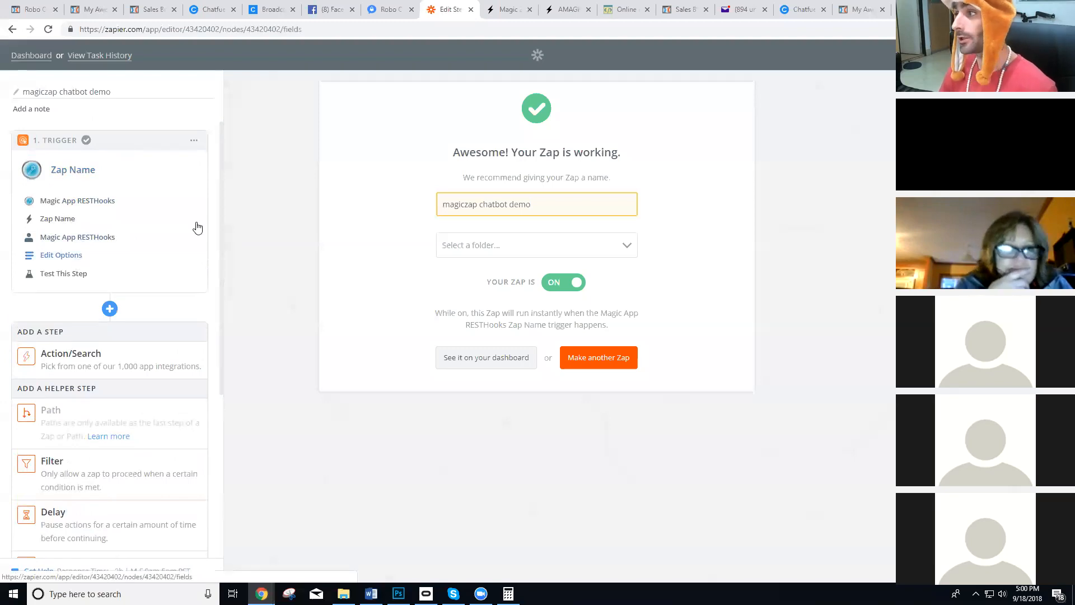
{"action": "left_click", "coordinate": [77, 206]}
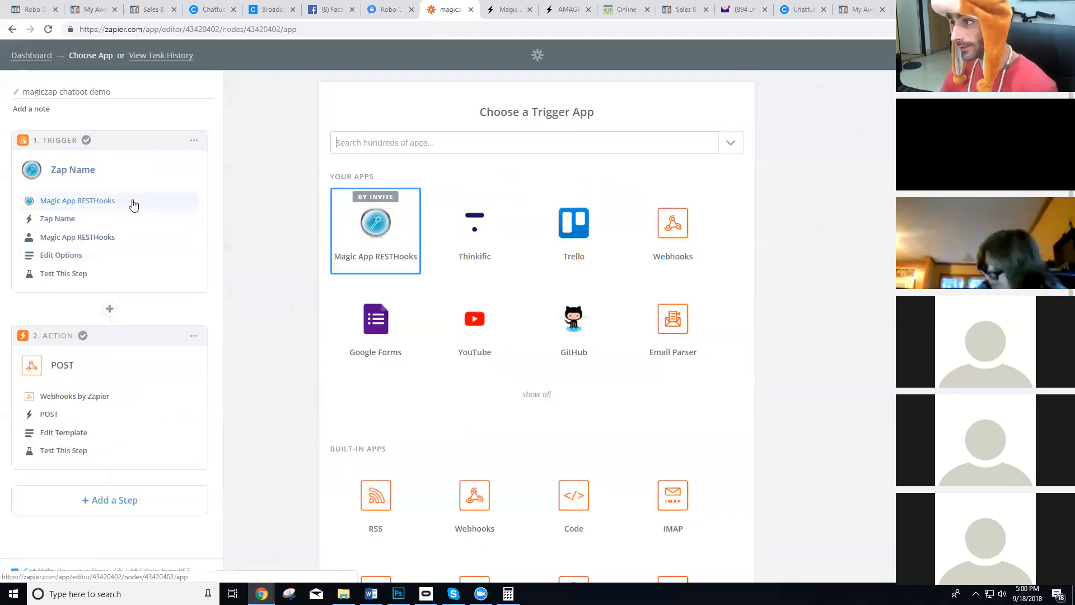
{"action": "left_click", "coordinate": [440, 147]}
{"action": "type", "text": "magic"}
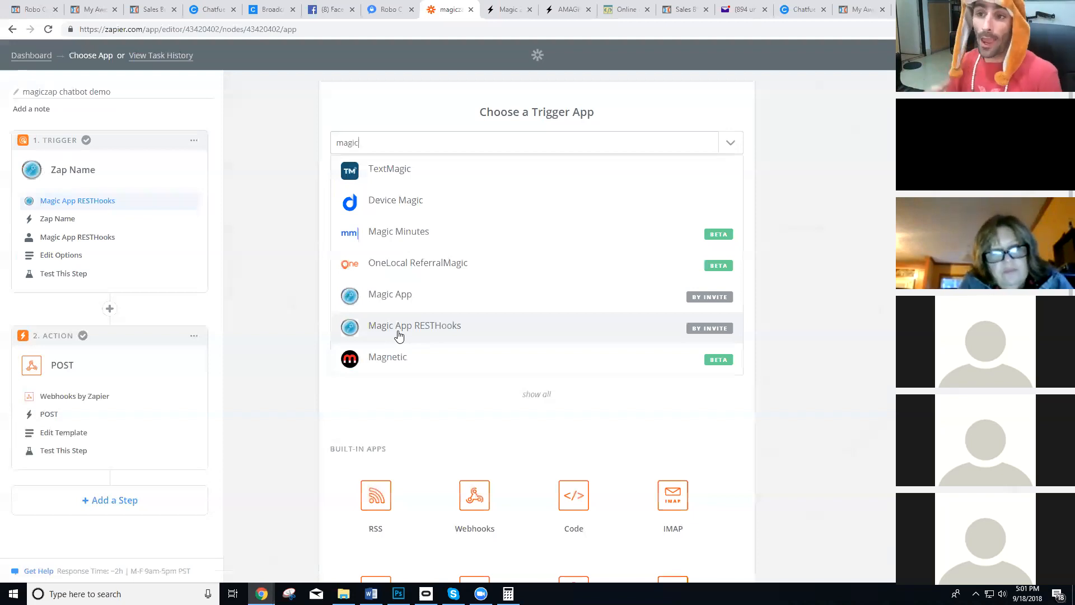
Load the Outbound IVR demo page at demos.tier5.us/outbound-ivr in place of the Sales Bridge page.
{"action": "left_click", "coordinate": [150, 10]}
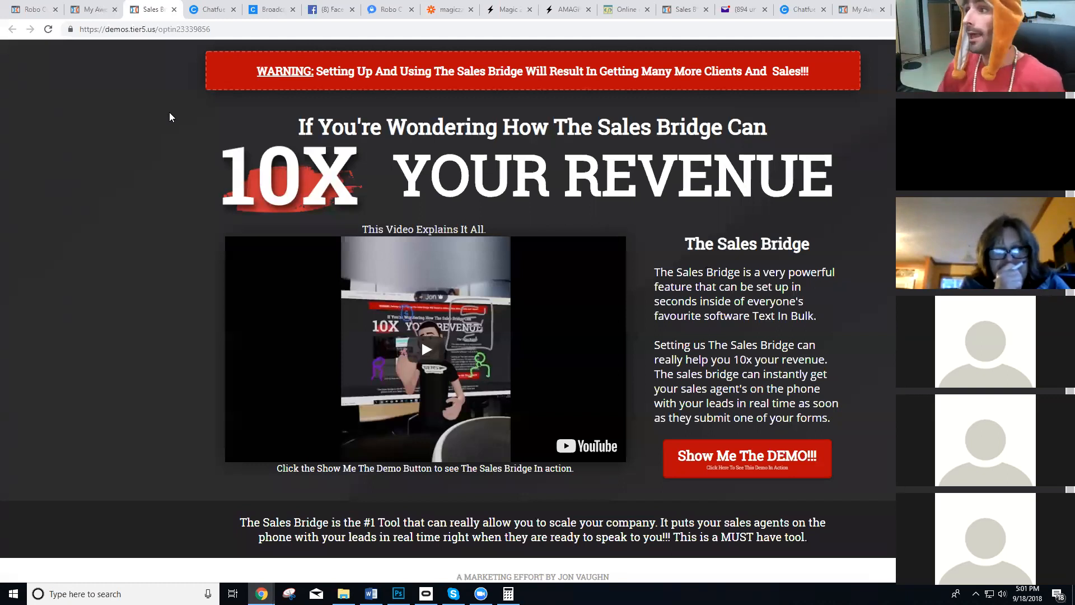
{"action": "left_click_drag", "start_coordinate": [158, 29], "coordinate": [255, 30]}
{"action": "type", "text": "o"}
{"action": "key", "text": "Return"}
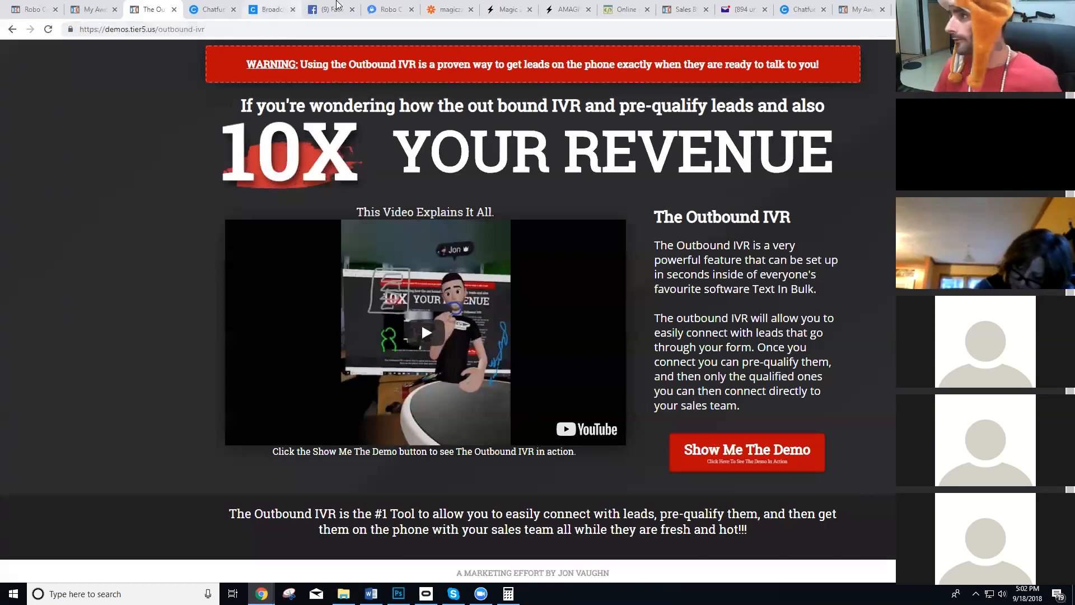
Return to the Zapier zap, view the steps that can be inserted after the trigger, and go to the dashboard.
{"action": "left_click", "coordinate": [448, 10]}
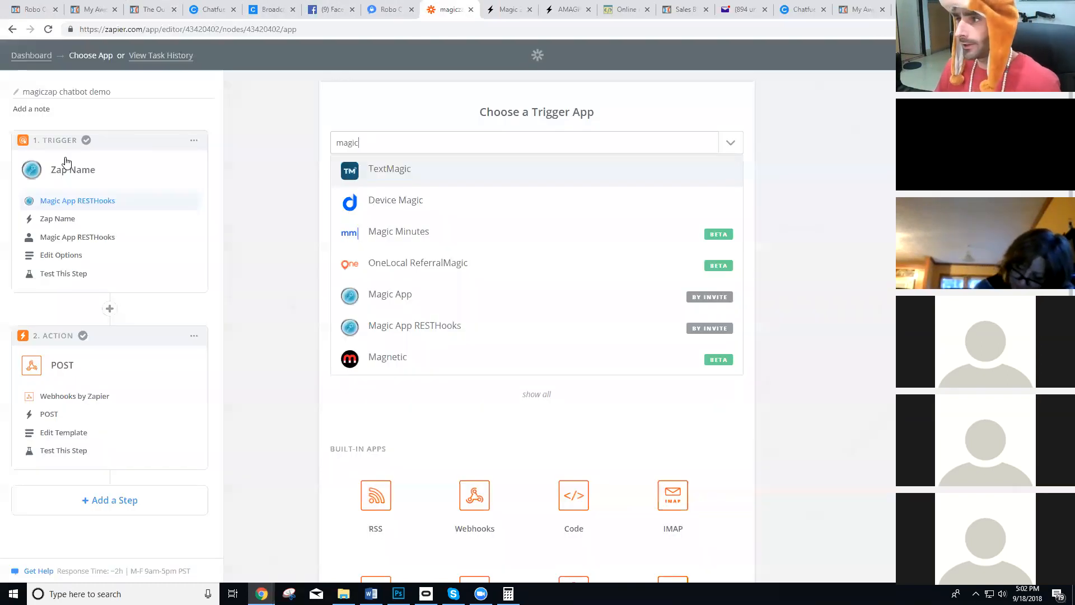
{"action": "left_click", "coordinate": [110, 309]}
{"action": "scroll", "coordinate": [77, 421], "scroll_direction": "down", "scroll_amount": 2}
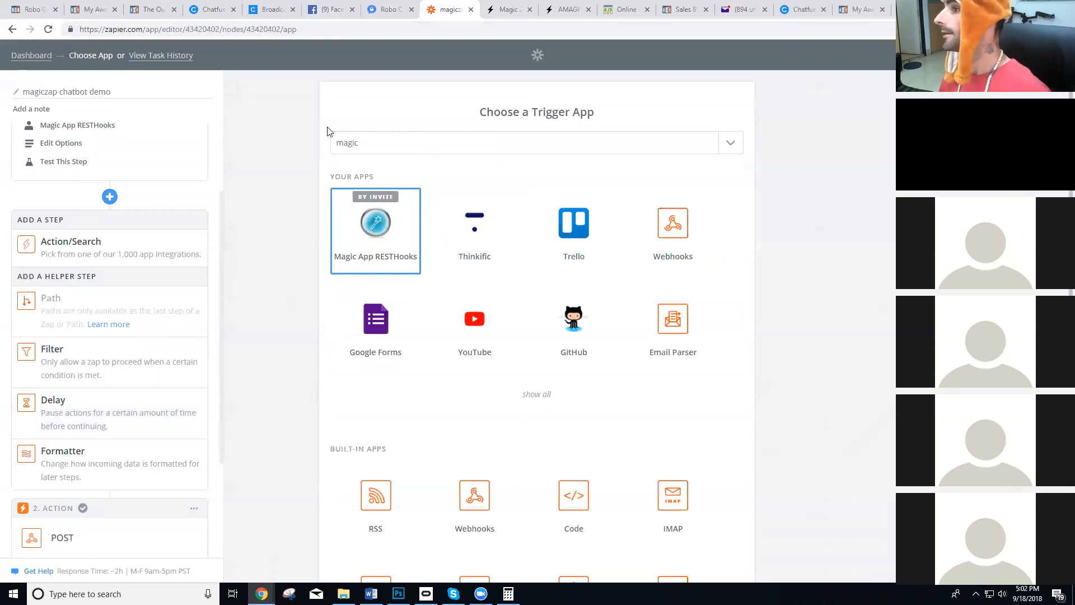
{"action": "left_click", "coordinate": [29, 55]}
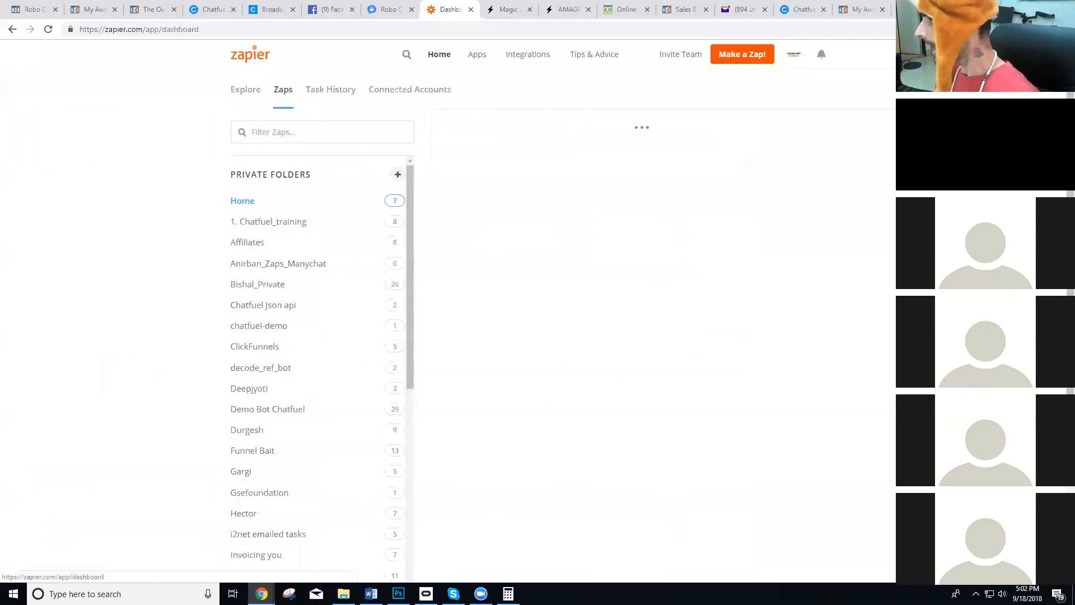
Go to the Zapier developer platform and open the private Magic App RESTHooks app.
{"action": "left_click", "coordinate": [820, 56]}
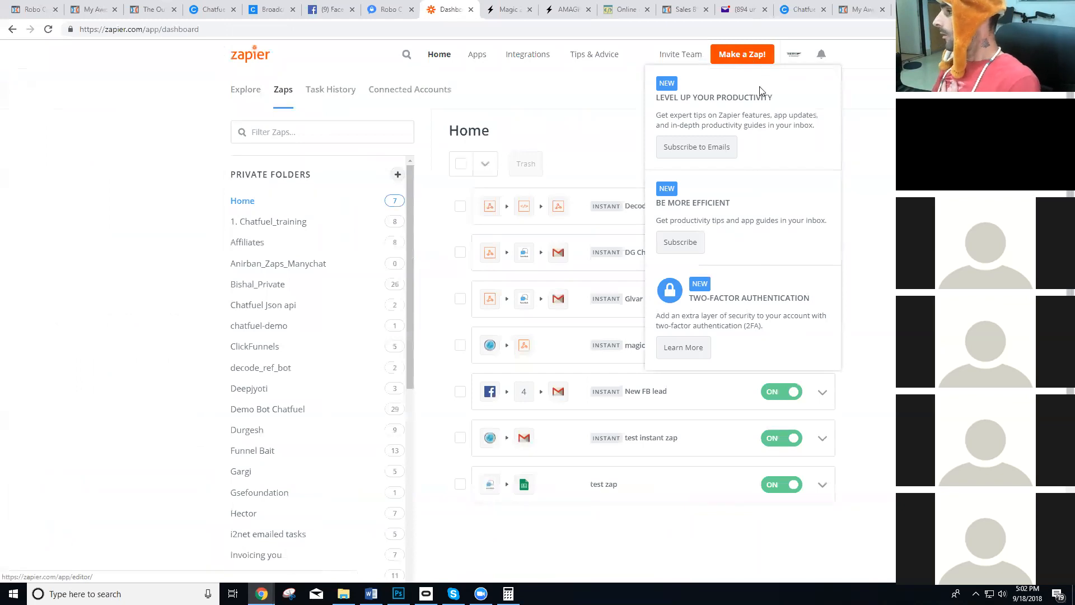
{"action": "left_click", "coordinate": [792, 55]}
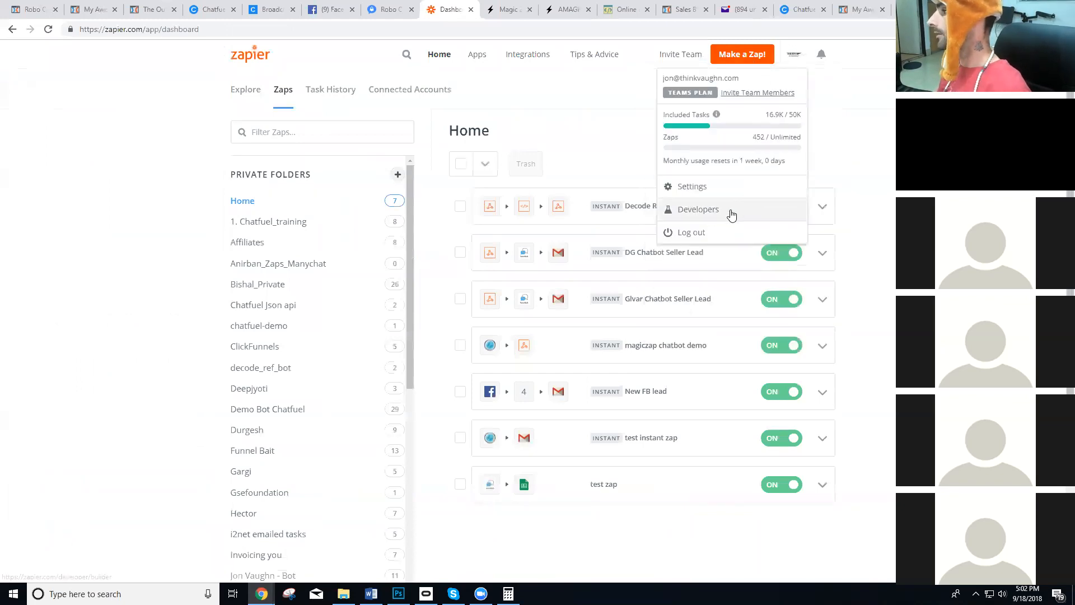
{"action": "left_click", "coordinate": [729, 212]}
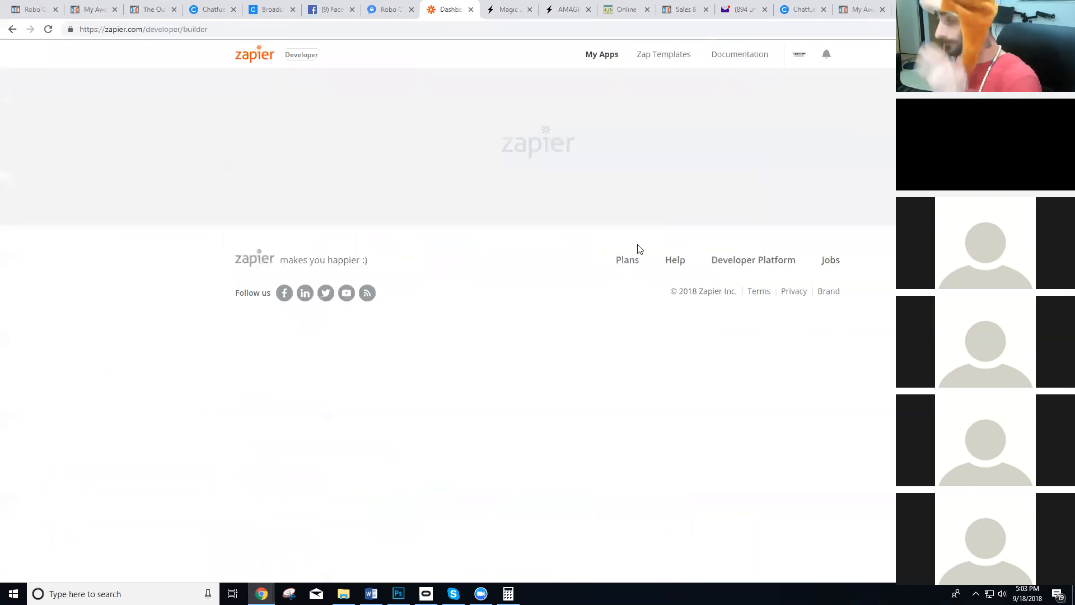
{"action": "scroll", "coordinate": [324, 108], "scroll_direction": "down", "scroll_amount": 2}
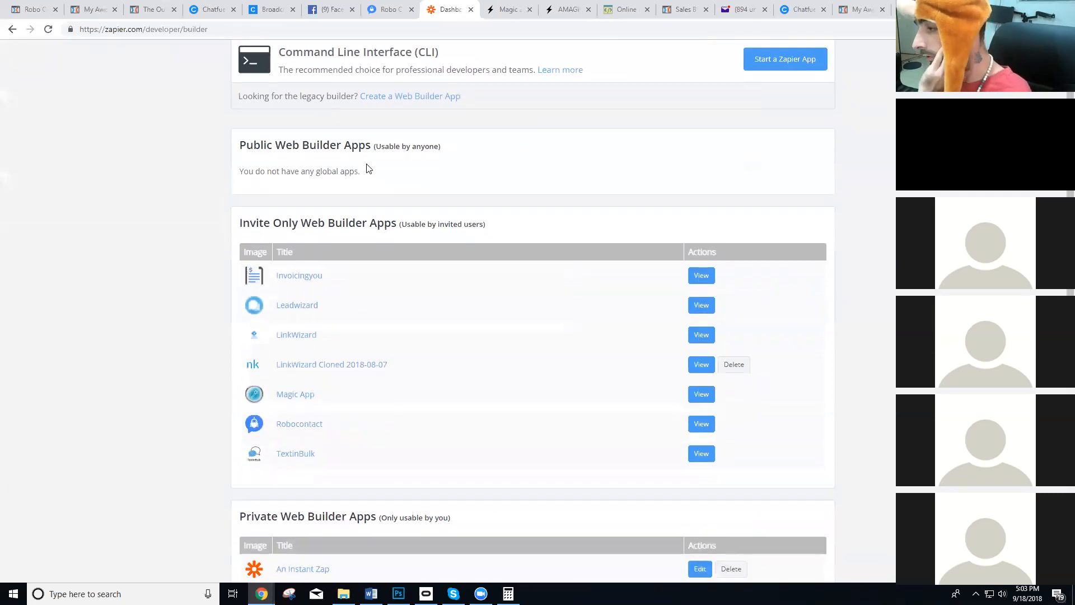
{"action": "scroll", "coordinate": [320, 295], "scroll_direction": "down", "scroll_amount": 1}
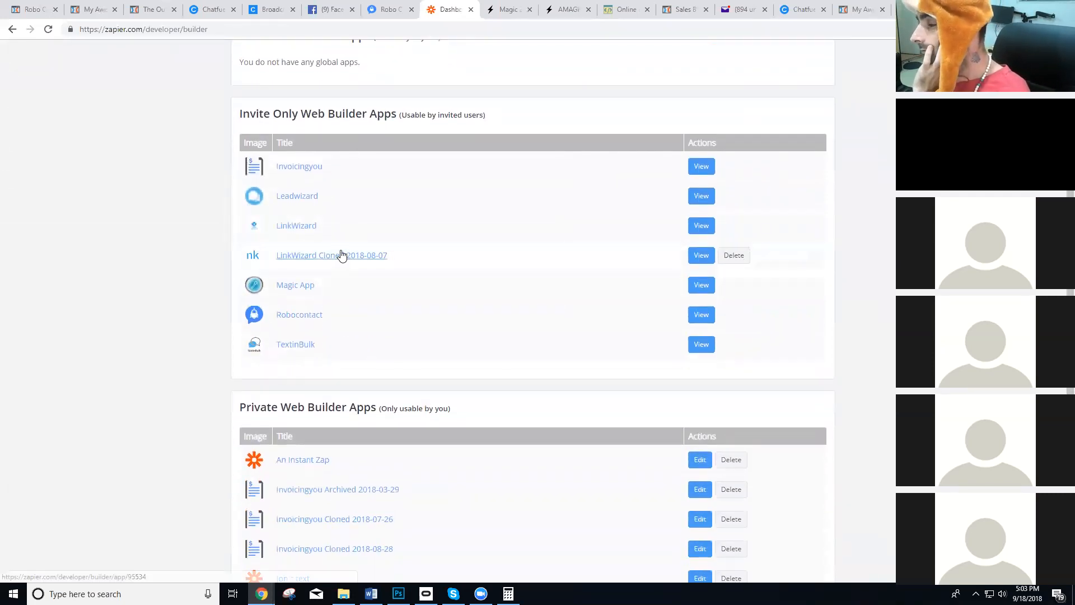
{"action": "scroll", "coordinate": [359, 209], "scroll_direction": "down", "scroll_amount": 2}
{"action": "scroll", "coordinate": [360, 225], "scroll_direction": "down", "scroll_amount": 1}
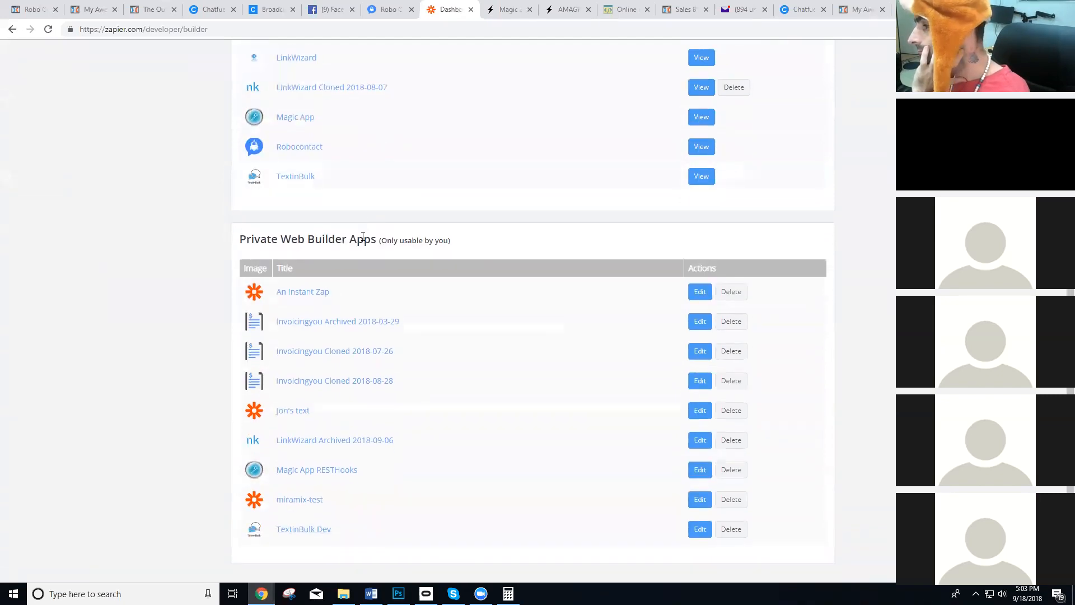
{"action": "left_click", "coordinate": [312, 475]}
Change the Magic App RESTHooks app's visibility from private to invite-only and confirm the change.
{"action": "scroll", "coordinate": [347, 312], "scroll_direction": "down", "scroll_amount": 3}
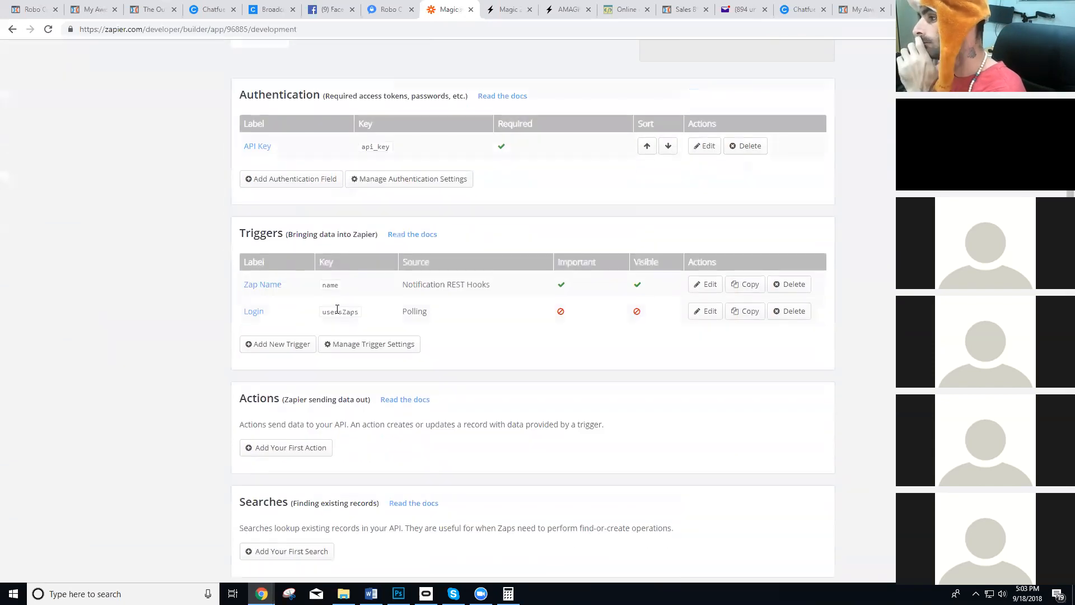
{"action": "scroll", "coordinate": [336, 308], "scroll_direction": "down", "scroll_amount": 5}
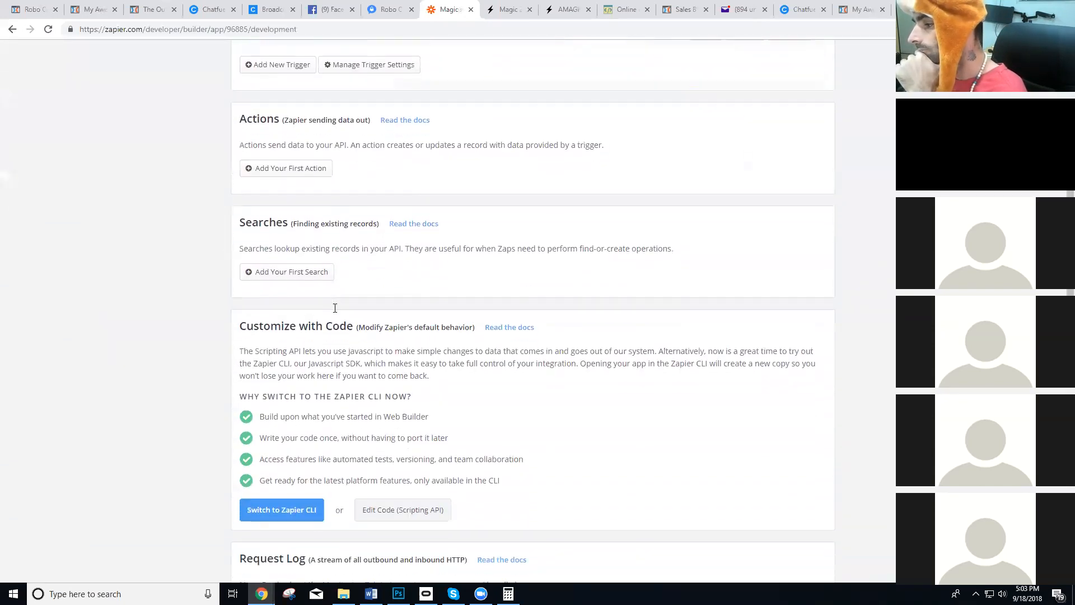
{"action": "scroll", "coordinate": [336, 313], "scroll_direction": "up", "scroll_amount": 1}
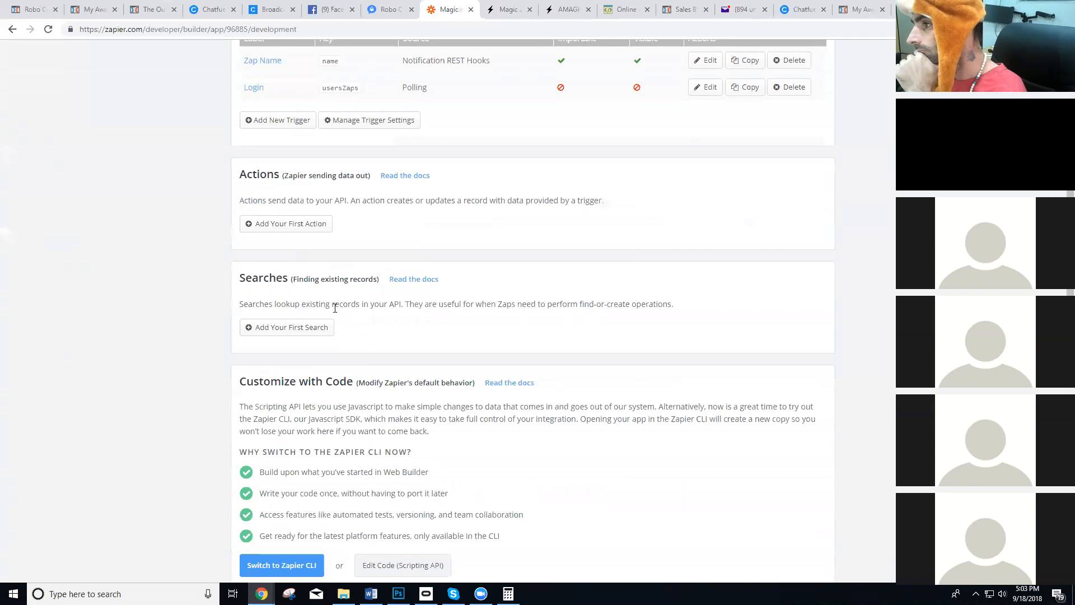
{"action": "scroll", "coordinate": [343, 267], "scroll_direction": "down", "scroll_amount": 5}
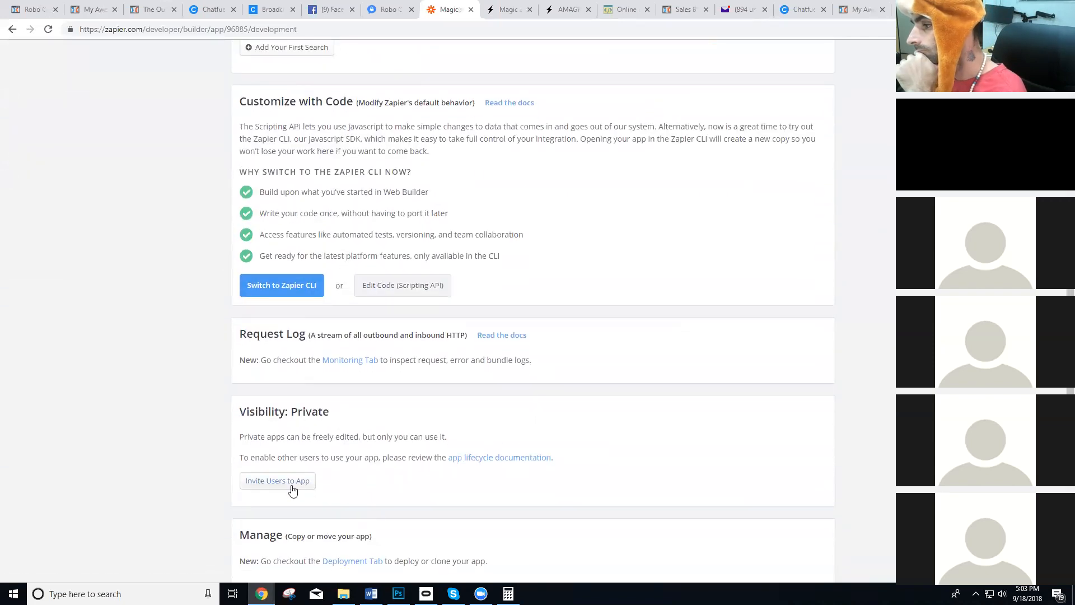
{"action": "left_click", "coordinate": [291, 485]}
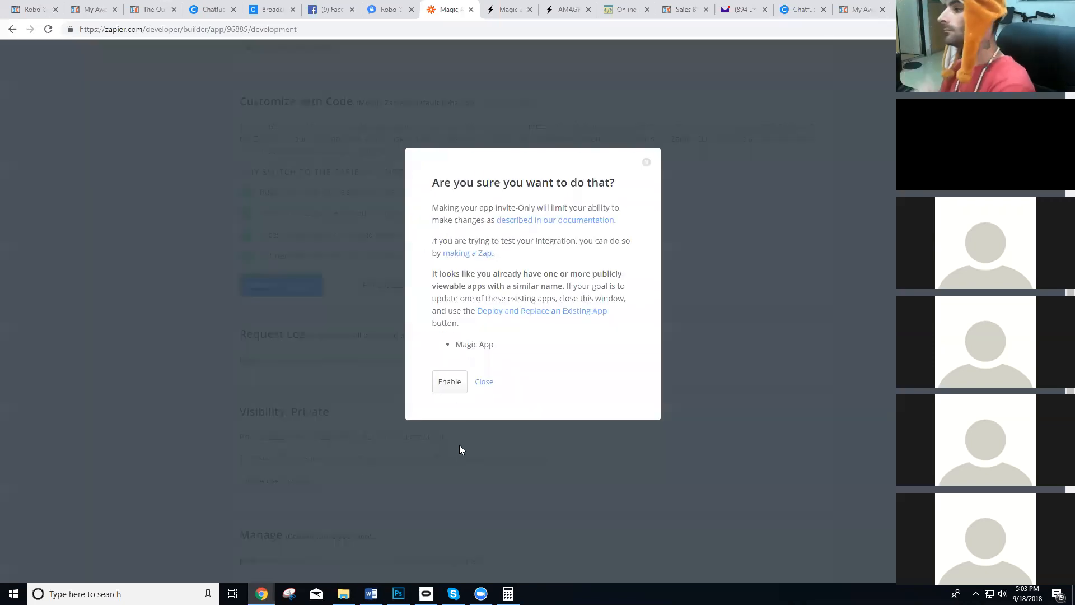
{"action": "left_click", "coordinate": [455, 385]}
{"action": "scroll", "coordinate": [399, 406], "scroll_direction": "down", "scroll_amount": 4}
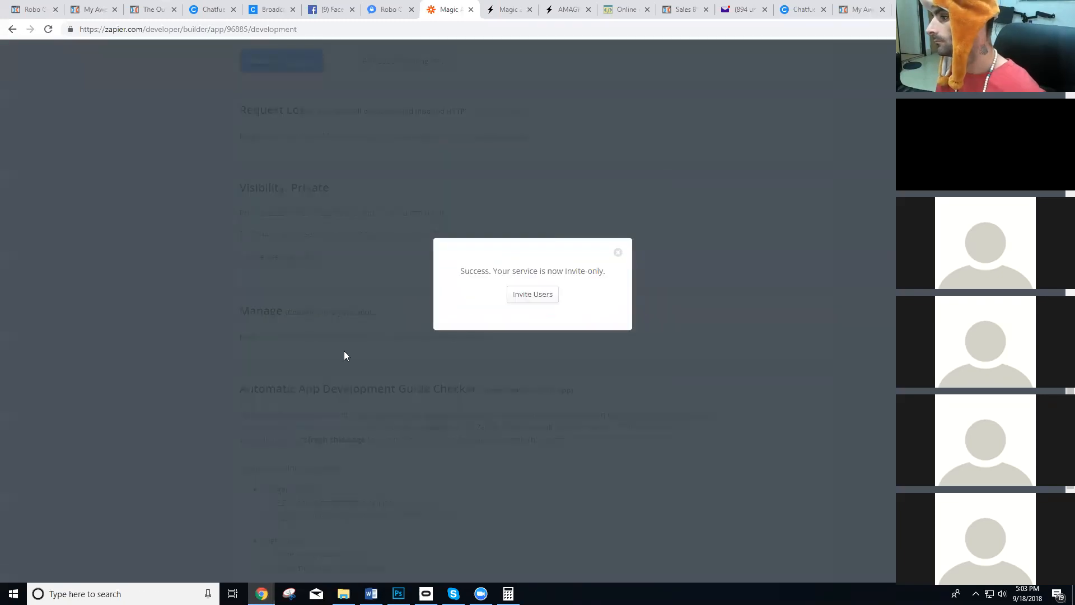
Proceed to inviting users and select the app's invite link in the Visibility section for copying.
{"action": "left_click", "coordinate": [518, 300]}
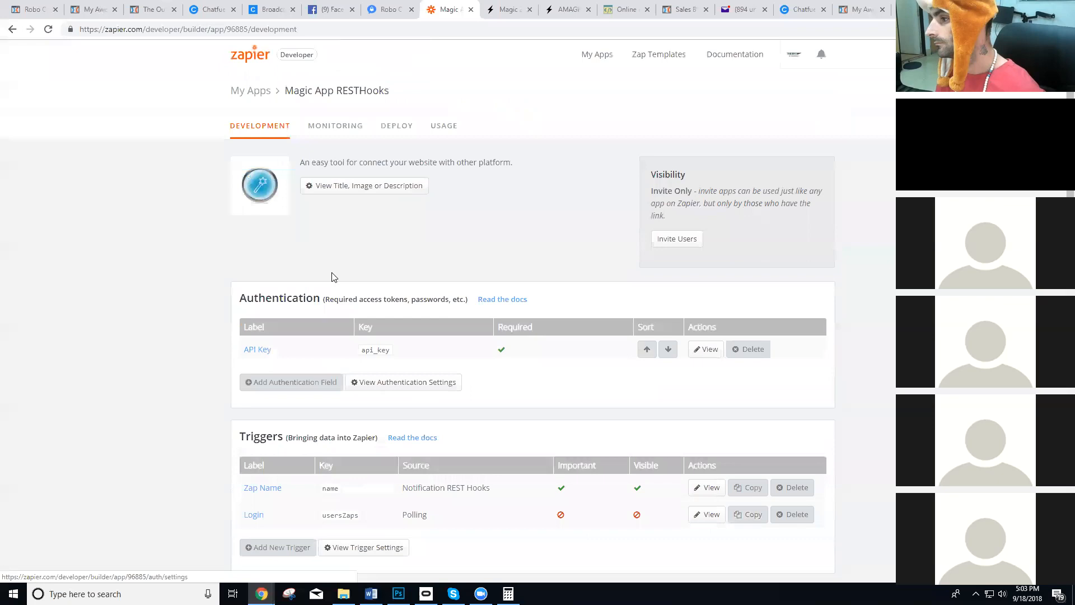
{"action": "scroll", "coordinate": [293, 297], "scroll_direction": "down", "scroll_amount": 6}
{"action": "scroll", "coordinate": [281, 395], "scroll_direction": "down", "scroll_amount": 8}
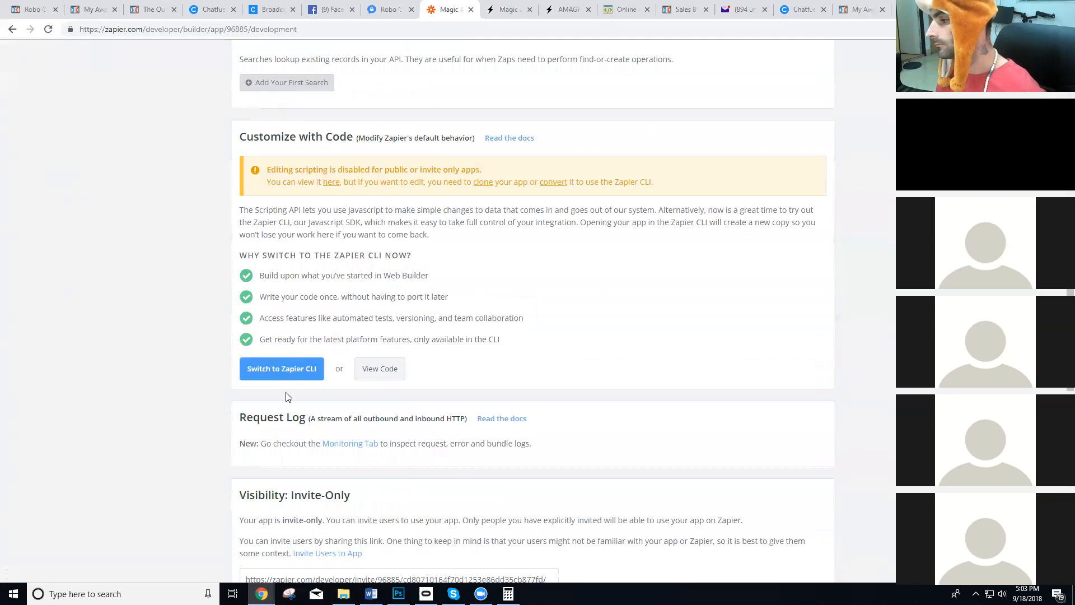
{"action": "left_click", "coordinate": [328, 357]}
{"action": "key", "text": "ctrl+c"}
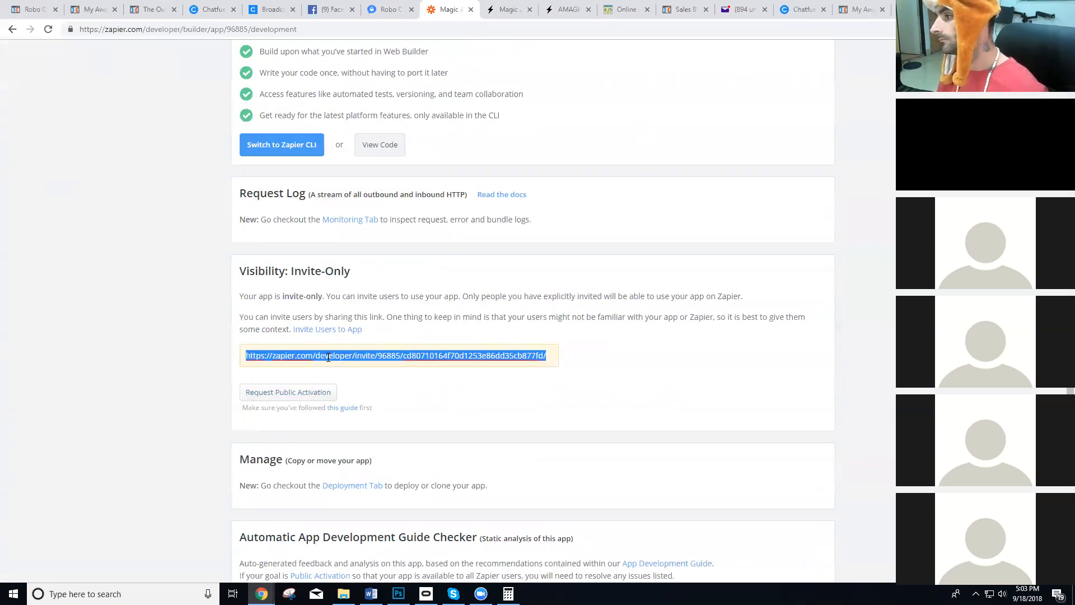
Switch to Facebook, open the Tier5 community group, minimize the open chats and start a new post.
{"action": "left_click", "coordinate": [332, 10]}
{"action": "left_click", "coordinate": [221, 218]}
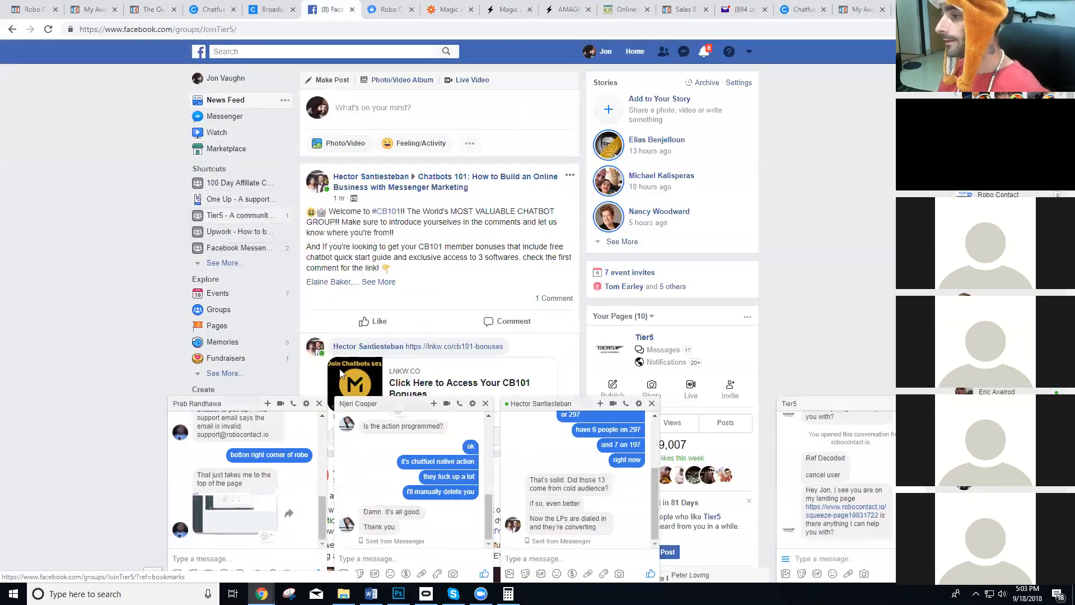
{"action": "left_click", "coordinate": [395, 404]}
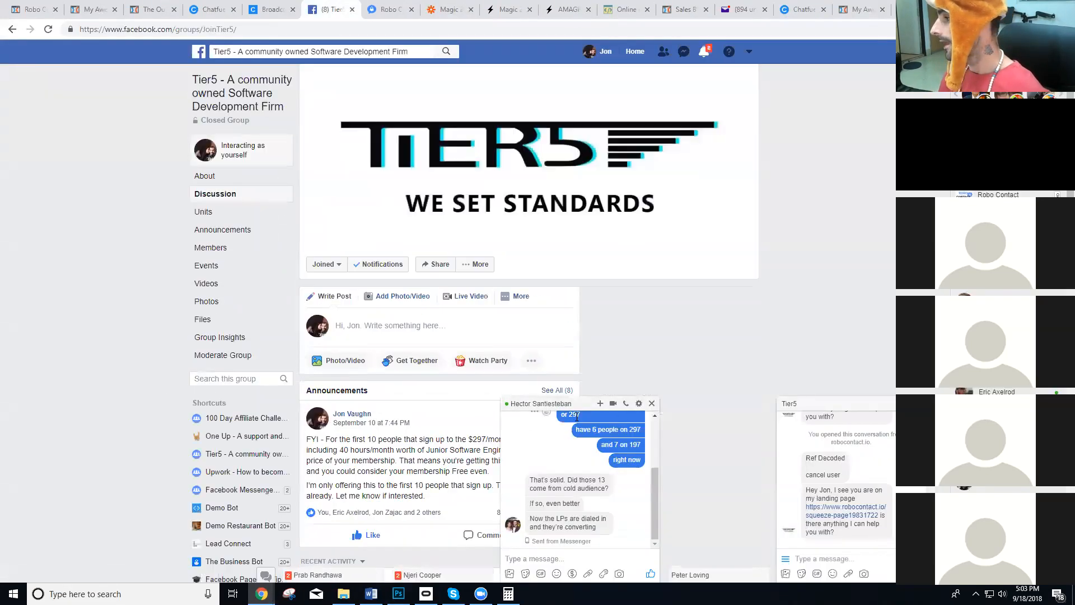
{"action": "left_click", "coordinate": [584, 405]}
{"action": "left_click", "coordinate": [403, 325]}
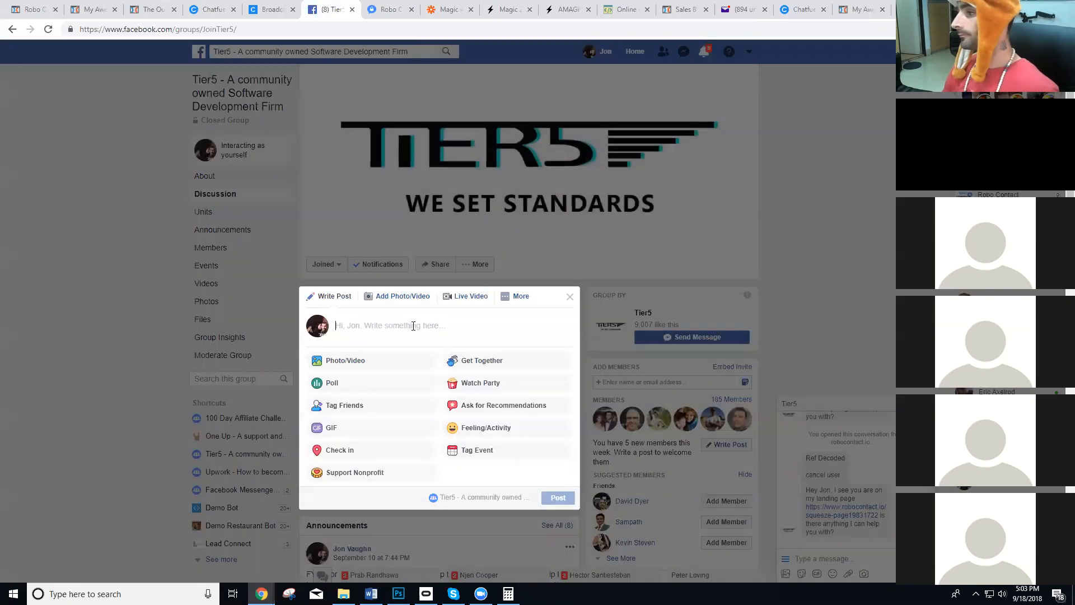
Begin the post with "If you want to use the new Magic Zap zapier app (now instant notifications".
{"action": "type", "text": "IF "}
{"action": "type", "text": "f you want"}
{"action": "type", "text": " to use t"}
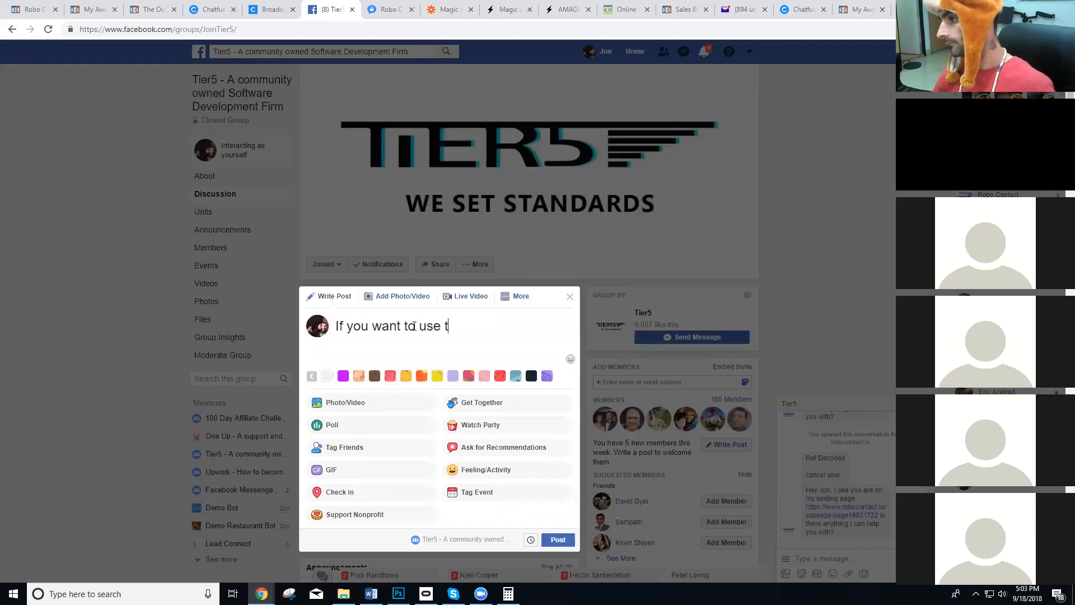
{"action": "type", "text": "he new Magix Zap"}
{"action": "type", "text": " zpa"}
{"action": "key", "text": "BackSpace"}
{"action": "key", "text": "BackSpace"}
{"action": "type", "text": "apier"}
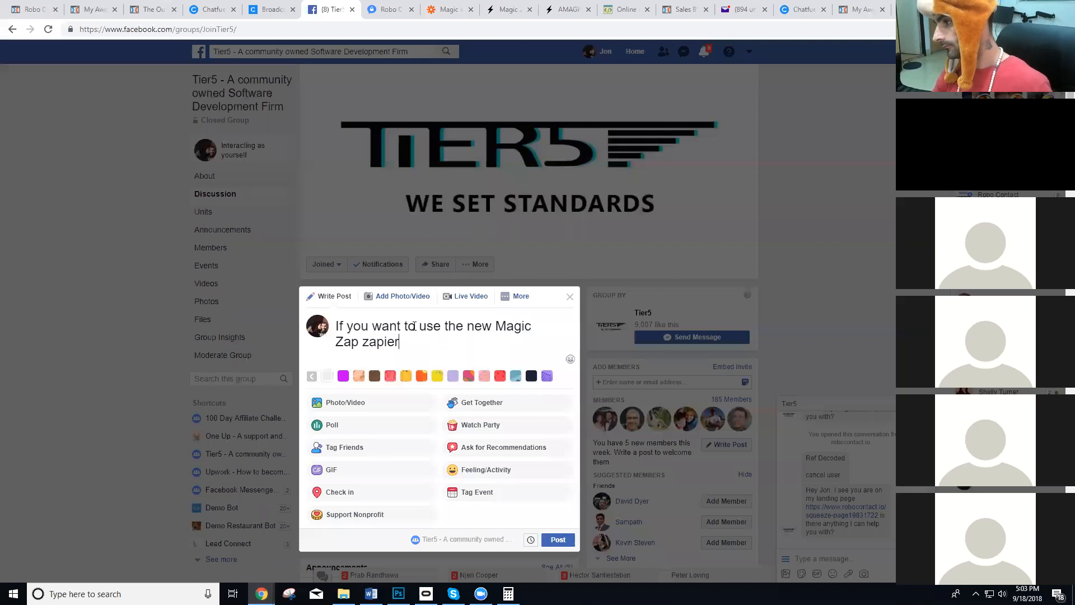
{"action": "type", "text": " app (now instant notifications"}
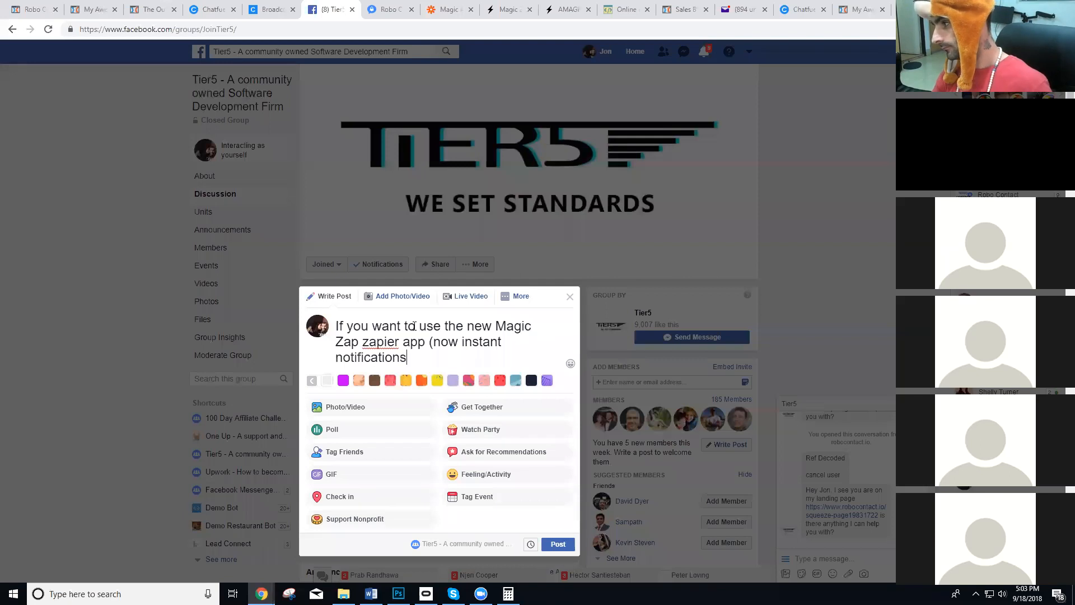
{"action": "type", "text": ") you'll need to use this new"}
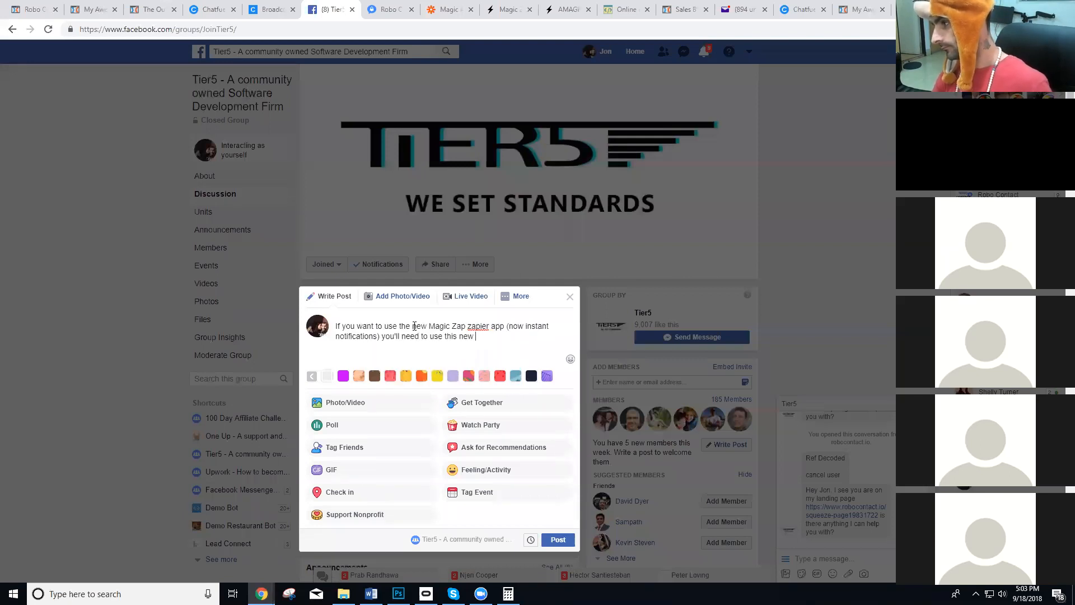
{"action": "type", "text": " zapier app for magic"}
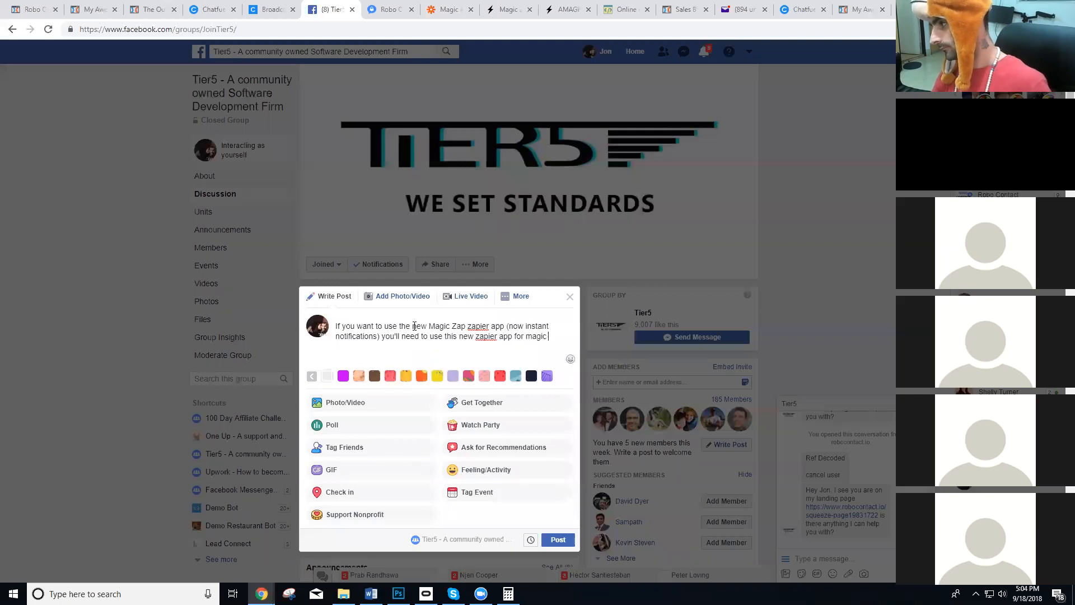
{"action": "type", "text": " zap and"}
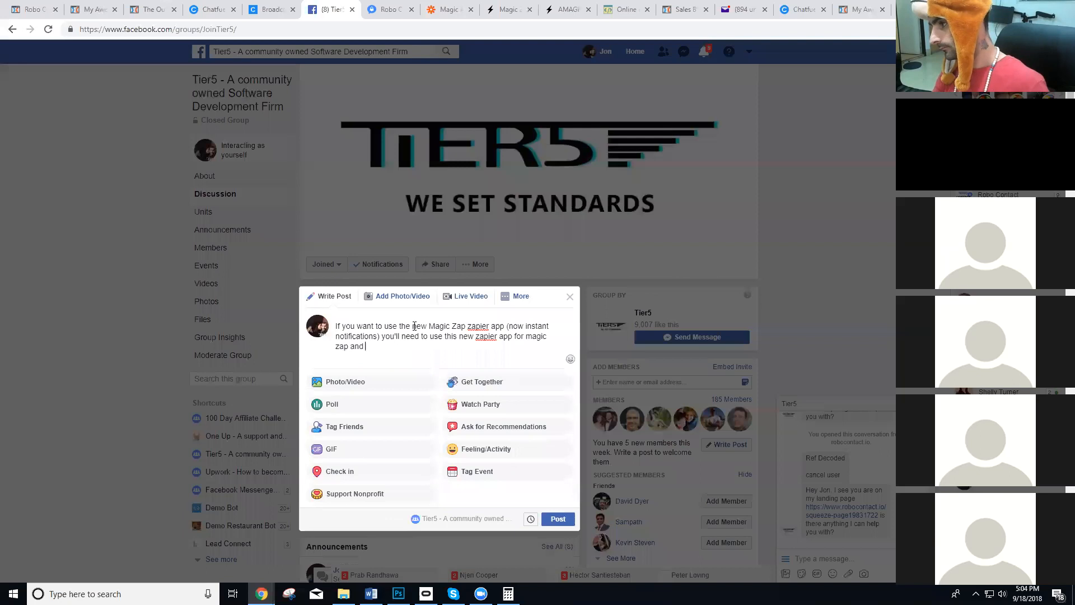
Continue the post with ") you'll need to use this new zapier app for magic zap and rebuild your zaps. It's real easy don't worry".
{"action": "key", "text": "BackSpace"}
{"action": "key", "text": "BackSpace"}
{"action": "key", "text": "BackSpace"}
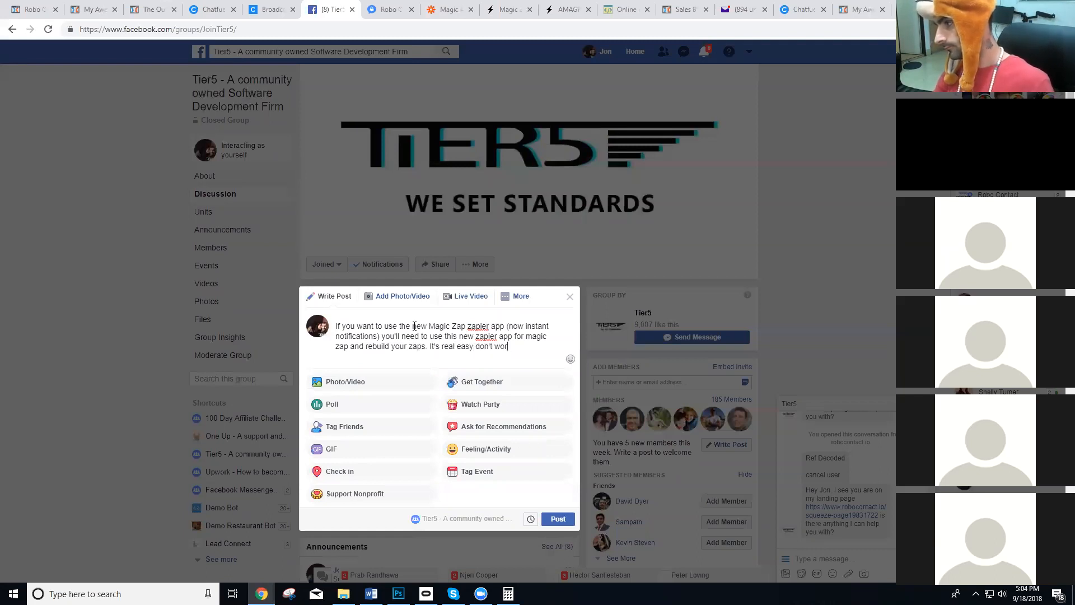
Paste the Zapier app's invite link below the post text and publish the post to the Tier5 group.
{"action": "key", "text": "Return"}
{"action": "key", "text": "Return"}
{"action": "key", "text": "ctrl+v"}
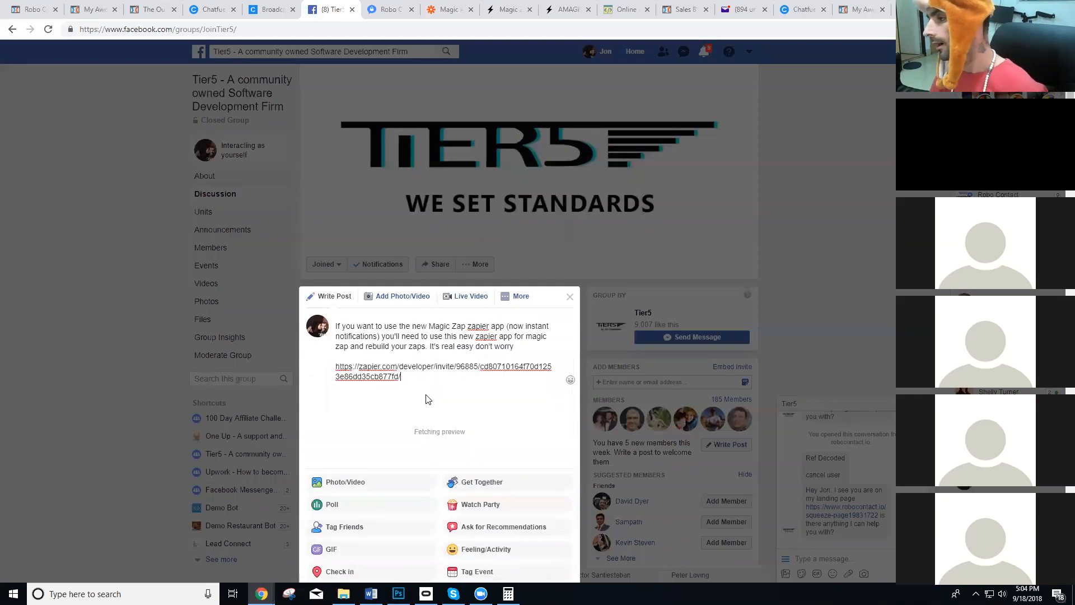
{"action": "scroll", "coordinate": [512, 380], "scroll_direction": "down", "scroll_amount": 5}
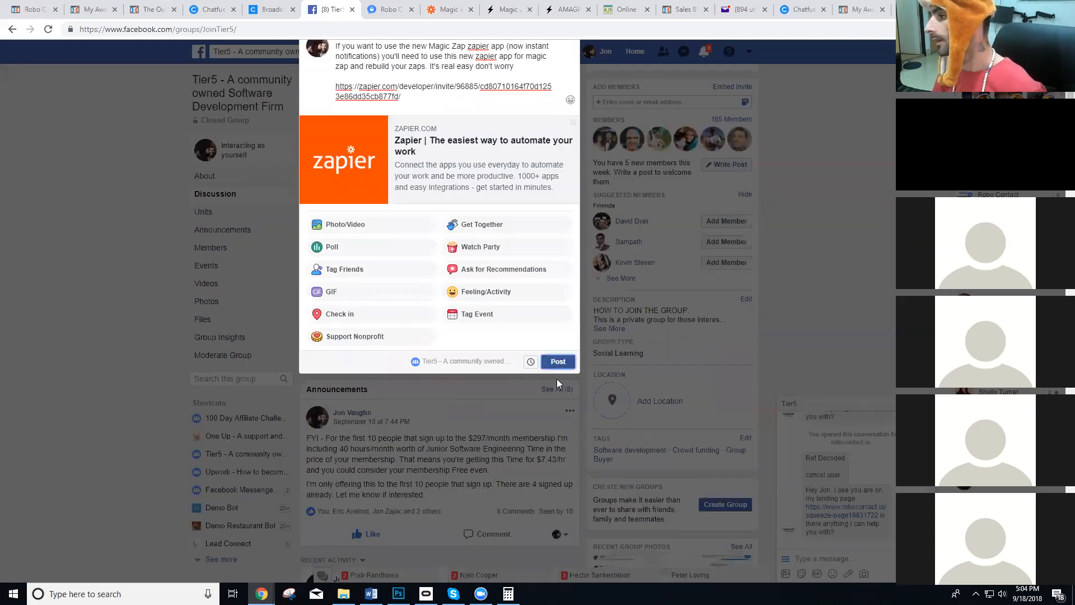
{"action": "left_click", "coordinate": [558, 361]}
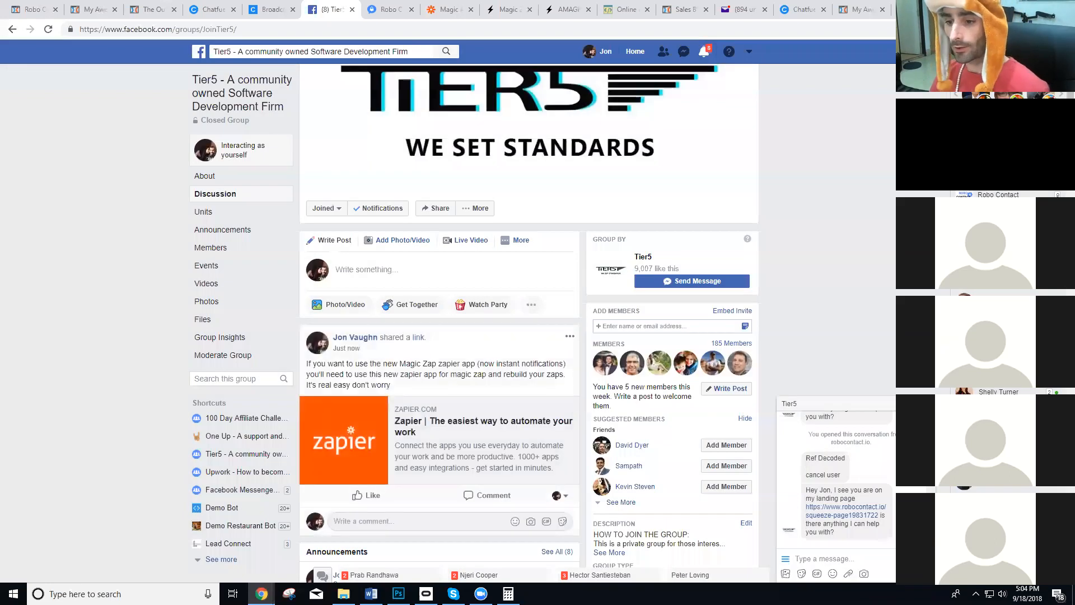
Switch back to Zapier, load zapier.com in place of the developer page and open the list of zaps.
{"action": "left_click", "coordinate": [462, 7]}
{"action": "scroll", "coordinate": [374, 192], "scroll_direction": "up", "scroll_amount": 1}
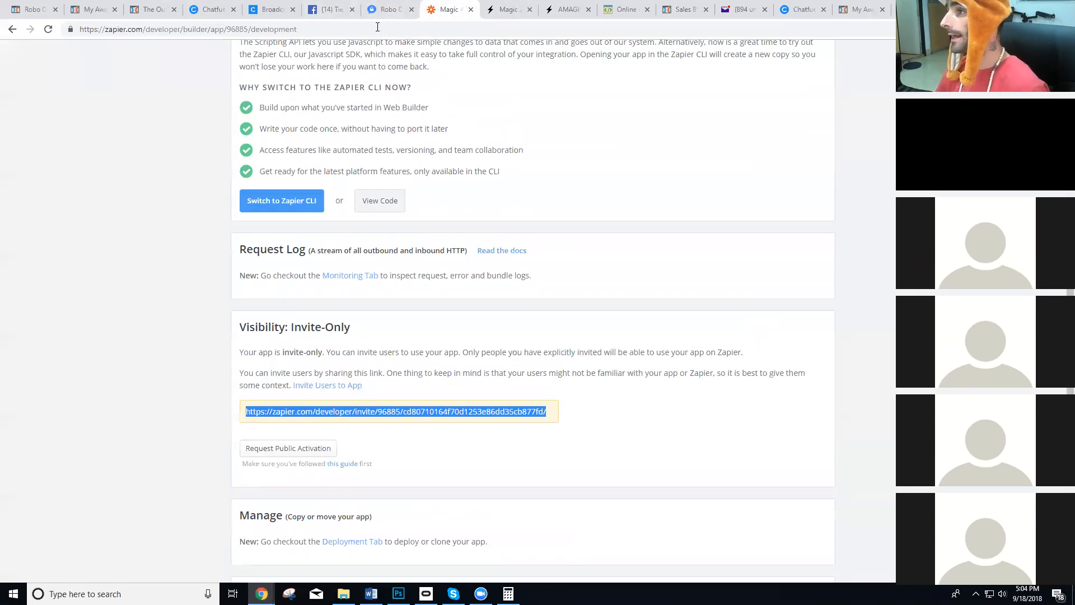
{"action": "scroll", "coordinate": [161, 57], "scroll_direction": "up", "scroll_amount": 3}
{"action": "left_click_drag", "start_coordinate": [145, 29], "coordinate": [568, 81]}
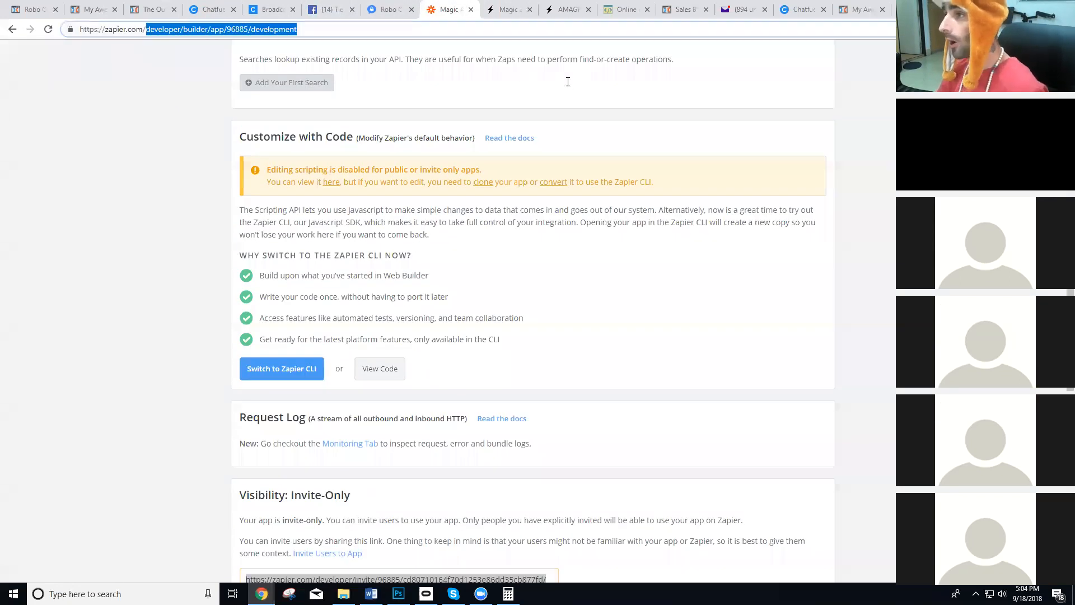
{"action": "key", "text": "BackSpace"}
{"action": "key", "text": "Return"}
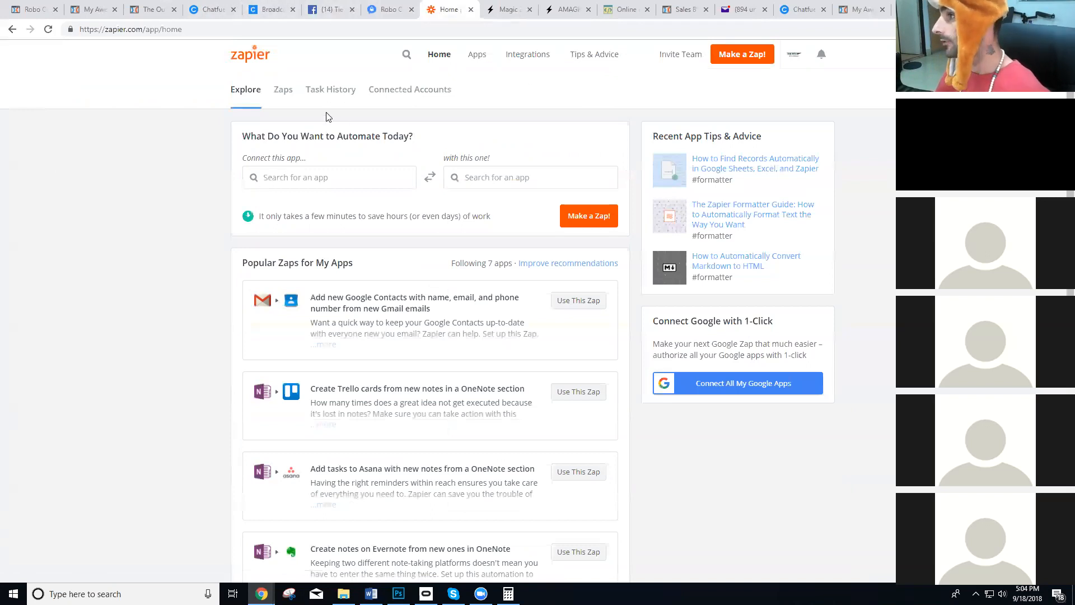
{"action": "left_click", "coordinate": [283, 93]}
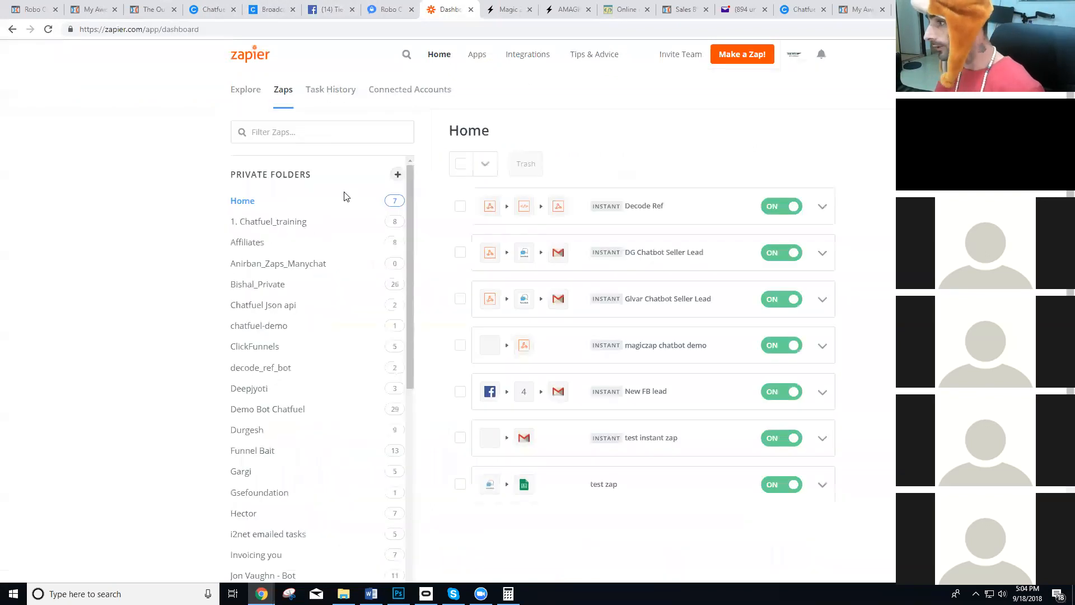
Open the "test instant zap" and expand its Zap Name trigger step.
{"action": "scroll", "coordinate": [495, 322], "scroll_direction": "down", "scroll_amount": 3}
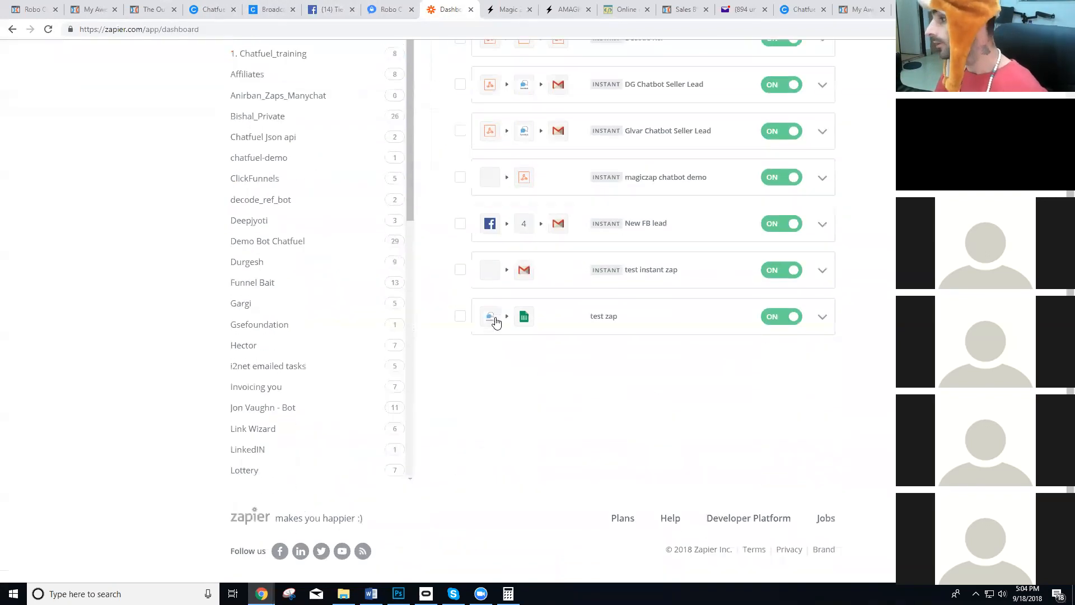
{"action": "left_click", "coordinate": [645, 271]}
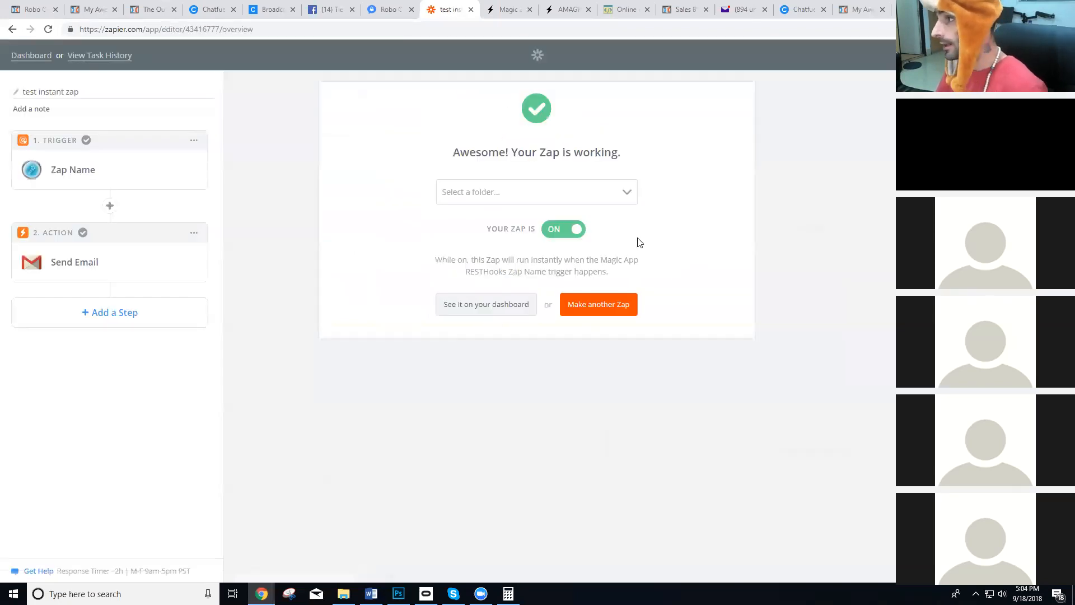
{"action": "left_click", "coordinate": [78, 170]}
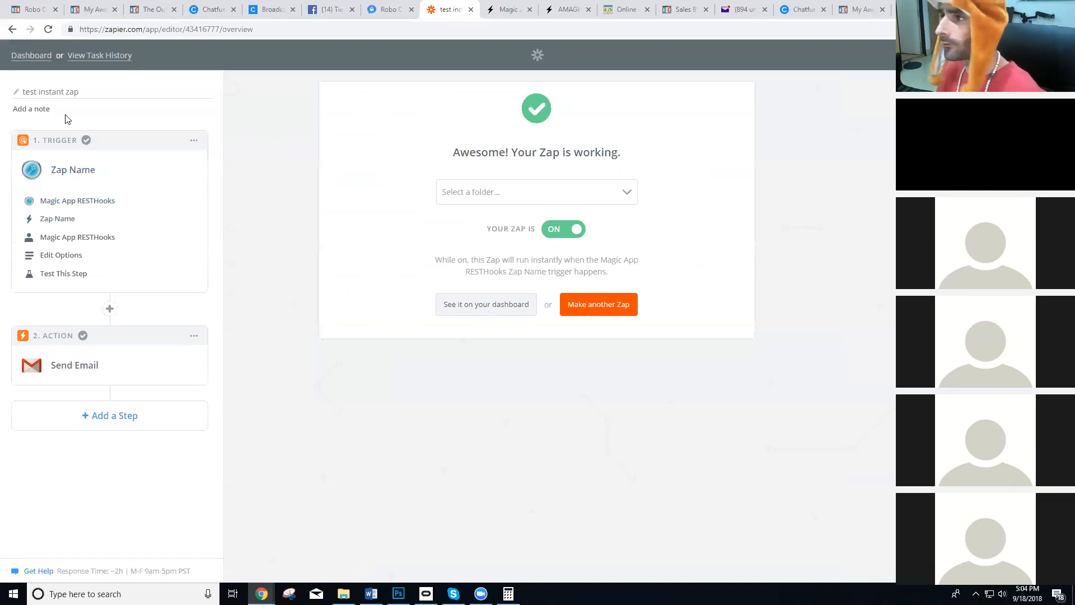
Return to the zaps dashboard, open "chatavago-website-visit" from the MagicApp Test folder and expand its Zap Name trigger.
{"action": "left_click", "coordinate": [31, 56]}
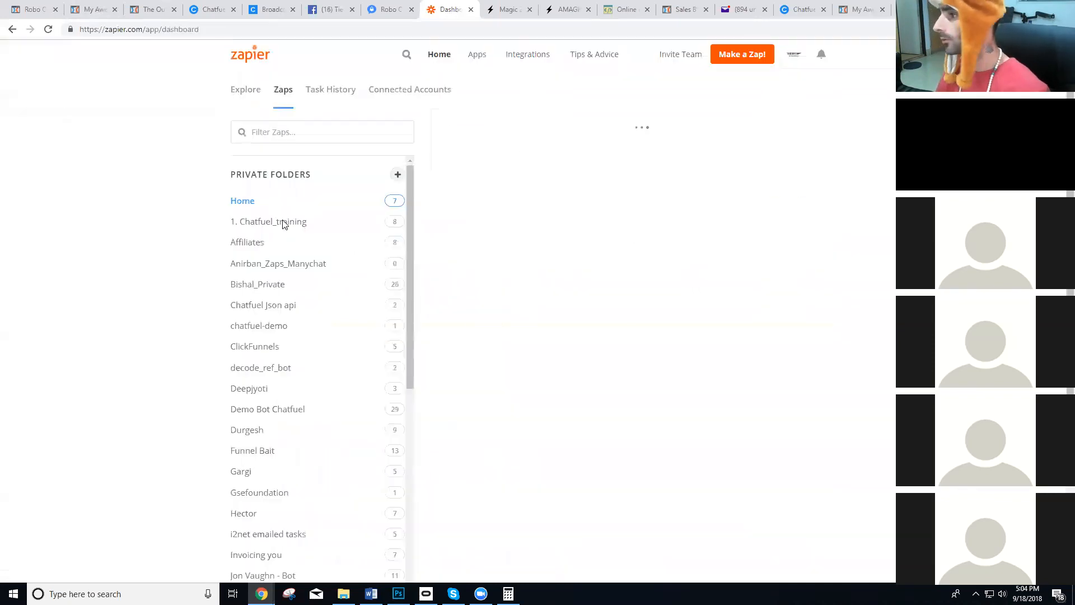
{"action": "scroll", "coordinate": [282, 227], "scroll_direction": "down", "scroll_amount": 6}
{"action": "left_click", "coordinate": [268, 327]}
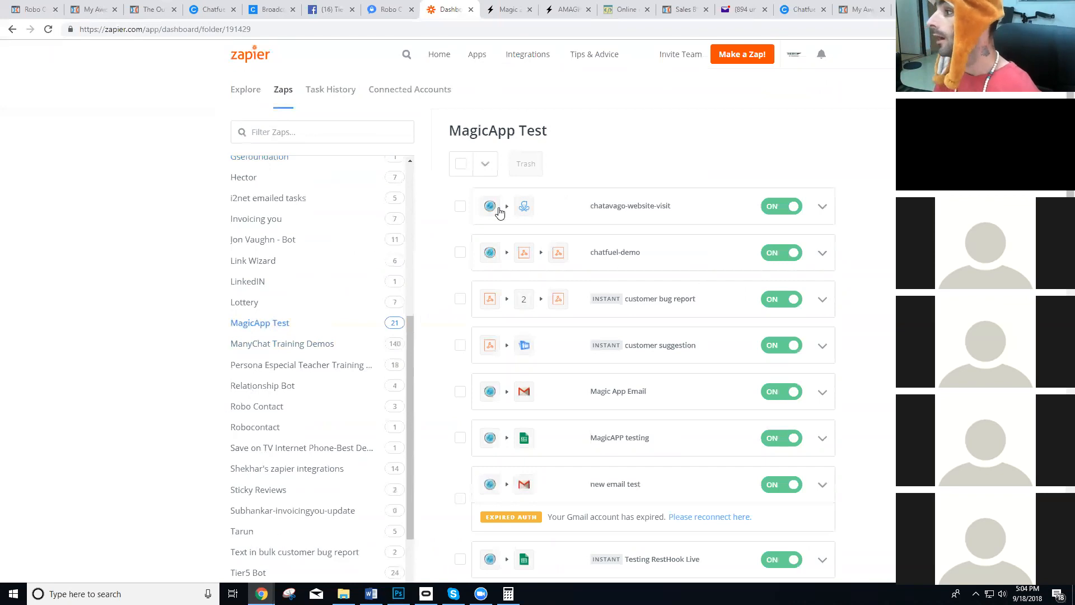
{"action": "left_click", "coordinate": [510, 248]}
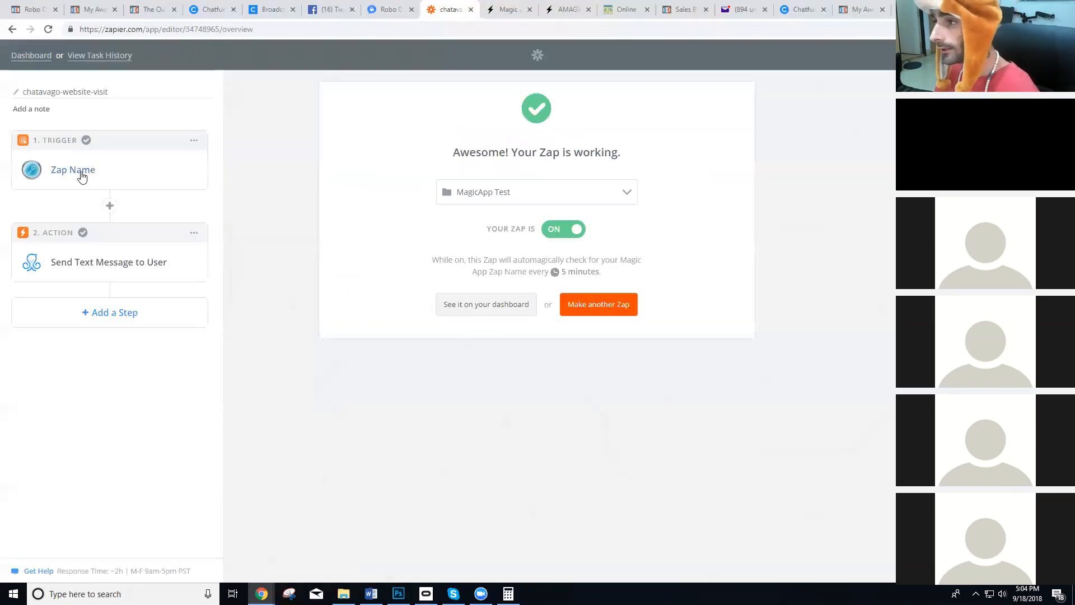
{"action": "left_click", "coordinate": [81, 175]}
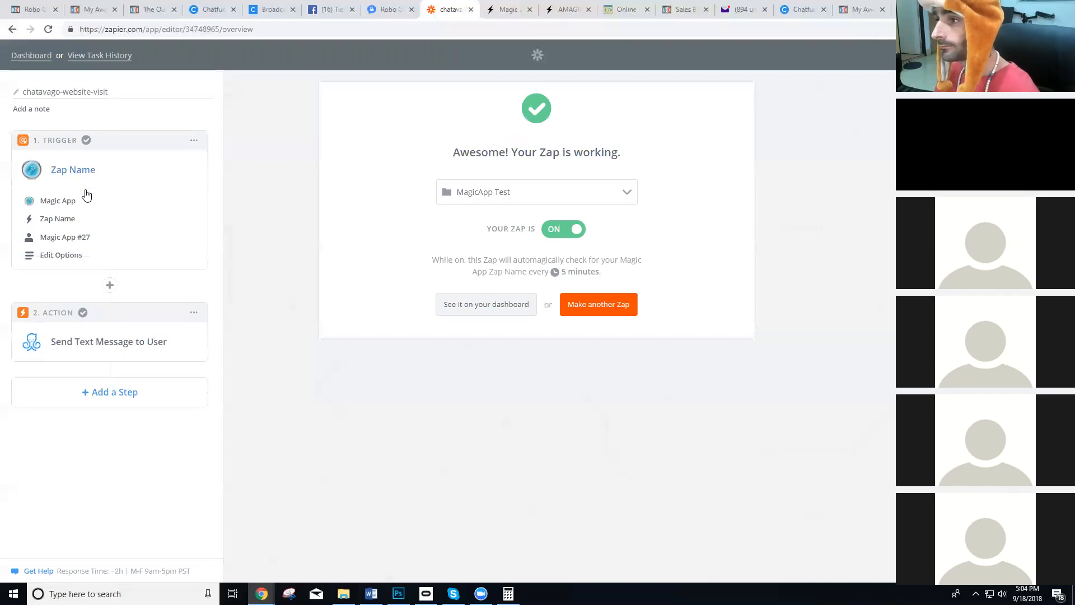
Change the zap's trigger app from Magic App to Magic App RESTHooks, searching the apps for "Magic".
{"action": "left_click", "coordinate": [54, 206]}
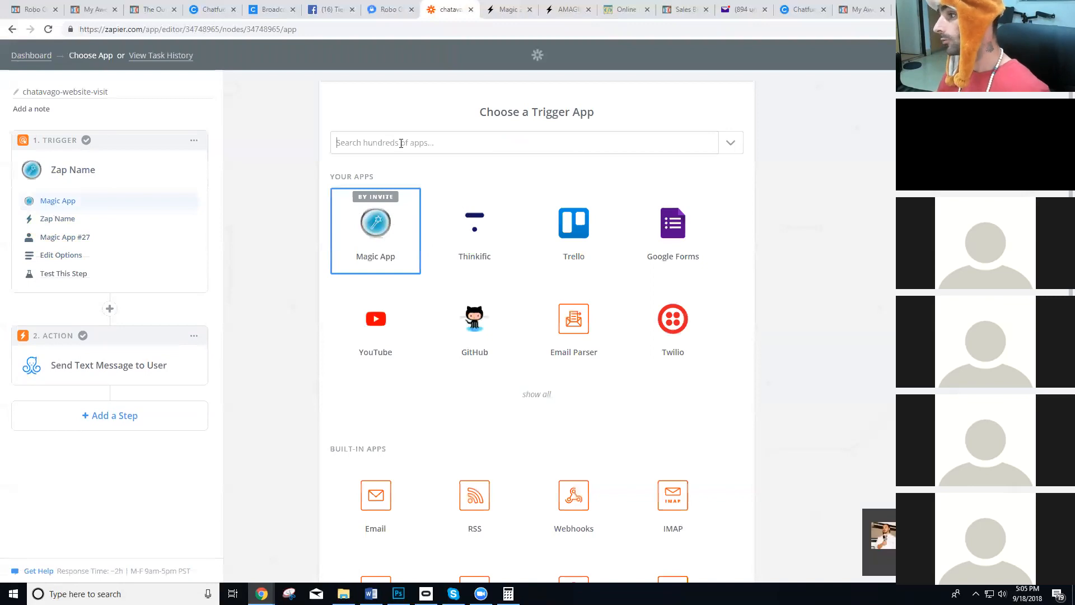
{"action": "left_click", "coordinate": [401, 143]}
{"action": "type", "text": "Magic"}
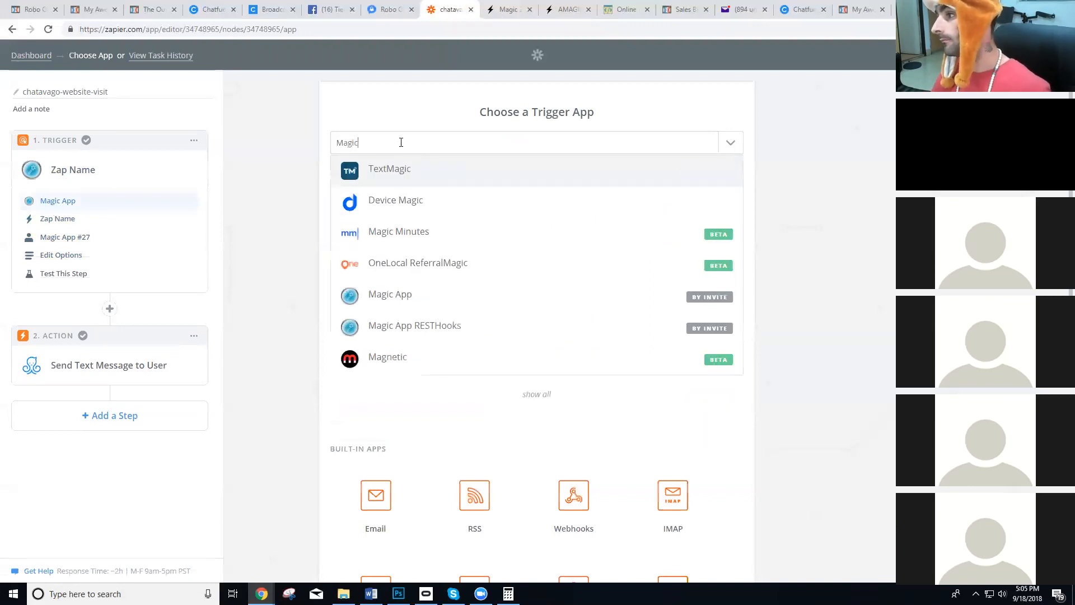
{"action": "left_click", "coordinate": [441, 322]}
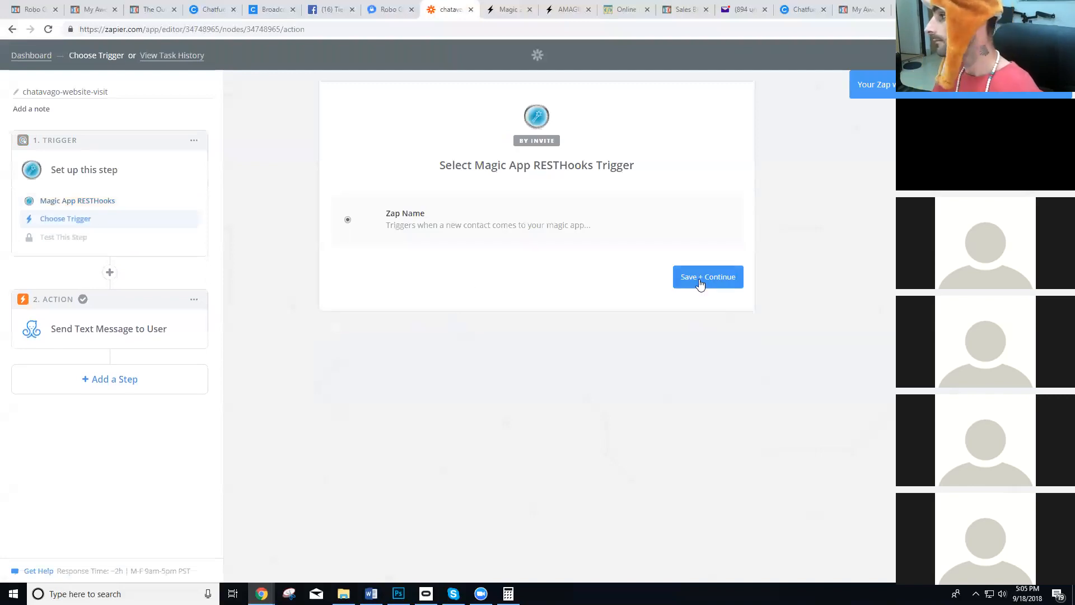
Save the Zap Name trigger and connect it to the Magic App RESTHooks account.
{"action": "left_click", "coordinate": [700, 284]}
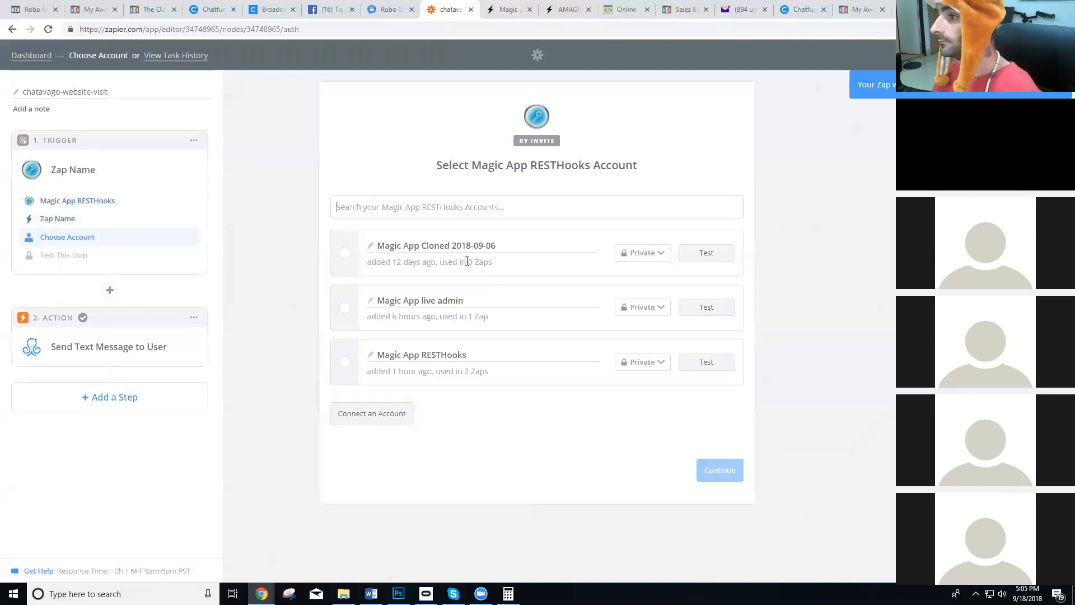
{"action": "left_click", "coordinate": [343, 362]}
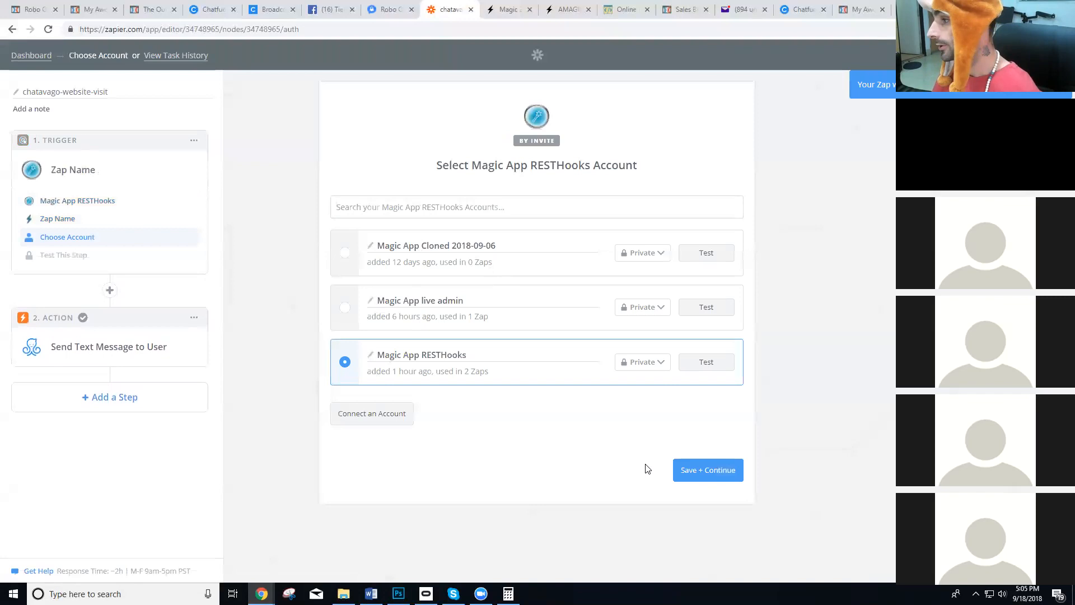
{"action": "left_click", "coordinate": [725, 476]}
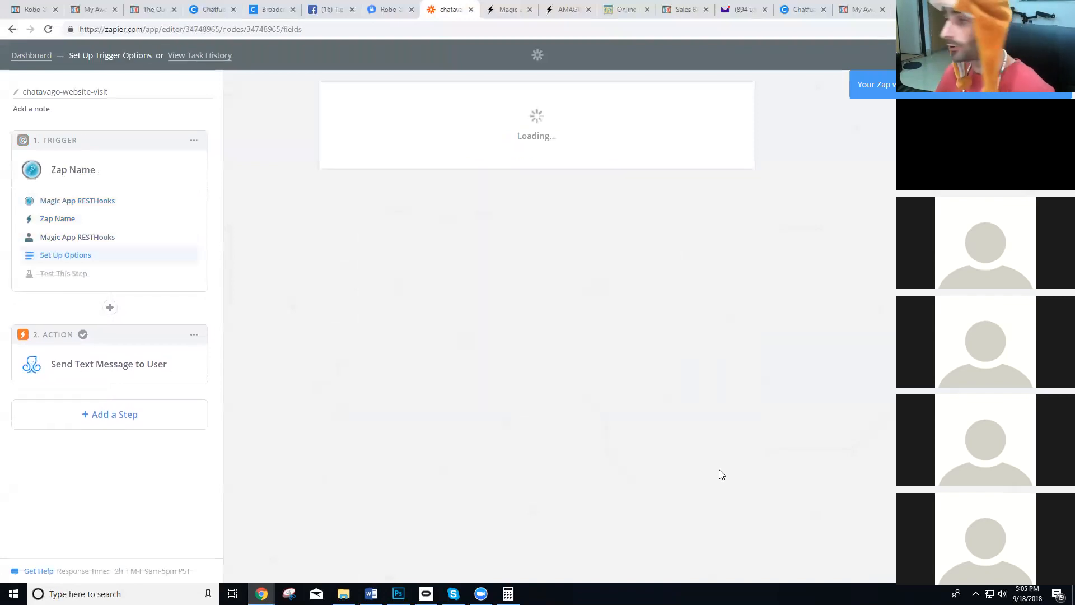
{"action": "left_click", "coordinate": [492, 228]}
{"action": "scroll", "coordinate": [482, 279], "scroll_direction": "down", "scroll_amount": 3}
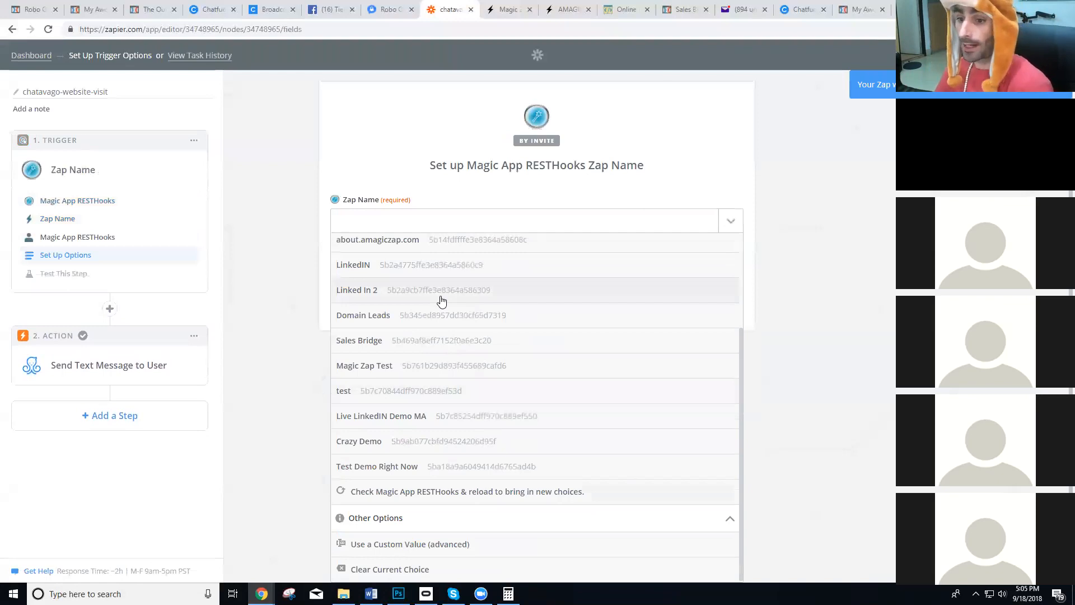
{"action": "scroll", "coordinate": [440, 301], "scroll_direction": "up", "scroll_amount": 3}
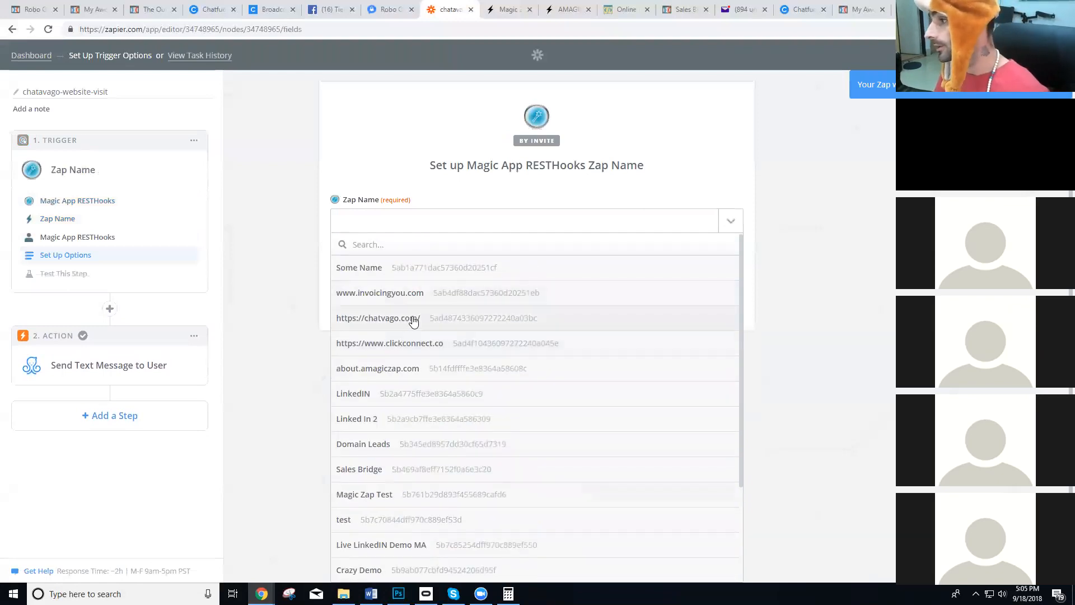
{"action": "left_click", "coordinate": [413, 319]}
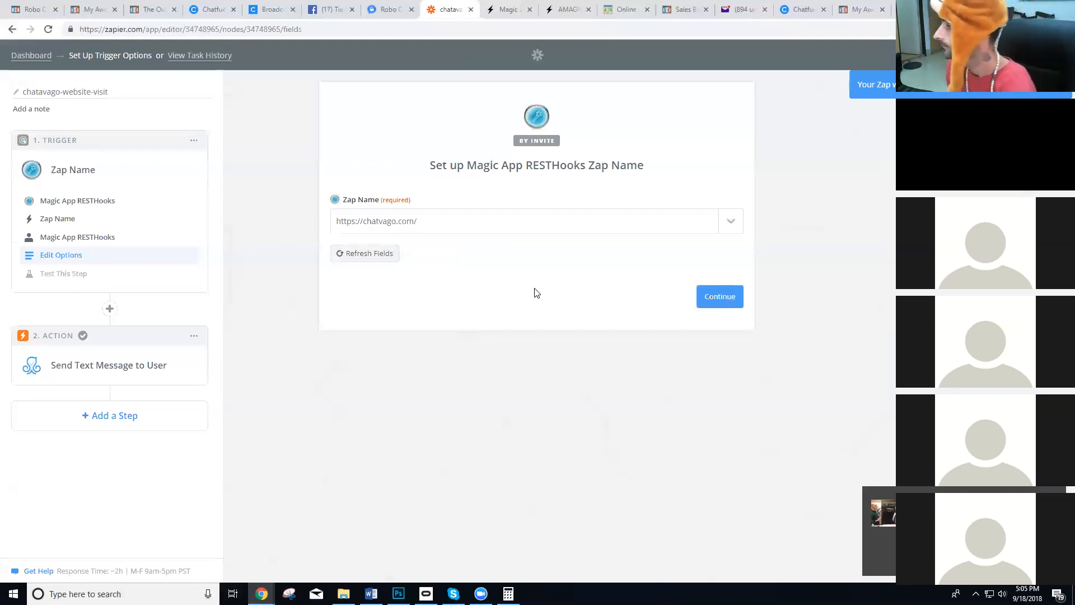
Switch to the Tier5 Facebook group and open a reply to the comment on the new Zapier post.
{"action": "left_click", "coordinate": [332, 9]}
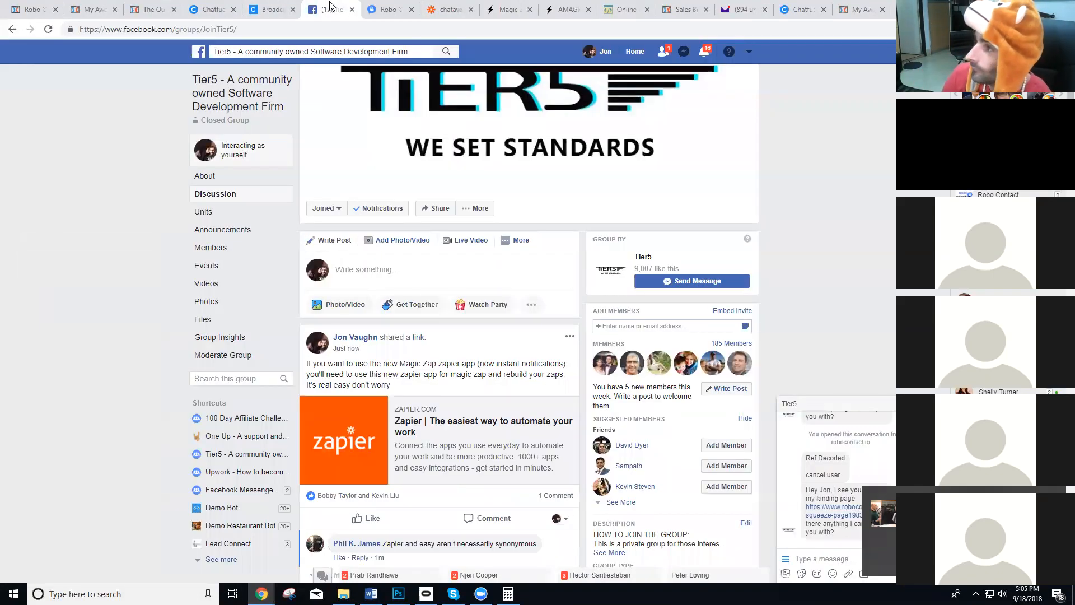
{"action": "scroll", "coordinate": [153, 381], "scroll_direction": "down", "scroll_amount": 2}
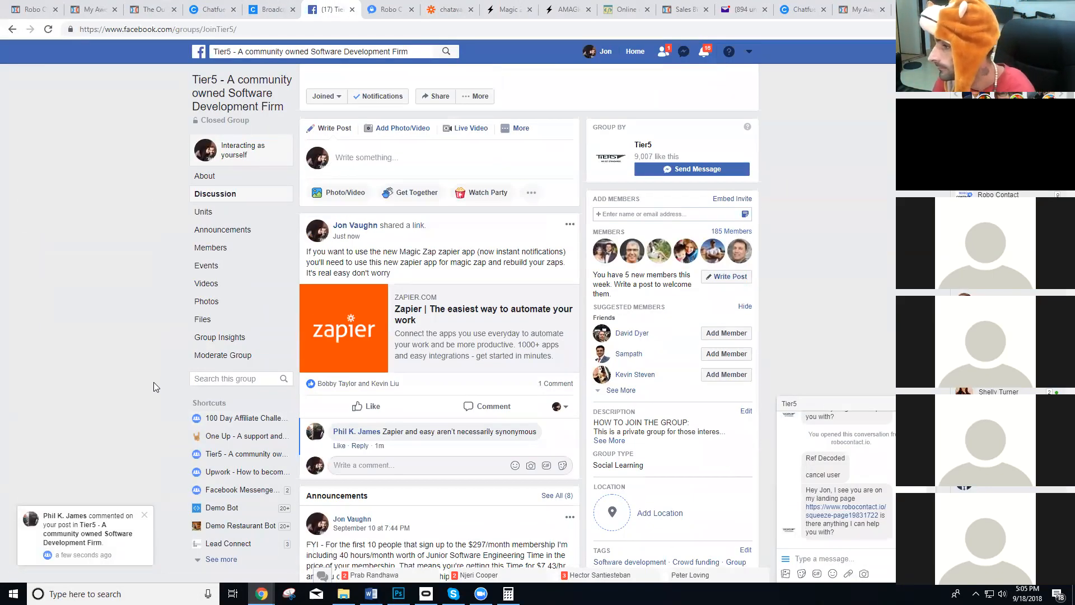
{"action": "left_click", "coordinate": [360, 446]}
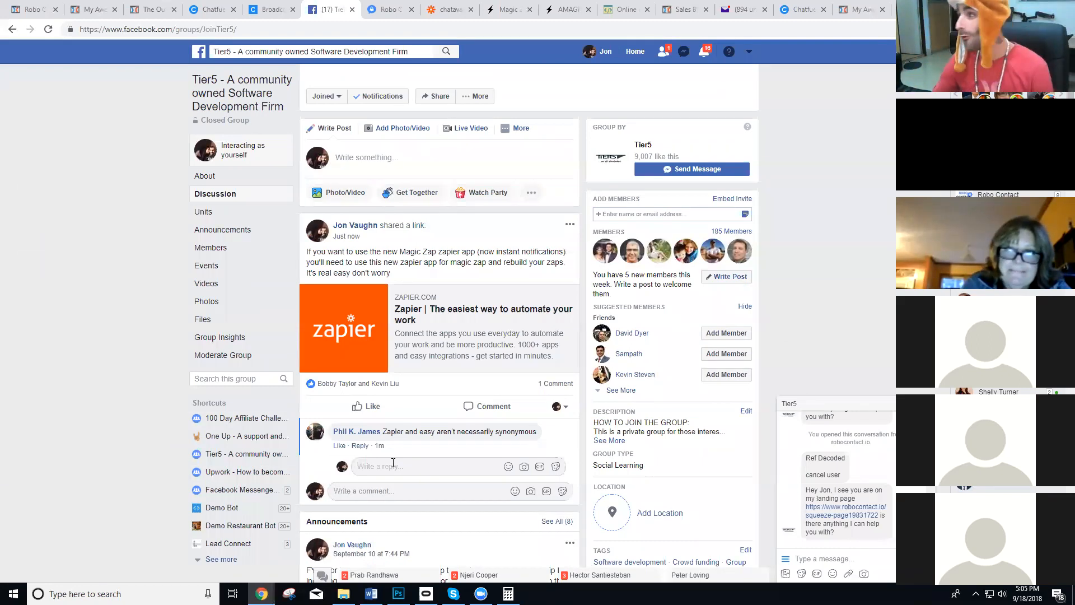
{"action": "key", "text": "ctrl+t"}
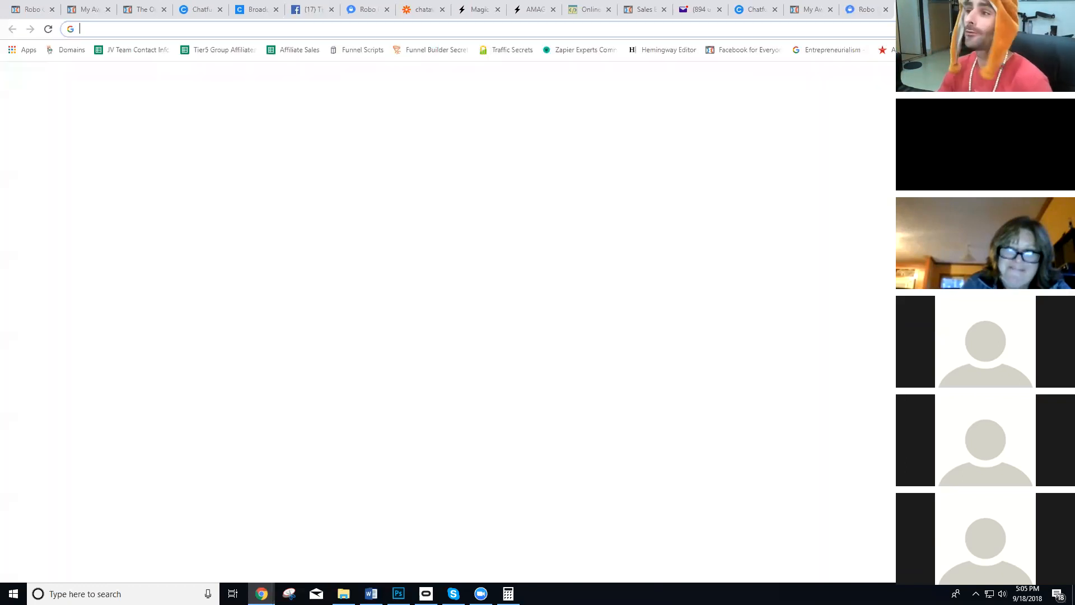
{"action": "type", "text": "www.use"}
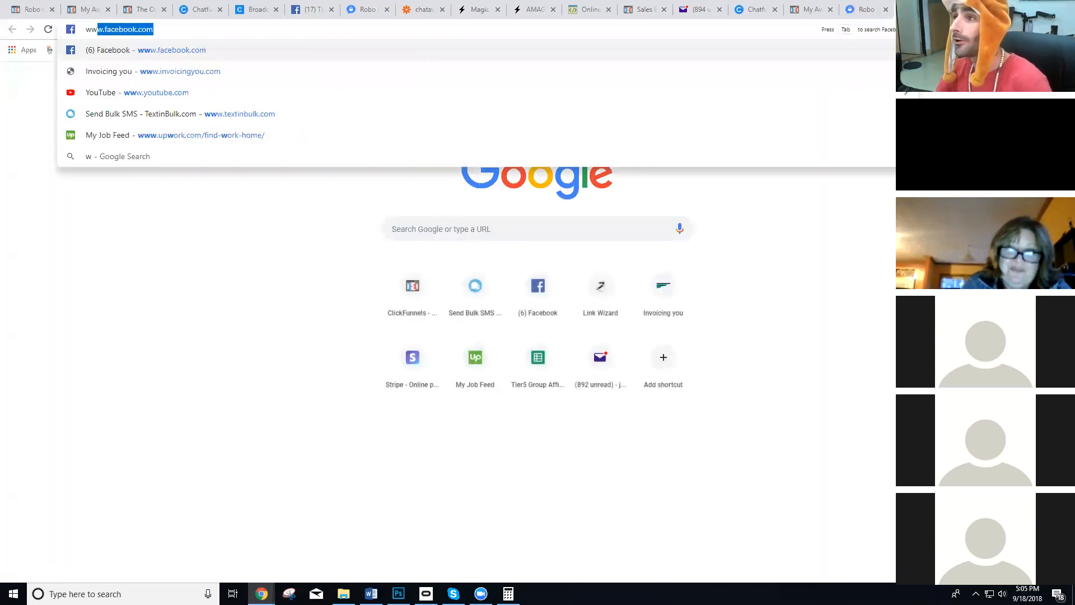
{"action": "key", "text": "Return"}
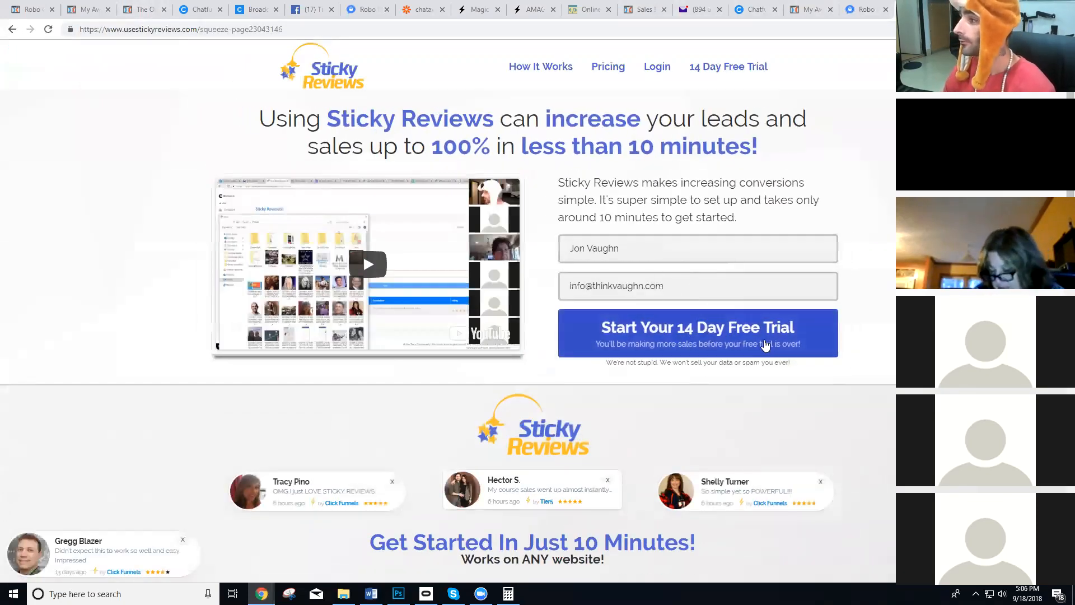
{"action": "scroll", "coordinate": [572, 310], "scroll_direction": "down", "scroll_amount": 4}
{"action": "scroll", "coordinate": [572, 310], "scroll_direction": "up", "scroll_amount": 2}
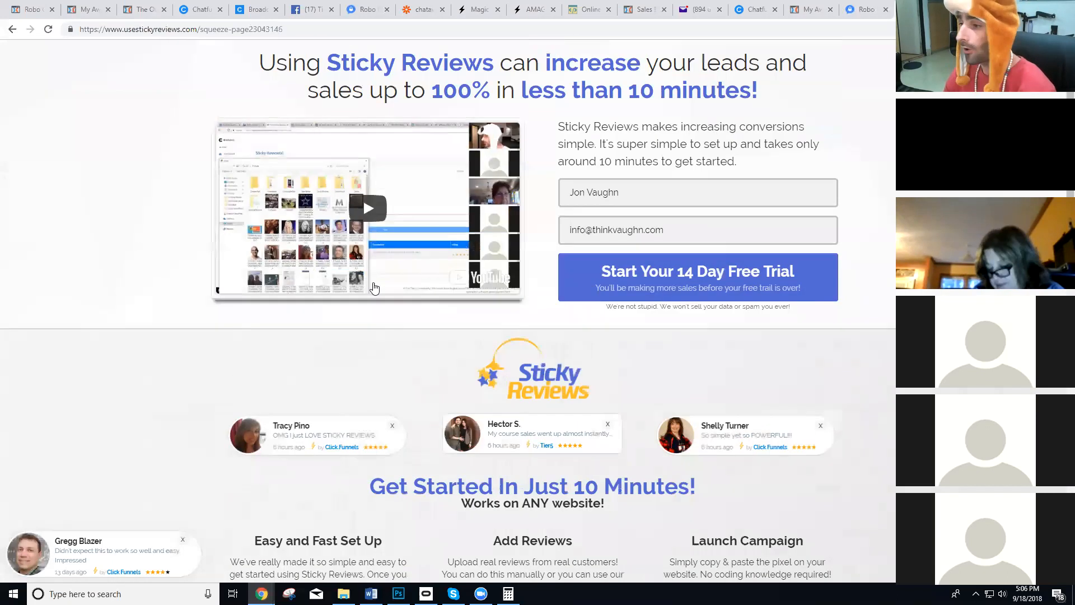
{"action": "scroll", "coordinate": [570, 313], "scroll_direction": "down", "scroll_amount": 12}
{"action": "left_click_drag", "start_coordinate": [768, 281], "coordinate": [242, 259]}
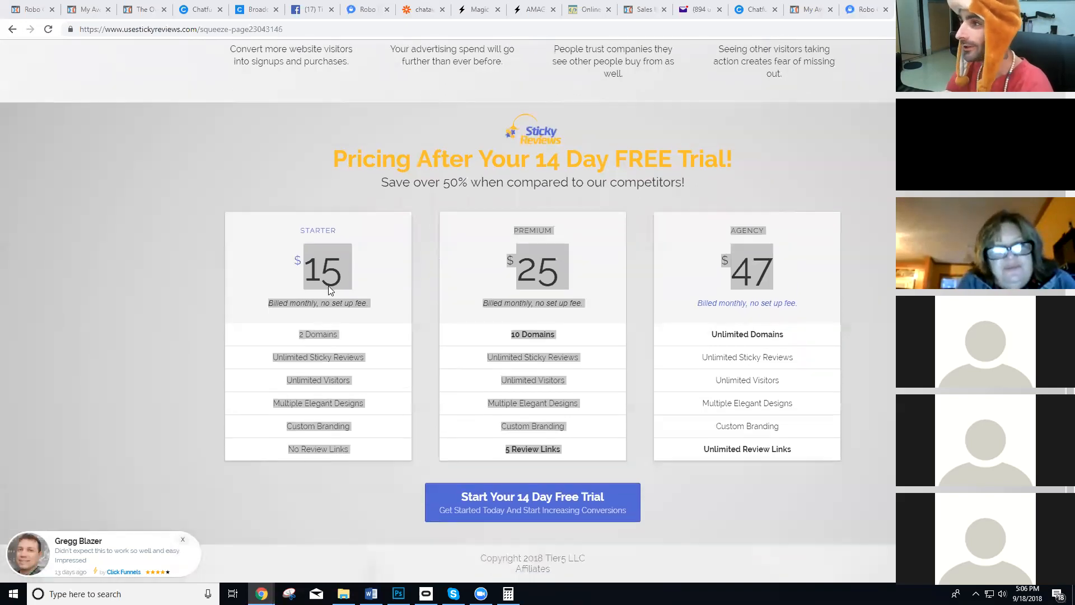
{"action": "left_click", "coordinate": [330, 290]}
{"action": "scroll", "coordinate": [447, 280], "scroll_direction": "up", "scroll_amount": 19}
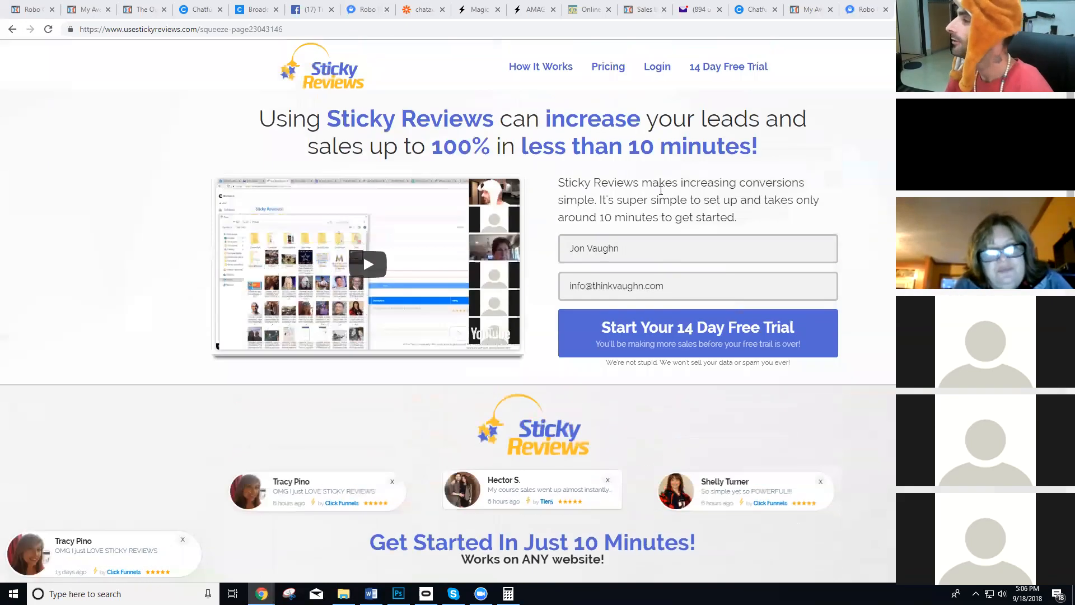
Open the Sticky Reviews login page and sign in with the saved e-mail address and the account password.
{"action": "left_click", "coordinate": [654, 70]}
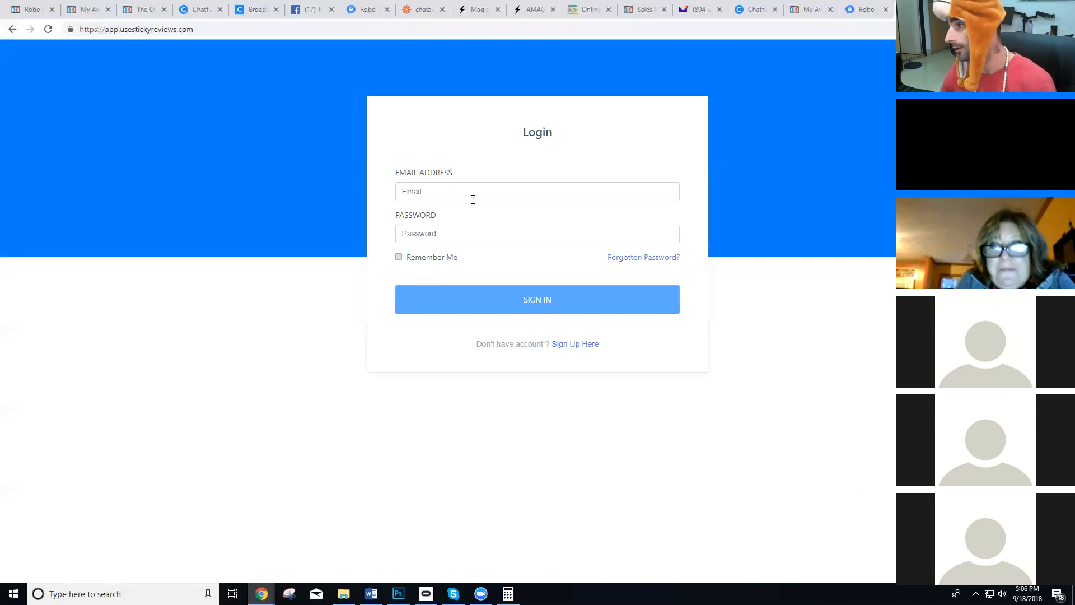
{"action": "left_click", "coordinate": [479, 194]}
{"action": "left_click", "coordinate": [469, 218]}
{"action": "left_click", "coordinate": [469, 237]}
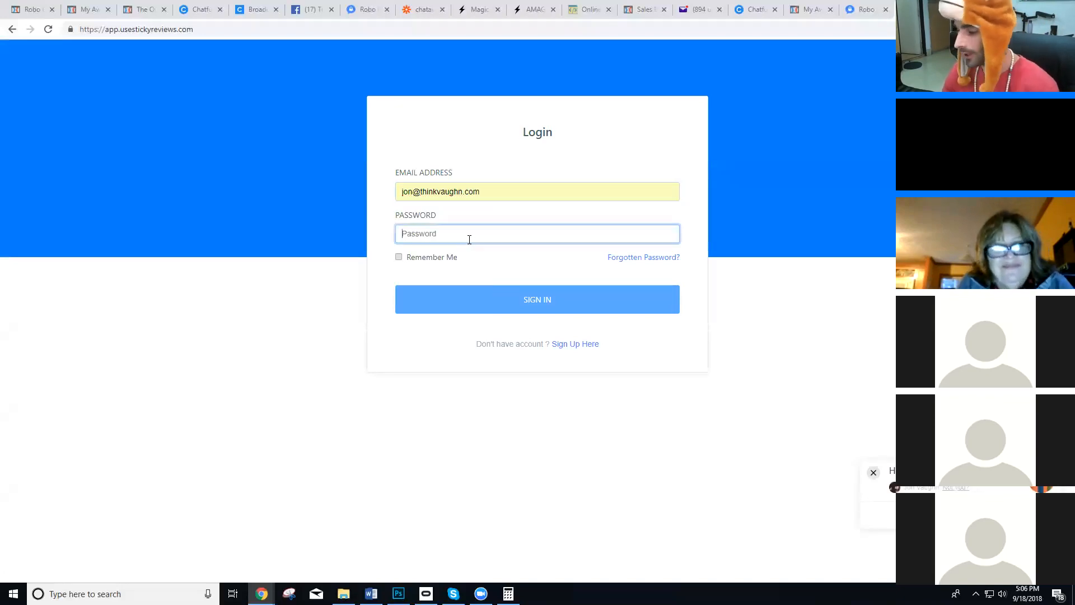
{"action": "type", "text": "******"}
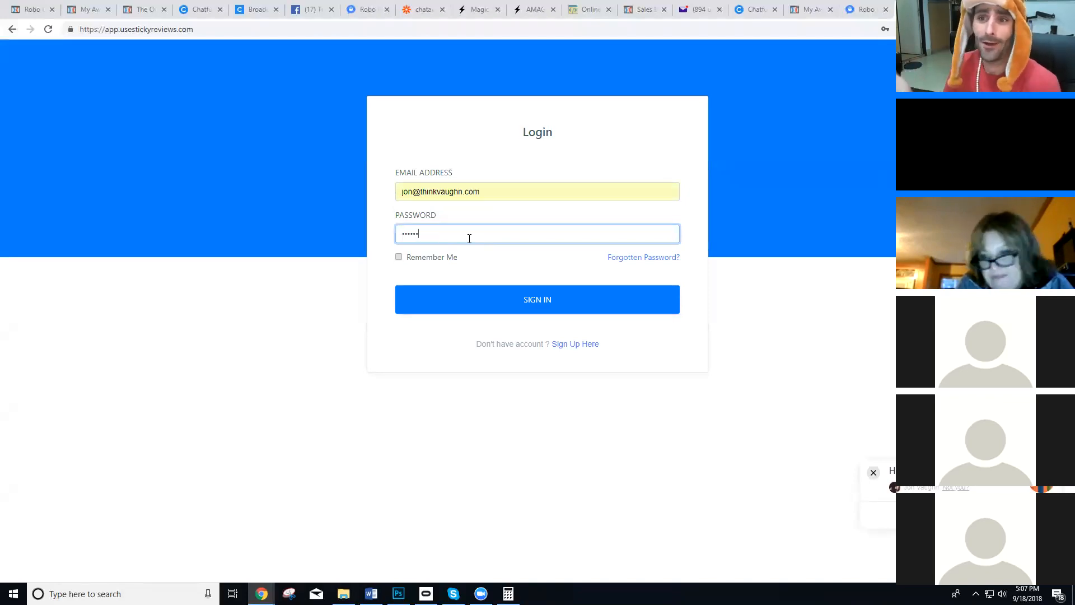
{"action": "left_click", "coordinate": [535, 288]}
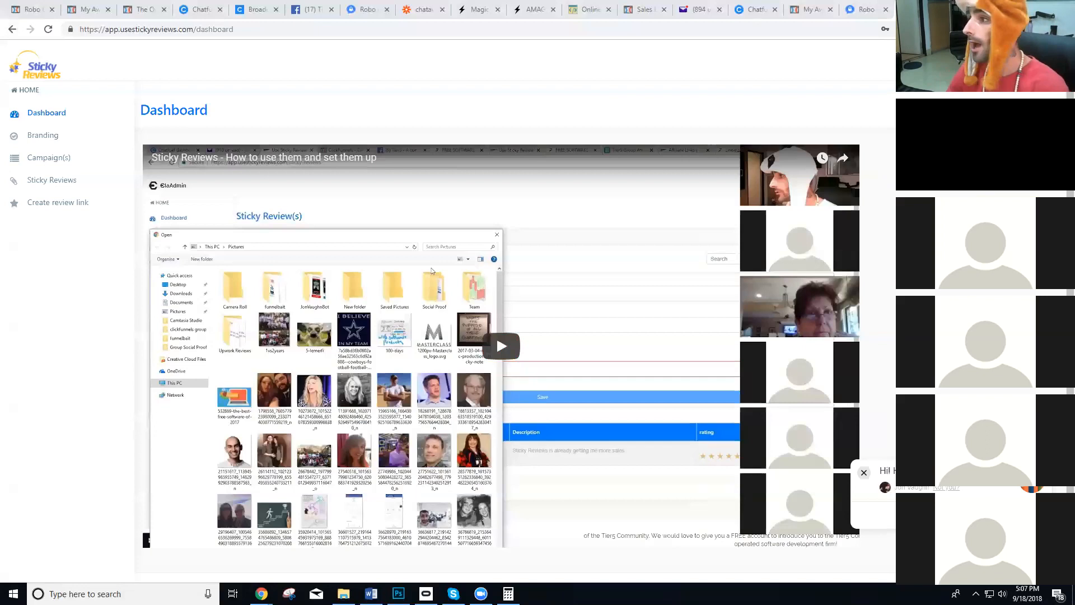
From the review links list, copy the LW LOCAL campaign's review link and load it in a new tab.
{"action": "left_click", "coordinate": [56, 202]}
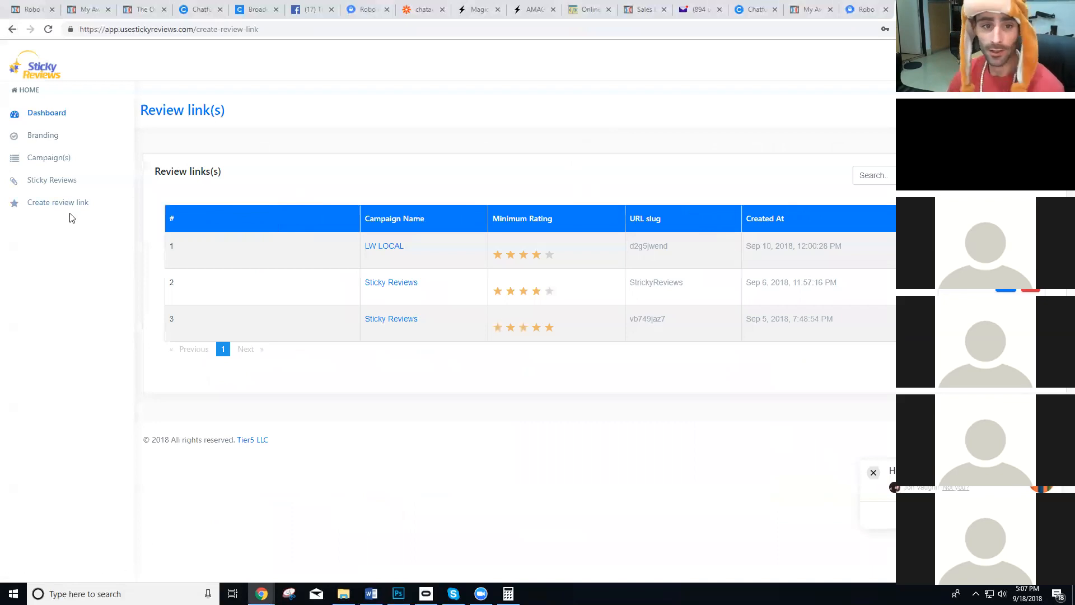
{"action": "left_click_drag", "start_coordinate": [222, 172], "coordinate": [192, 171]}
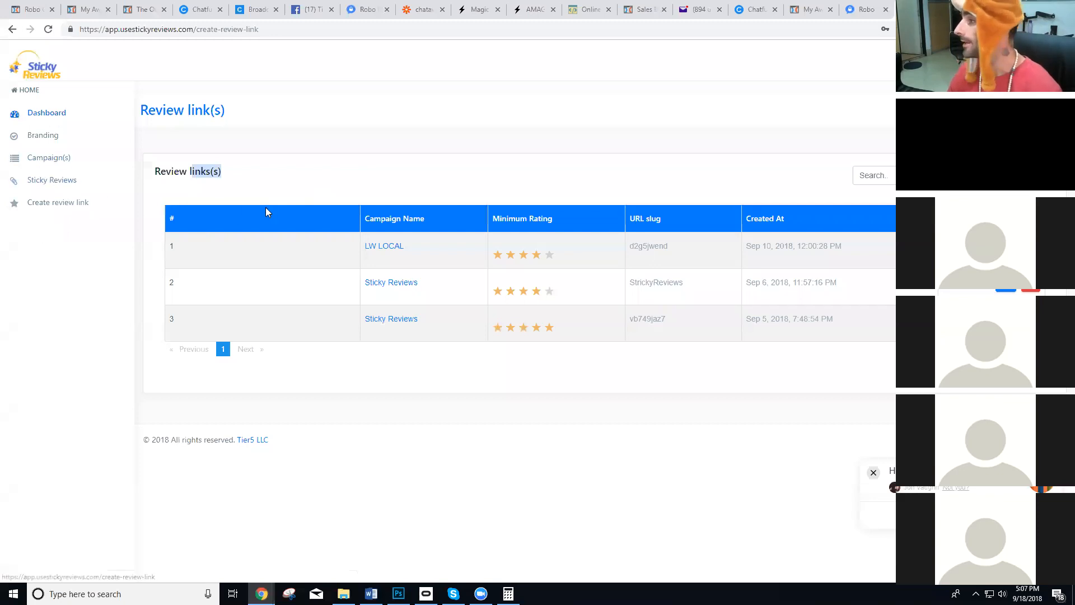
{"action": "left_click", "coordinate": [1005, 248]}
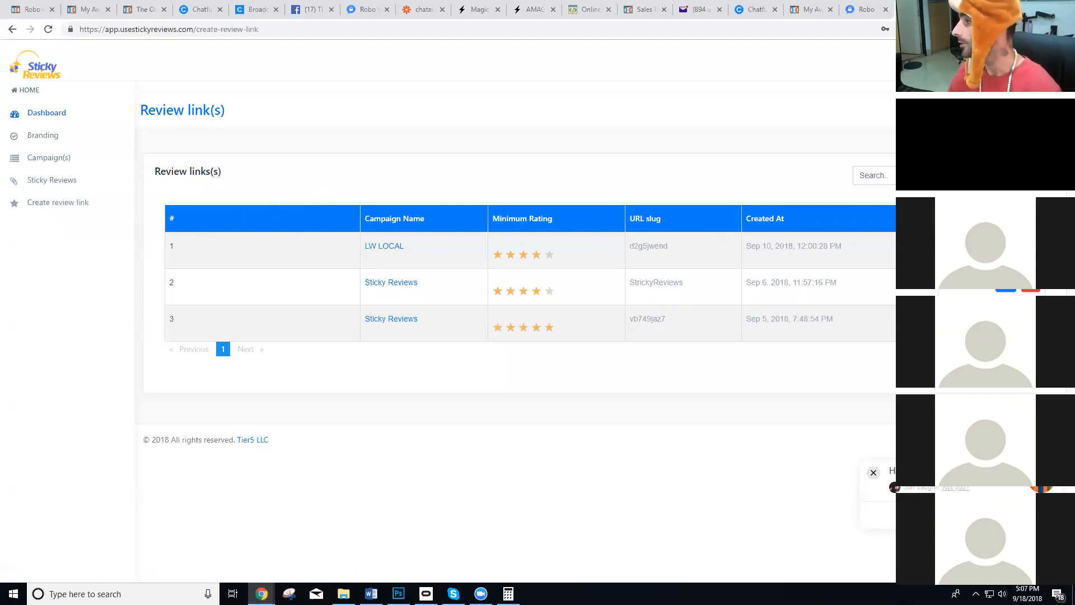
{"action": "key", "text": "ctrl+t"}
{"action": "type", "text": "https://app.usestickyreviews.com/user-review/d2g5jwend"}
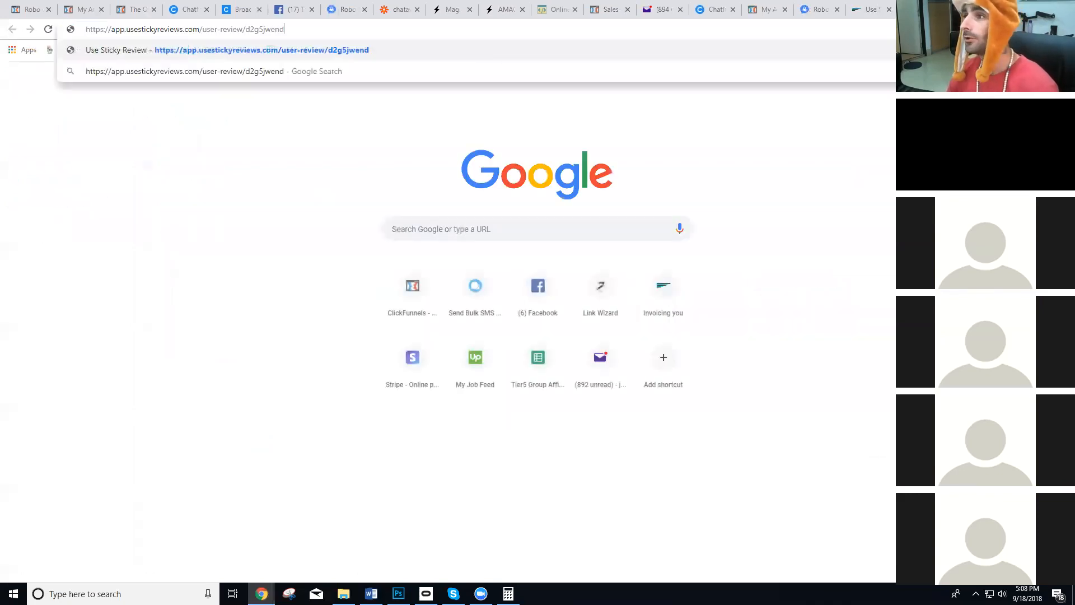
{"action": "key", "text": "Return"}
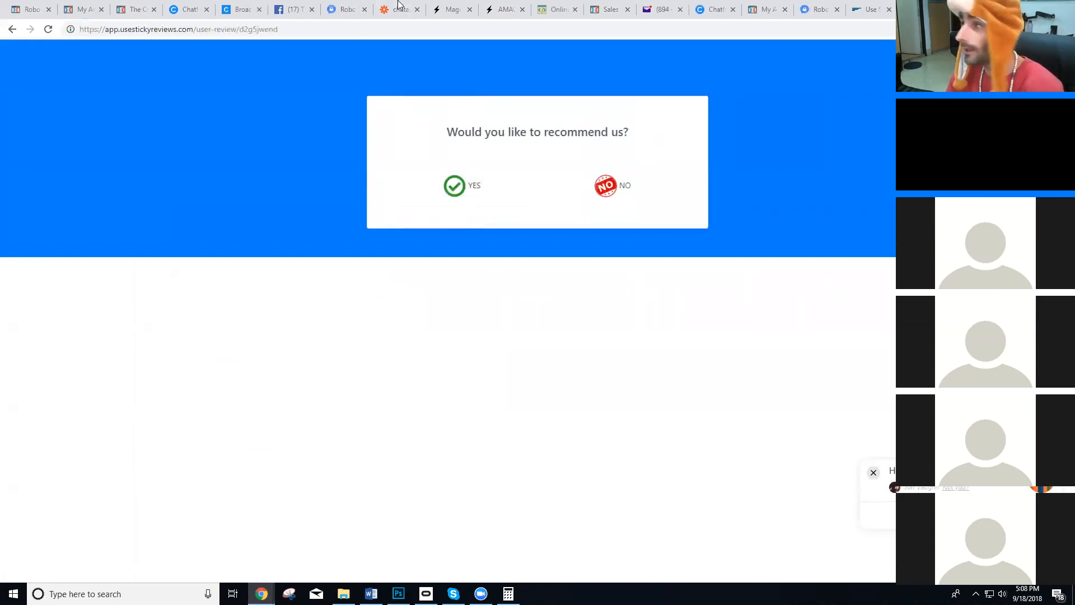
{"action": "key", "text": "ctrl+t"}
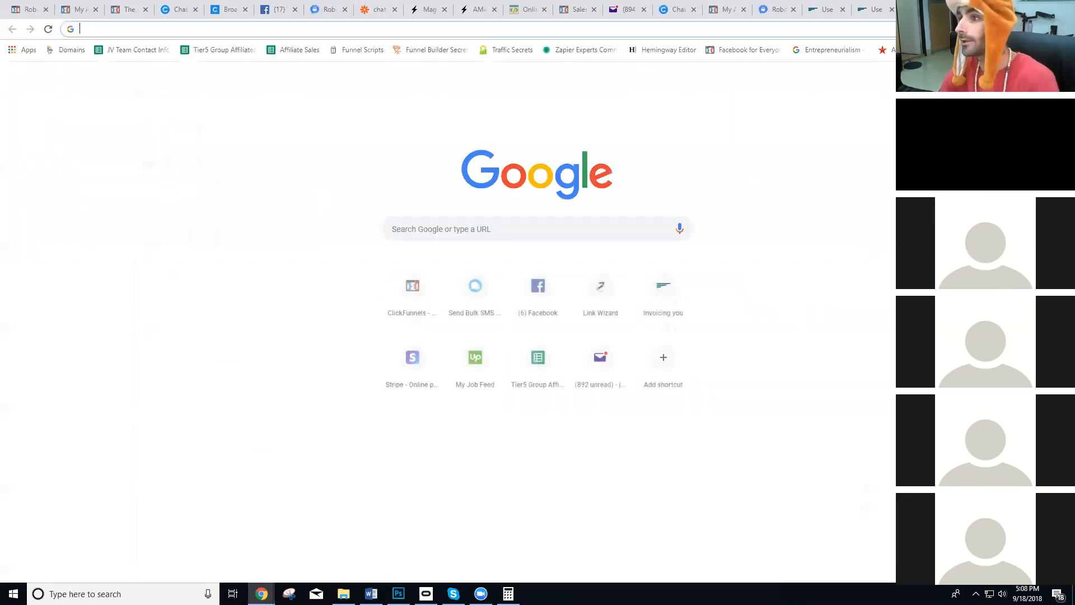
{"action": "type", "text": "www.r"}
{"action": "key", "text": "BackSpace"}
{"action": "type", "text": "usestickyreviews.com"}
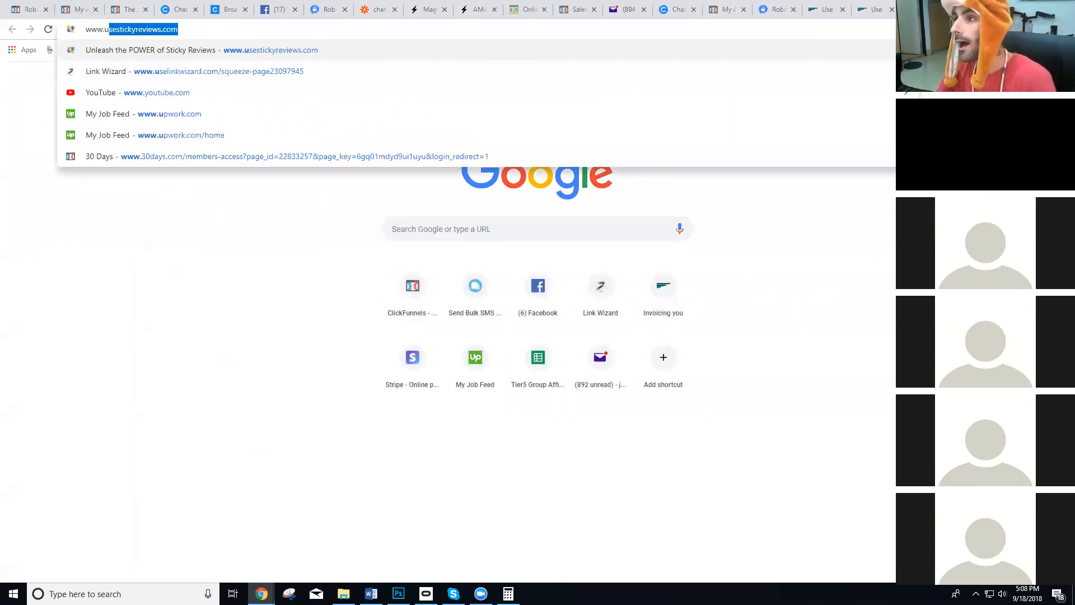
{"action": "key", "text": "Return"}
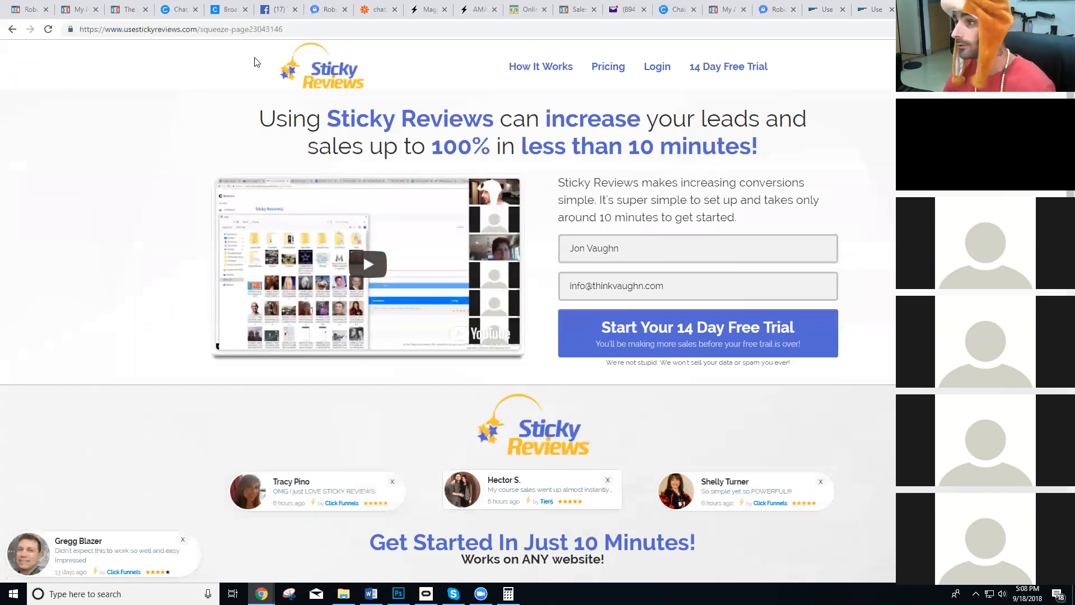
Copy the Sticky Reviews landing page's address, open an incognito window and load clickfunnels.com in it.
{"action": "left_click", "coordinate": [241, 29]}
{"action": "key", "text": "ctrl+c"}
{"action": "left_click", "coordinate": [1064, 29]}
{"action": "left_click", "coordinate": [978, 73]}
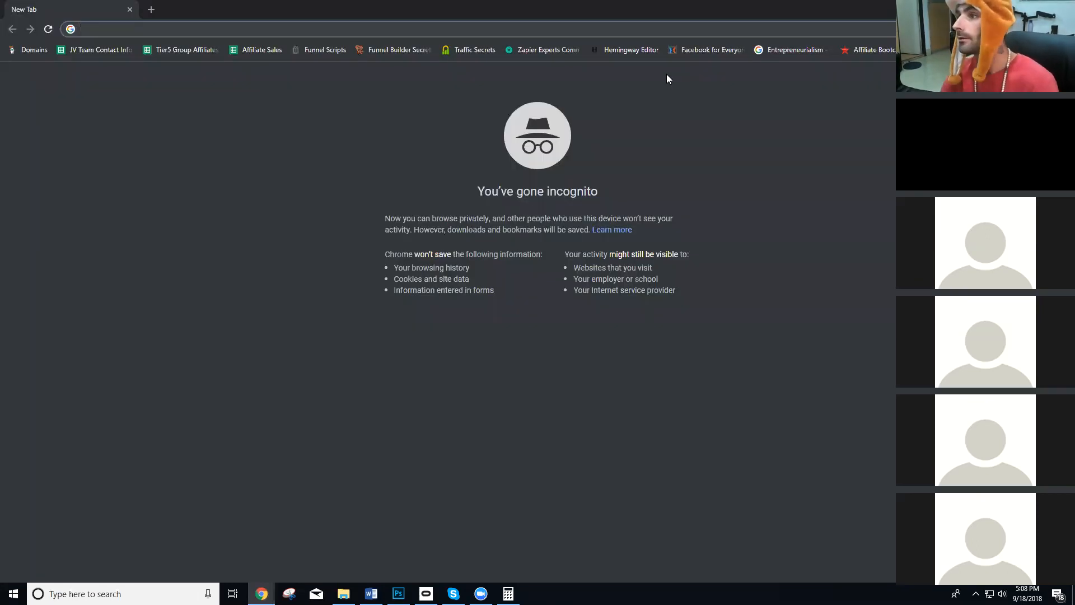
{"action": "type", "text": "clickfunnels.com"}
{"action": "key", "text": "Return"}
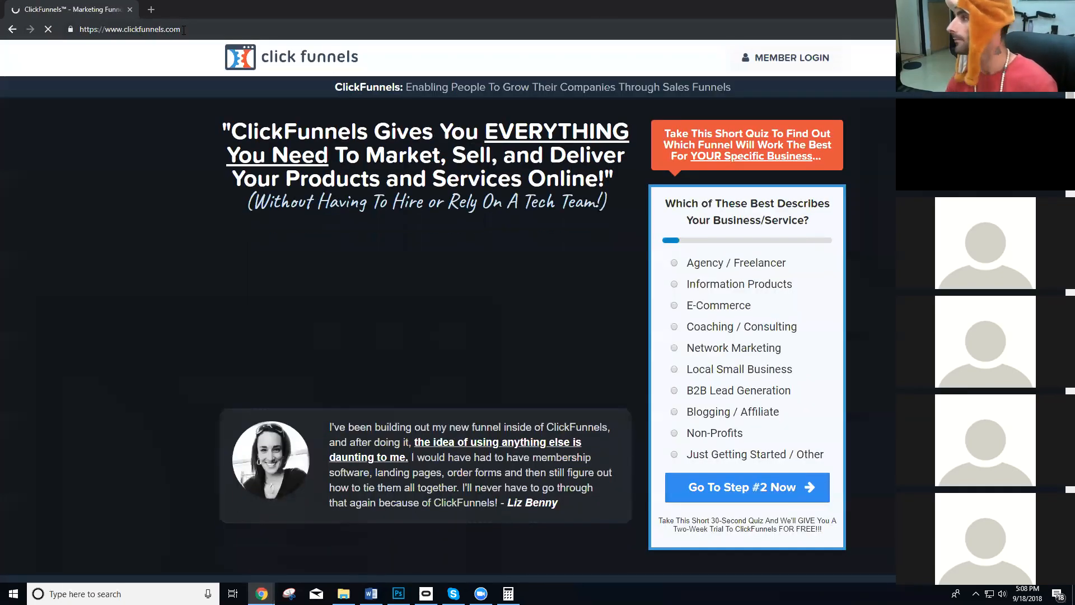
Load the copied Sticky Reviews landing page address in the incognito window.
{"action": "left_click", "coordinate": [184, 30]}
{"action": "key", "text": "ctrl+v"}
{"action": "key", "text": "Return"}
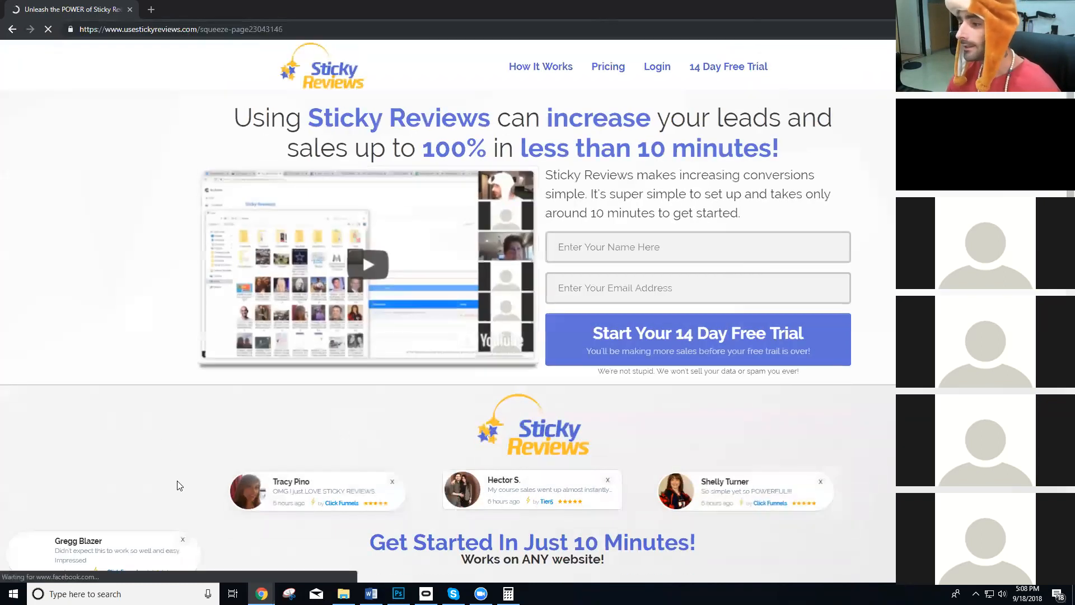
Follow the Click Funnels link in the review popup, then return to the landing page, view its popups and leave the incognito window.
{"action": "left_click", "coordinate": [134, 570]}
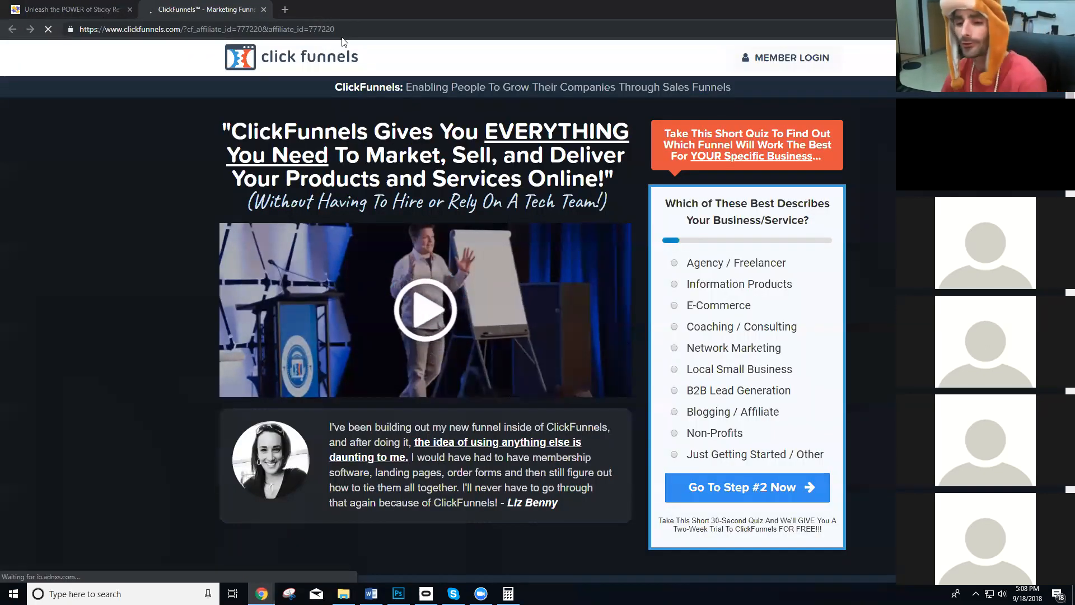
{"action": "left_click", "coordinate": [65, 8]}
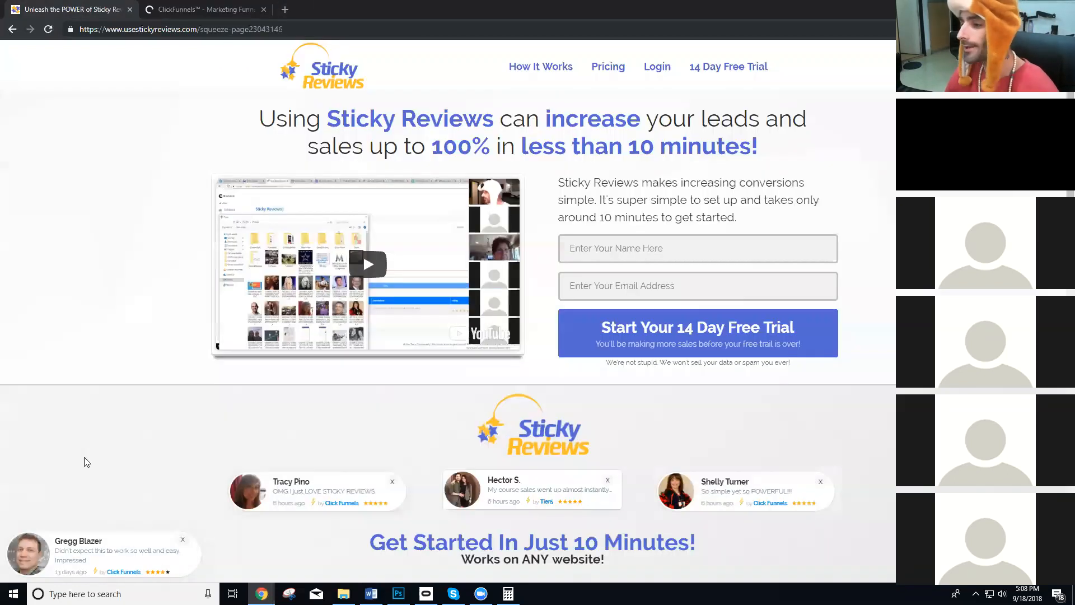
{"action": "scroll", "coordinate": [135, 447], "scroll_direction": "down", "scroll_amount": 2}
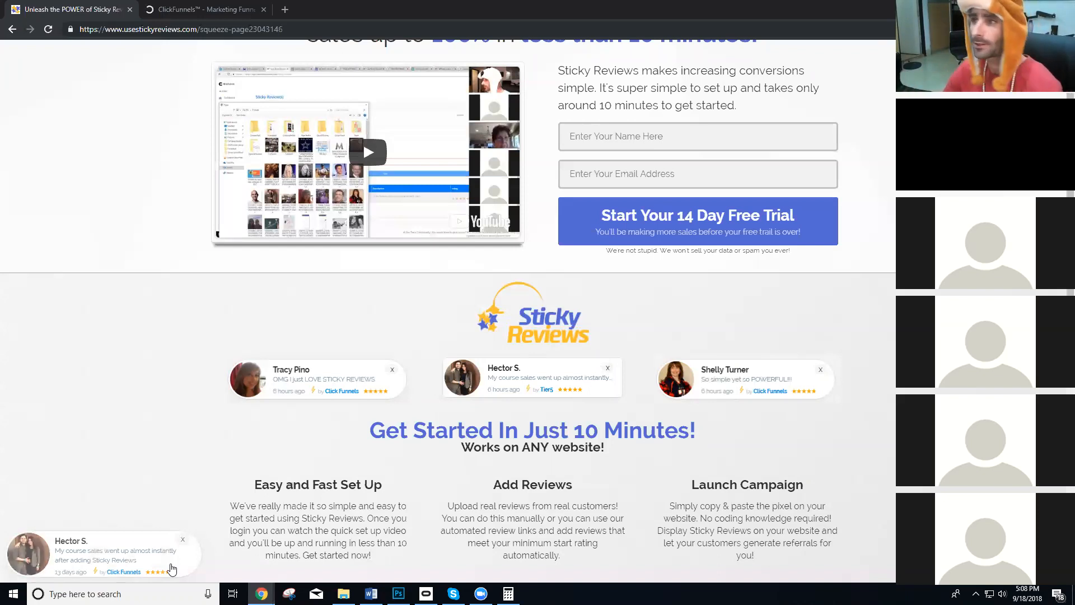
{"action": "left_click_drag", "start_coordinate": [322, 5], "coordinate": [331, 72]}
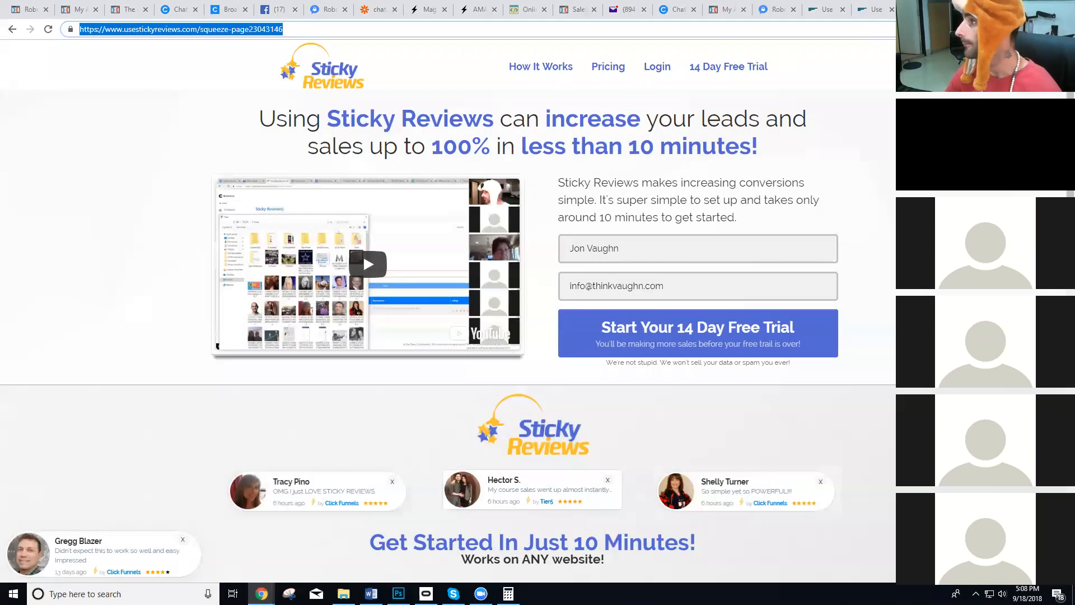
Open a new review link form in Sticky Reviews, keep the suggested URL slug and select the Sticky Reviews campaign.
{"action": "left_click", "coordinate": [882, 5]}
{"action": "left_click", "coordinate": [821, 9]}
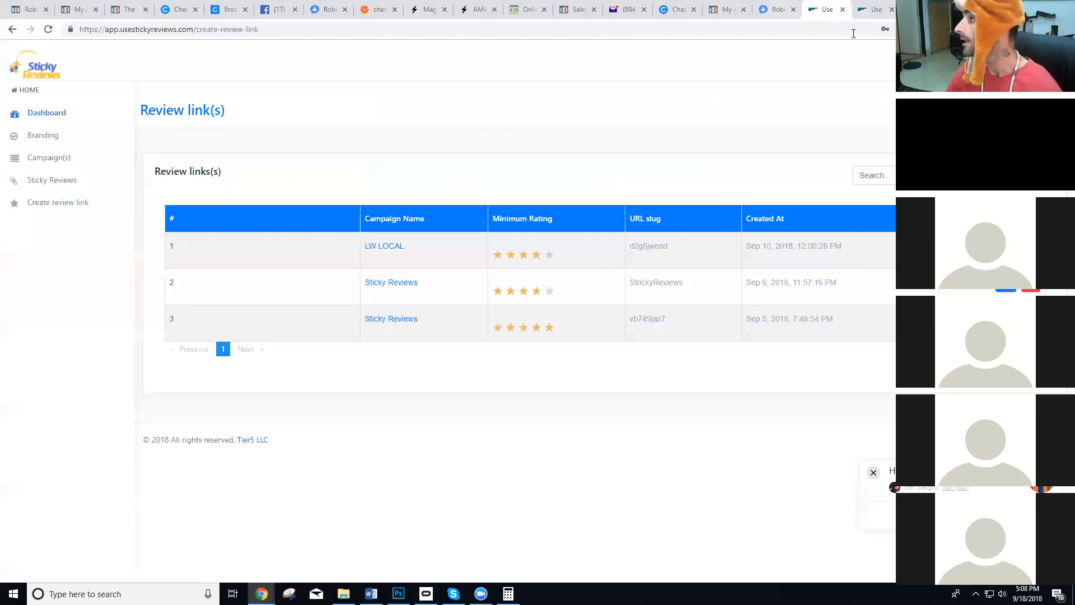
{"action": "left_click", "coordinate": [249, 224]}
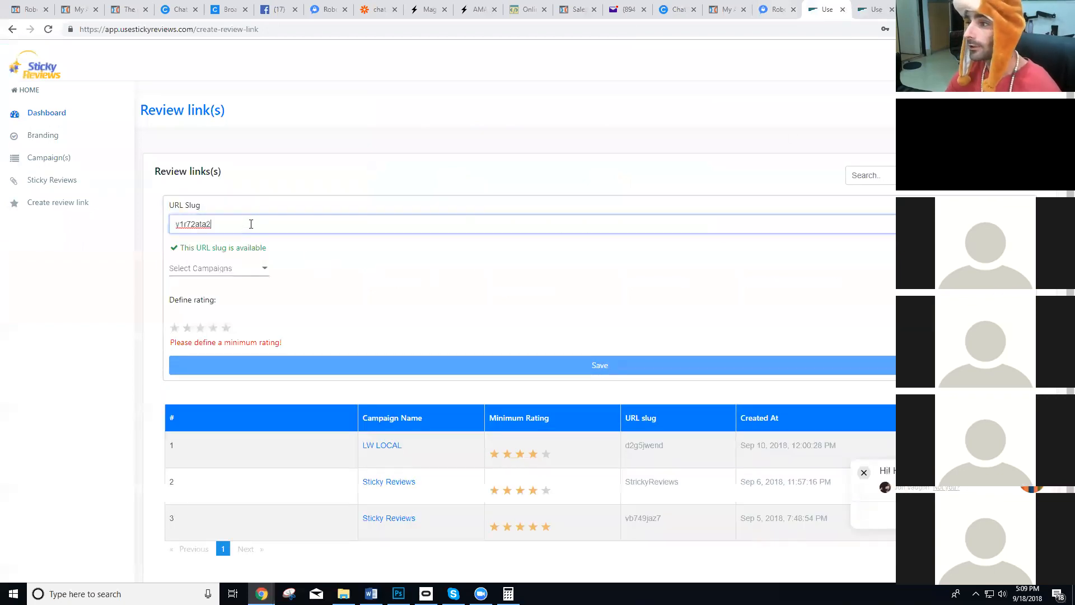
{"action": "left_click_drag", "start_coordinate": [261, 224], "coordinate": [78, 224]}
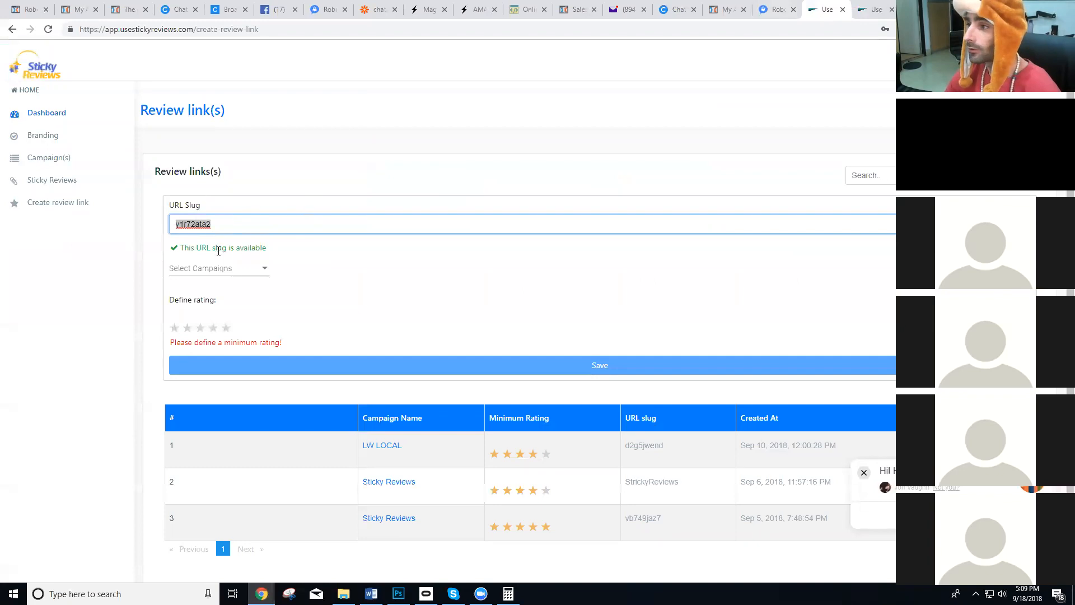
{"action": "left_click", "coordinate": [236, 269]}
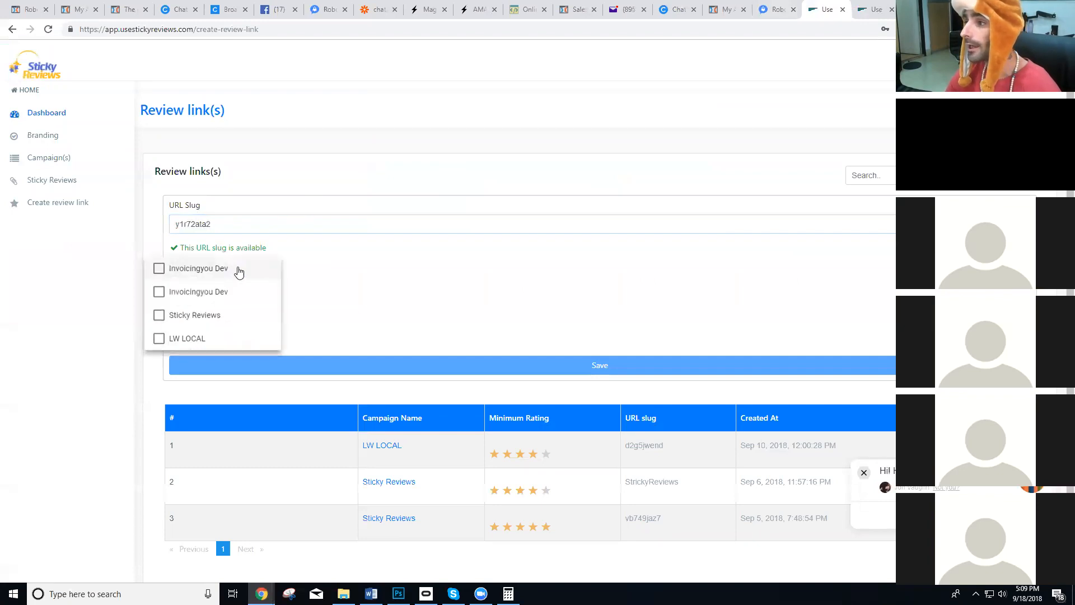
{"action": "left_click", "coordinate": [166, 312]}
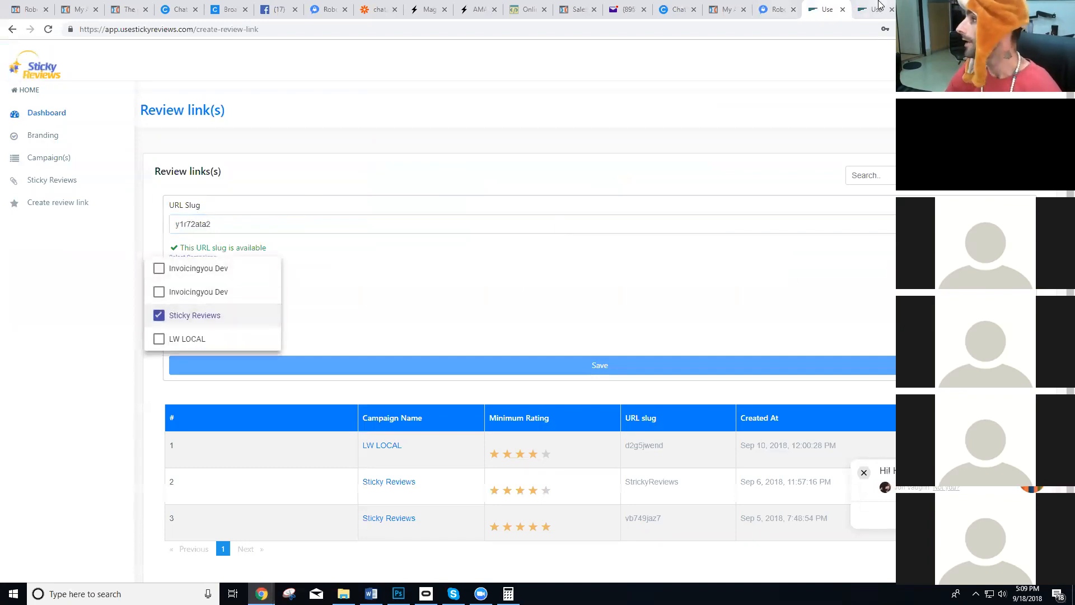
Return to the LW LOCAL review page, answer No to the recommendation question and activate the review title field.
{"action": "left_click", "coordinate": [879, 7]}
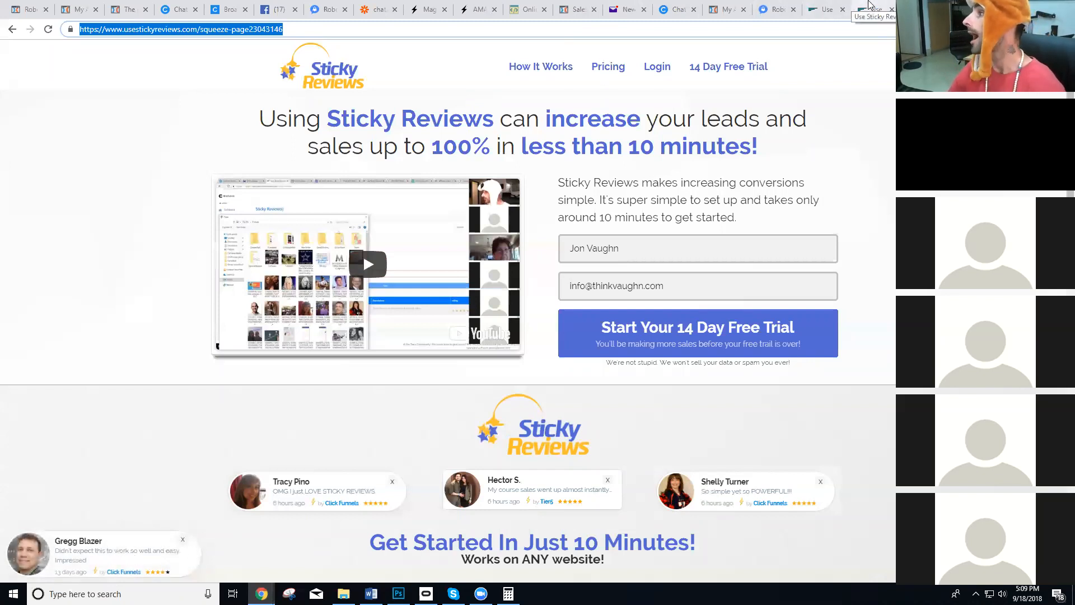
{"action": "left_click", "coordinate": [869, 7]}
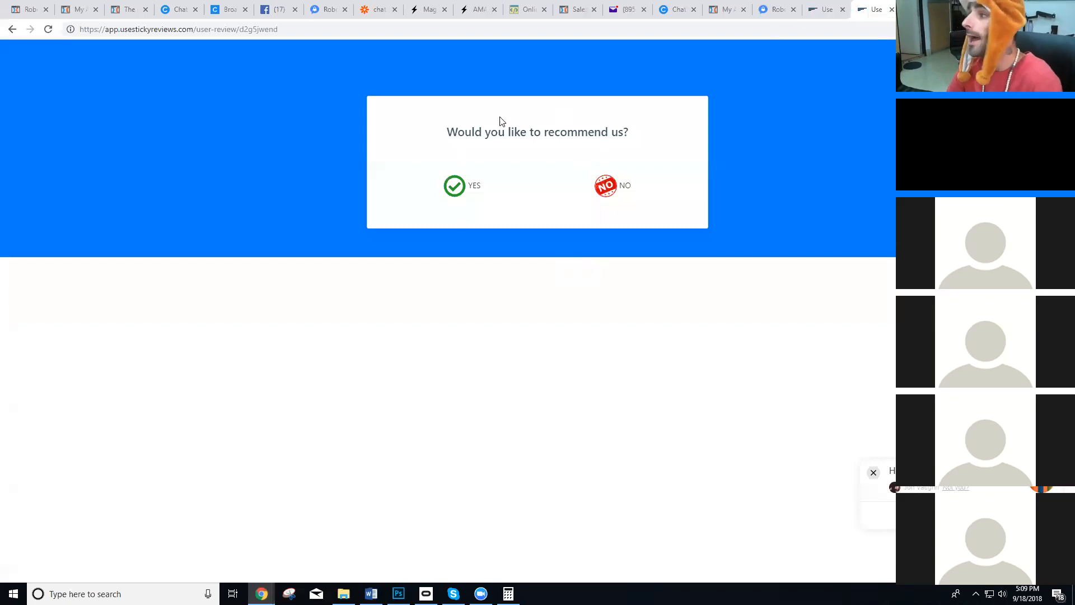
{"action": "left_click", "coordinate": [600, 200]}
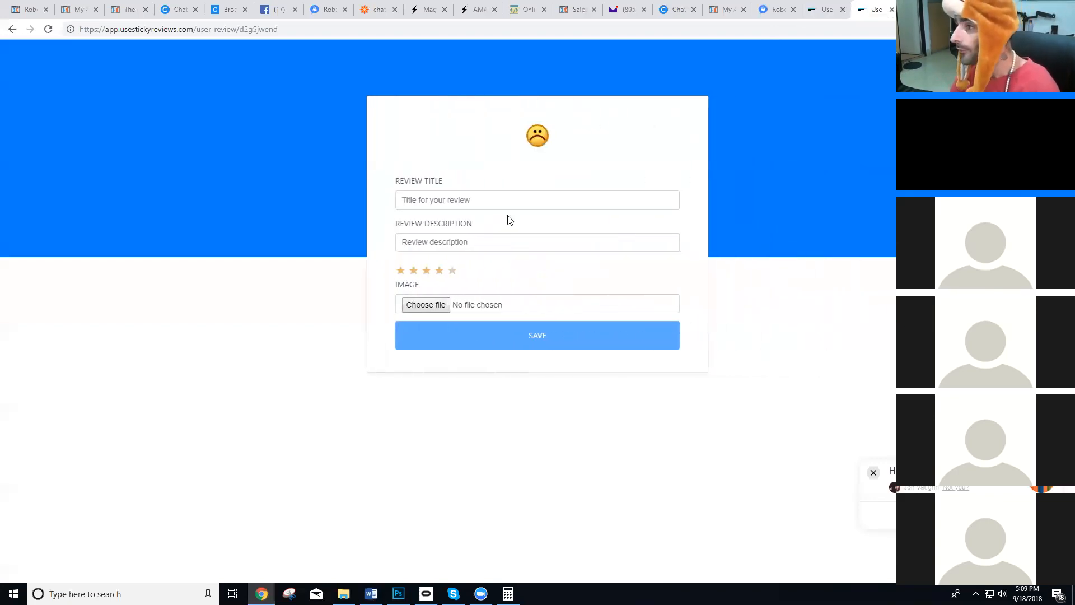
{"action": "left_click", "coordinate": [494, 202]}
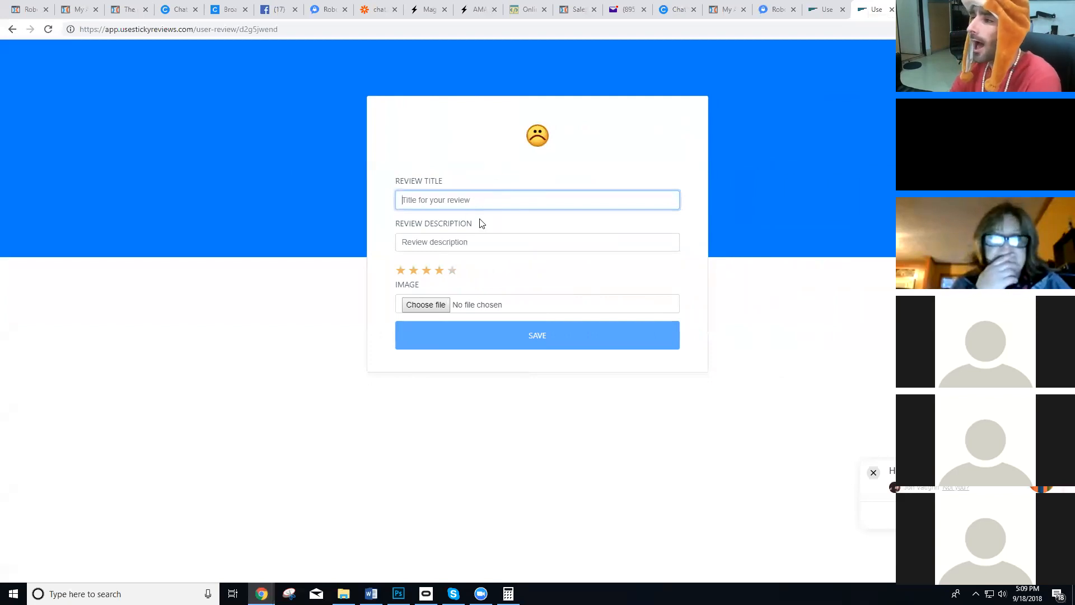
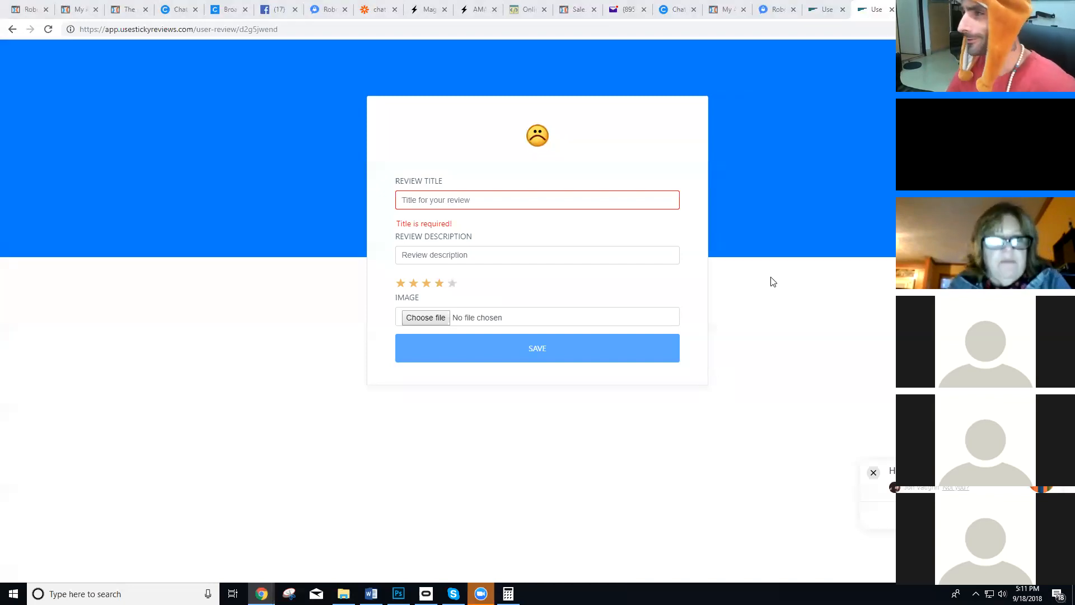
Load the LW LOCAL review page again from its copied address and answer Yes to the recommendation question.
{"action": "left_click", "coordinate": [824, 9]}
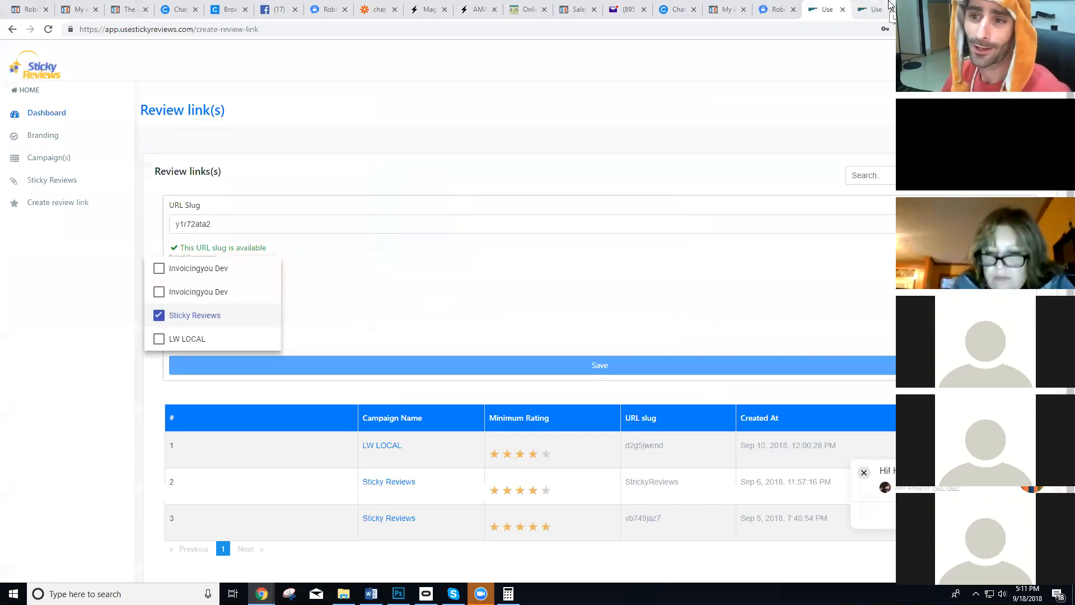
{"action": "left_click", "coordinate": [921, 7]}
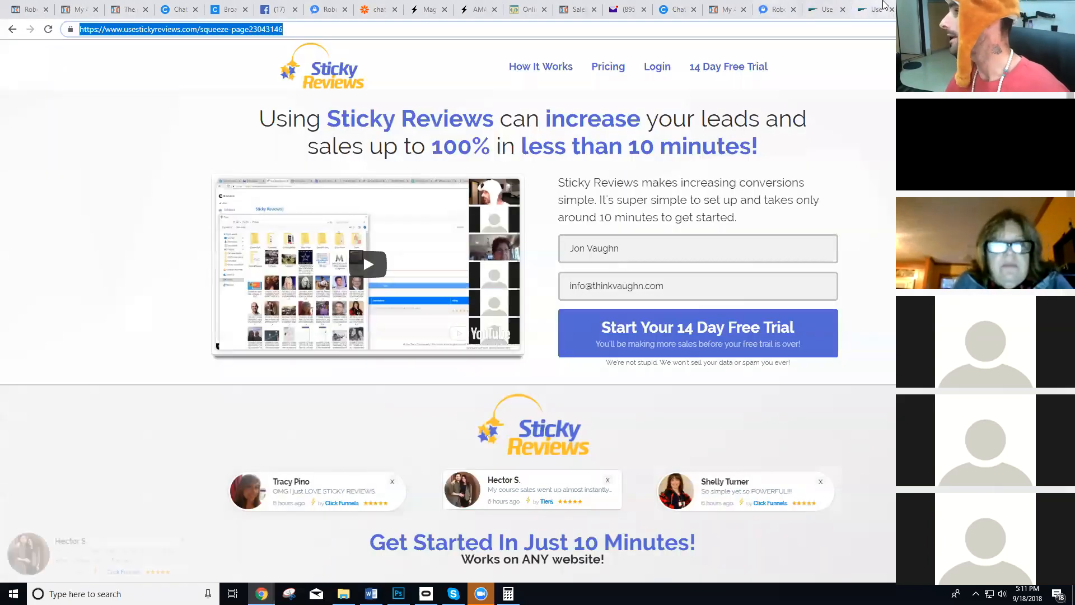
{"action": "left_click", "coordinate": [877, 5]}
{"action": "left_click", "coordinate": [12, 29]}
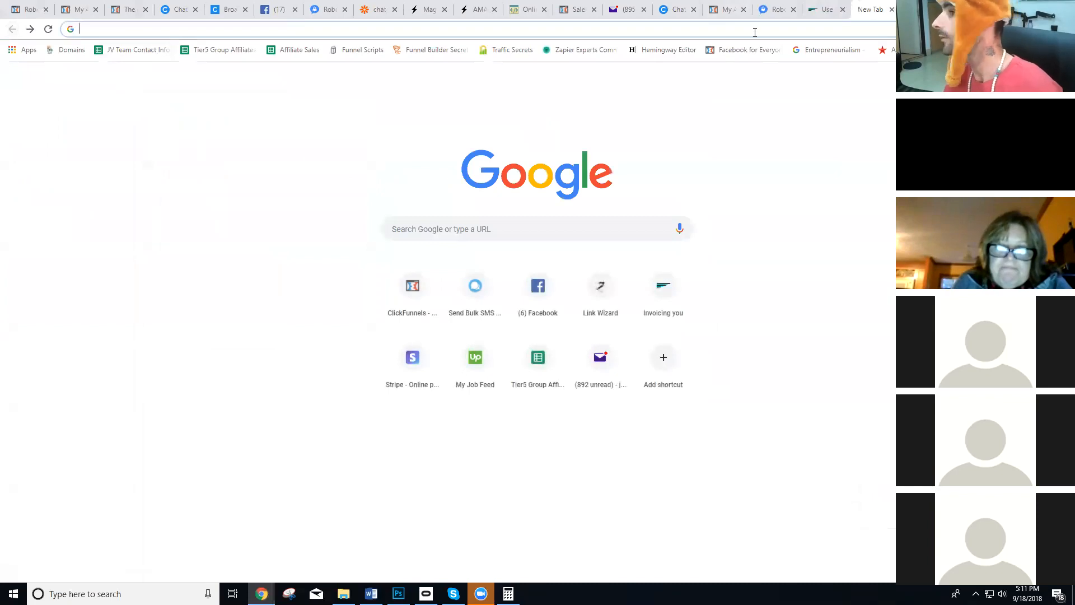
{"action": "key", "text": "ctrl+v"}
{"action": "left_click", "coordinate": [815, 8]}
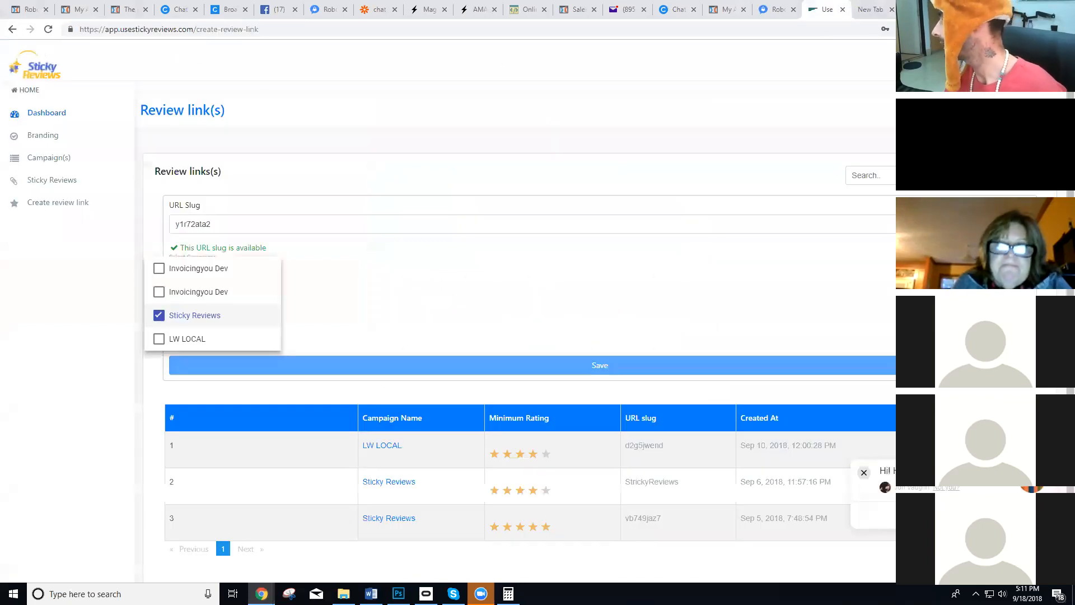
{"action": "left_click", "coordinate": [870, 9]}
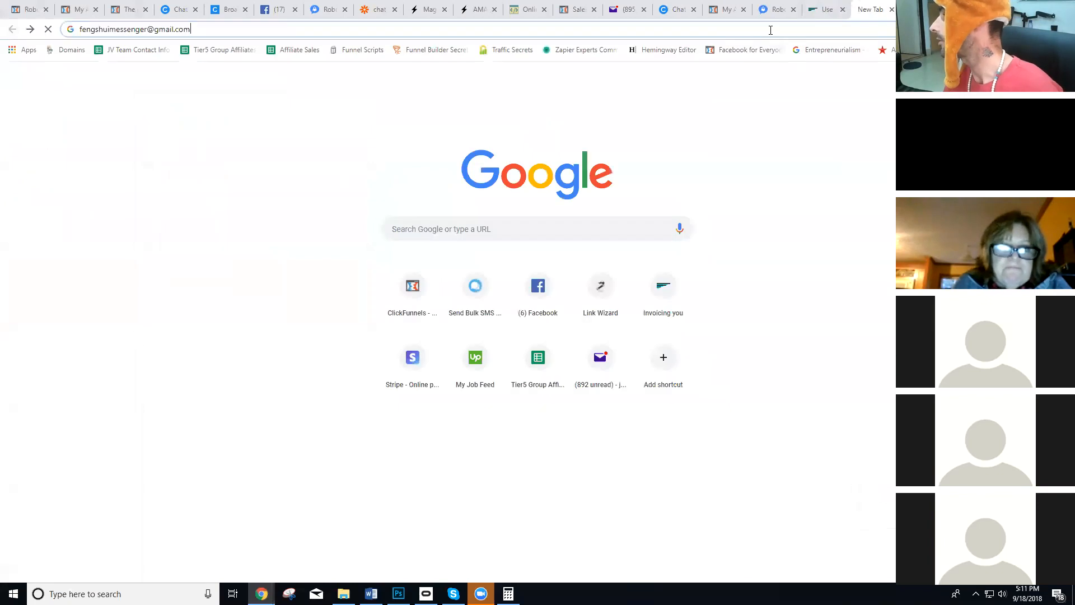
{"action": "left_click_drag", "start_coordinate": [770, 30], "coordinate": [78, 29]}
{"action": "type", "text": "https://app.usestickyreviews.com/user-review/d2g5jwend"}
{"action": "key", "text": "Return"}
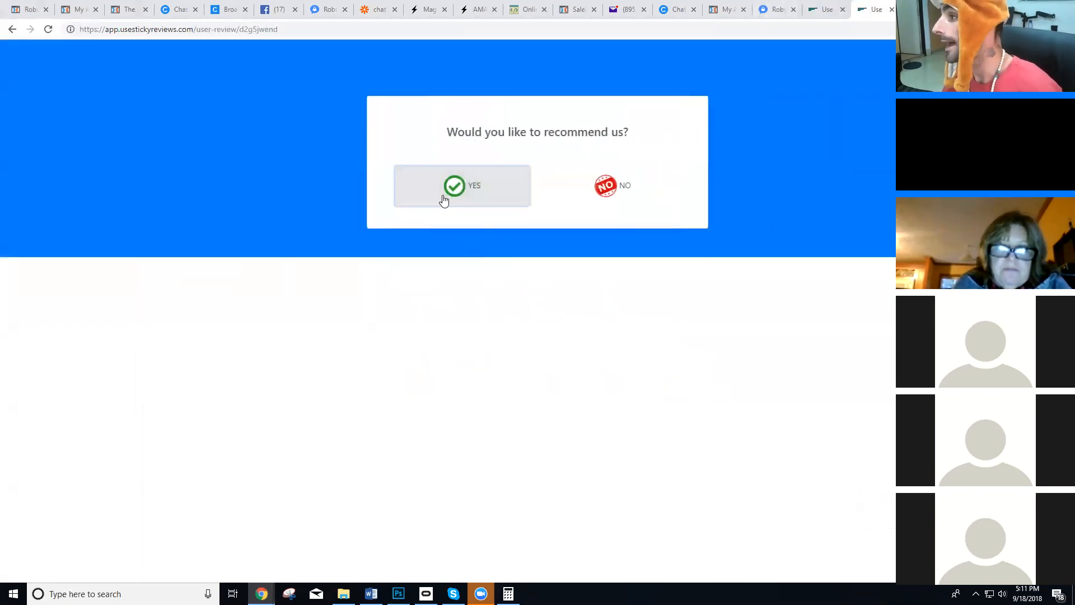
{"action": "left_click", "coordinate": [447, 197]}
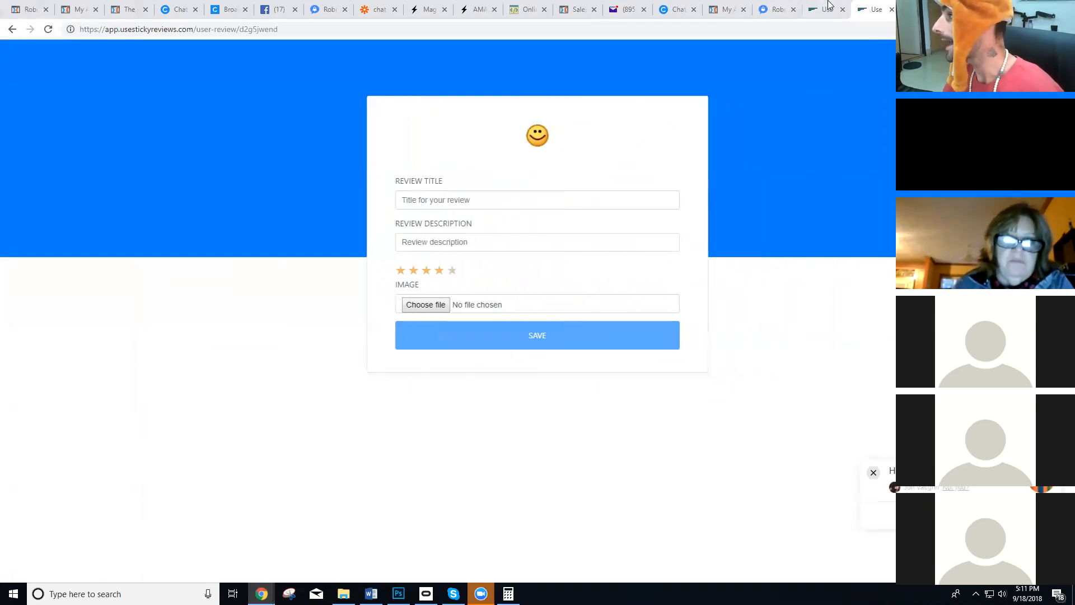
Set the new review link's minimum rating to four stars and show the star rating on the positive review form.
{"action": "left_click", "coordinate": [824, 9]}
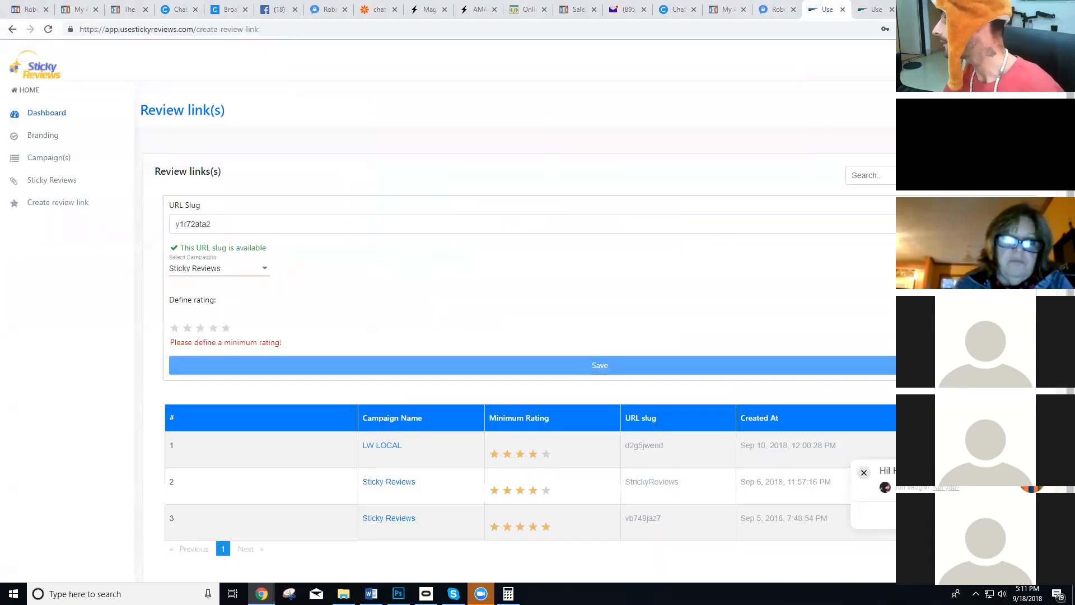
{"action": "left_click", "coordinate": [213, 327]}
{"action": "left_click", "coordinate": [873, 8]}
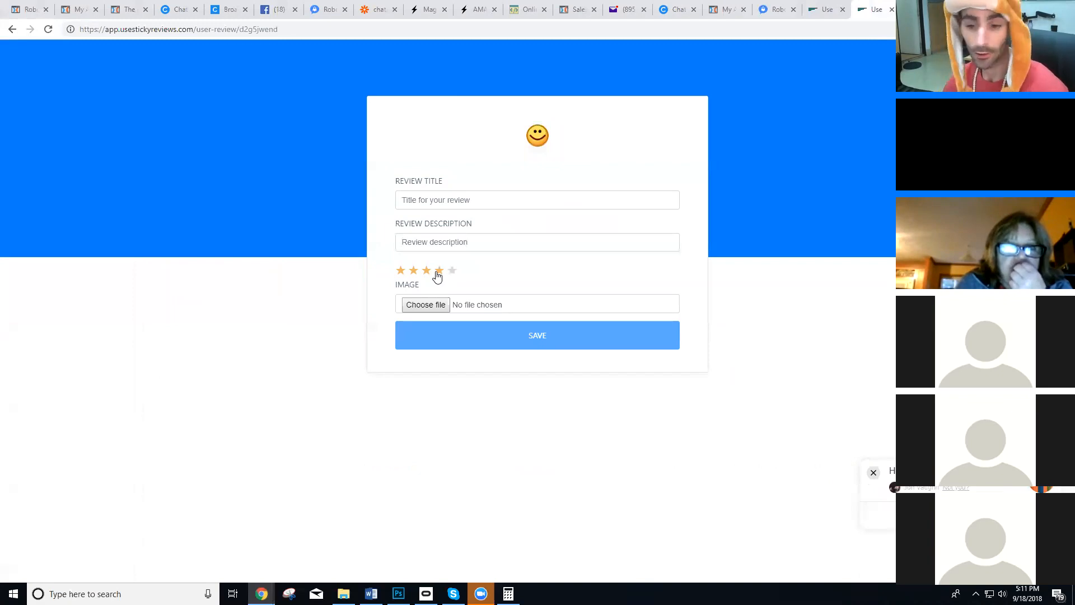
{"action": "left_click", "coordinate": [908, 10]}
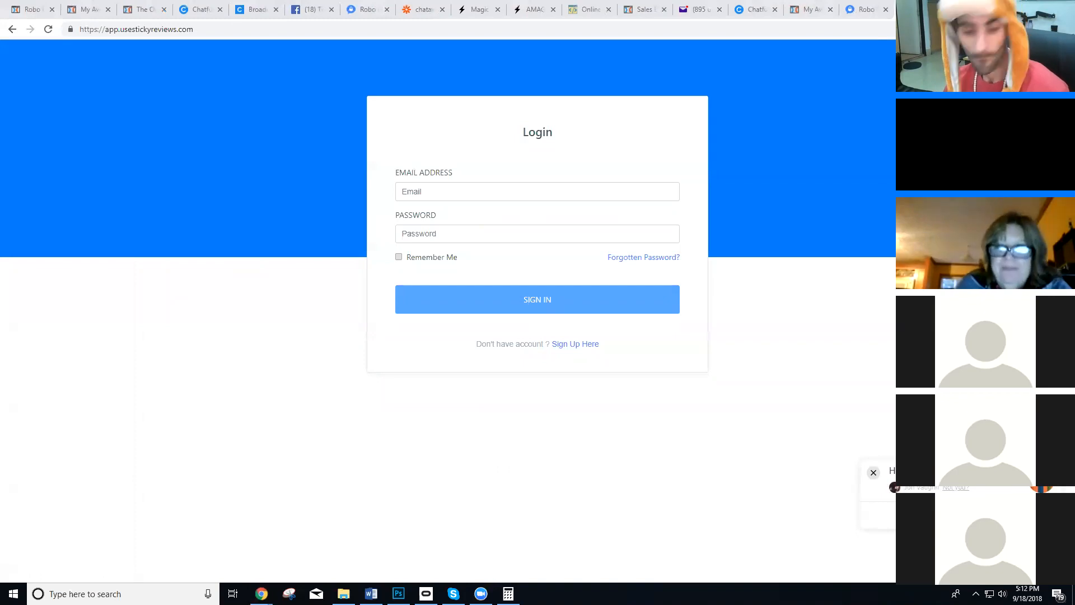
Switch to the Zapier dashboard, open the Funnel Bait folder and turn on the "Sticky Reviews- Create users" zap.
{"action": "left_click", "coordinate": [150, 9]}
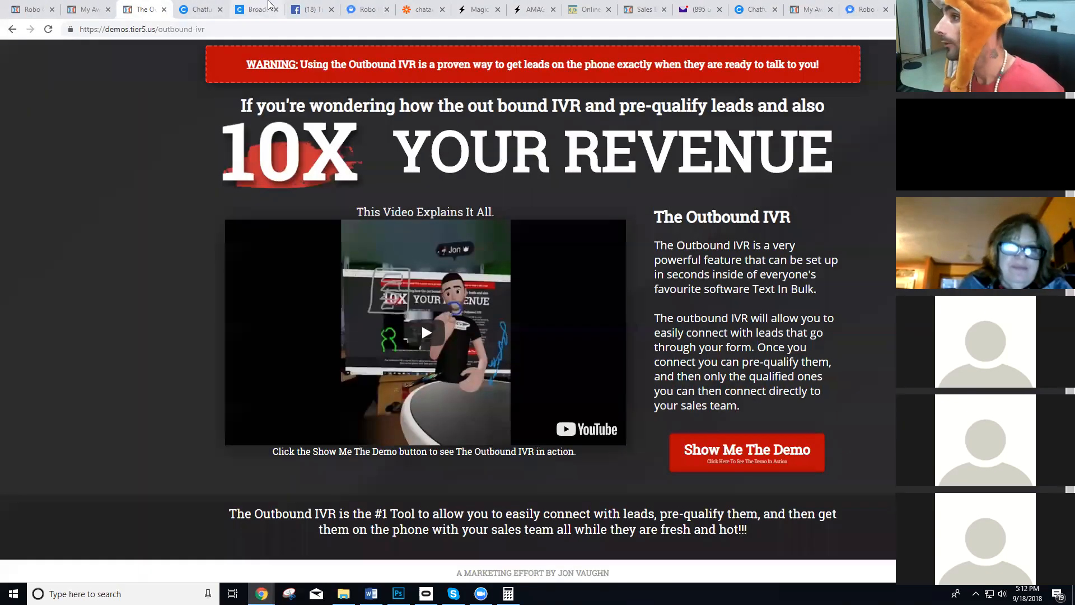
{"action": "left_click", "coordinate": [644, 9]}
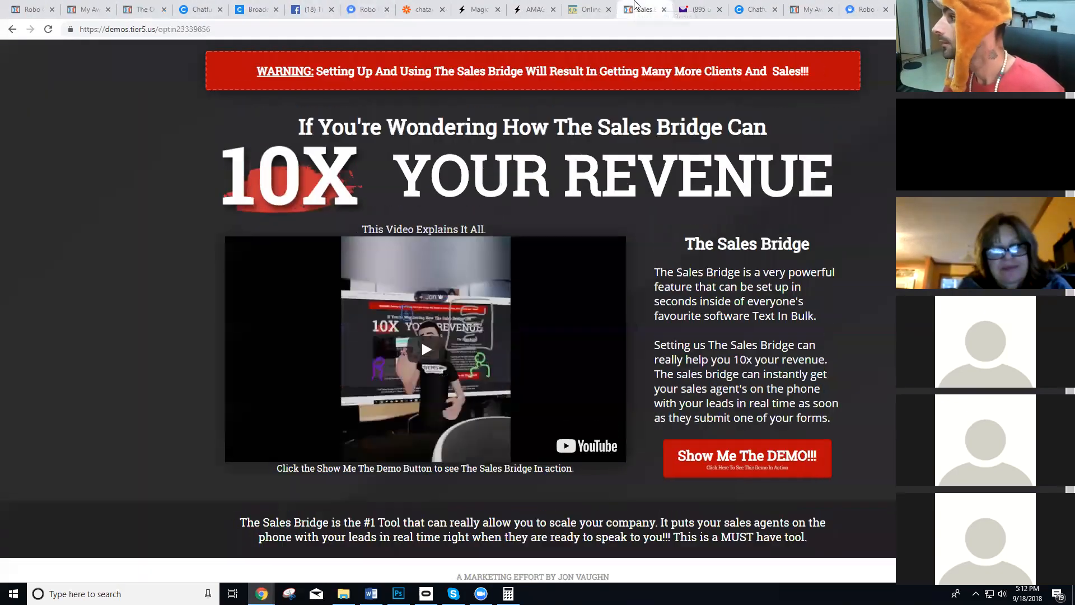
{"action": "left_click", "coordinate": [423, 8]}
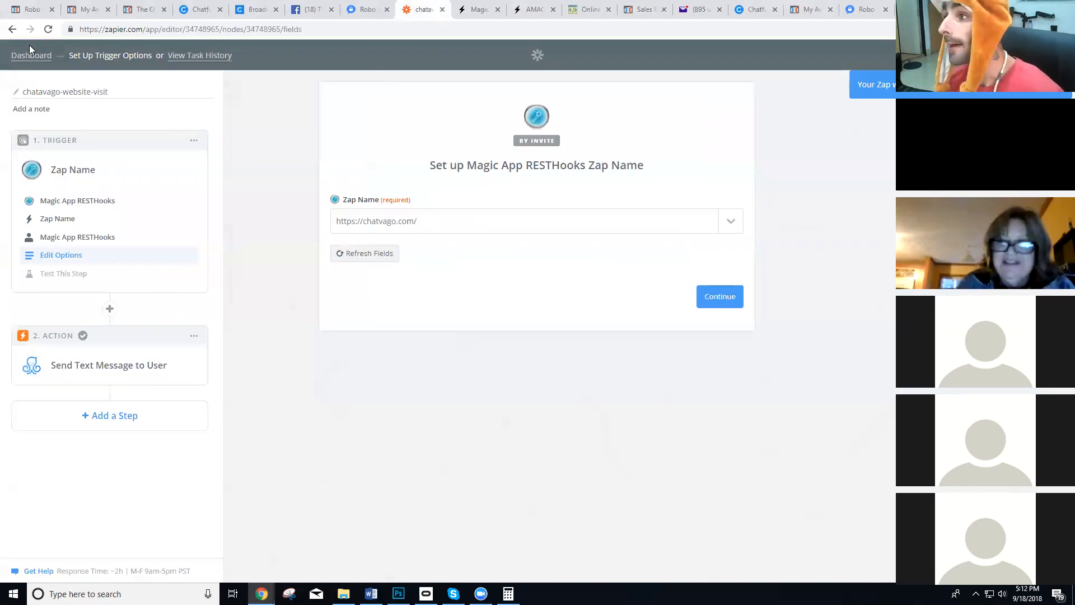
{"action": "left_click", "coordinate": [28, 56]}
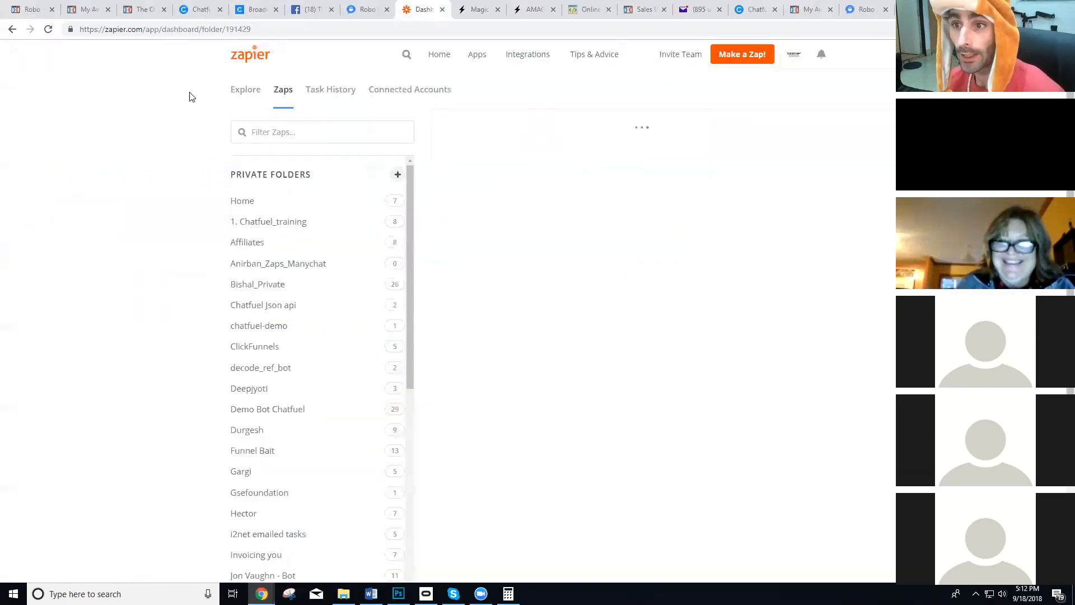
{"action": "scroll", "coordinate": [308, 218], "scroll_direction": "down", "scroll_amount": 1}
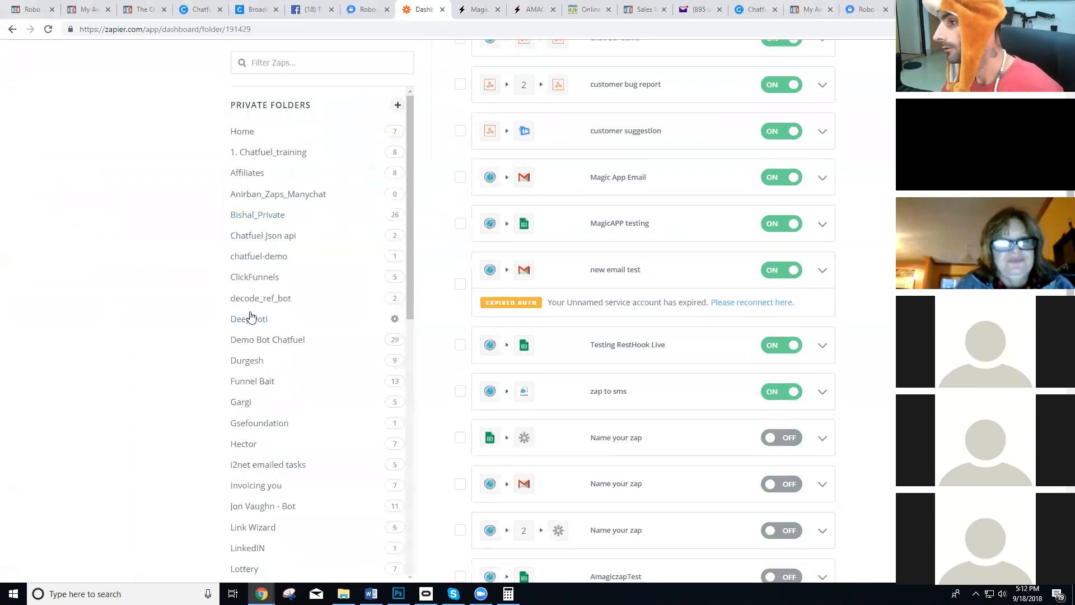
{"action": "left_click", "coordinate": [248, 384]}
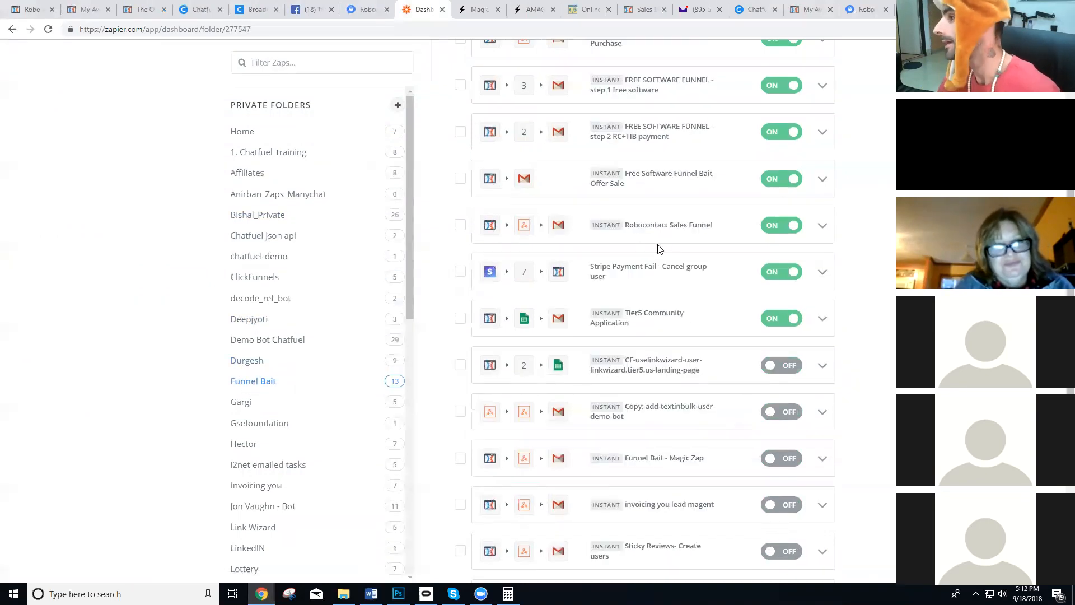
{"action": "scroll", "coordinate": [638, 254], "scroll_direction": "down", "scroll_amount": 2}
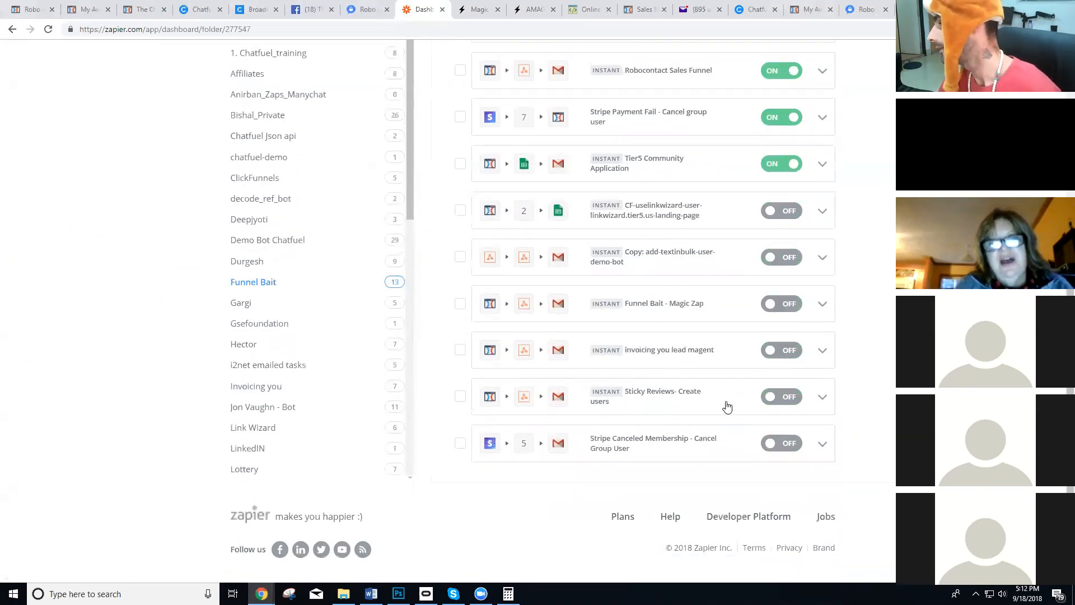
{"action": "left_click", "coordinate": [779, 398]}
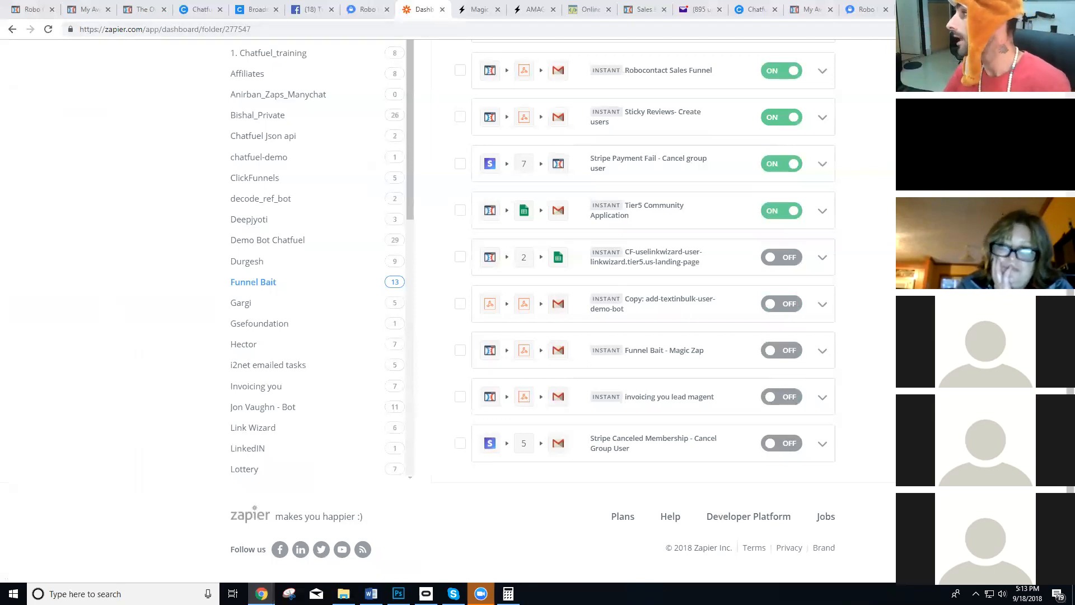
Open the Sticky Reviews landing page in a new tab and examine the Starter, Premium and Agency pricing plans.
{"action": "key", "text": "ctrl+t"}
{"action": "type", "text": "www.u"}
{"action": "key", "text": "Return"}
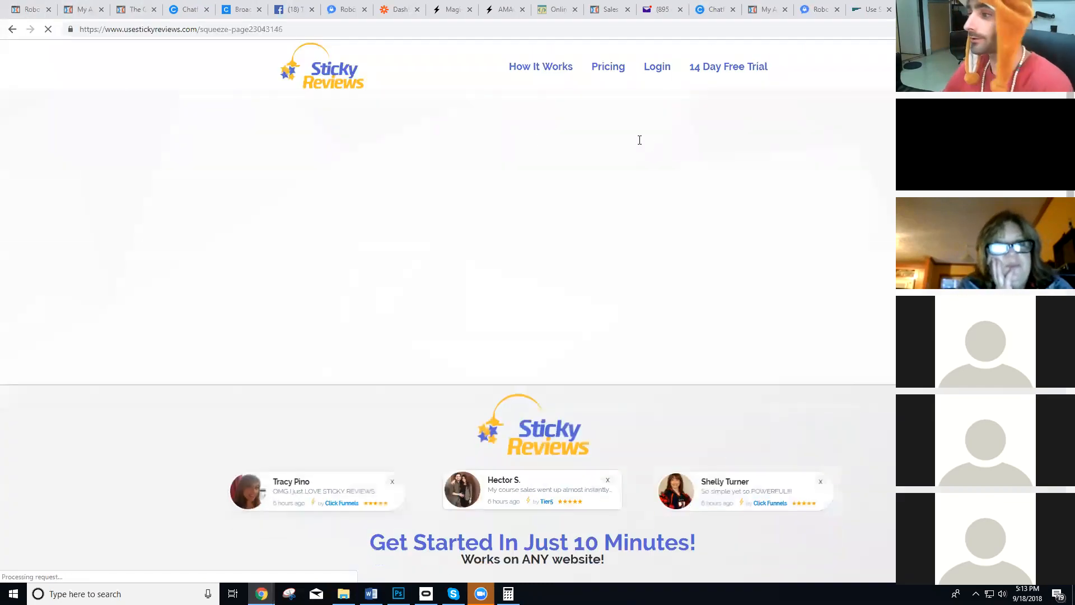
{"action": "scroll", "coordinate": [505, 351], "scroll_direction": "down", "scroll_amount": 11}
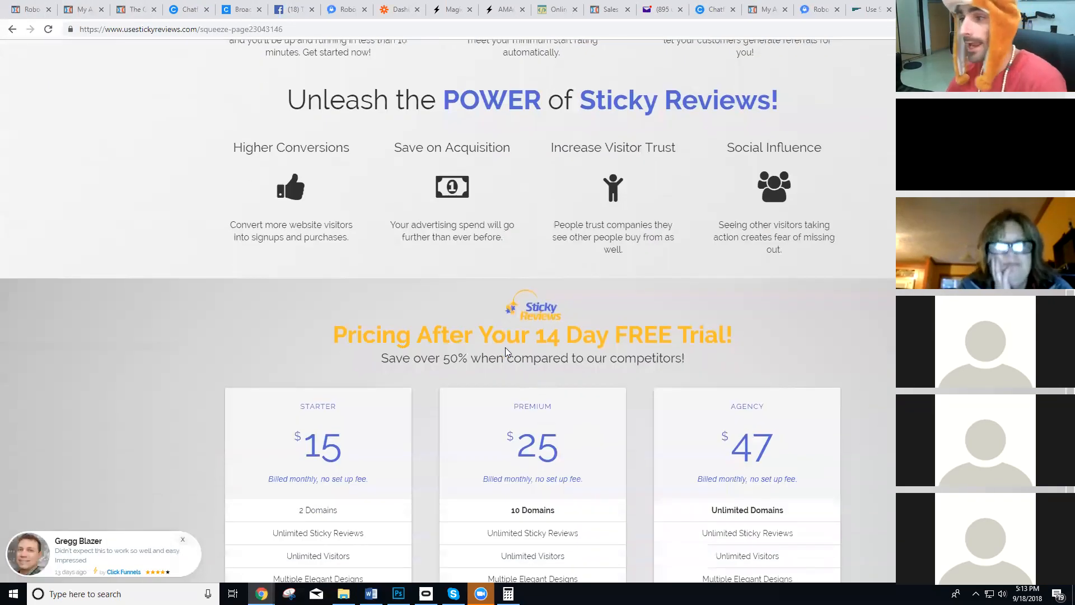
{"action": "scroll", "coordinate": [517, 351], "scroll_direction": "down", "scroll_amount": 3}
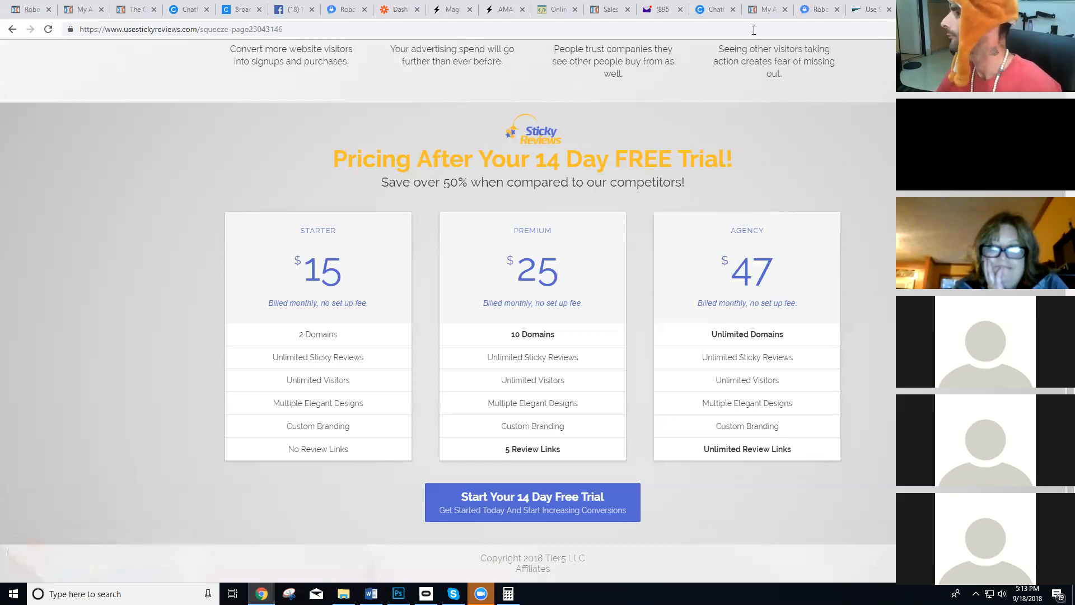
{"action": "scroll", "coordinate": [753, 64], "scroll_direction": "up", "scroll_amount": 1}
Sign in to Sticky Reviews with the member's e-mail address and account password, and open the Branding section.
{"action": "left_click", "coordinate": [870, 10]}
{"action": "left_click", "coordinate": [516, 193]}
{"action": "key", "text": "ctrl+v"}
{"action": "left_click", "coordinate": [508, 230]}
{"action": "type", "text": "****"}
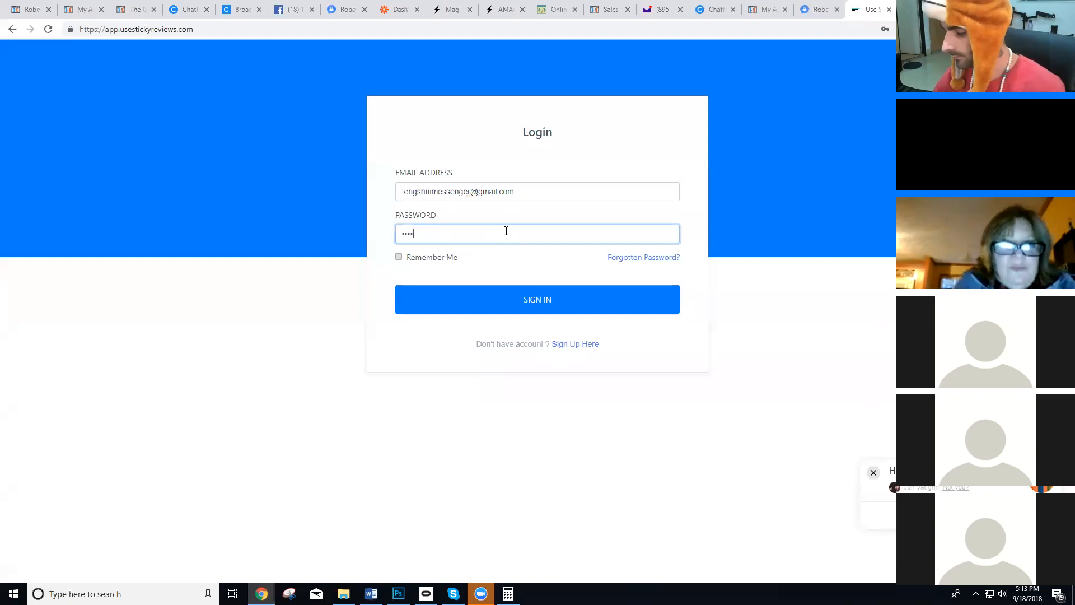
{"action": "key", "text": "Return"}
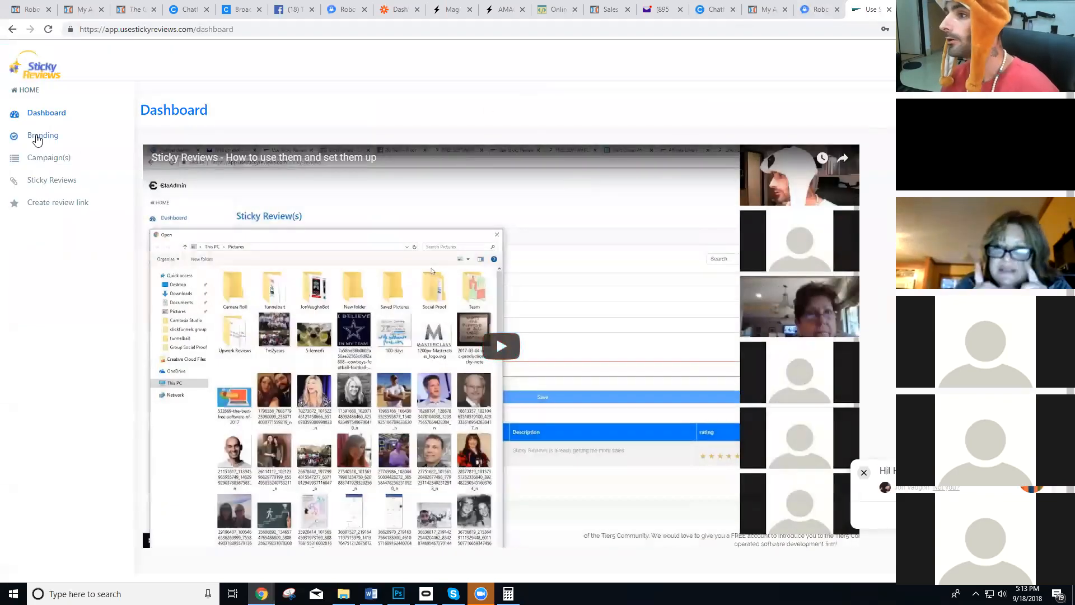
{"action": "left_click", "coordinate": [37, 137]}
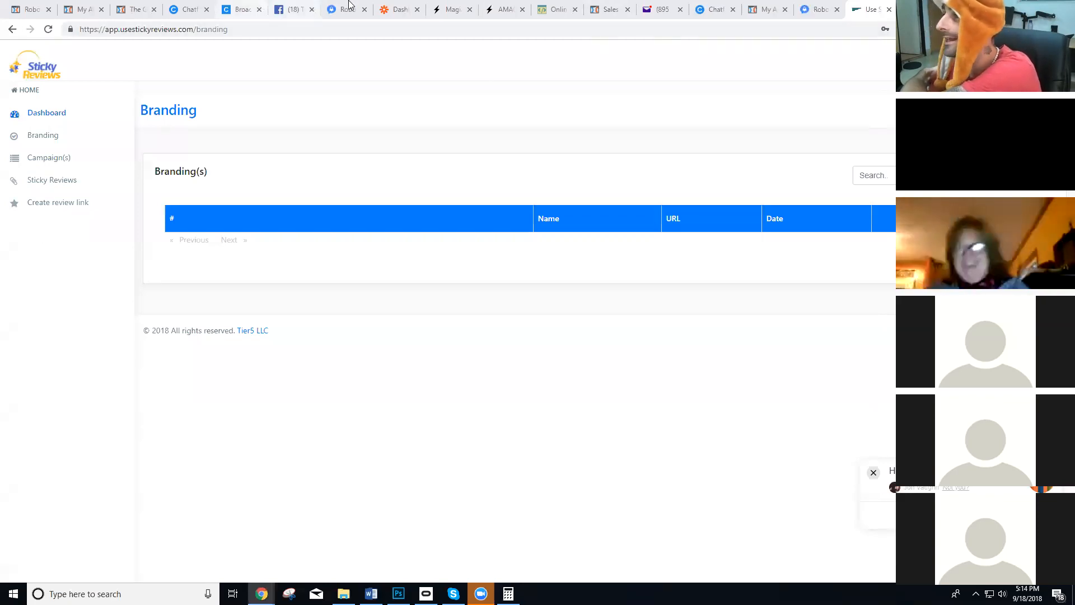
Switch to YouTube in a new tab, search for the presenter's name and open the first channel in the results.
{"action": "left_click", "coordinate": [401, 7]}
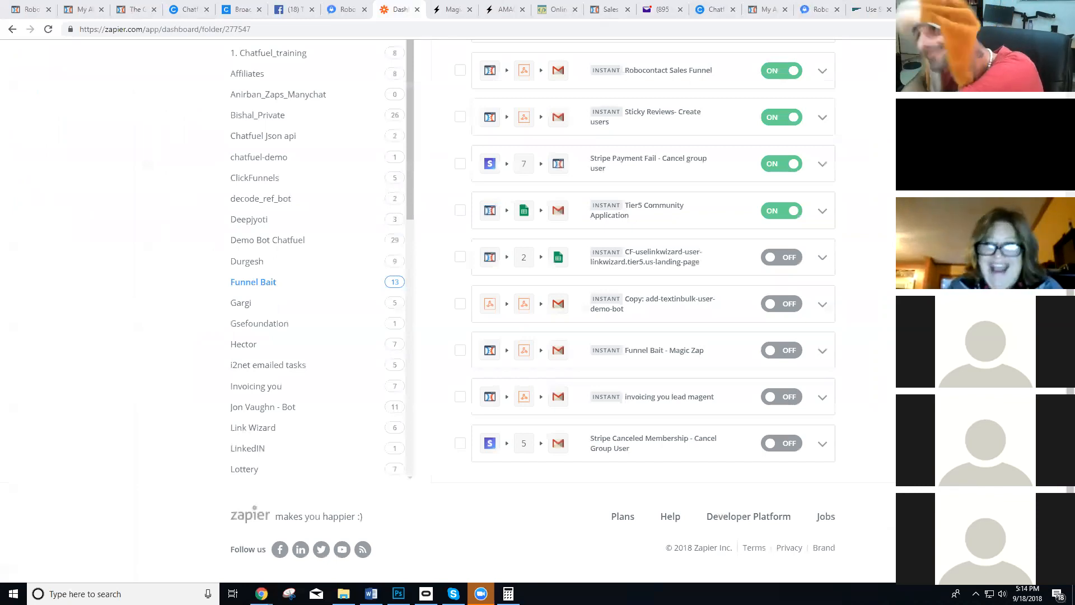
{"action": "key", "text": "ctrl+t"}
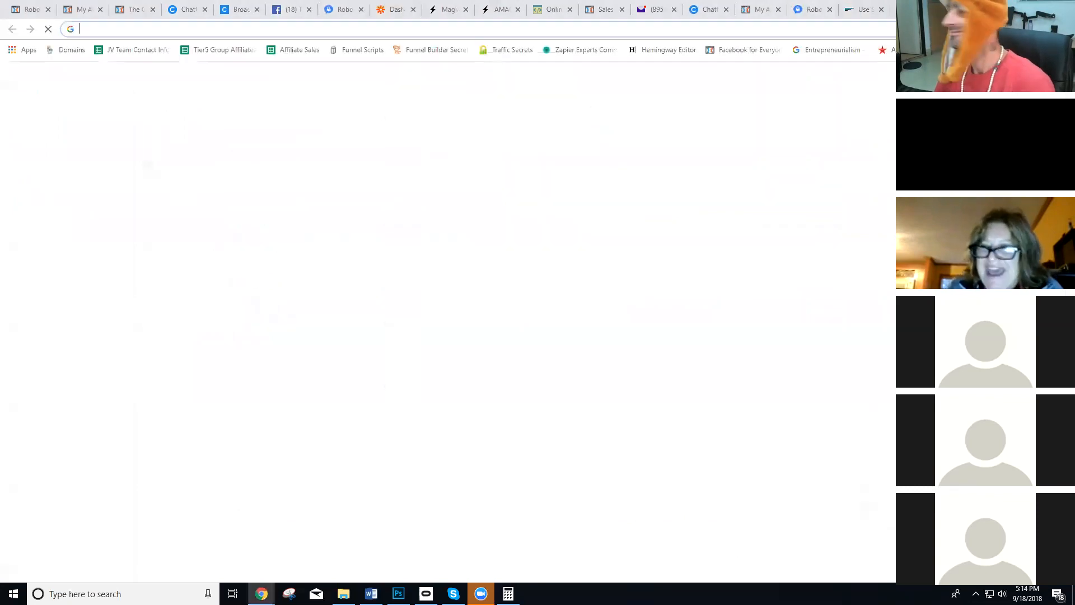
{"action": "type", "text": "yo"}
{"action": "key", "text": "Return"}
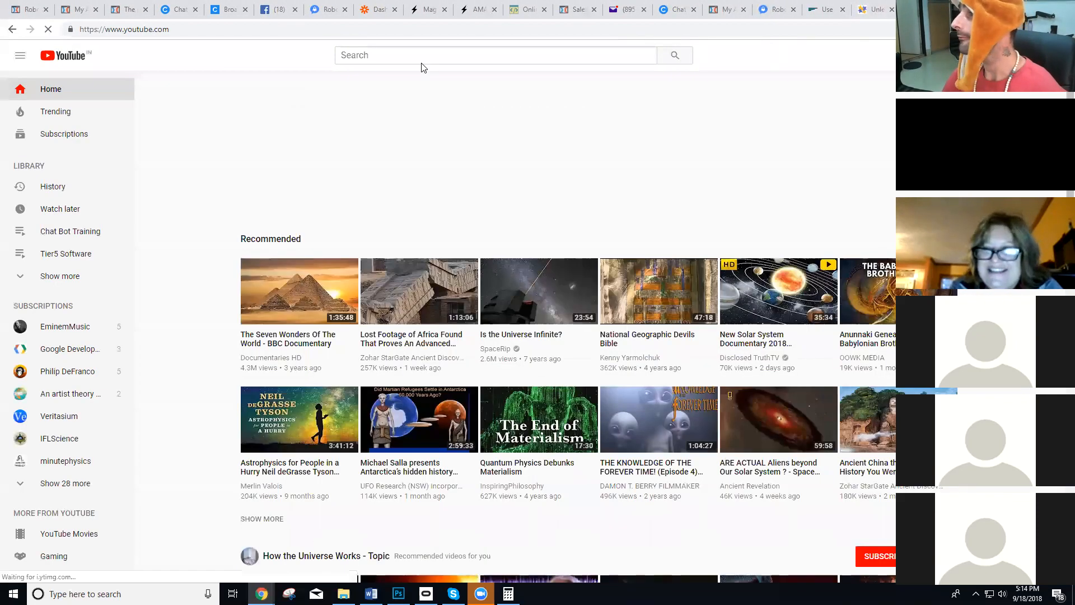
{"action": "left_click", "coordinate": [425, 60]}
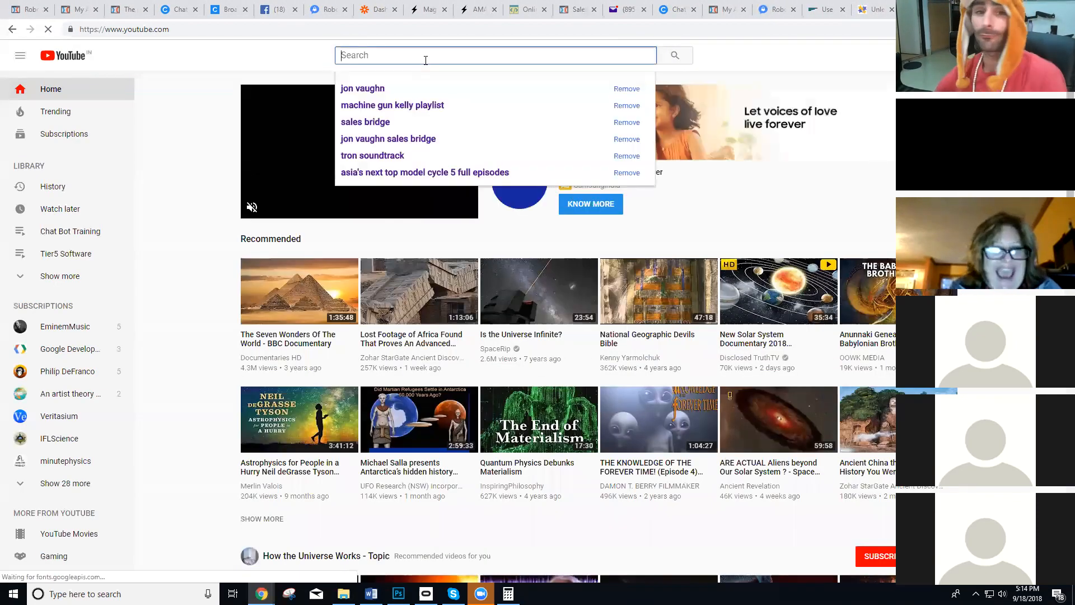
{"action": "type", "text": "jon vaughn"}
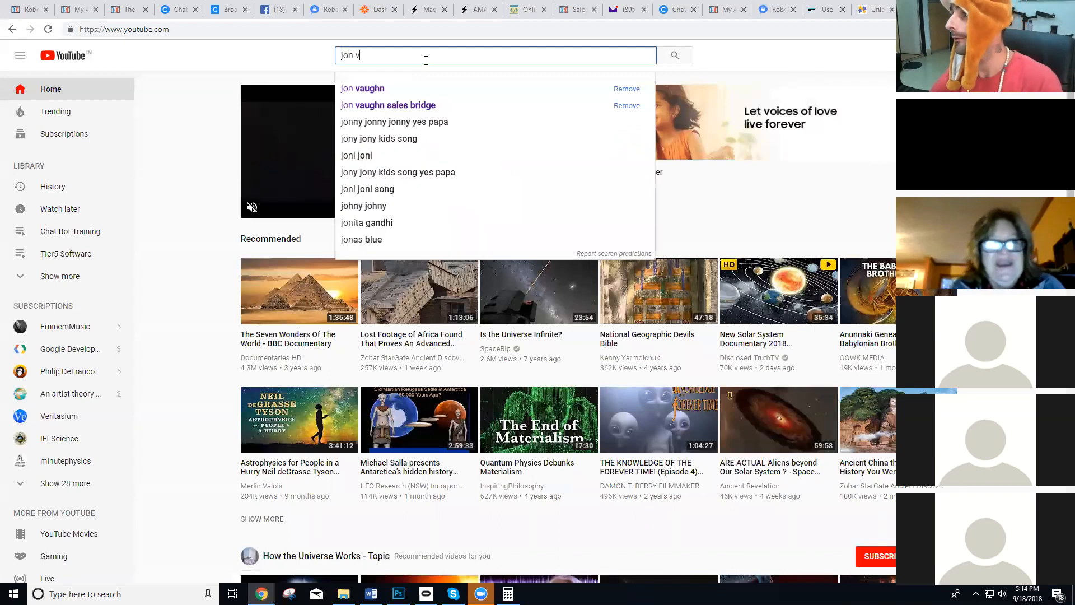
{"action": "key", "text": "Return"}
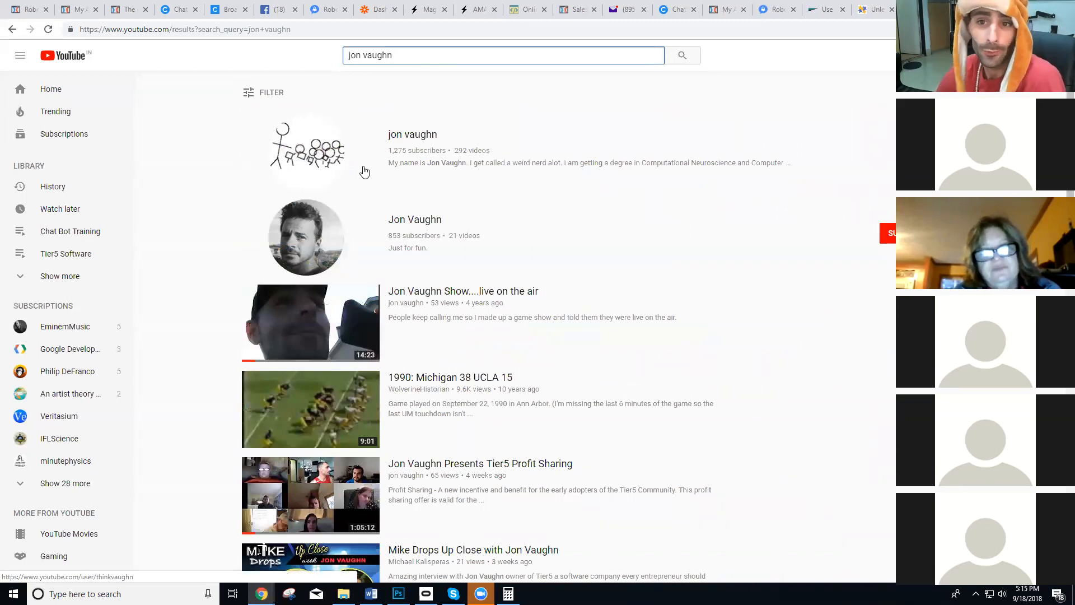
{"action": "left_click", "coordinate": [424, 142]}
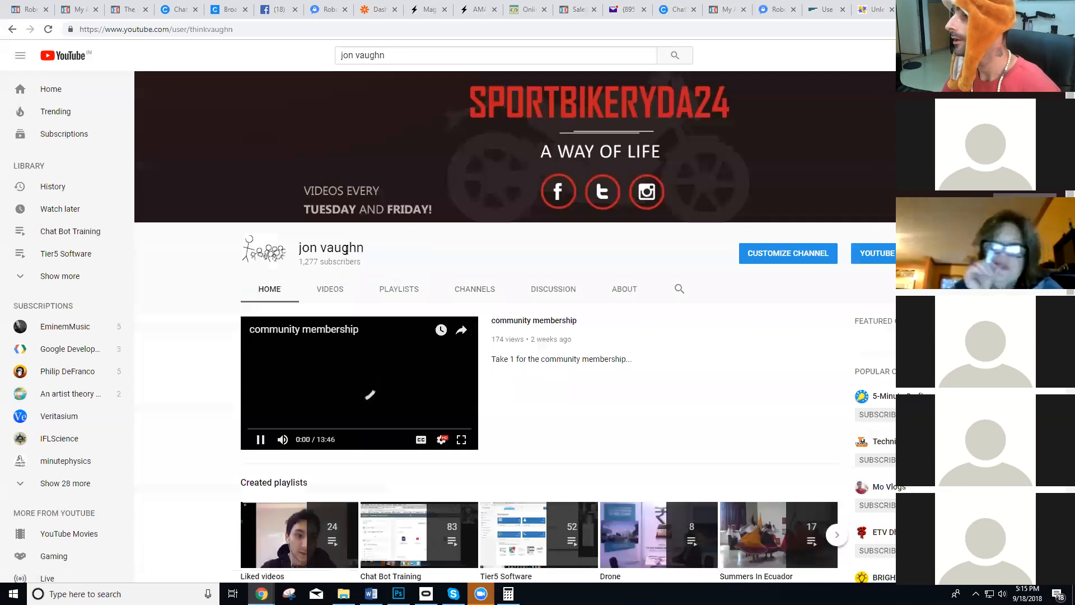
Look through the channel's home page and playlists, and open its list of uploaded videos.
{"action": "scroll", "coordinate": [372, 170], "scroll_direction": "down", "scroll_amount": 1}
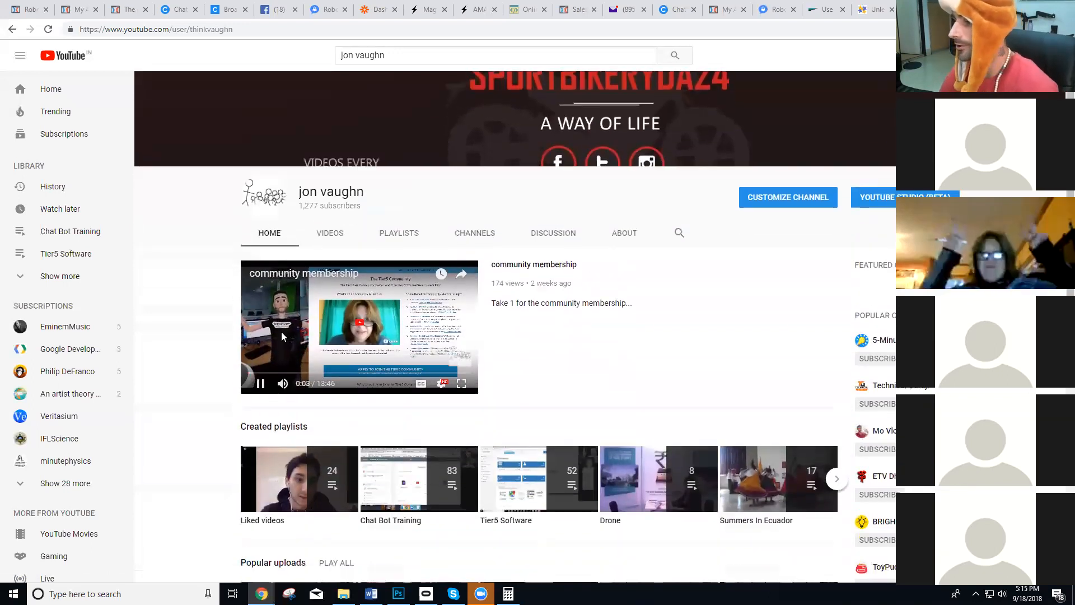
{"action": "scroll", "coordinate": [281, 331], "scroll_direction": "down", "scroll_amount": 1}
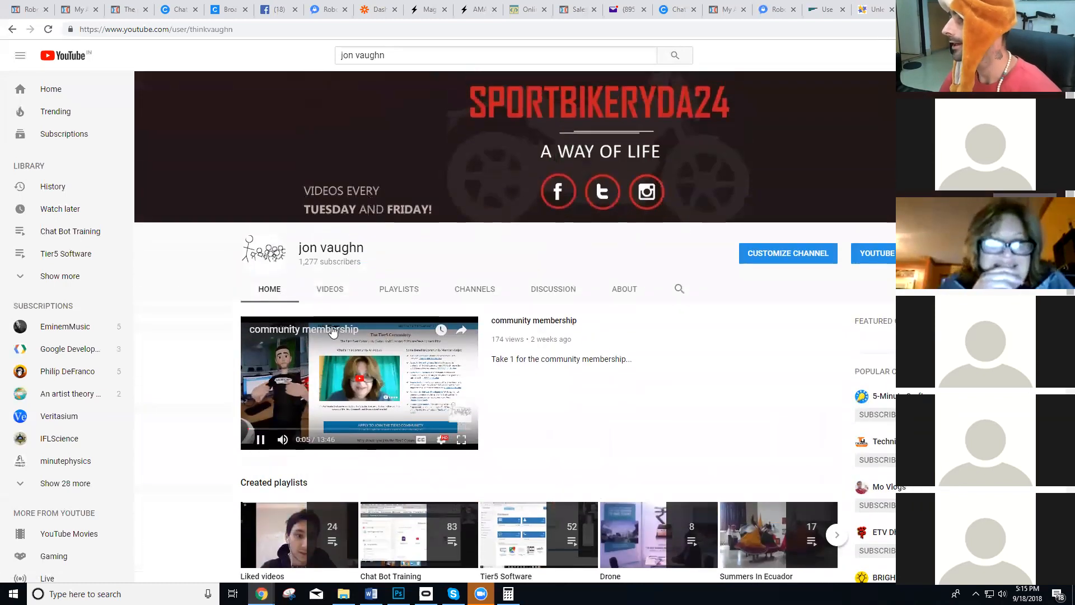
{"action": "left_click", "coordinate": [374, 273]}
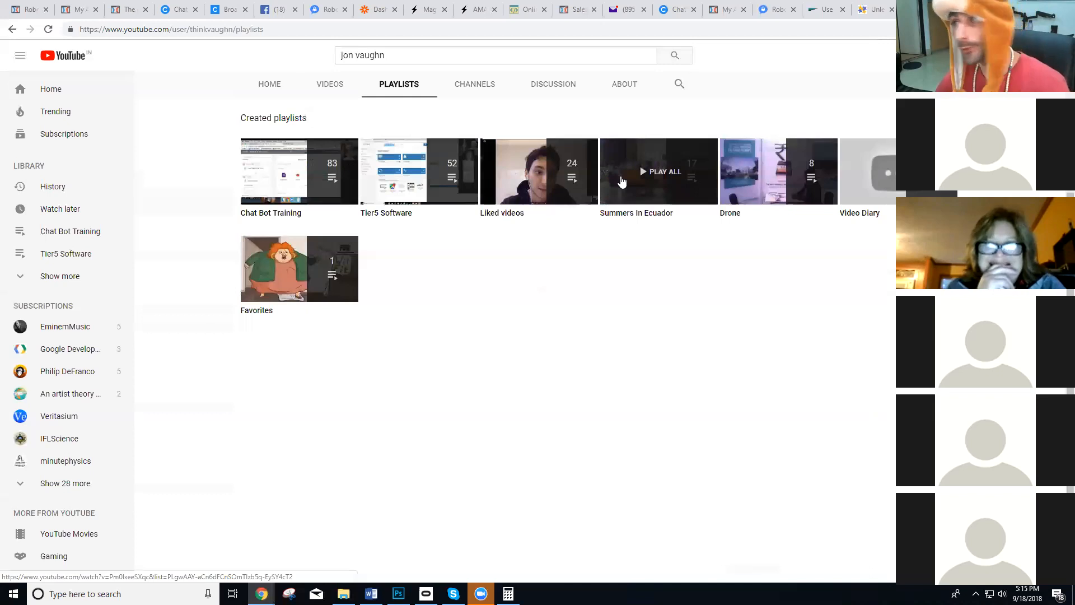
{"action": "left_click", "coordinate": [339, 90]}
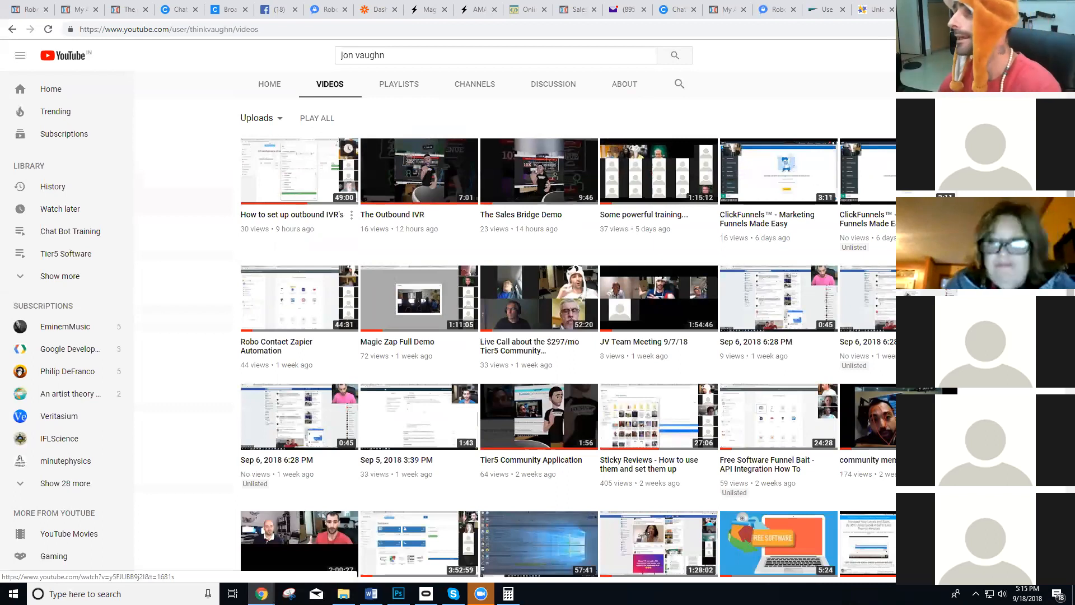
Switch to the Outbound IVR demo page, close its demo request form and return to the YouTube uploads list.
{"action": "left_click", "coordinate": [129, 9]}
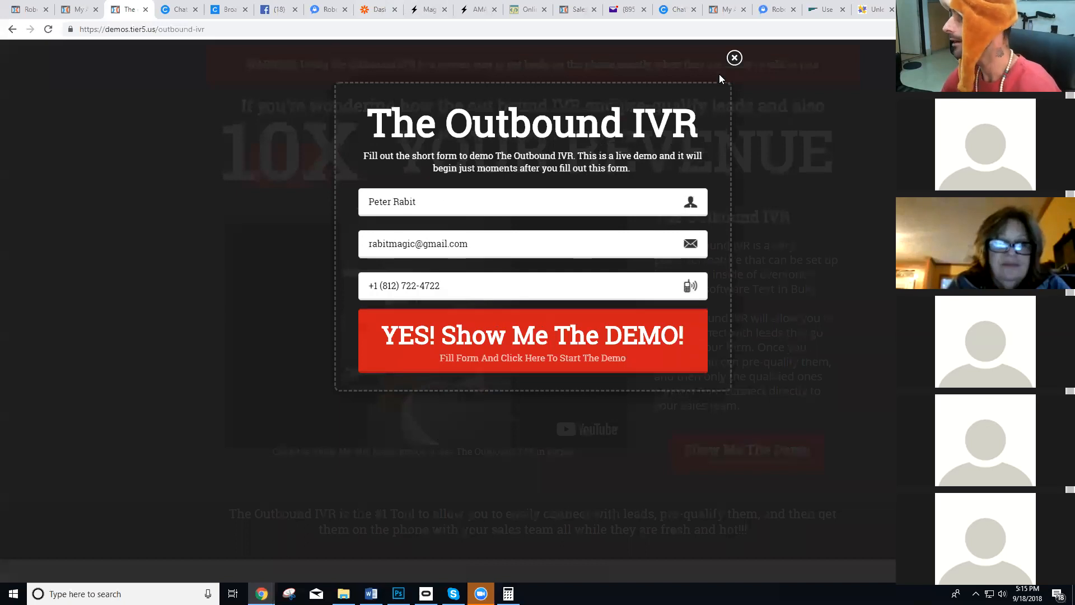
{"action": "left_click", "coordinate": [717, 73]}
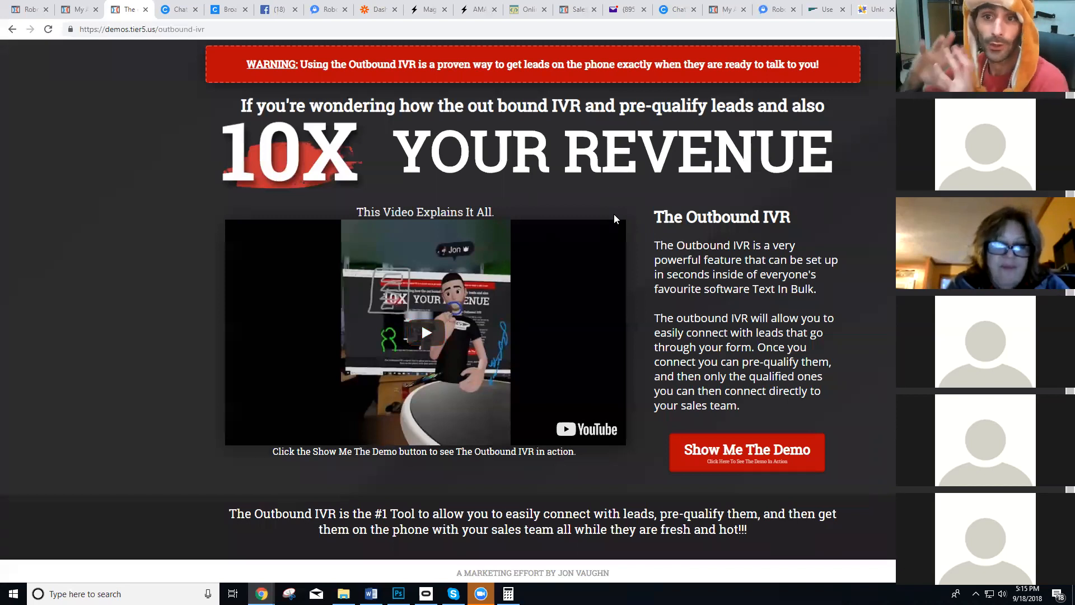
{"action": "left_click", "coordinate": [921, 7]}
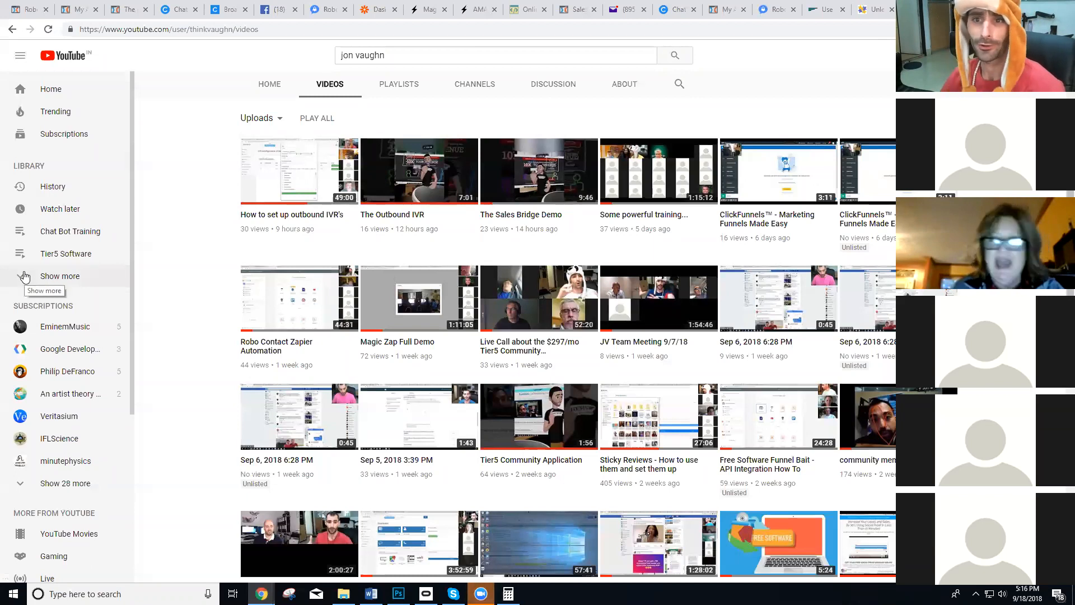
Open a member's Tier5 review video from the uploaded videos and return to the list.
{"action": "scroll", "coordinate": [390, 253], "scroll_direction": "down", "scroll_amount": 15}
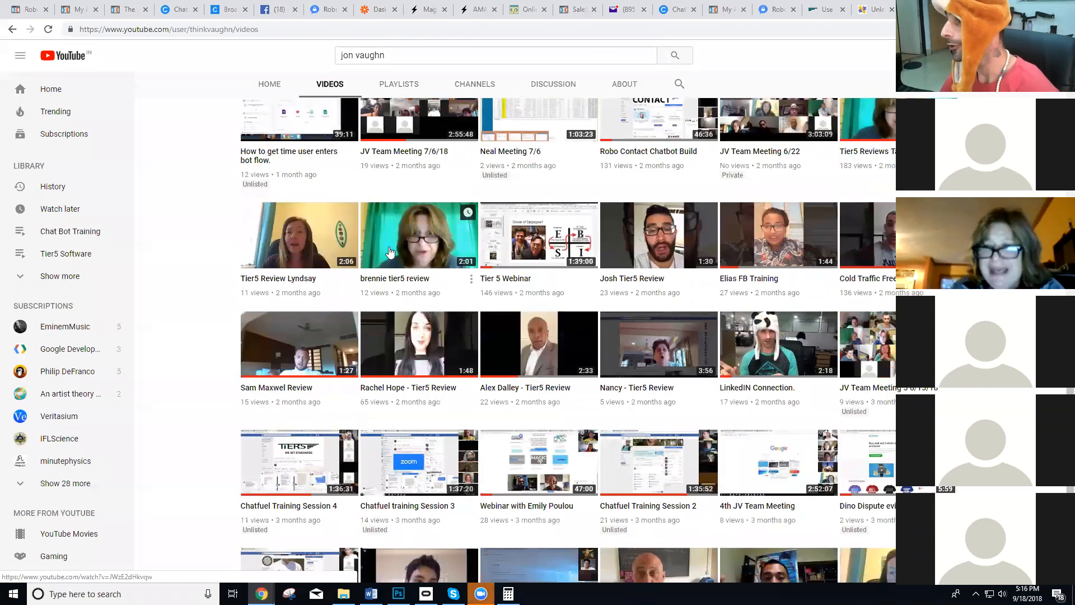
{"action": "left_click", "coordinate": [390, 253]}
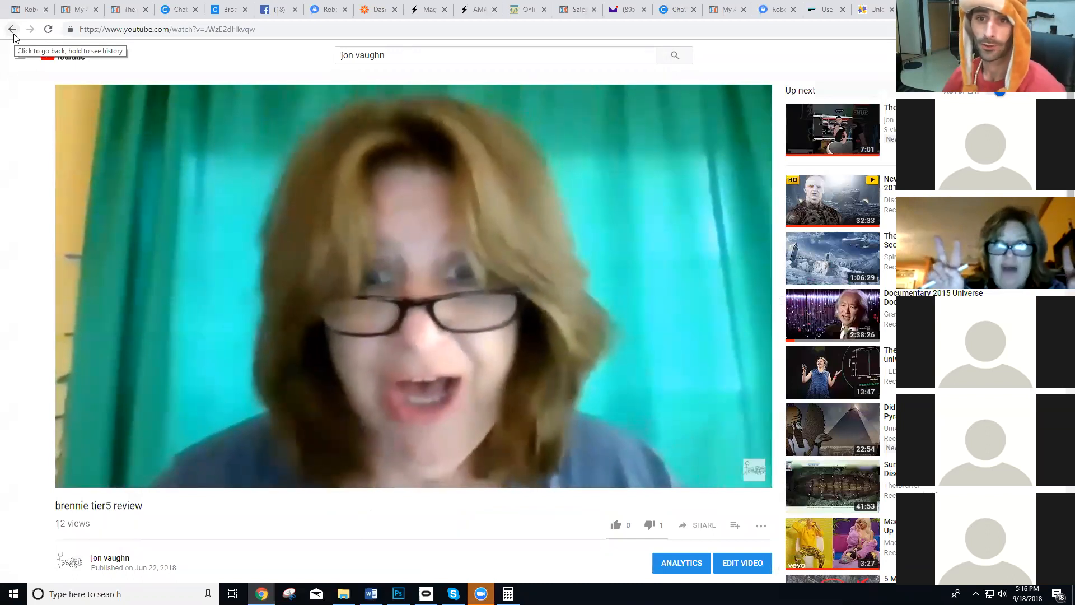
{"action": "left_click", "coordinate": [14, 35]}
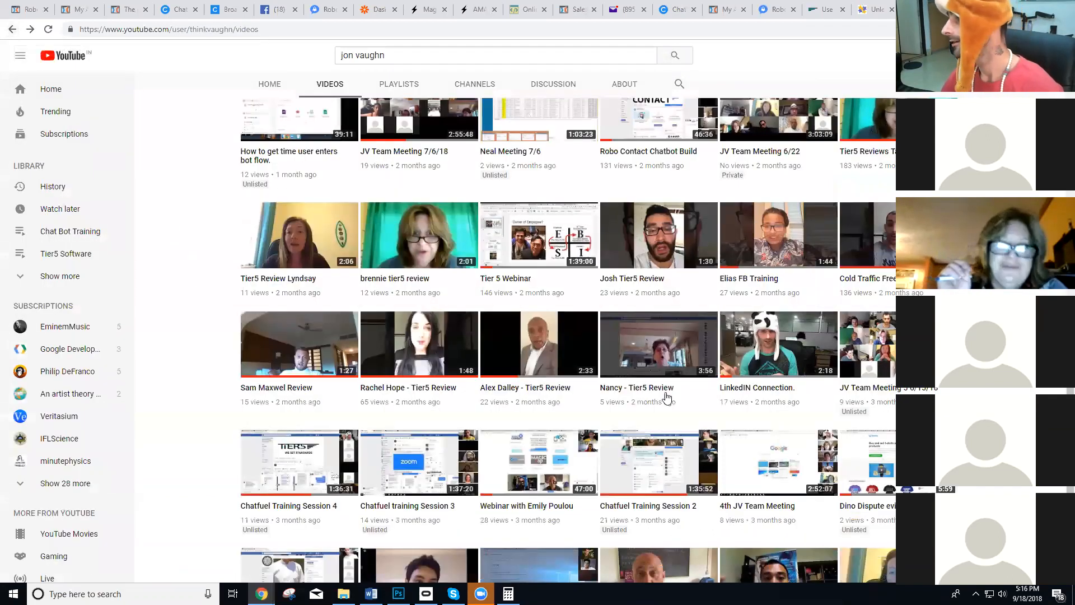
Look through the uploaded videos and search the page for "zap".
{"action": "scroll", "coordinate": [662, 396], "scroll_direction": "up", "scroll_amount": 10}
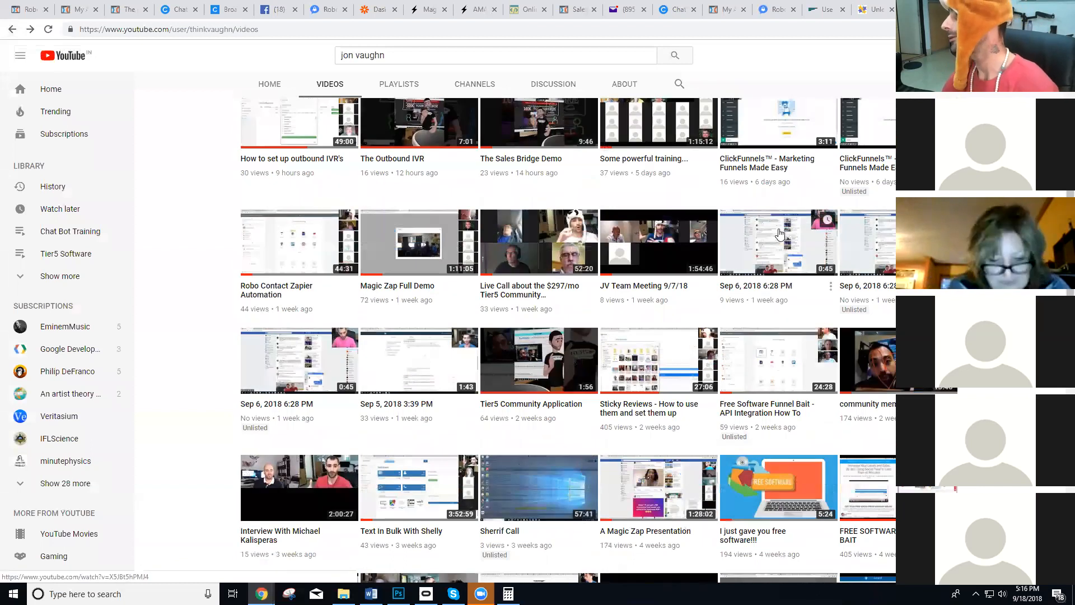
{"action": "scroll", "coordinate": [763, 240], "scroll_direction": "up", "scroll_amount": 5}
{"action": "scroll", "coordinate": [596, 295], "scroll_direction": "down", "scroll_amount": 5}
{"action": "scroll", "coordinate": [560, 269], "scroll_direction": "down", "scroll_amount": 2}
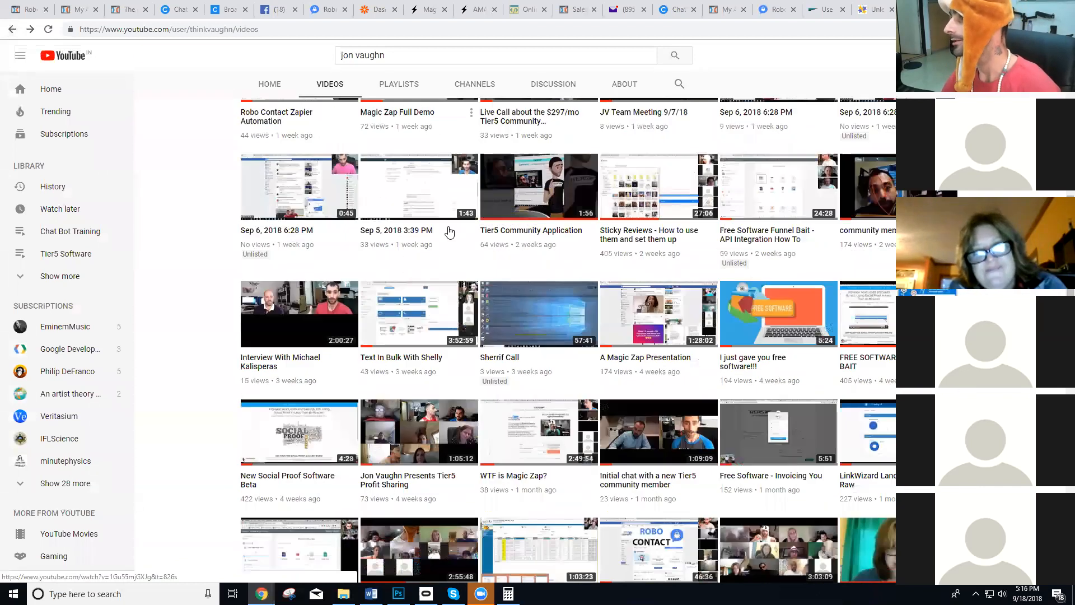
{"action": "key", "text": "ctrl+f"}
{"action": "type", "text": "zap"}
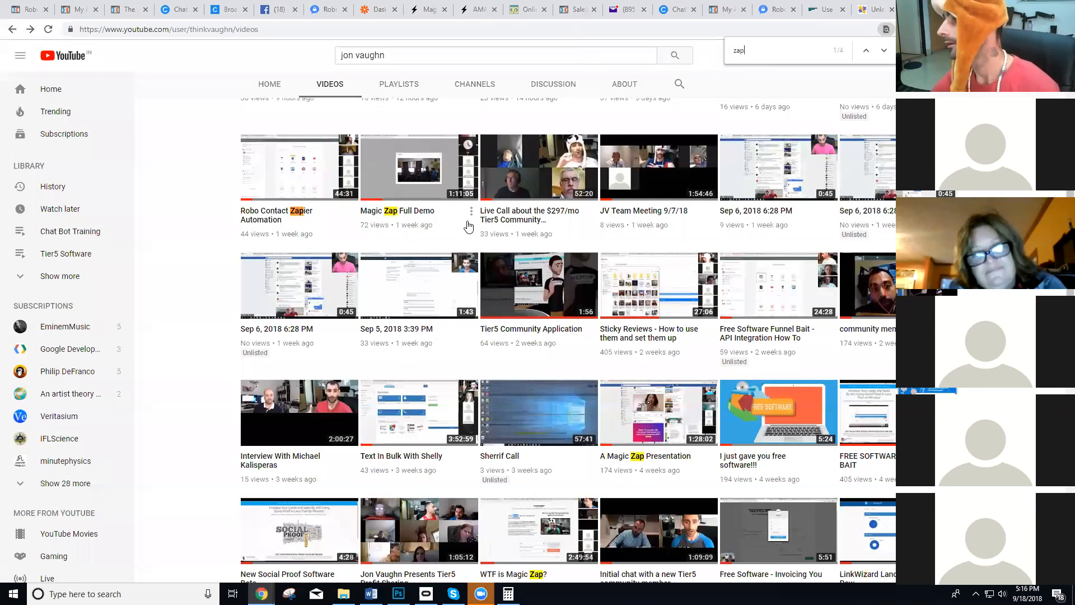
Search the uploaded videos page for "Magic" instead, step through the matches and look through the older uploads.
{"action": "key", "text": "BackSpace"}
{"action": "key", "text": "BackSpace"}
{"action": "key", "text": "BackSpace"}
{"action": "type", "text": "Magic"}
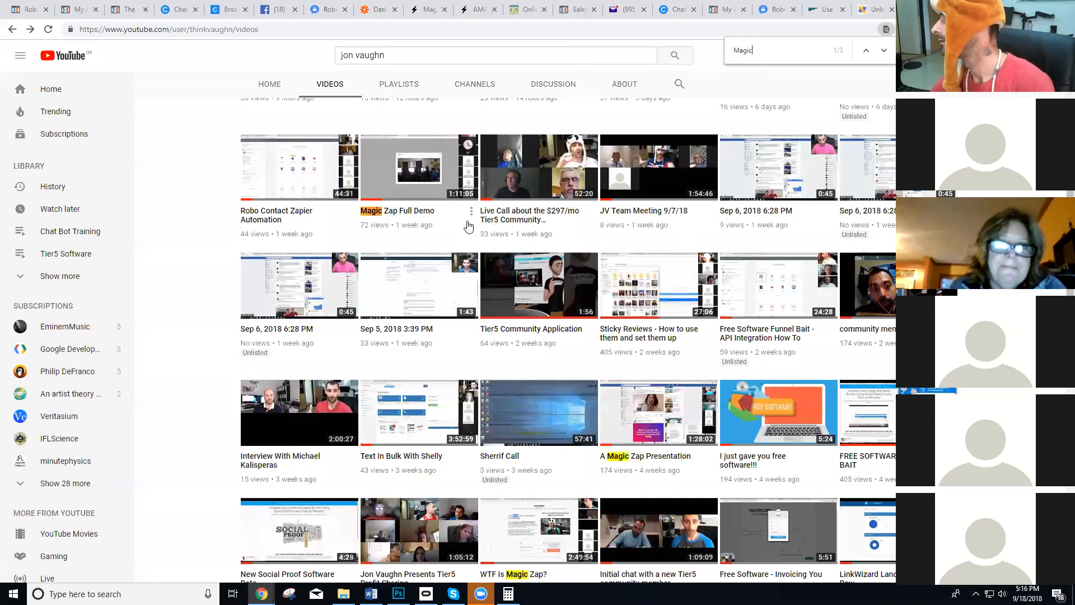
{"action": "key", "text": "Return"}
{"action": "key", "text": "Return"}
{"action": "key", "text": "Return"}
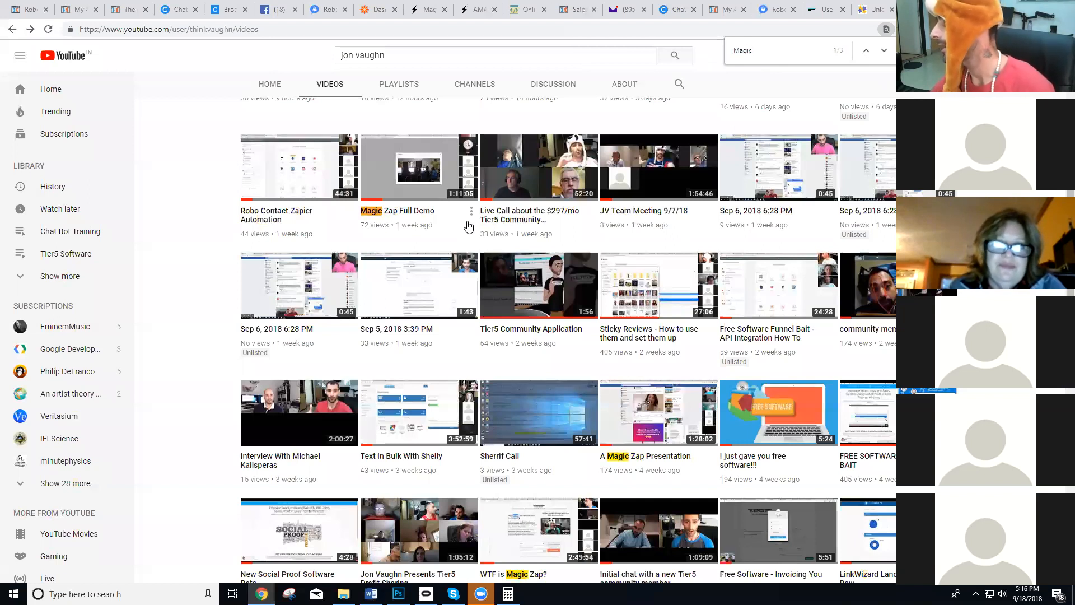
{"action": "scroll", "coordinate": [468, 226], "scroll_direction": "down", "scroll_amount": 10}
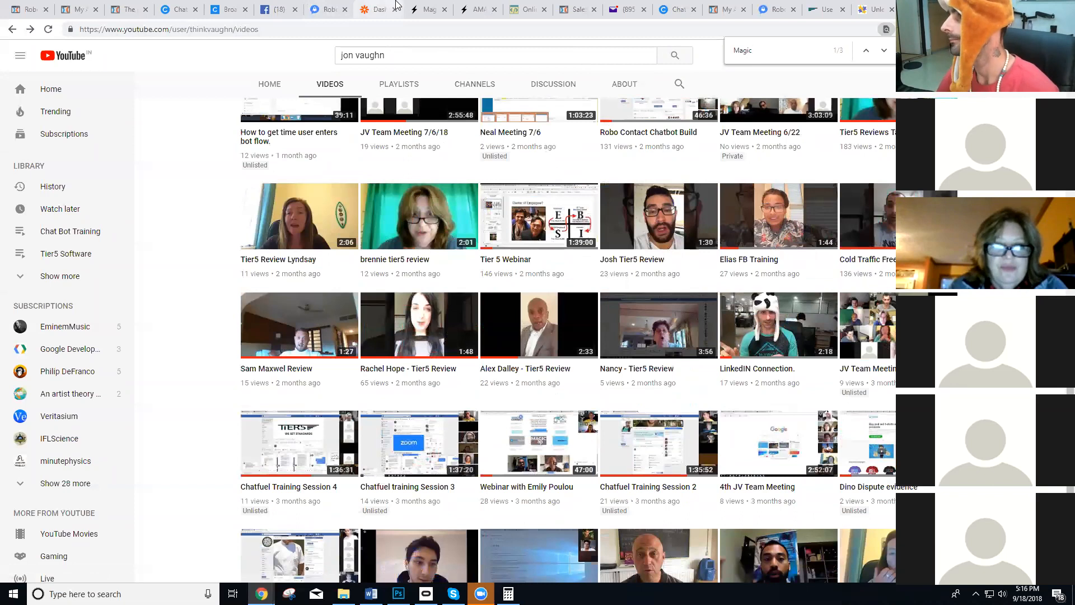
Switch to the Magic Zap landing page and examine its video, trial form and feature overview.
{"action": "left_click", "coordinate": [415, 10]}
{"action": "scroll", "coordinate": [343, 297], "scroll_direction": "up", "scroll_amount": 3}
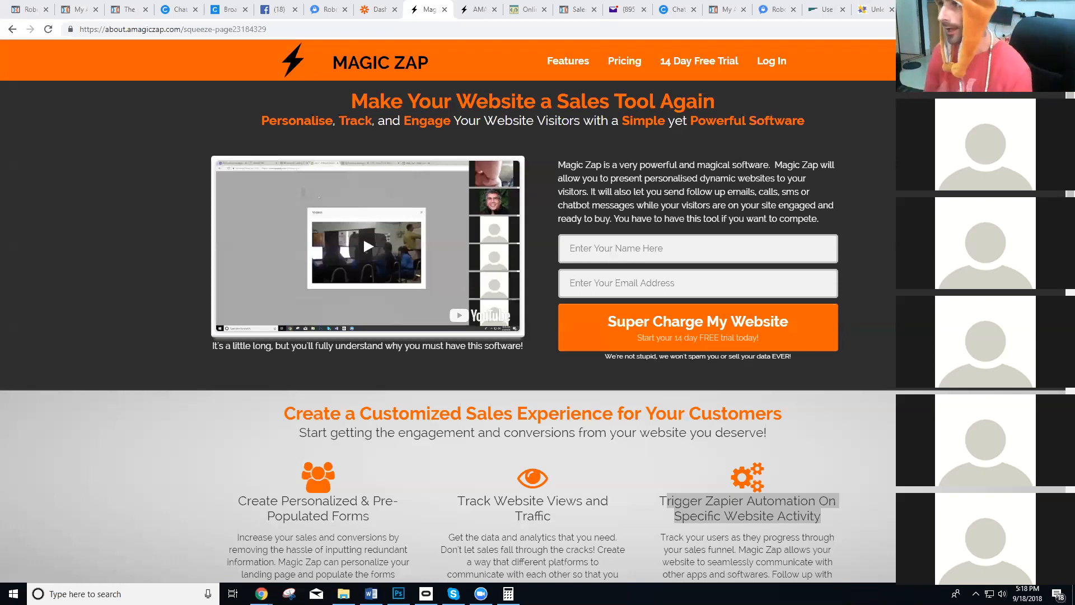
Return to the Outbound IVR demo page and highlight its web address.
{"action": "left_click", "coordinate": [115, 8]}
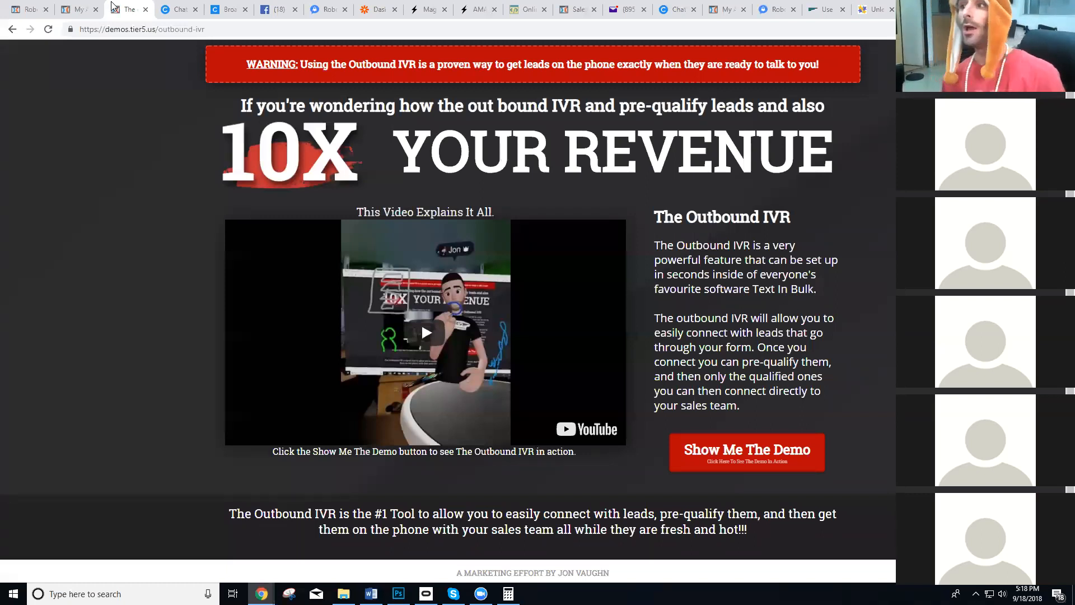
{"action": "left_click", "coordinate": [133, 31]}
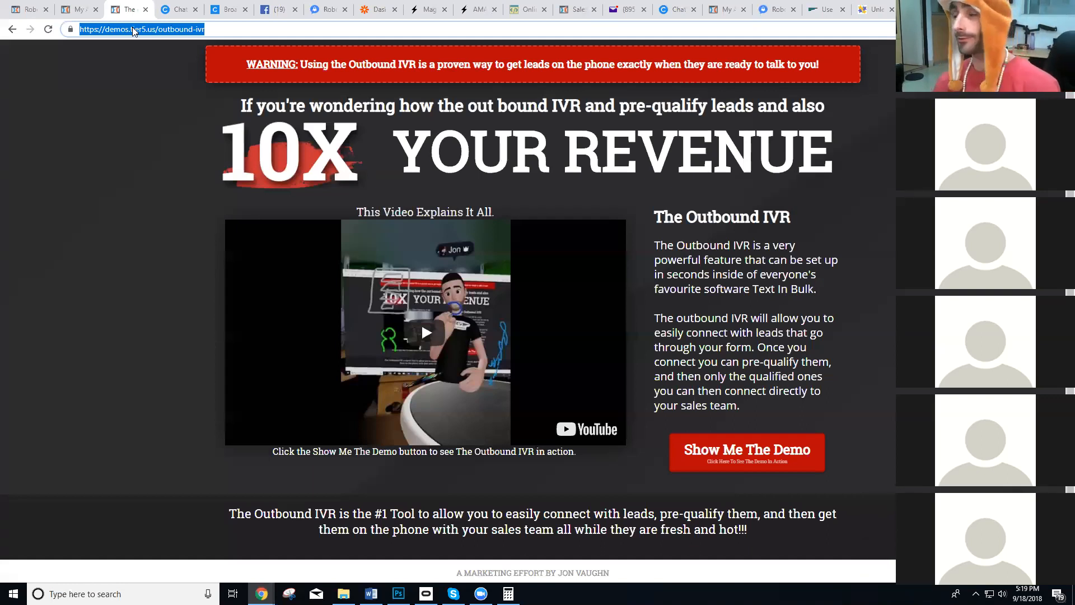
{"action": "left_click", "coordinate": [165, 120]}
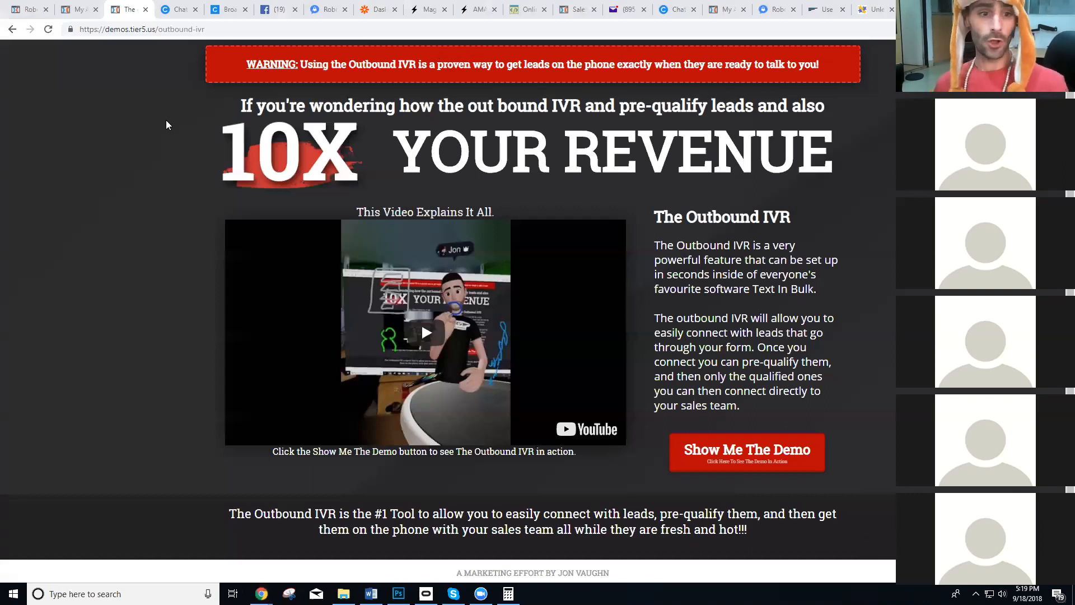